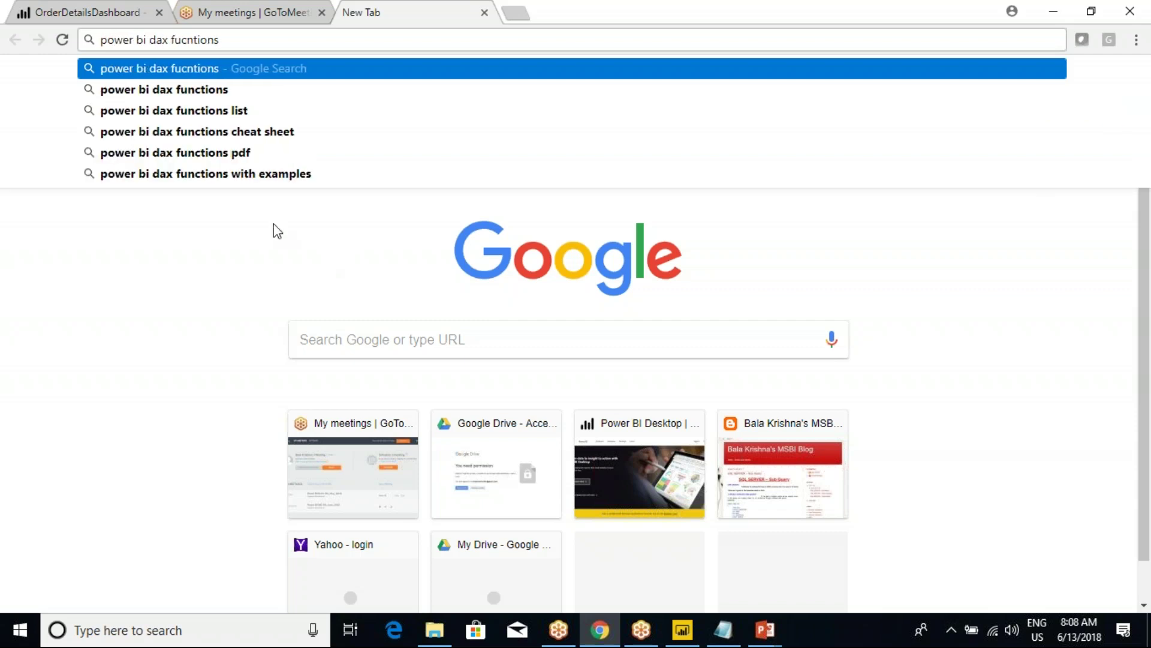
- Search Google for "power bi dax functions list" and open Microsoft's DAX Function Reference result in a new tab
{"action": "left_click", "coordinate": [186, 112]}
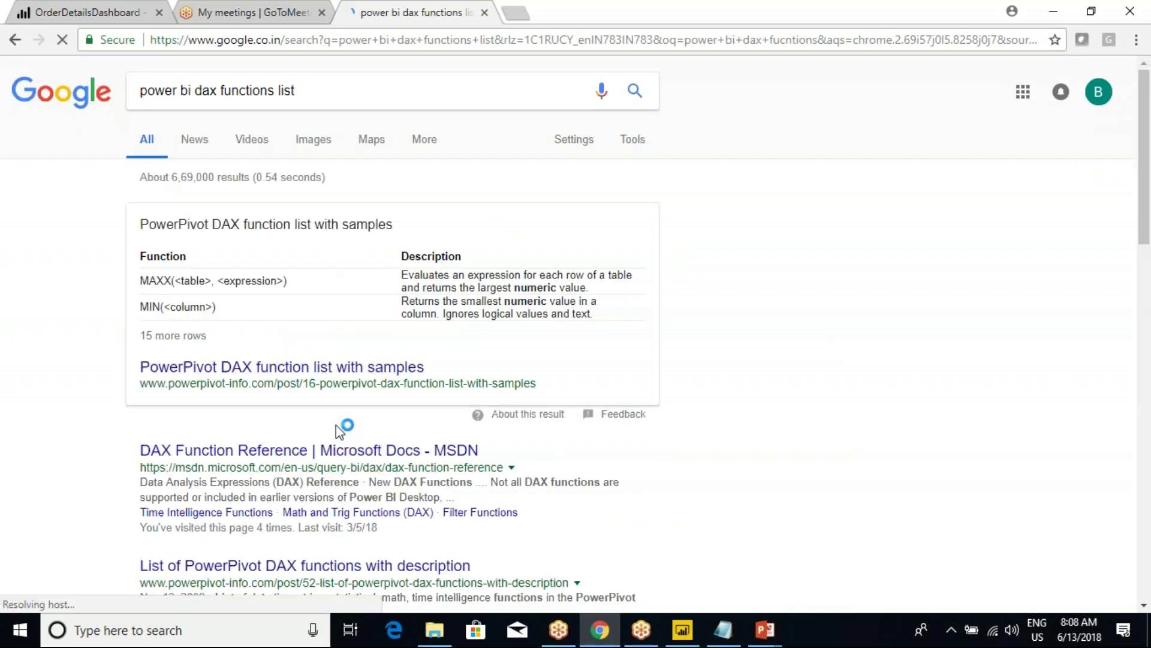
{"action": "scroll", "coordinate": [259, 427], "scroll_direction": "down", "scroll_amount": 4}
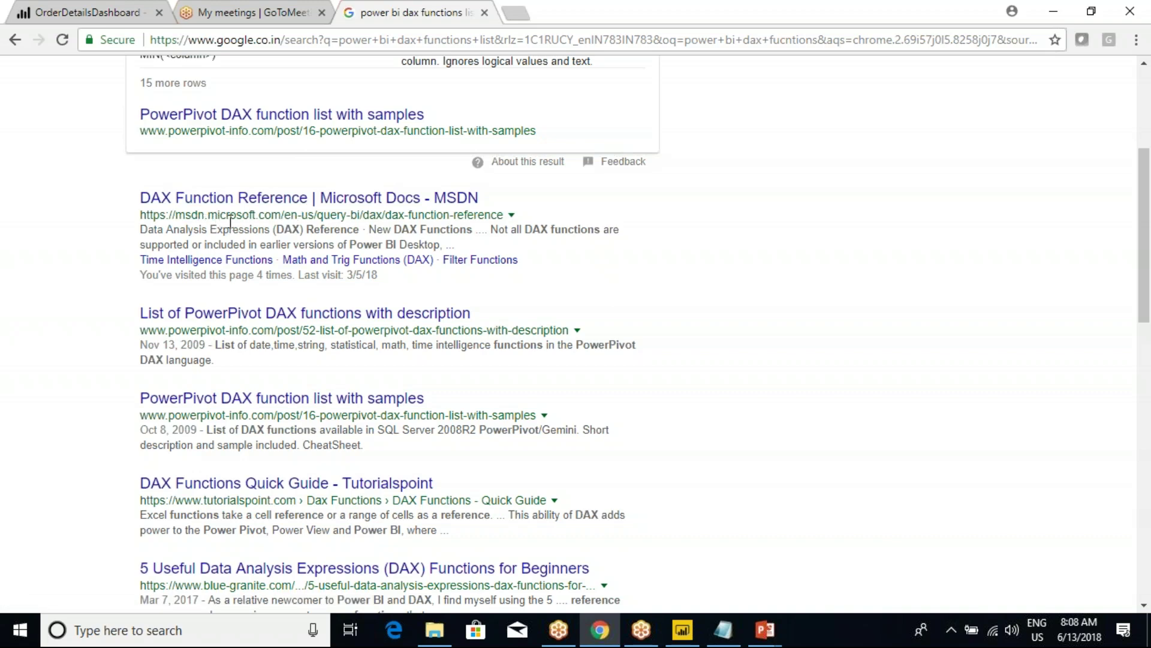
{"action": "scroll", "coordinate": [255, 214], "scroll_direction": "up", "scroll_amount": 4}
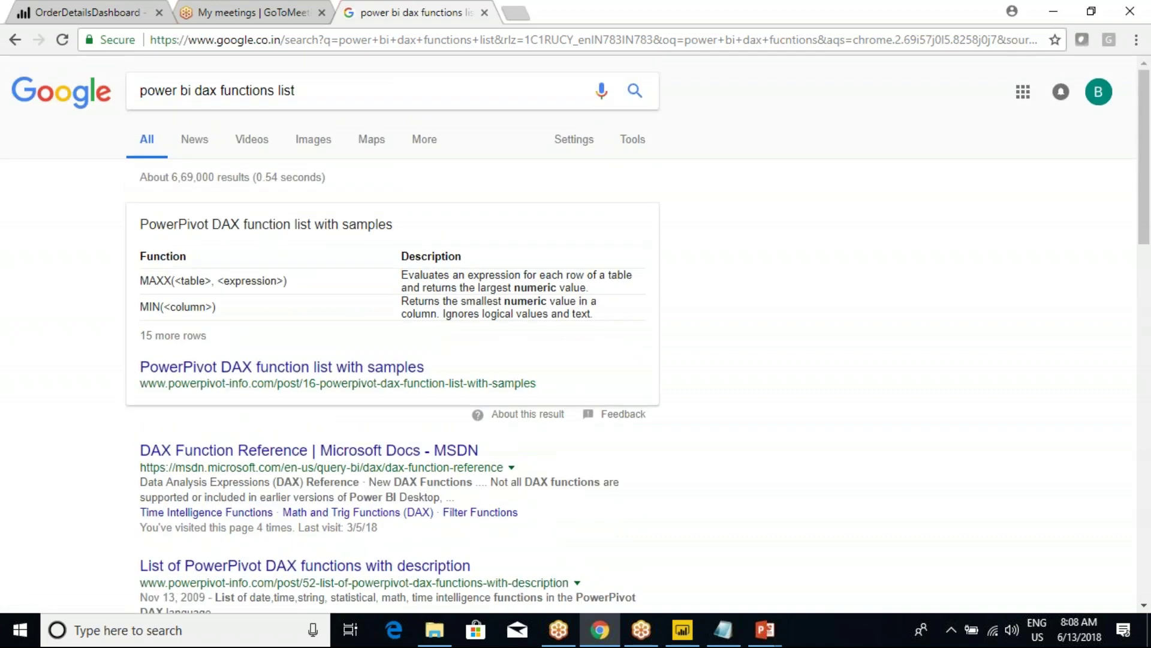
{"action": "right_click", "coordinate": [258, 451]}
{"action": "left_click", "coordinate": [323, 463]}
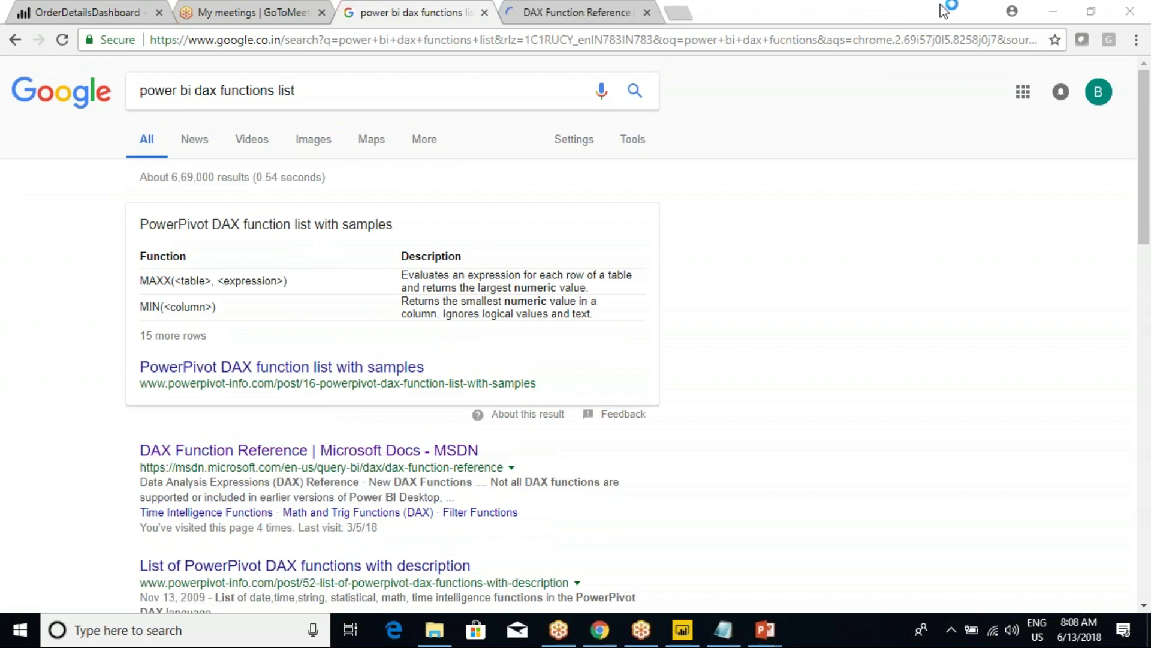
{"action": "left_click", "coordinate": [570, 11]}
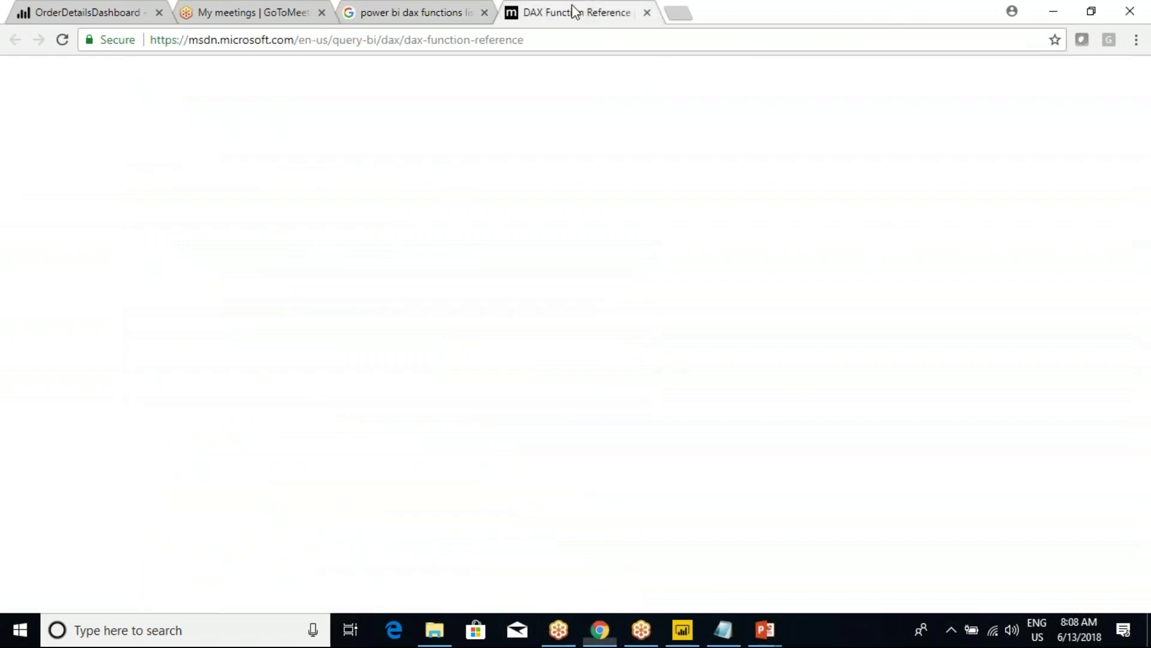
- Mark the DAX function categories in the table of contents with a red rectangle and pen strokes, and clear the markings
{"action": "scroll", "coordinate": [317, 445], "scroll_direction": "down", "scroll_amount": 1}
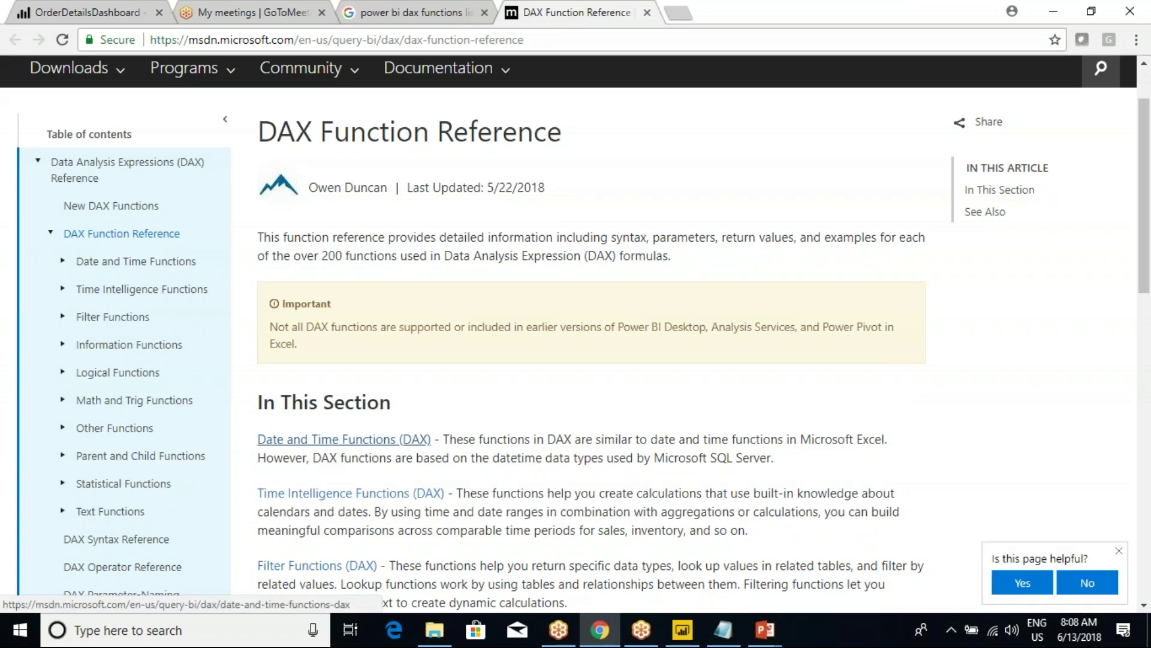
{"action": "scroll", "coordinate": [279, 444], "scroll_direction": "down", "scroll_amount": 2}
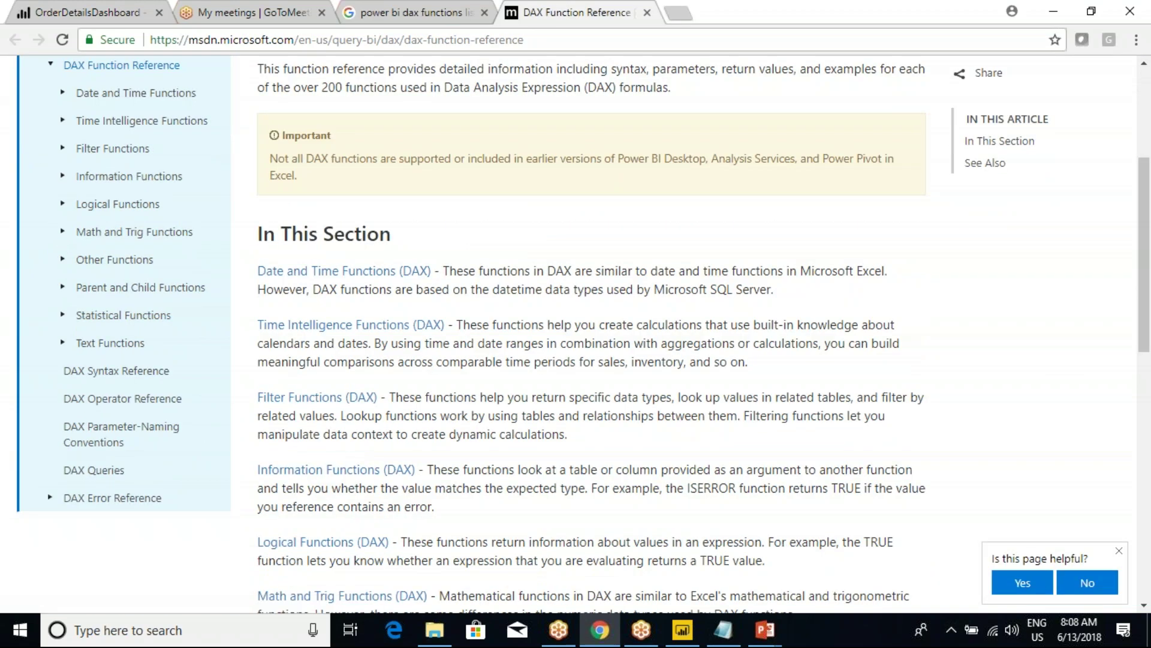
{"action": "scroll", "coordinate": [279, 440], "scroll_direction": "up", "scroll_amount": 2}
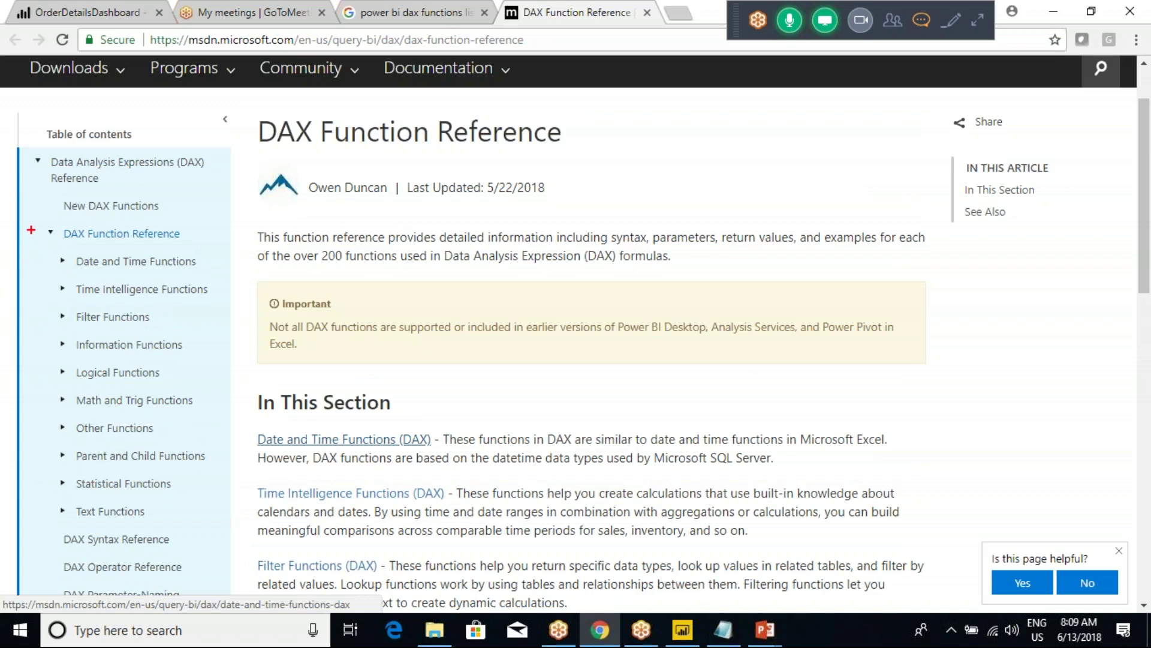
{"action": "left_click_drag", "start_coordinate": [25, 223], "coordinate": [262, 528]}
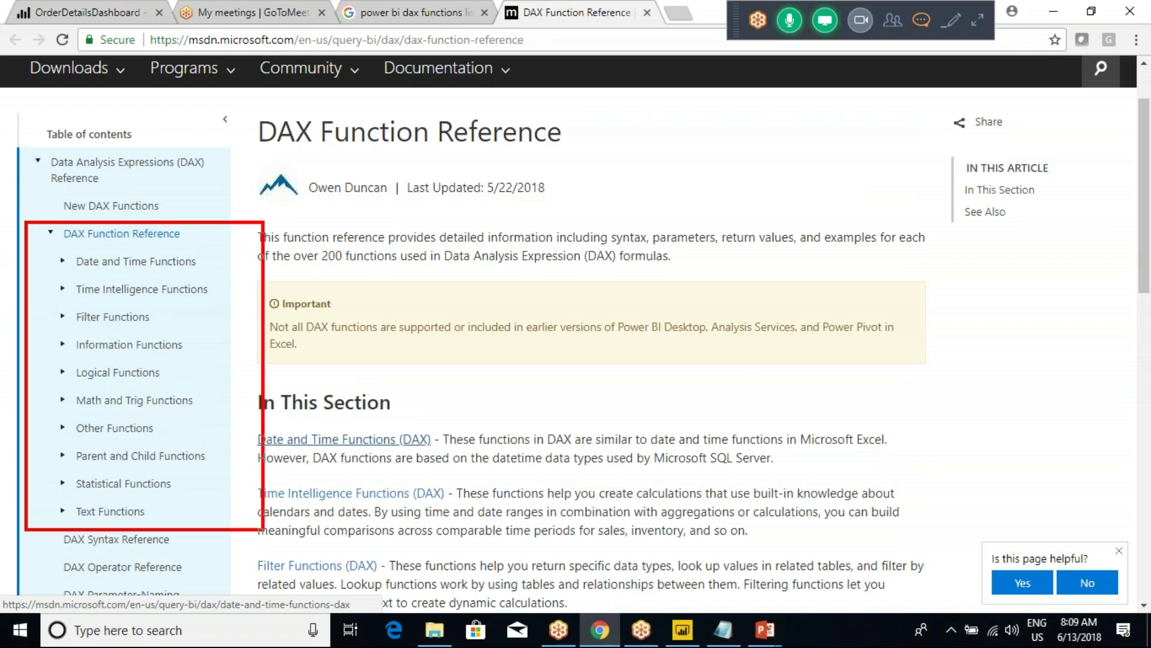
{"action": "left_click_drag", "start_coordinate": [199, 236], "coordinate": [294, 188]}
{"action": "left_click_drag", "start_coordinate": [219, 278], "coordinate": [231, 285]}
{"action": "mouse_move", "coordinate": [196, 333]}
{"action": "left_mouse_down"}
{"action": "mouse_move", "coordinate": [217, 403]}
{"action": "mouse_move", "coordinate": [207, 453]}
{"action": "mouse_move", "coordinate": [173, 492]}
{"action": "left_mouse_up"}
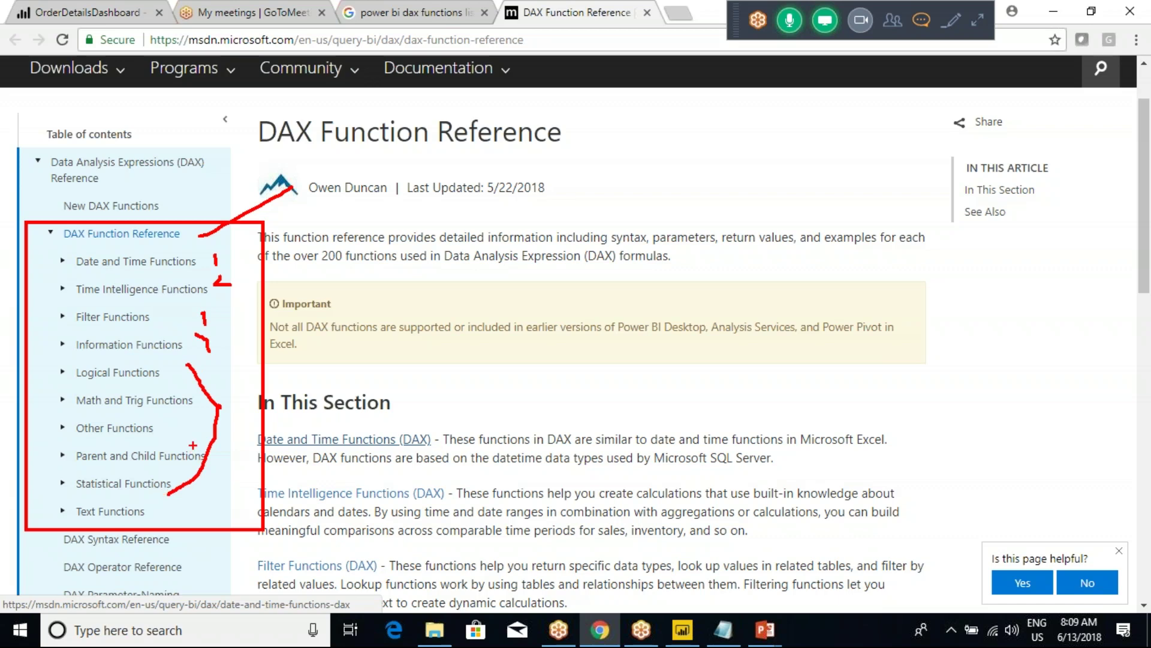
{"action": "key", "text": "Escape"}
- Open the Date and Time Functions category and look through its list of DAX functions
{"action": "left_click", "coordinate": [108, 263]}
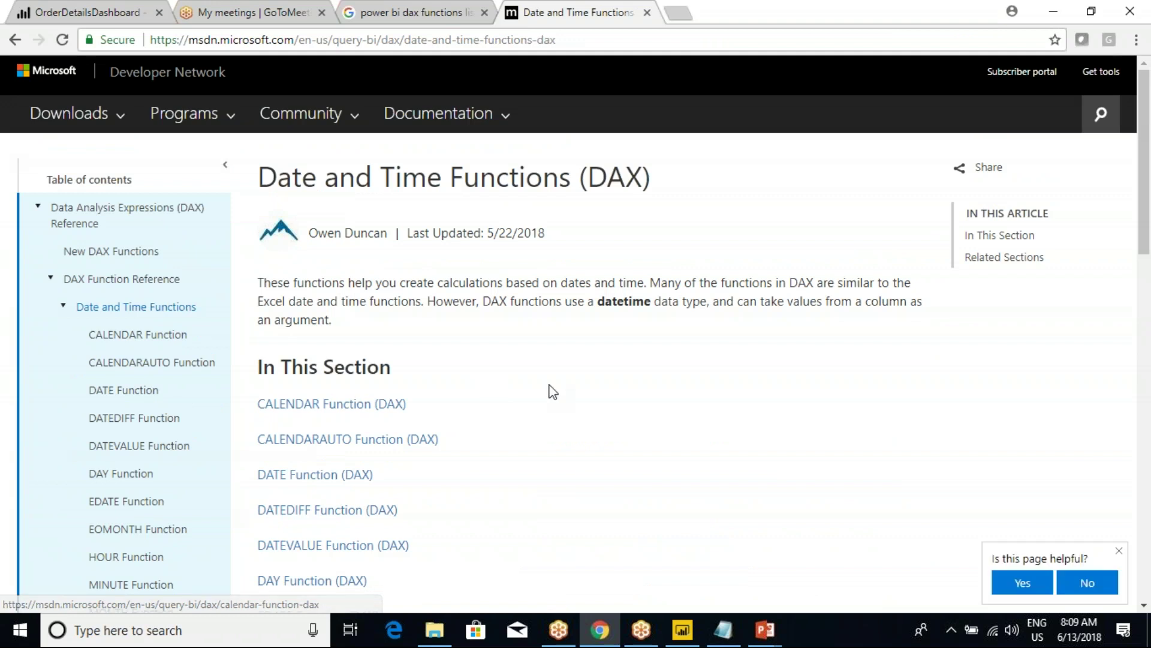
{"action": "scroll", "coordinate": [554, 378], "scroll_direction": "down", "scroll_amount": 1}
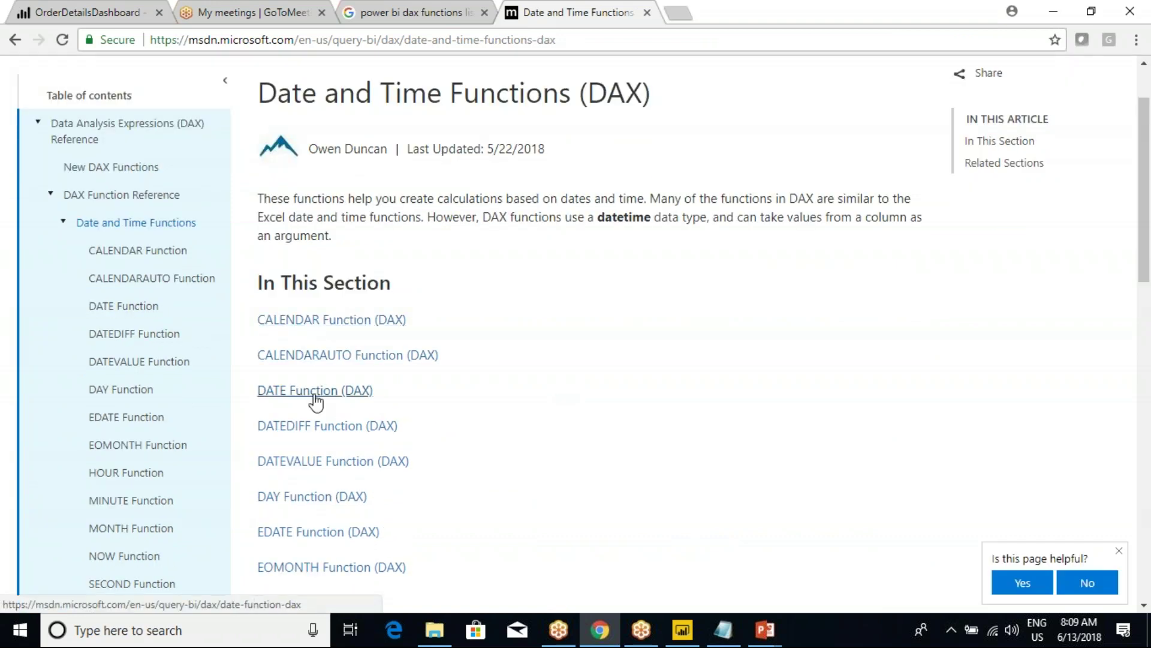
{"action": "scroll", "coordinate": [318, 476], "scroll_direction": "down", "scroll_amount": 2}
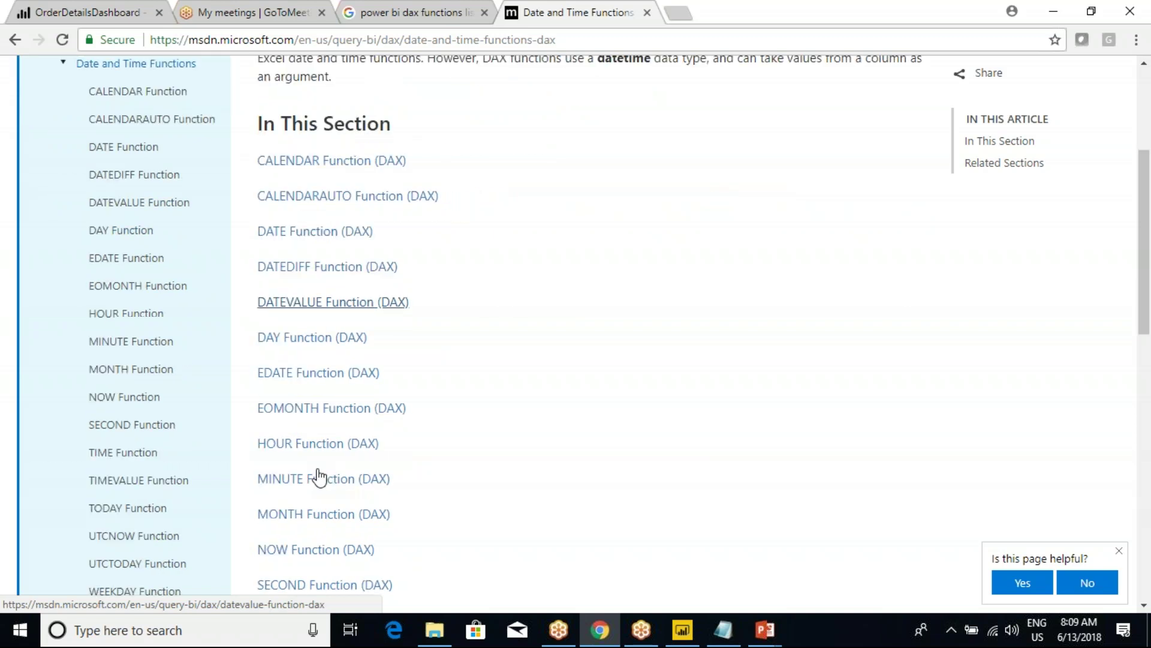
{"action": "scroll", "coordinate": [352, 399], "scroll_direction": "down", "scroll_amount": 6}
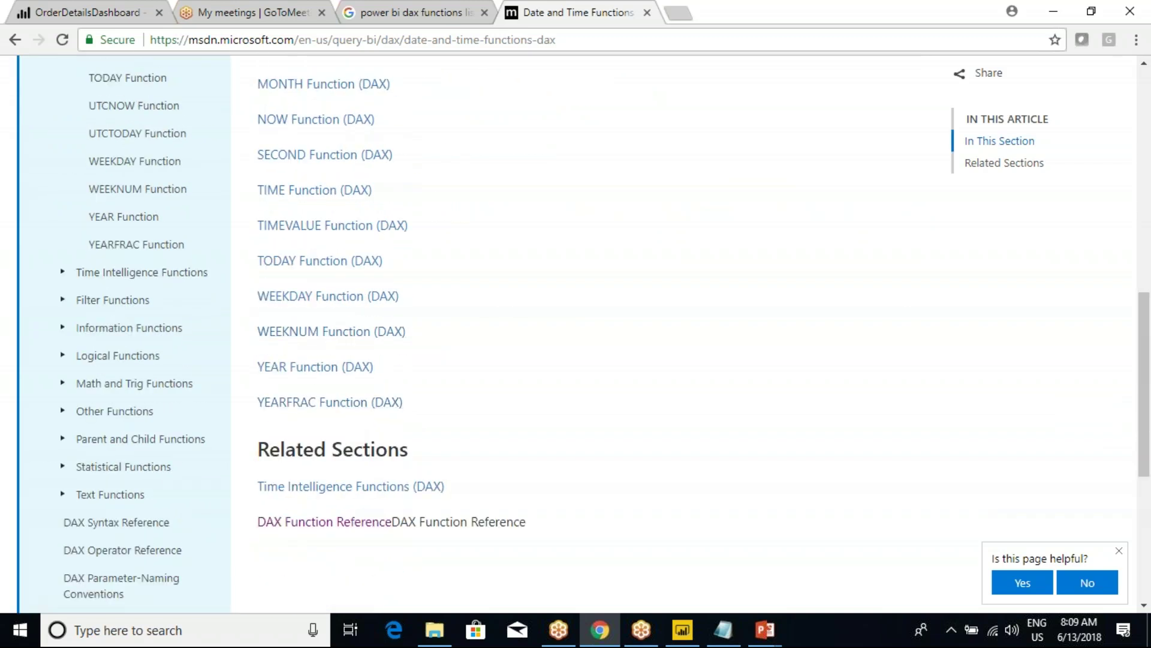
{"action": "scroll", "coordinate": [480, 333], "scroll_direction": "up", "scroll_amount": 6}
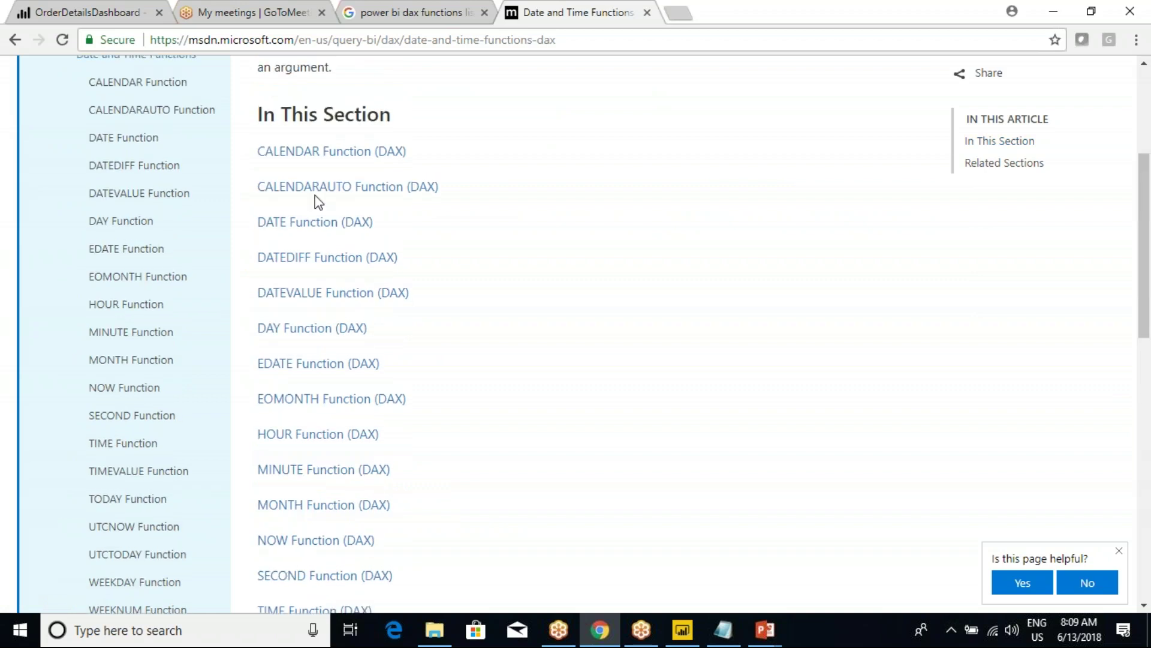
- Open the CALENDAR Function (DAX) reference page in a new tab
{"action": "right_click", "coordinate": [306, 152]}
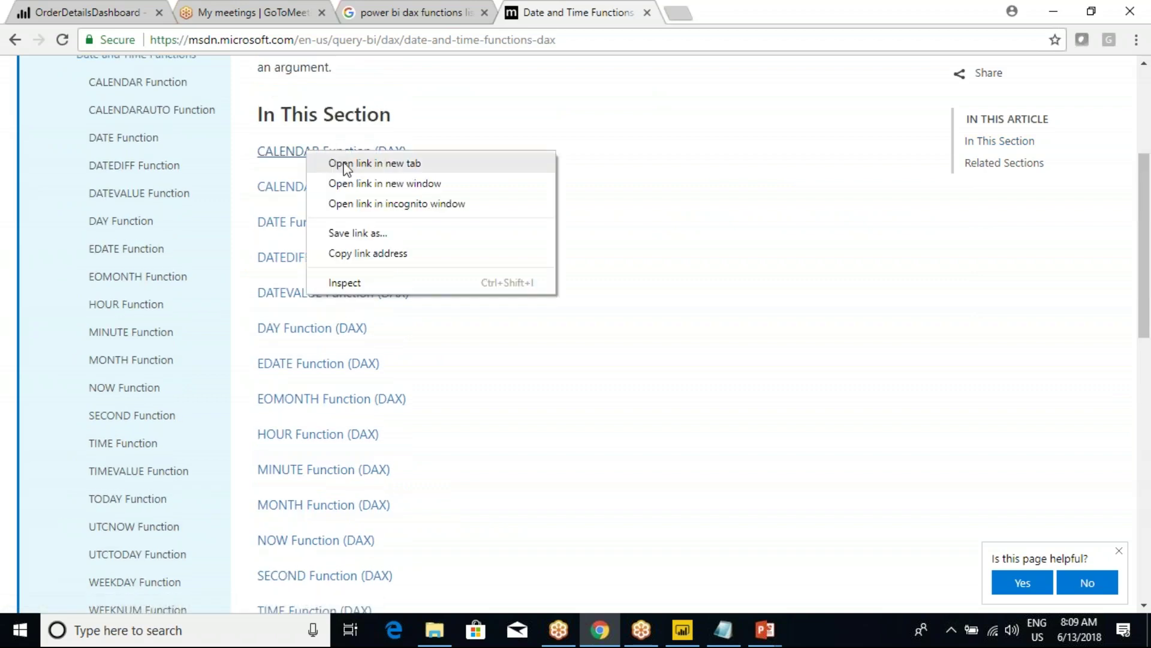
{"action": "left_click", "coordinate": [375, 165]}
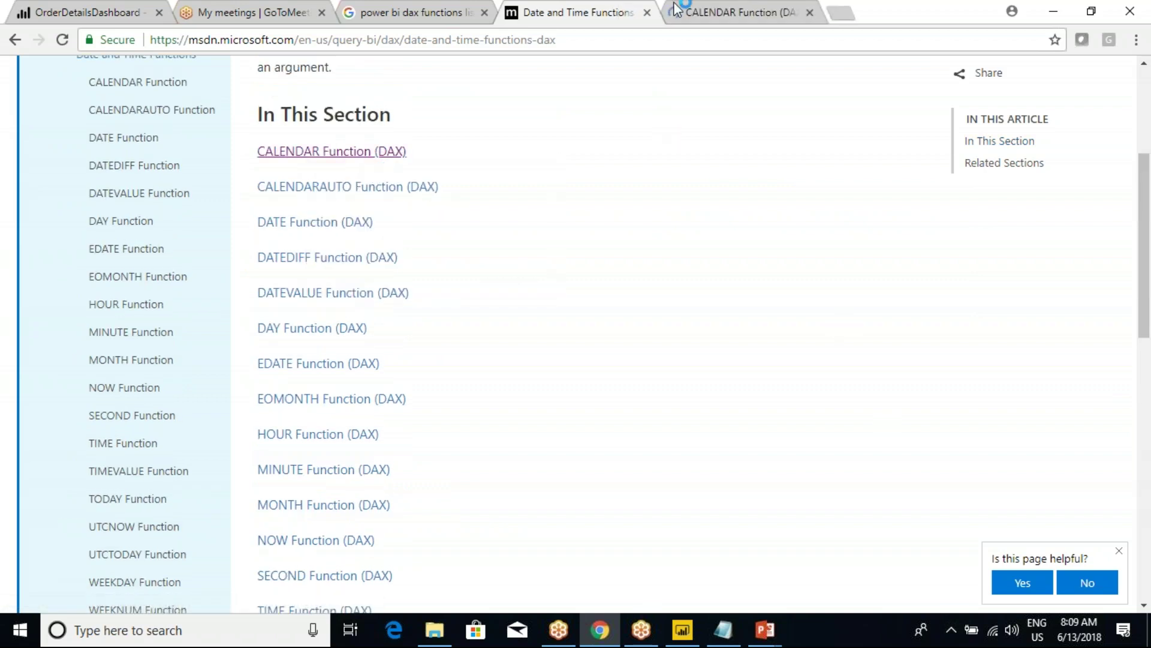
{"action": "left_click", "coordinate": [702, 12]}
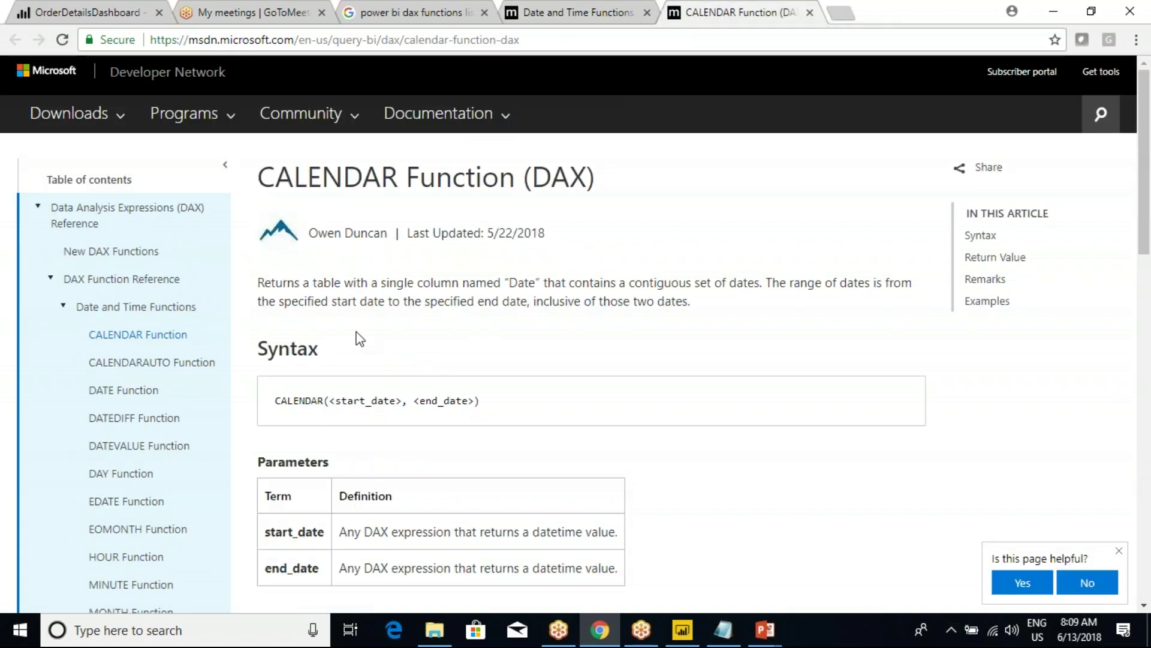
- Examine the start of the CALENDAR function's description together with its syntax line
{"action": "left_click_drag", "start_coordinate": [257, 287], "coordinate": [390, 288]}
{"action": "left_click", "coordinate": [383, 283]}
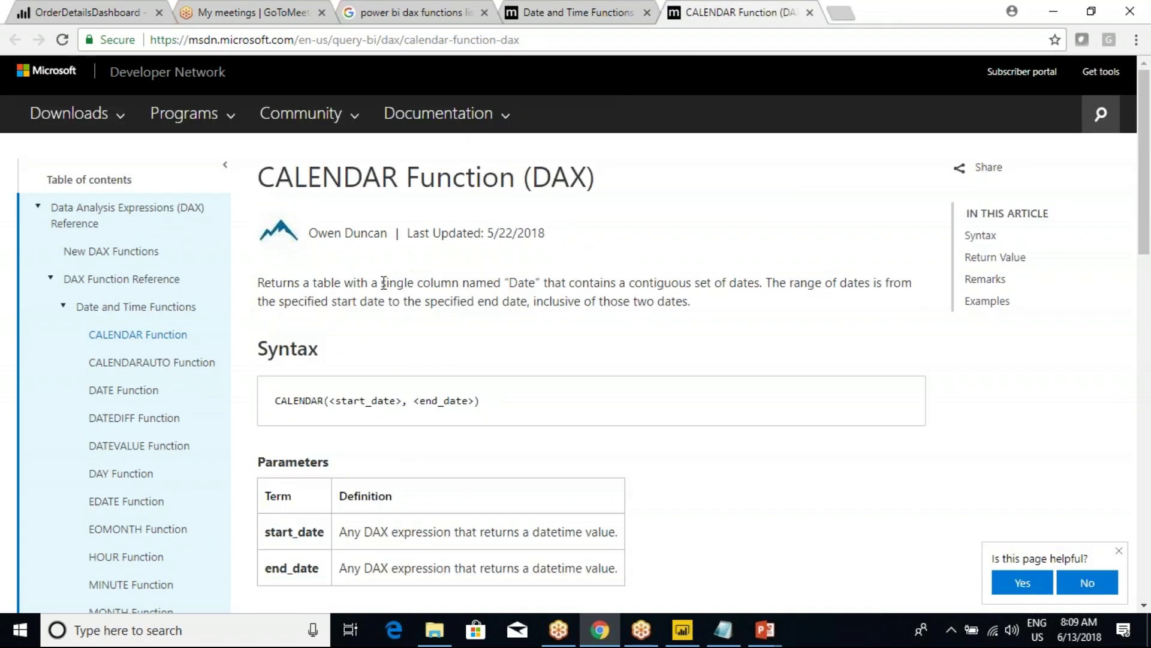
{"action": "left_click_drag", "start_coordinate": [268, 282], "coordinate": [315, 283]}
{"action": "left_click_drag", "start_coordinate": [275, 400], "coordinate": [393, 398]}
{"action": "left_click", "coordinate": [501, 319]}
{"action": "left_click_drag", "start_coordinate": [254, 287], "coordinate": [356, 280]}
{"action": "left_click", "coordinate": [260, 282]}
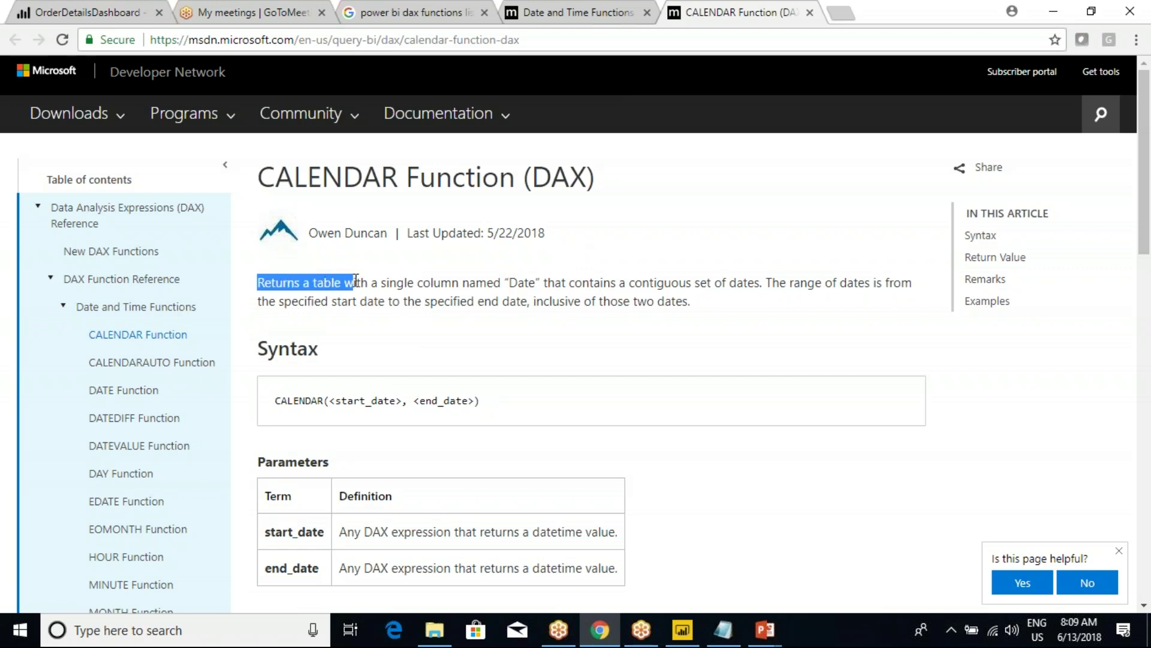
{"action": "left_click_drag", "start_coordinate": [283, 402], "coordinate": [475, 400]}
{"action": "left_click", "coordinate": [431, 299]}
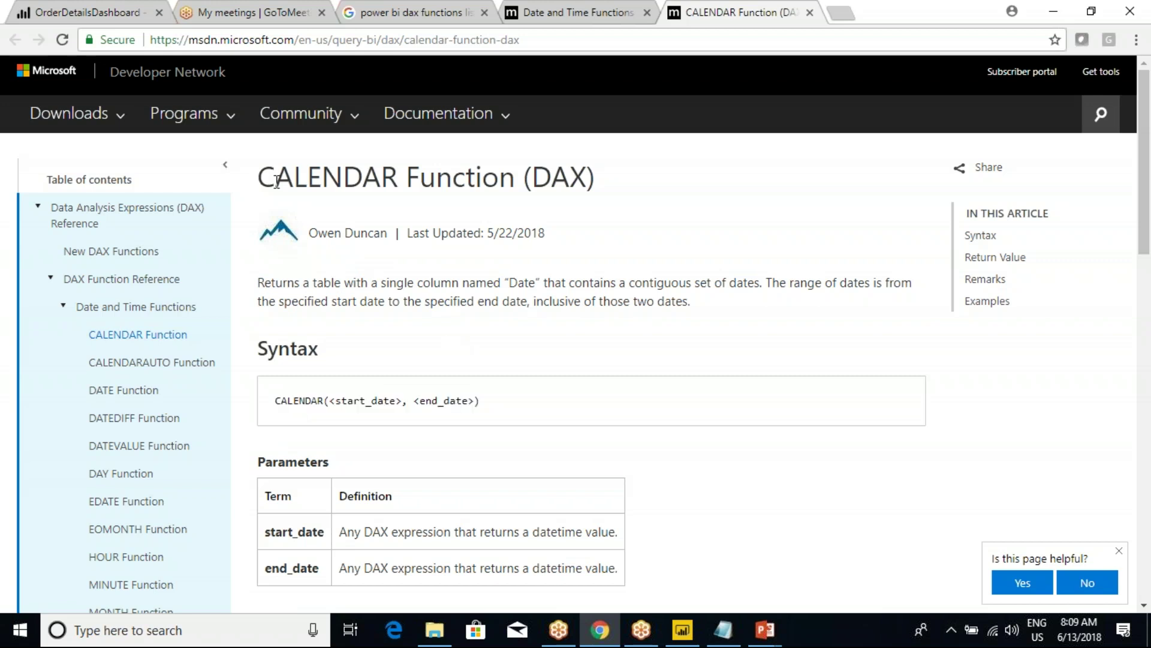
- Read the CALENDAR page's title and full description, covering the Date column, the contiguous date set, and the start and end dates
{"action": "left_click_drag", "start_coordinate": [268, 178], "coordinate": [594, 182]}
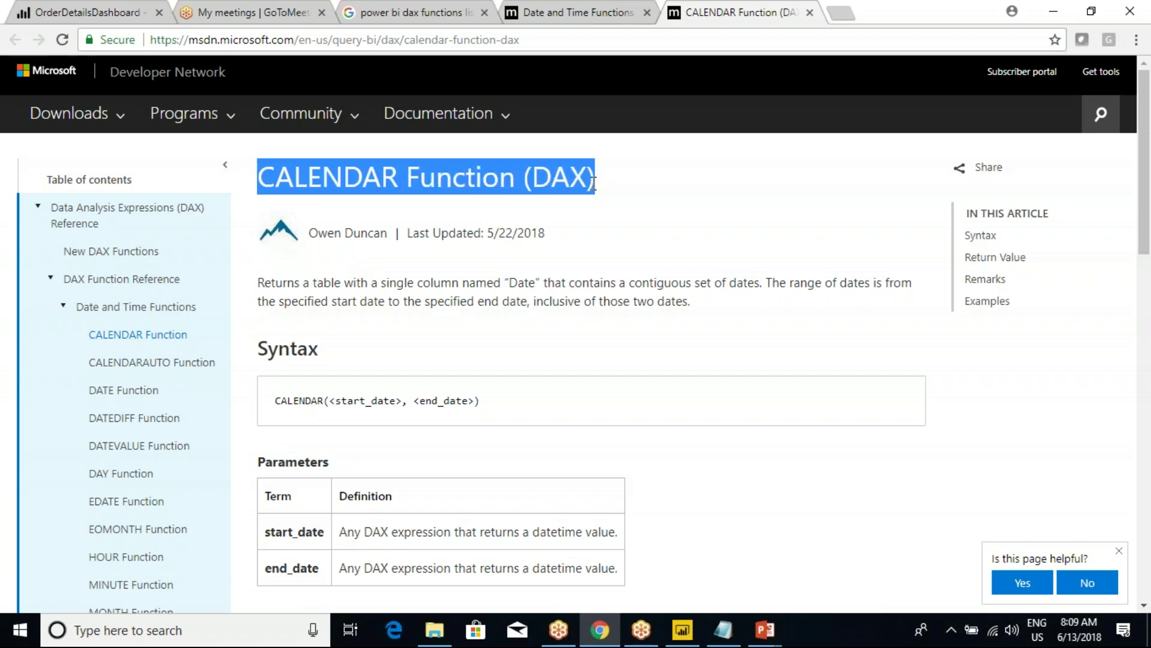
{"action": "left_click", "coordinate": [447, 187]}
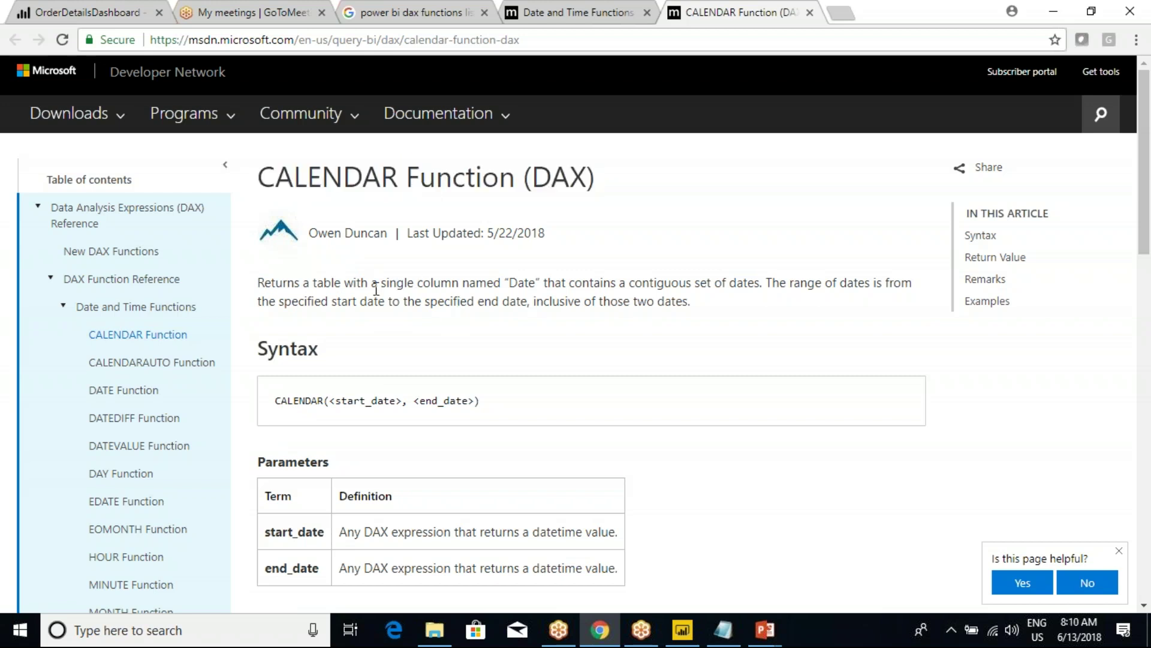
{"action": "left_click_drag", "start_coordinate": [262, 285], "coordinate": [542, 279]}
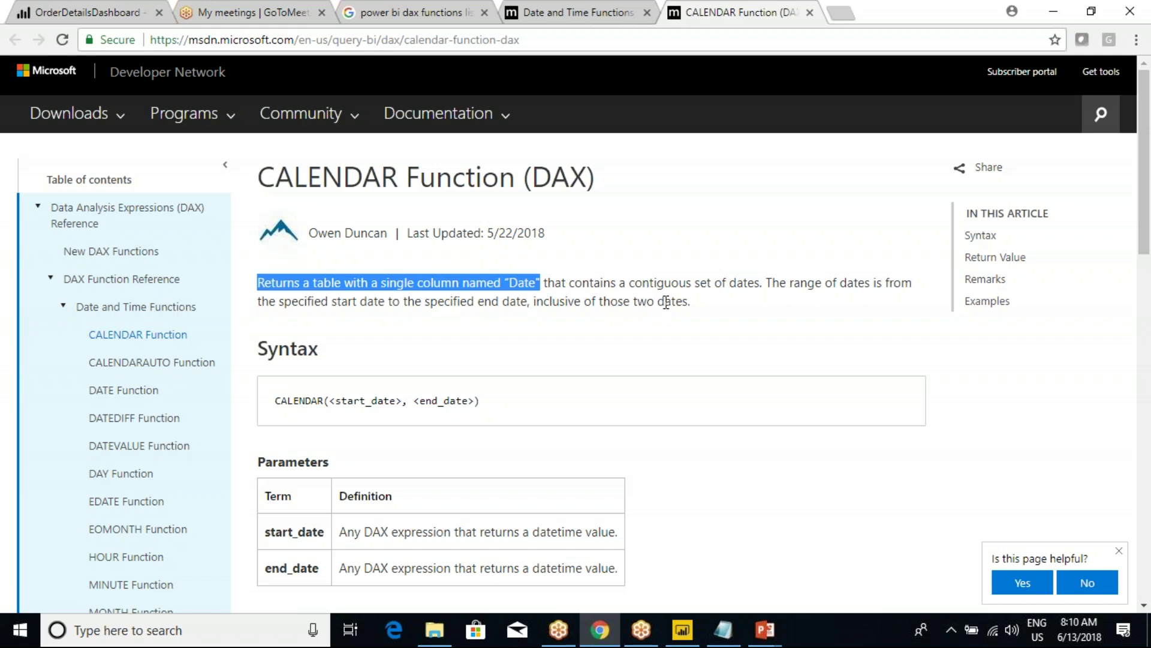
{"action": "left_click_drag", "start_coordinate": [633, 288], "coordinate": [762, 287]}
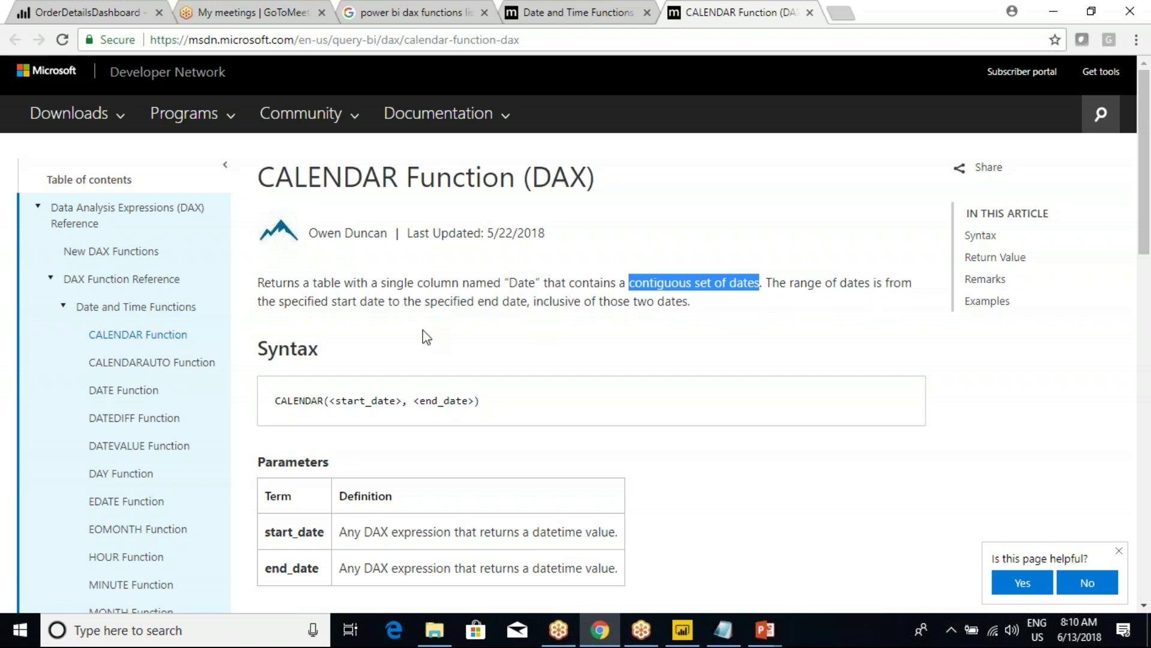
{"action": "left_click_drag", "start_coordinate": [337, 303], "coordinate": [388, 303]}
{"action": "left_click_drag", "start_coordinate": [486, 303], "coordinate": [518, 296]}
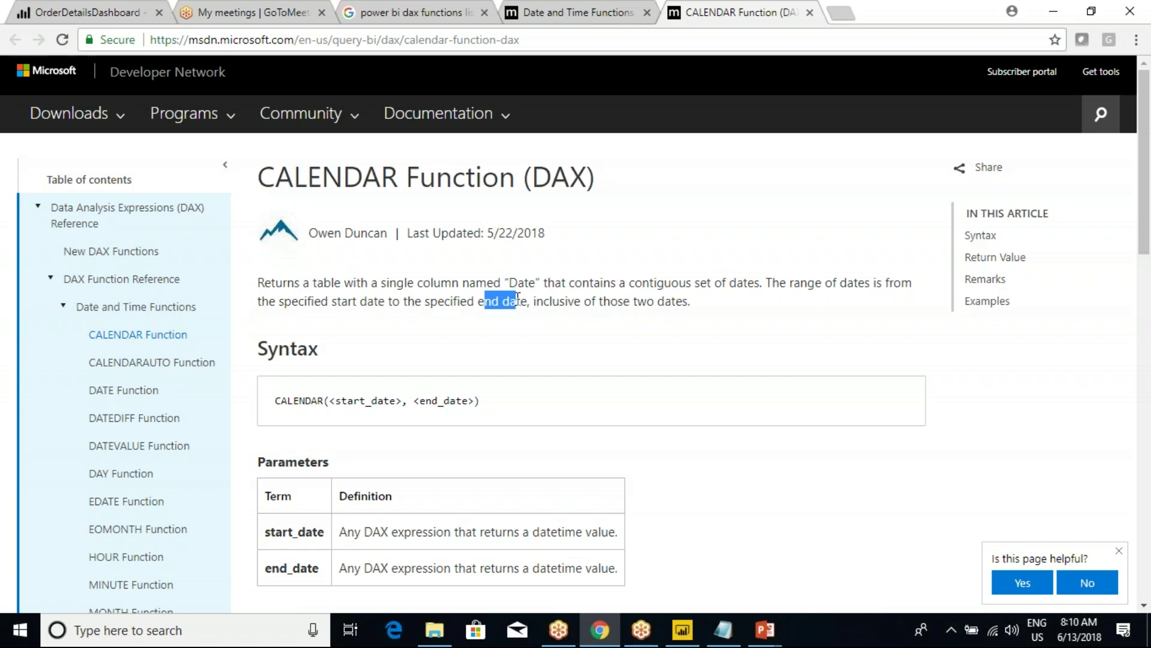
{"action": "left_click", "coordinate": [553, 316]}
{"action": "left_click_drag", "start_coordinate": [258, 280], "coordinate": [336, 350]}
{"action": "left_click", "coordinate": [545, 302]}
{"action": "left_click_drag", "start_coordinate": [269, 293], "coordinate": [434, 283]}
{"action": "left_click", "coordinate": [290, 301]}
{"action": "left_click_drag", "start_coordinate": [259, 283], "coordinate": [628, 301]}
{"action": "left_click", "coordinate": [627, 301]}
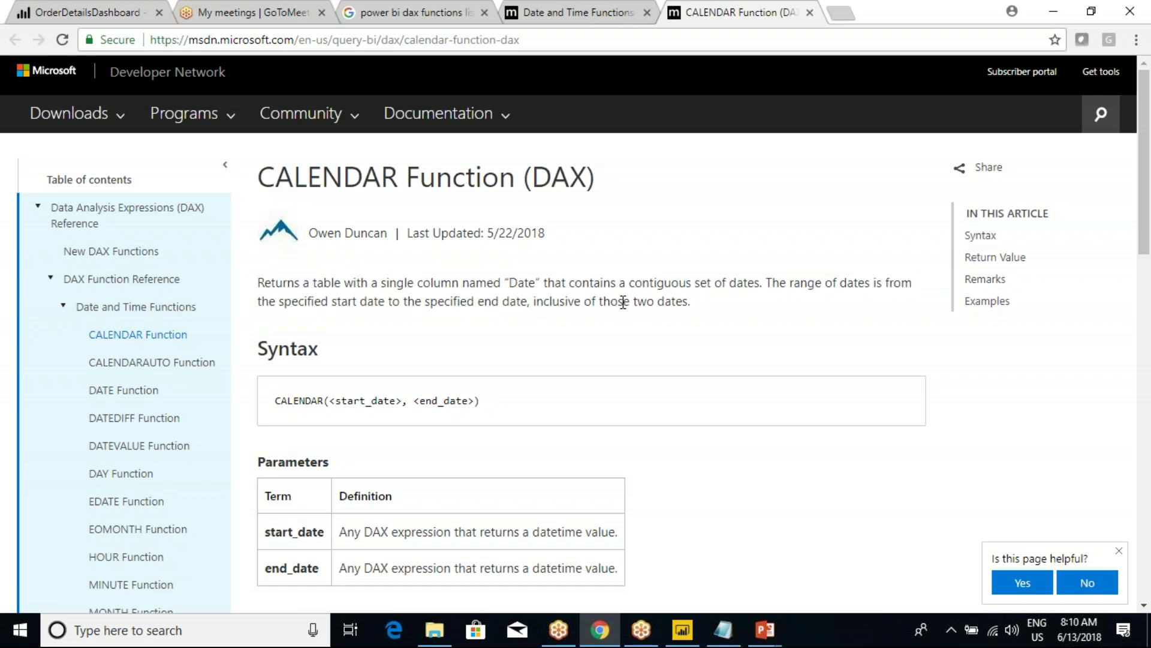
- Examine the start_date and end_date arguments in the CALENDAR syntax and the Parameters table
{"action": "double_click", "coordinate": [293, 401]}
{"action": "left_click_drag", "start_coordinate": [335, 400], "coordinate": [462, 402]}
{"action": "scroll", "coordinate": [462, 414], "scroll_direction": "down", "scroll_amount": 5}
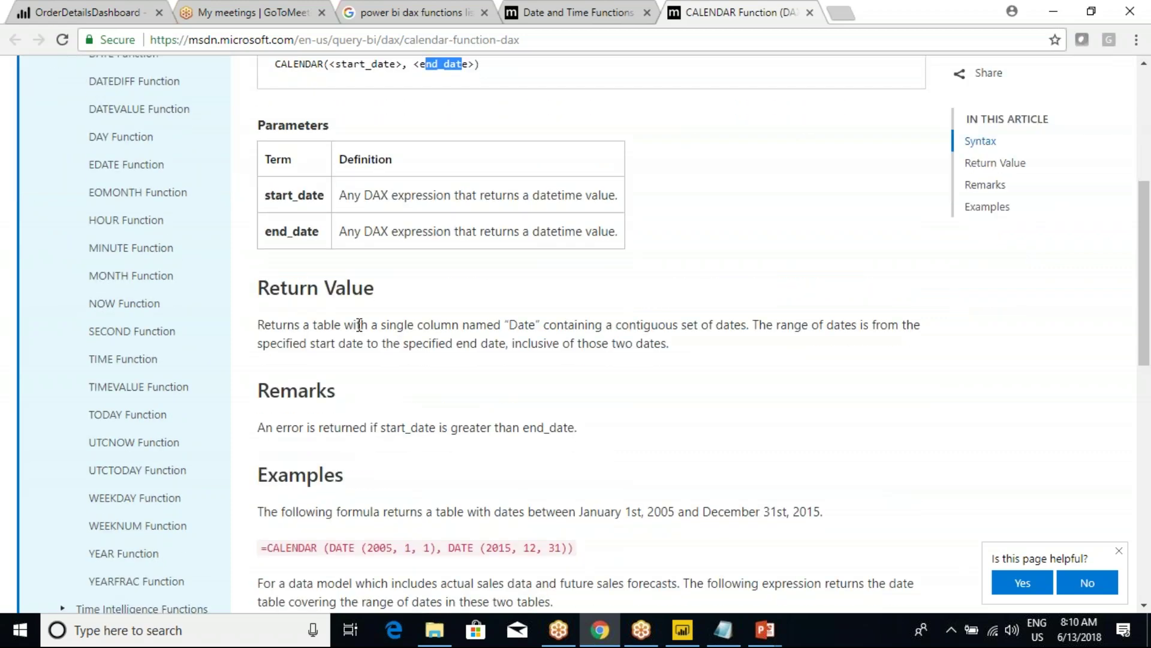
{"action": "left_click_drag", "start_coordinate": [271, 195], "coordinate": [469, 195]}
{"action": "double_click", "coordinate": [297, 232]}
{"action": "left_click", "coordinate": [390, 289]}
- Examine the example formula =CALENDAR (DATE (2005, 1, 1), DATE (2015, 12, 31)) and its two DATE arguments
{"action": "scroll", "coordinate": [390, 289], "scroll_direction": "down", "scroll_amount": 4}
{"action": "left_click_drag", "start_coordinate": [264, 298], "coordinate": [588, 302]}
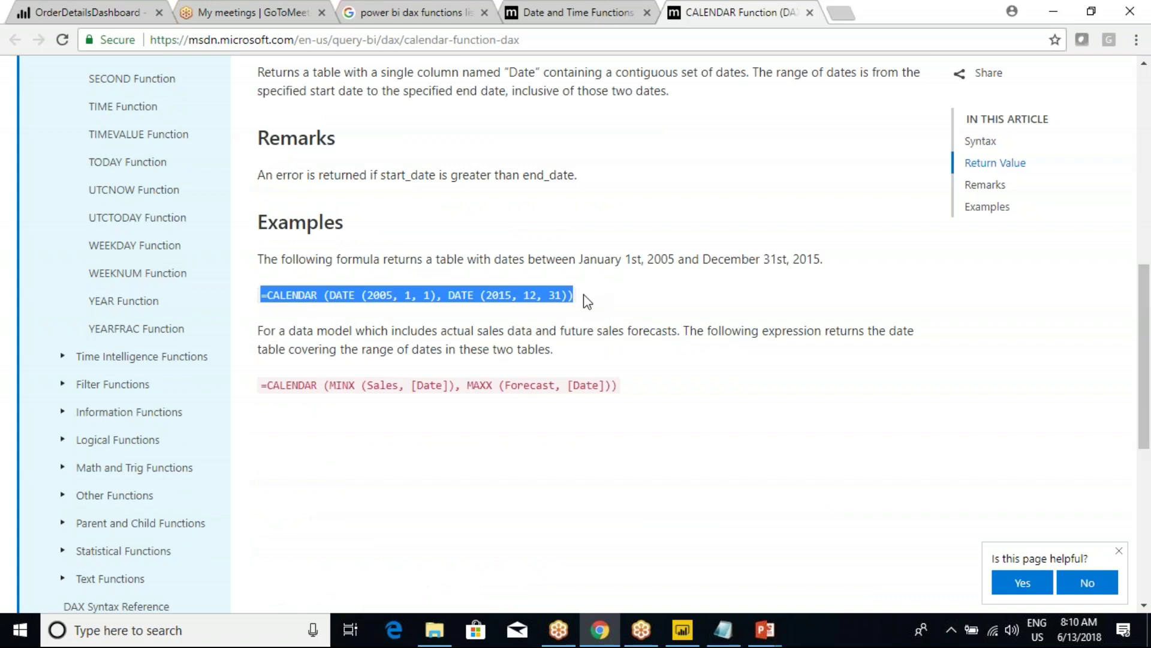
{"action": "left_click", "coordinate": [587, 302]}
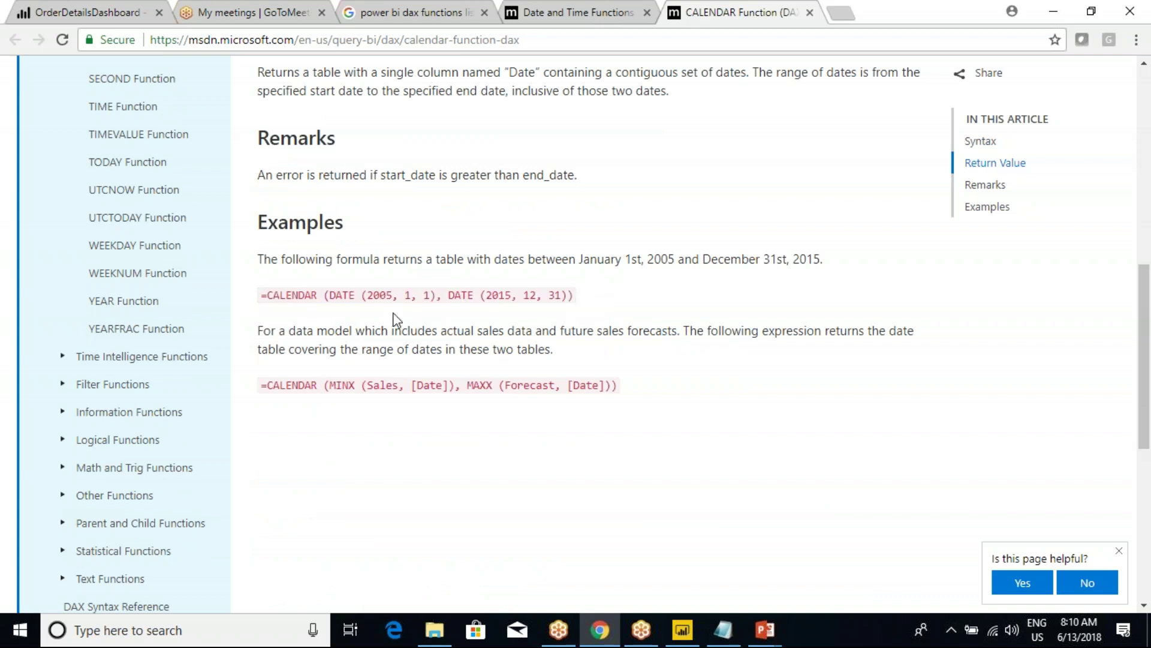
{"action": "left_click_drag", "start_coordinate": [333, 294], "coordinate": [437, 294]}
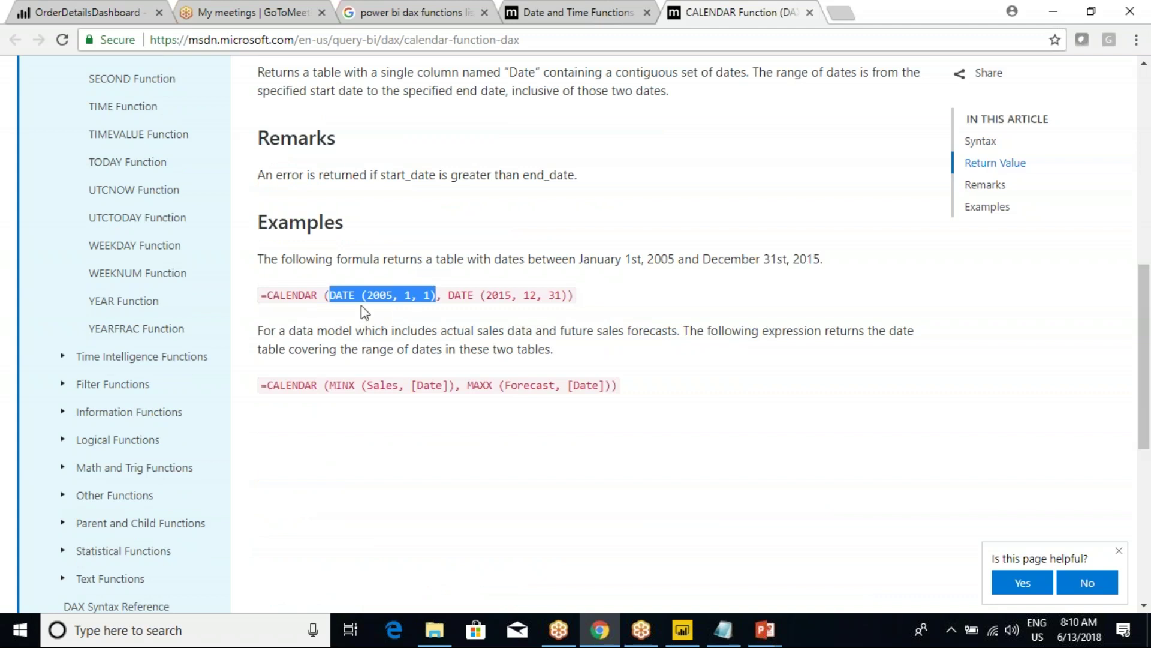
{"action": "double_click", "coordinate": [346, 296]}
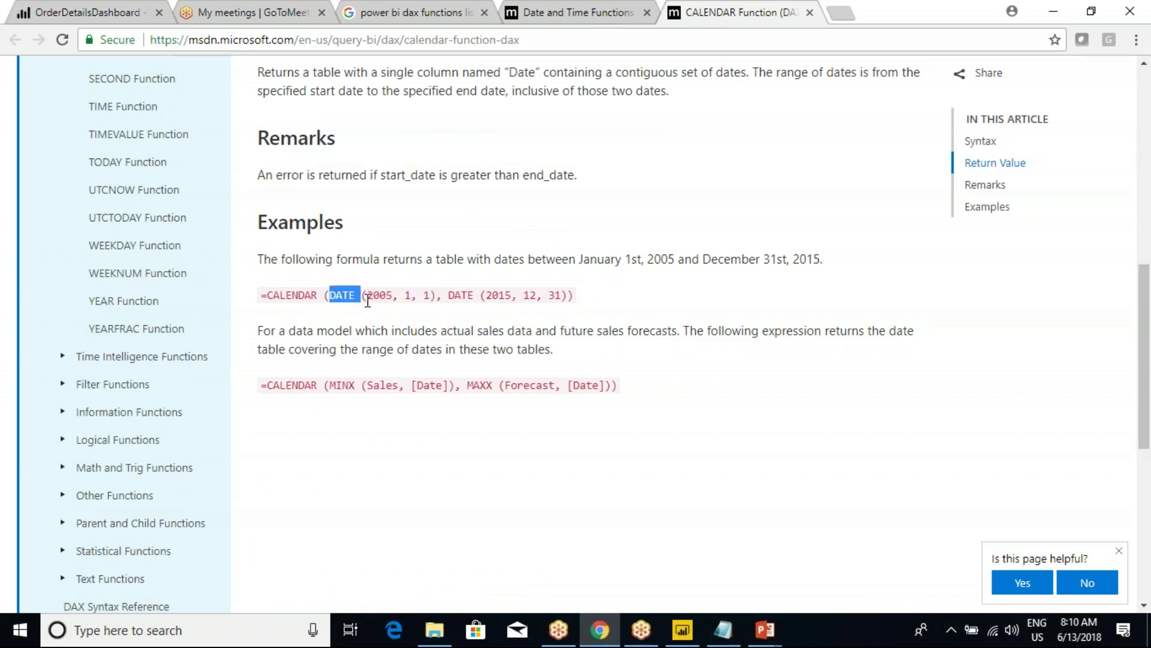
{"action": "left_click", "coordinate": [376, 298]}
{"action": "double_click", "coordinate": [340, 296]}
{"action": "left_click_drag", "start_coordinate": [330, 298], "coordinate": [531, 296]}
{"action": "left_click", "coordinate": [446, 298]}
{"action": "left_click", "coordinate": [530, 296]}
- Return to the Date and Time Functions page and select its web address
{"action": "scroll", "coordinate": [435, 336], "scroll_direction": "up", "scroll_amount": 1}
{"action": "scroll", "coordinate": [435, 336], "scroll_direction": "up", "scroll_amount": 6}
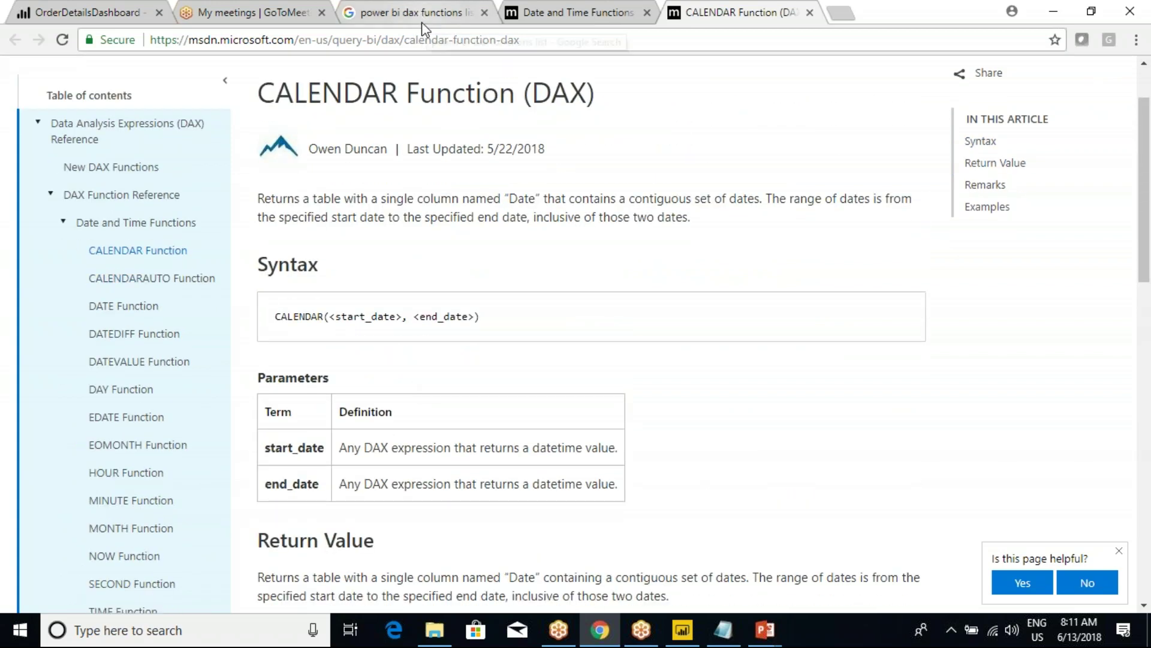
{"action": "left_click", "coordinate": [547, 12]}
{"action": "scroll", "coordinate": [575, 336], "scroll_direction": "up", "scroll_amount": 3}
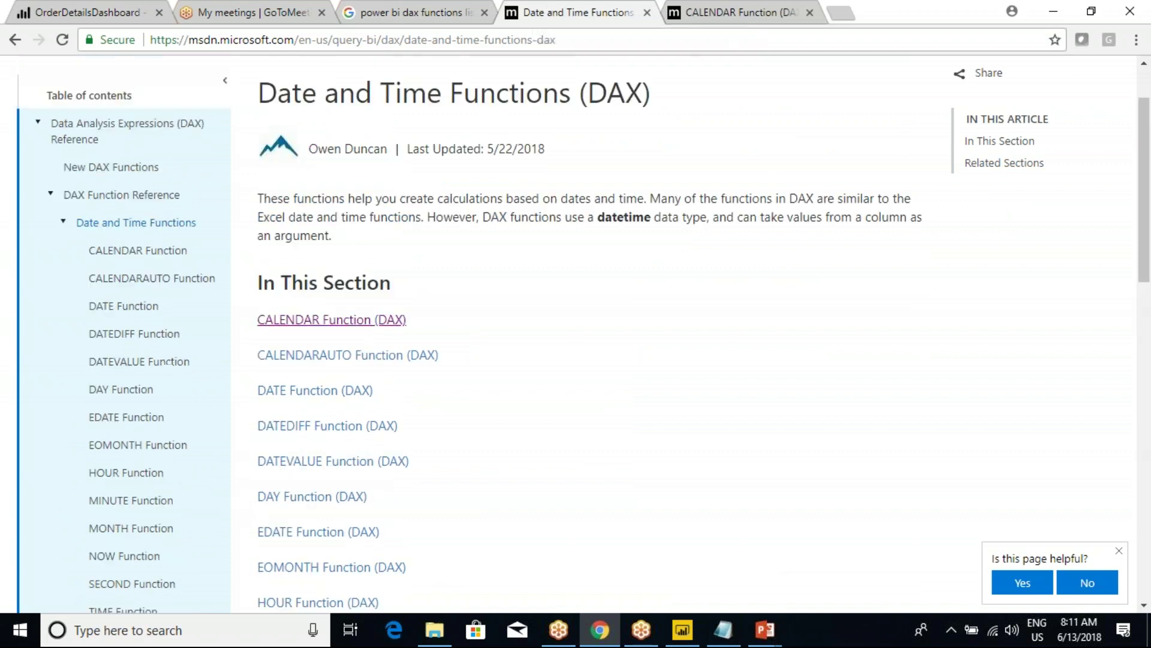
{"action": "left_click", "coordinate": [455, 42]}
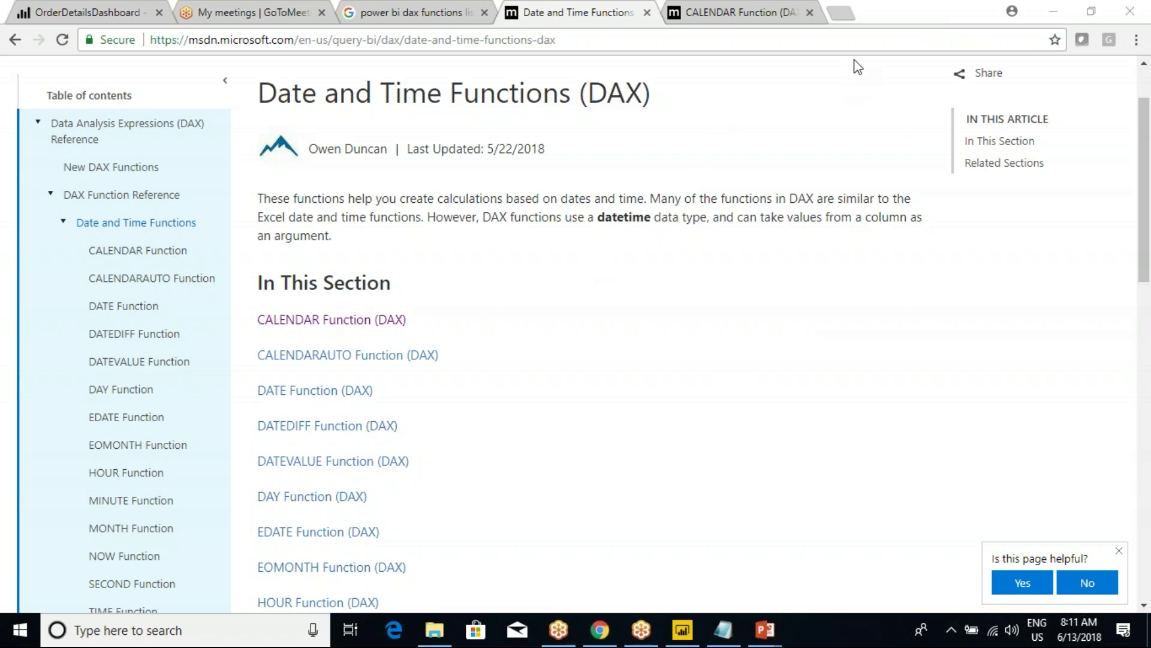
- Close the CALENDAR Function and Date and Time Functions pages, leaving the Google results for power bi dax functions list
{"action": "left_click", "coordinate": [363, 9]}
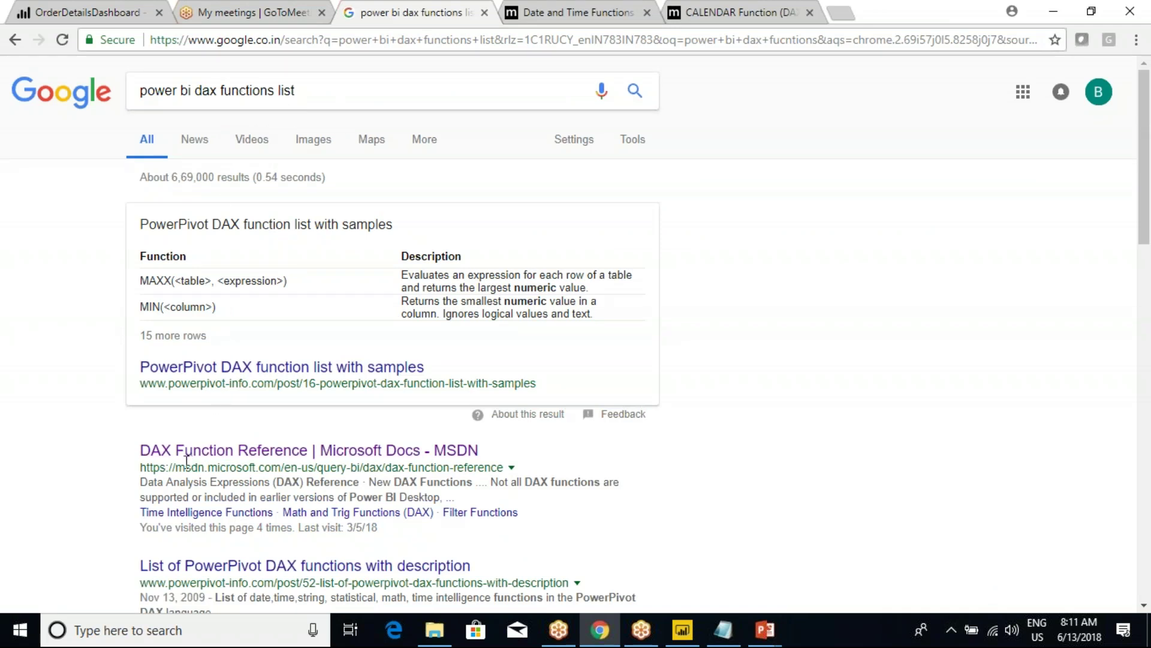
{"action": "left_click", "coordinate": [690, 13]}
{"action": "left_click", "coordinate": [652, 12]}
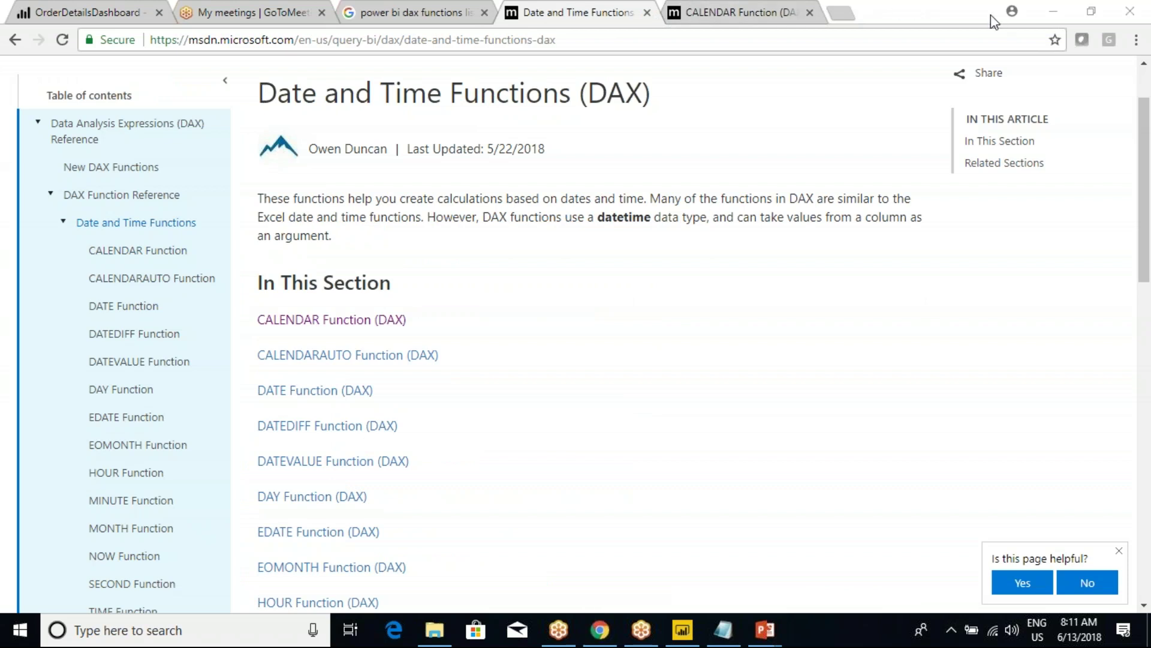
{"action": "left_click", "coordinate": [746, 15]}
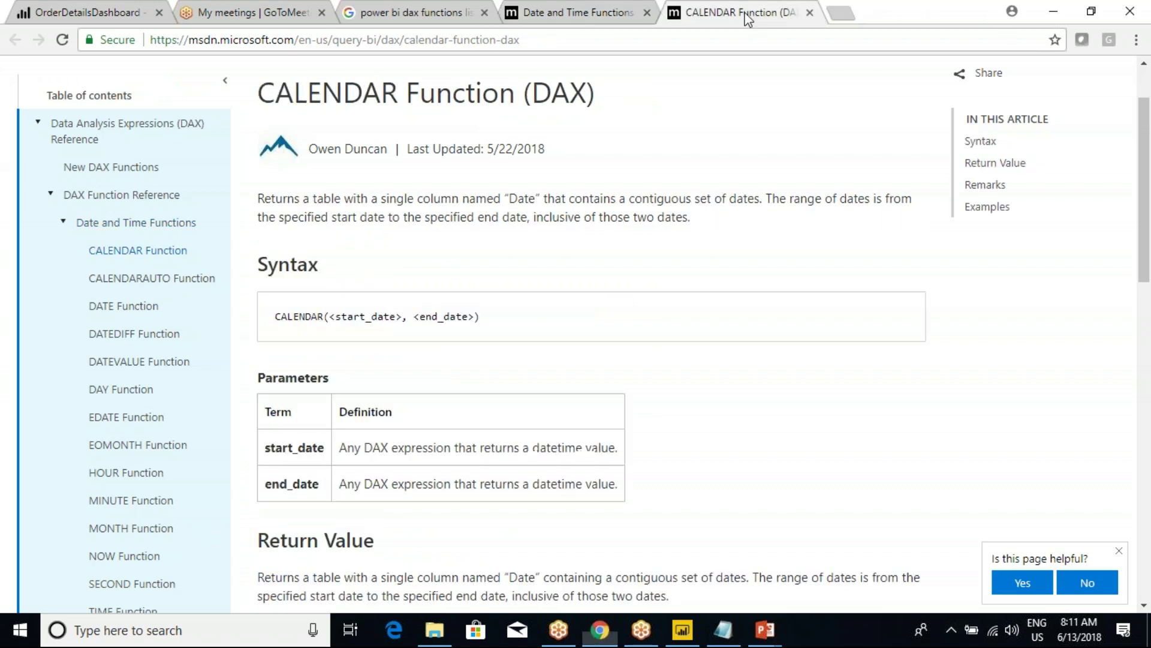
{"action": "left_click", "coordinate": [809, 13]}
{"action": "left_click", "coordinate": [646, 12]}
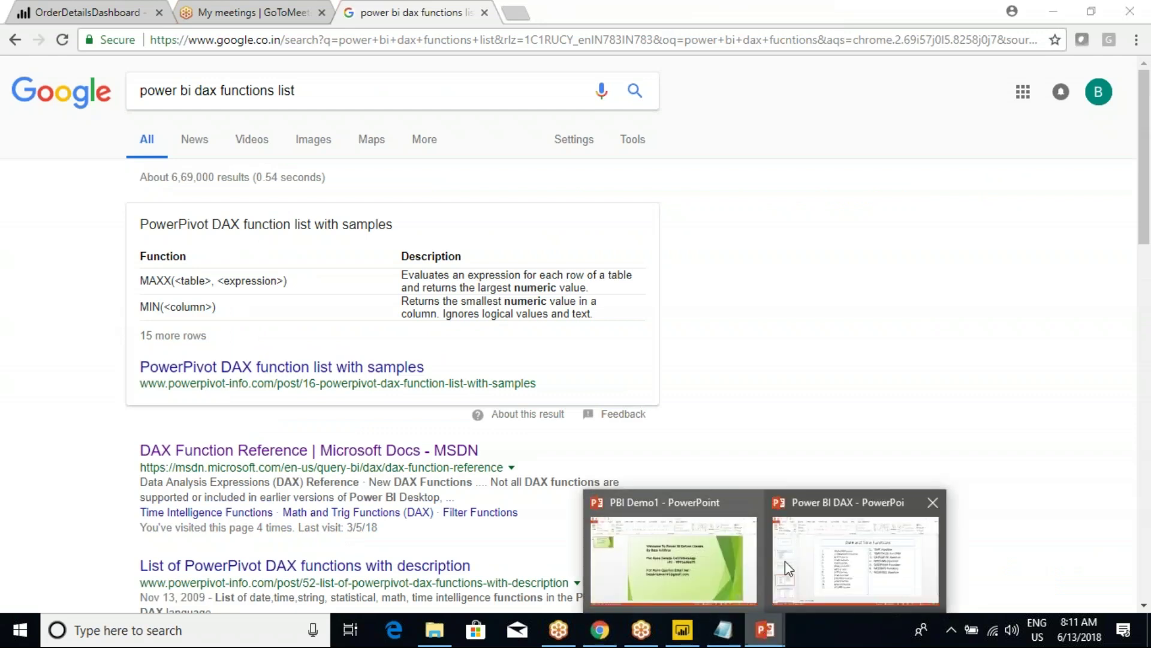
- View the Date and Time Functions slide in the Power BI DAX presentation and switch to the DAX - Functions file in Power BI Desktop
{"action": "left_click", "coordinate": [839, 564]}
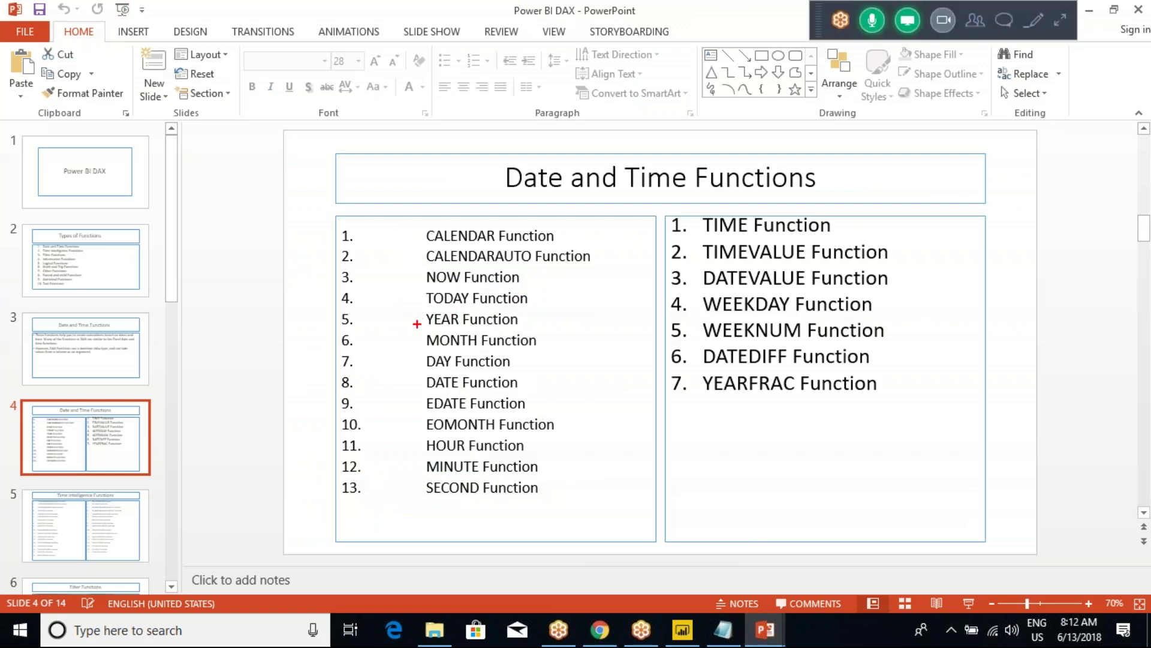
{"action": "key", "text": "alt+Tab"}
{"action": "key", "text": "alt+Tab"}
{"action": "key", "text": "alt+Tab"}
{"action": "key", "text": "alt+Tab"}
{"action": "key", "text": "alt+Tab"}
{"action": "key", "text": "alt+Tab"}
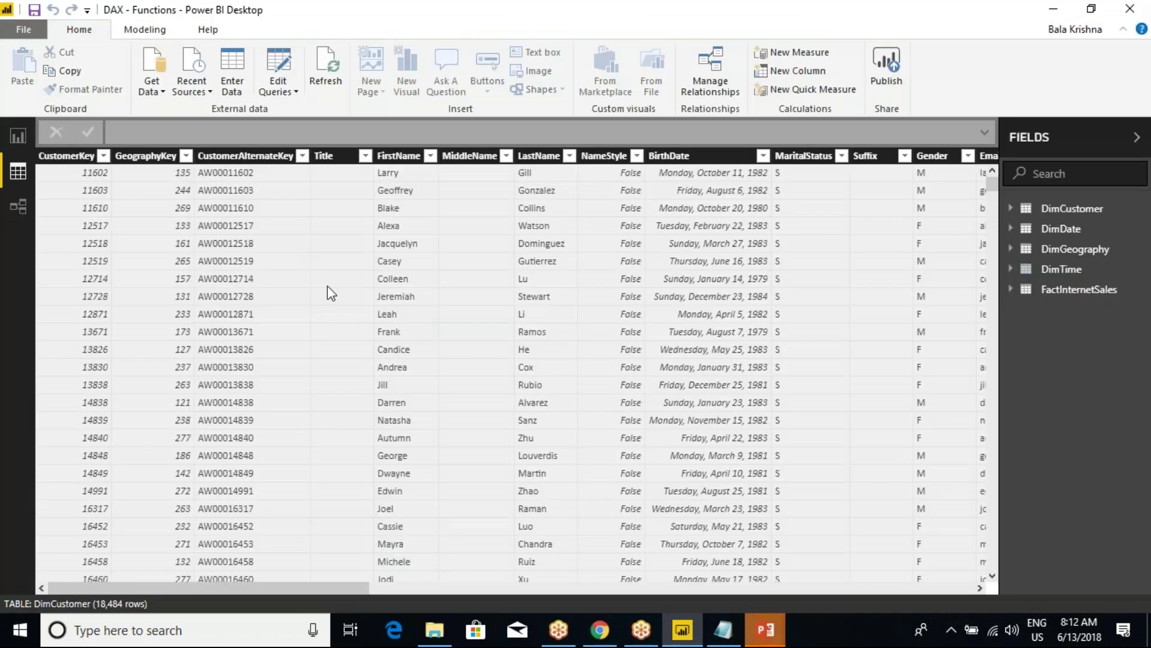
- Open the DimTime table's data and examine its CALENDAR formula and start date through the CreationDate column
{"action": "left_click", "coordinate": [1055, 271]}
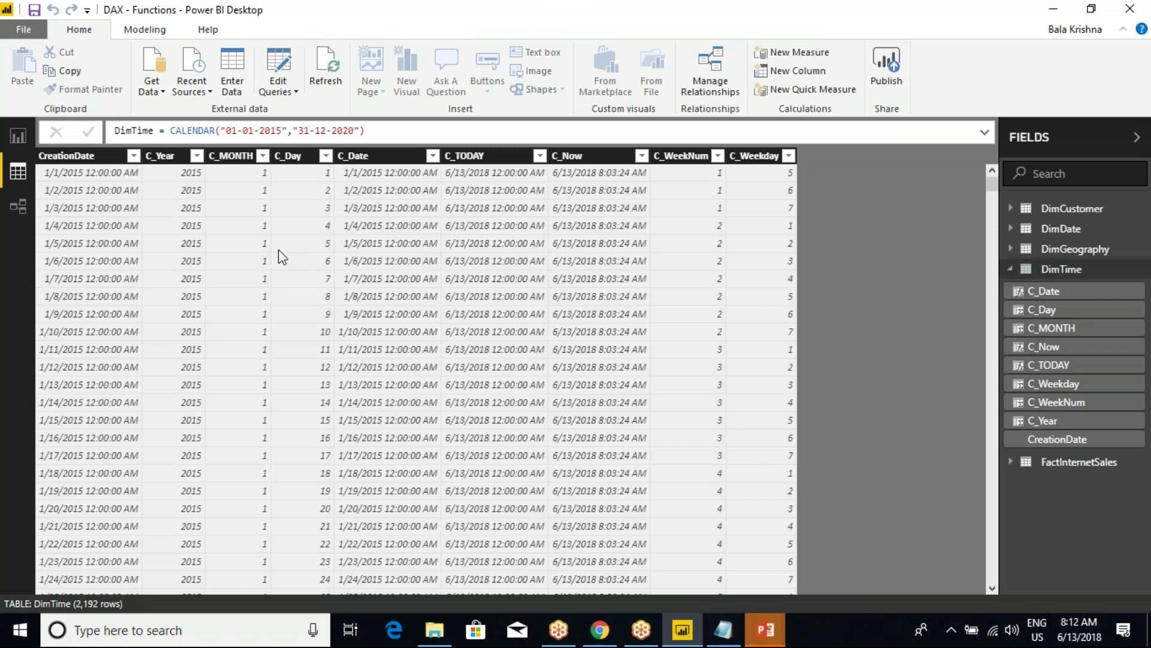
{"action": "left_click", "coordinate": [73, 157]}
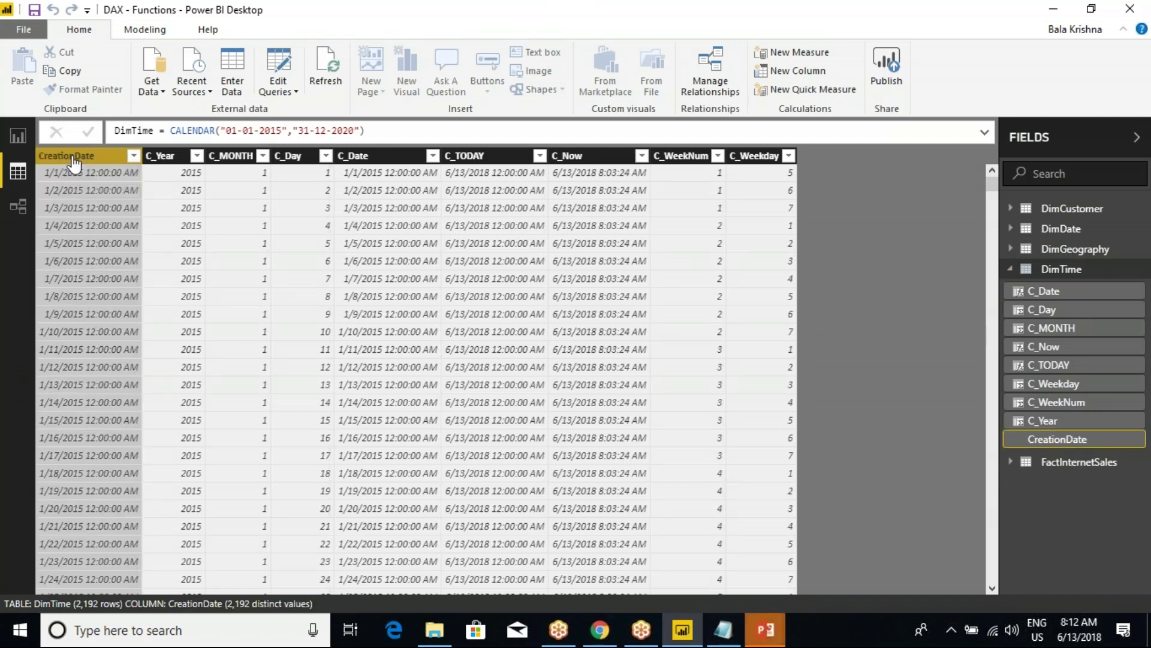
{"action": "left_click", "coordinate": [193, 130]}
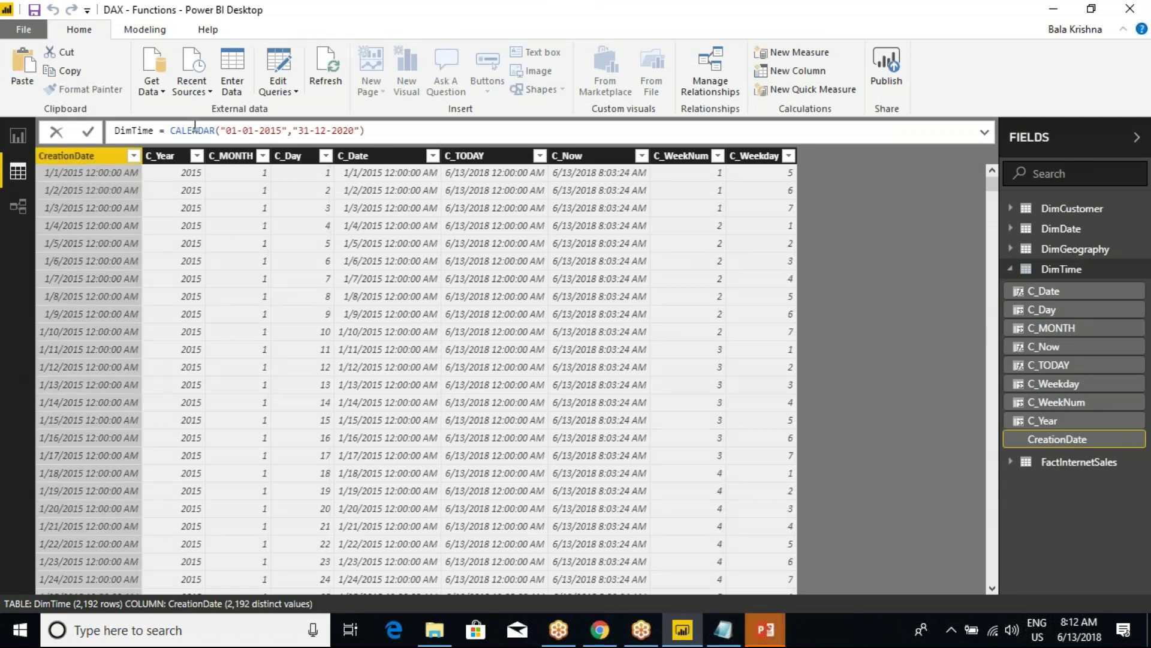
{"action": "left_click_drag", "start_coordinate": [220, 130], "coordinate": [283, 130]}
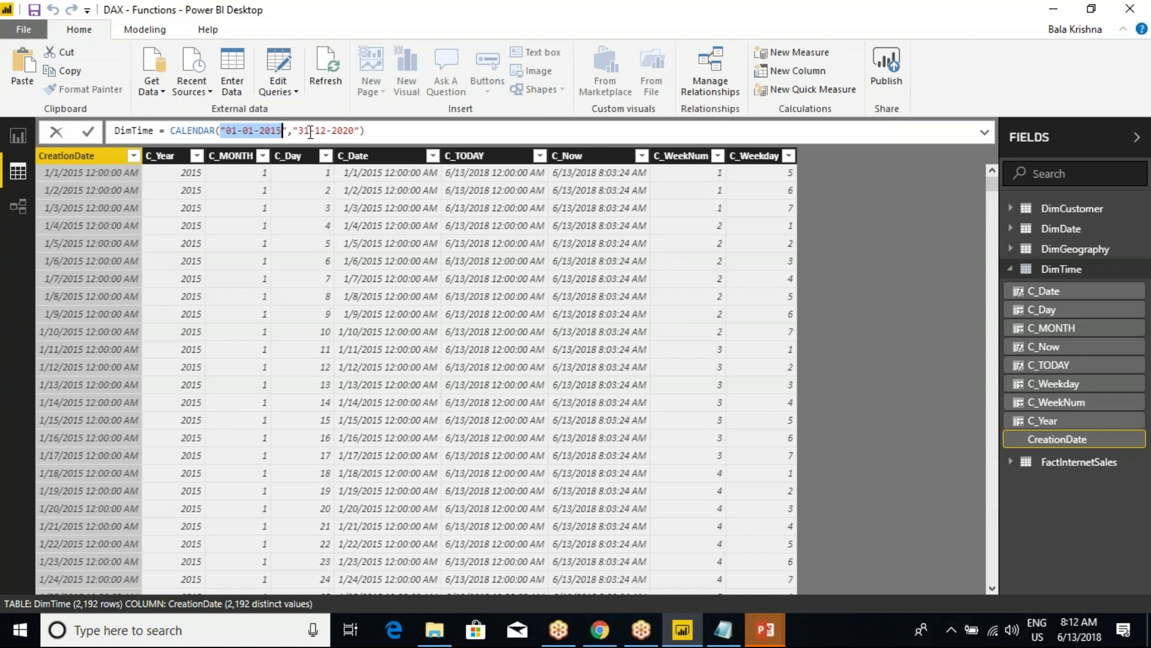
- Review the formulas of the C_Year, C_MONTH and C_Day columns in DimTime
{"action": "left_click", "coordinate": [162, 159]}
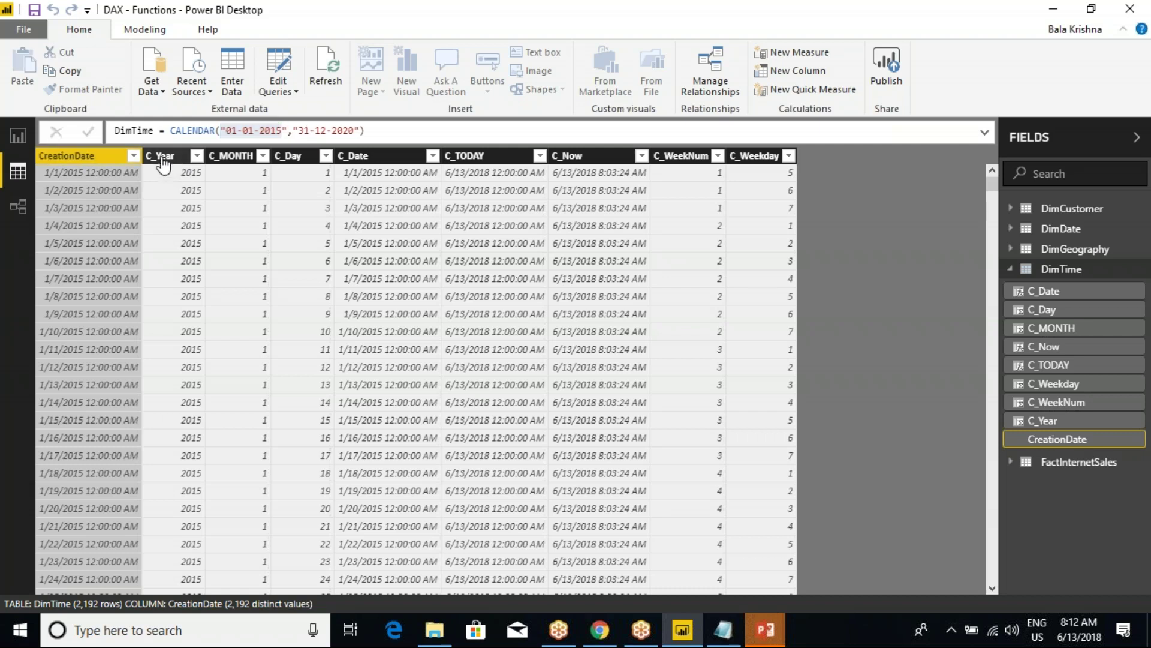
{"action": "left_click", "coordinate": [162, 159]}
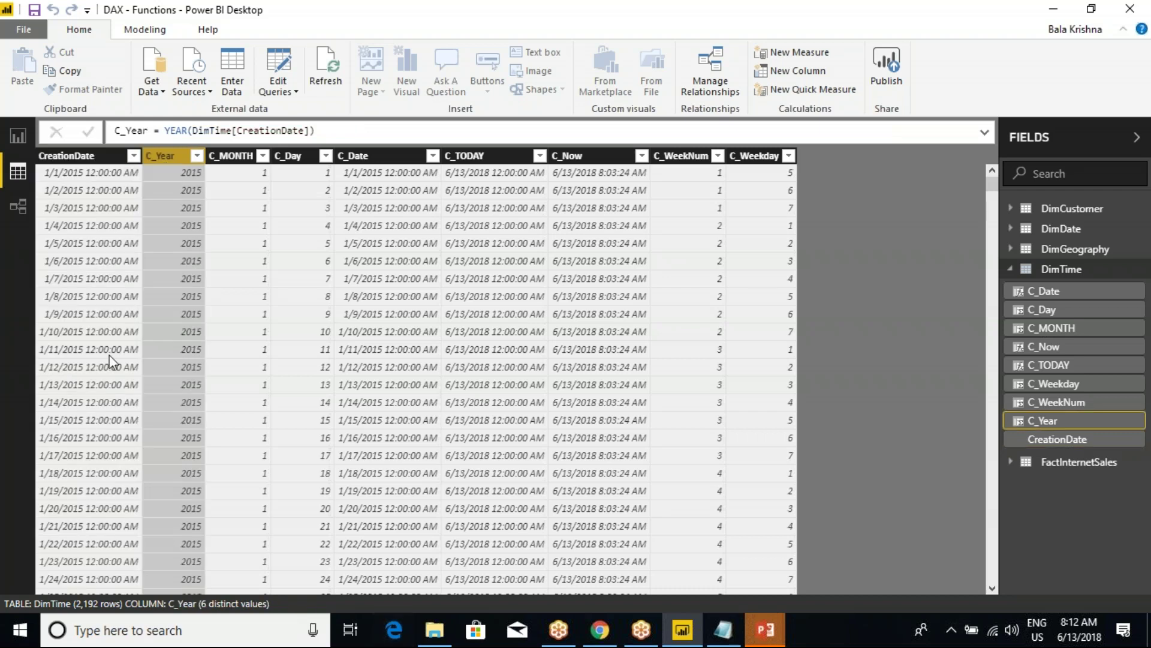
{"action": "left_click", "coordinate": [230, 157]}
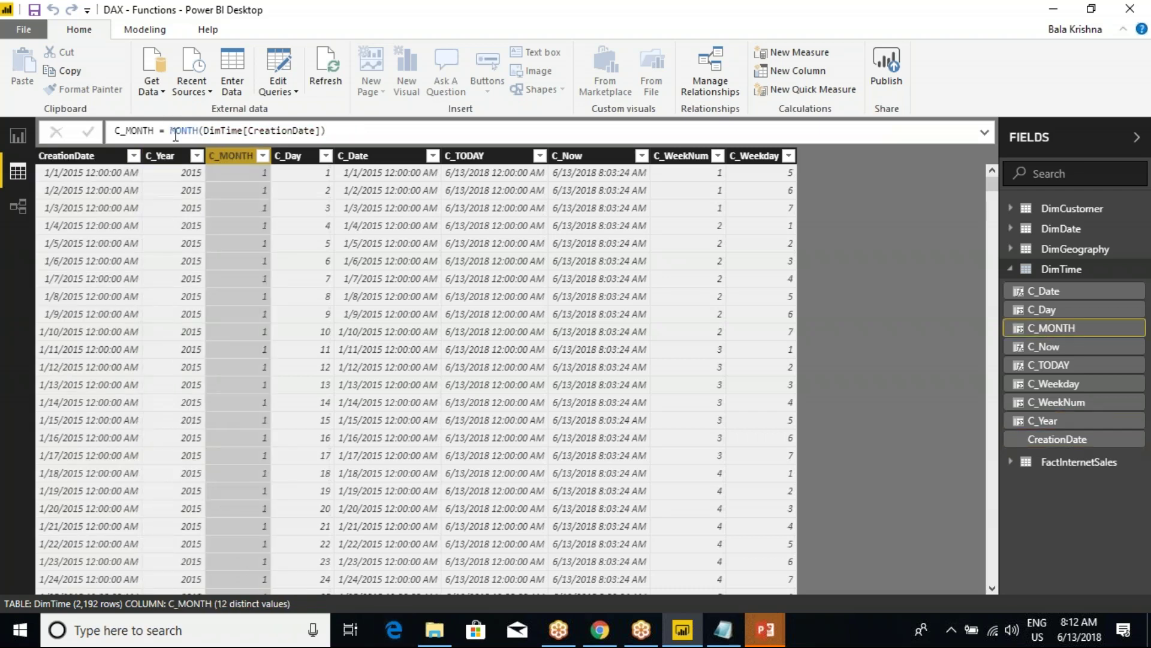
{"action": "left_click", "coordinate": [285, 157]}
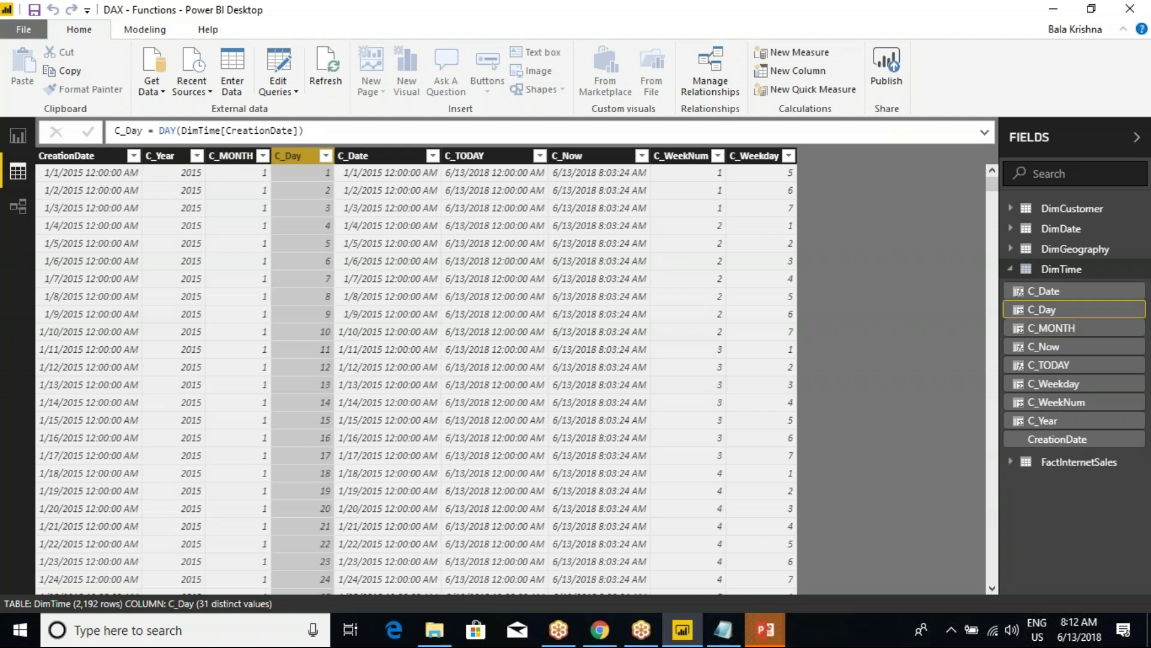
- Examine the C_Date column's DATE formula and mark on screen how the year, month and day columns feed into it
{"action": "left_click", "coordinate": [356, 157]}
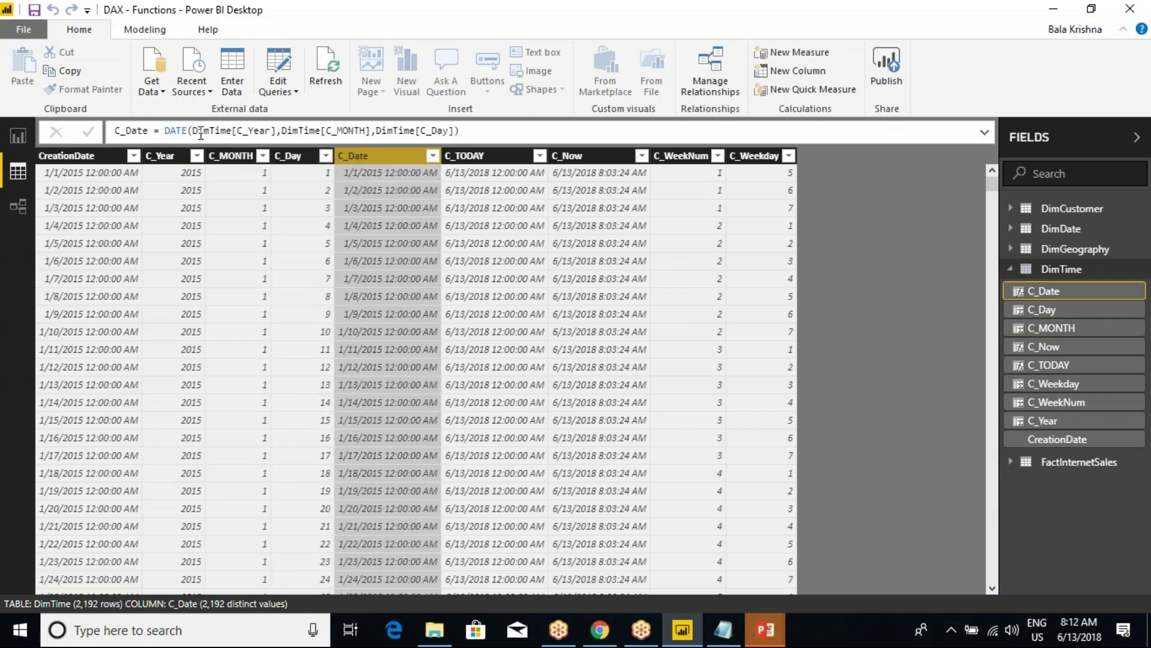
{"action": "double_click", "coordinate": [179, 131]}
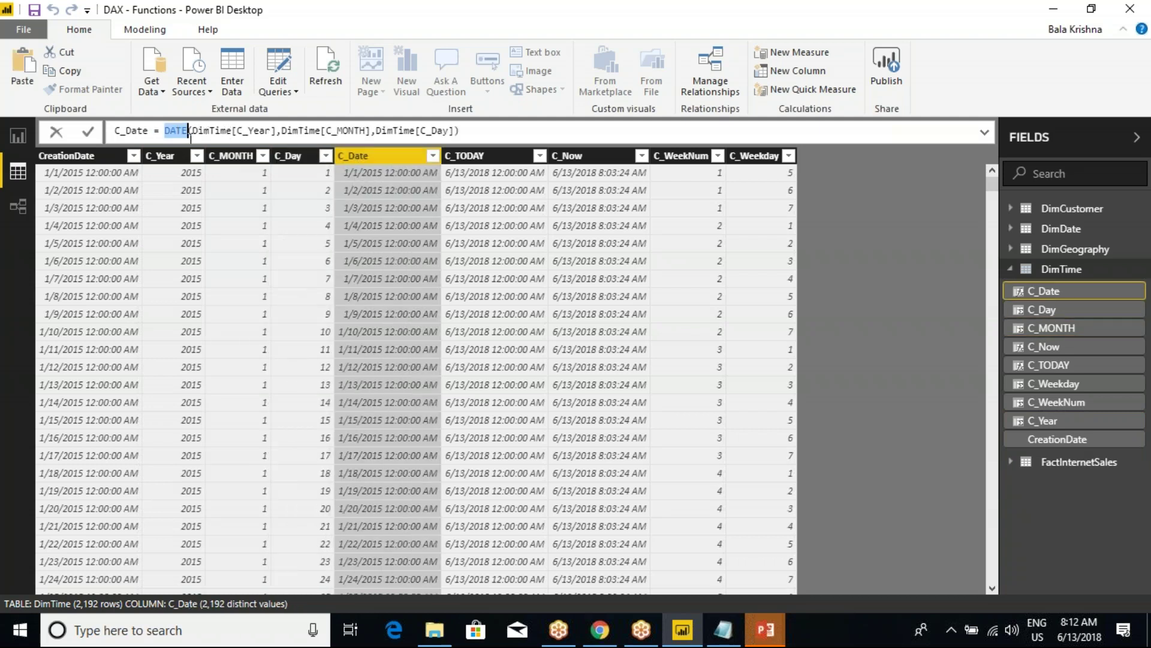
{"action": "left_click_drag", "start_coordinate": [237, 130], "coordinate": [442, 130]}
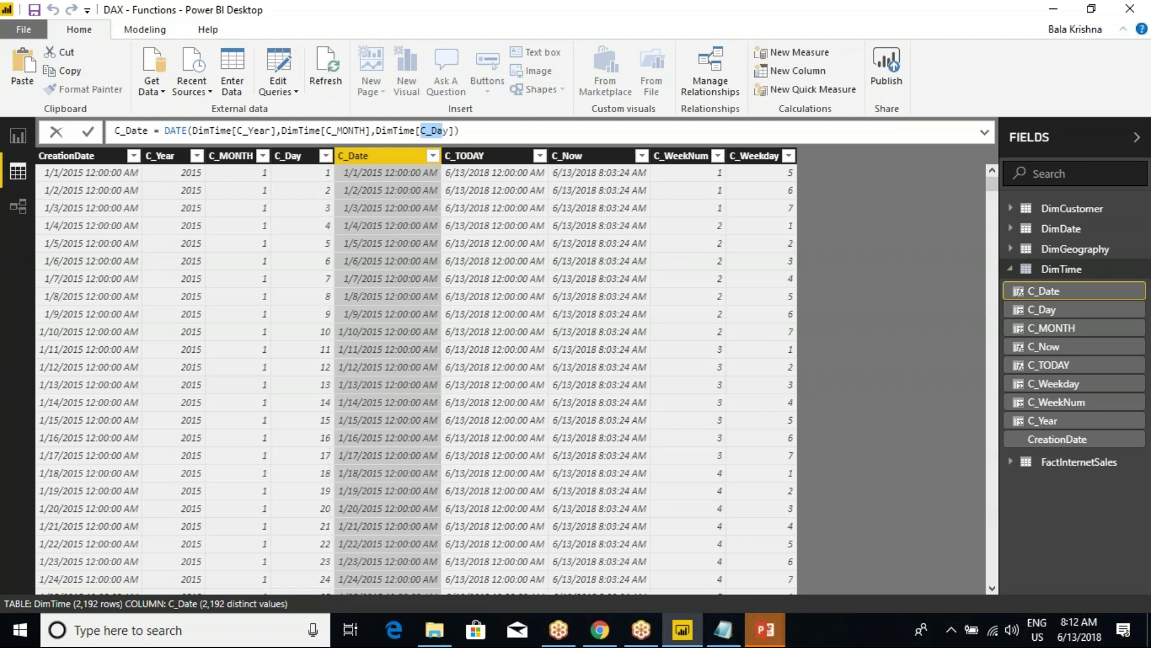
{"action": "left_click", "coordinate": [178, 160]}
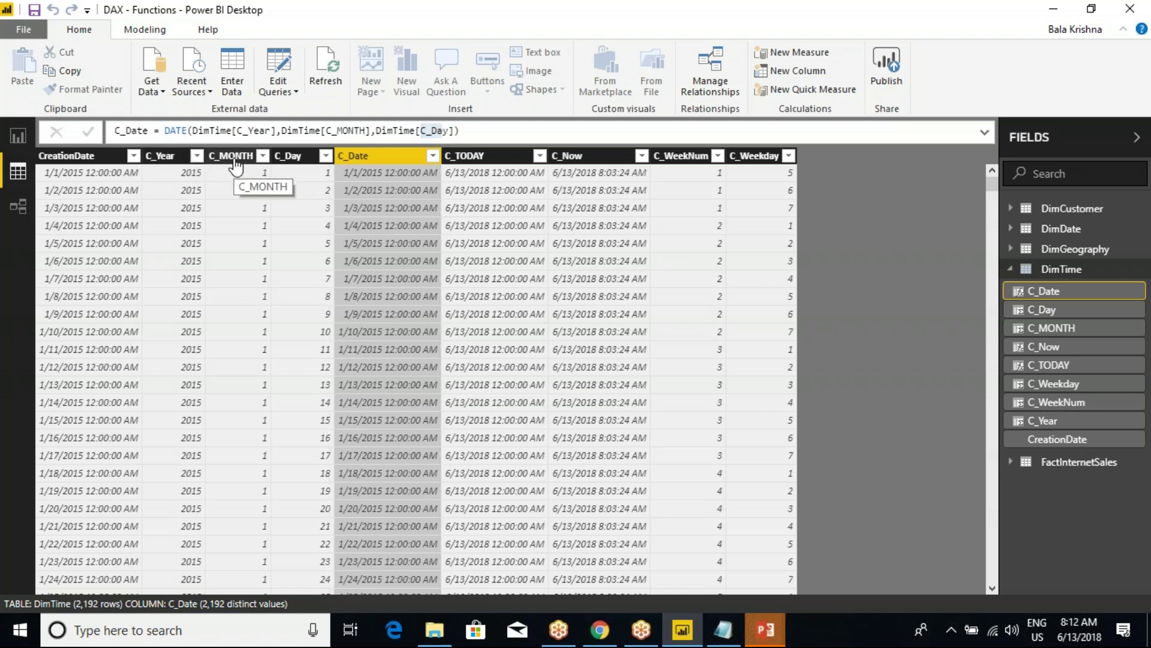
{"action": "left_click_drag", "start_coordinate": [162, 154], "coordinate": [165, 187]}
{"action": "left_click_drag", "start_coordinate": [218, 151], "coordinate": [219, 186]}
{"action": "mouse_move", "coordinate": [264, 154]}
{"action": "left_mouse_down"}
{"action": "mouse_move", "coordinate": [276, 202]}
{"action": "mouse_move", "coordinate": [329, 105]}
{"action": "mouse_move", "coordinate": [361, 138]}
{"action": "left_mouse_up"}
{"action": "left_click_drag", "start_coordinate": [378, 132], "coordinate": [371, 144]}
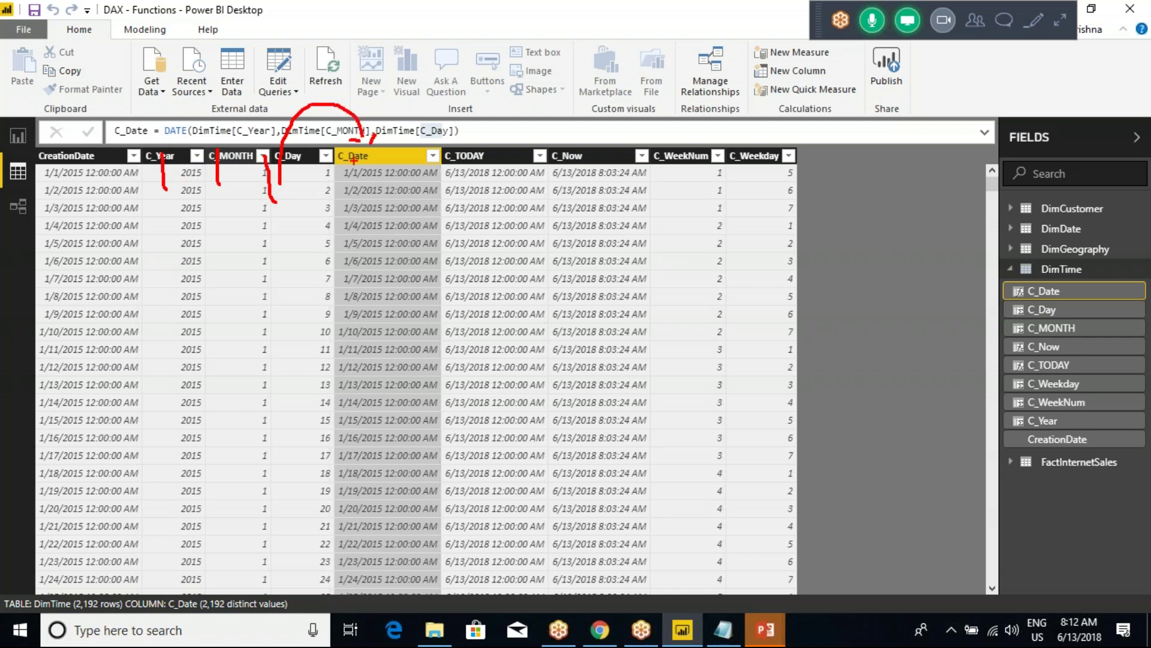
{"action": "key", "text": "Escape"}
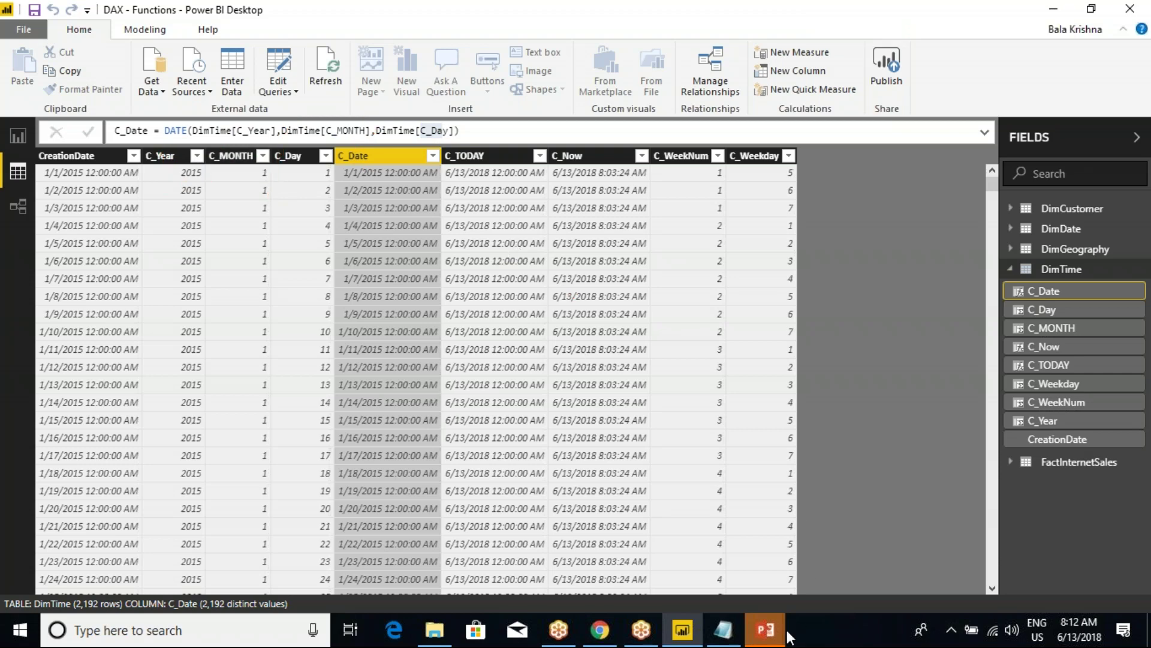
- Switch to the Power BI DAX presentation and mark CALENDAR, CALENDARAUTO, NOW and TODAY on the Date and Time Functions slide, clearing the marks when done
{"action": "left_click", "coordinate": [857, 545]}
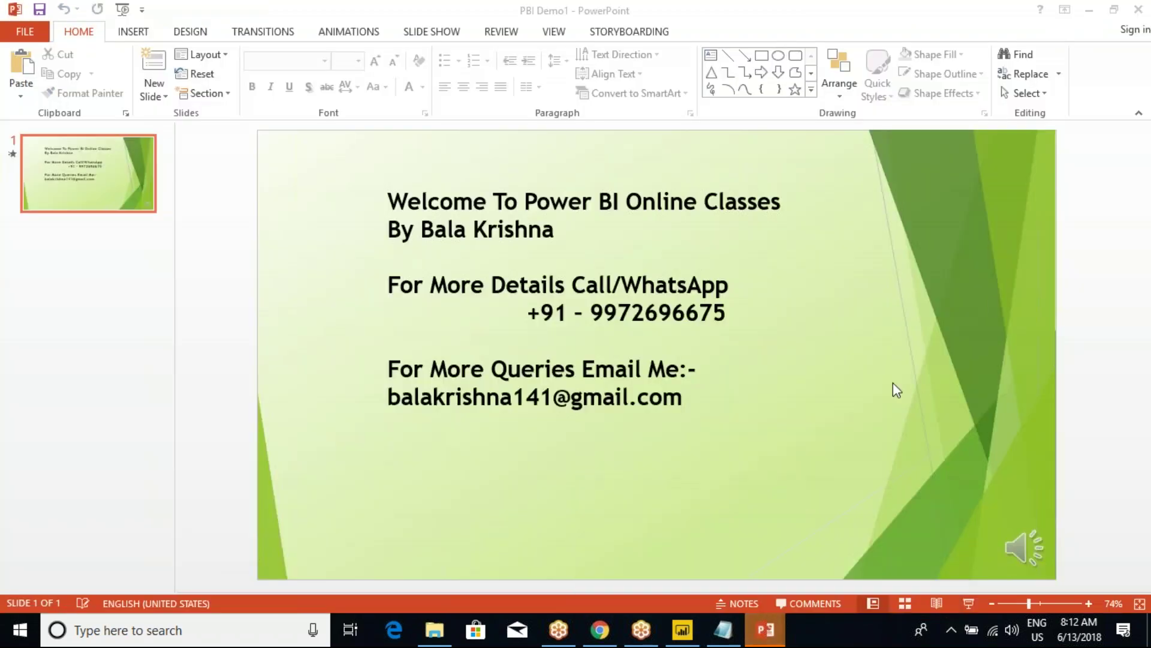
{"action": "left_click", "coordinate": [1138, 9]}
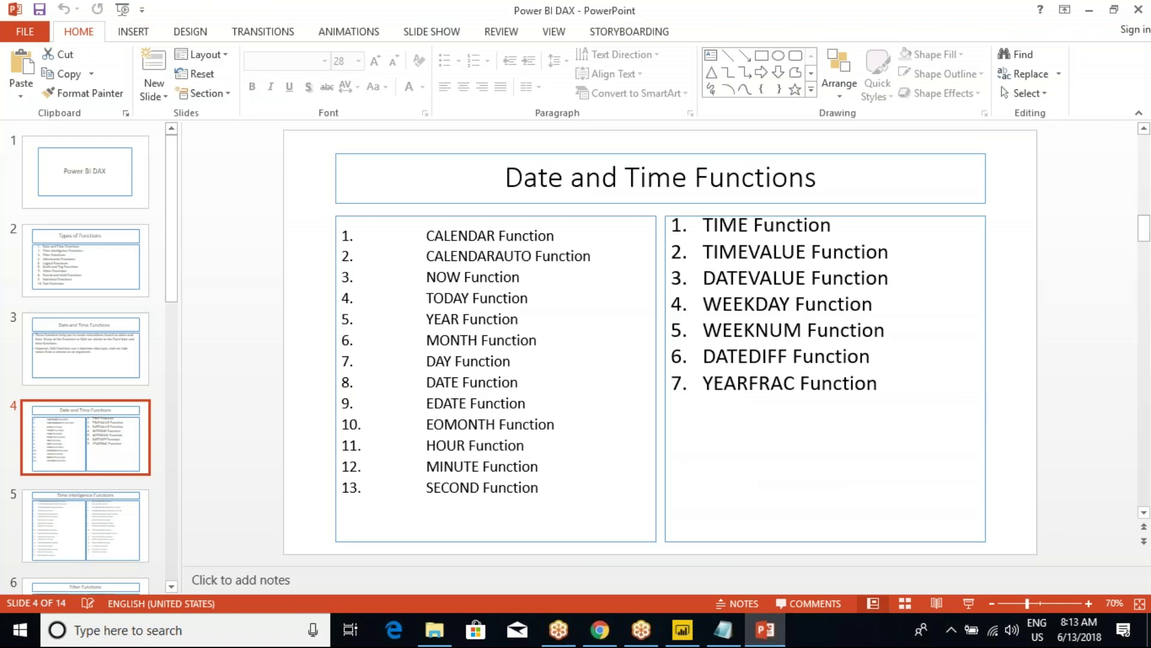
{"action": "left_click_drag", "start_coordinate": [563, 238], "coordinate": [584, 209]}
{"action": "left_click_drag", "start_coordinate": [573, 249], "coordinate": [592, 240]}
{"action": "mouse_move", "coordinate": [530, 281]}
{"action": "left_mouse_down"}
{"action": "mouse_move", "coordinate": [545, 266]}
{"action": "mouse_move", "coordinate": [552, 290]}
{"action": "left_mouse_up"}
{"action": "mouse_move", "coordinate": [409, 278]}
{"action": "left_mouse_down"}
{"action": "mouse_move", "coordinate": [397, 305]}
{"action": "mouse_move", "coordinate": [416, 306]}
{"action": "left_mouse_up"}
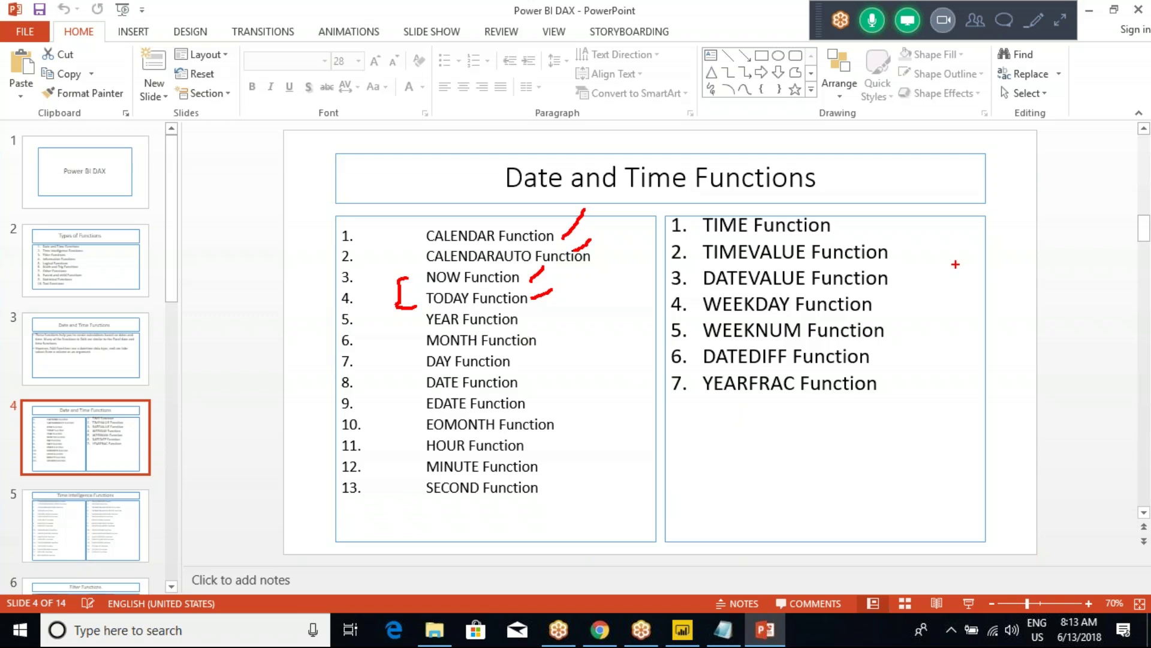
{"action": "key", "text": "Escape"}
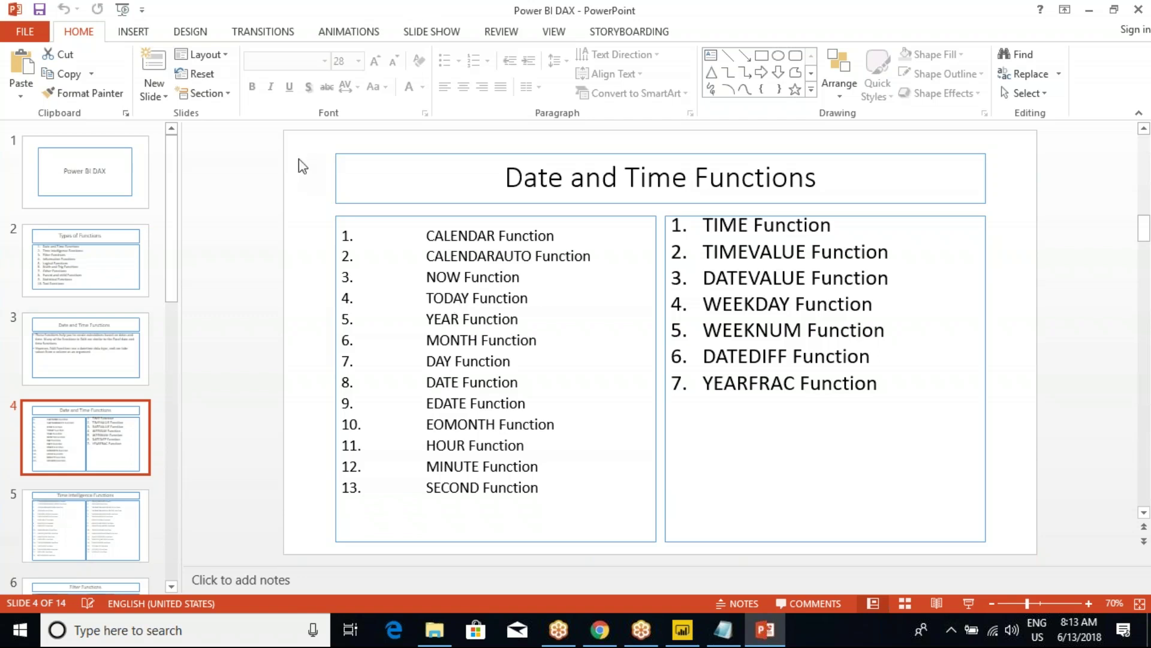
- Tick YEAR, MONTH, DAY and DATE on the slide, and box WEEKDAY with WEEKNUM and the list from CALENDAR to DATE
{"action": "mouse_move", "coordinate": [521, 320]}
{"action": "left_mouse_down"}
{"action": "mouse_move", "coordinate": [547, 307]}
{"action": "mouse_move", "coordinate": [562, 329]}
{"action": "left_mouse_up"}
{"action": "mouse_move", "coordinate": [520, 364]}
{"action": "left_mouse_down"}
{"action": "mouse_move", "coordinate": [542, 349]}
{"action": "mouse_move", "coordinate": [543, 372]}
{"action": "left_mouse_up"}
{"action": "mouse_move", "coordinate": [399, 394]}
{"action": "left_mouse_down"}
{"action": "mouse_move", "coordinate": [543, 401]}
{"action": "mouse_move", "coordinate": [577, 267]}
{"action": "left_mouse_up"}
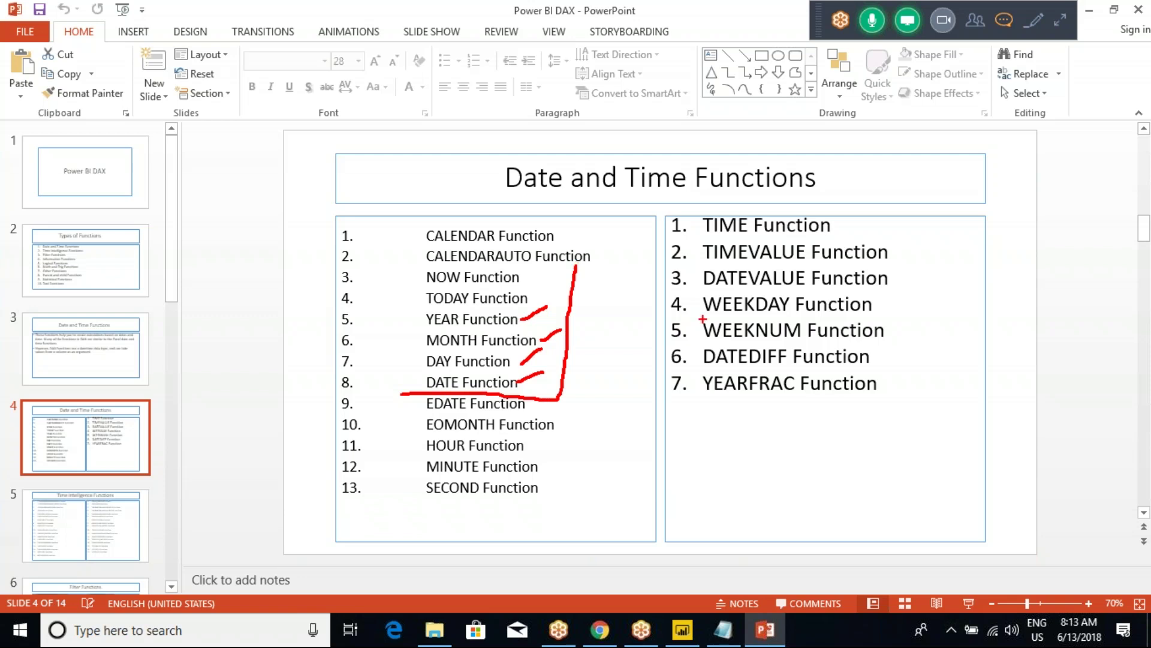
{"action": "left_click_drag", "start_coordinate": [659, 294], "coordinate": [908, 343]}
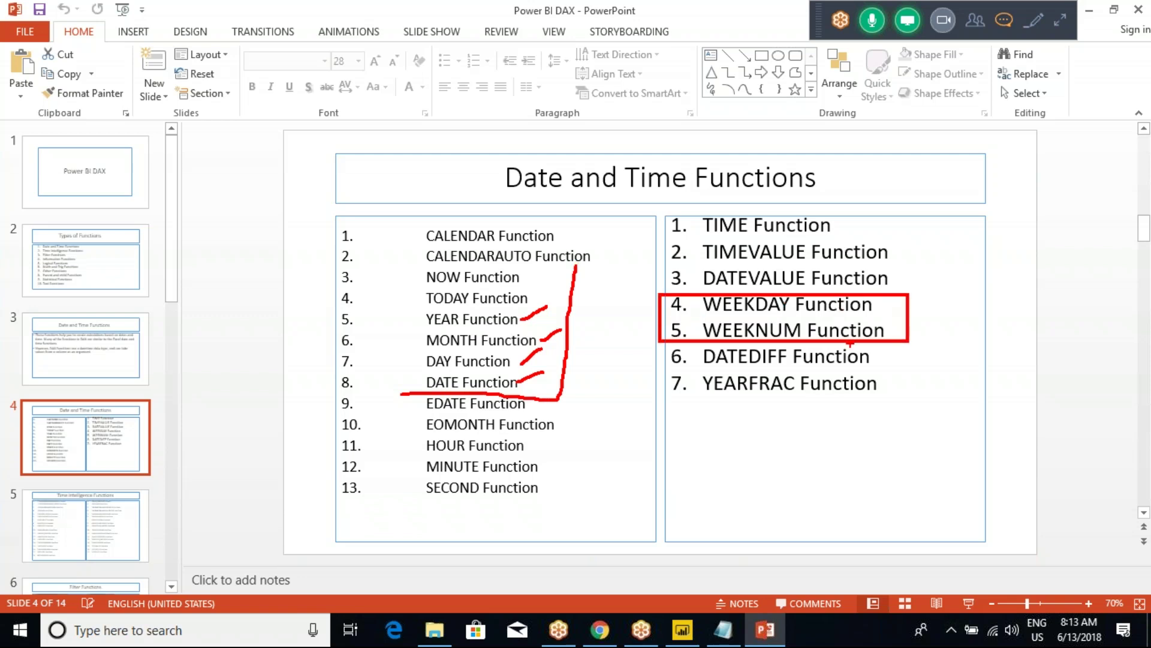
{"action": "mouse_move", "coordinate": [379, 222]}
{"action": "left_mouse_down"}
{"action": "mouse_move", "coordinate": [457, 273]}
{"action": "mouse_move", "coordinate": [578, 393]}
{"action": "mouse_move", "coordinate": [598, 394]}
{"action": "left_mouse_up"}
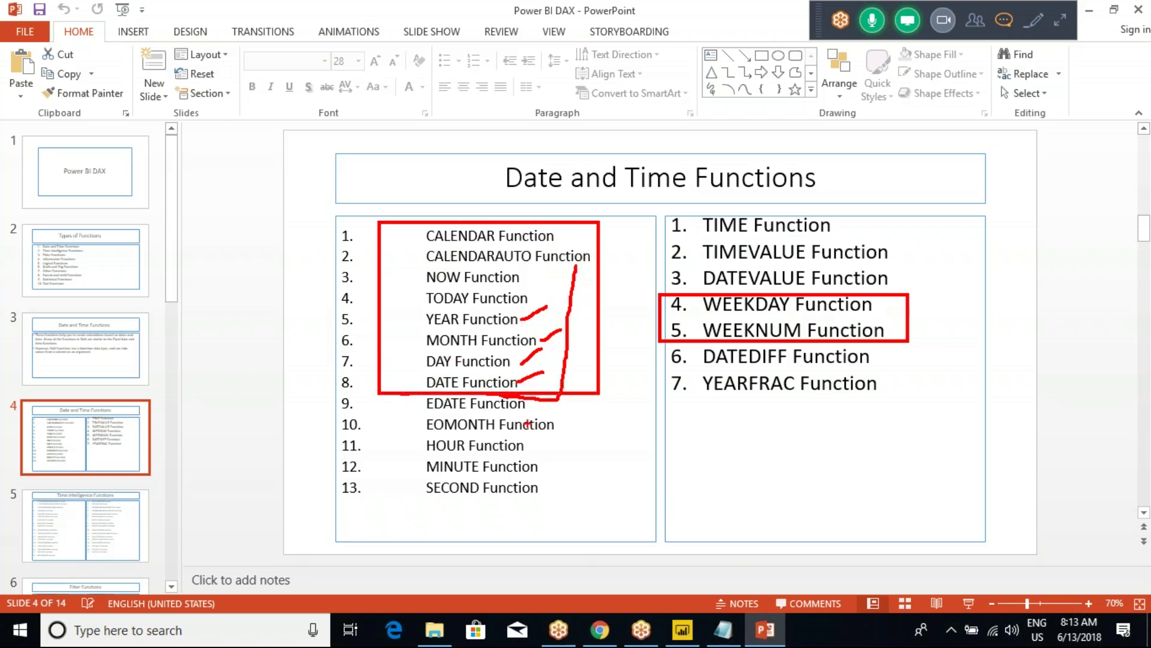
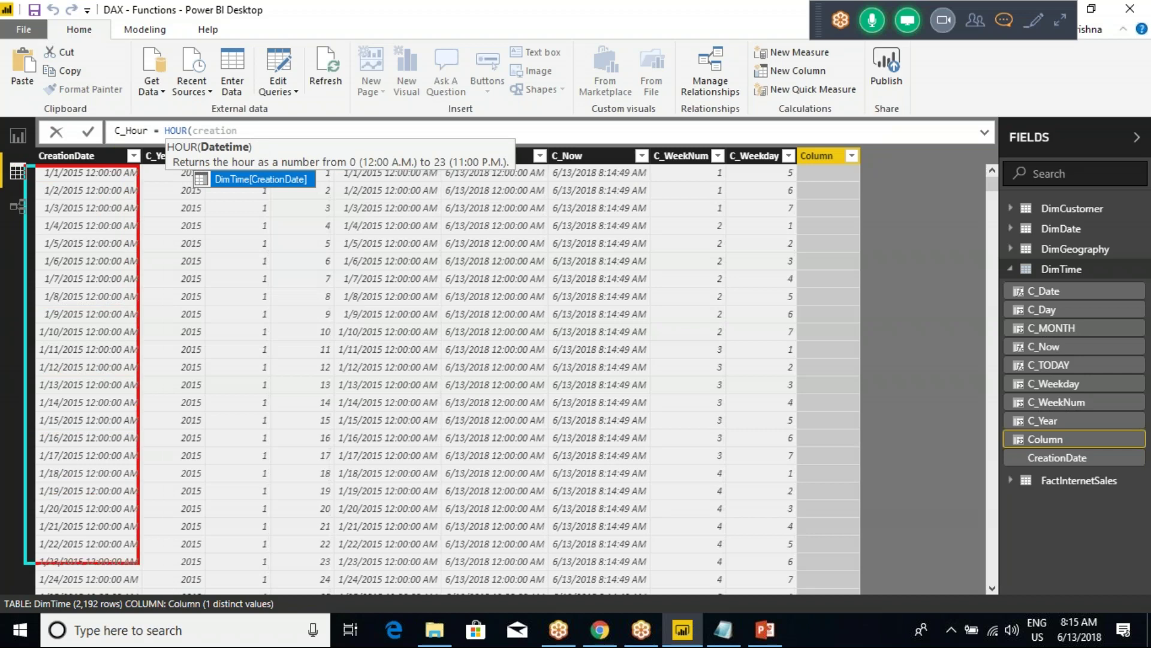
- Replace the unfinished creation argument to complete the DimTime column as C_Hour = HOUR(DimTime[C_Now]), and check the C_Now column's formula
{"action": "left_click_drag", "start_coordinate": [95, 388], "coordinate": [88, 482]}
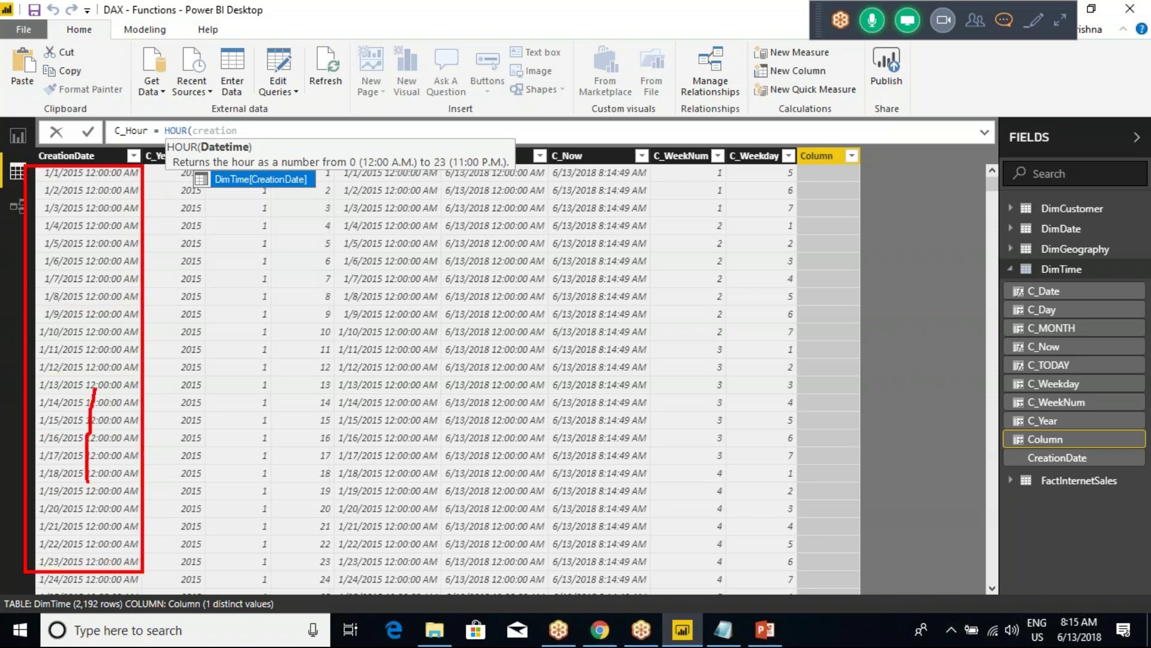
{"action": "key", "text": "Escape"}
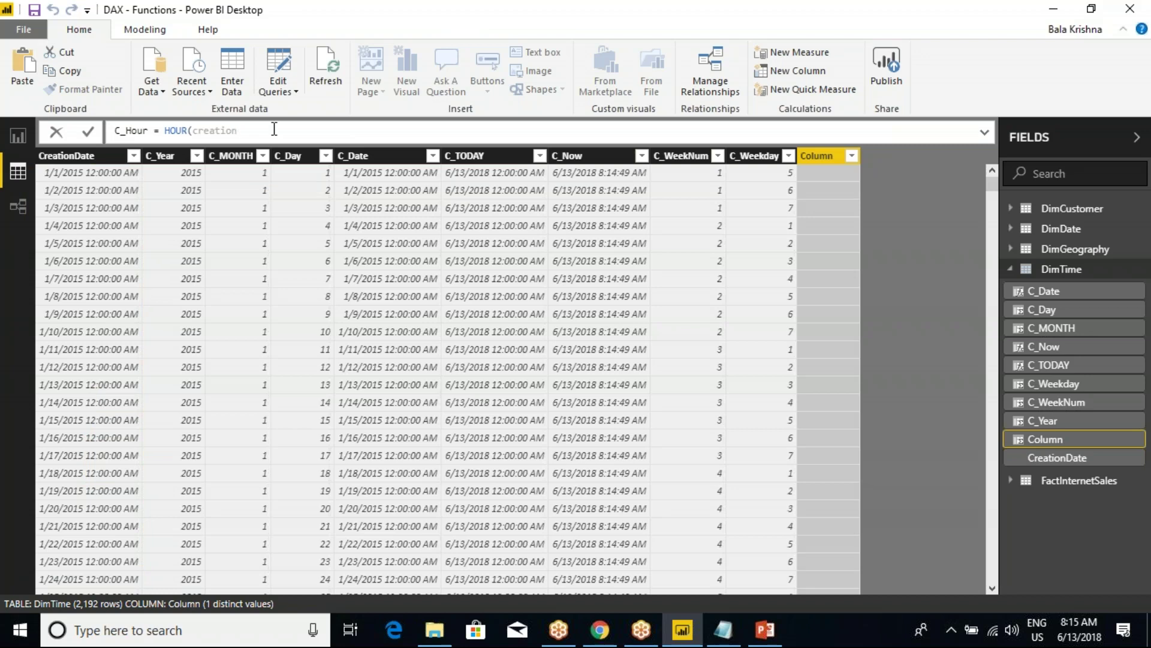
{"action": "key", "text": "BackSpace"}
{"action": "key", "text": "BackSpace"}
{"action": "key", "text": "BackSpace"}
{"action": "key", "text": "BackSpace"}
{"action": "key", "text": "BackSpace"}
{"action": "key", "text": "BackSpace"}
{"action": "key", "text": "BackSpace"}
{"action": "key", "text": "BackSpace"}
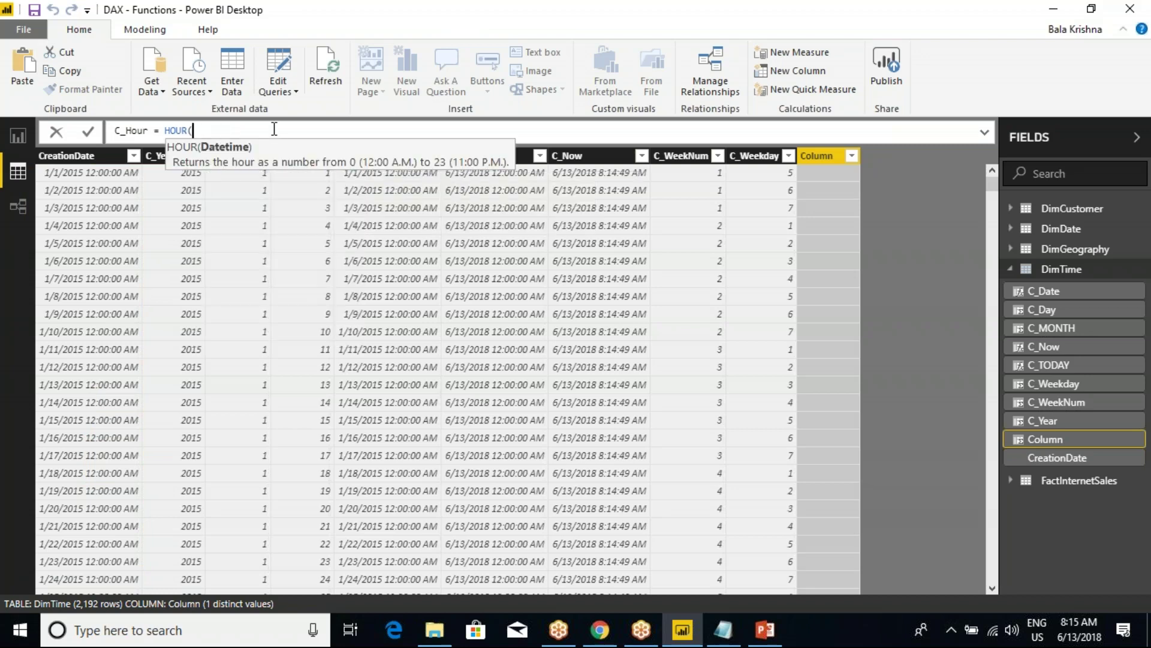
{"action": "type", "text": "c_no"}
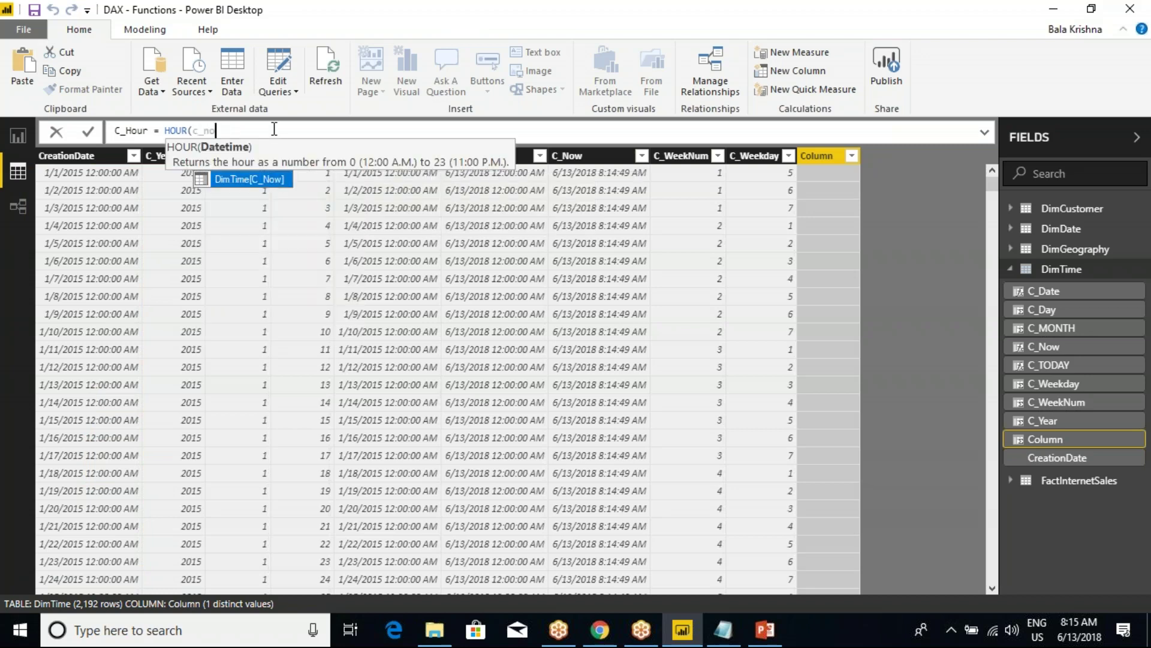
{"action": "left_click", "coordinate": [241, 172]}
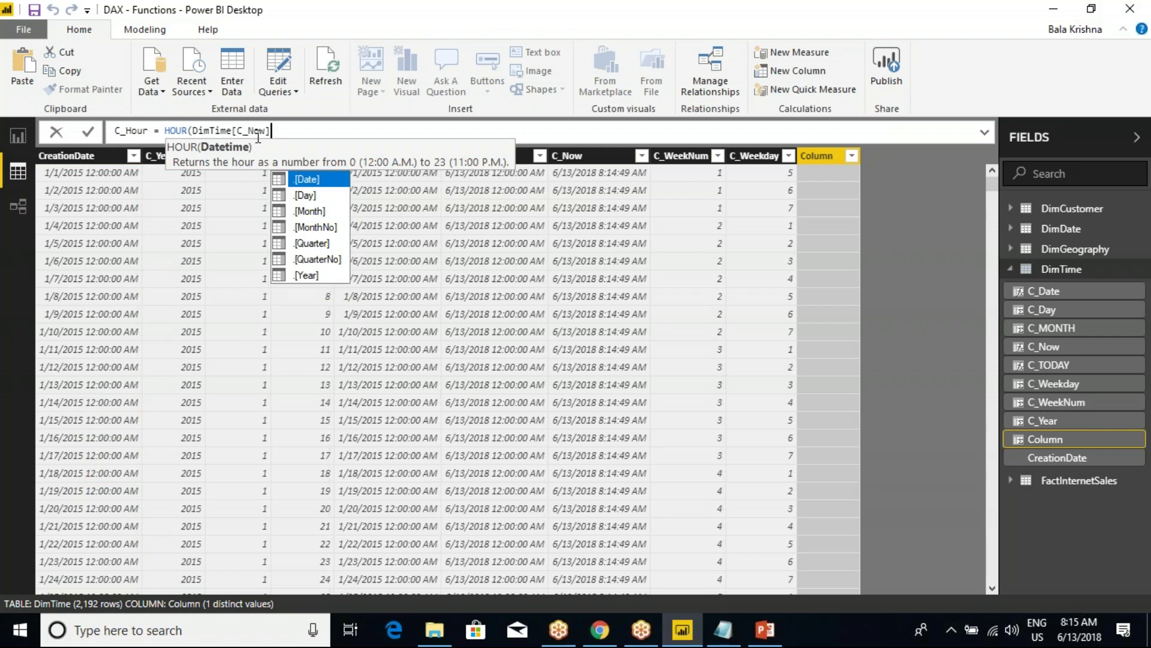
{"action": "type", "text": ")"}
{"action": "key", "text": "Return"}
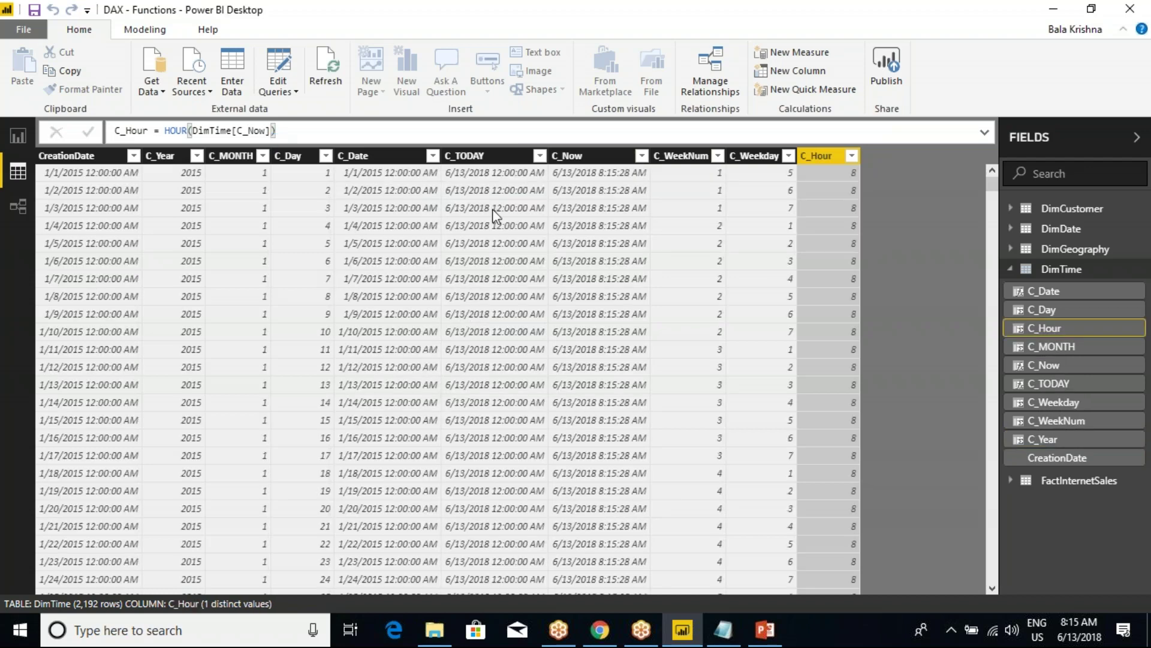
{"action": "left_click", "coordinate": [571, 157]}
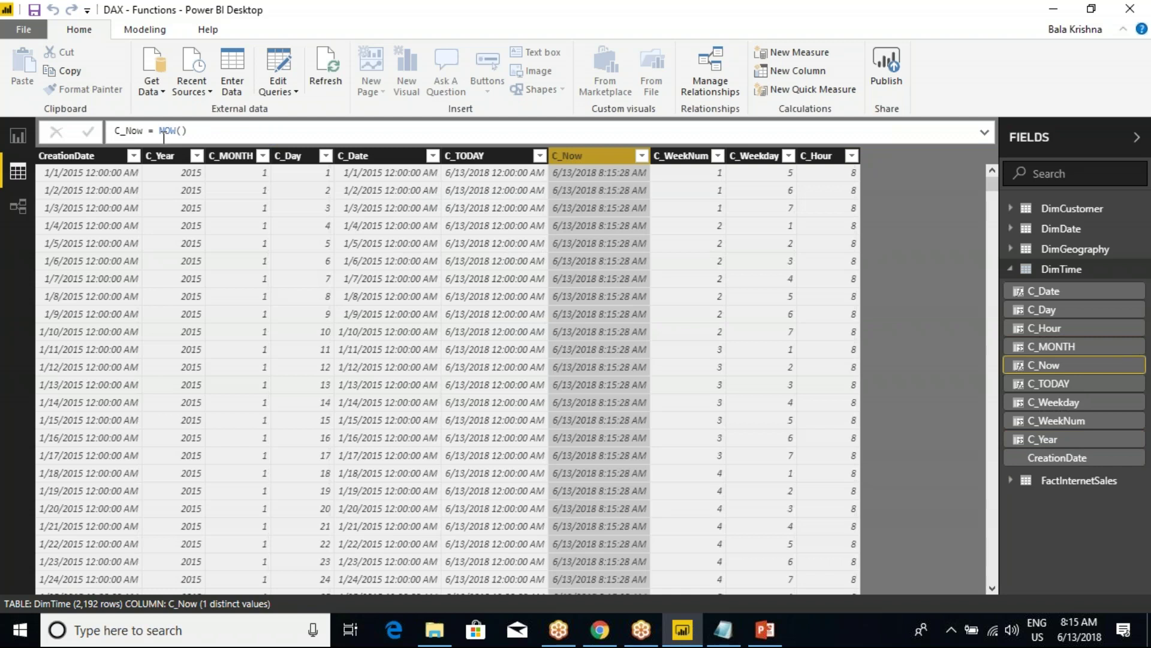
- Examine the C_Hour formula's DimTime[C_Now] argument, mark the hour values and the system clock on screen, and clear the marks
{"action": "left_click", "coordinate": [816, 160]}
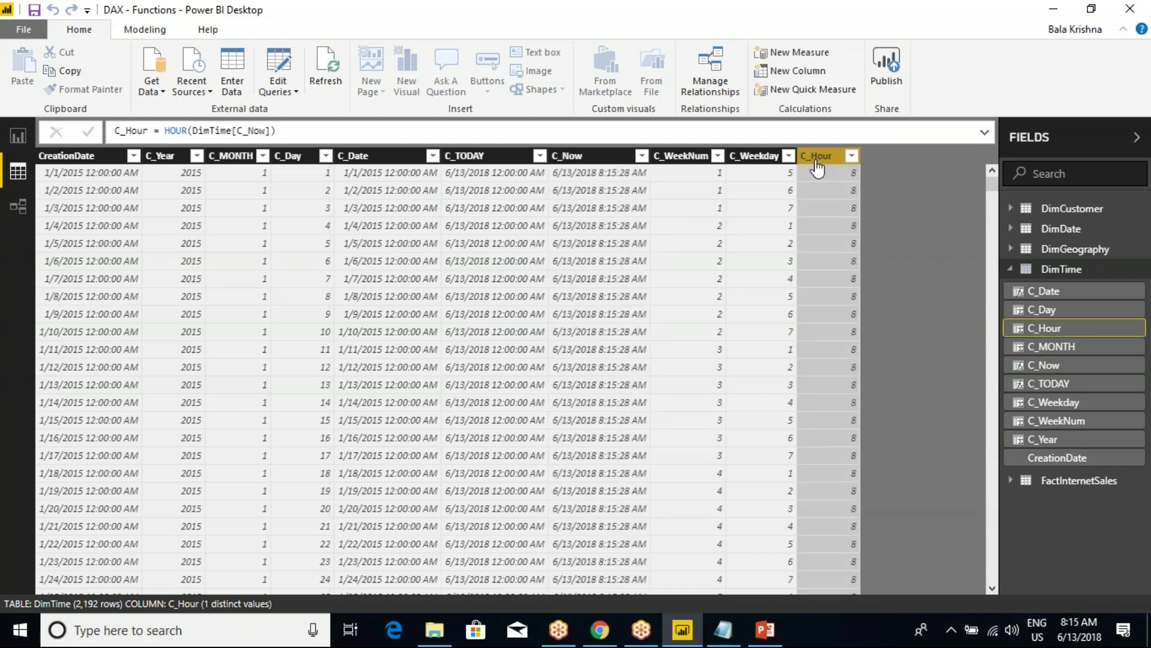
{"action": "left_click_drag", "start_coordinate": [192, 131], "coordinate": [267, 130]}
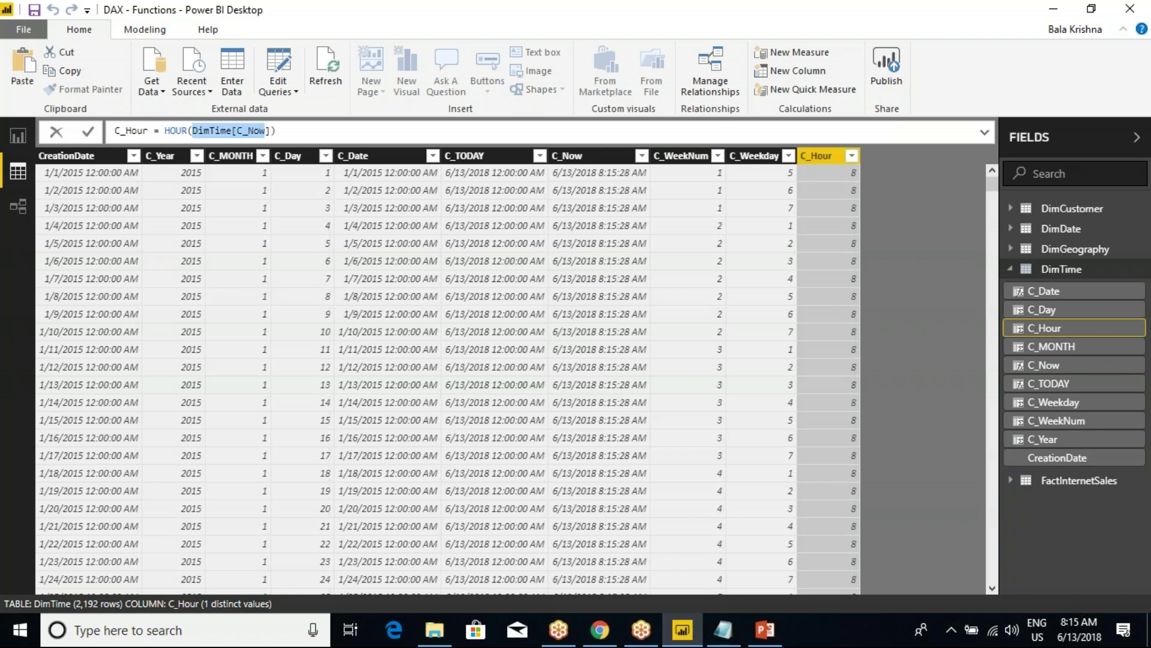
{"action": "left_click", "coordinate": [288, 129]}
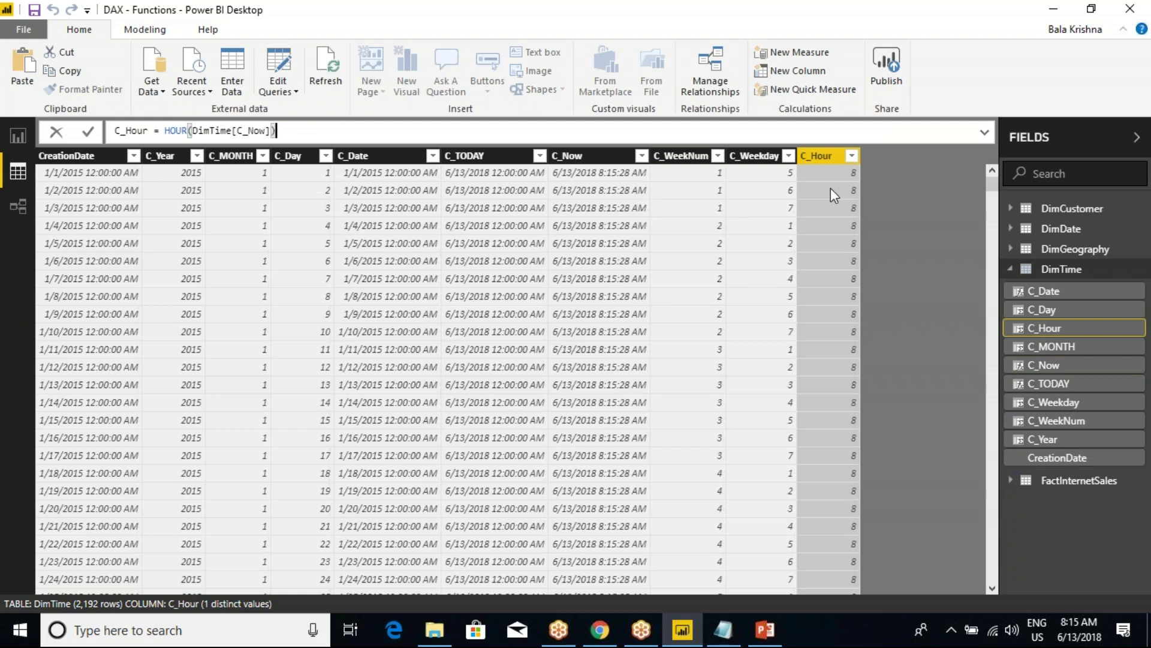
{"action": "left_click_drag", "start_coordinate": [843, 174], "coordinate": [842, 245]}
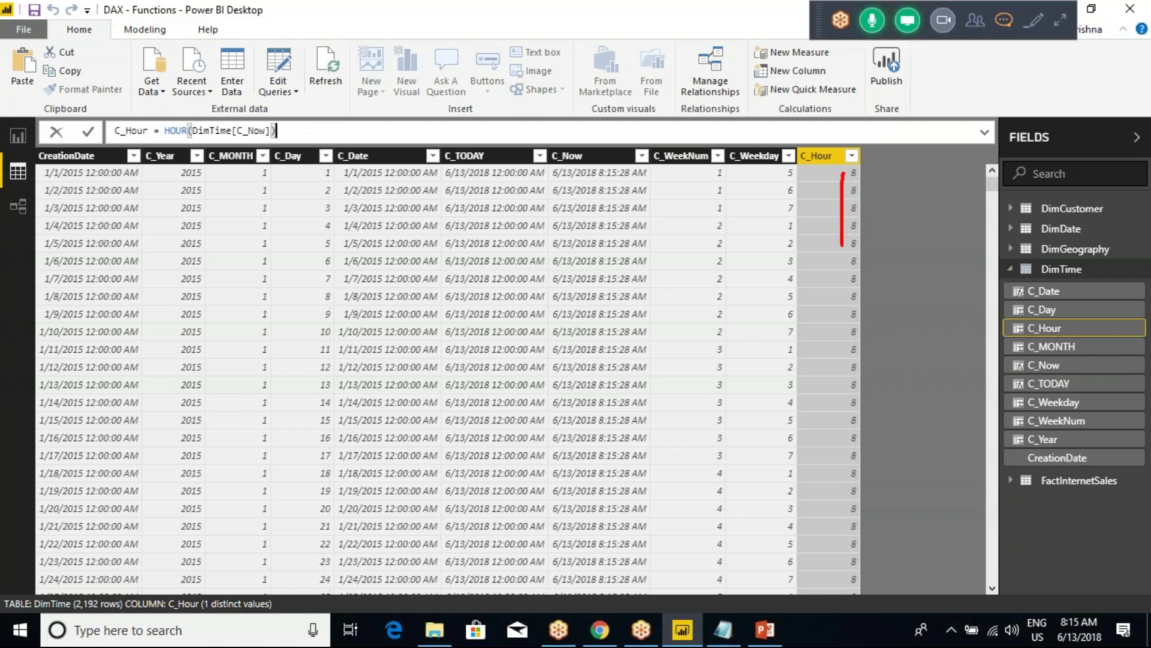
{"action": "mouse_move", "coordinate": [1051, 567]}
{"action": "left_mouse_down"}
{"action": "mouse_move", "coordinate": [1057, 632]}
{"action": "mouse_move", "coordinate": [1086, 624]}
{"action": "mouse_move", "coordinate": [1063, 627]}
{"action": "left_mouse_up"}
{"action": "key", "text": "Escape"}
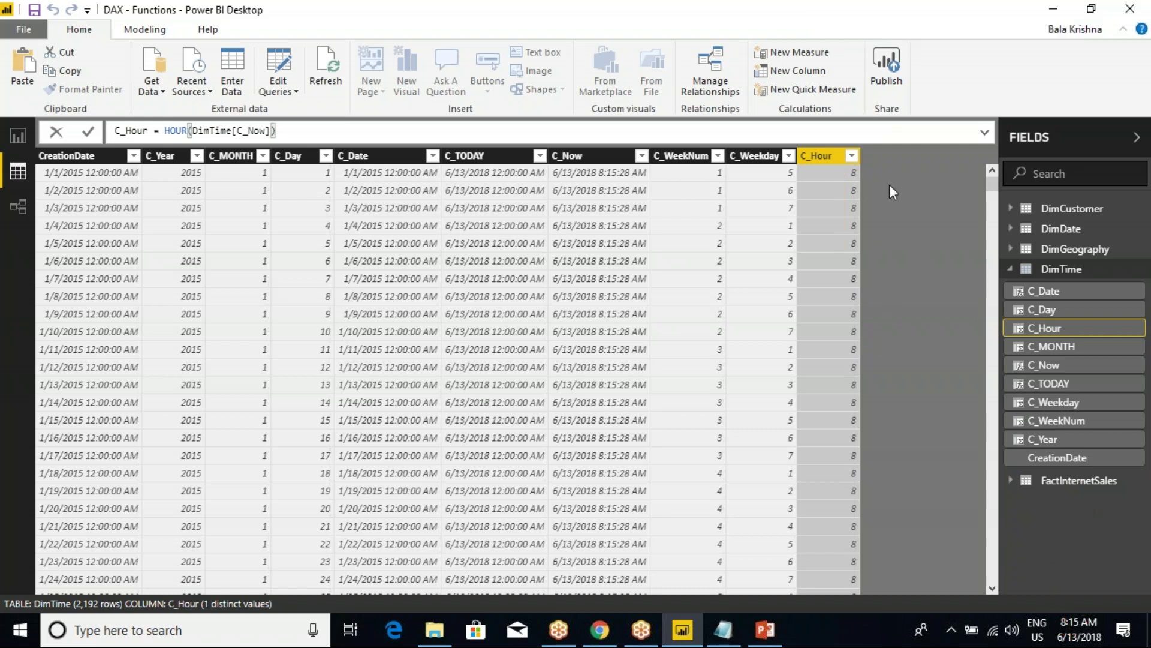
{"action": "right_click", "coordinate": [821, 168]}
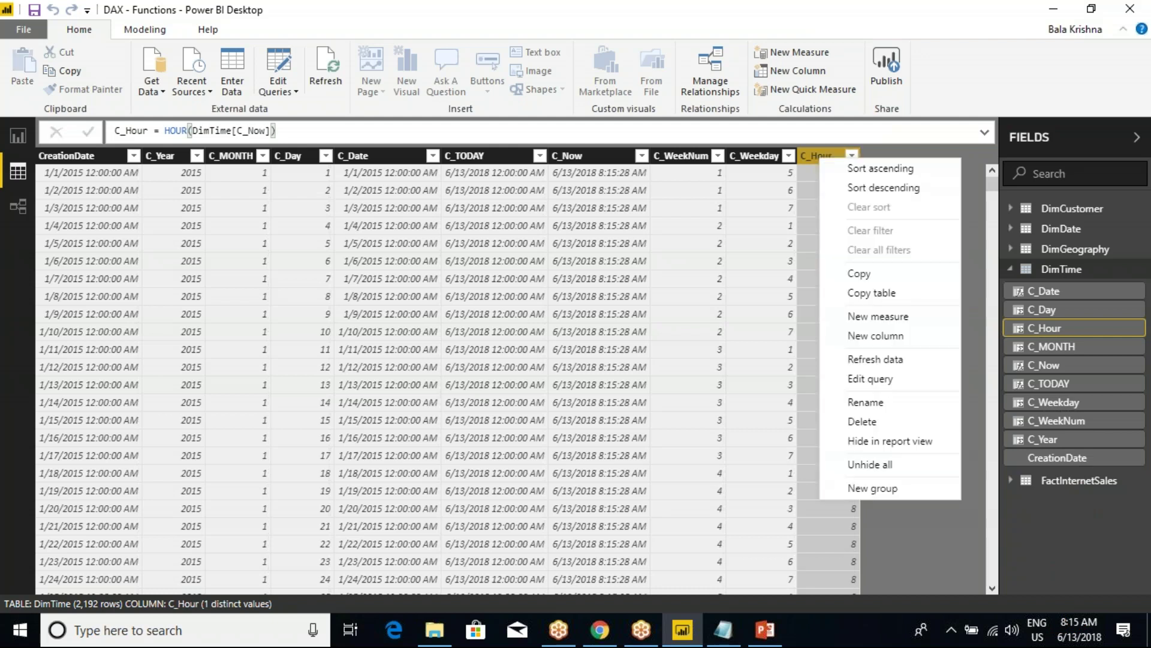
{"action": "left_click", "coordinate": [886, 318]}
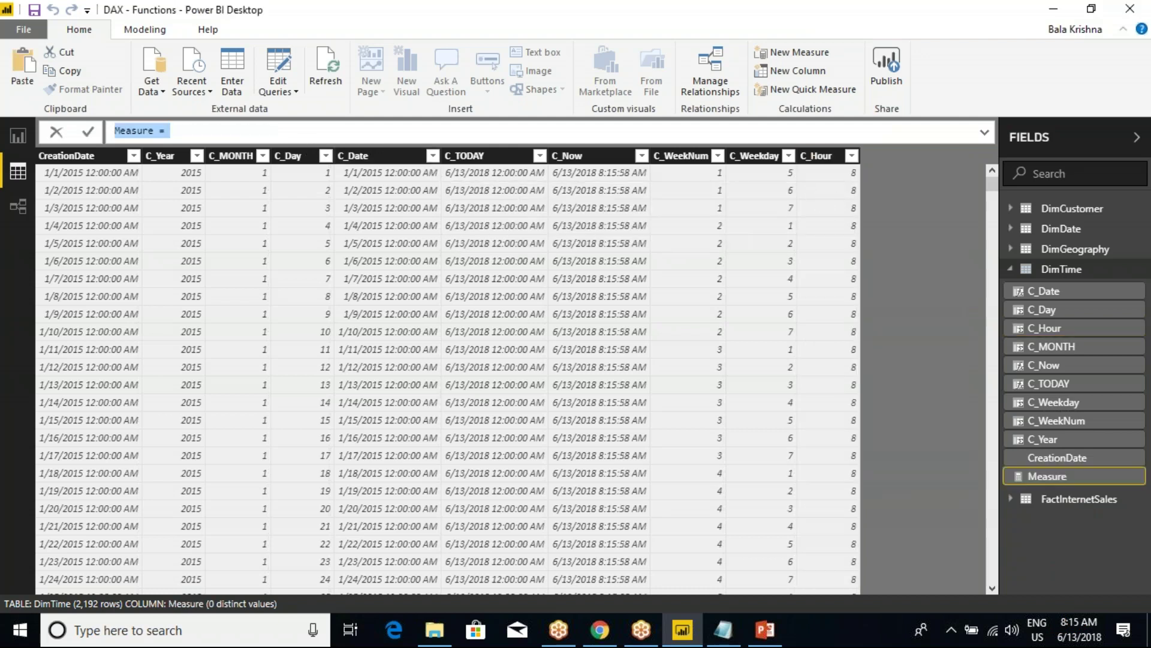
{"action": "left_click", "coordinate": [267, 135]}
{"action": "key", "text": "ctrl+a"}
{"action": "left_click", "coordinate": [1049, 479]}
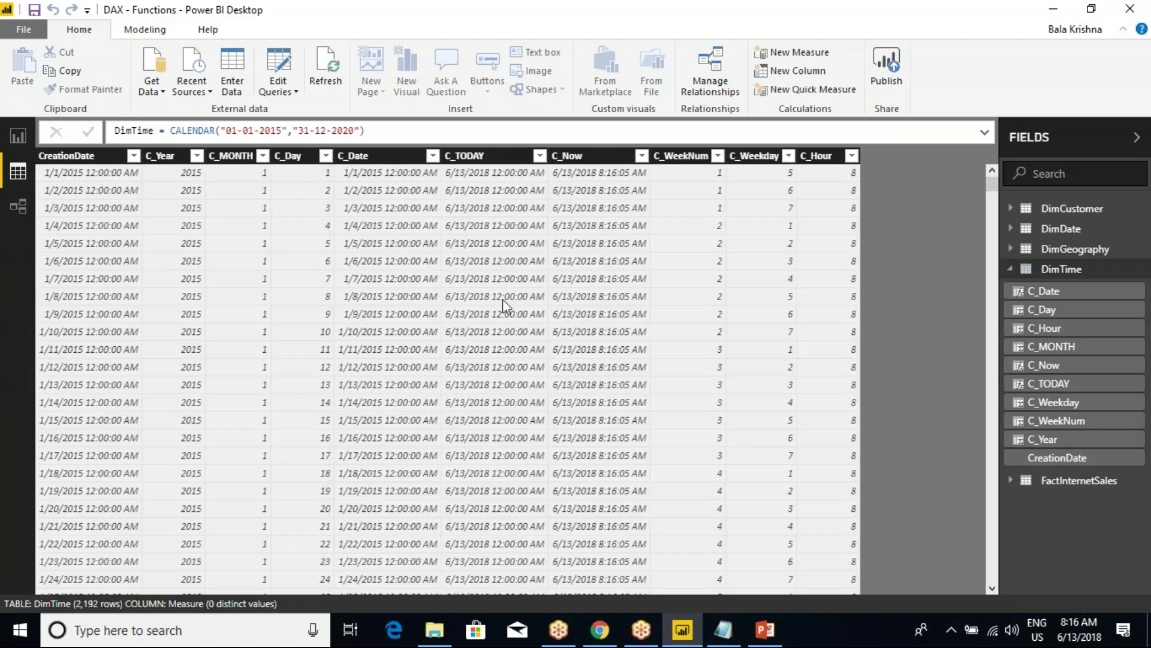
- Add the calculated column C_MInute = MINUTE(NOW()) to the DimTime table and compare it with the system clock and the C_Hour column
{"action": "right_click", "coordinate": [1065, 273]}
{"action": "left_click", "coordinate": [814, 283]}
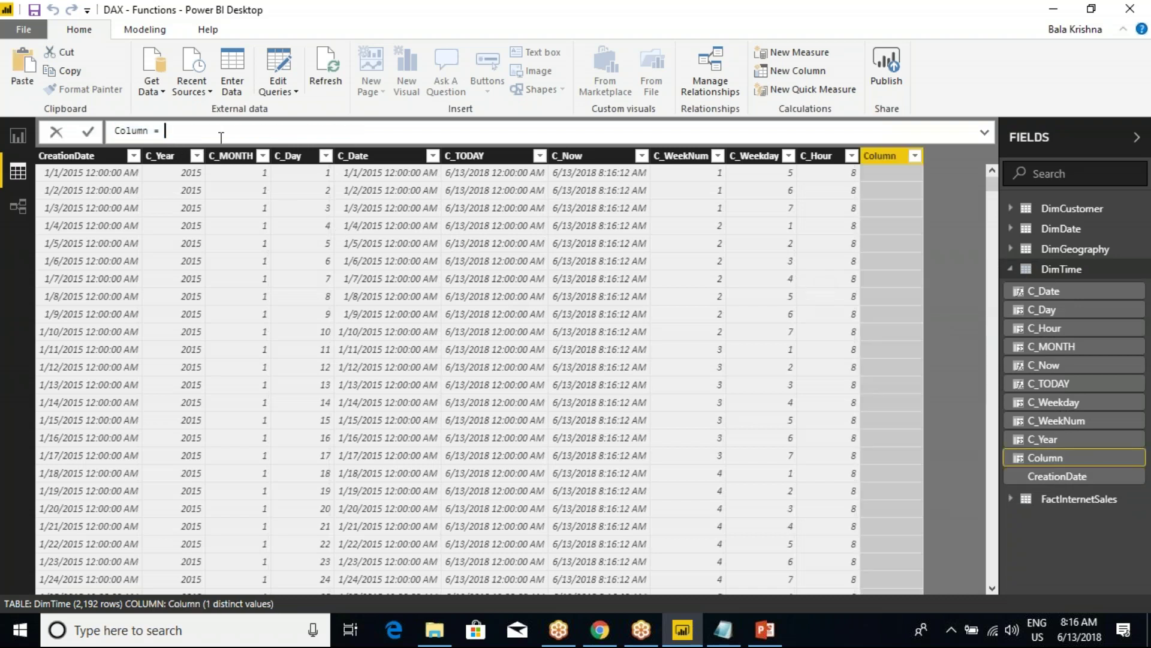
{"action": "type", "text": "C_"}
{"action": "type", "text": "MInute = minu"}
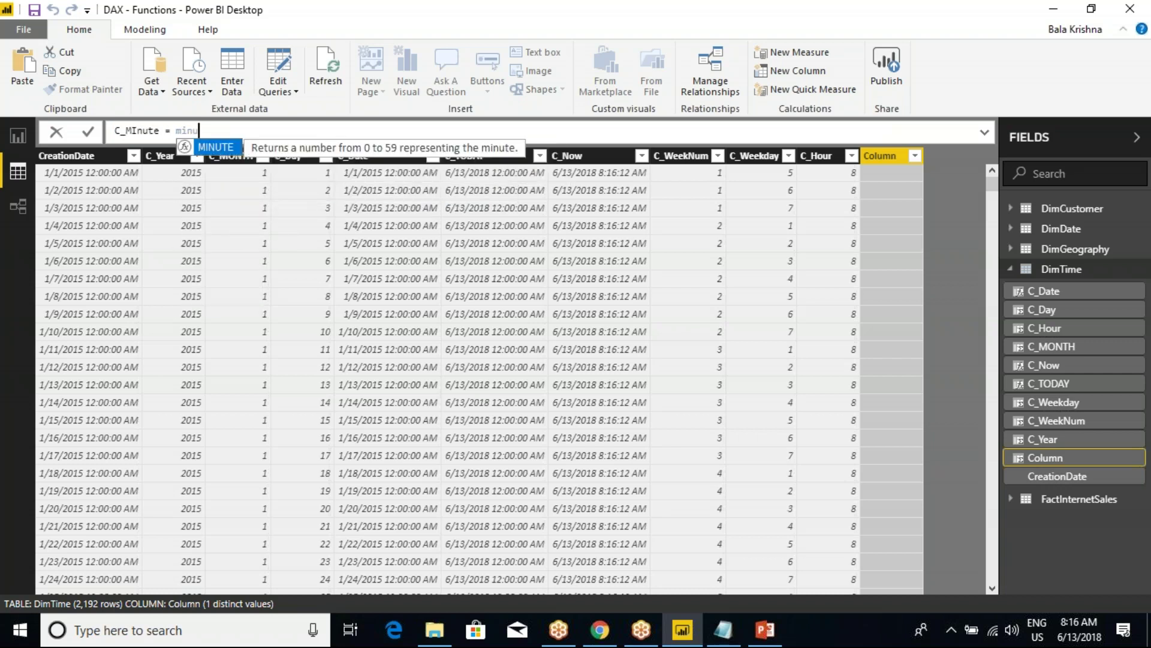
{"action": "key", "text": "Tab"}
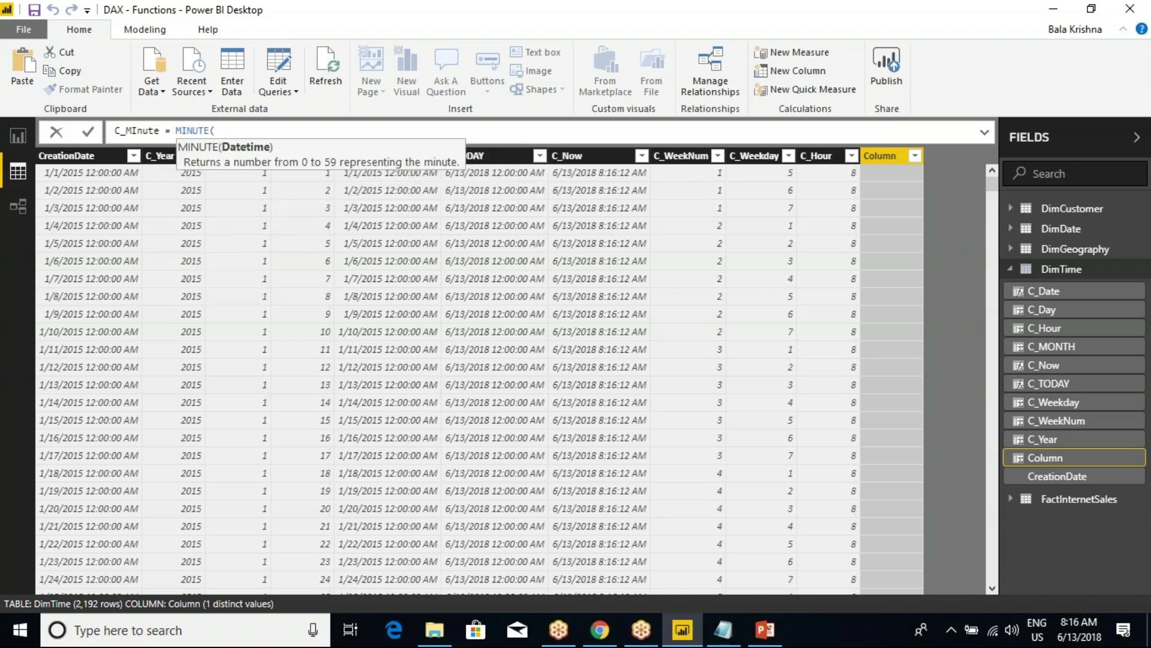
{"action": "type", "text": "now"}
{"action": "key", "text": "Tab"}
{"action": "type", "text": "))"}
{"action": "key", "text": "Return"}
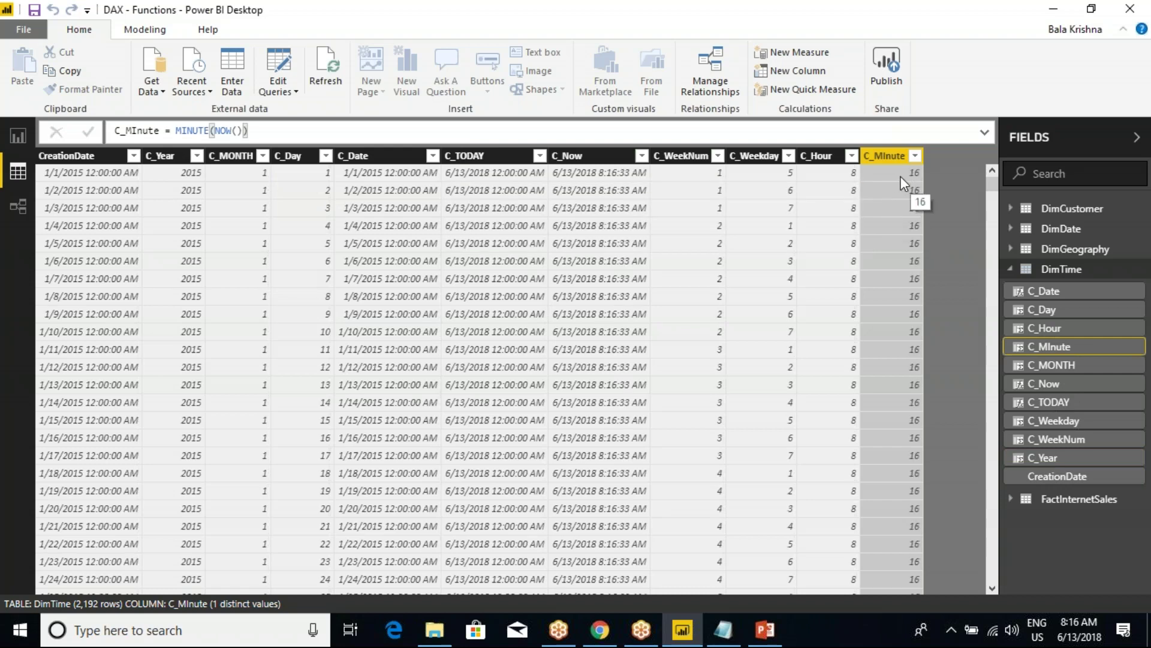
{"action": "mouse_move", "coordinate": [1078, 628]}
{"action": "left_click", "coordinate": [829, 161]}
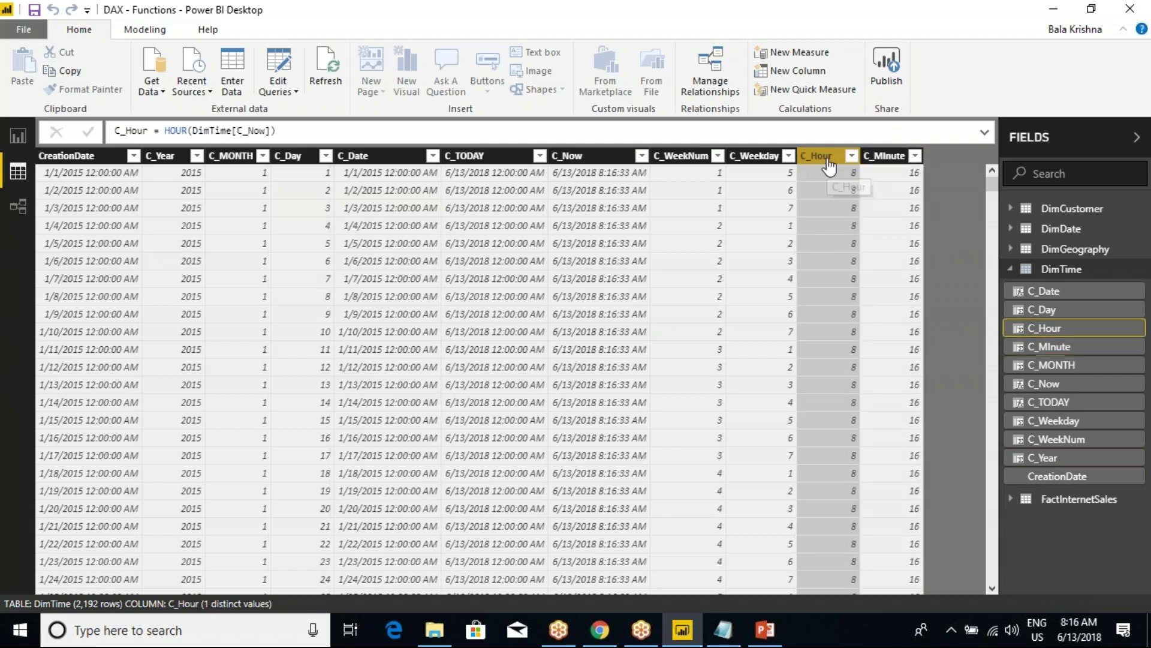
{"action": "left_click", "coordinate": [900, 161]}
- Add another calculated column to the DimTime table, defined as C_Sec = SECOND(NOW())
{"action": "right_click", "coordinate": [882, 157]}
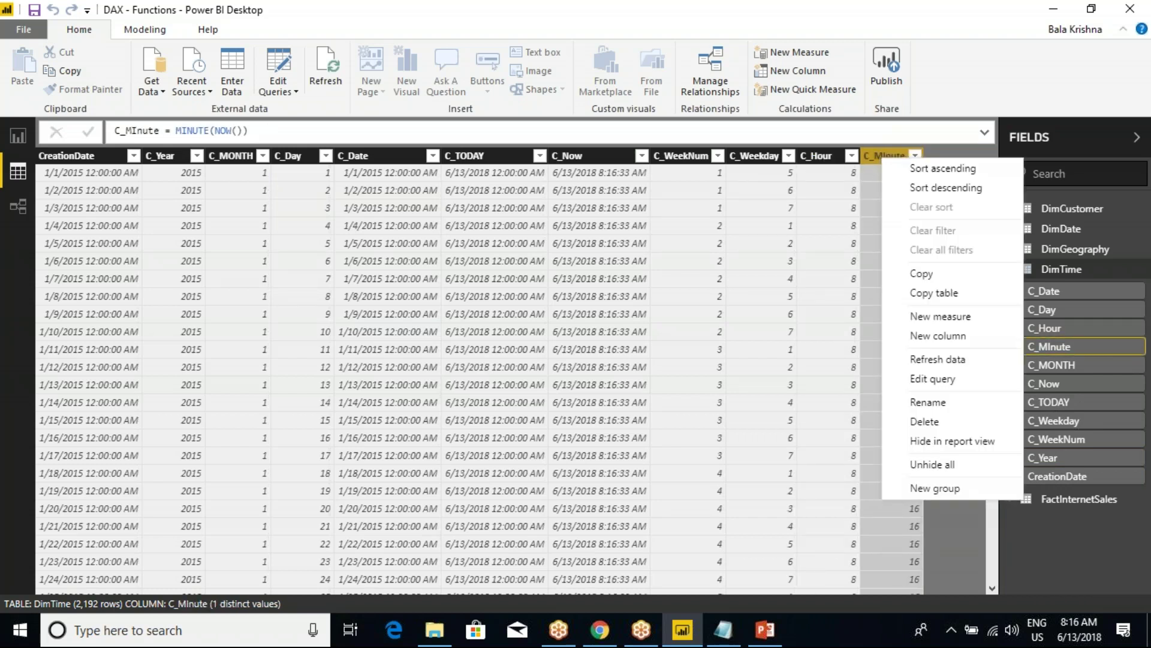
{"action": "left_click", "coordinate": [938, 336]}
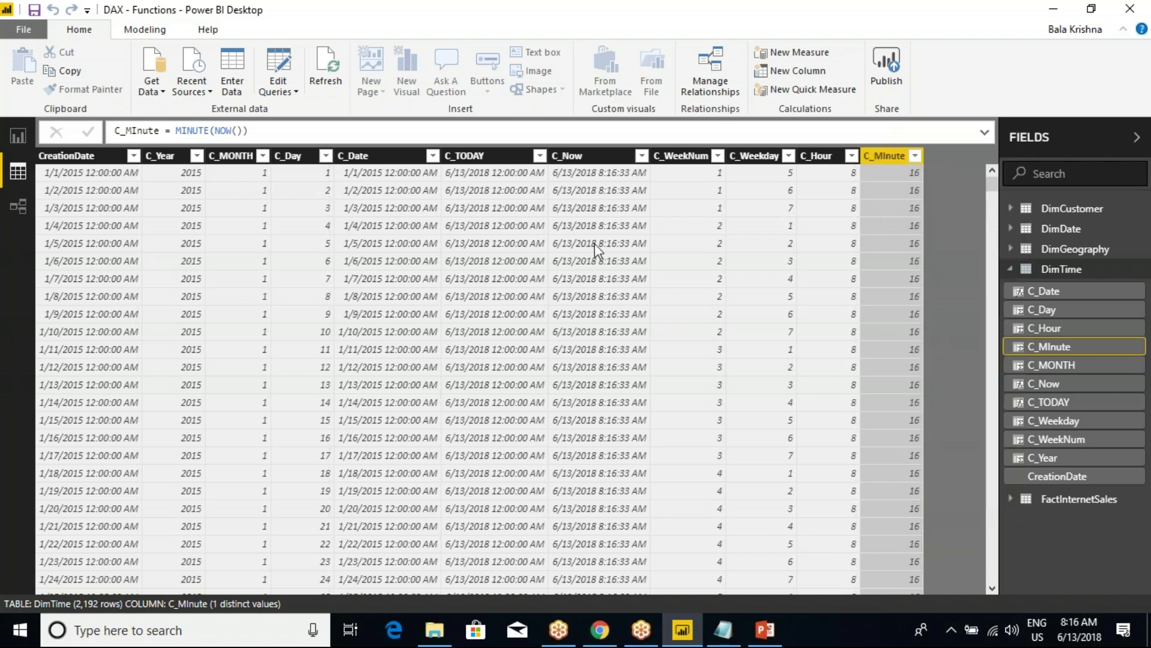
{"action": "left_click", "coordinate": [226, 136]}
{"action": "key", "text": "ctrl+a"}
{"action": "type", "text": "C"}
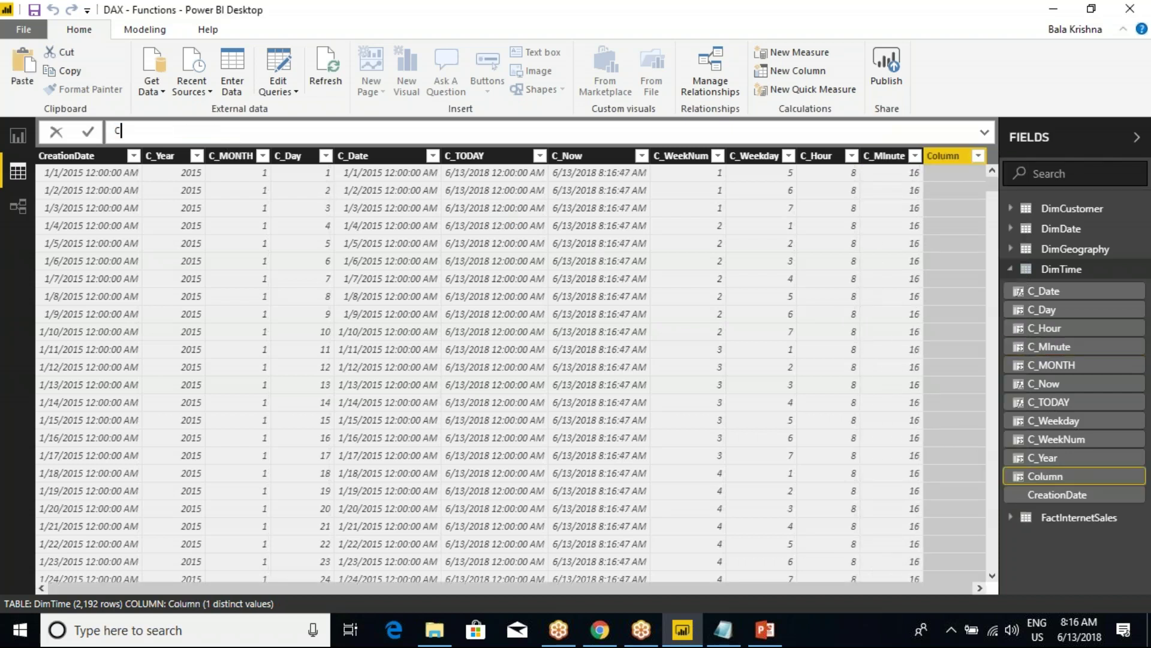
{"action": "type", "text": "_Sec = sec"}
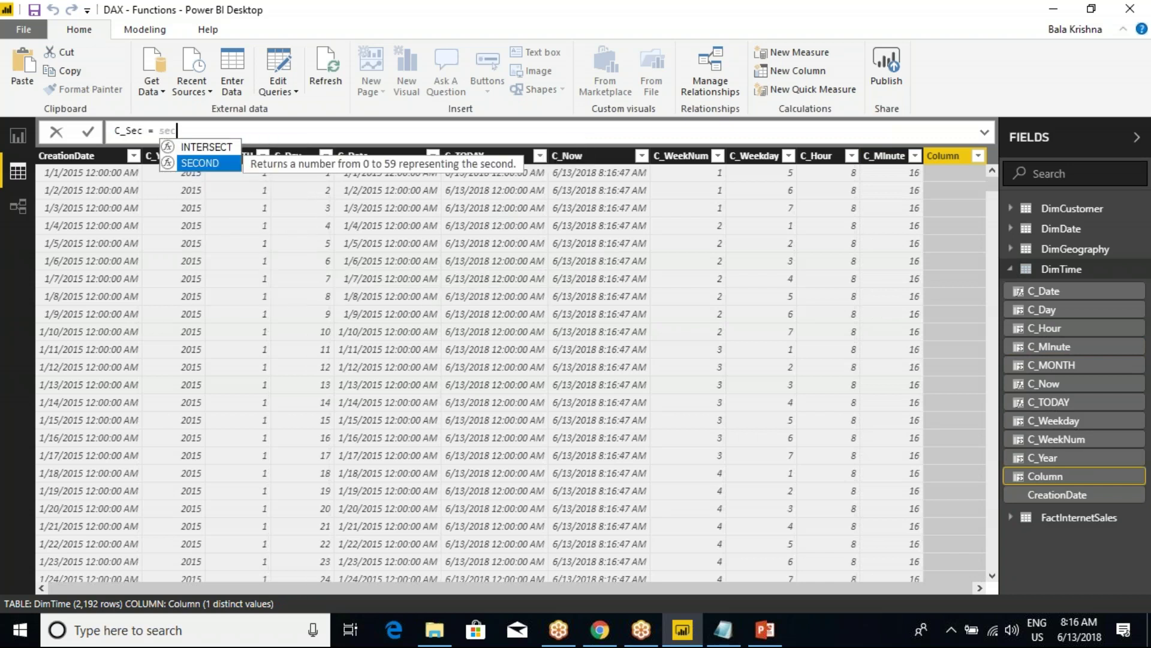
{"action": "key", "text": "Tab"}
{"action": "type", "text": "now"}
{"action": "key", "text": "Tab"}
{"action": "type", "text": ")"}
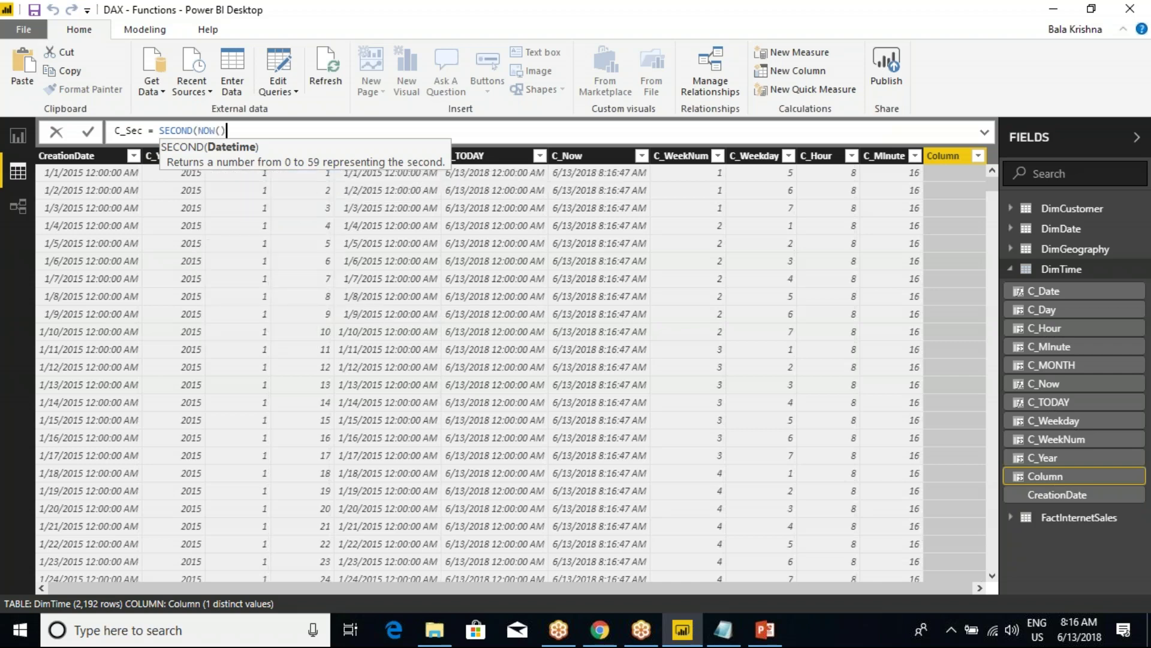
{"action": "type", "text": ")"}
{"action": "key", "text": "Return"}
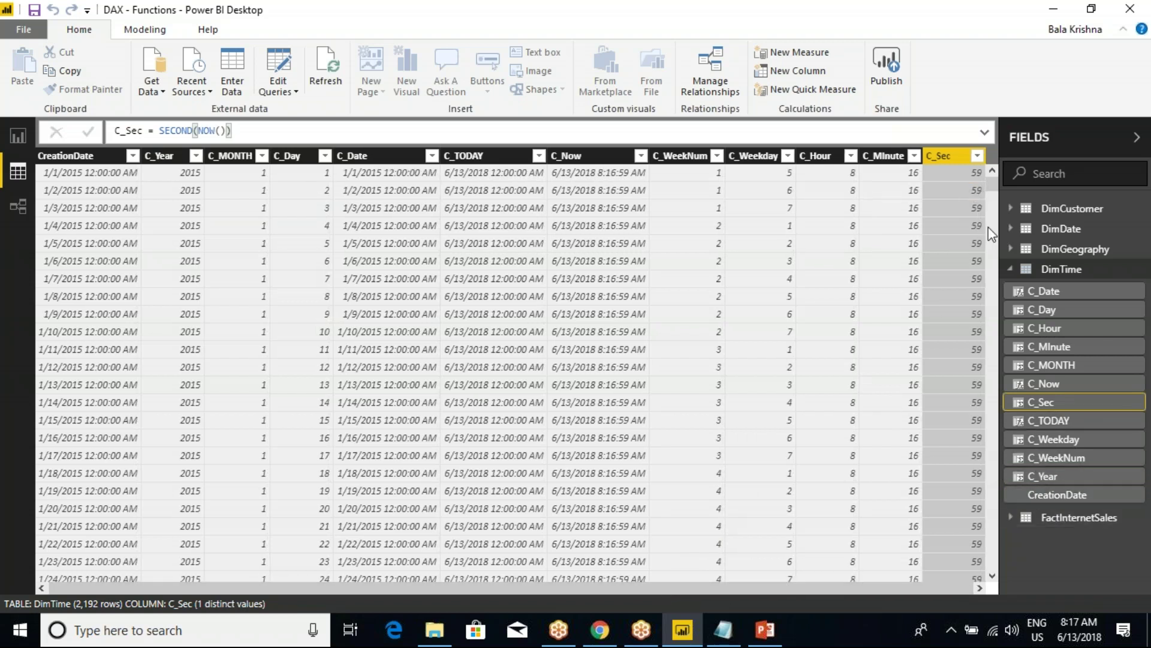
- Compare the C_Hour, C_MInute and C_Sec columns and their formulas with the system clock
{"action": "mouse_move", "coordinate": [1074, 636]}
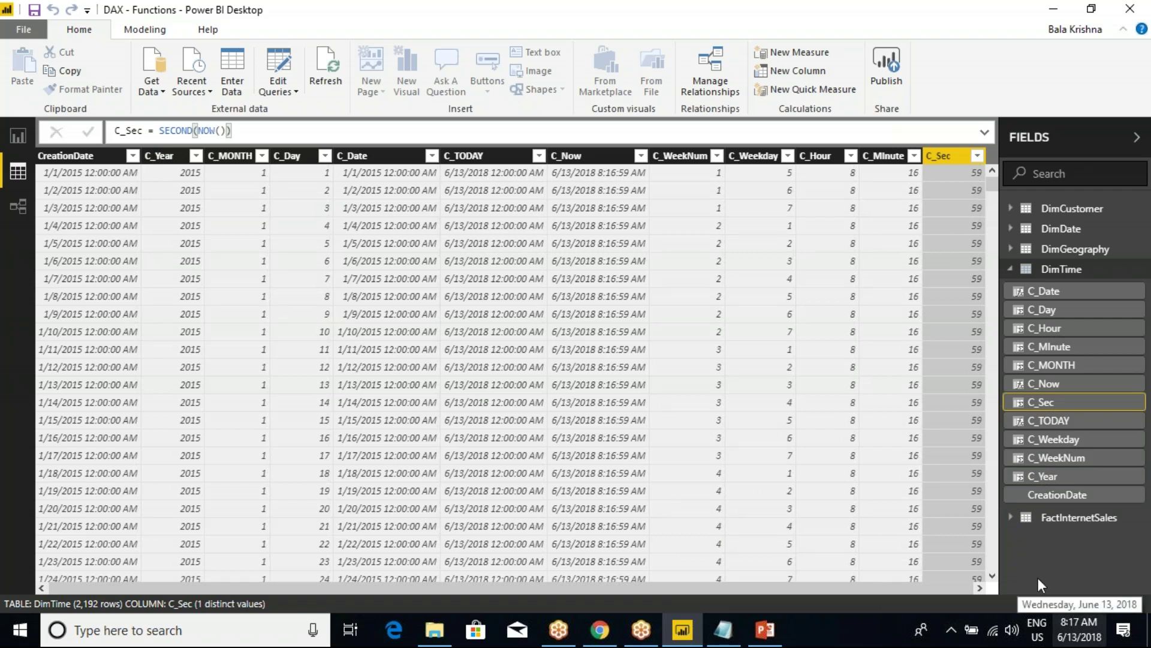
{"action": "left_click", "coordinate": [901, 173]}
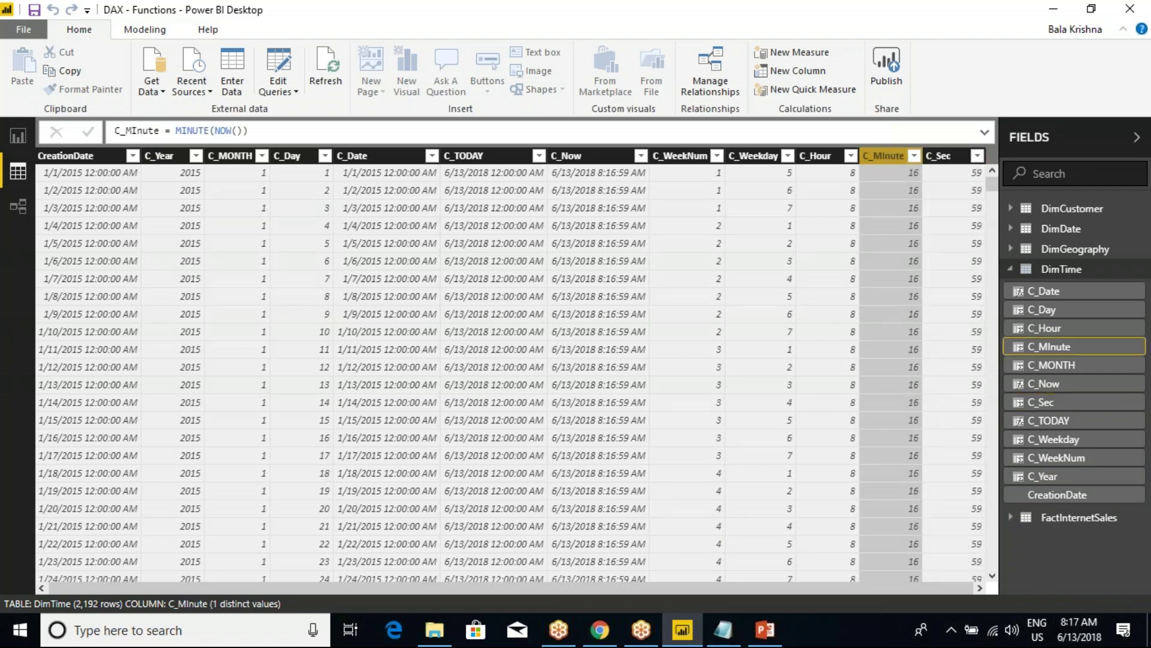
{"action": "left_click", "coordinate": [947, 169]}
{"action": "left_click", "coordinate": [879, 166]}
{"action": "left_click", "coordinate": [834, 161]}
{"action": "left_click", "coordinate": [884, 158]}
{"action": "left_click", "coordinate": [942, 160]}
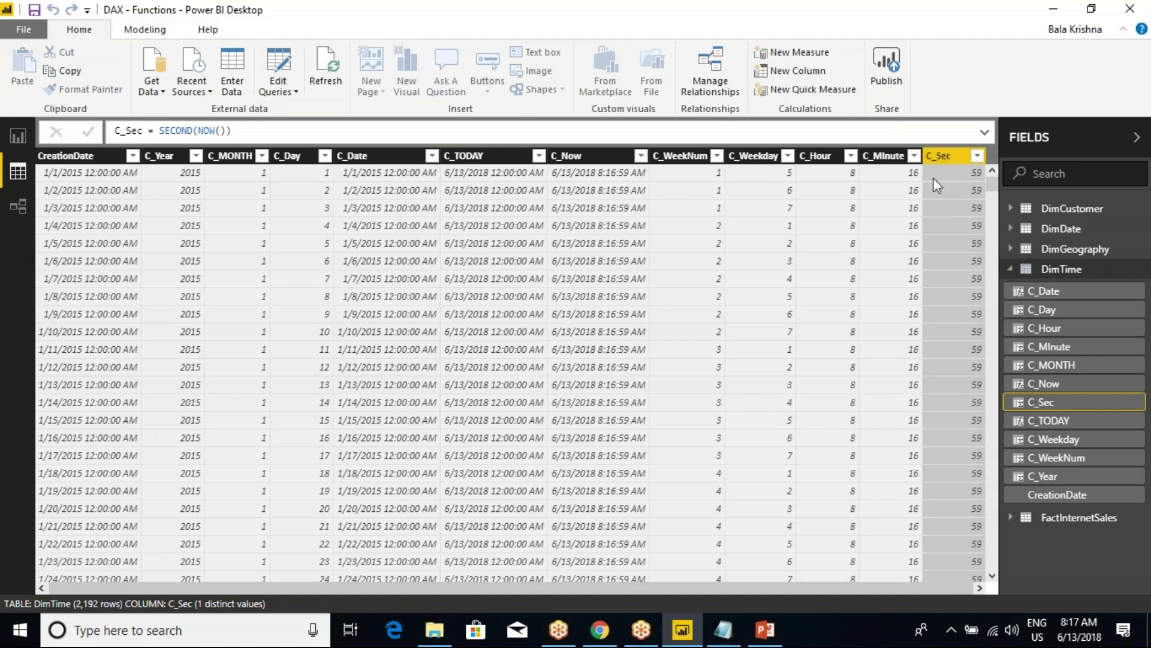
- Start a new DimTime calculated column, and switch to PowerPoint to review HOUR, MINUTE, SECOND and TIME on the Date and Time Functions slide
{"action": "right_click", "coordinate": [937, 158]}
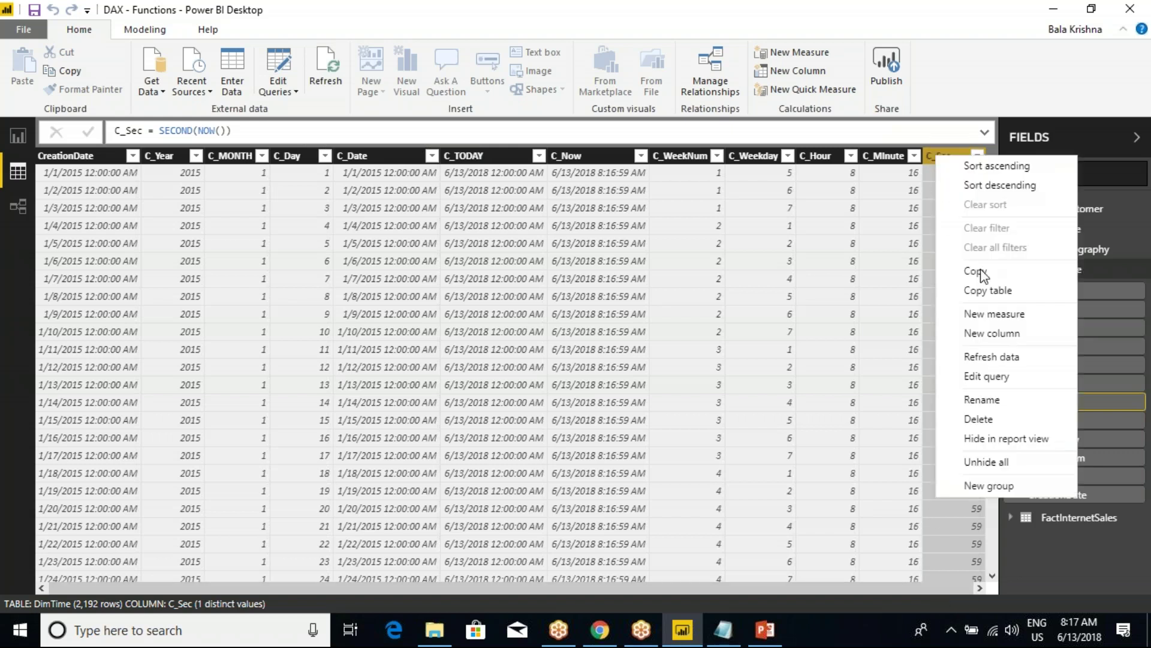
{"action": "left_click", "coordinate": [991, 332]}
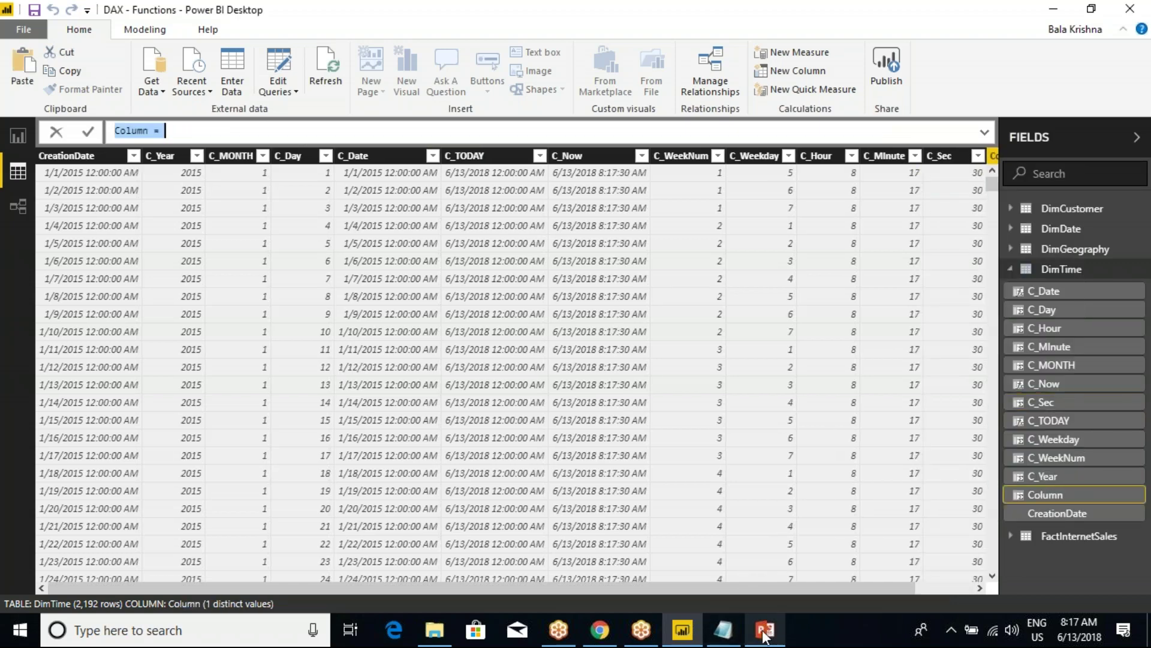
{"action": "mouse_move", "coordinate": [765, 629]}
{"action": "left_click", "coordinate": [779, 580]}
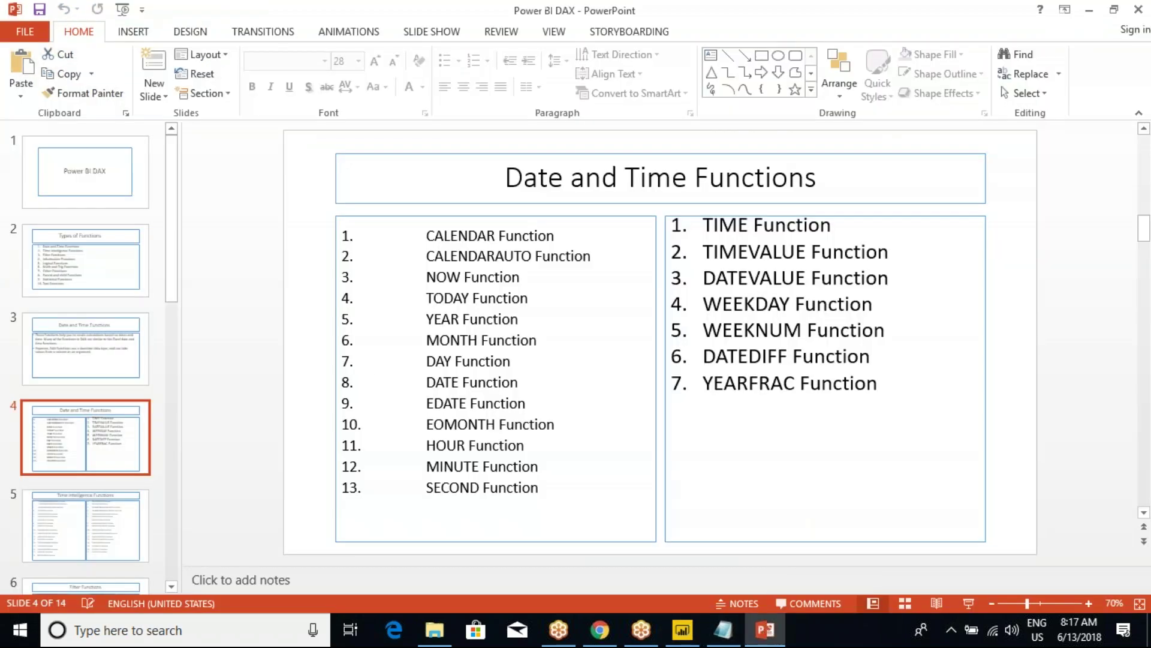
{"action": "left_click", "coordinate": [436, 449]}
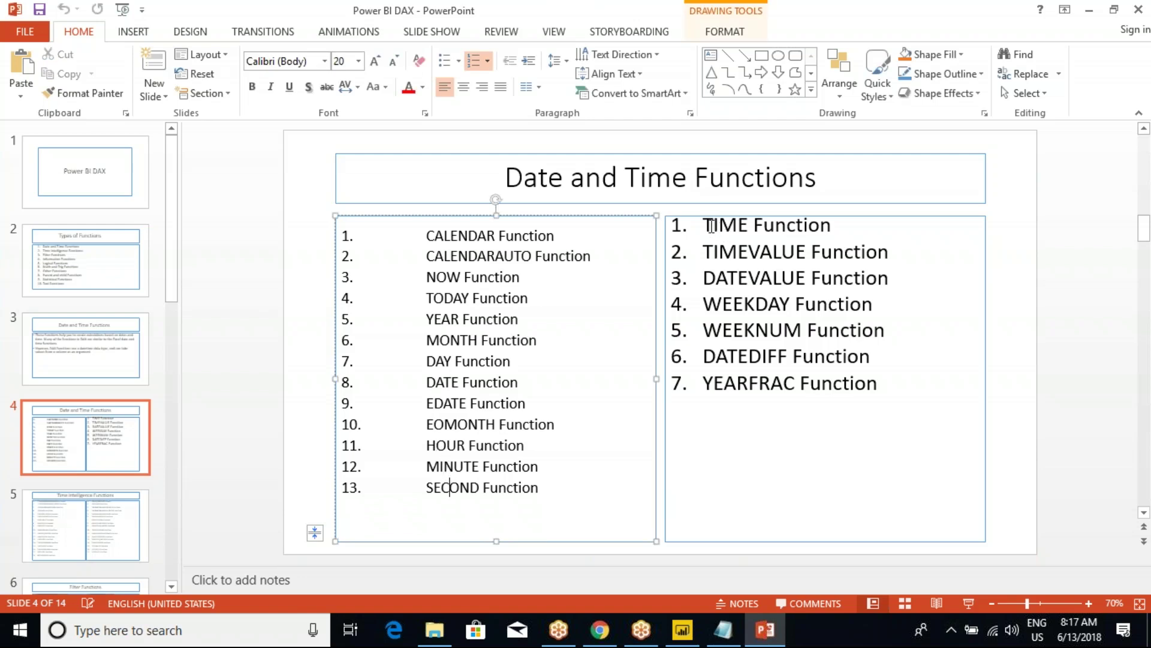
- Return to Power BI Desktop and define the new column as C_Time = TIME(DimTime[C_Hour],DimTime[C_MInute],DimTime[C_Sec])
{"action": "key", "text": "alt+Tab"}
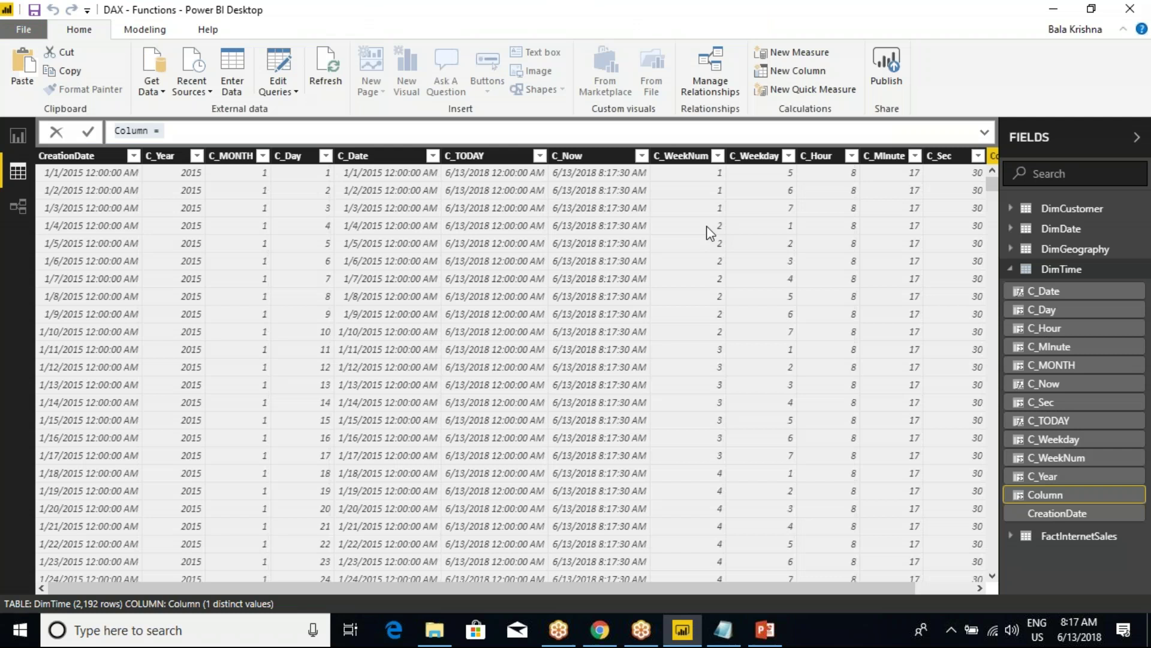
{"action": "left_click", "coordinate": [170, 131]}
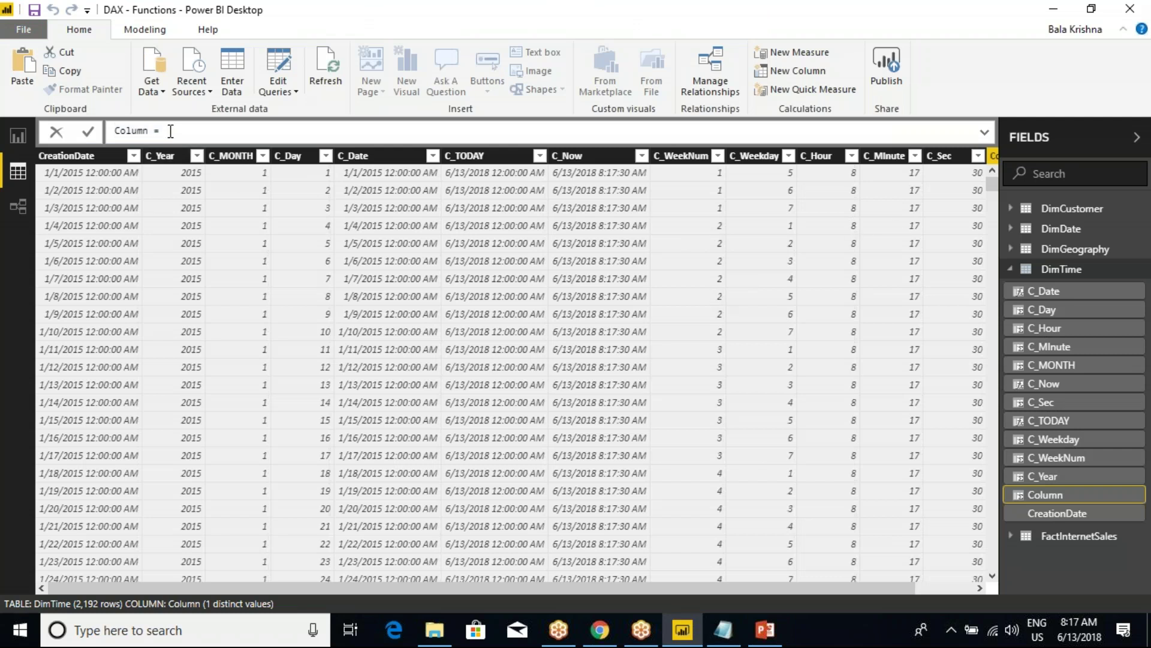
{"action": "key", "text": "ctrl+a"}
{"action": "type", "text": "C_Time = TIME("}
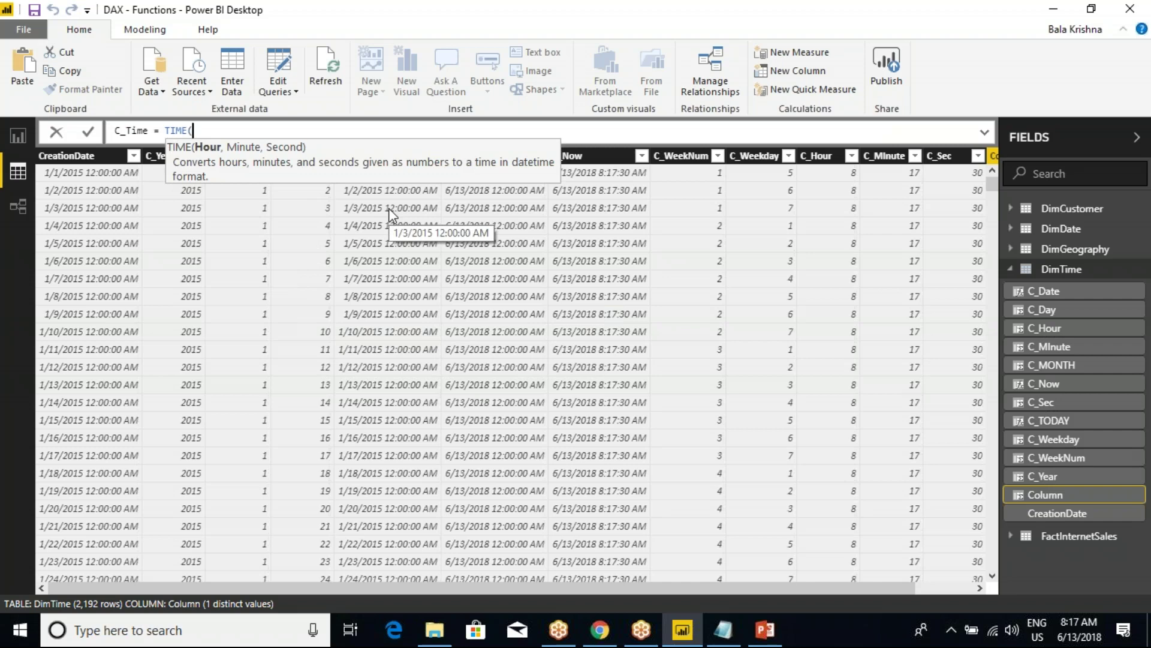
{"action": "type", "text": "c_hou"}
{"action": "key", "text": "Tab"}
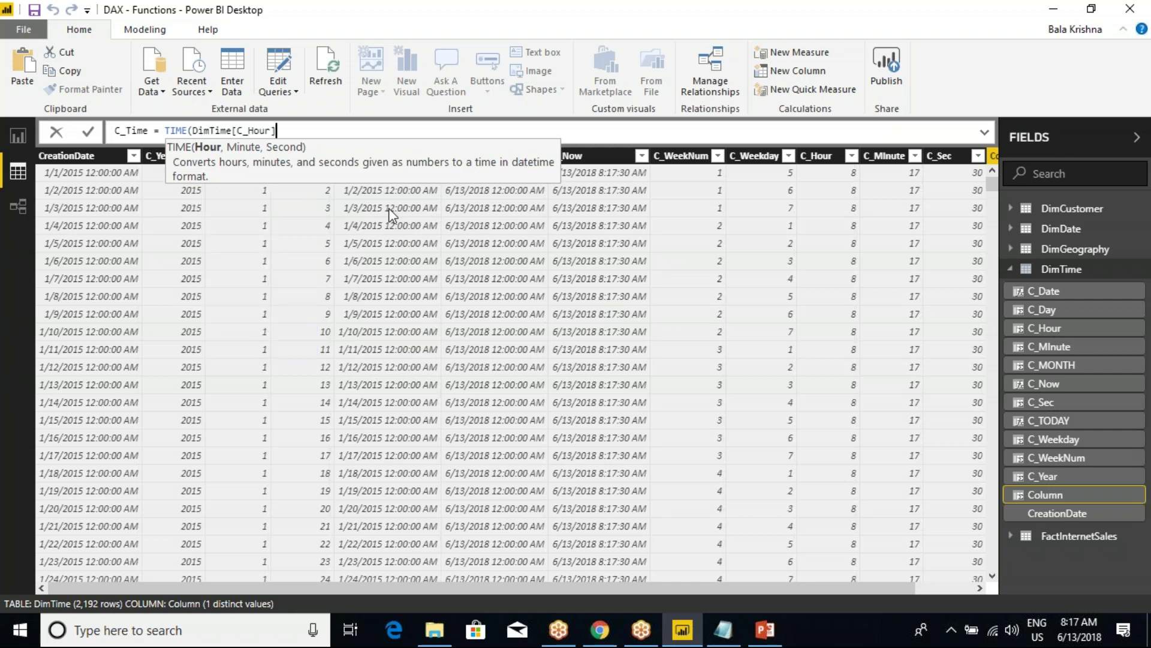
{"action": "type", "text": ",c_"}
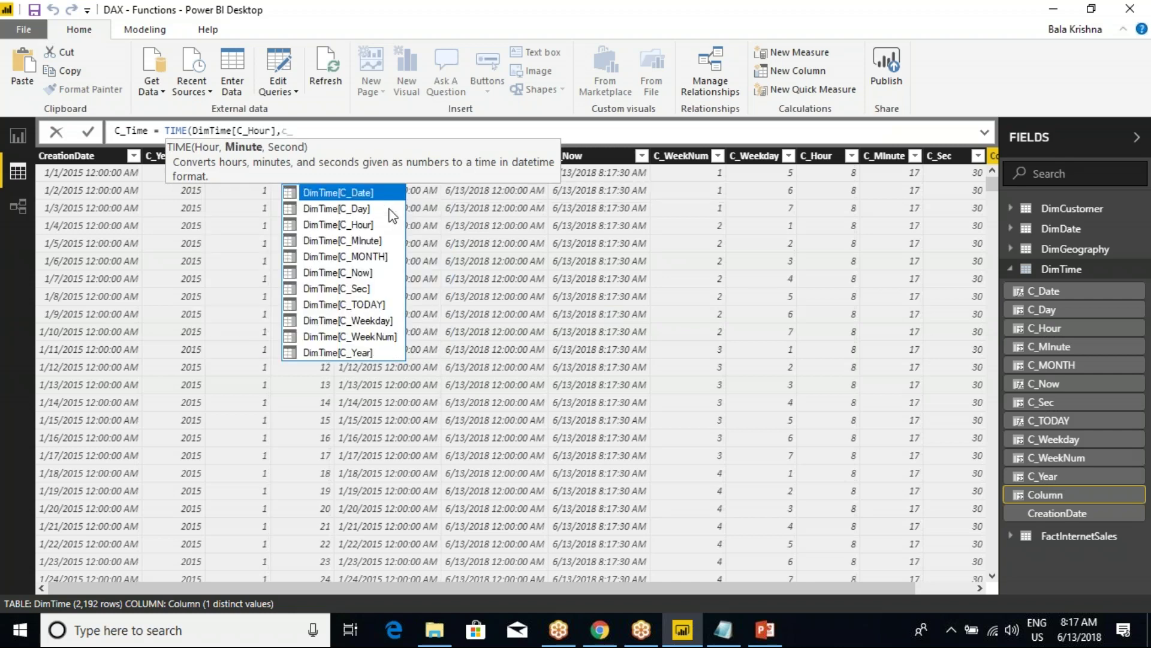
{"action": "type", "text": "mi"}
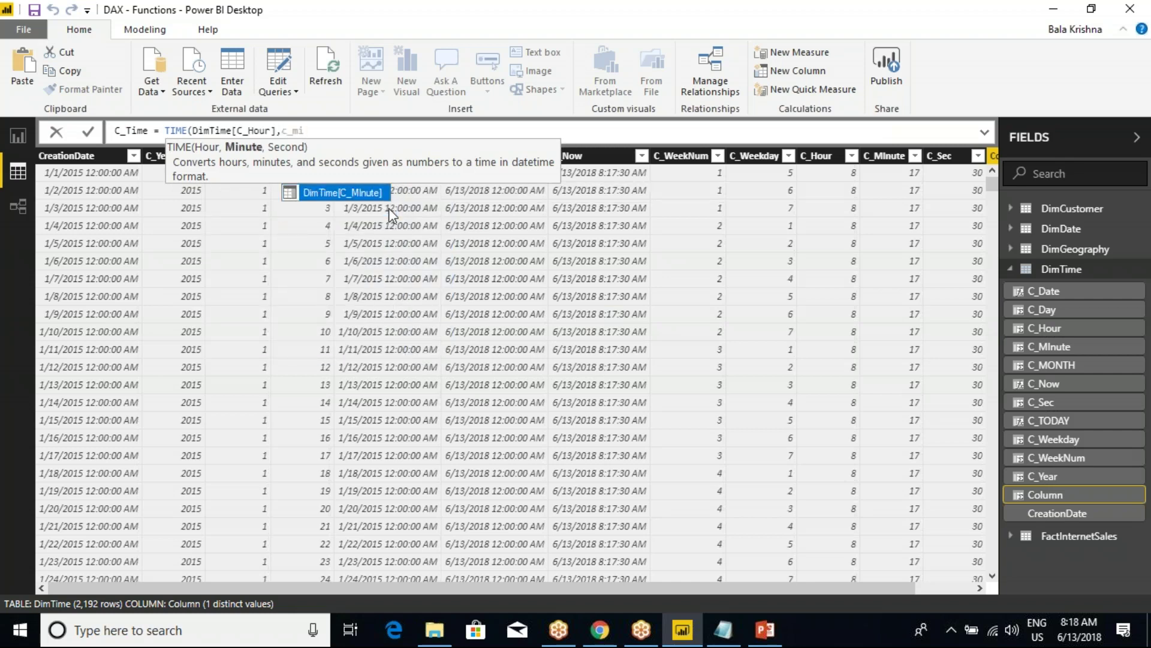
{"action": "key", "text": "Tab"}
{"action": "type", "text": ",c_se"}
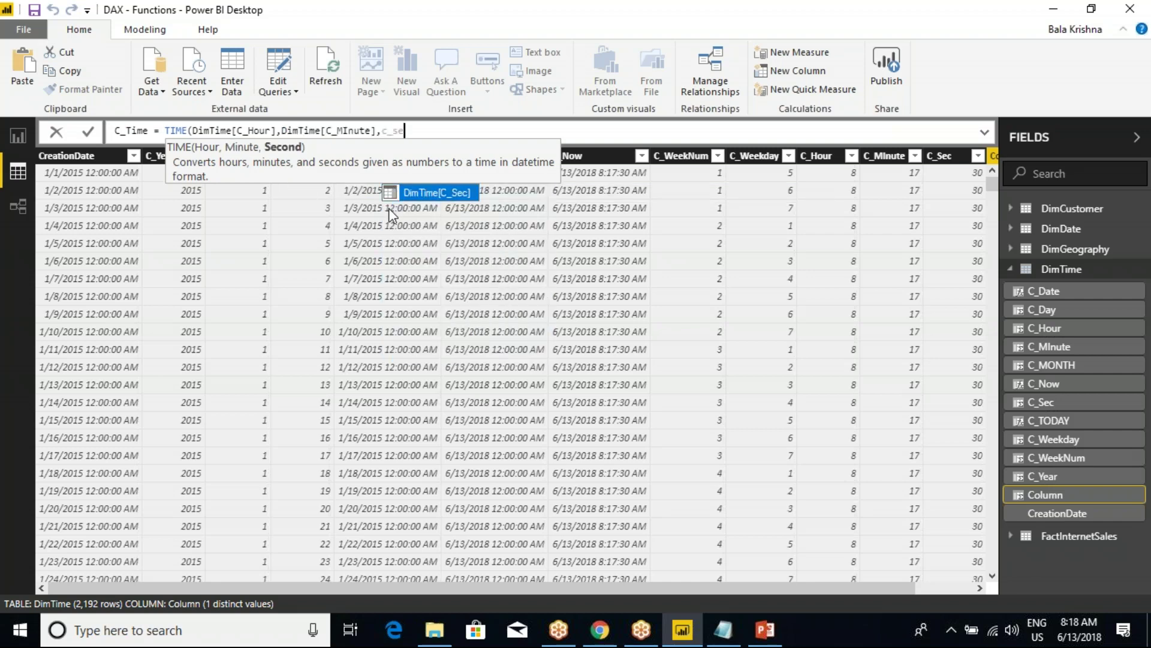
{"action": "key", "text": "Tab"}
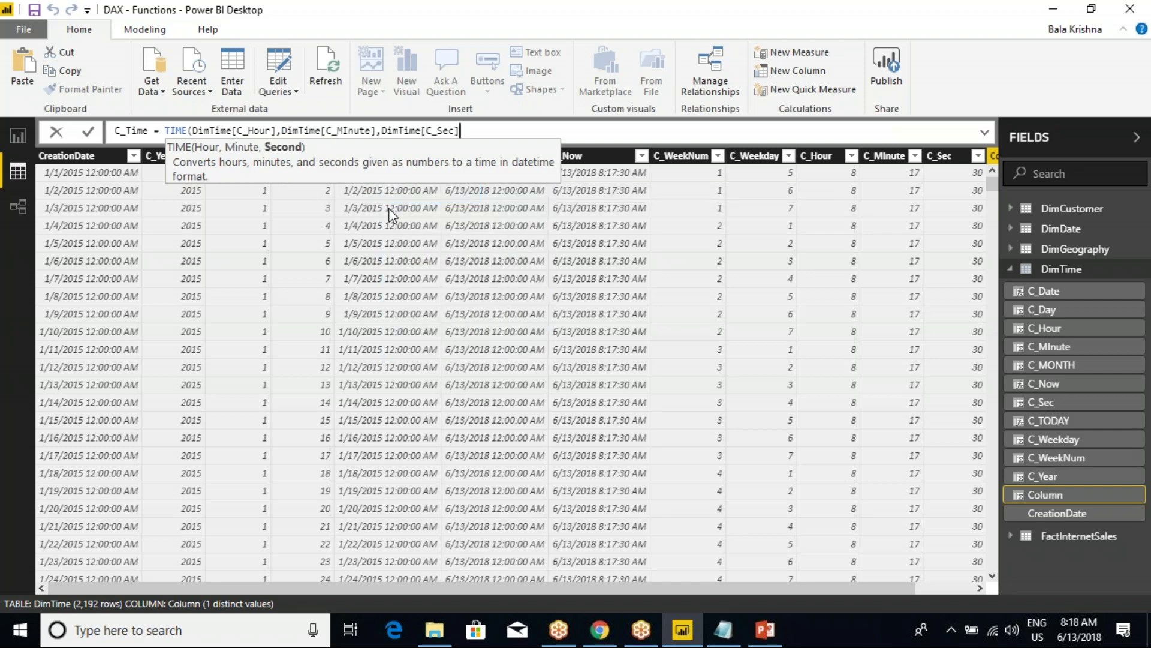
{"action": "type", "text": ")"}
{"action": "key", "text": "Return"}
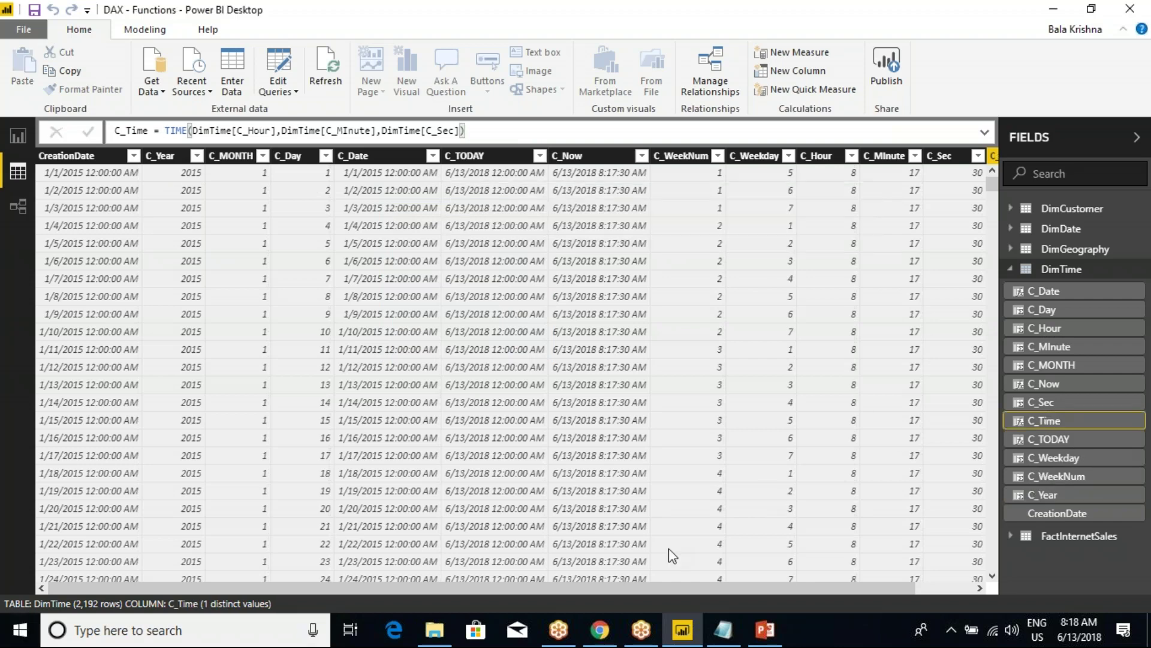
- Compare the C_Time column with its TIME formula, the C_Hour, C_MInute and C_Sec columns, and the system clock
{"action": "left_click_drag", "start_coordinate": [610, 584], "coordinate": [825, 573]}
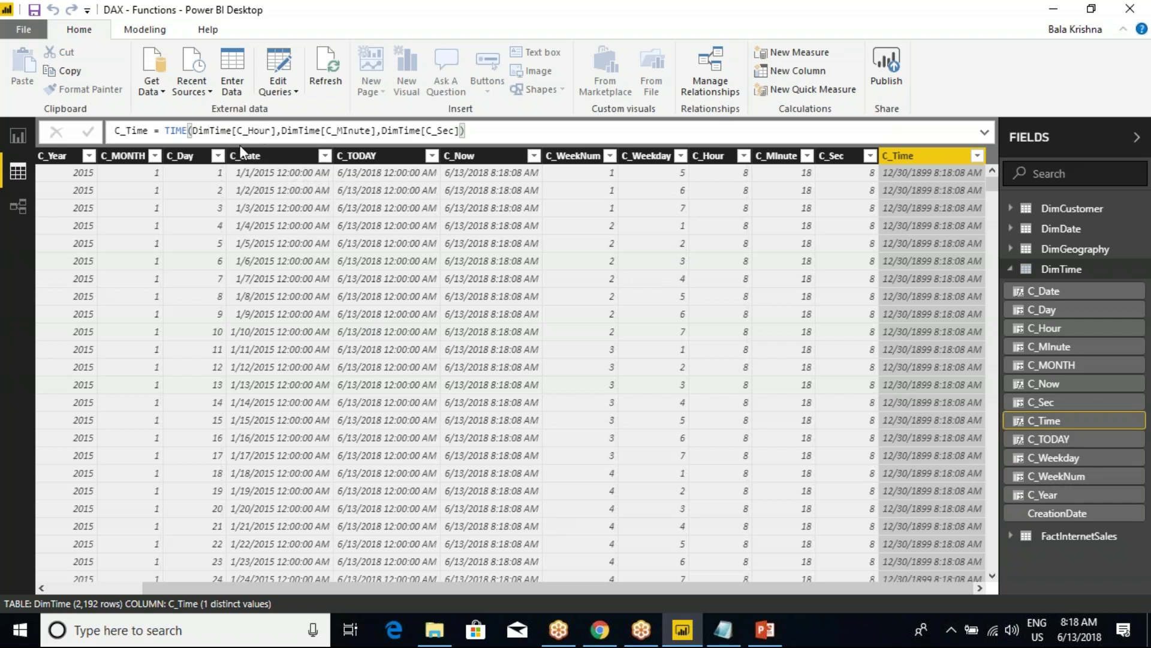
{"action": "left_click_drag", "start_coordinate": [194, 132], "coordinate": [271, 129]}
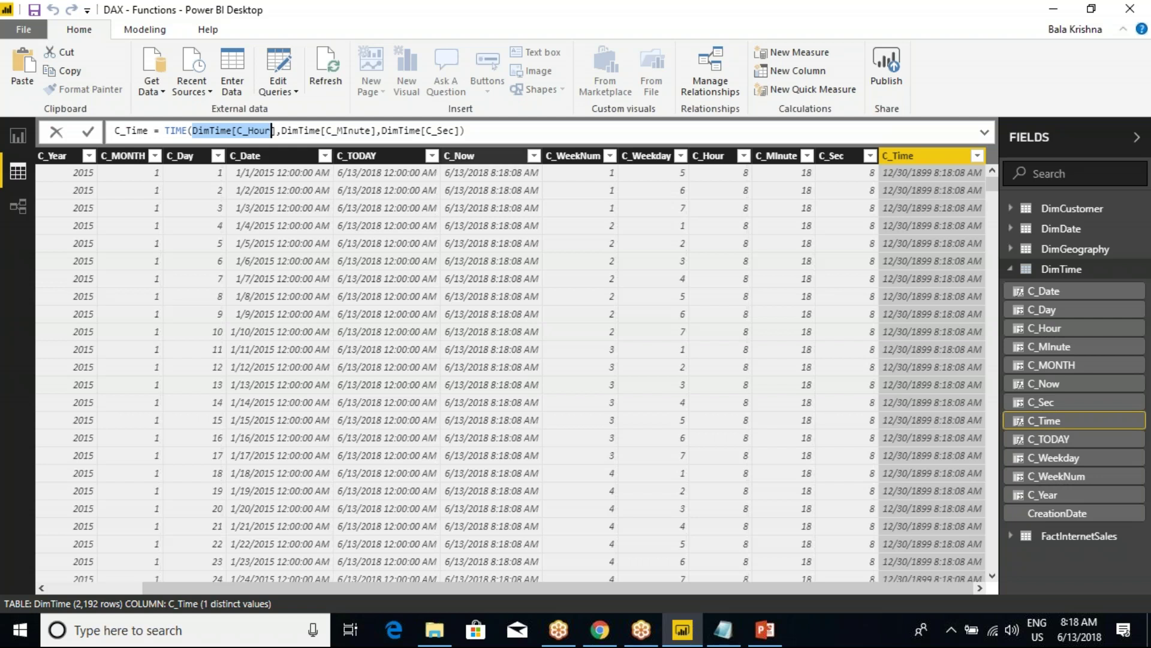
{"action": "left_click", "coordinate": [481, 134]}
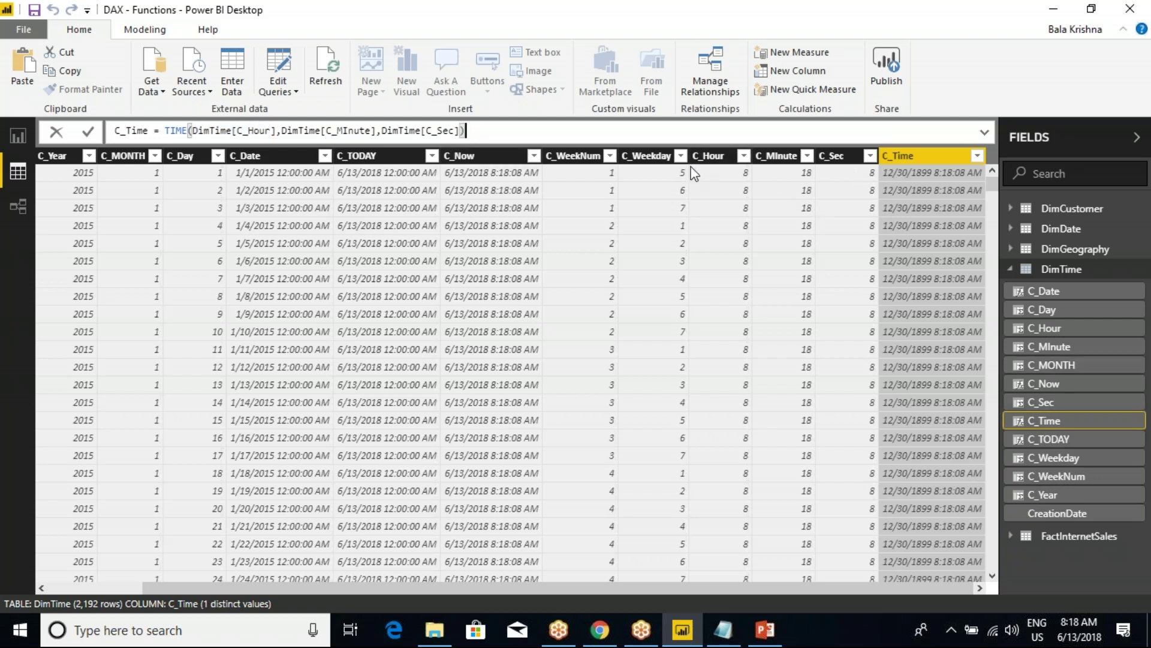
{"action": "key", "text": "Return"}
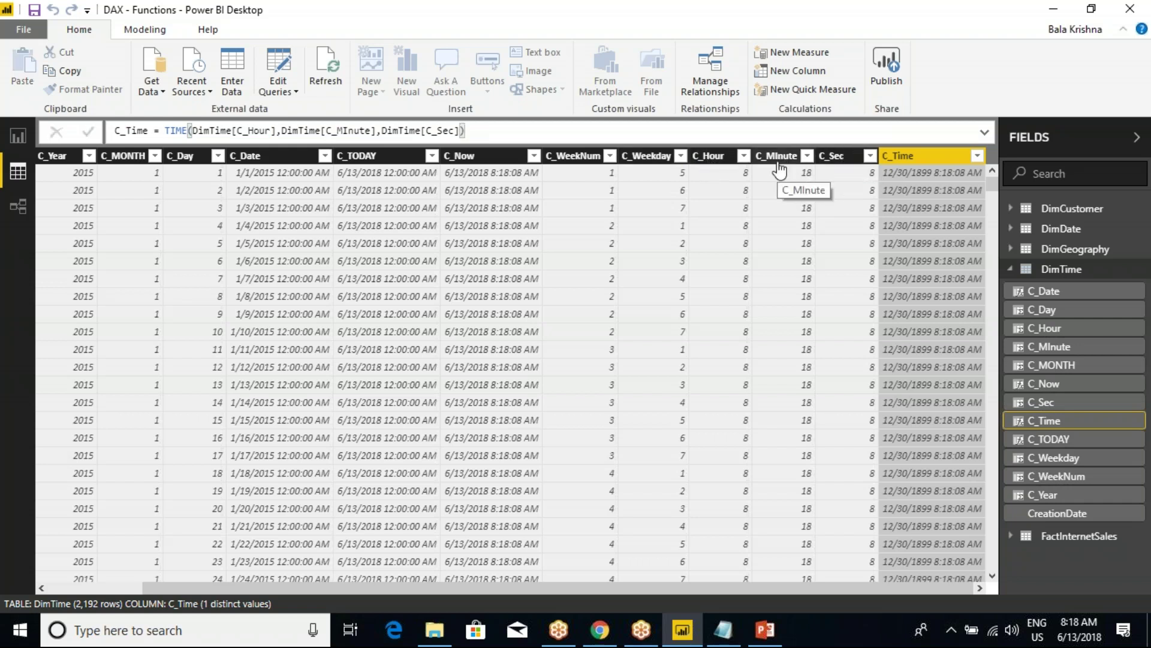
{"action": "left_click_drag", "start_coordinate": [712, 158], "coordinate": [874, 244]}
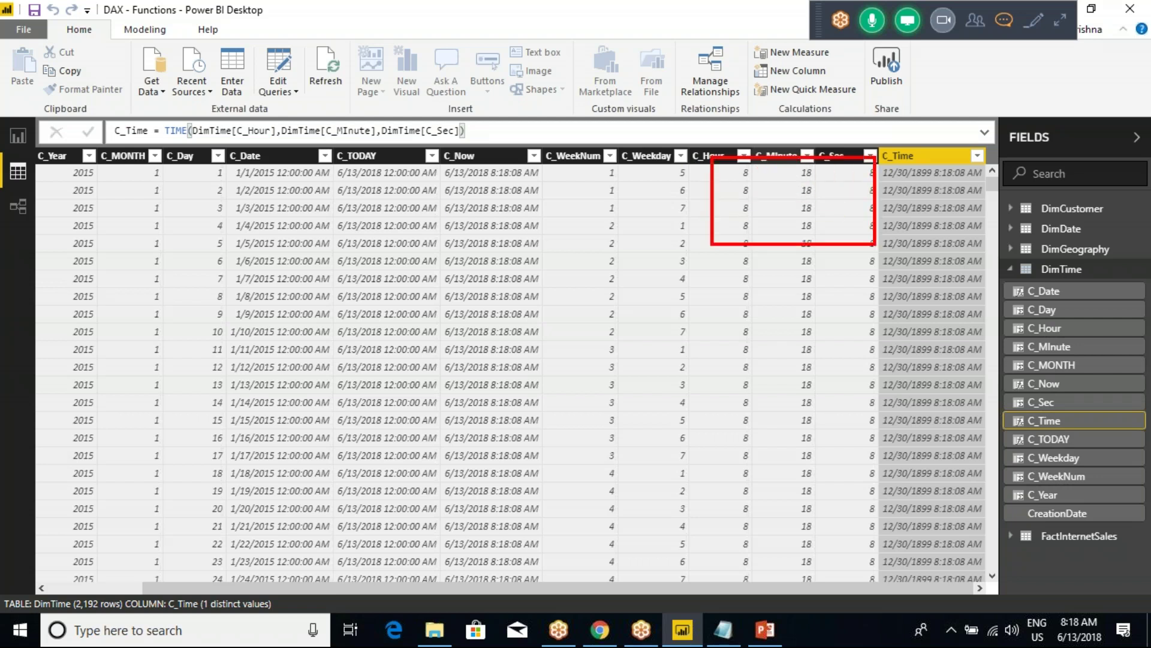
{"action": "left_click_drag", "start_coordinate": [784, 174], "coordinate": [859, 128]}
{"action": "key", "text": "Escape"}
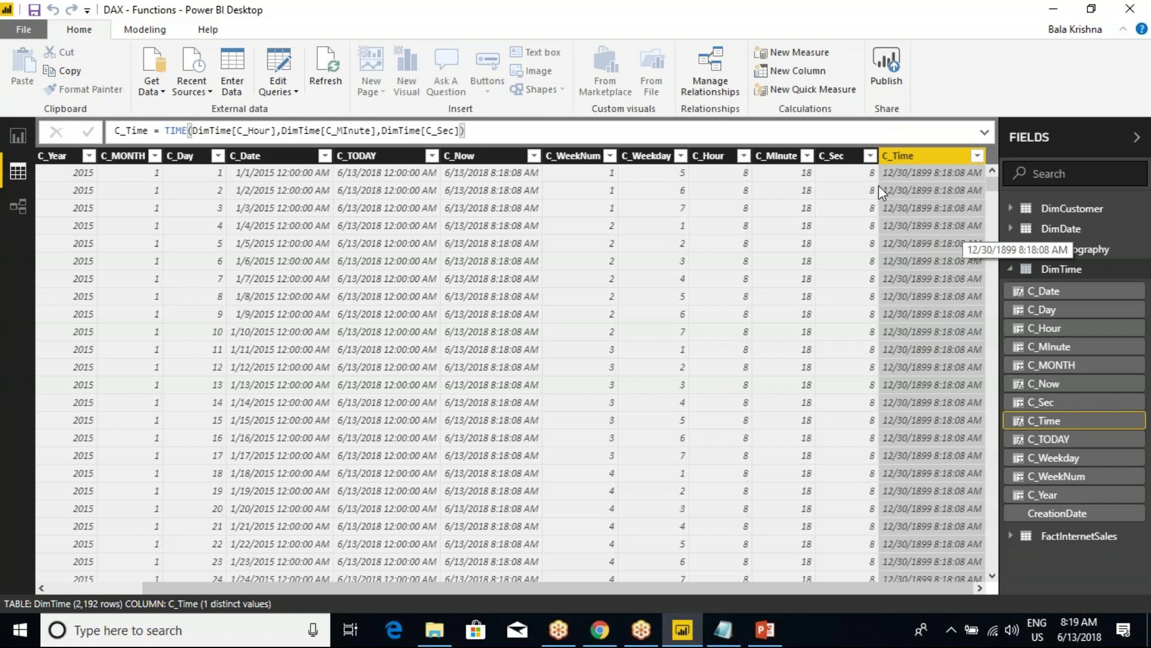
{"action": "mouse_move", "coordinate": [911, 177]}
{"action": "left_mouse_down"}
{"action": "mouse_move", "coordinate": [926, 390]}
{"action": "mouse_move", "coordinate": [1083, 546]}
{"action": "left_mouse_up"}
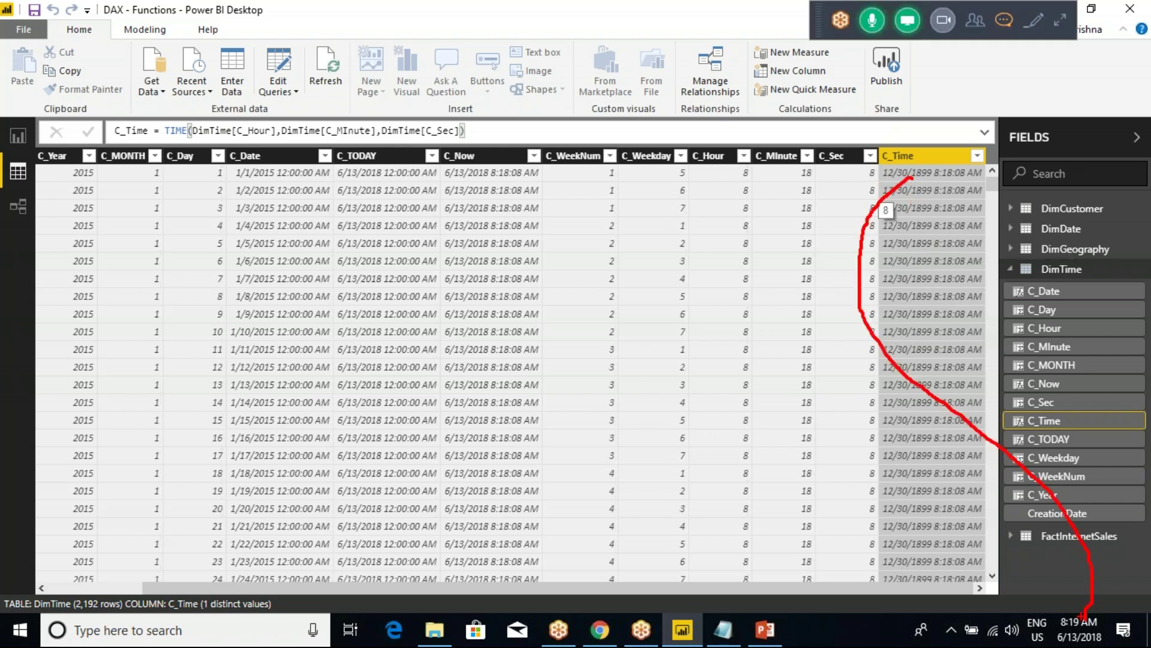
{"action": "mouse_move", "coordinate": [1049, 634]}
{"action": "left_mouse_down"}
{"action": "mouse_move", "coordinate": [1112, 644]}
{"action": "mouse_move", "coordinate": [1048, 630]}
{"action": "left_mouse_up"}
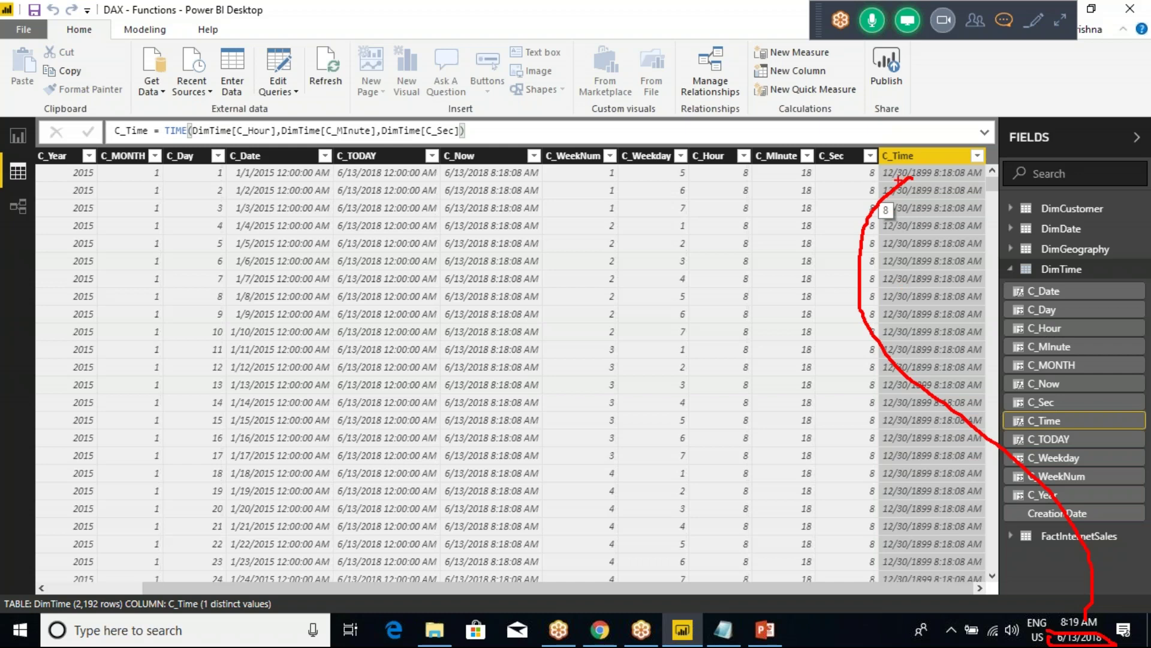
{"action": "key", "text": "Escape"}
- Sort the DimTime table by C_Time in descending order and inspect the sorted time values
{"action": "right_click", "coordinate": [915, 157]}
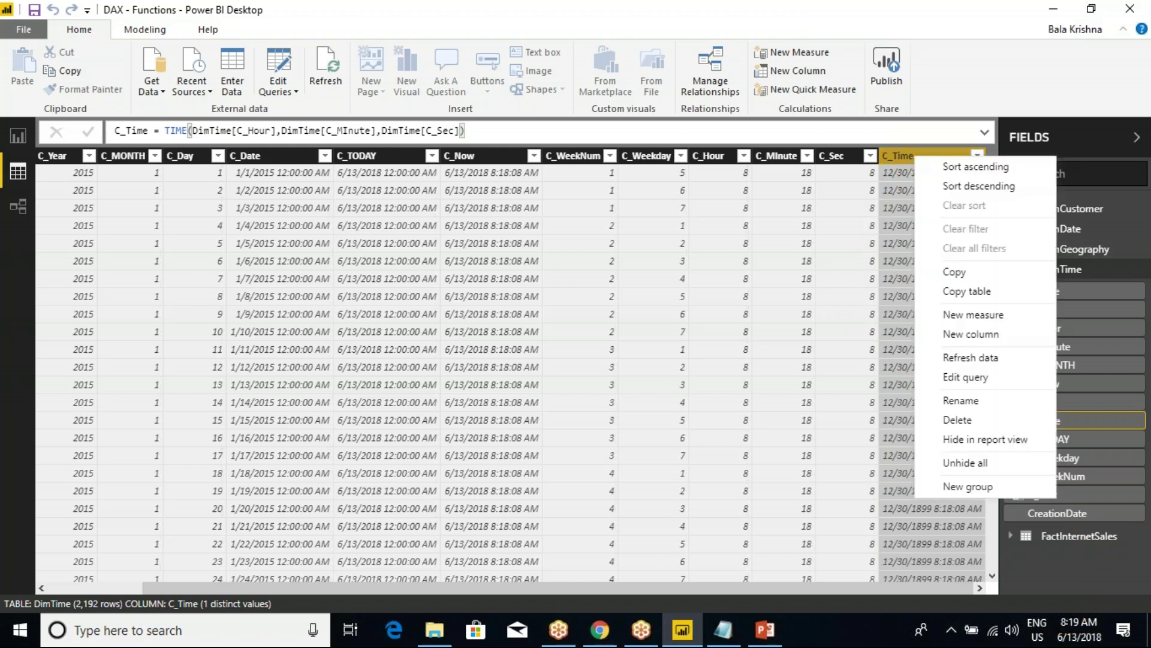
{"action": "left_click", "coordinate": [954, 185]}
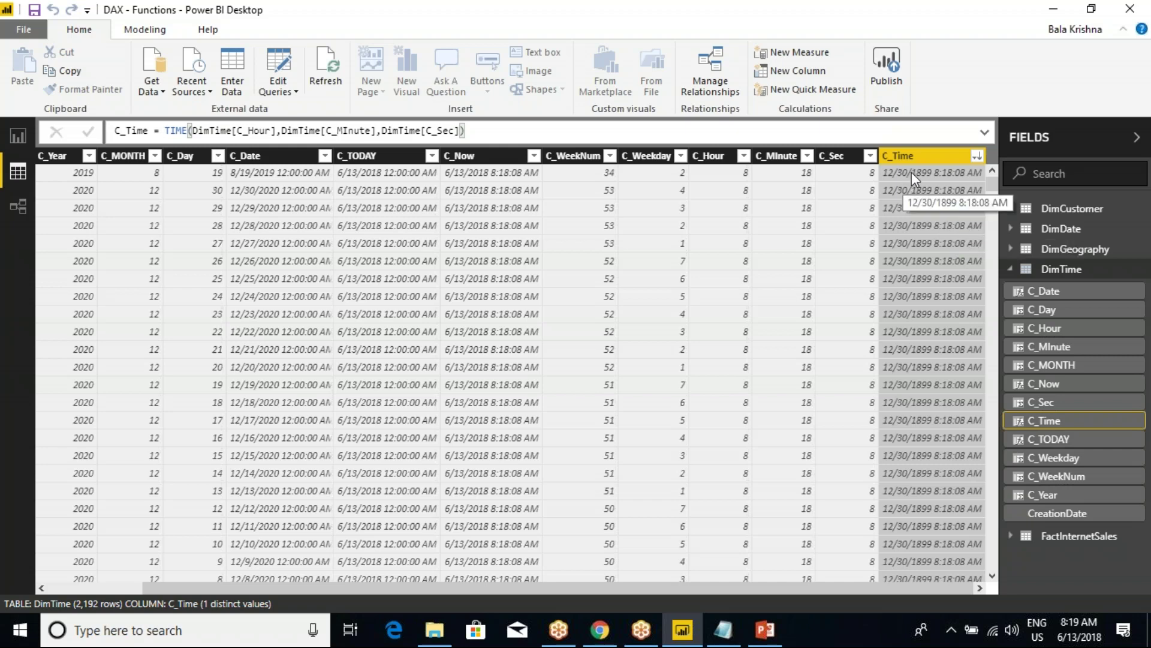
{"action": "left_click_drag", "start_coordinate": [994, 184], "coordinate": [873, 207]}
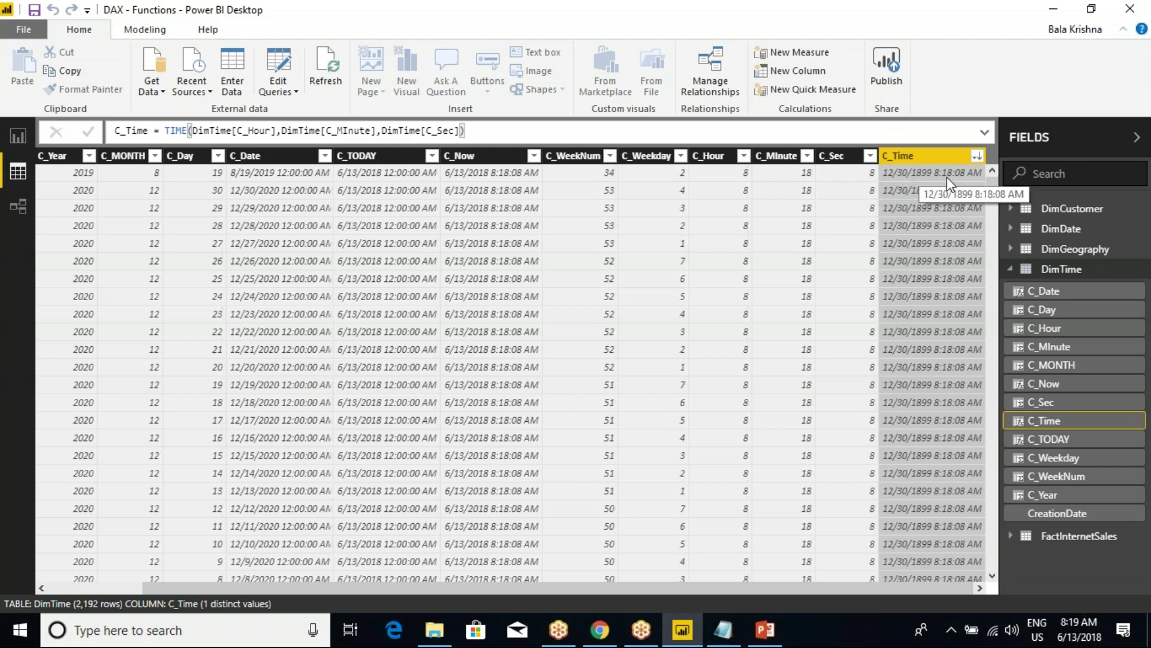
- Switch to the Class Notes in Notepad to review the two-digit year and weekday-name homework, and return to Power BI Desktop to examine C_Time
{"action": "left_click", "coordinate": [735, 637]}
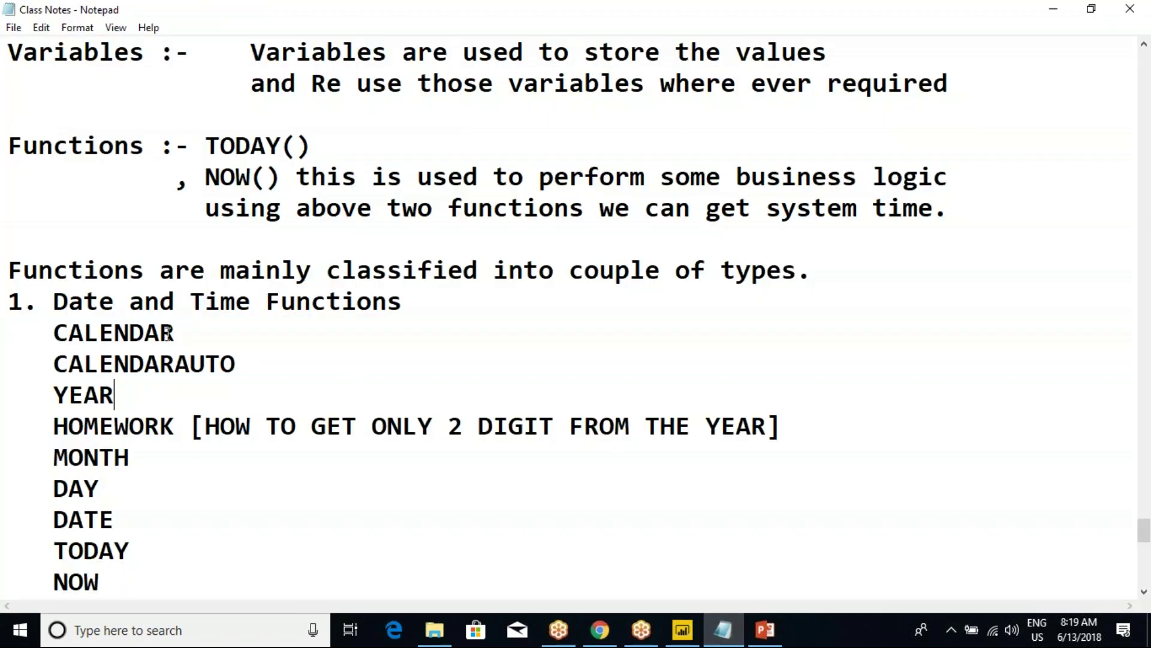
{"action": "left_click_drag", "start_coordinate": [39, 426], "coordinate": [16, 431]}
{"action": "left_click", "coordinate": [793, 431]}
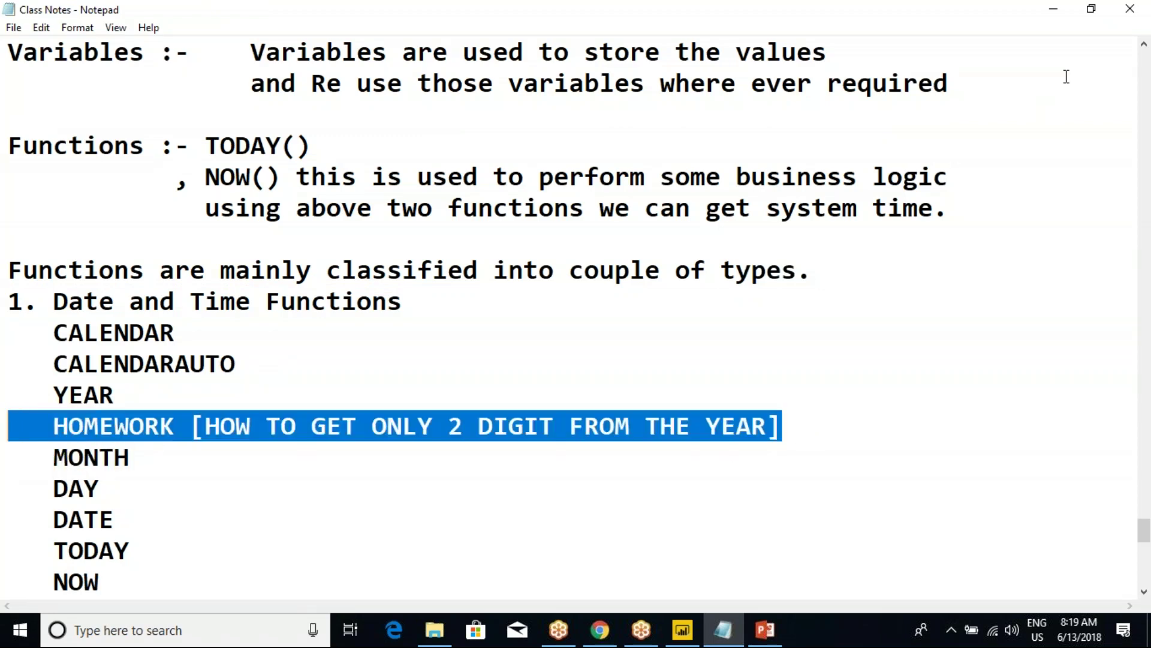
{"action": "left_click", "coordinate": [1055, 23]}
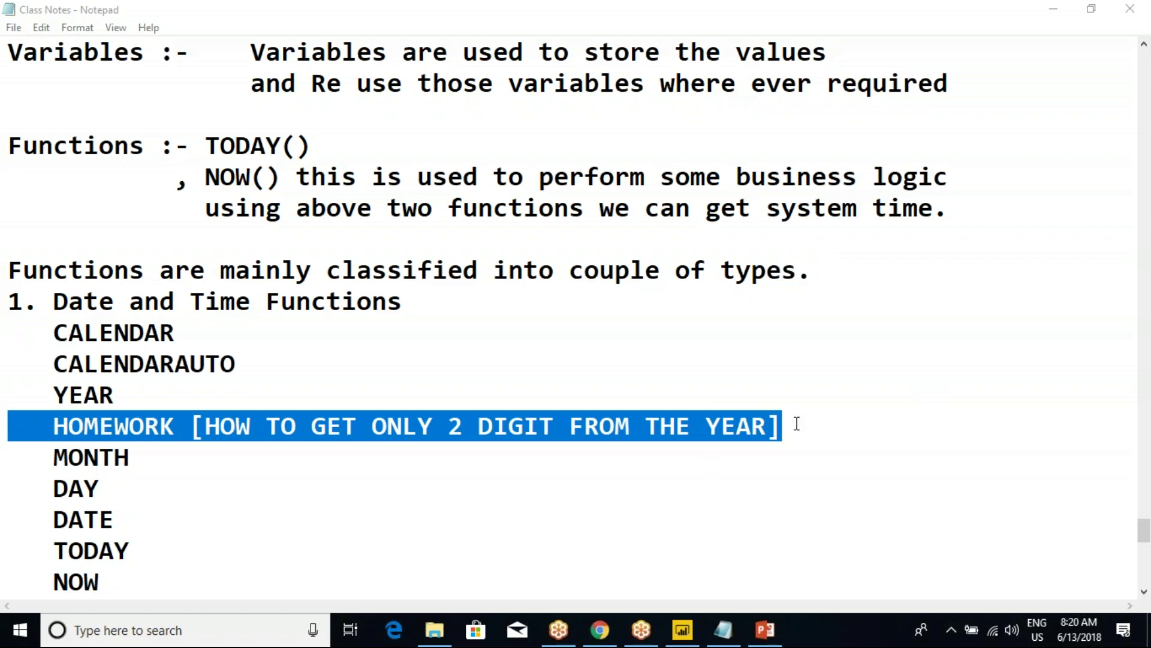
{"action": "left_click", "coordinate": [524, 427]}
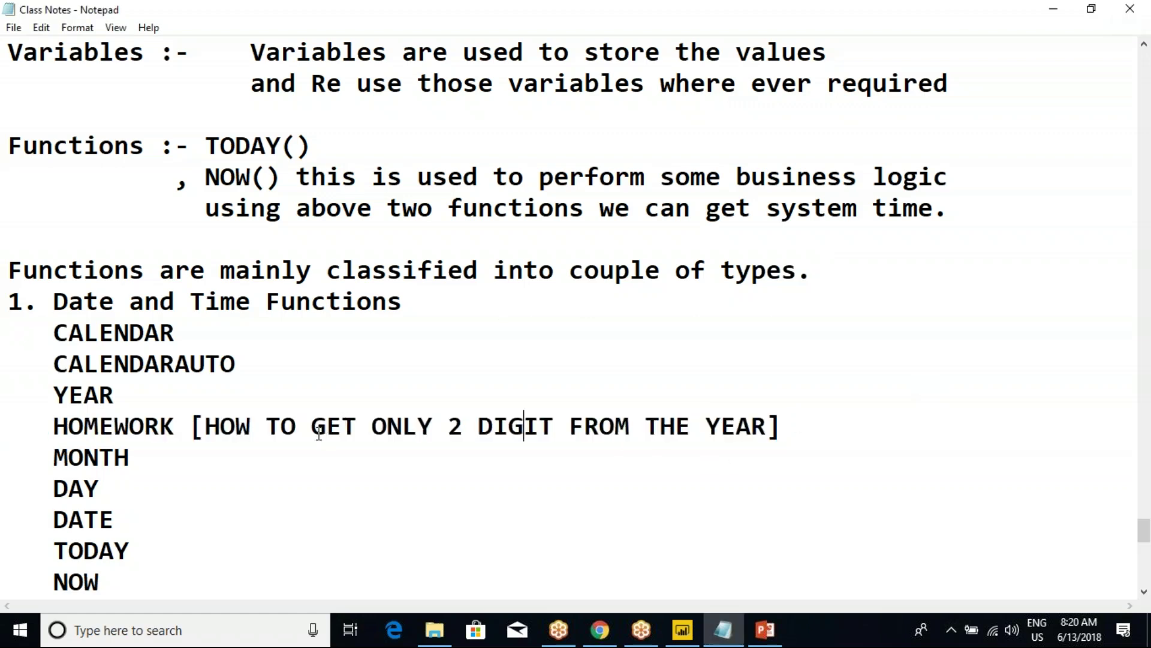
{"action": "left_click_drag", "start_coordinate": [54, 427], "coordinate": [754, 436]}
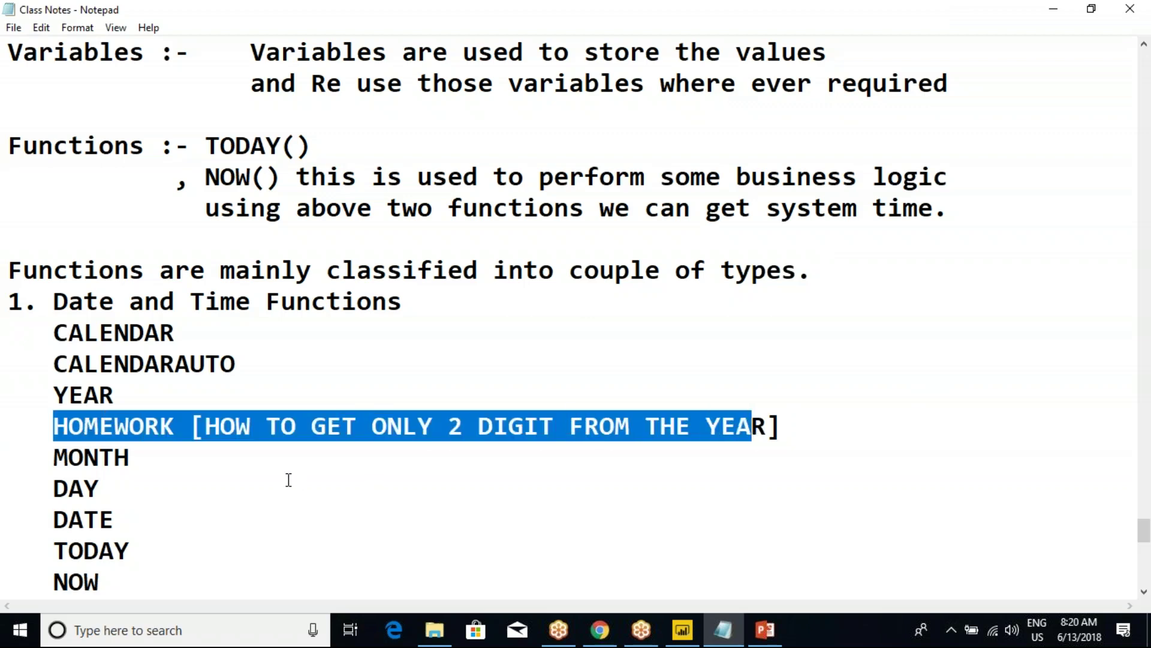
{"action": "scroll", "coordinate": [288, 478], "scroll_direction": "down", "scroll_amount": 4}
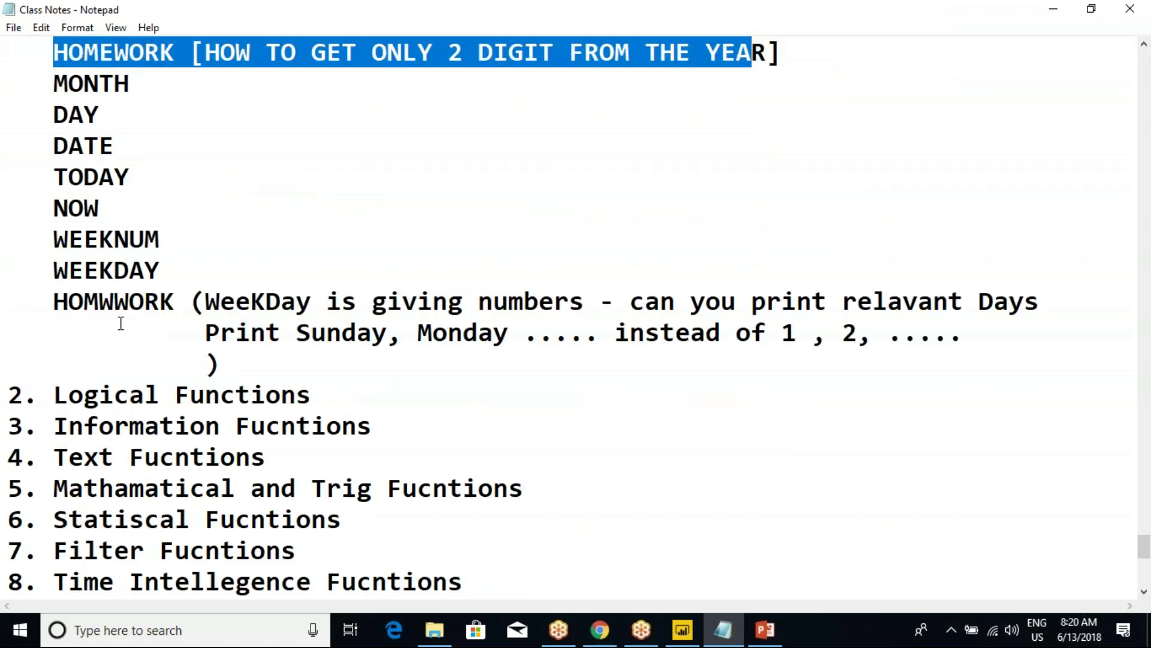
{"action": "left_click_drag", "start_coordinate": [68, 301], "coordinate": [378, 355]}
{"action": "left_click", "coordinate": [377, 354]}
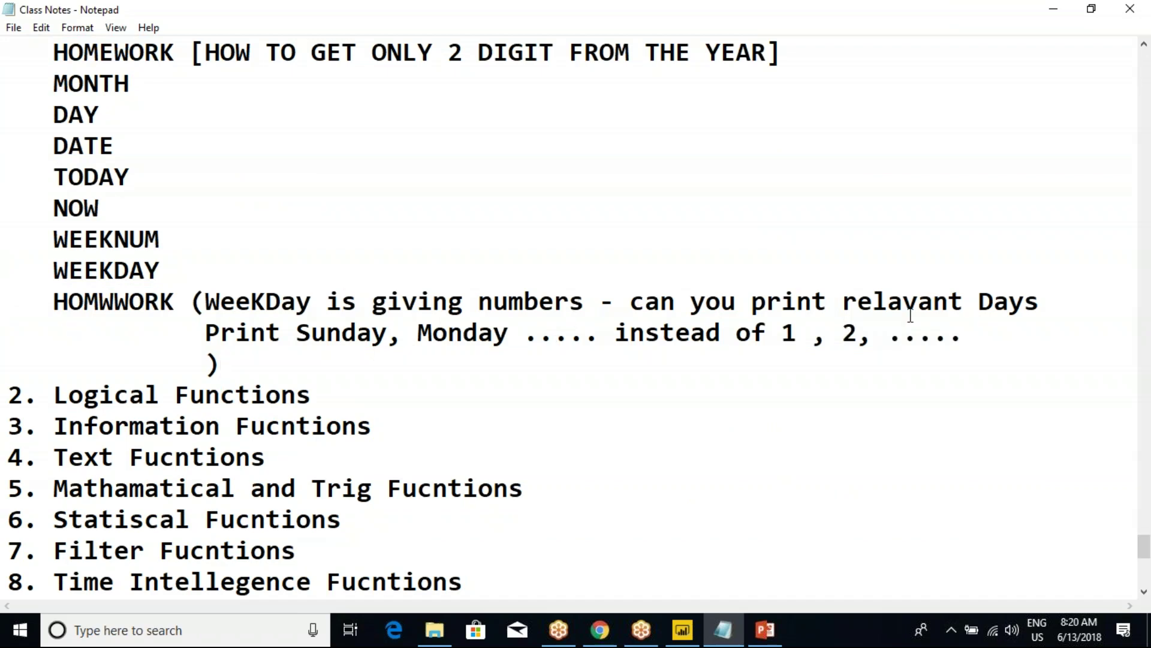
{"action": "left_click_drag", "start_coordinate": [408, 372], "coordinate": [8, 294]}
{"action": "left_click", "coordinate": [69, 303]}
{"action": "left_click_drag", "start_coordinate": [29, 302], "coordinate": [53, 304]}
{"action": "left_click", "coordinate": [257, 353]}
{"action": "left_click", "coordinate": [52, 304]}
{"action": "scroll", "coordinate": [72, 327], "scroll_direction": "up", "scroll_amount": 2}
{"action": "key", "text": "alt+Tab"}
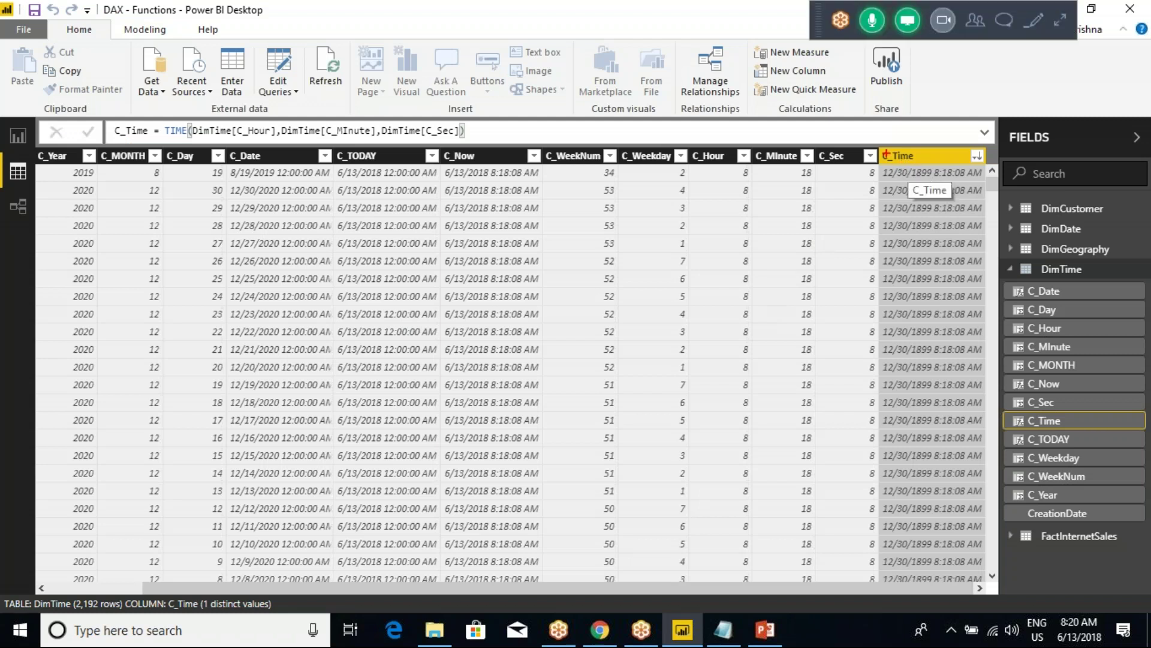
{"action": "mouse_move", "coordinate": [867, 124]}
{"action": "left_mouse_down"}
{"action": "mouse_move", "coordinate": [934, 249]}
{"action": "mouse_move", "coordinate": [978, 465]}
{"action": "left_mouse_up"}
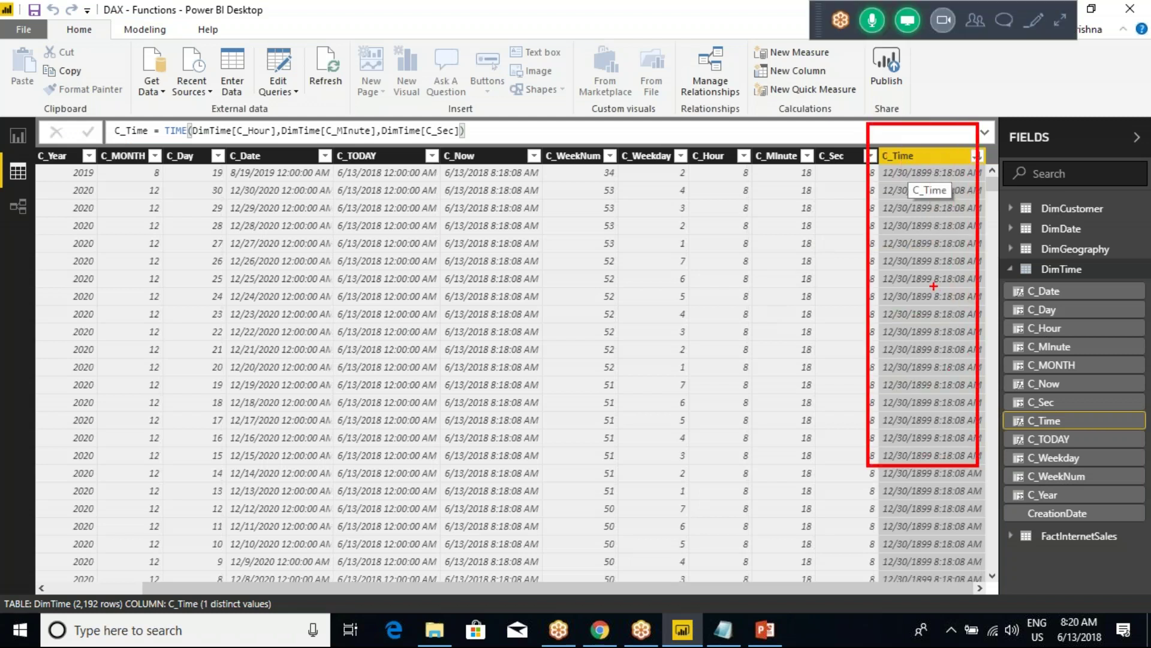
- Switch to the Class Notes in Notepad and add "HOUR ,MINUTE, SECOND and TIME" below the weekday homework, followed by a blank line
{"action": "key", "text": "alt+Tab"}
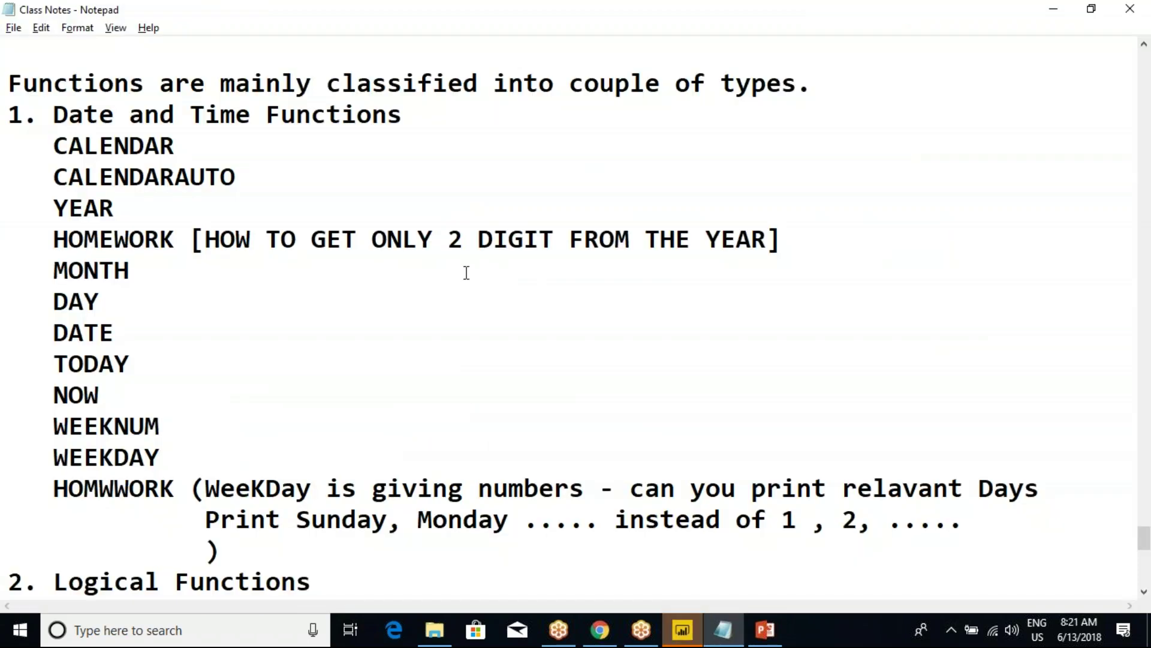
{"action": "left_click", "coordinate": [399, 369]}
{"action": "scroll", "coordinate": [399, 372], "scroll_direction": "down", "scroll_amount": 3}
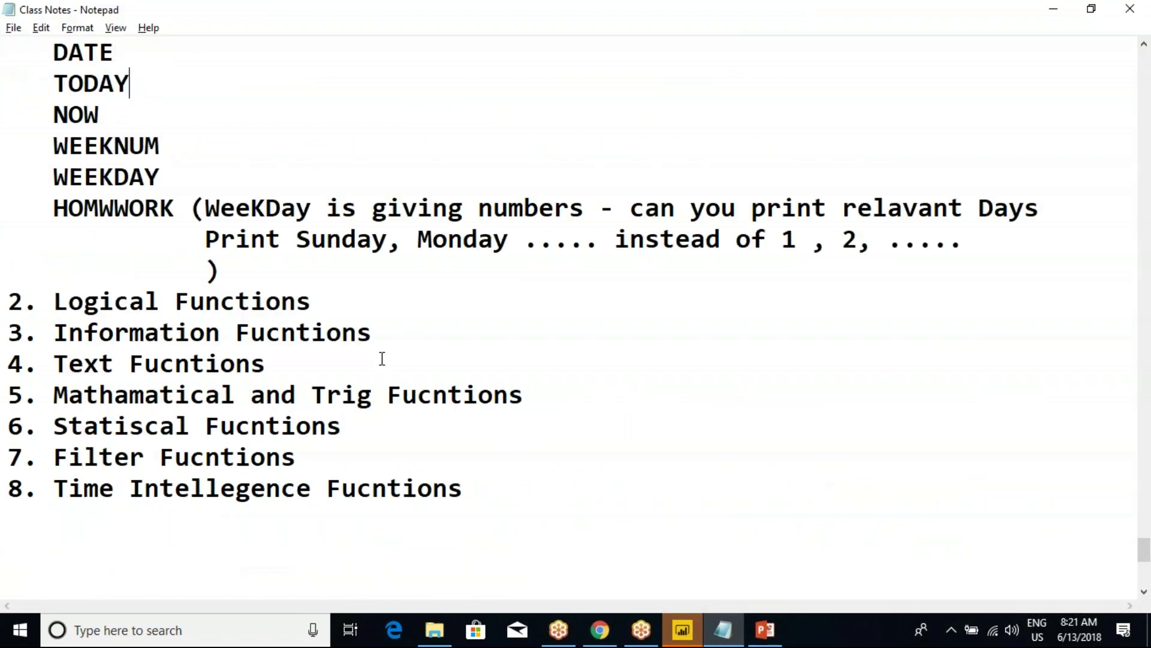
{"action": "left_click", "coordinate": [229, 273]}
{"action": "key", "text": "Return"}
{"action": "key", "text": "Return"}
{"action": "key", "text": "BackSpace"}
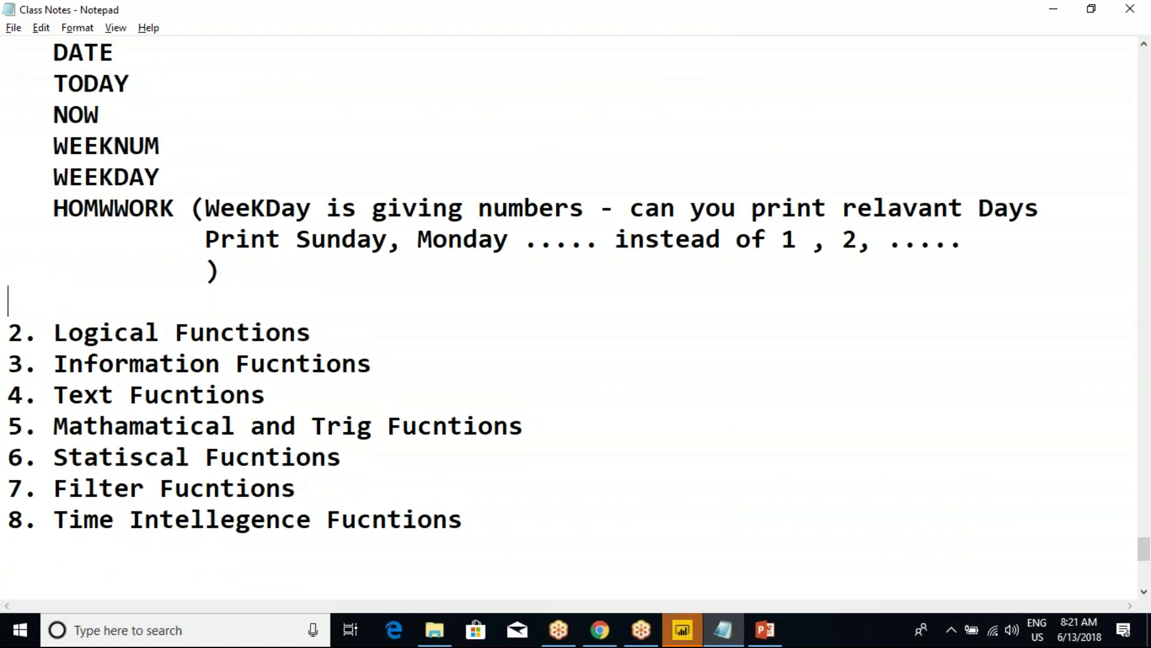
{"action": "type", "text": "HOU"}
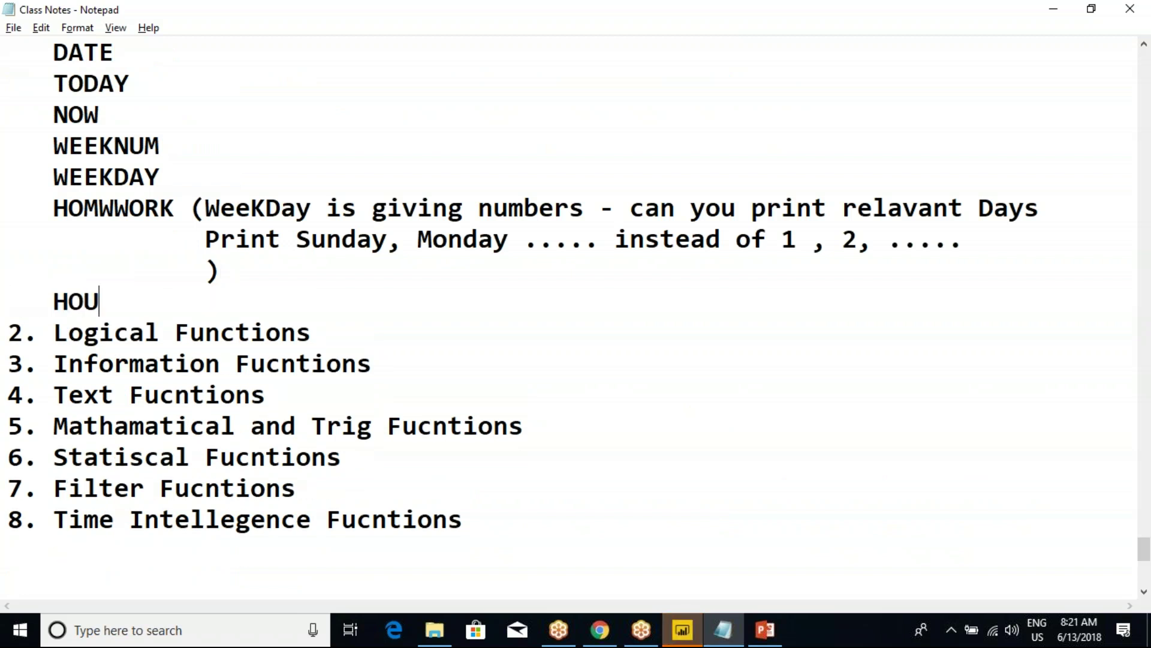
{"action": "type", "text": "R ,MINUTE, SECOND ,"}
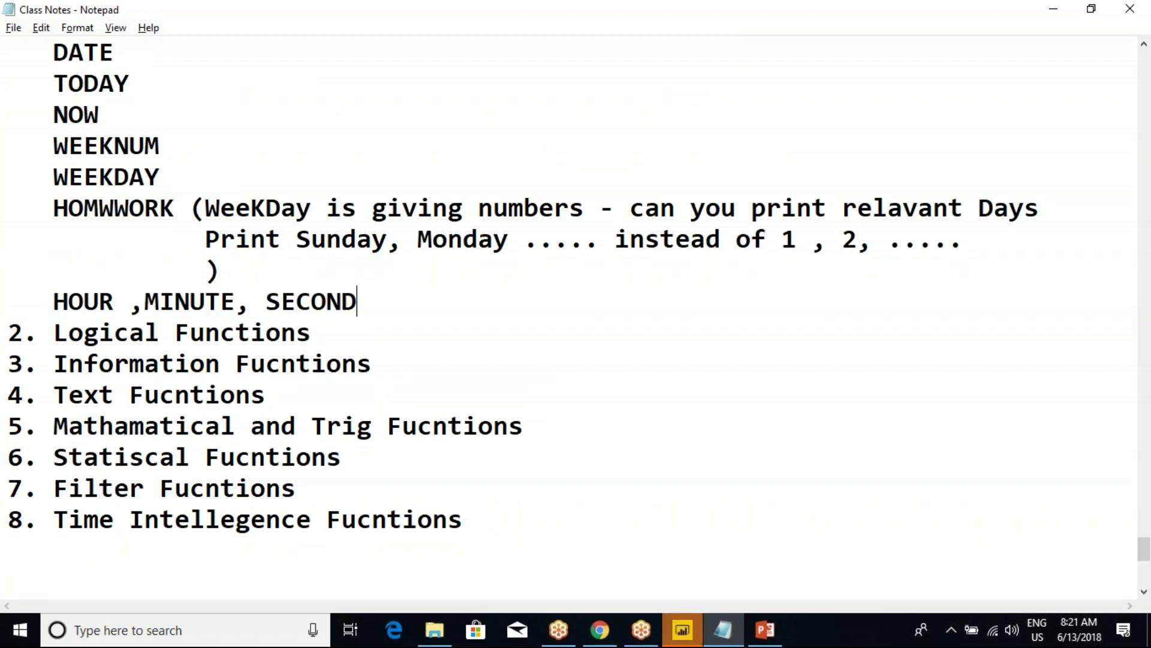
{"action": "key", "text": "BackSpace"}
{"action": "key", "text": "BackSpace"}
{"action": "type", "text": "AND"}
{"action": "key", "text": "BackSpace"}
{"action": "key", "text": "BackSpace"}
{"action": "key", "text": "BackSpace"}
{"action": "key", "text": "BackSpace"}
{"action": "type", "text": "and TIME"}
{"action": "key", "text": "Return"}
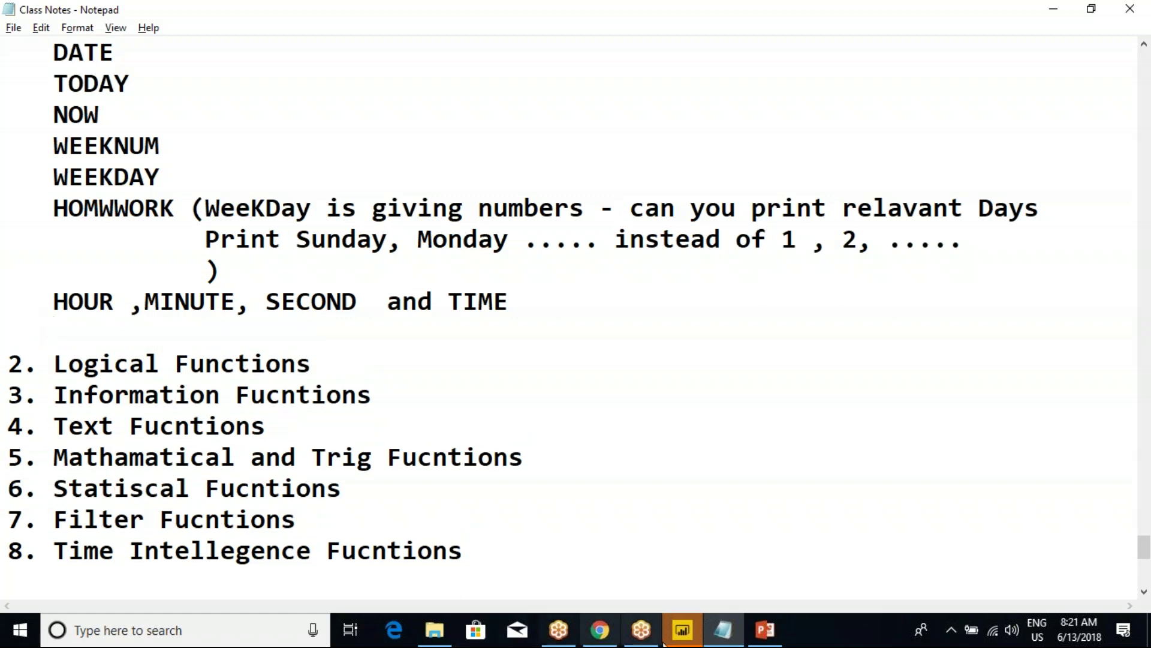
- Switch to PowerPoint and review the EDATE and EOMONTH functions on the Date and Time Functions slide
{"action": "left_click", "coordinate": [683, 630]}
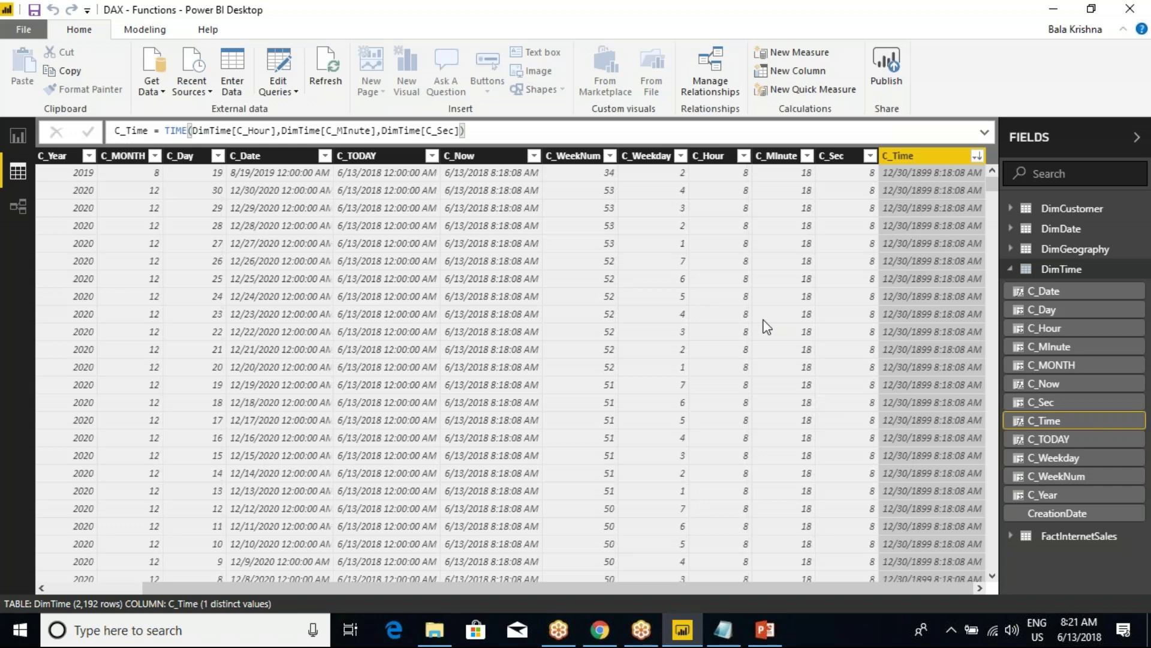
{"action": "left_click", "coordinate": [765, 629]}
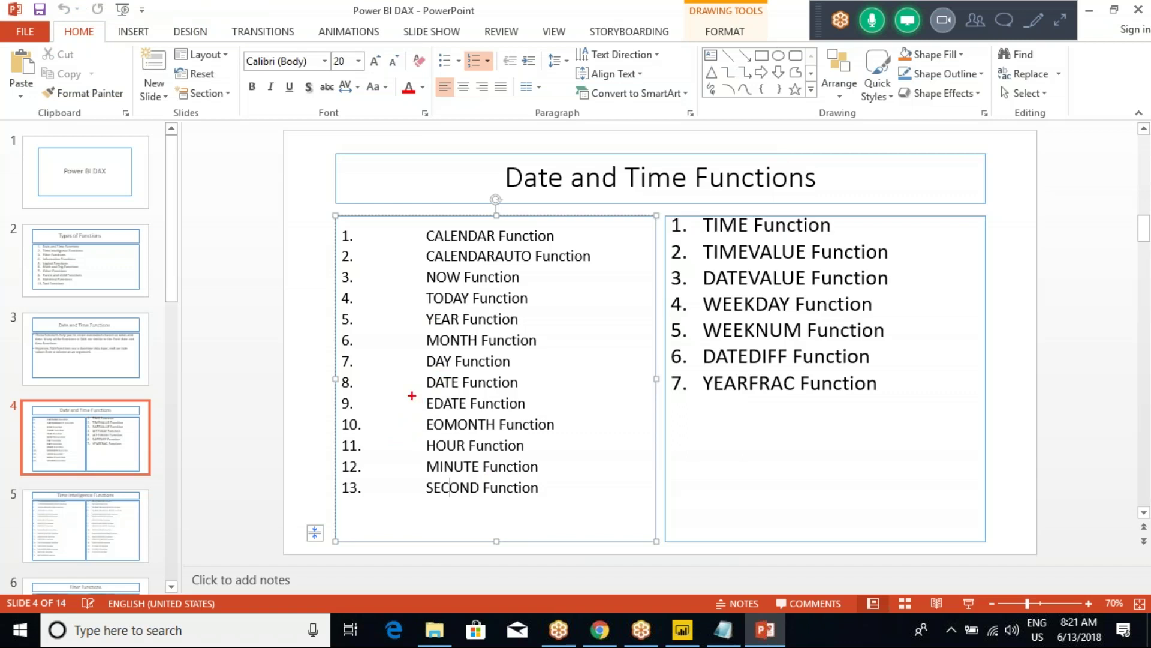
{"action": "mouse_move", "coordinate": [406, 391]}
{"action": "left_mouse_down"}
{"action": "mouse_move", "coordinate": [514, 432]}
{"action": "mouse_move", "coordinate": [576, 436]}
{"action": "left_mouse_up"}
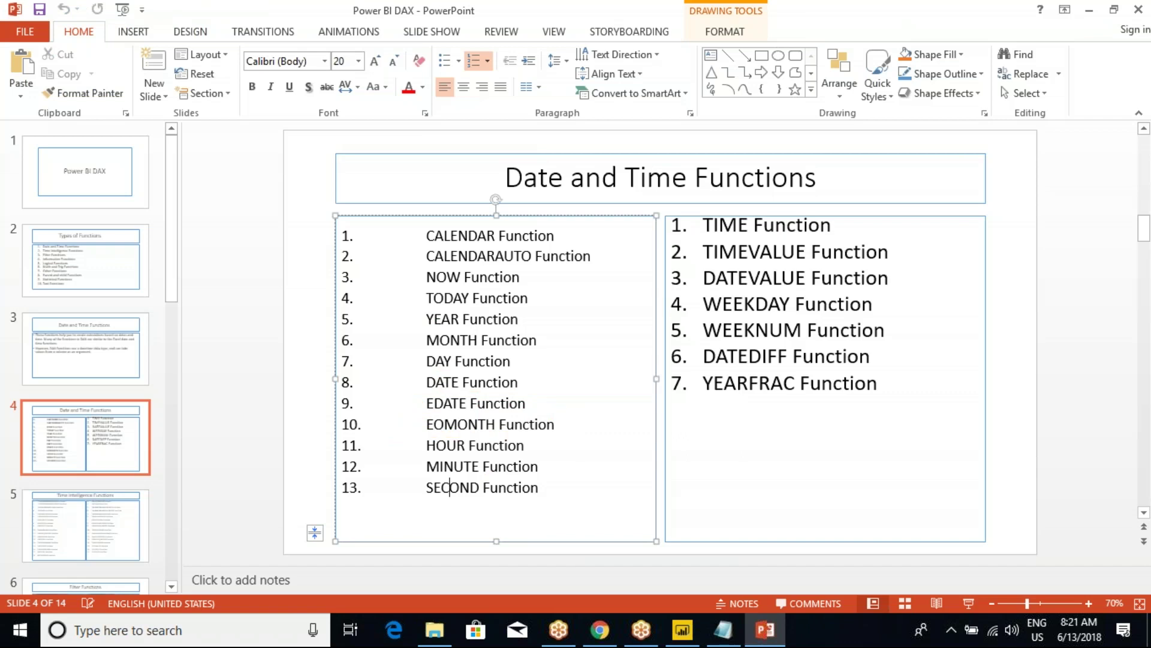
- Switch to Power BI Desktop, add a calculated column named C_Edate to DimTime, and begin its formula with the EDATE function
{"action": "key", "text": "alt+Tab"}
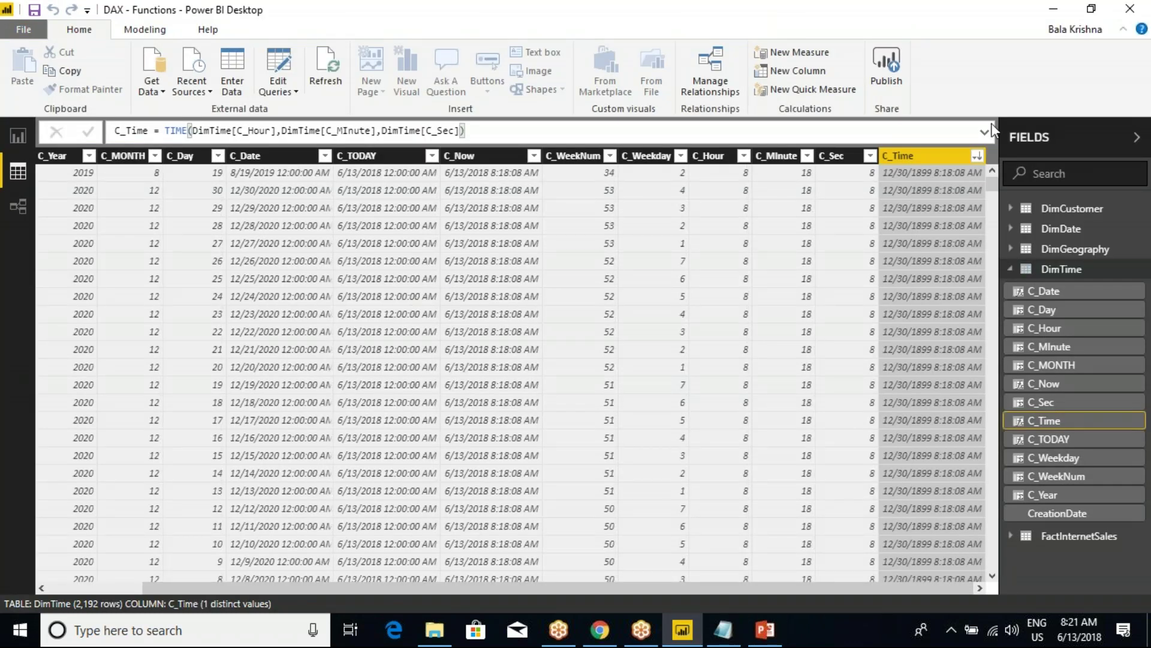
{"action": "left_click", "coordinate": [977, 155]}
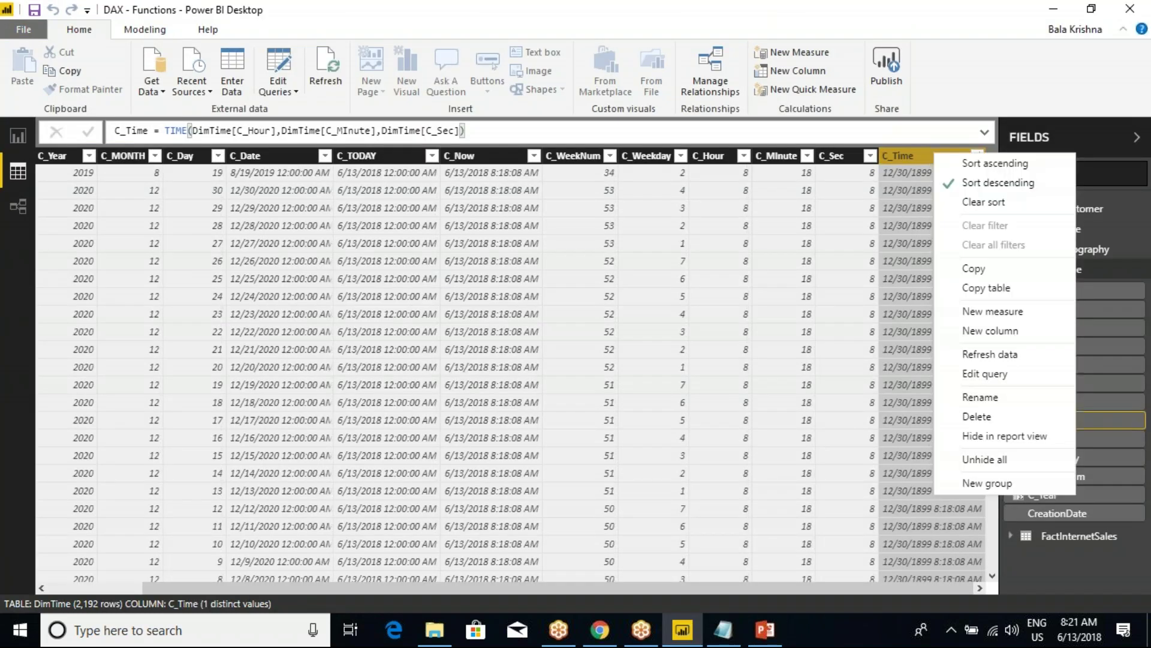
{"action": "left_click", "coordinate": [1020, 332]}
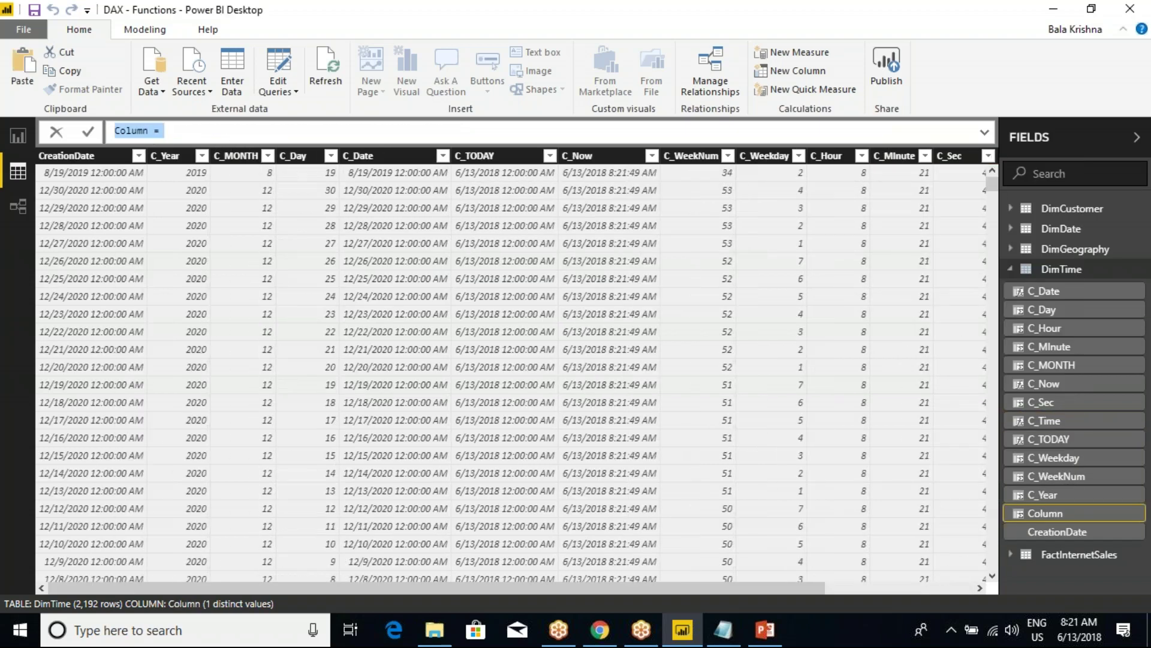
{"action": "type", "text": "e"}
{"action": "key", "text": "BackSpace"}
{"action": "type", "text": "E_"}
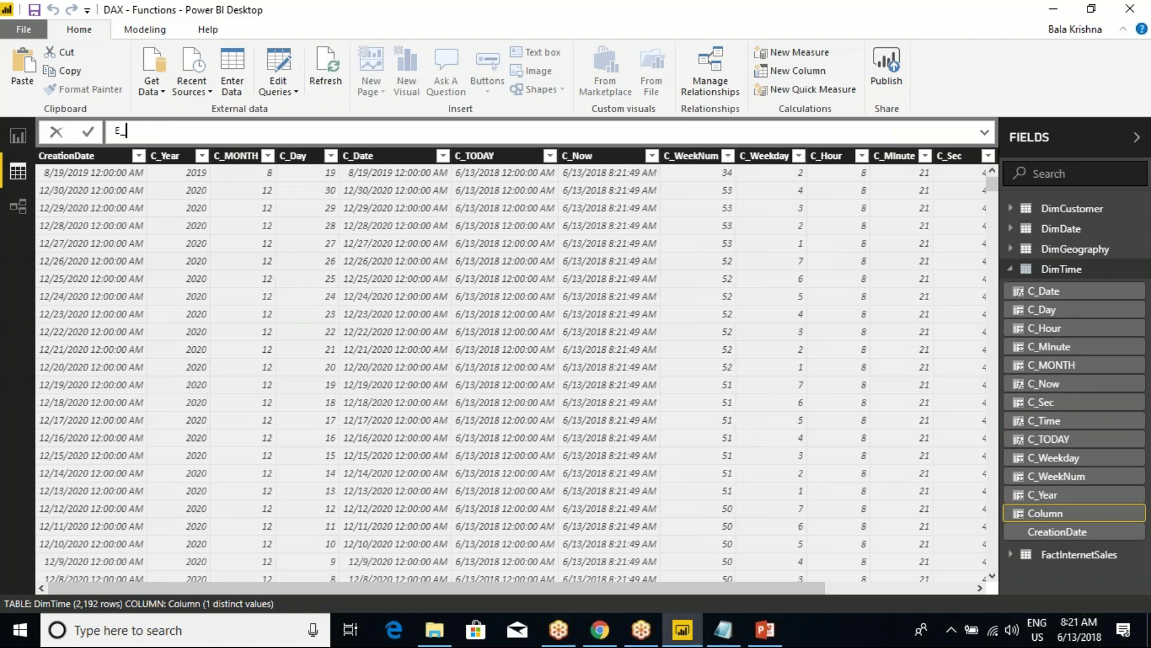
{"action": "key", "text": "BackSpace"}
{"action": "key", "text": "BackSpace"}
{"action": "type", "text": "C_Edate = edate"}
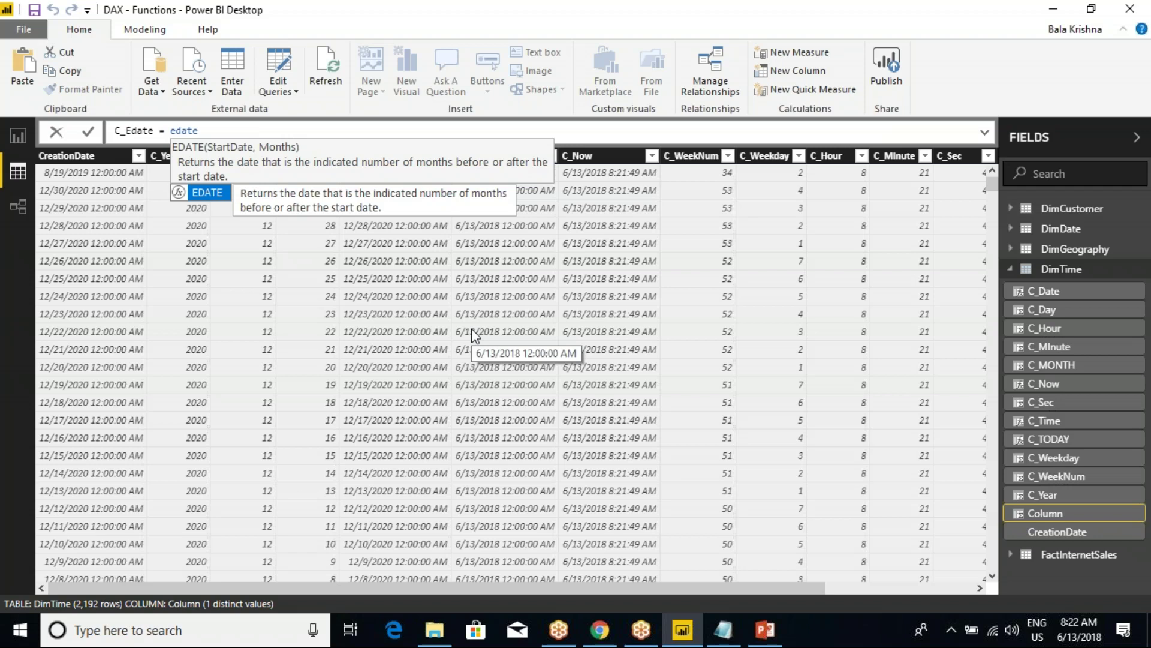
- Complete the C_Edate formula as EDATE(NOW(),1), commit it, and view the new column beside C_Time
{"action": "key", "text": "Tab"}
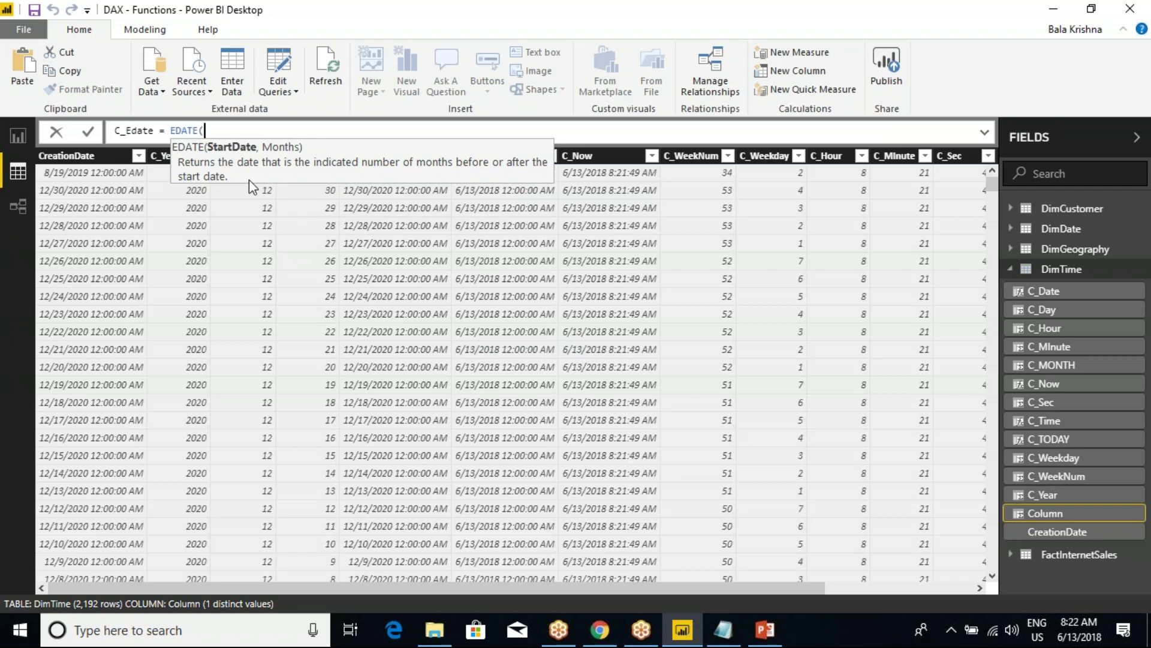
{"action": "type", "text": "NOW()"}
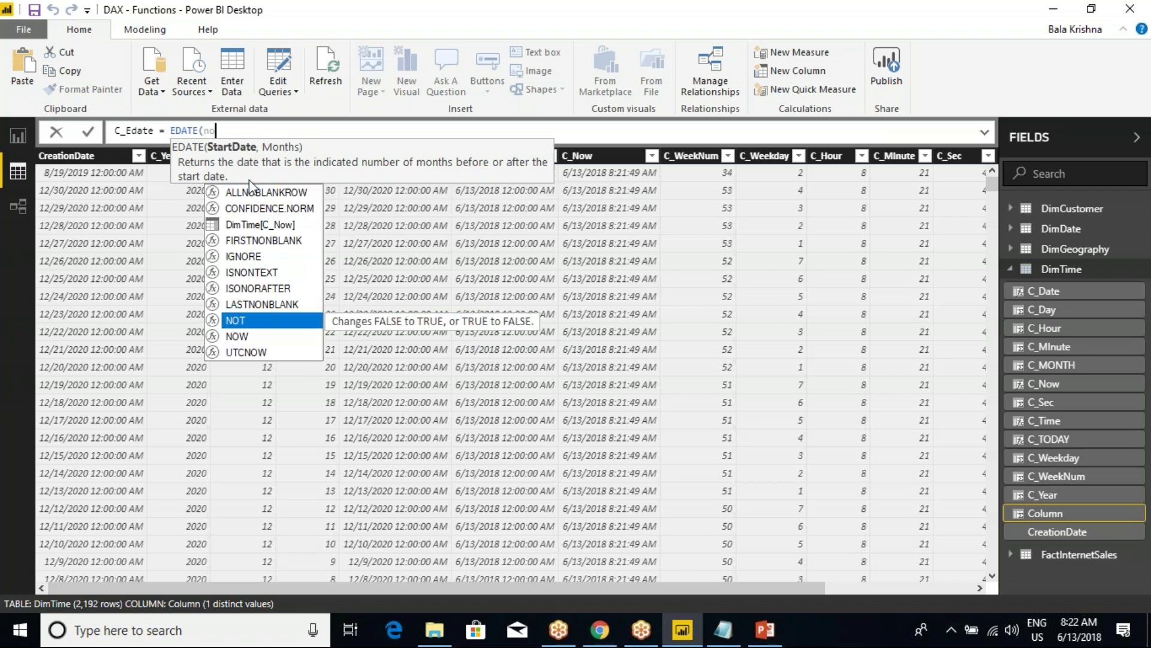
{"action": "type", "text": ",1"}
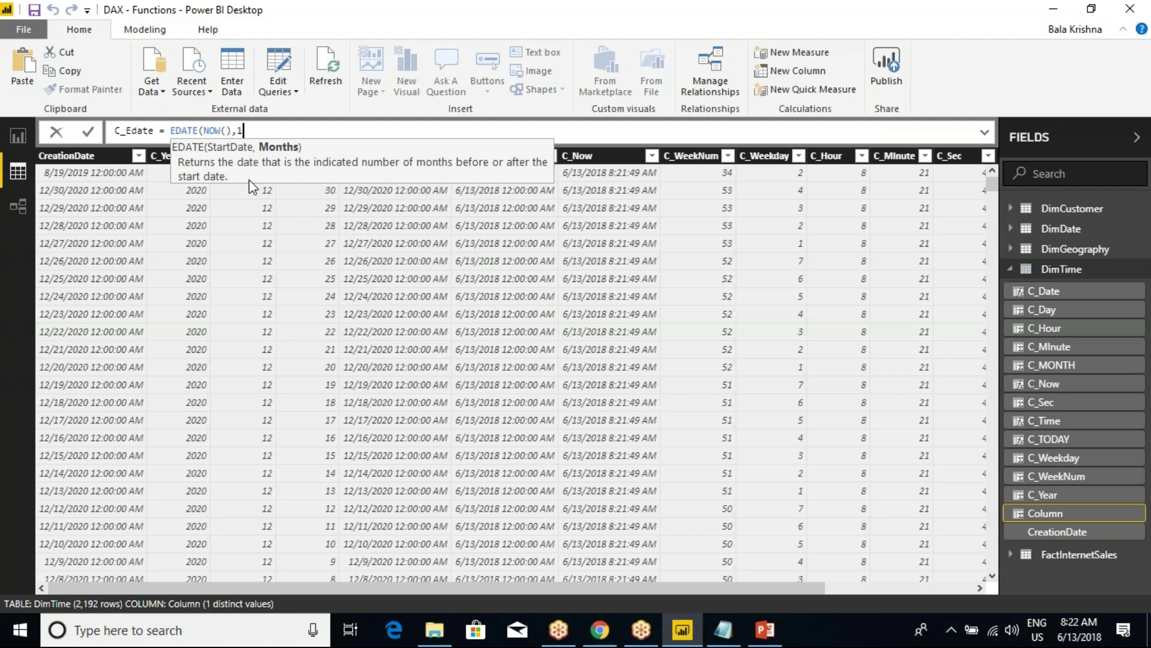
{"action": "type", "text": ")"}
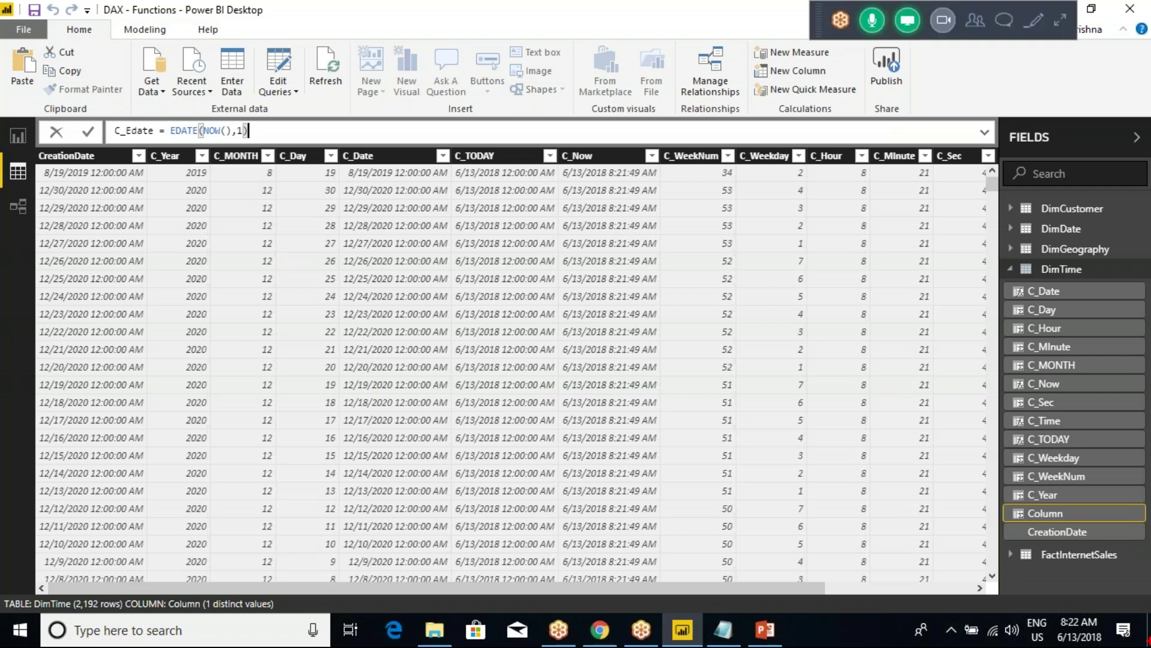
{"action": "left_click_drag", "start_coordinate": [1023, 598], "coordinate": [1119, 646]}
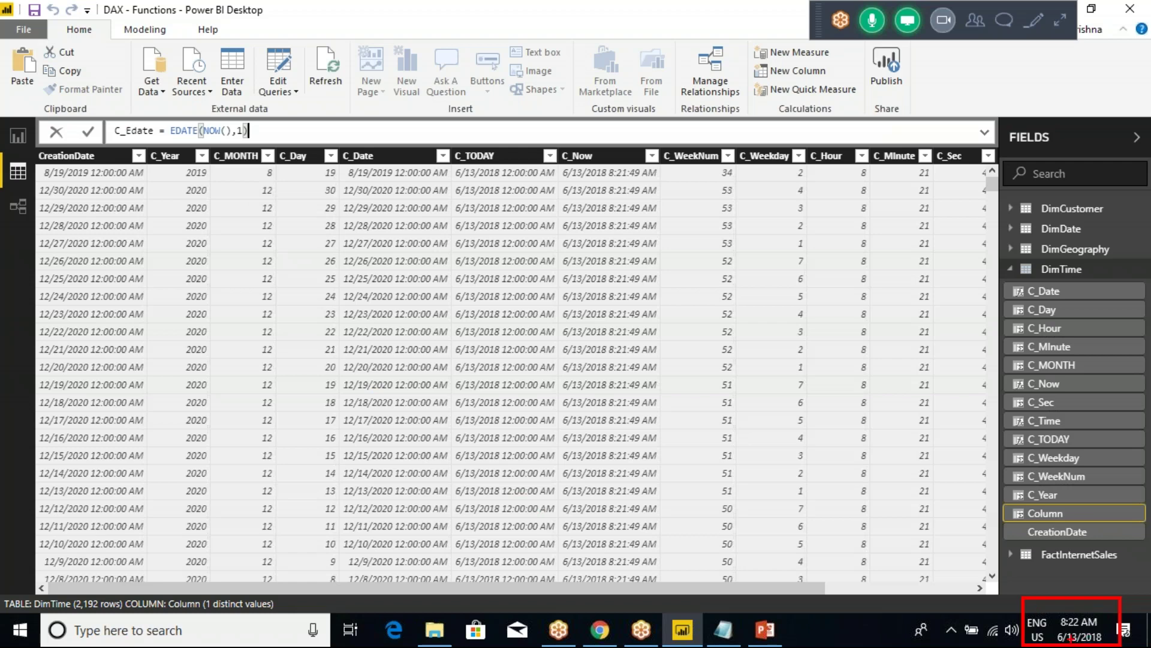
{"action": "key", "text": "Escape"}
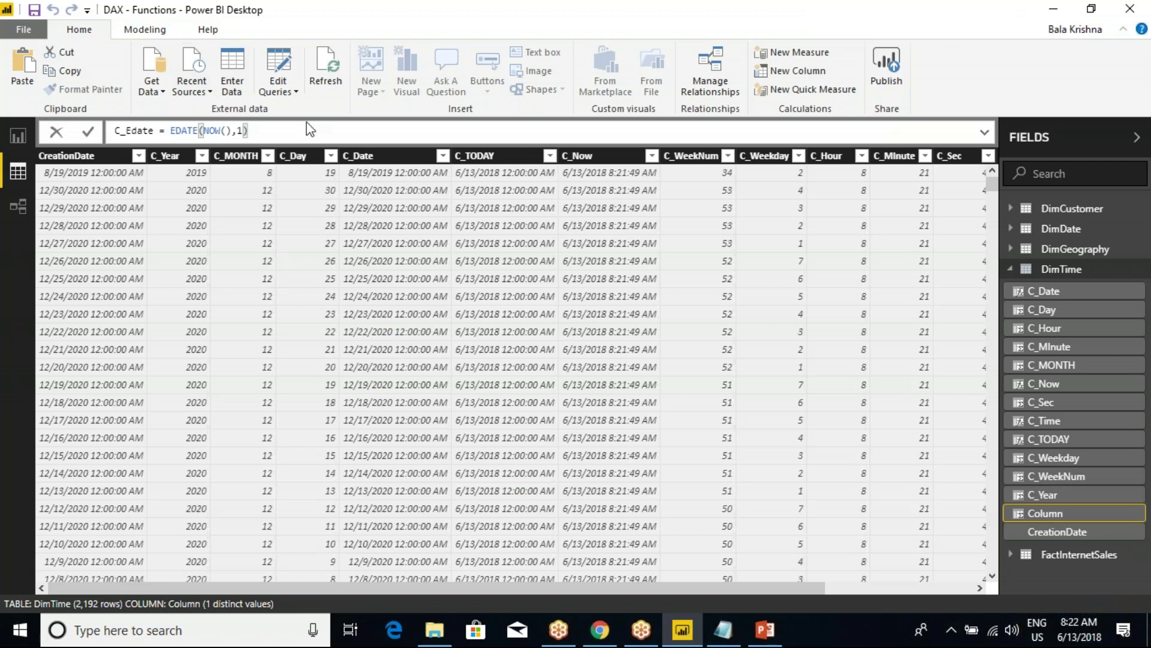
{"action": "key", "text": "Return"}
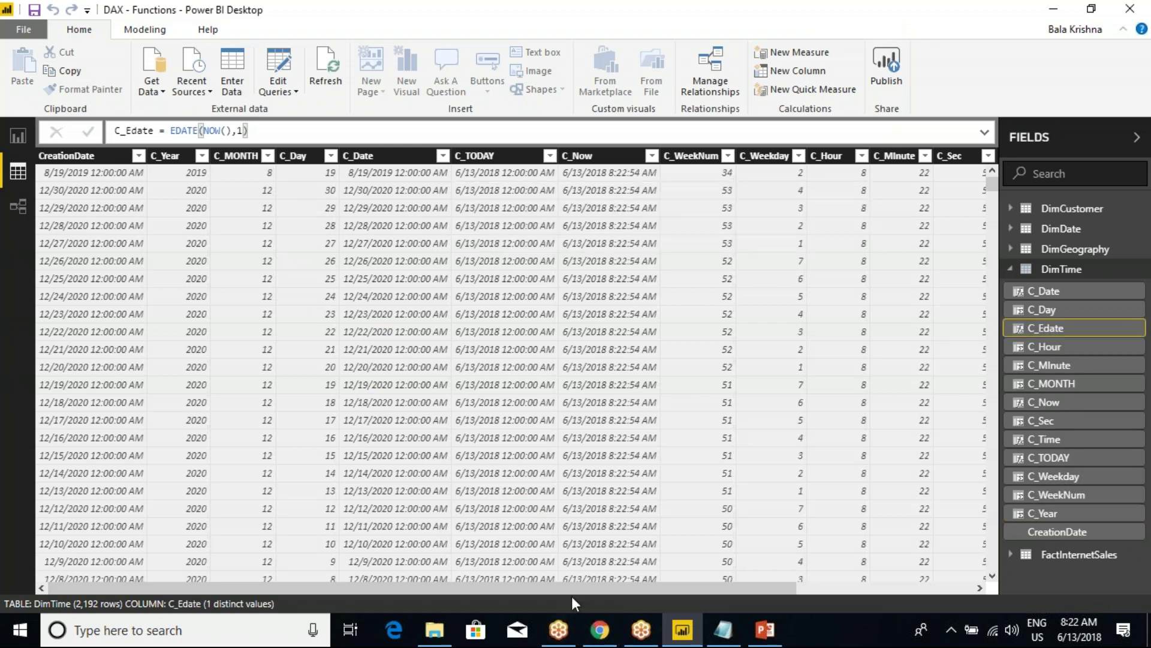
{"action": "left_click_drag", "start_coordinate": [584, 589], "coordinate": [889, 585]}
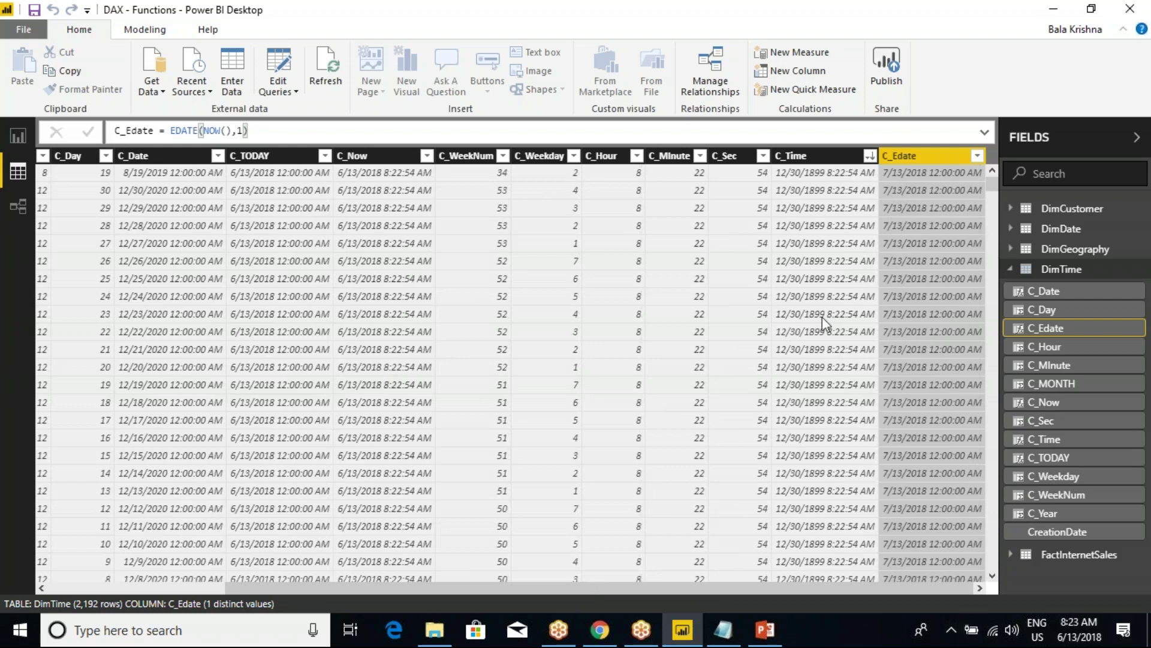
- Change the months argument in the C_Edate formula to -1 and commit it
{"action": "left_click", "coordinate": [241, 130]}
{"action": "key", "text": "BackSpace"}
{"action": "type", "text": "-1"}
{"action": "key", "text": "Return"}
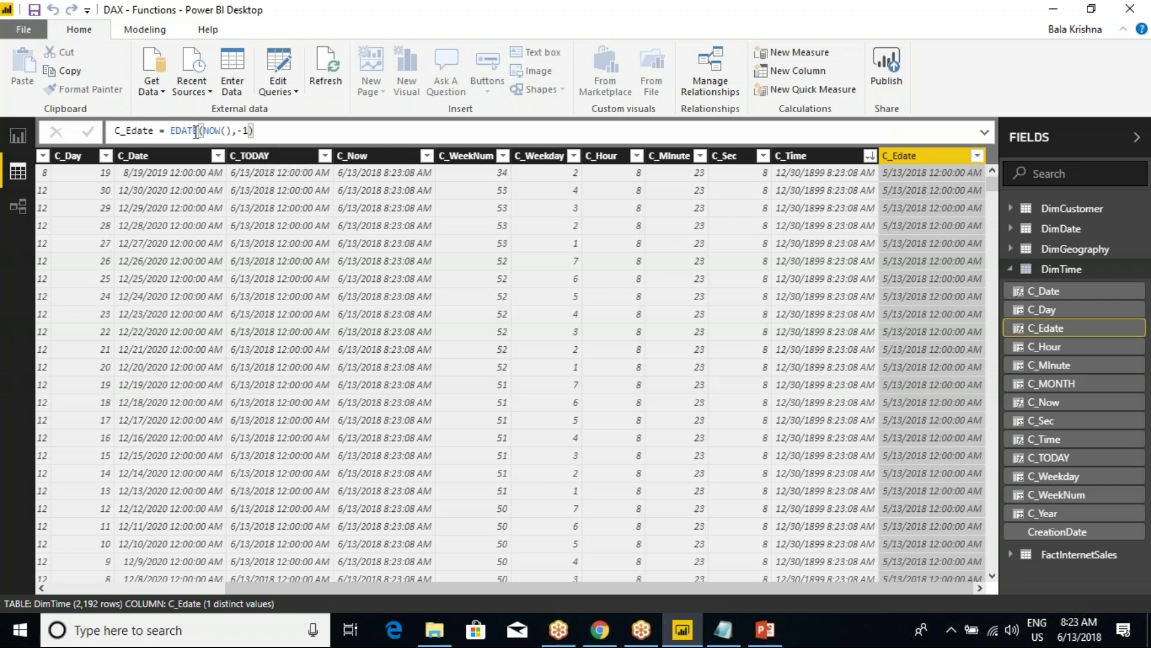
- Clear the months argument in the C_Edate formula and re-enter it as -1
{"action": "left_click", "coordinate": [241, 130]}
{"action": "key", "text": "BackSpace"}
{"action": "type", "text": "-"}
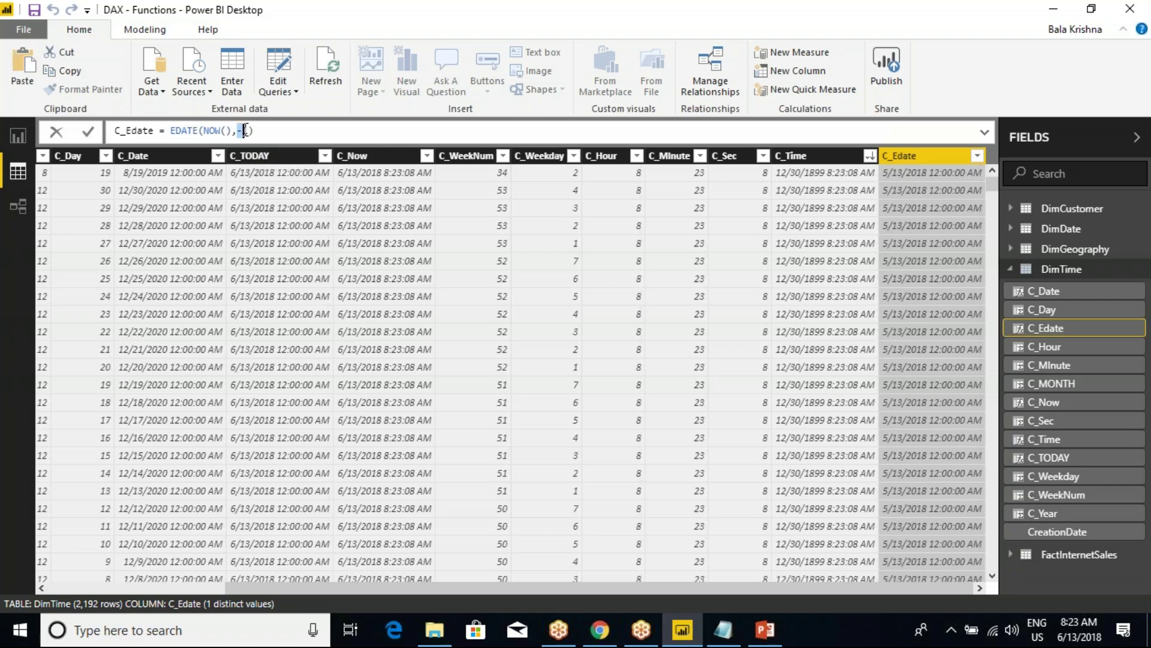
{"action": "left_click", "coordinate": [264, 130]}
{"action": "key", "text": "Left"}
{"action": "key", "text": "BackSpace"}
{"action": "key", "text": "BackSpace"}
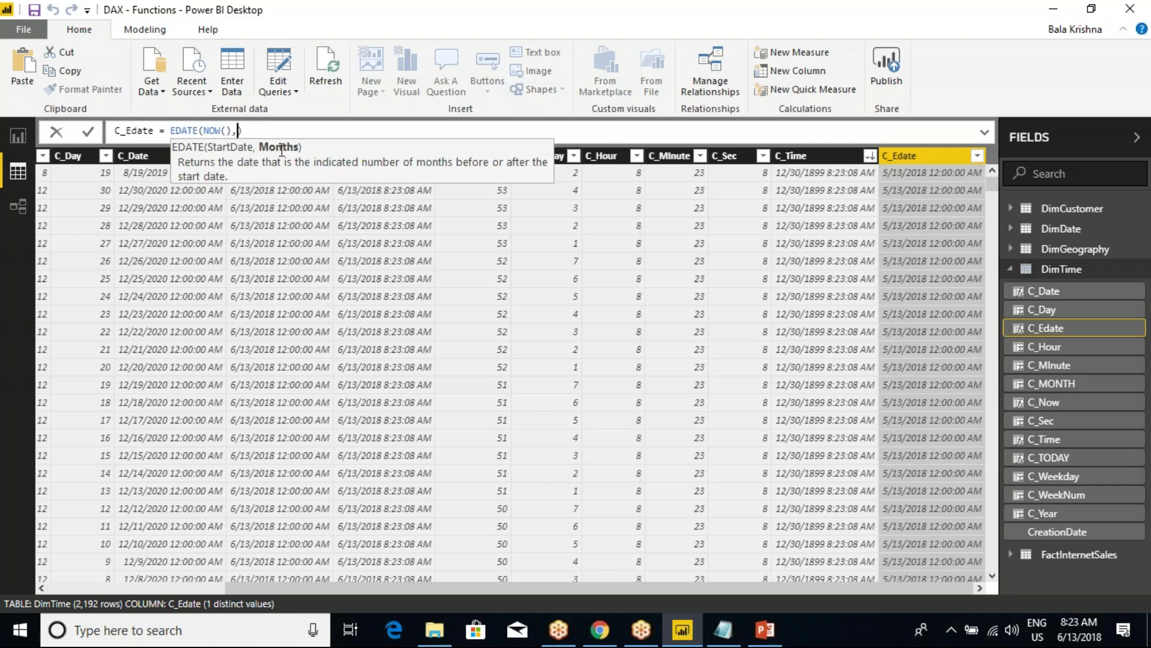
{"action": "type", "text": "-1"}
{"action": "key", "text": "Return"}
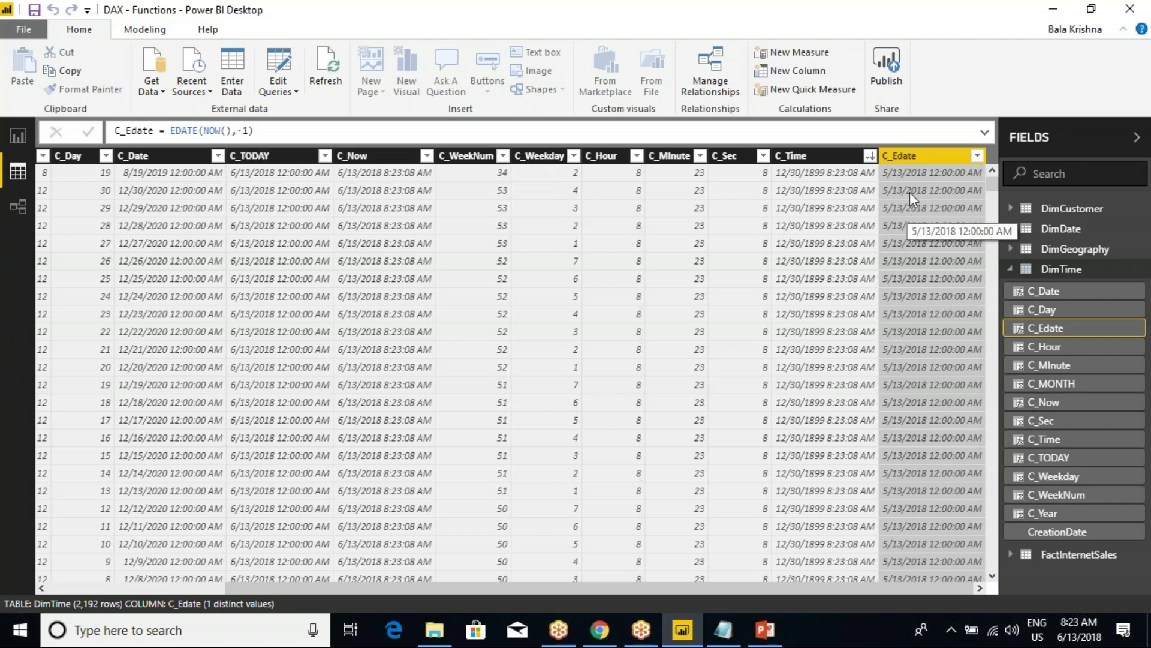
- Add another calculated column to DimTime and name it C_EOmonth
{"action": "right_click", "coordinate": [916, 162]}
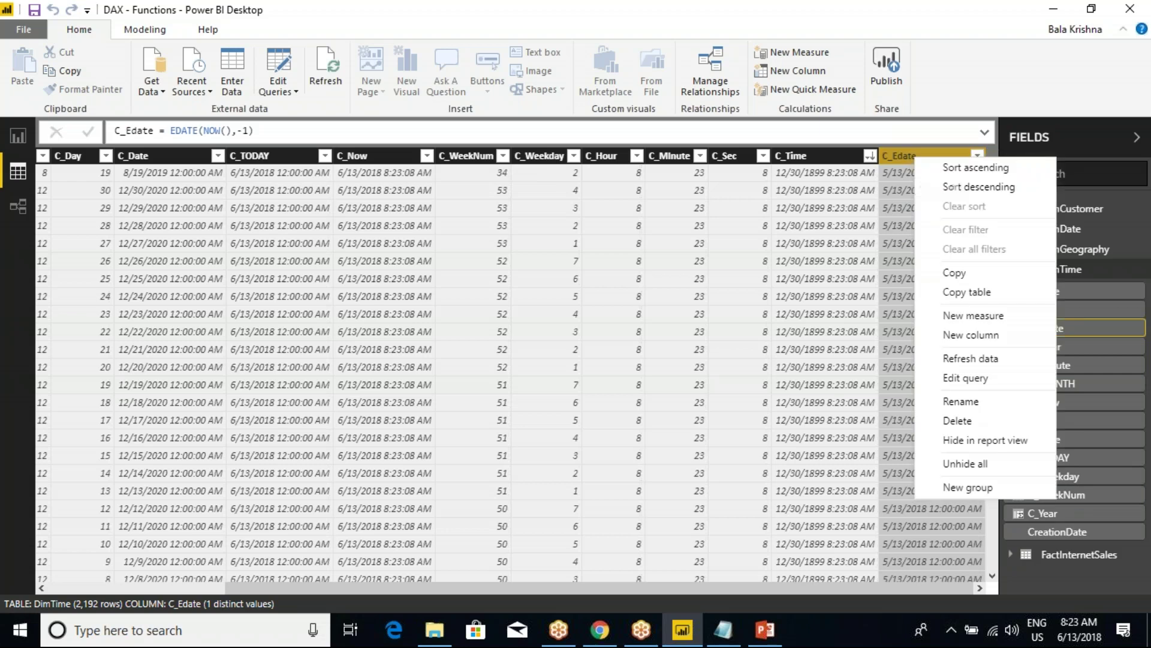
{"action": "left_click", "coordinate": [502, 236]}
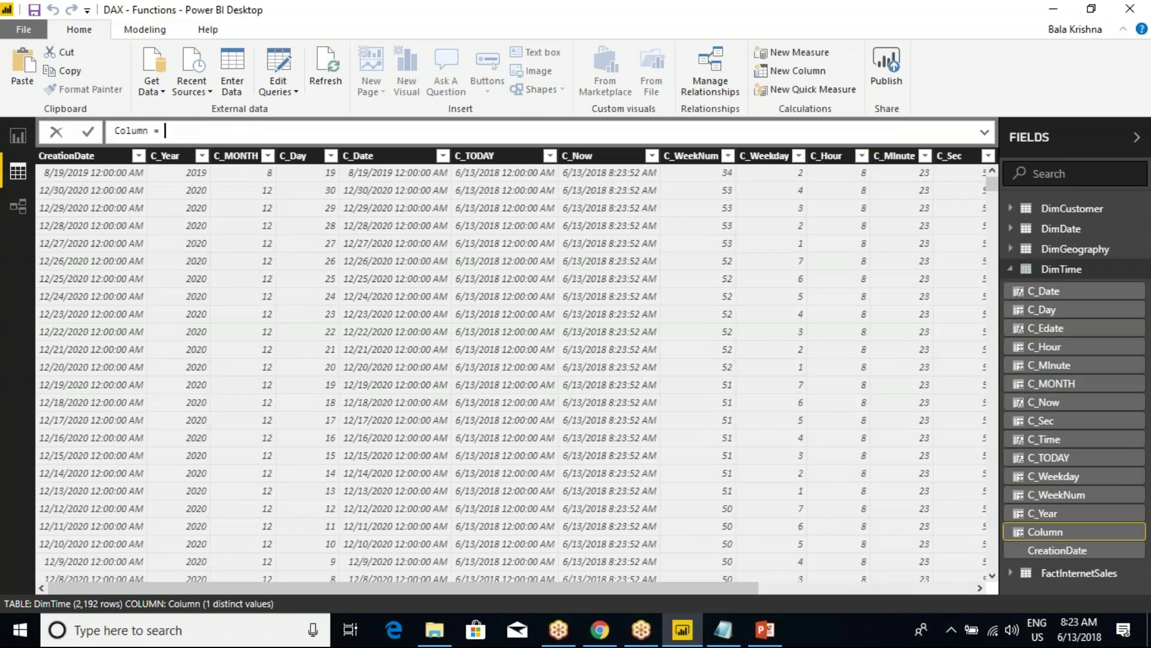
{"action": "type", "text": "C_EODate = eo"}
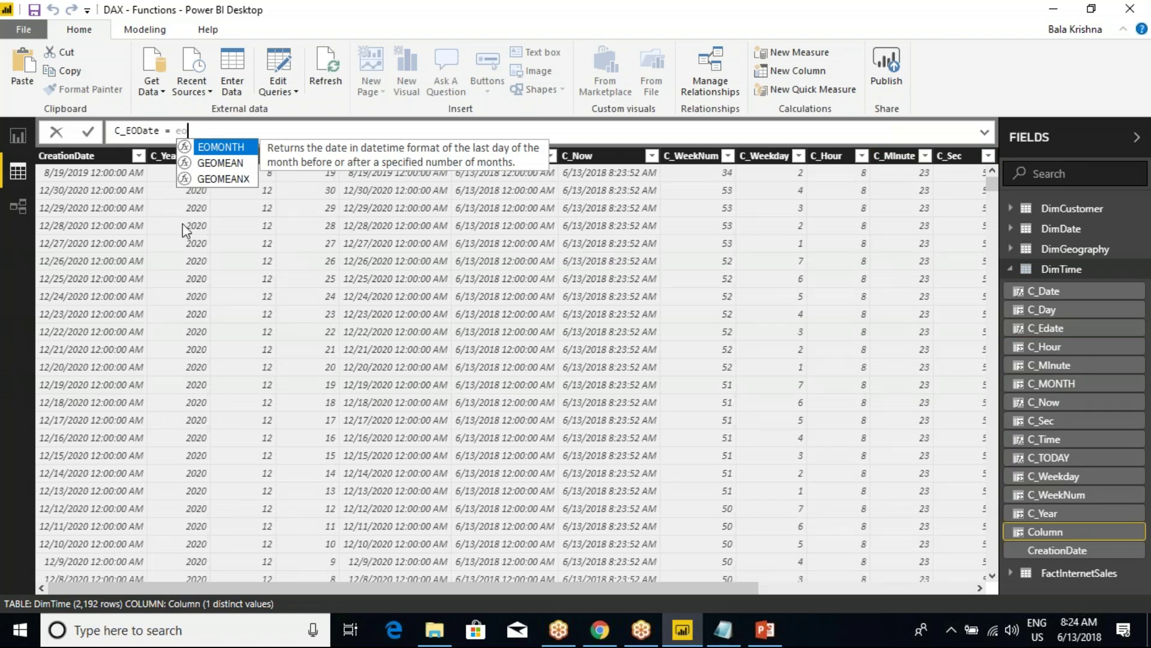
{"action": "left_click", "coordinate": [160, 131]}
{"action": "key", "text": "BackSpace"}
{"action": "key", "text": "BackSpace"}
{"action": "key", "text": "BackSpace"}
{"action": "key", "text": "BackSpace"}
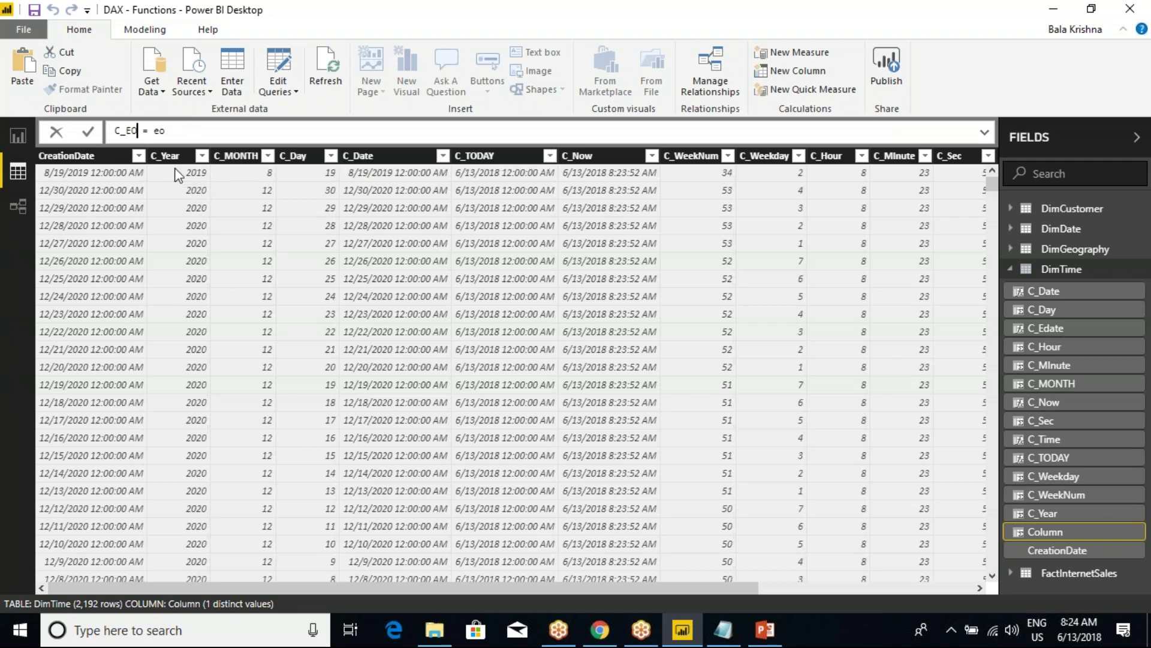
{"action": "type", "text": "month"}
- Define C_EOmonth as EOMONTH(NOW(),1), commit the formula, and view the new column beside C_Edate
{"action": "key", "text": "End"}
{"action": "key", "text": "BackSpace"}
{"action": "key", "text": "BackSpace"}
{"action": "type", "text": "eomo"}
{"action": "key", "text": "Tab"}
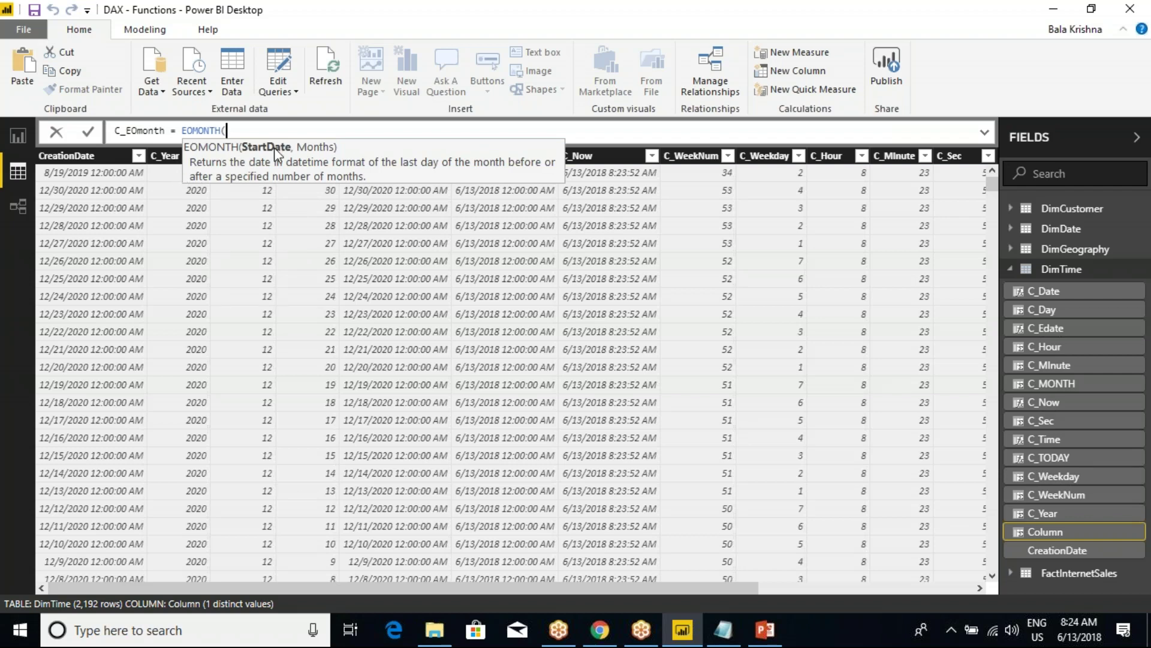
{"action": "type", "text": "now"}
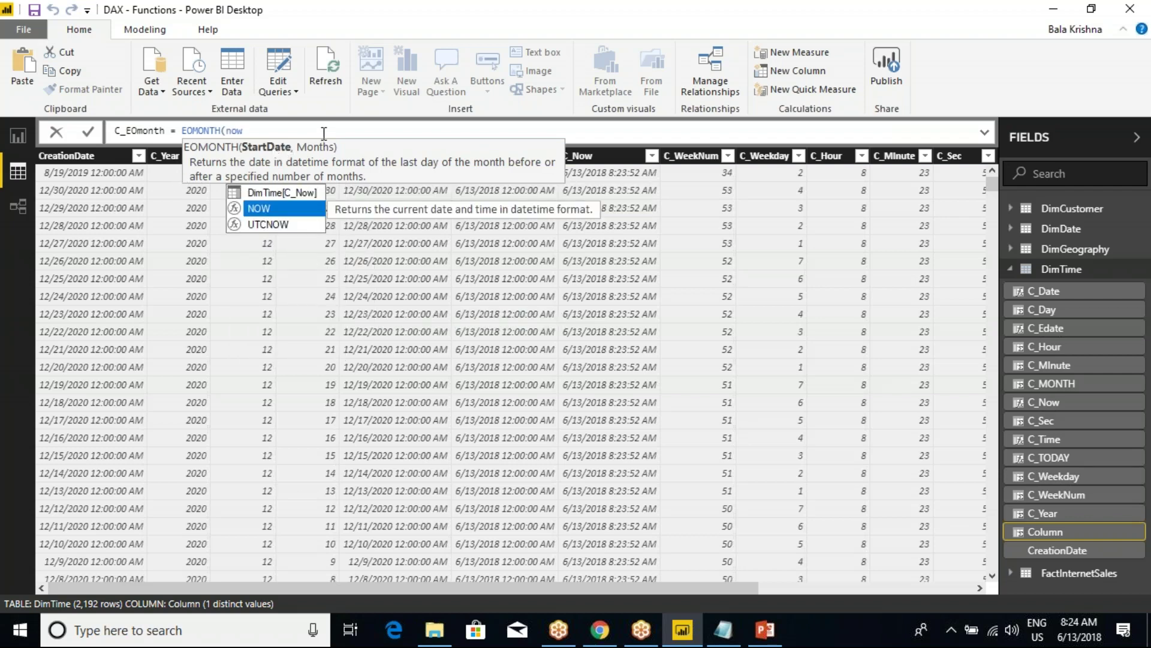
{"action": "key", "text": "Tab"}
{"action": "type", "text": "),1"}
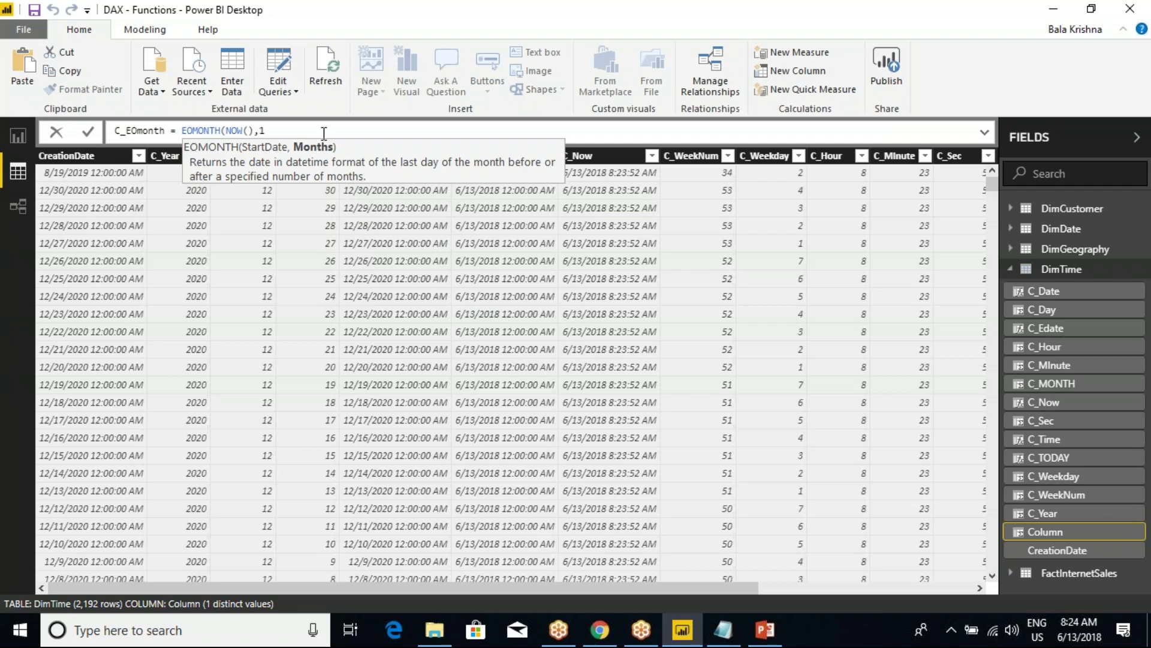
{"action": "type", "text": ")"}
{"action": "key", "text": "Return"}
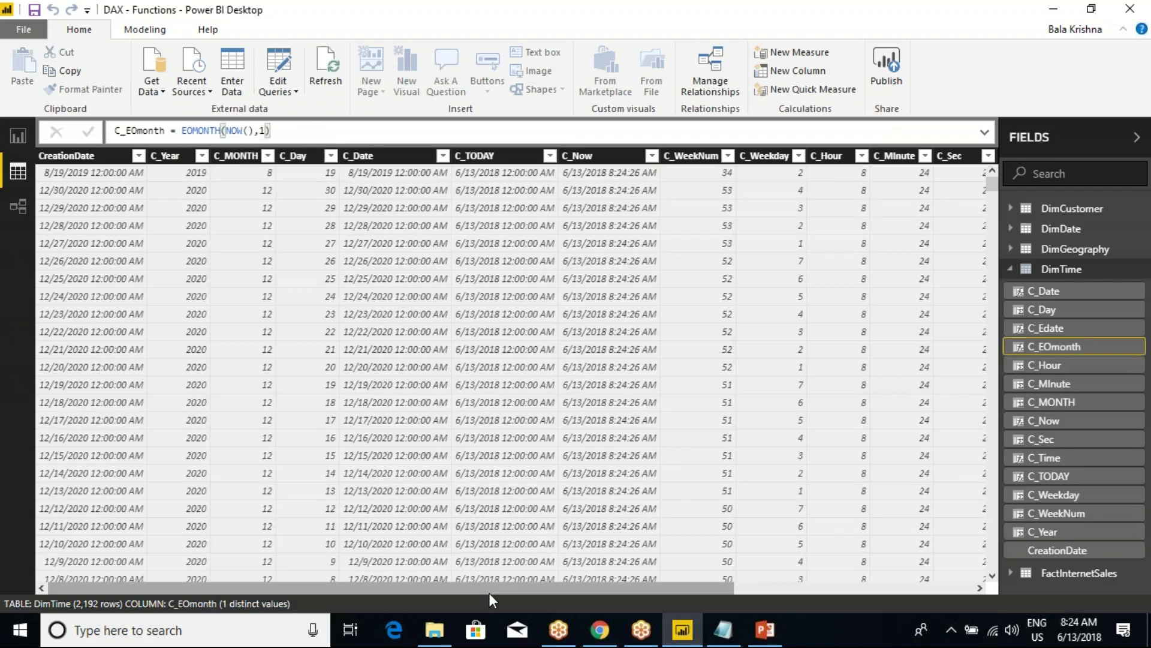
{"action": "left_click_drag", "start_coordinate": [488, 592], "coordinate": [822, 585]}
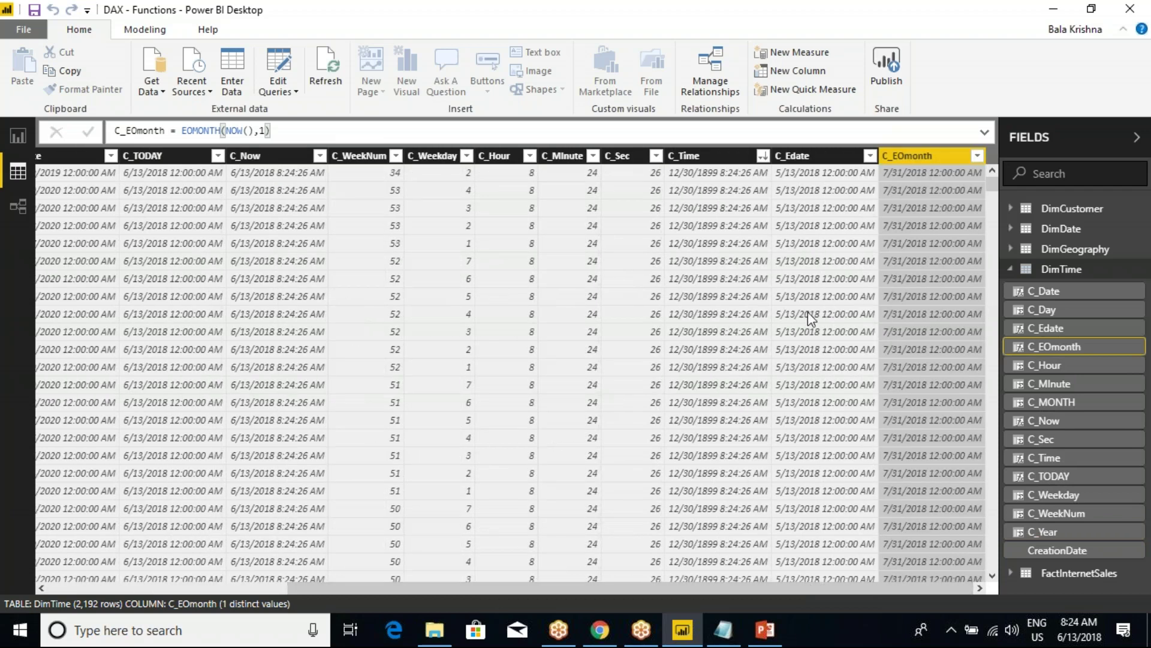
- Set the months argument of the C_Edate formula to 1 and view its values beside C_EOmonth
{"action": "left_click", "coordinate": [800, 157]}
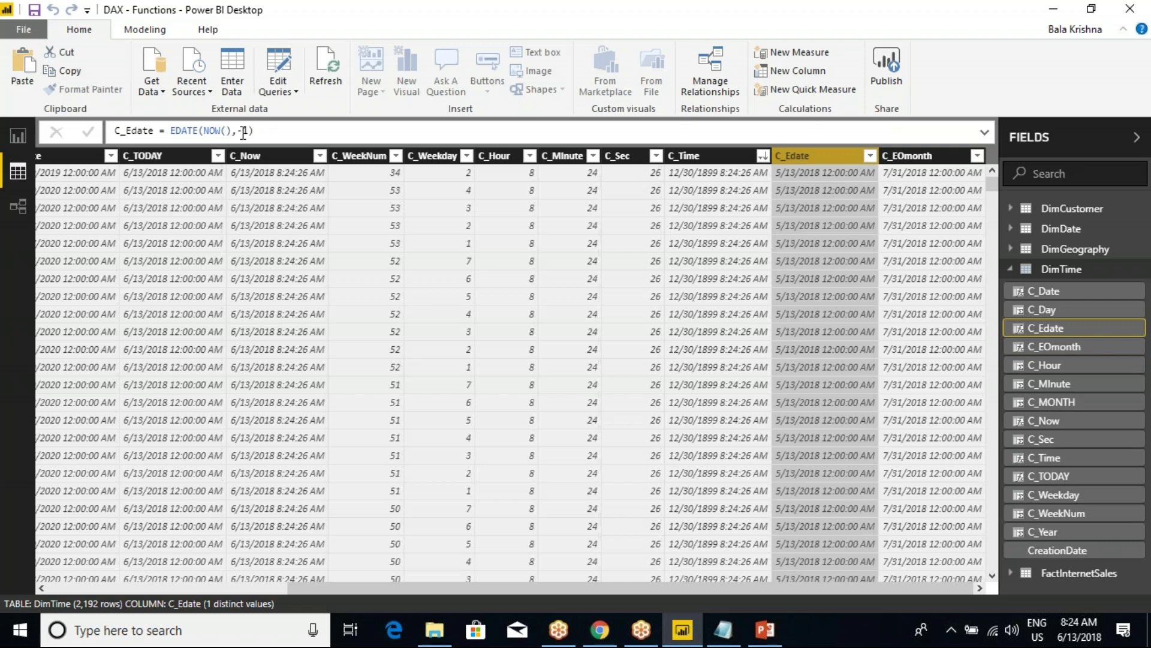
{"action": "key", "text": "Return"}
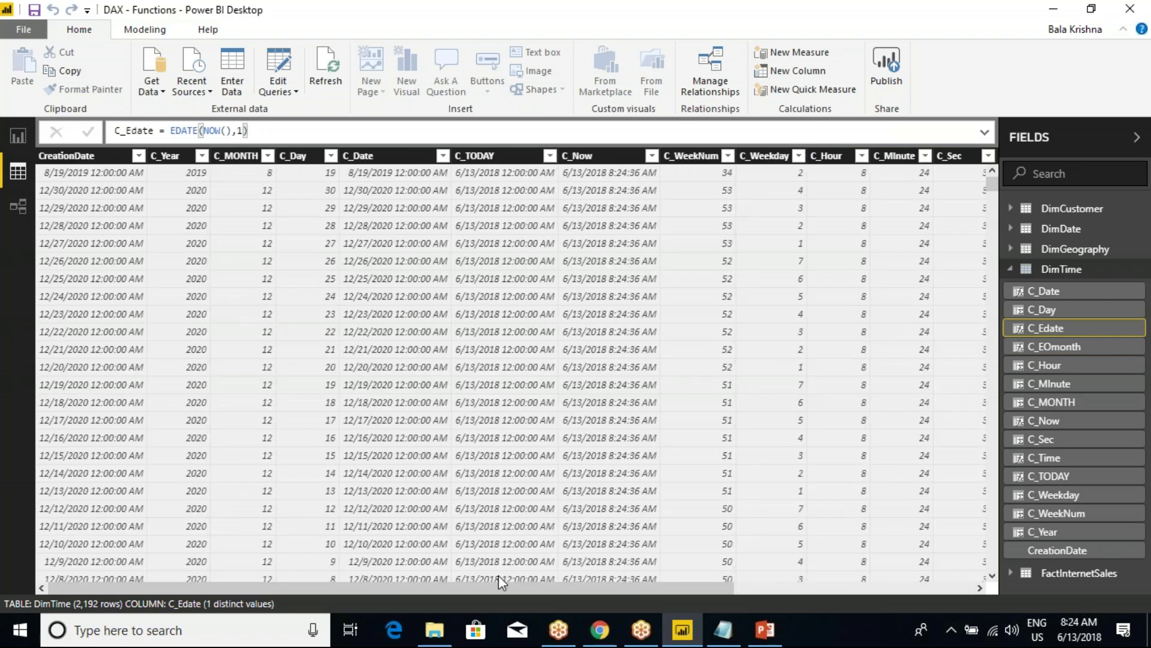
{"action": "left_click_drag", "start_coordinate": [495, 586], "coordinate": [900, 570]}
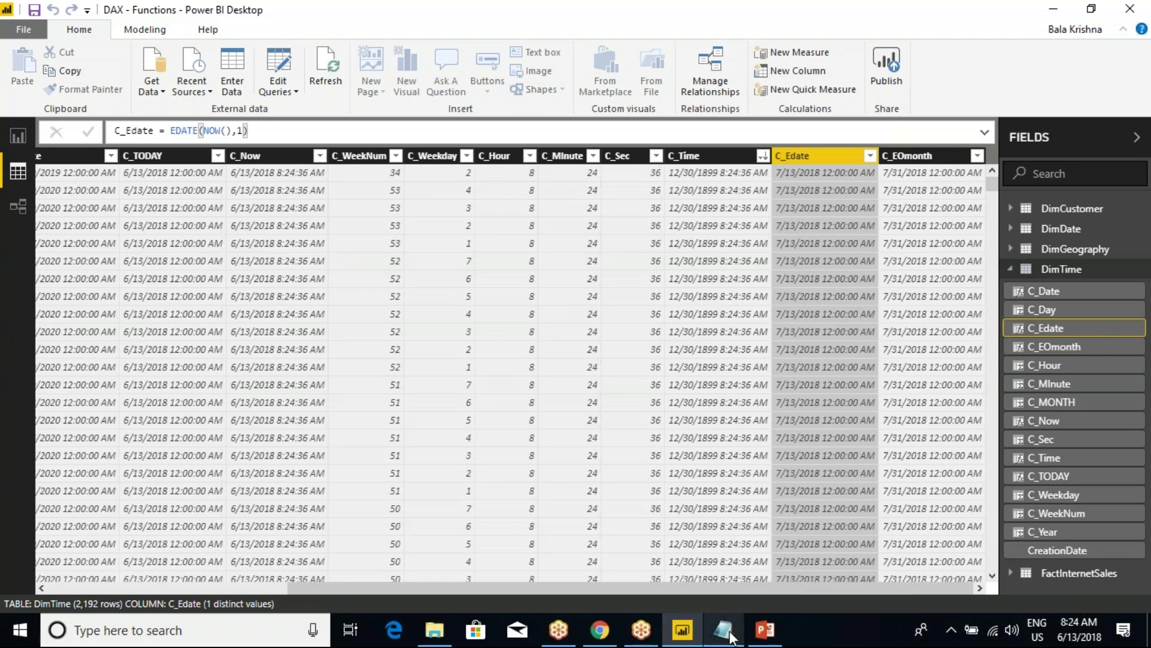
- Switch to PowerPoint to check the function list, and return to Power BI Desktop to compare the C_Edate and C_EOmonth formulas and dates
{"action": "left_click", "coordinate": [765, 630]}
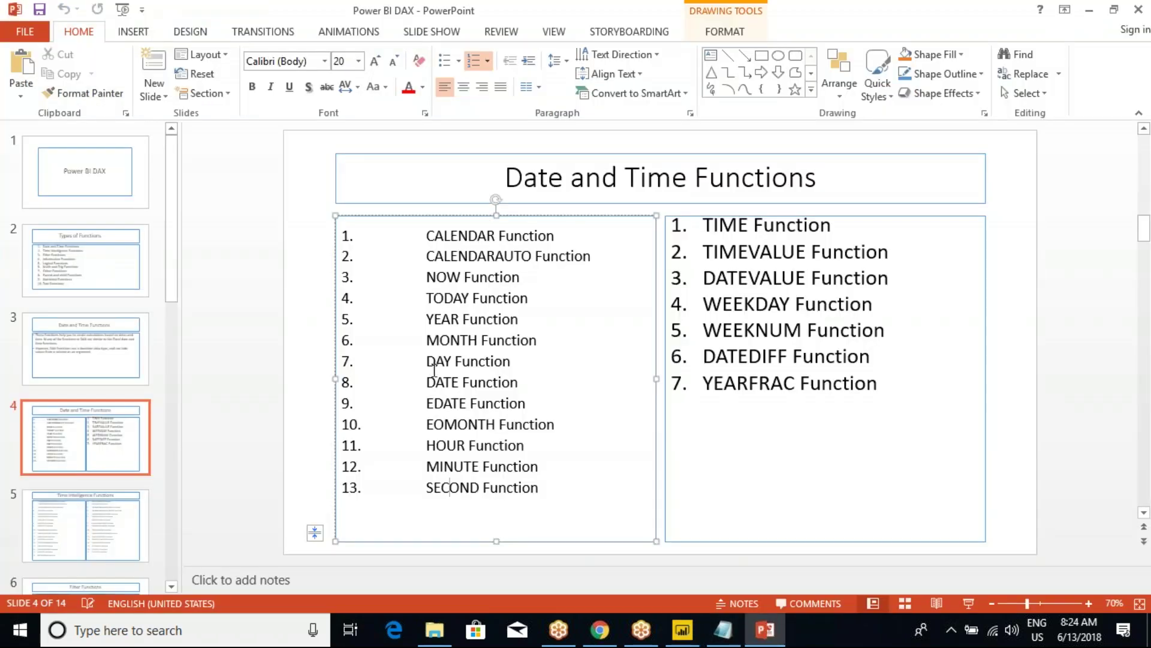
{"action": "key", "text": "alt+Tab"}
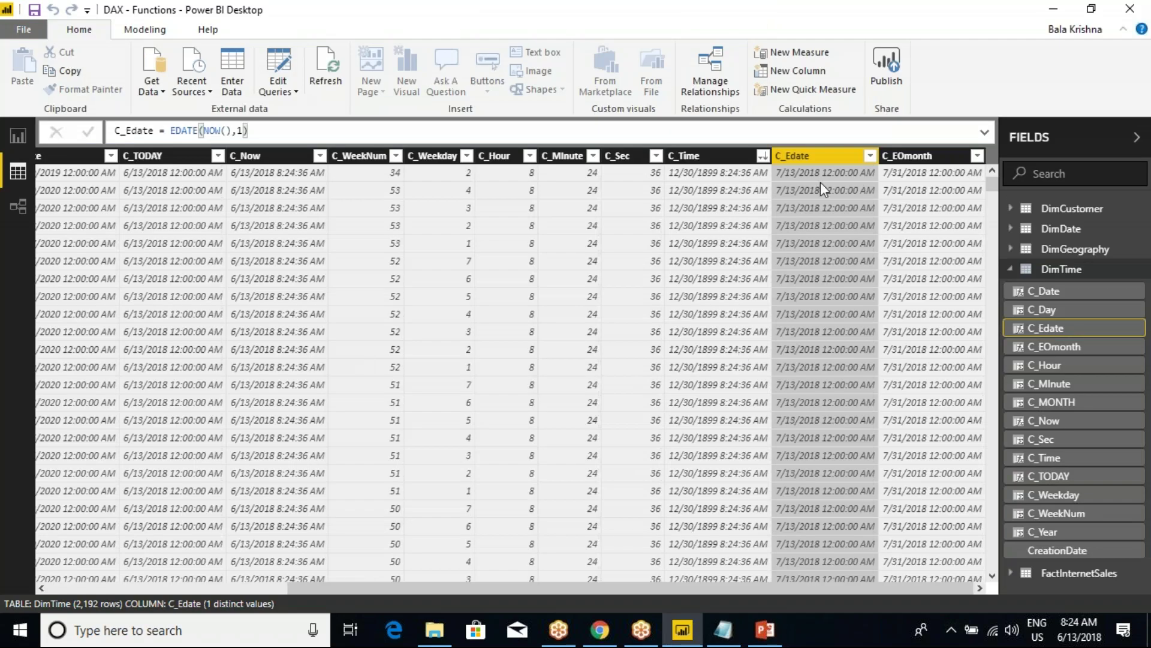
{"action": "double_click", "coordinate": [173, 130]}
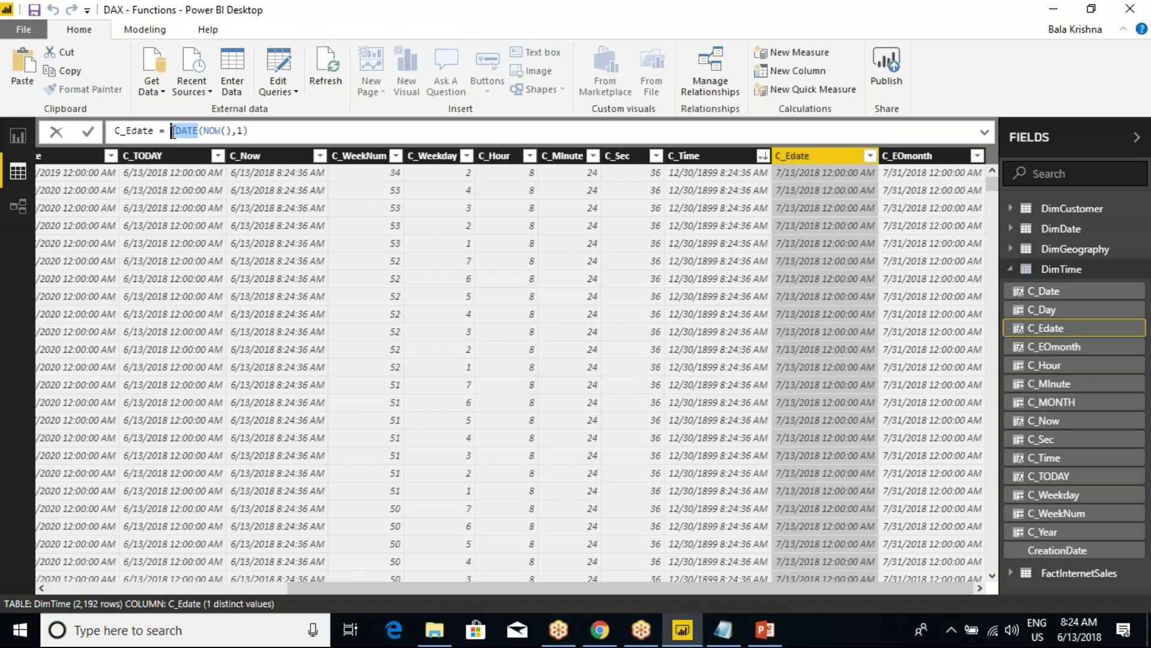
{"action": "left_click", "coordinate": [254, 131]}
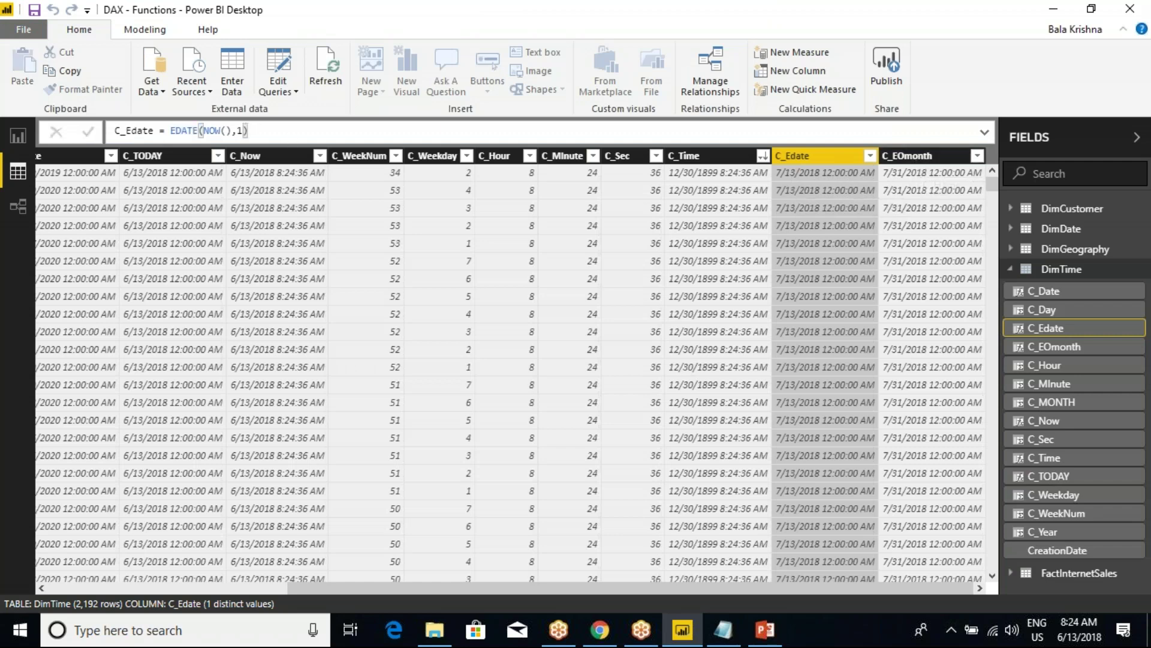
{"action": "left_click", "coordinate": [912, 159]}
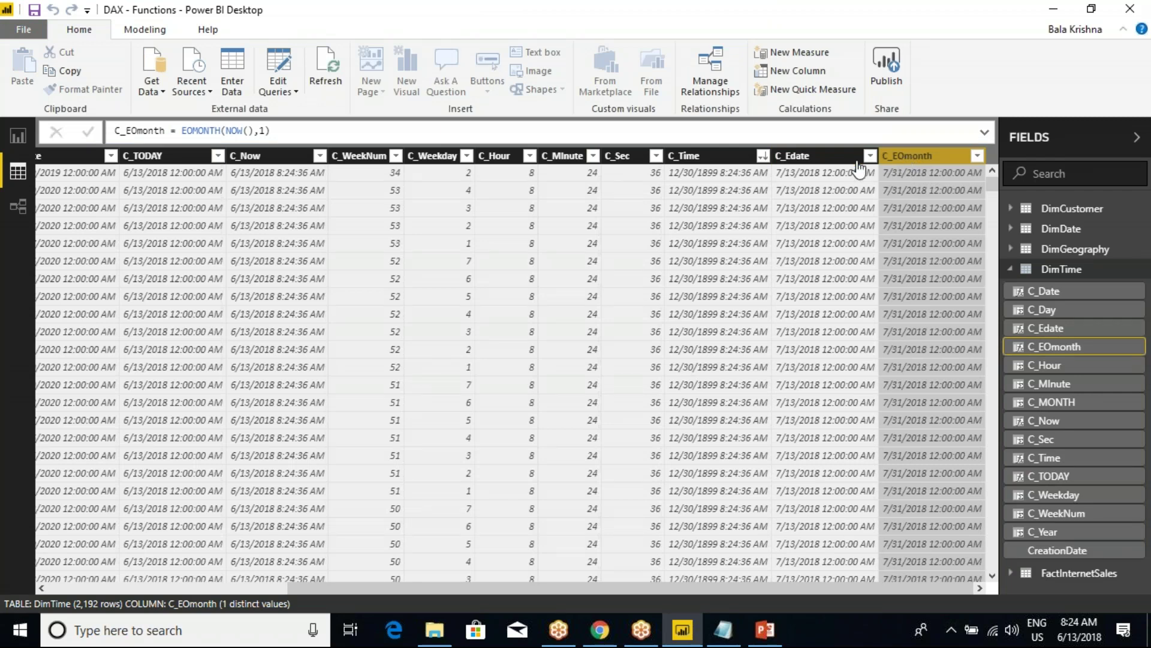
{"action": "left_click", "coordinate": [804, 163]}
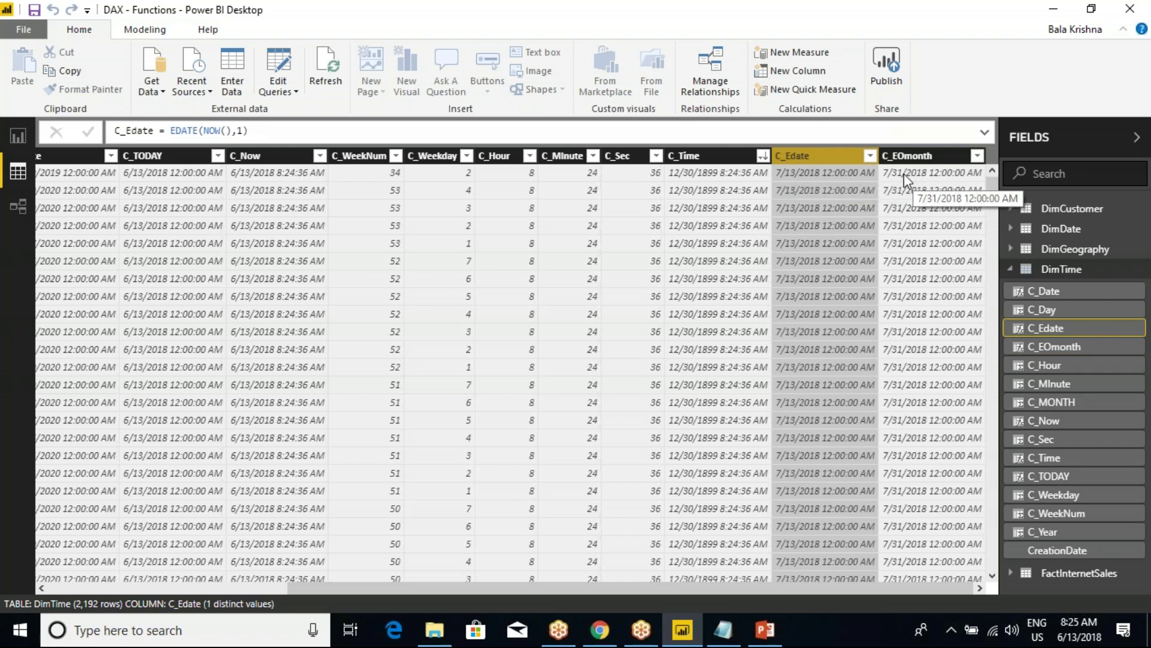
- Set the months argument of the C_Edate formula to -4, commit it, and view the column's dates beside C_EOmonth
{"action": "left_click", "coordinate": [244, 130]}
{"action": "key", "text": "BackSpace"}
{"action": "type", "text": "-"}
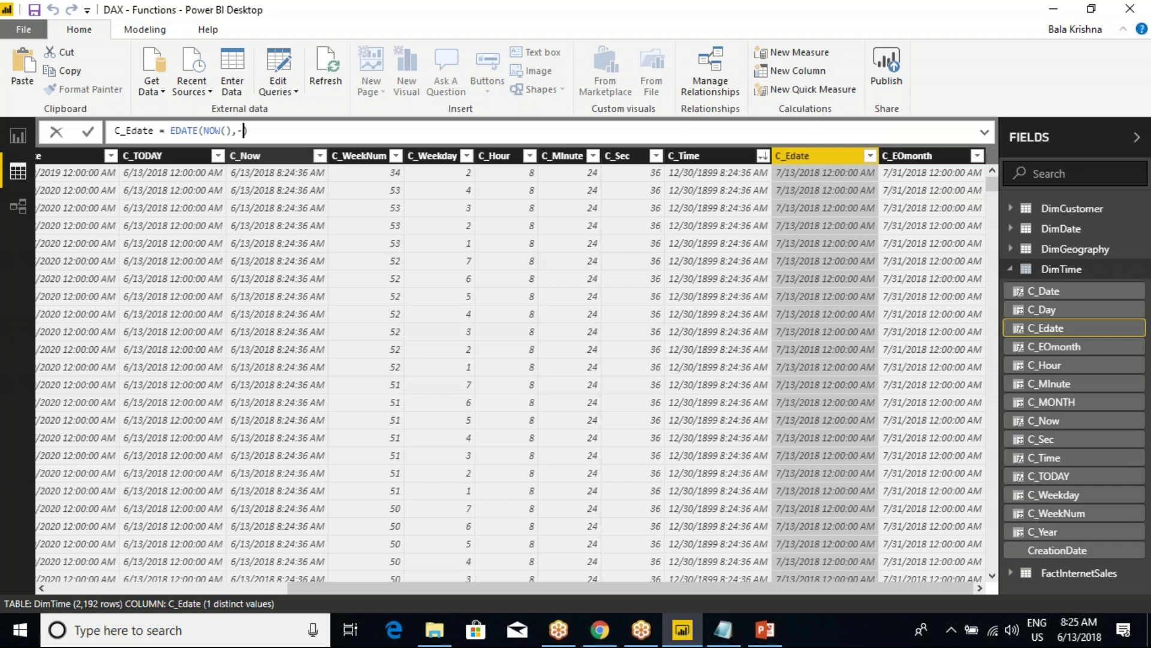
{"action": "type", "text": "4"}
{"action": "key", "text": "Return"}
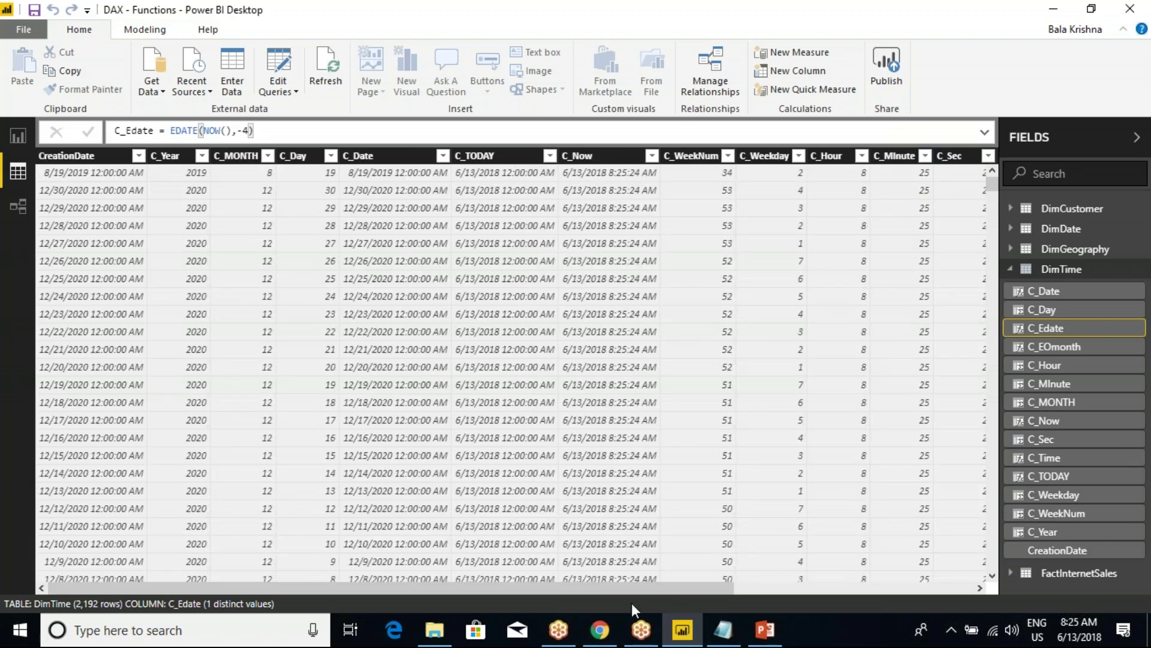
{"action": "left_click_drag", "start_coordinate": [570, 592], "coordinate": [854, 567]}
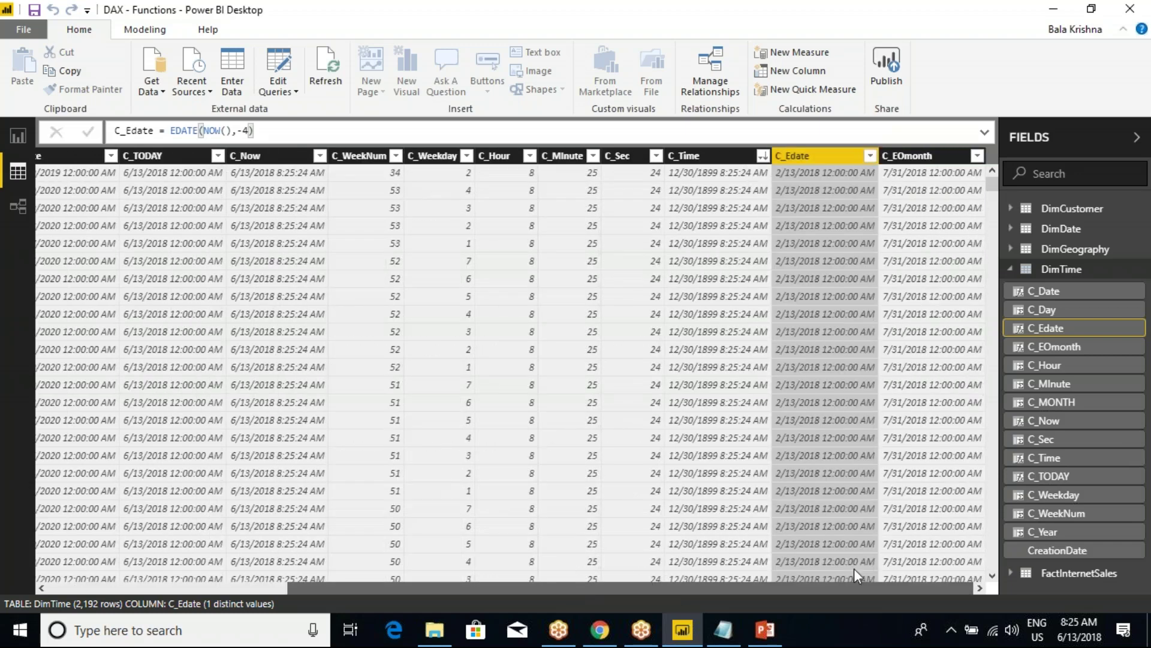
- Set the months argument of the C_EOmonth formula to -4, commit it, and view its dates beside C_Edate
{"action": "left_click", "coordinate": [901, 156]}
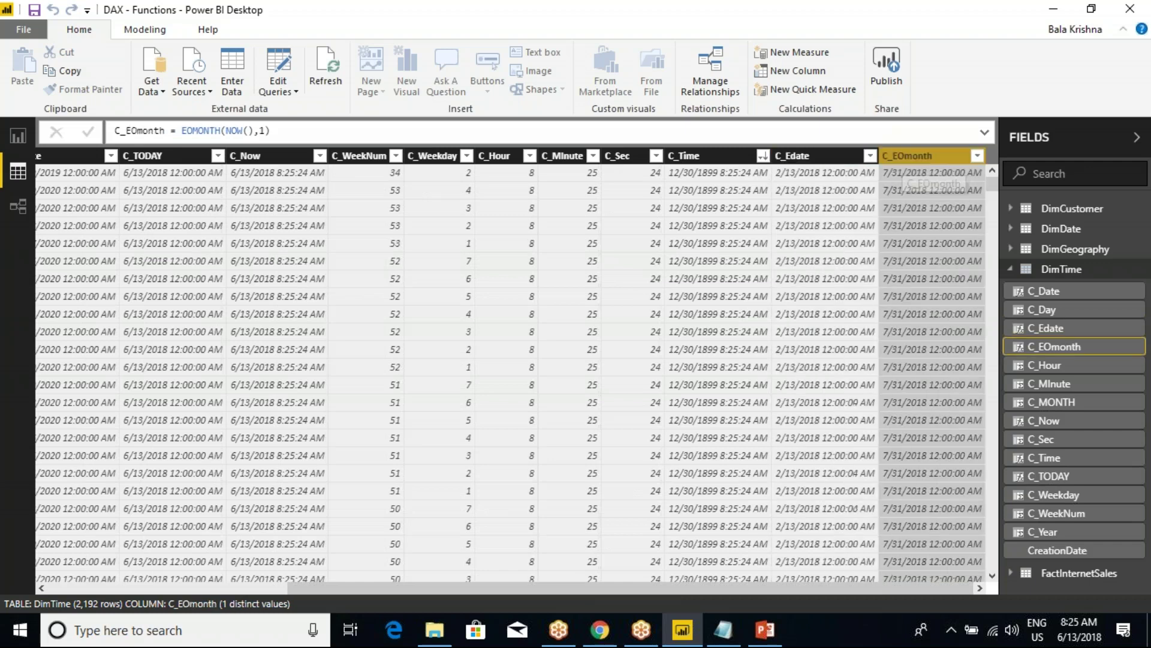
{"action": "left_click", "coordinate": [262, 132]}
{"action": "key", "text": "Delete"}
{"action": "type", "text": "-"}
{"action": "type", "text": "4"}
{"action": "key", "text": "Return"}
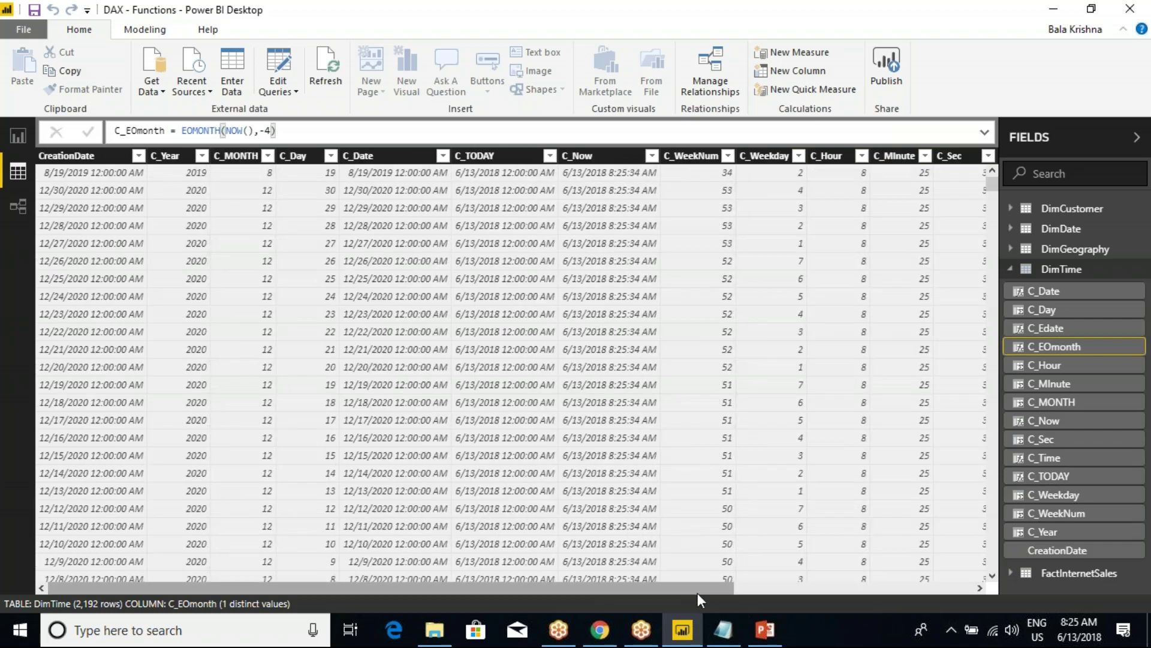
{"action": "left_click_drag", "start_coordinate": [793, 593], "coordinate": [933, 576]}
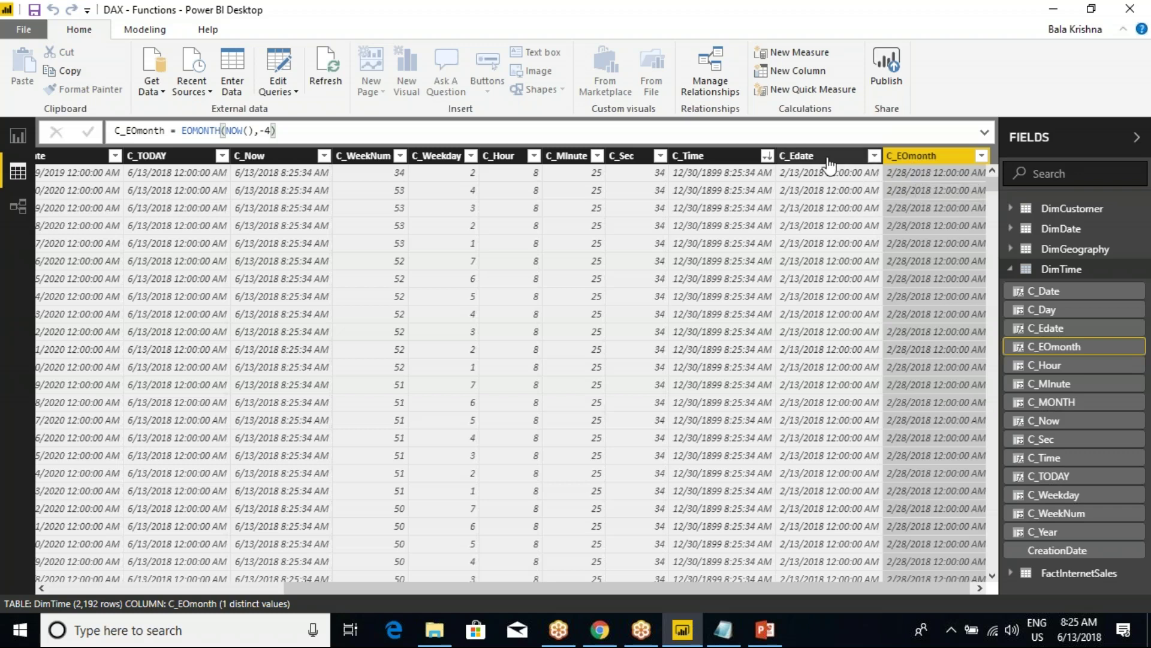
- Set the months argument of the C_EOmonth formula to 0, commit it, and view the column's dates
{"action": "left_click", "coordinate": [272, 130]}
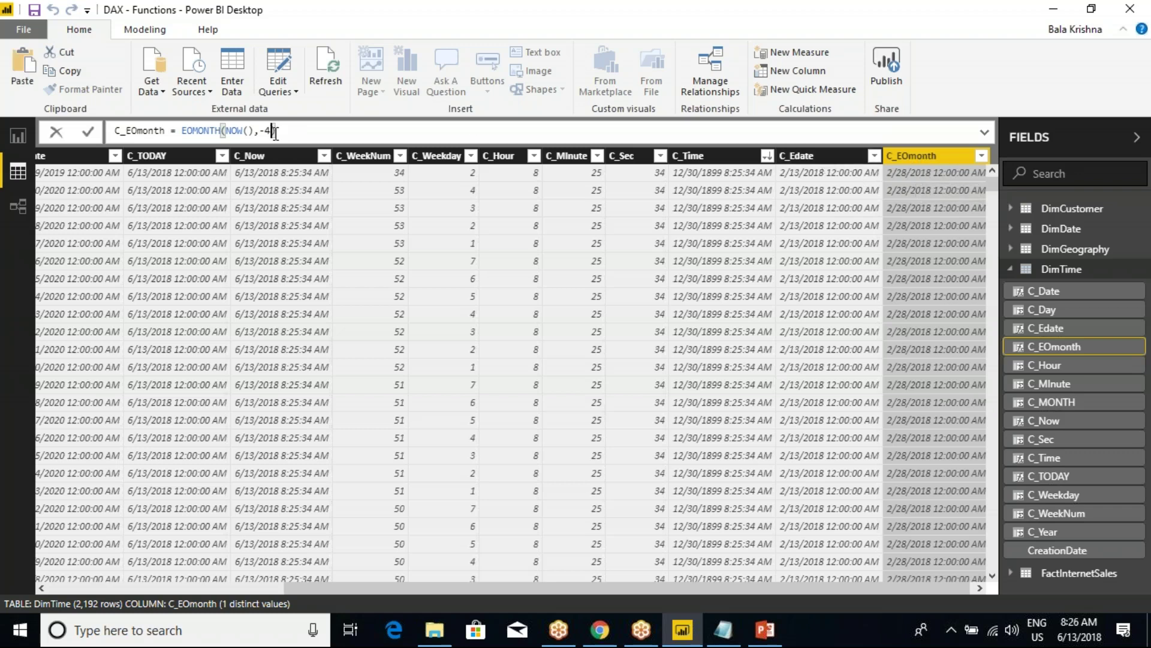
{"action": "key", "text": "BackSpace"}
{"action": "key", "text": "BackSpace"}
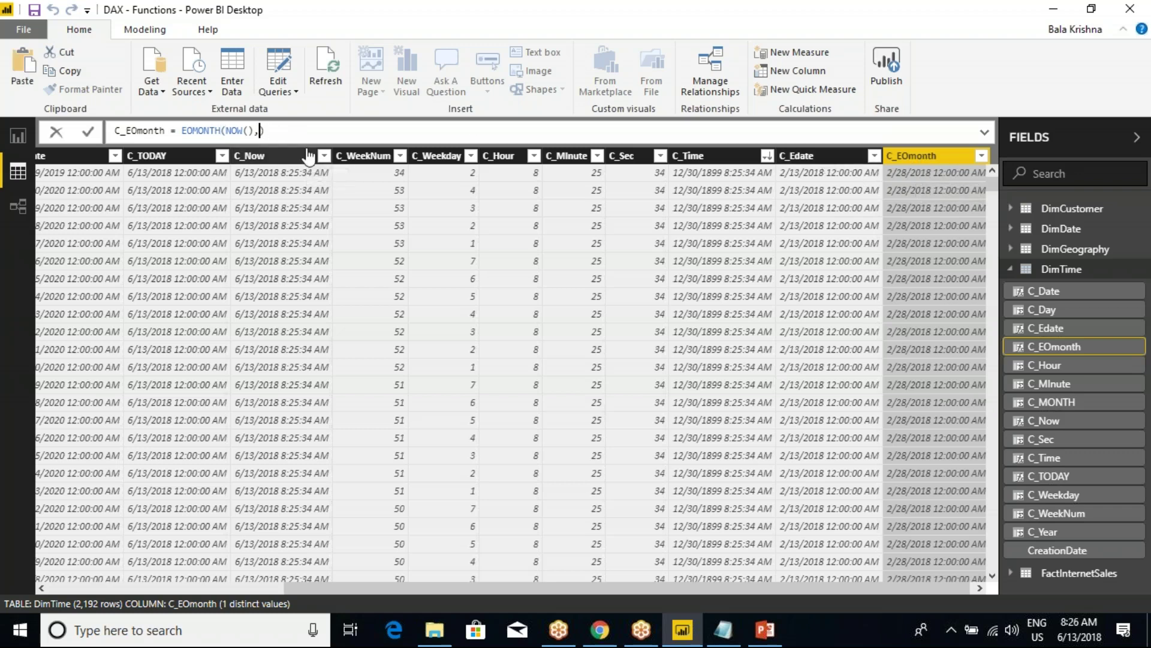
{"action": "type", "text": "0"}
{"action": "key", "text": "Return"}
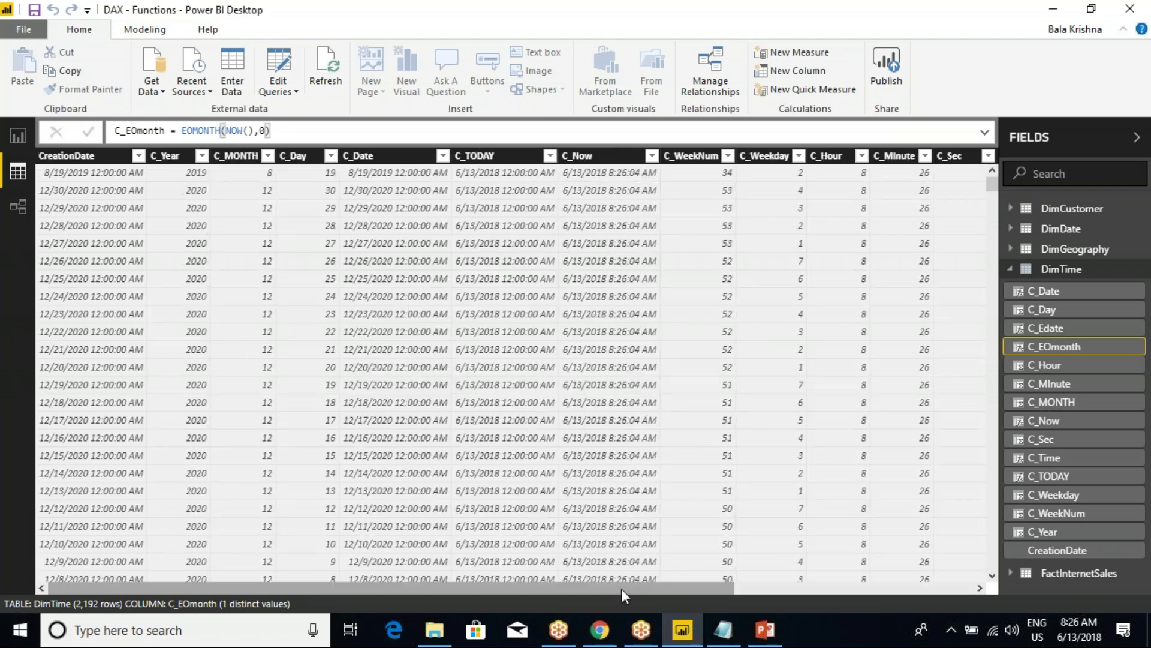
{"action": "left_click_drag", "start_coordinate": [682, 589], "coordinate": [885, 587]}
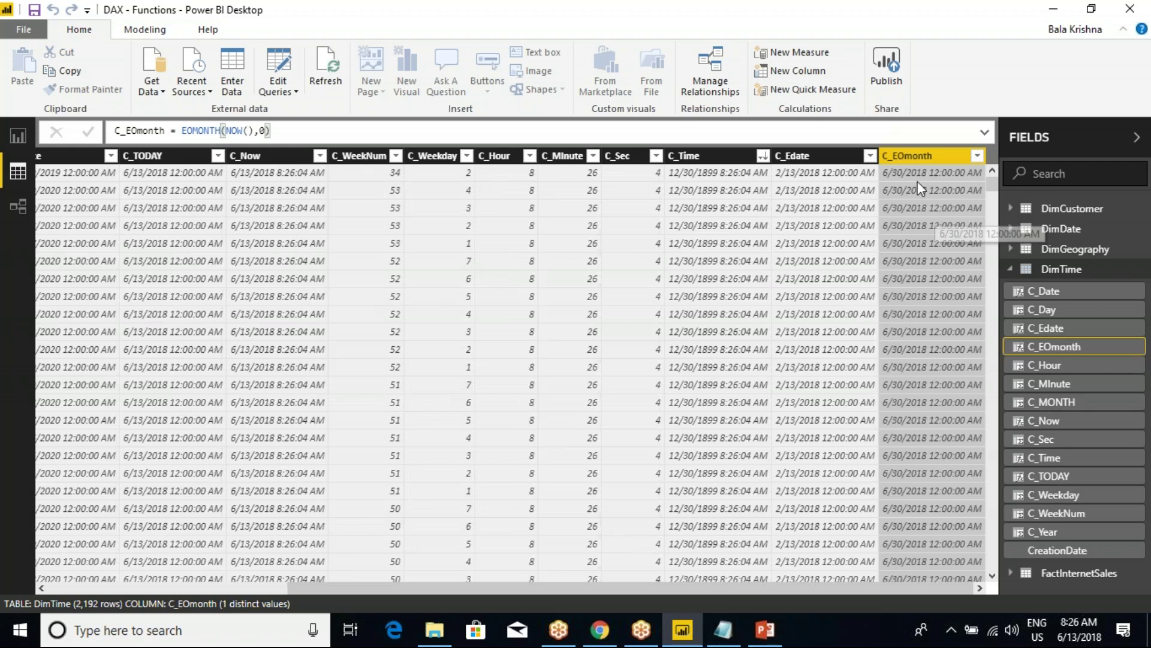
- Set the months argument of the C_Edate formula to 0, commit it, and compare its dates with C_EOmonth
{"action": "left_click", "coordinate": [784, 159]}
{"action": "left_click", "coordinate": [249, 131]}
{"action": "key", "text": "BackSpace"}
{"action": "key", "text": "BackSpace"}
{"action": "type", "text": "0"}
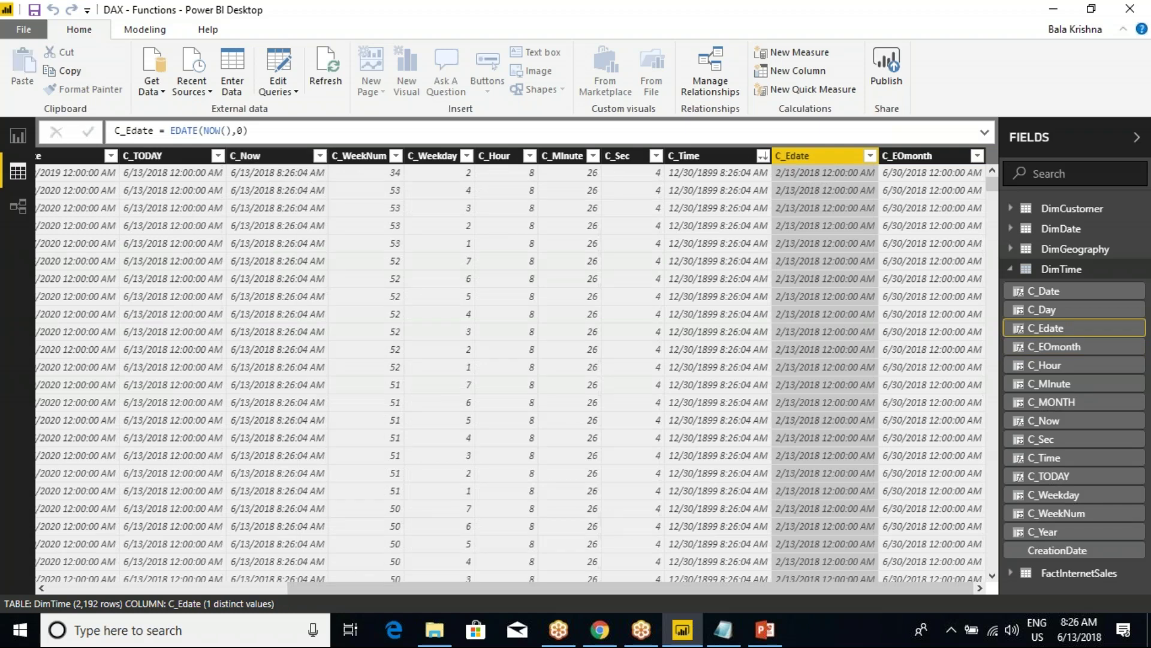
{"action": "key", "text": "Return"}
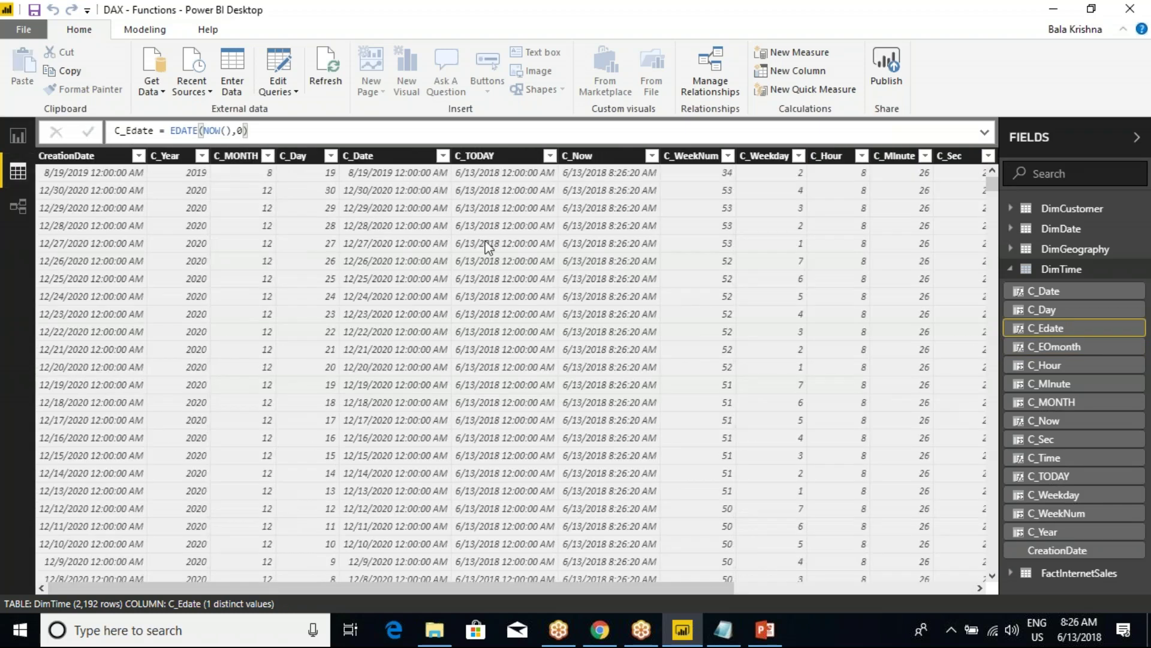
{"action": "left_click_drag", "start_coordinate": [358, 589], "coordinate": [793, 585]}
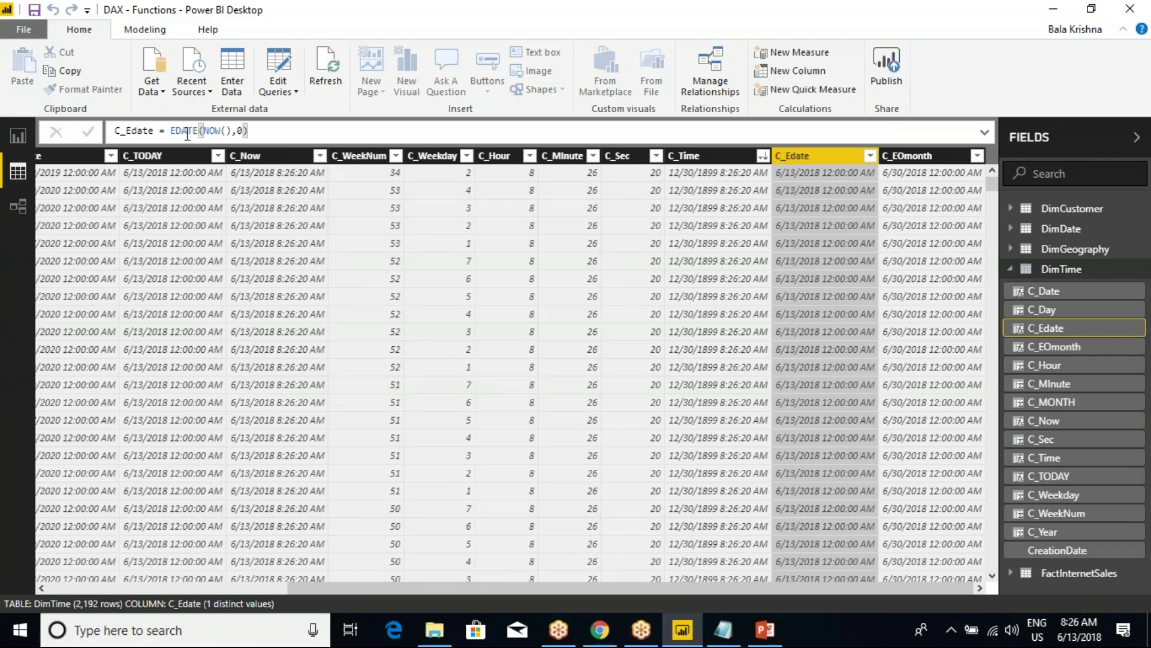
{"action": "left_click", "coordinate": [313, 130]}
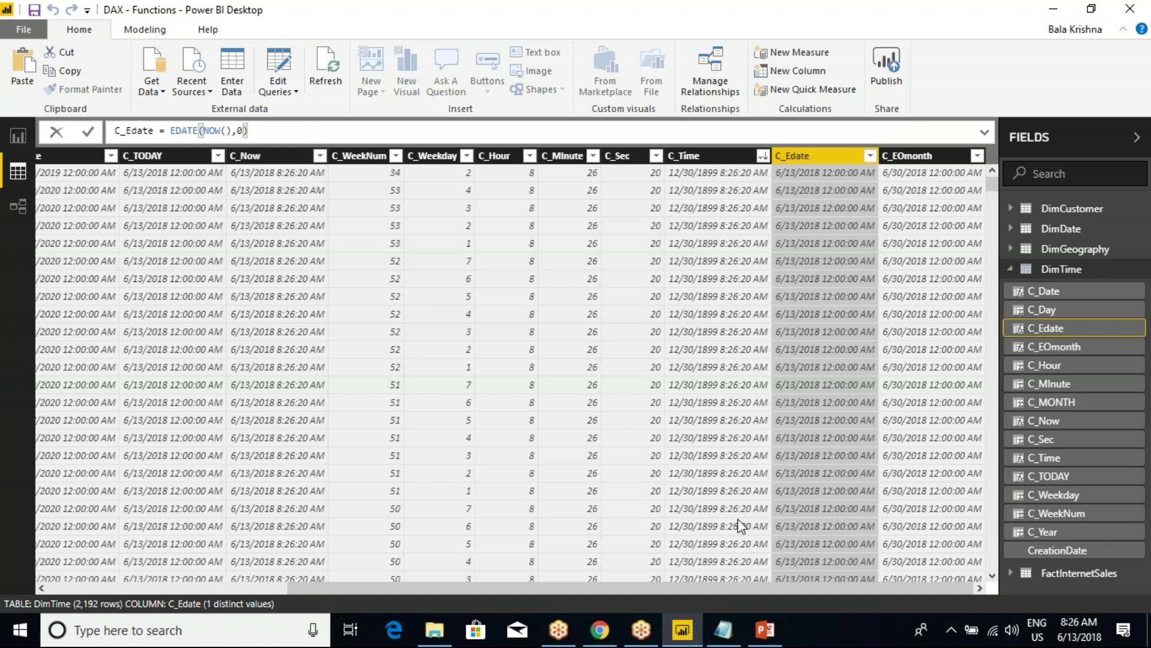
- Switch to the Class Notes in Notepad and add EDATE and EOMONTH on separate lines below the HOUR, MINUTE, SECOND and TIME entry
{"action": "left_click", "coordinate": [727, 635]}
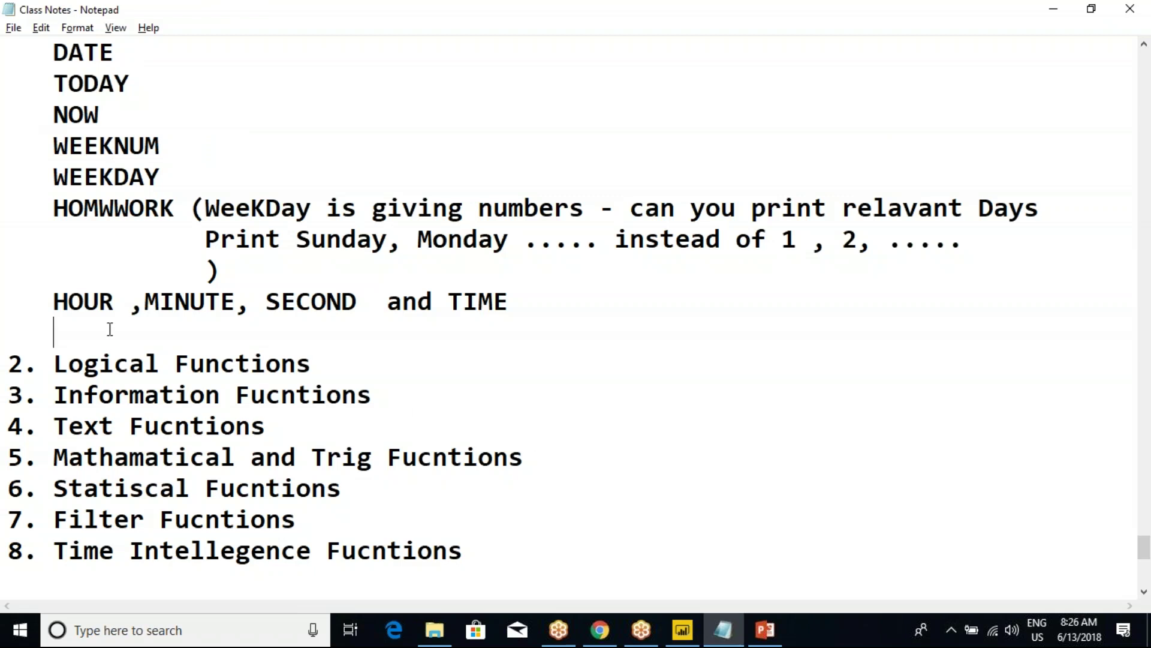
{"action": "type", "text": "EDATE"}
{"action": "key", "text": "Return"}
{"action": "type", "text": "E"}
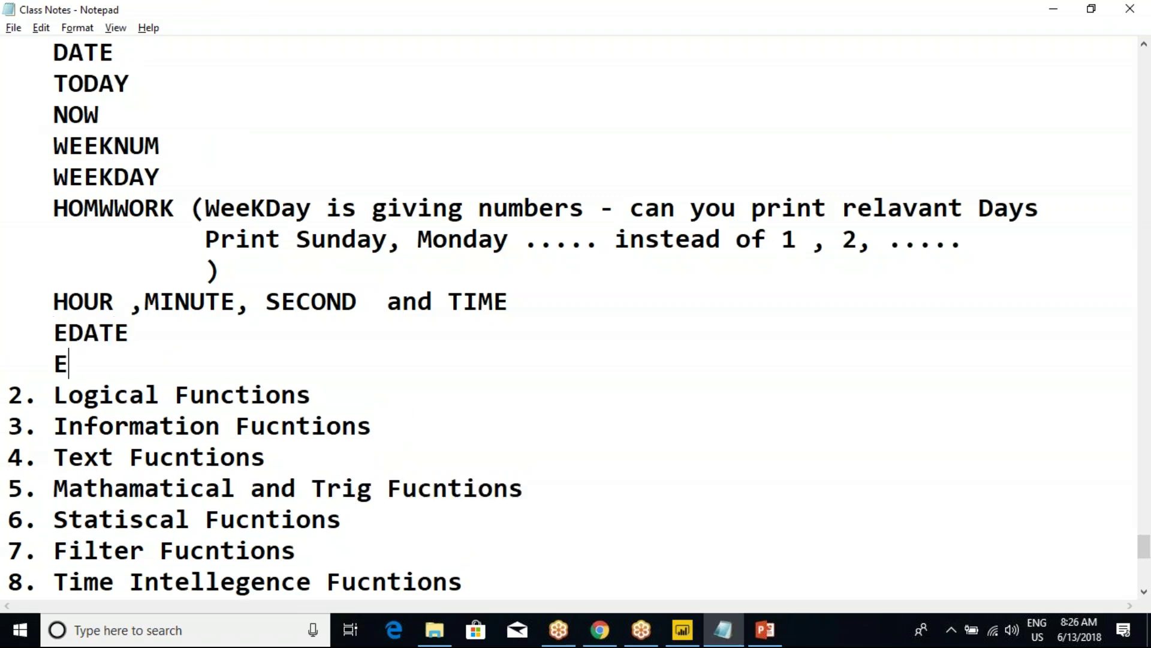
{"action": "type", "text": "OMONTH"}
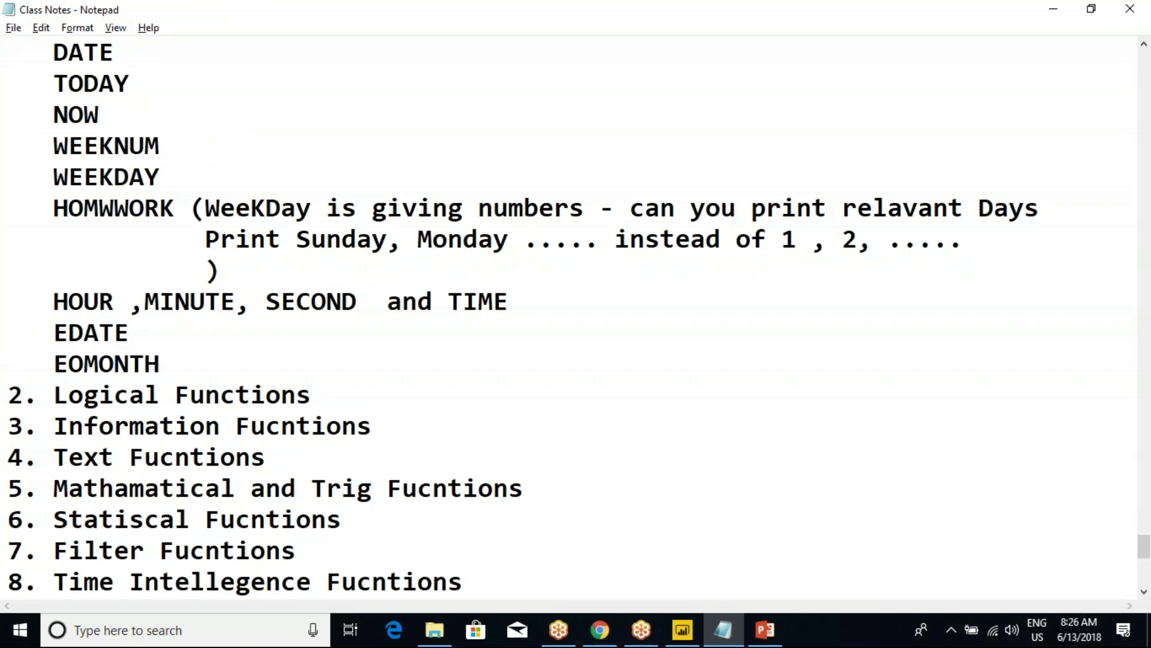
- Return to Power BI Desktop to review the C_EOmonth formula, and check the Date and Time Functions slide in PowerPoint
{"action": "key", "text": "alt+Tab"}
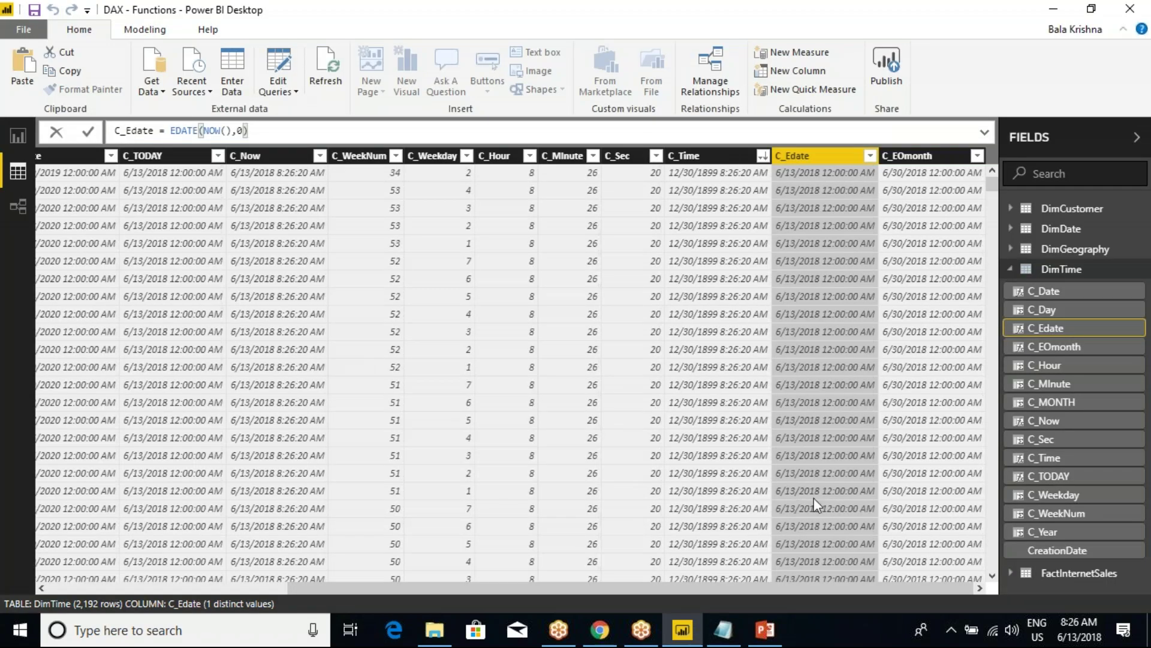
{"action": "key", "text": "Escape"}
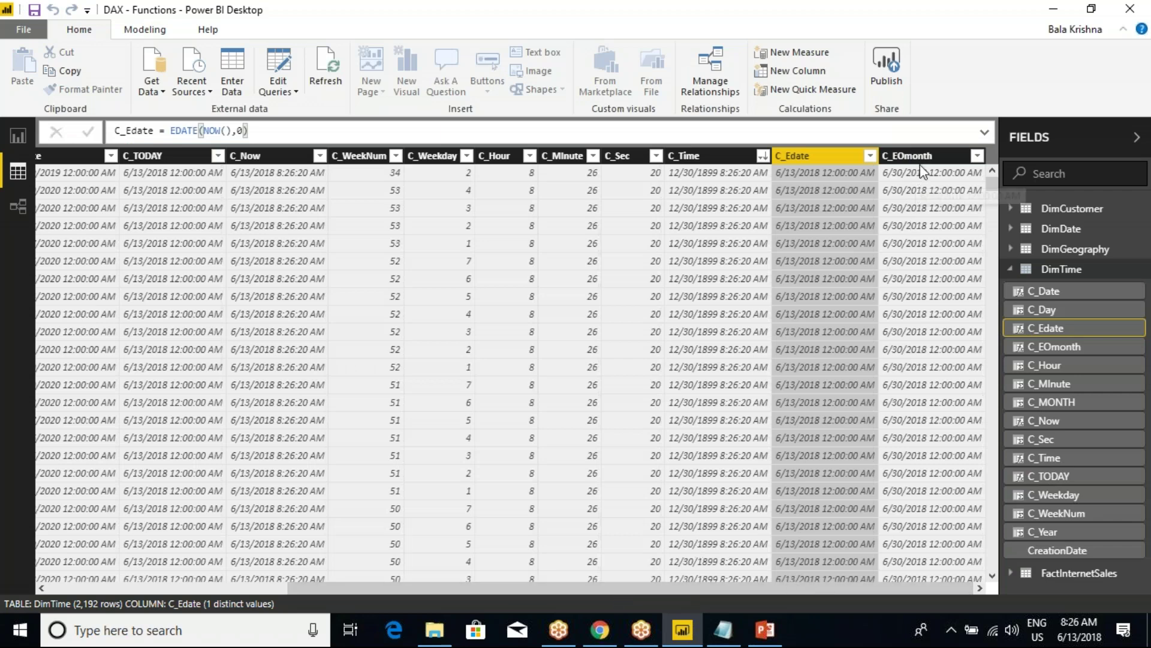
{"action": "left_click", "coordinate": [1059, 346]}
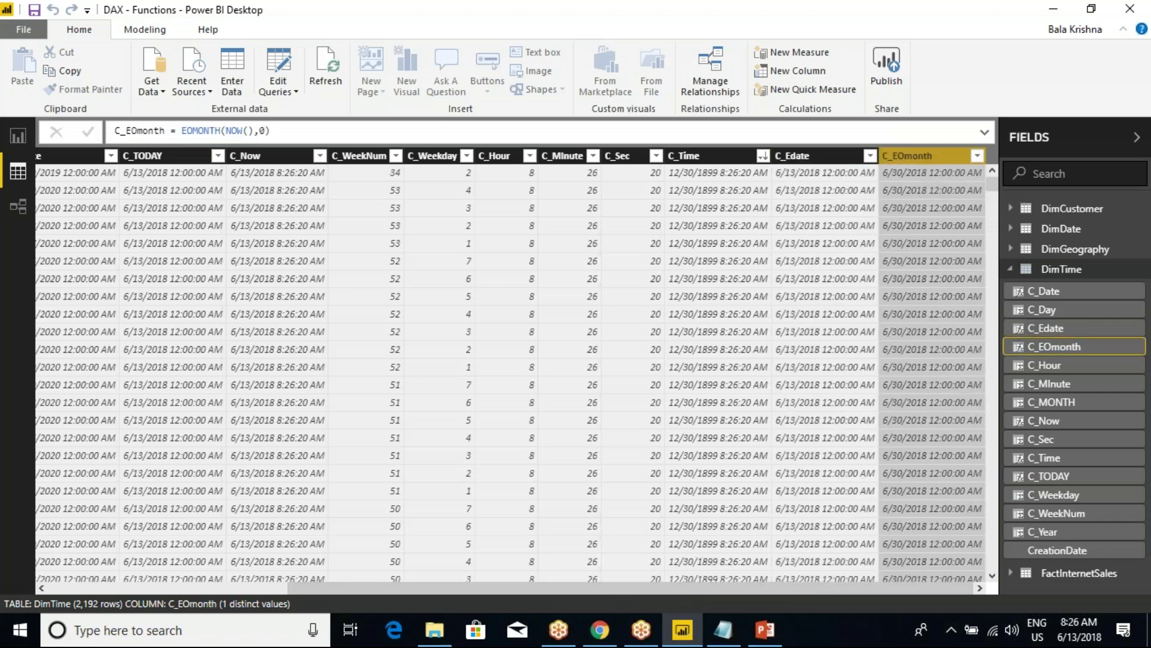
{"action": "mouse_move", "coordinate": [766, 632]}
{"action": "left_click", "coordinate": [770, 584]}
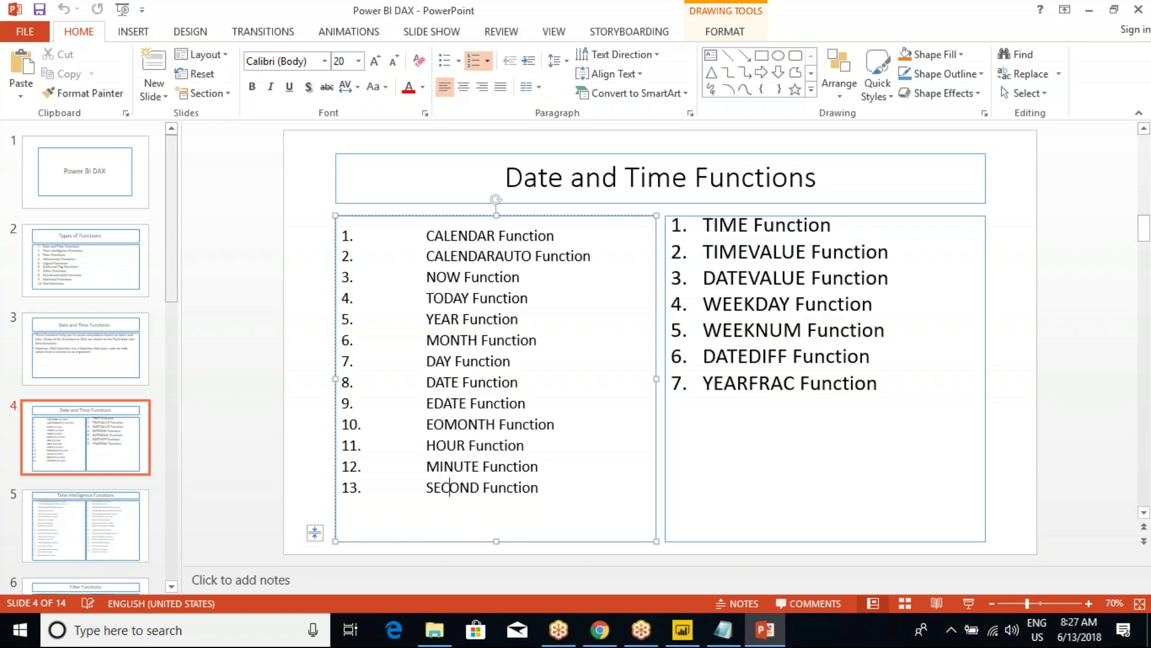
{"action": "left_click_drag", "start_coordinate": [637, 343], "coordinate": [891, 409]}
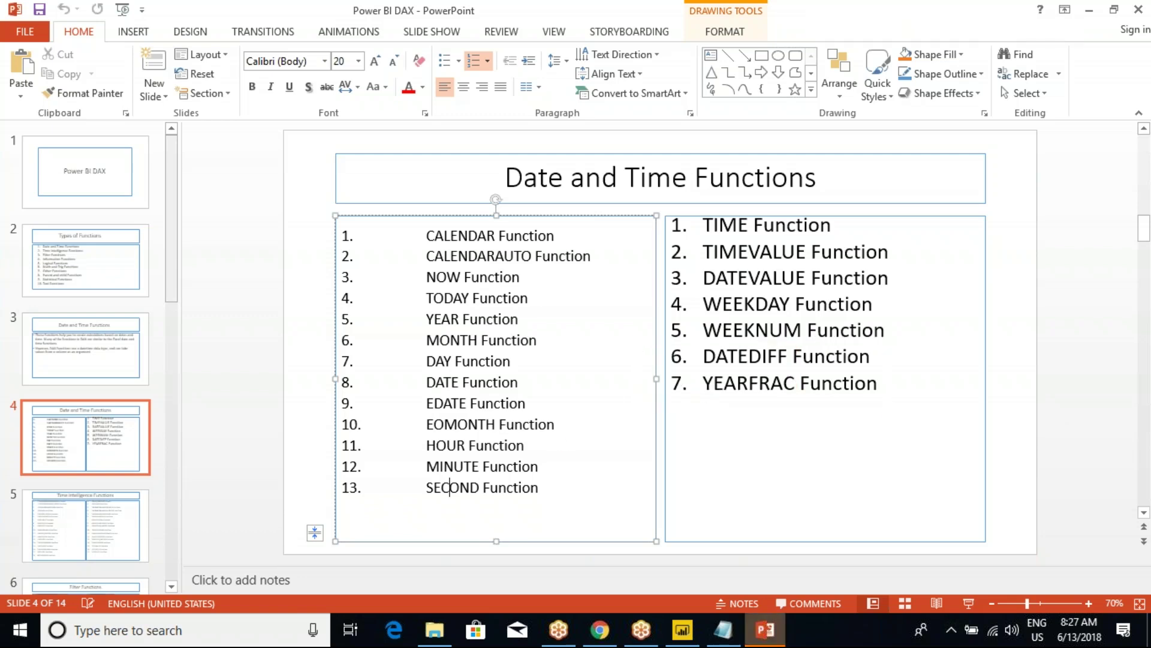
{"action": "key", "text": "alt+Tab"}
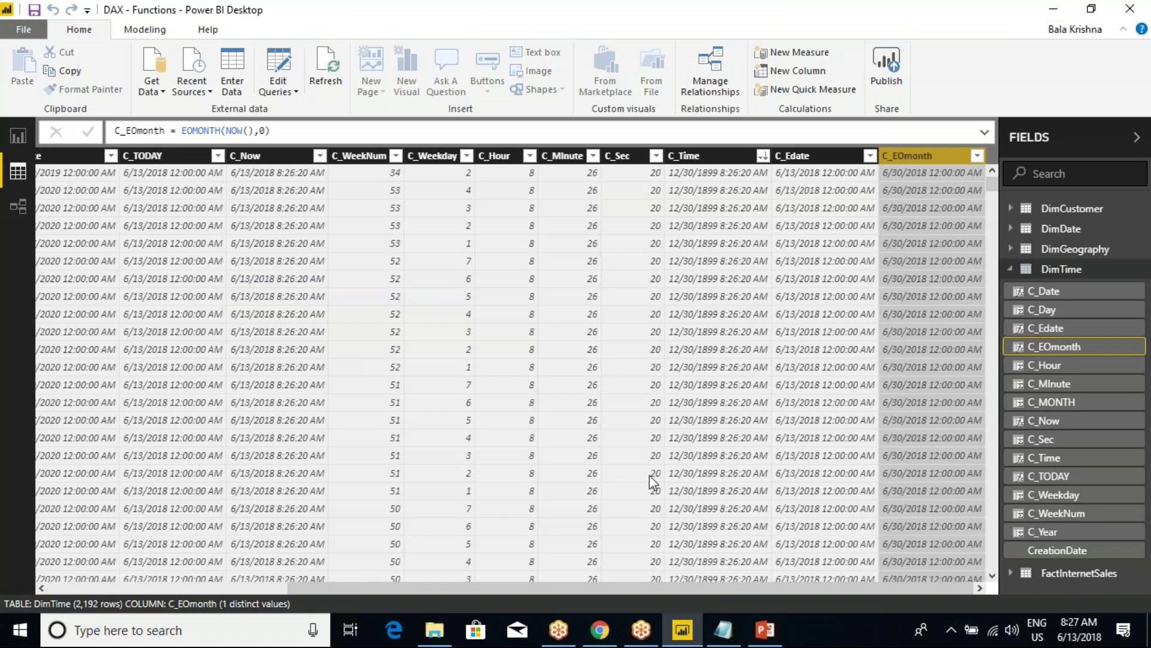
- In the Notepad class notes, add the question "how many years of exp do you have ?" below EOMONTH after a blank line
{"action": "left_click", "coordinate": [723, 630]}
{"action": "scroll", "coordinate": [234, 334], "scroll_direction": "down", "scroll_amount": 2}
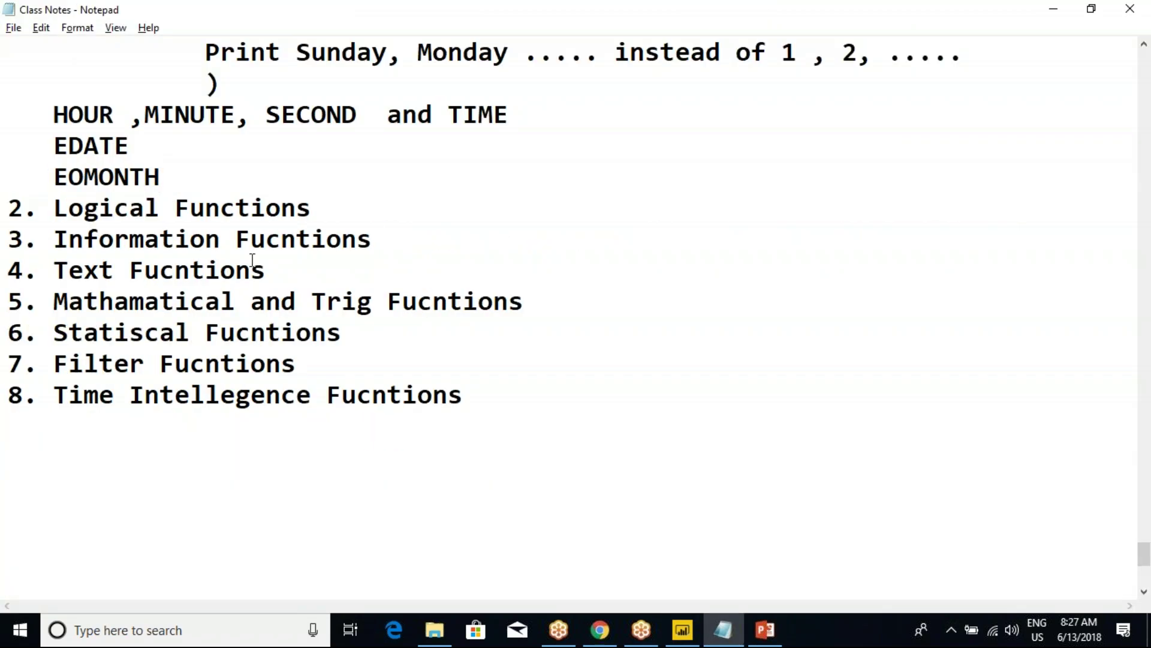
{"action": "key", "text": "Return"}
{"action": "key", "text": "Return"}
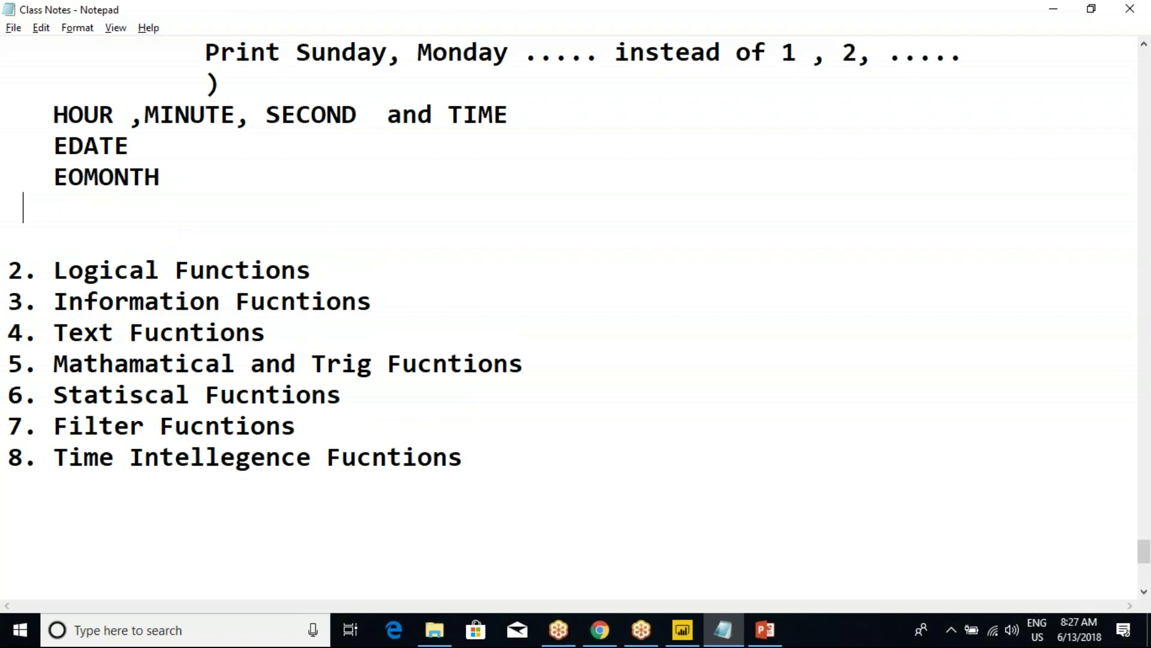
{"action": "key", "text": "Return"}
{"action": "key", "text": "BackSpace"}
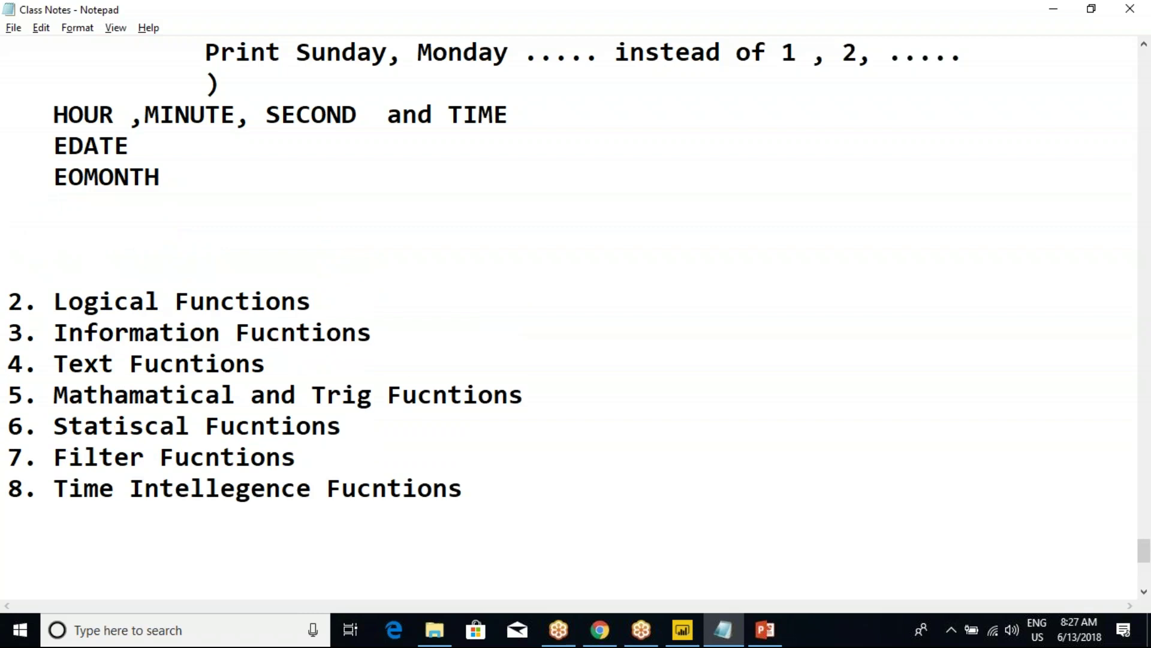
{"action": "type", "text": "how many "}
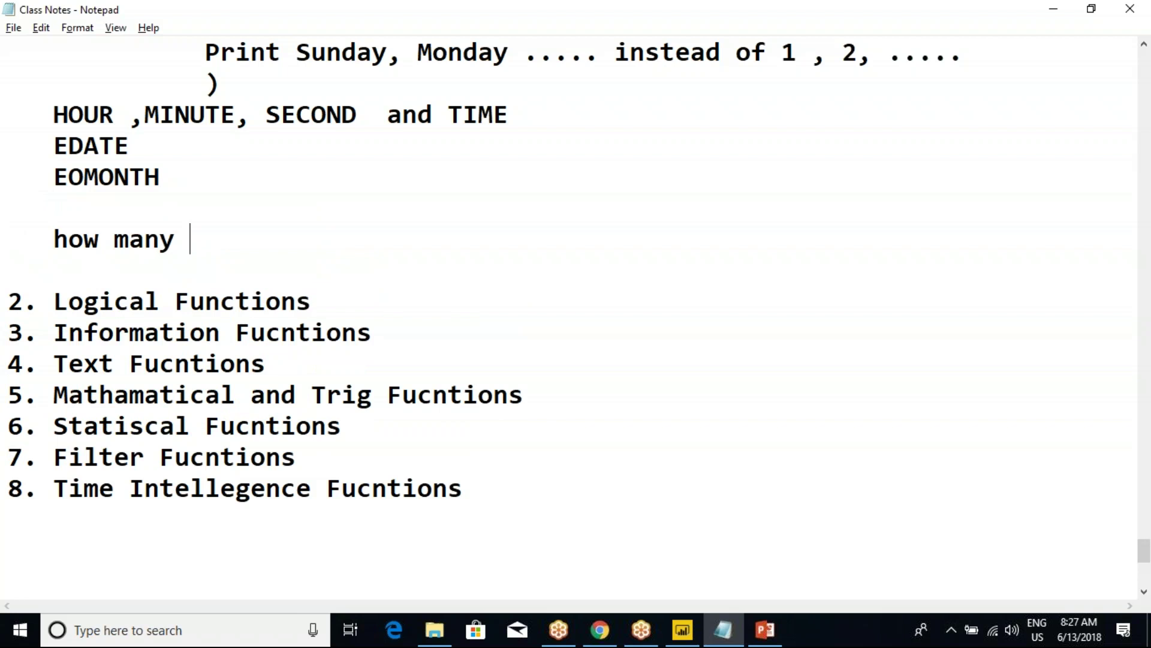
{"action": "type", "text": "uery"}
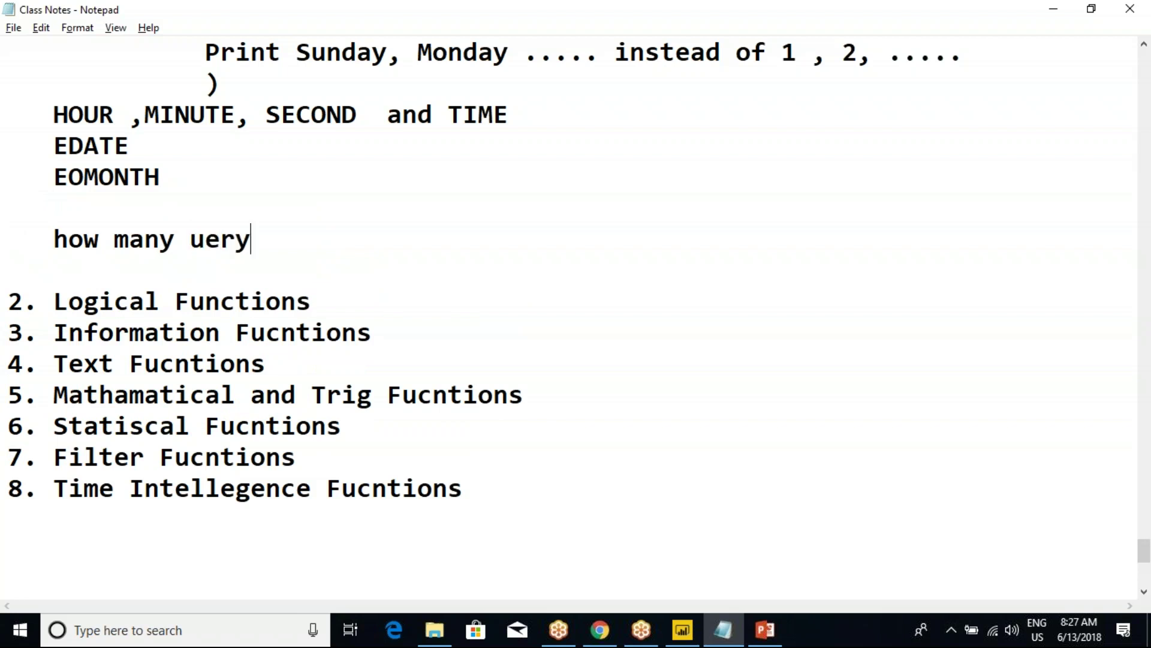
{"action": "key", "text": "BackSpace"}
{"action": "key", "text": "BackSpace"}
{"action": "key", "text": "BackSpace"}
{"action": "key", "text": "BackSpace"}
{"action": "type", "text": "years of ex"}
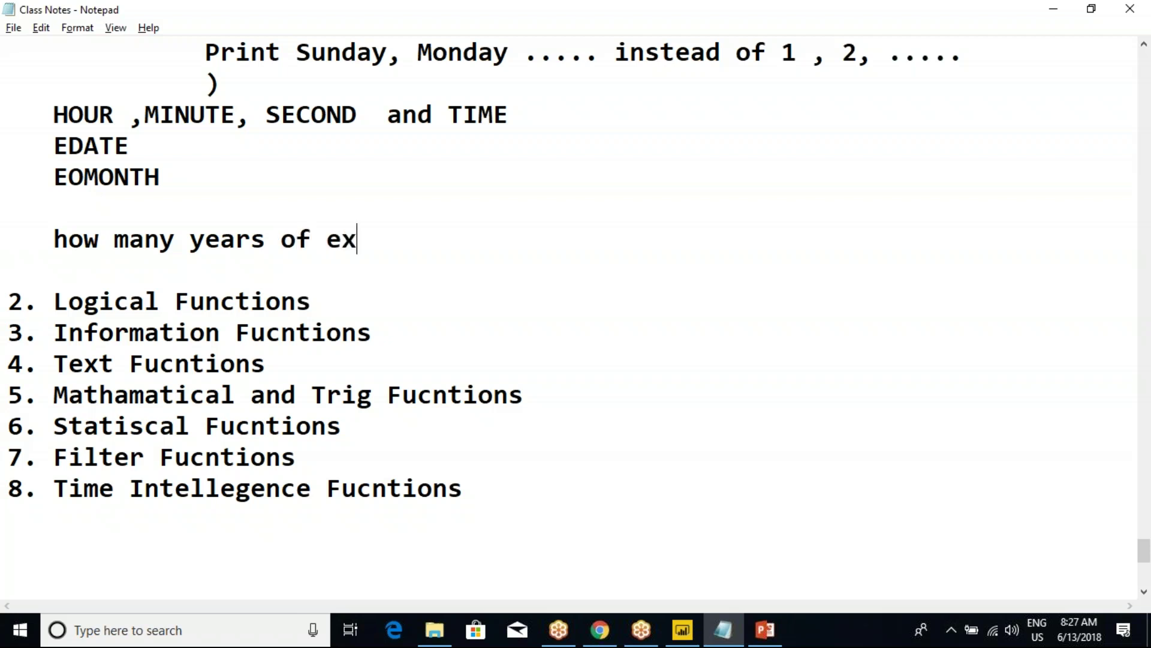
{"action": "type", "text": "p do you "}
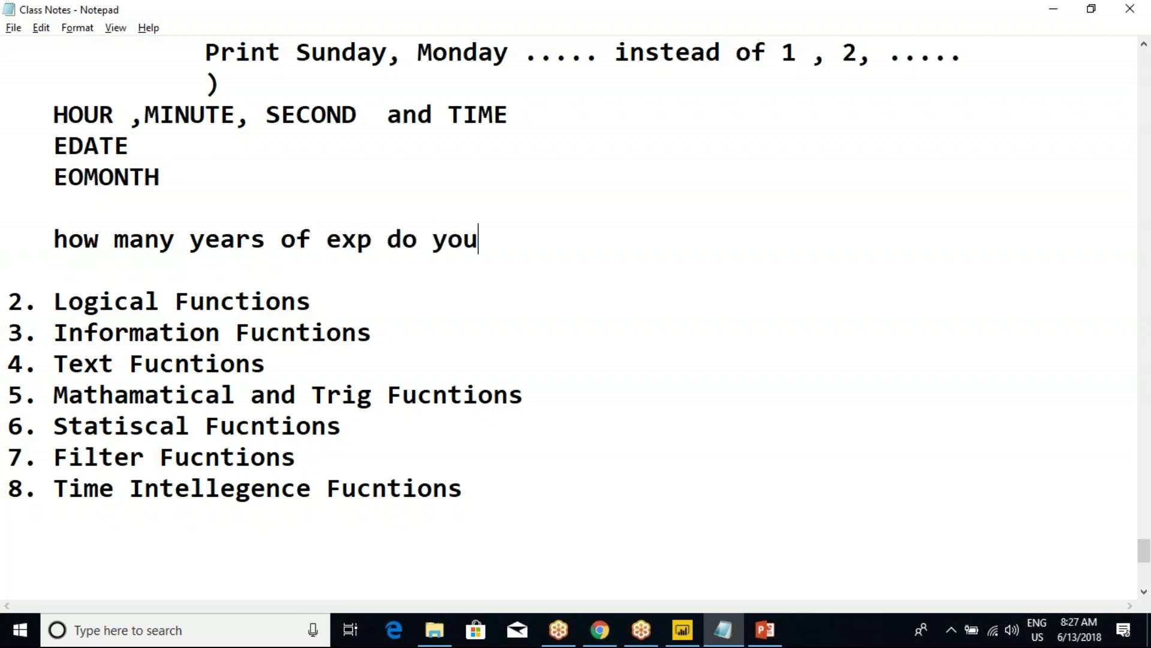
{"action": "type", "text": "have ?"}
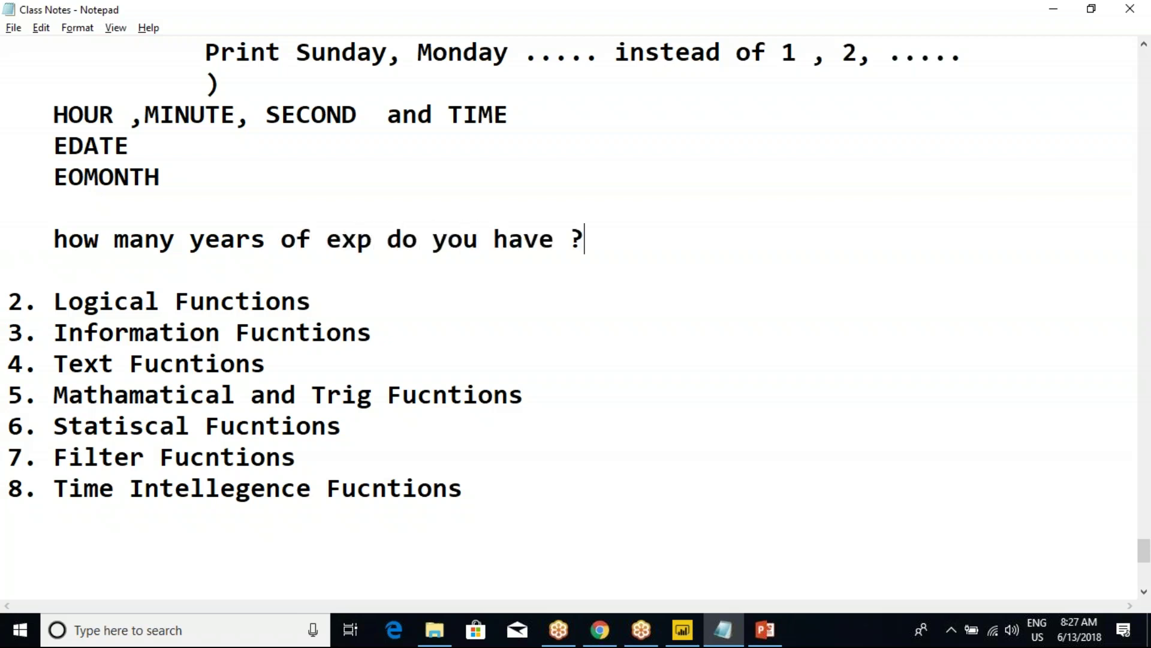
- Add a second question line reading "how old are you.... Age???" below the experience question
{"action": "key", "text": "Return"}
{"action": "type", "text": "h"}
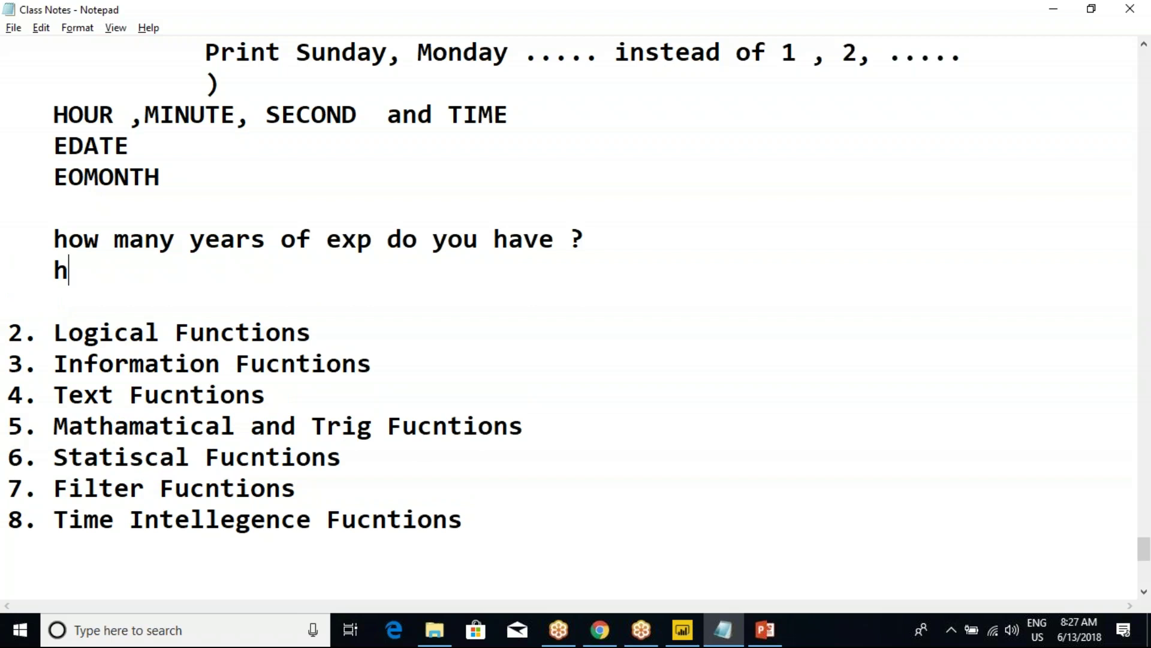
{"action": "type", "text": "ow old are you"}
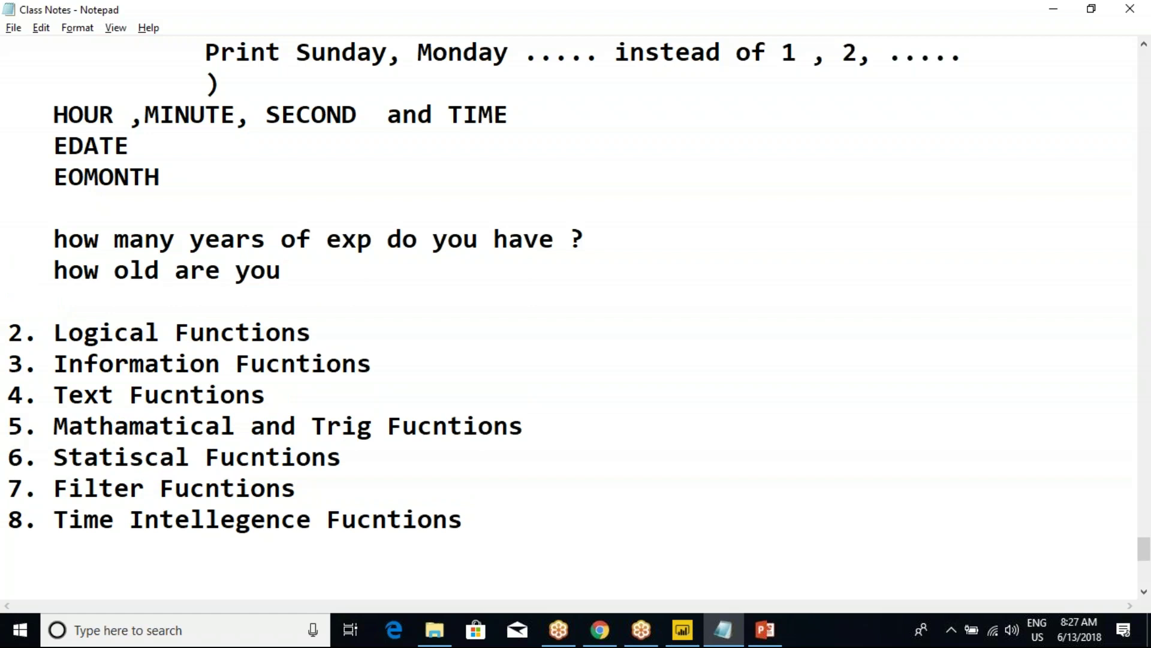
{"action": "type", "text": ".... Age???"}
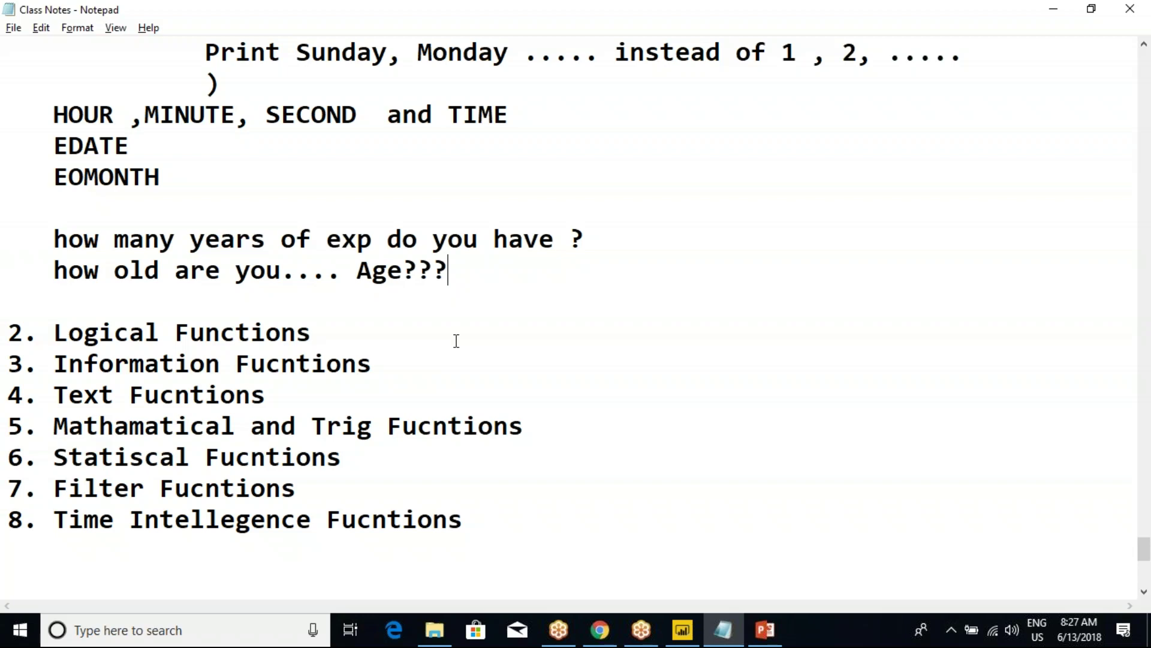
- Begin a new line below the age question in the class notes with the text "Start Date and"
{"action": "left_click_drag", "start_coordinate": [203, 240], "coordinate": [304, 240]}
{"action": "left_click", "coordinate": [449, 281]}
{"action": "type", "text": "Start"}
{"action": "key", "text": "BackSpace"}
{"action": "key", "text": "BackSpace"}
{"action": "key", "text": "BackSpace"}
{"action": "key", "text": "BackSpace"}
{"action": "key", "text": "BackSpace"}
{"action": "key", "text": "Return"}
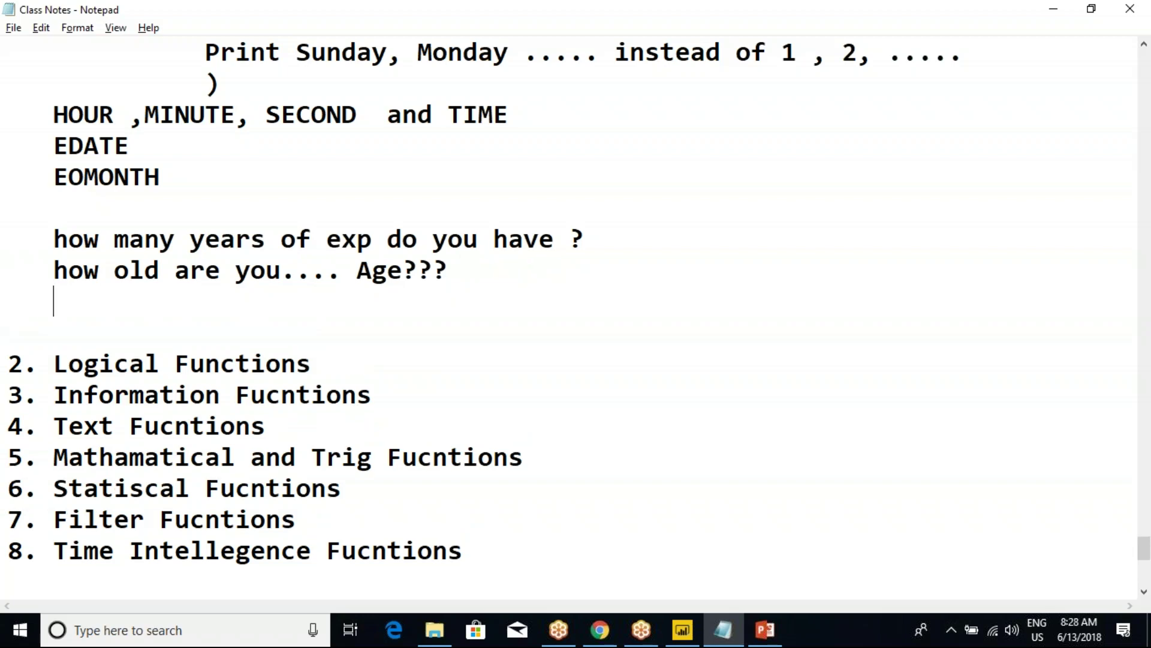
{"action": "key", "text": "BackSpace"}
{"action": "type", "text": "Start Date and "}
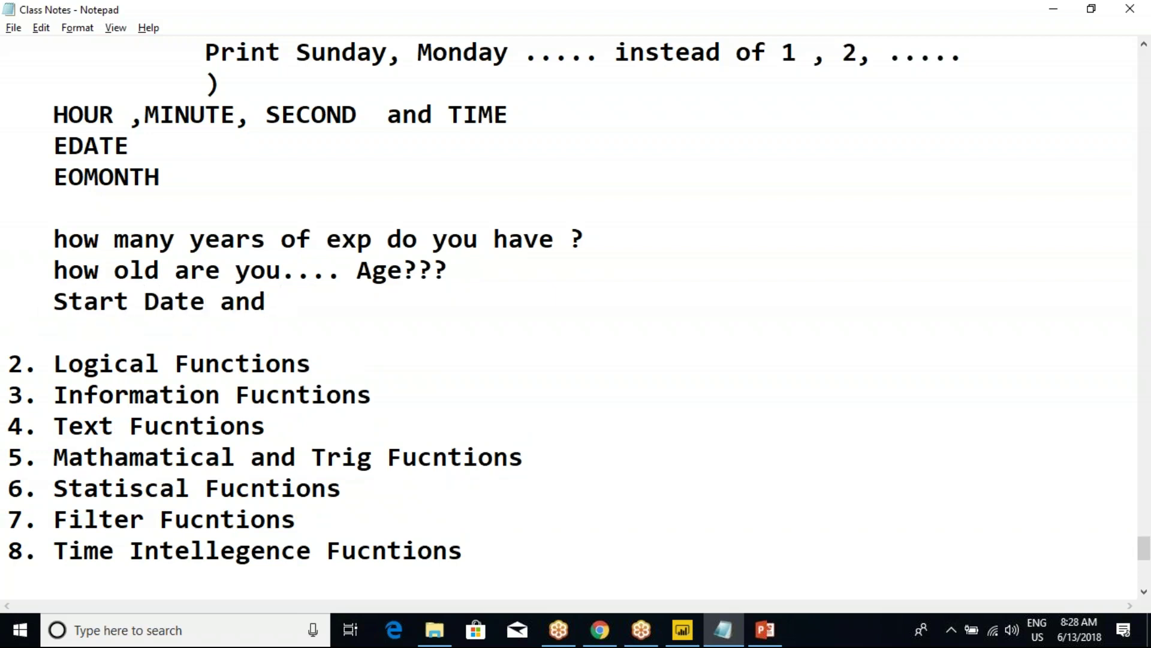
- Rework the new line to read "StartDate" and "Enddate", with each term in double quotes and no space in StartDate
{"action": "type", "text": "\"\""}
{"action": "key", "text": "Down"}
{"action": "key", "text": "BackSpace"}
{"action": "left_click", "coordinate": [206, 301]}
{"action": "type", "text": "\""}
{"action": "left_click", "coordinate": [53, 301]}
{"action": "type", "text": "\""}
{"action": "left_click", "coordinate": [150, 316]}
{"action": "key", "text": "BackSpace"}
{"action": "left_click", "coordinate": [308, 298]}
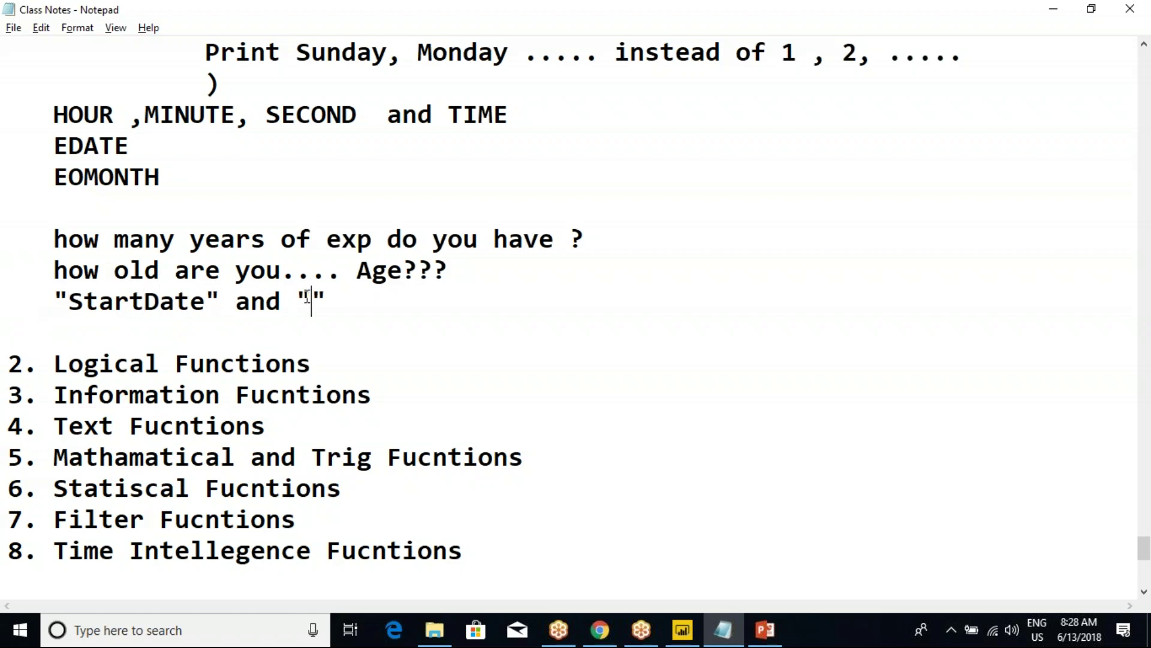
{"action": "type", "text": "Enddate"}
{"action": "left_click_drag", "start_coordinate": [16, 301], "coordinate": [386, 302]}
{"action": "left_click", "coordinate": [465, 298]}
- Add the example line "01-01-1980 and NOW()" below the StartDate and Enddate line
{"action": "key", "text": "Return"}
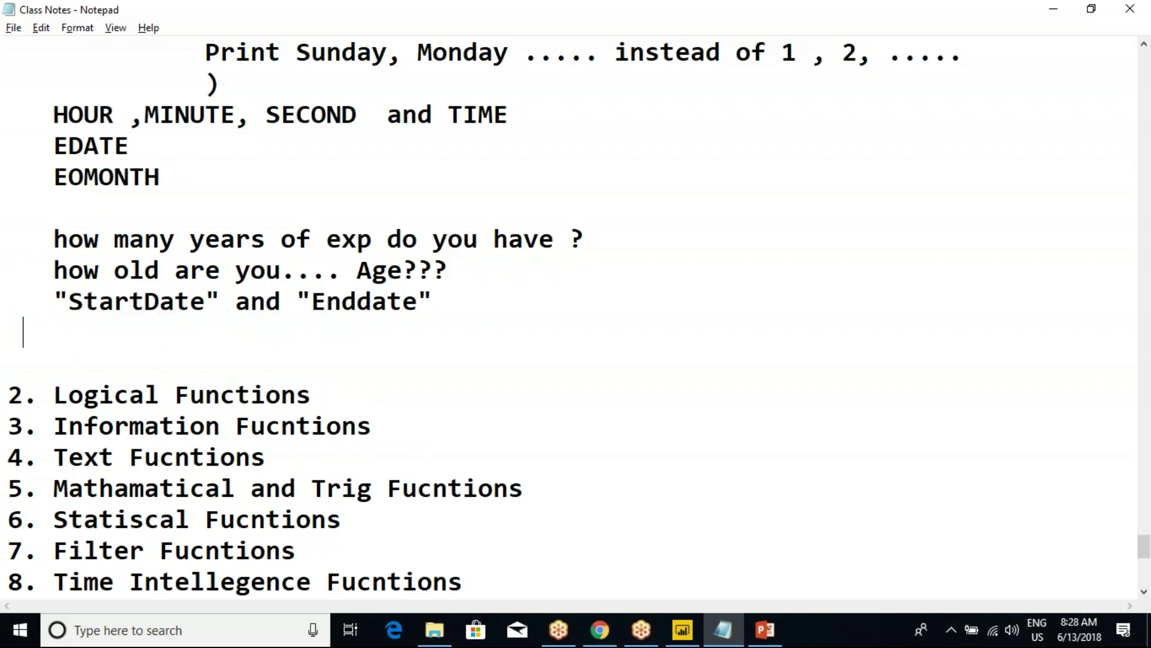
{"action": "type", "text": "01-"}
{"action": "type", "text": "-19"}
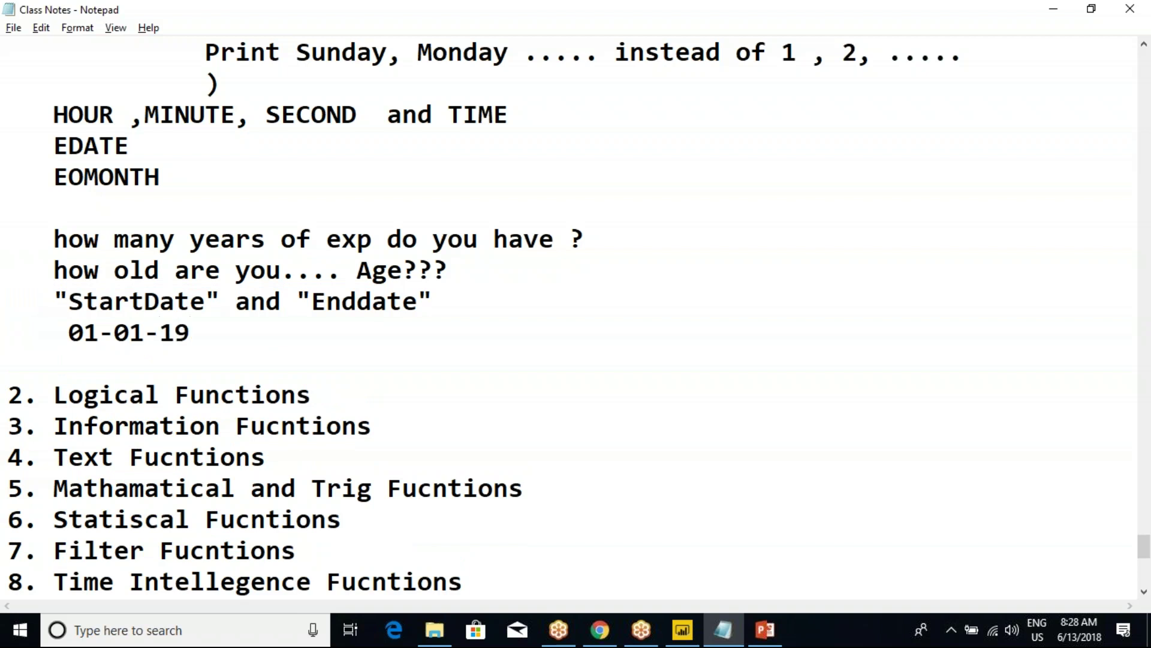
{"action": "type", "text": "80 and now"}
{"action": "key", "text": "BackSpace"}
{"action": "key", "text": "BackSpace"}
{"action": "key", "text": "BackSpace"}
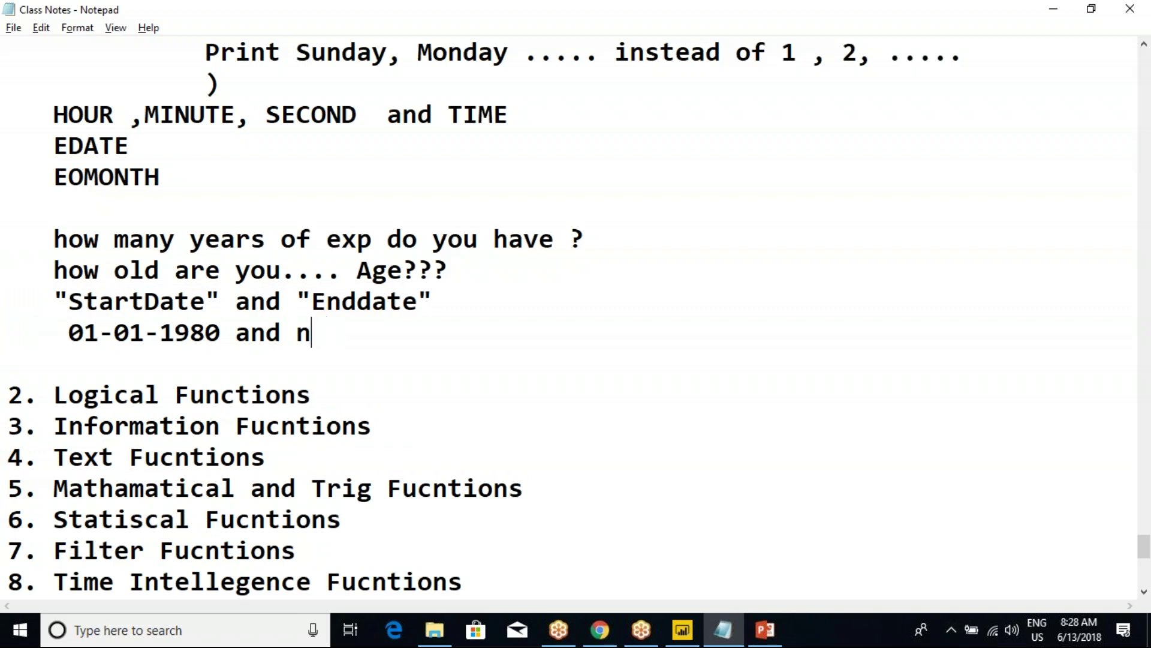
{"action": "type", "text": "NOW()"}
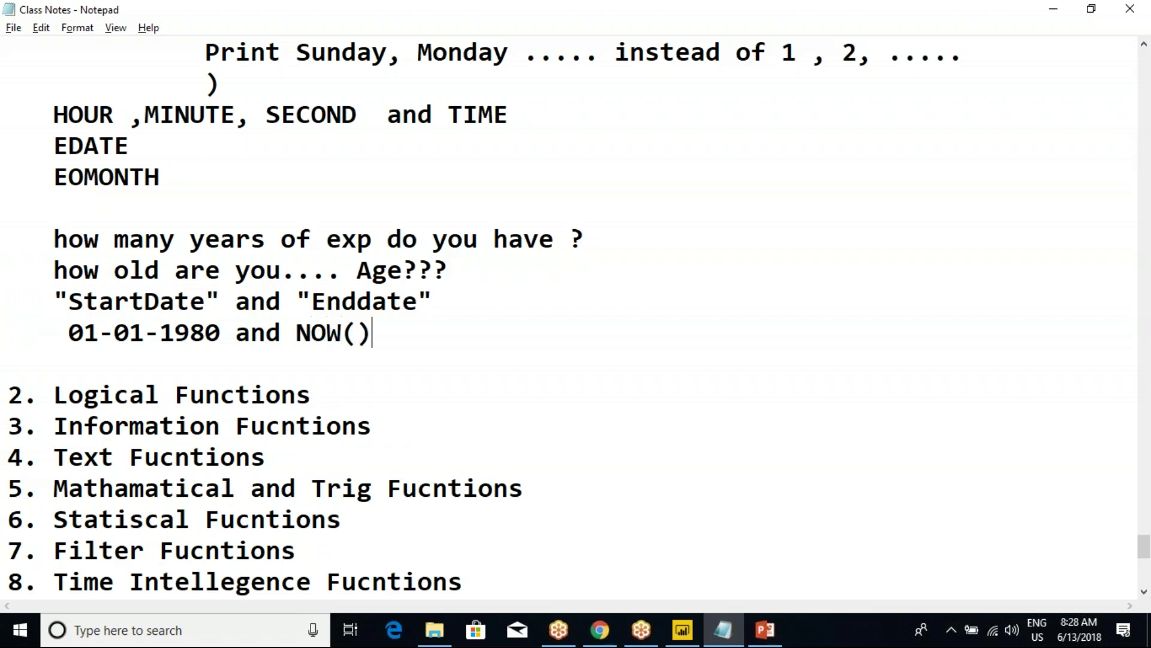
{"action": "left_click_drag", "start_coordinate": [297, 333], "coordinate": [376, 334]}
{"action": "left_click", "coordinate": [393, 333]}
{"action": "left_click_drag", "start_coordinate": [455, 340], "coordinate": [8, 237]}
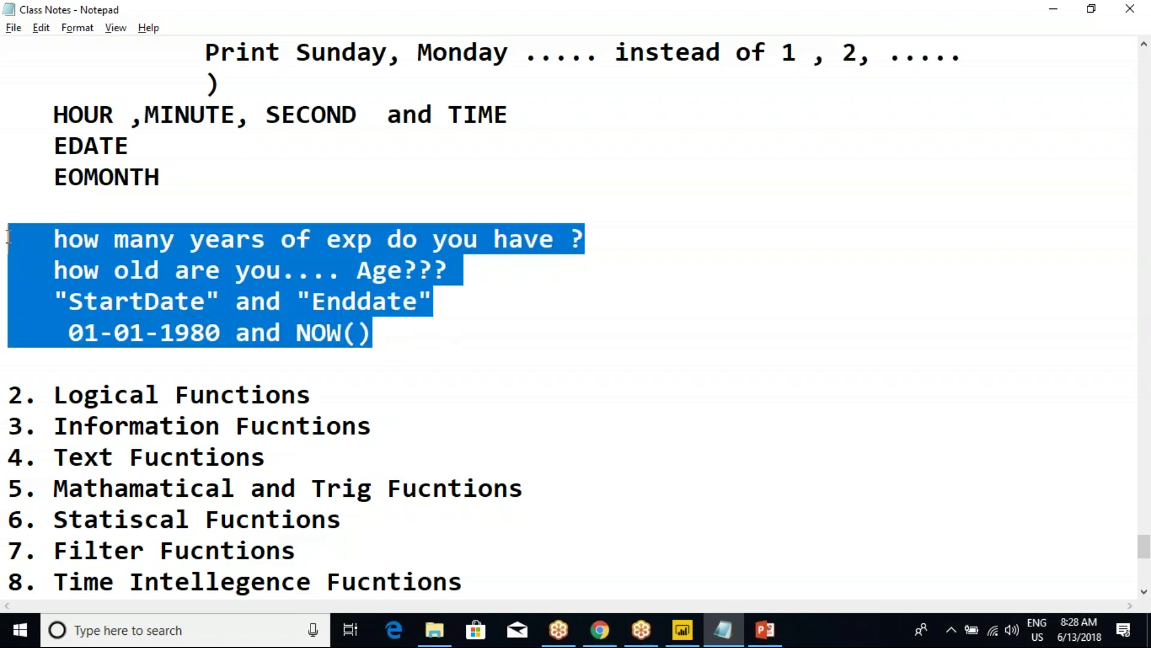
{"action": "left_click", "coordinate": [411, 334]}
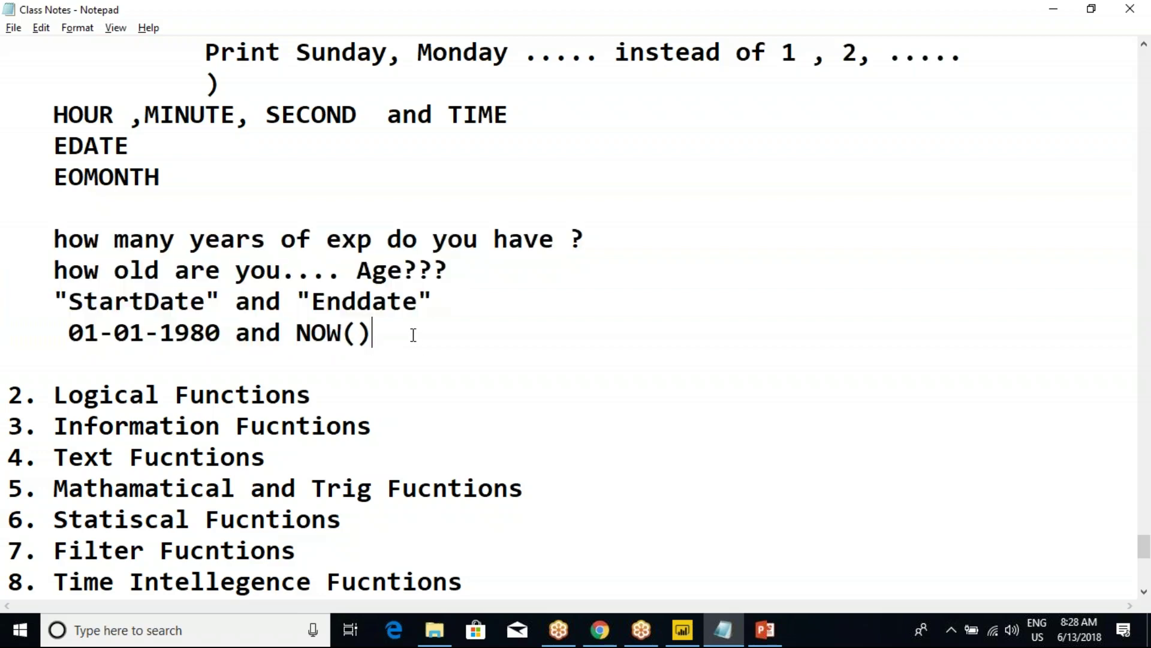
- Leave a blank line below the example dates and add the entry "DATEDIFF AND YEARFRAC"
{"action": "key", "text": "Return"}
{"action": "key", "text": "Return"}
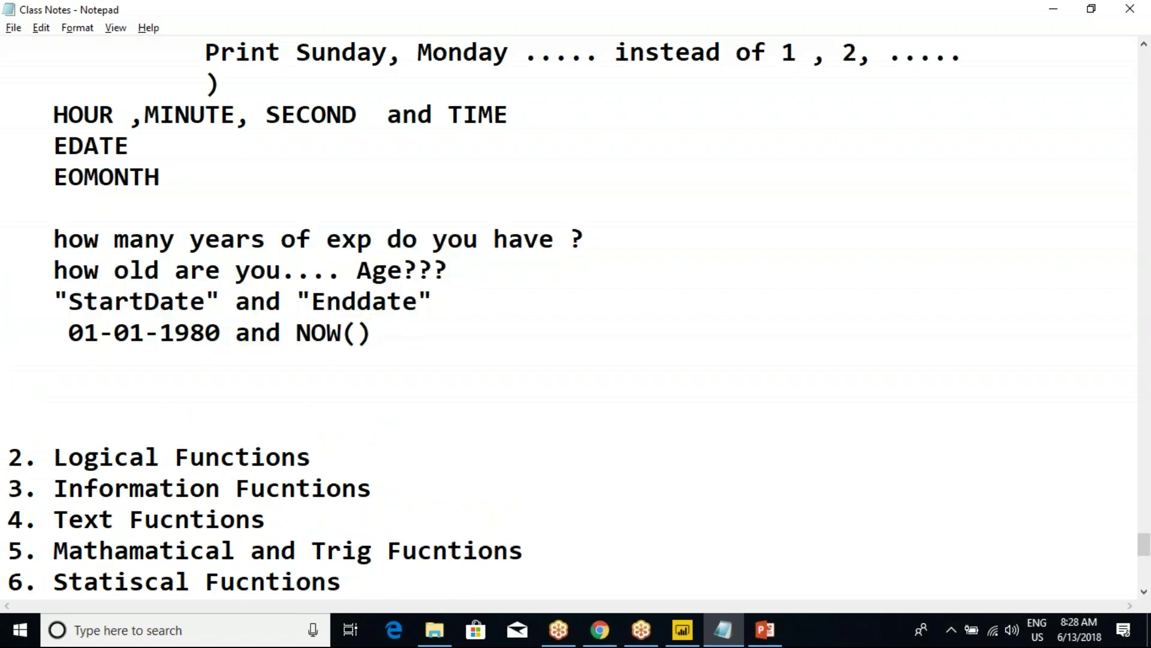
{"action": "type", "text": "DATEDIF"}
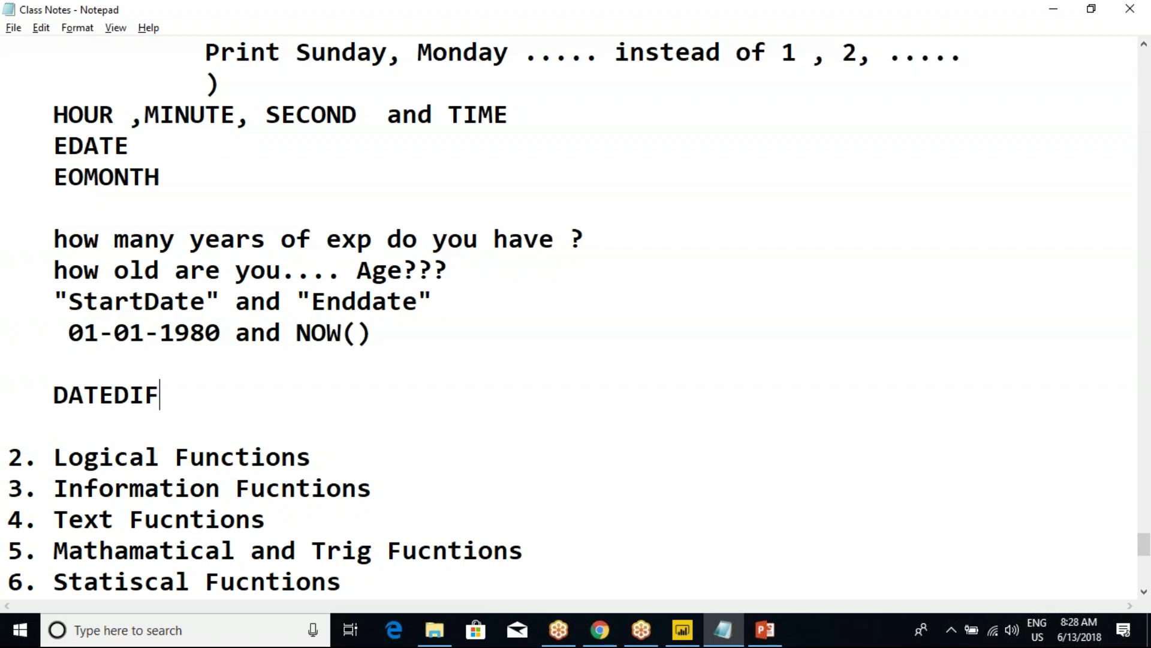
{"action": "type", "text": "F AND "}
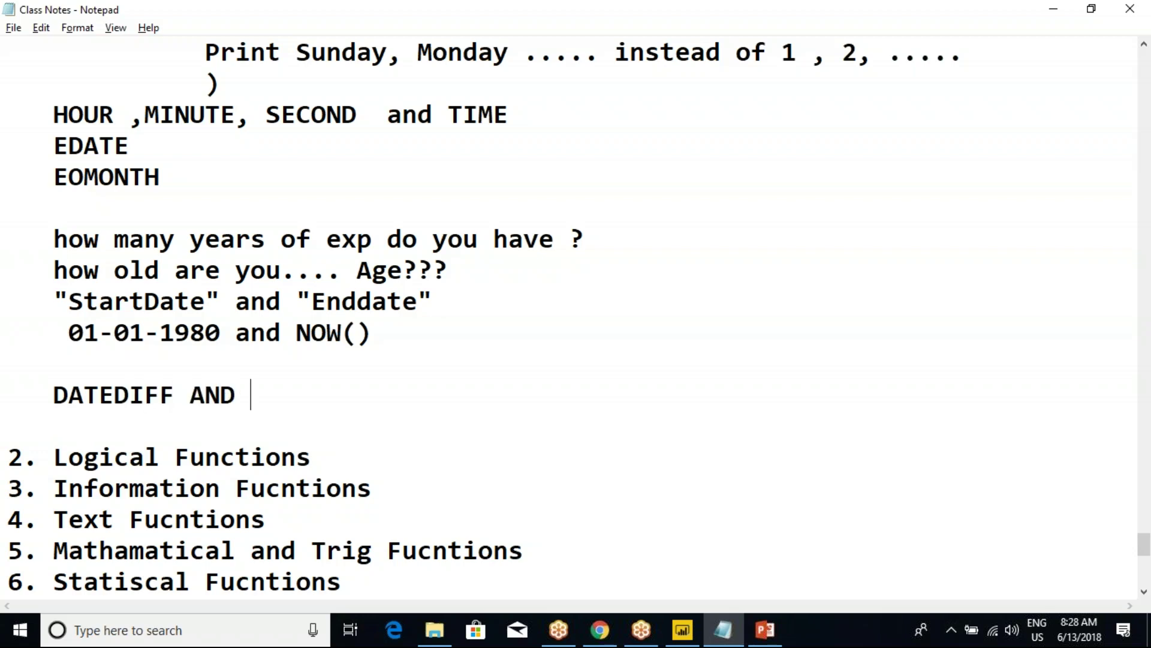
{"action": "type", "text": "YEAR"}
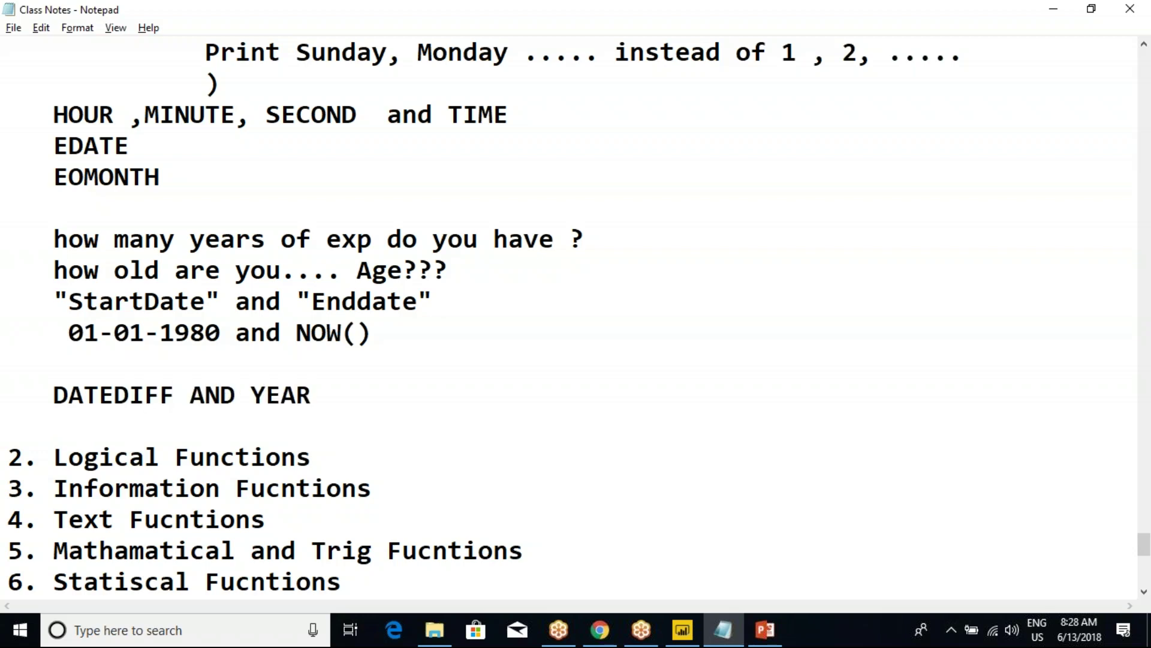
{"action": "type", "text": "FRAC"}
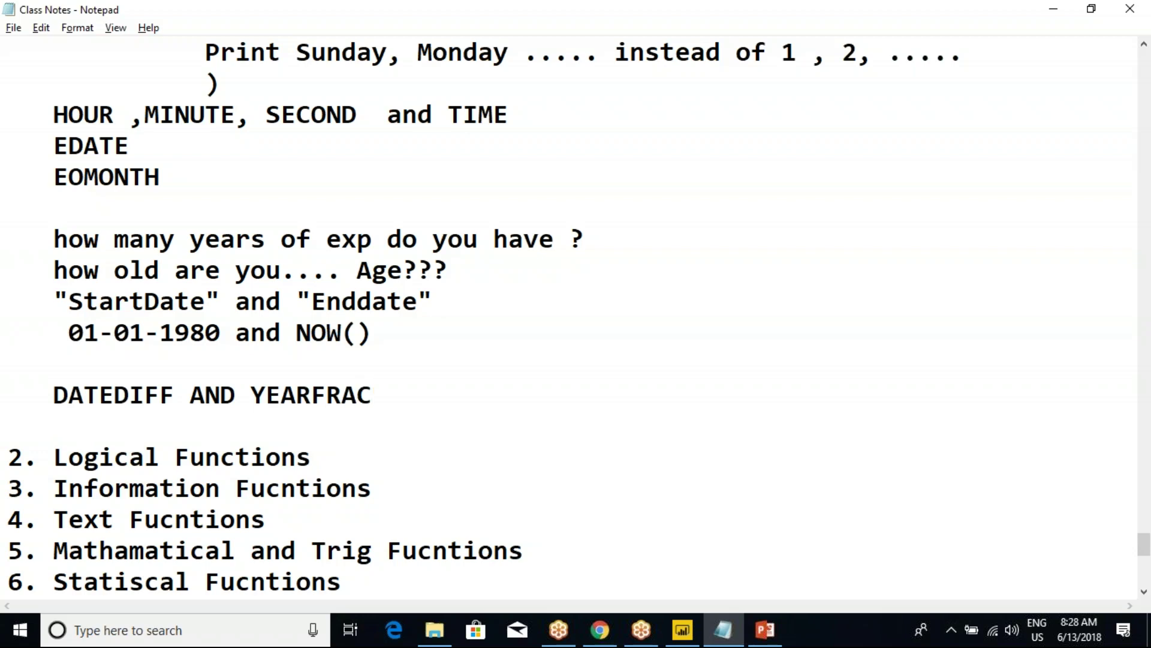
- Review the DATEDIFF AND YEARFRAC entry with its example questions, glancing at the DimTime table in Power BI Desktop
{"action": "left_click_drag", "start_coordinate": [403, 395], "coordinate": [9, 395]}
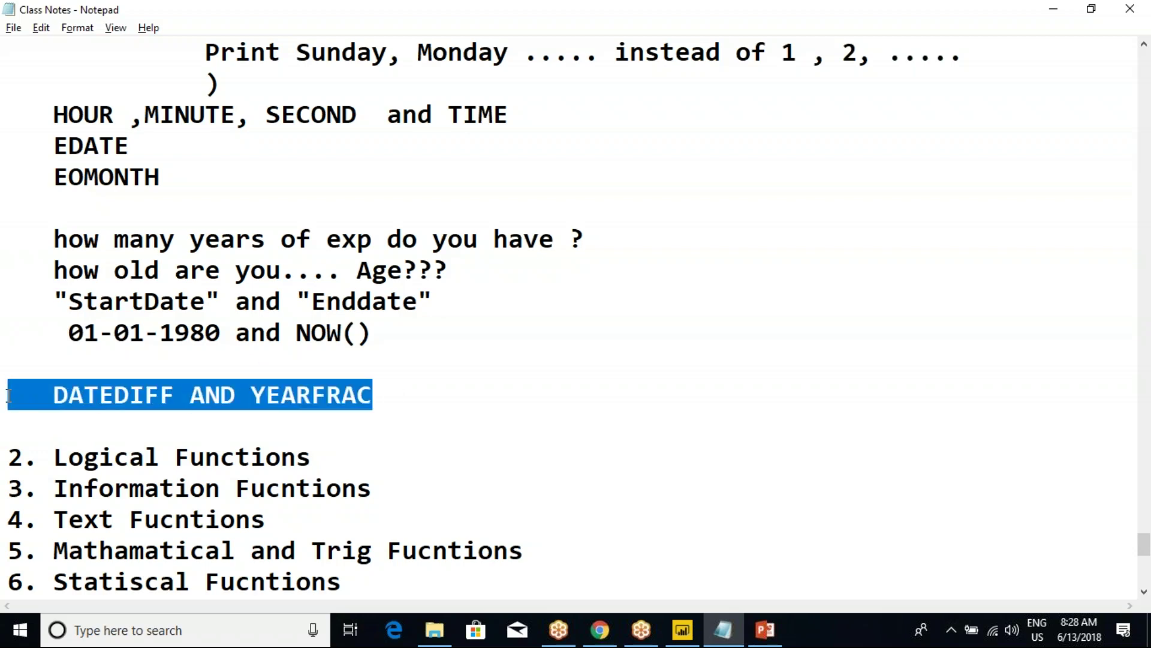
{"action": "double_click", "coordinate": [138, 398]}
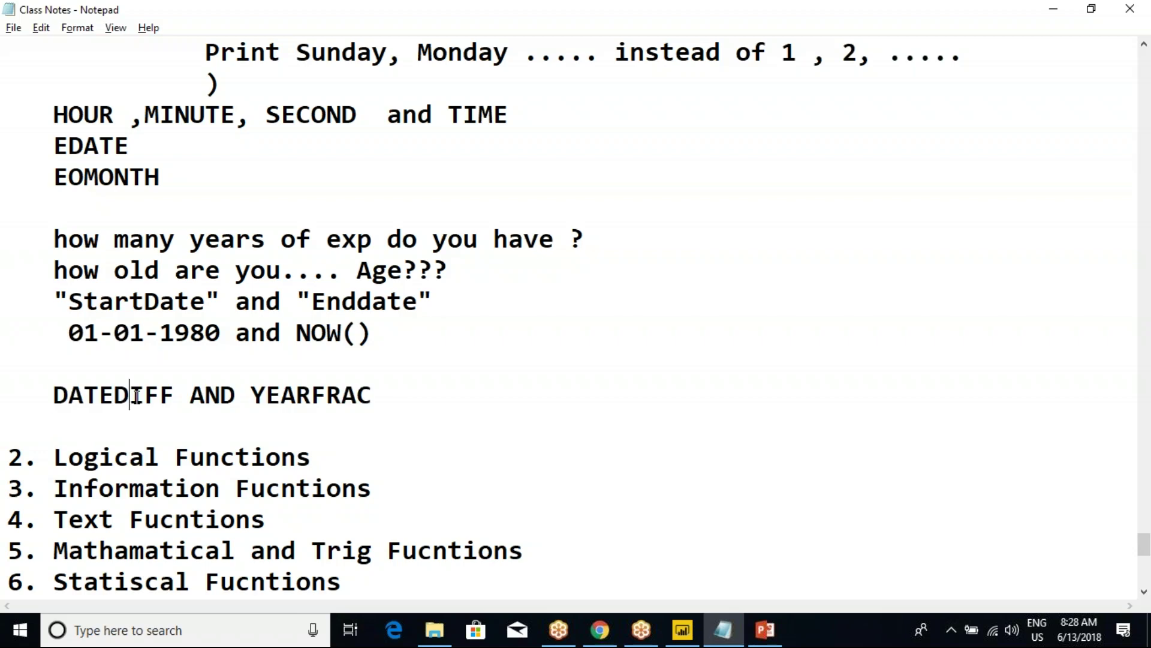
{"action": "double_click", "coordinate": [301, 397]}
{"action": "left_click_drag", "start_coordinate": [35, 394], "coordinate": [363, 394]}
{"action": "left_click", "coordinate": [358, 394]}
{"action": "left_click", "coordinate": [683, 631]}
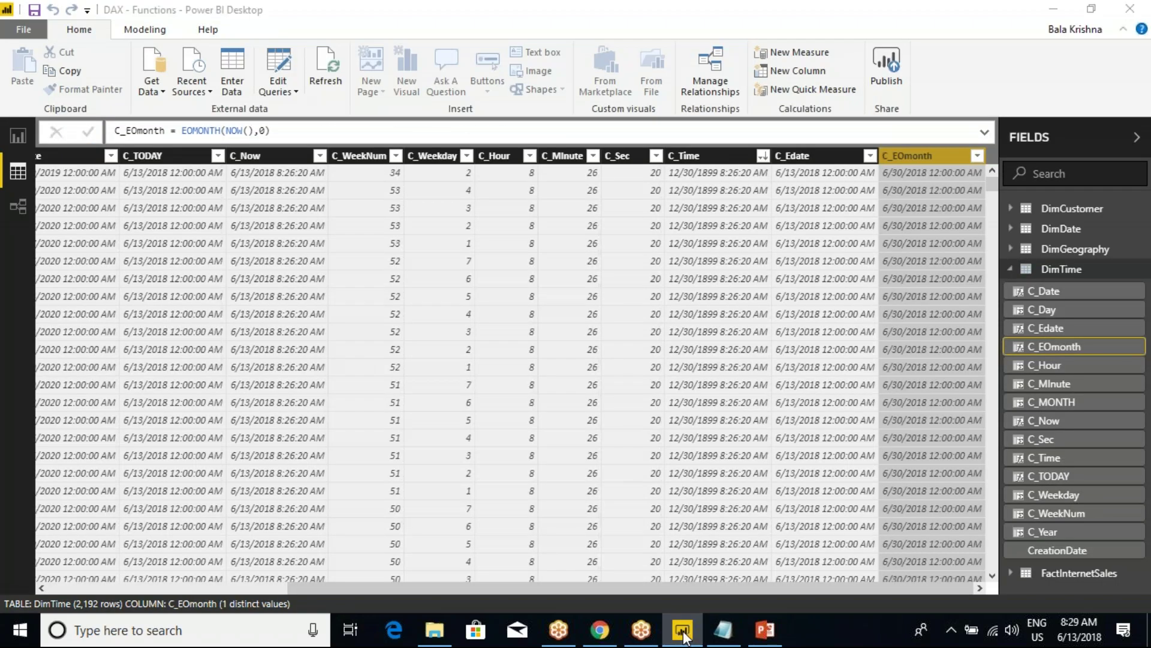
{"action": "left_click", "coordinate": [683, 631]}
{"action": "left_click_drag", "start_coordinate": [9, 237], "coordinate": [396, 390]}
{"action": "left_click", "coordinate": [397, 390]}
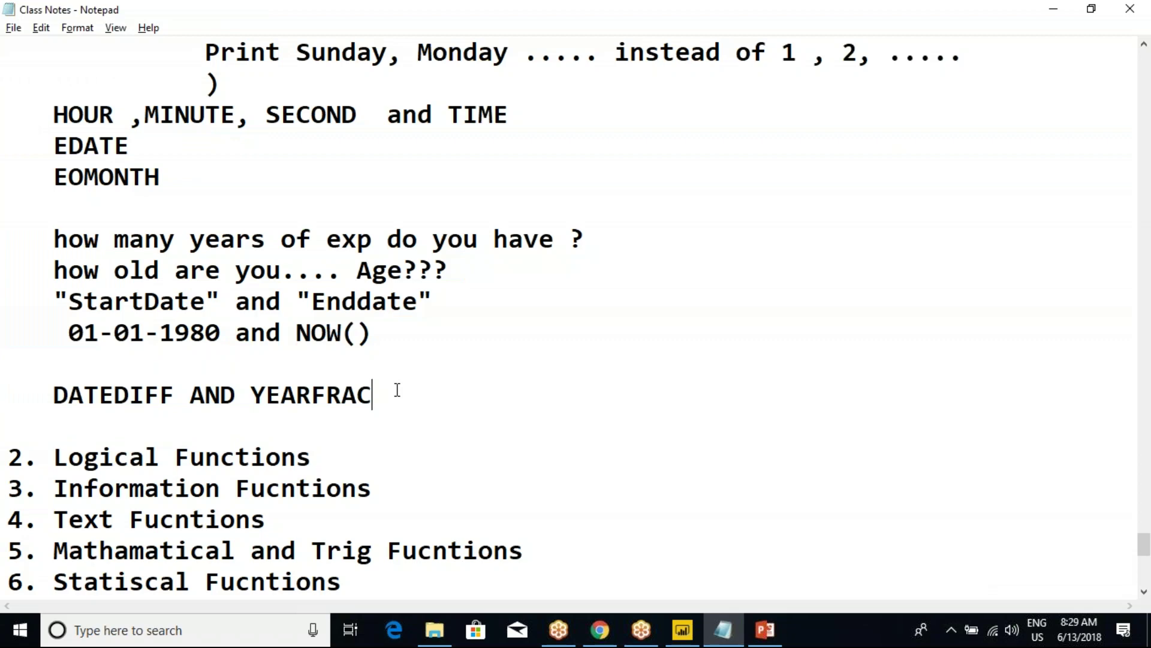
- Switch to Power BI Desktop and start a new DimTime calculated column named cC_Datediff that uses the DATEDIFF function
{"action": "left_click", "coordinate": [683, 630]}
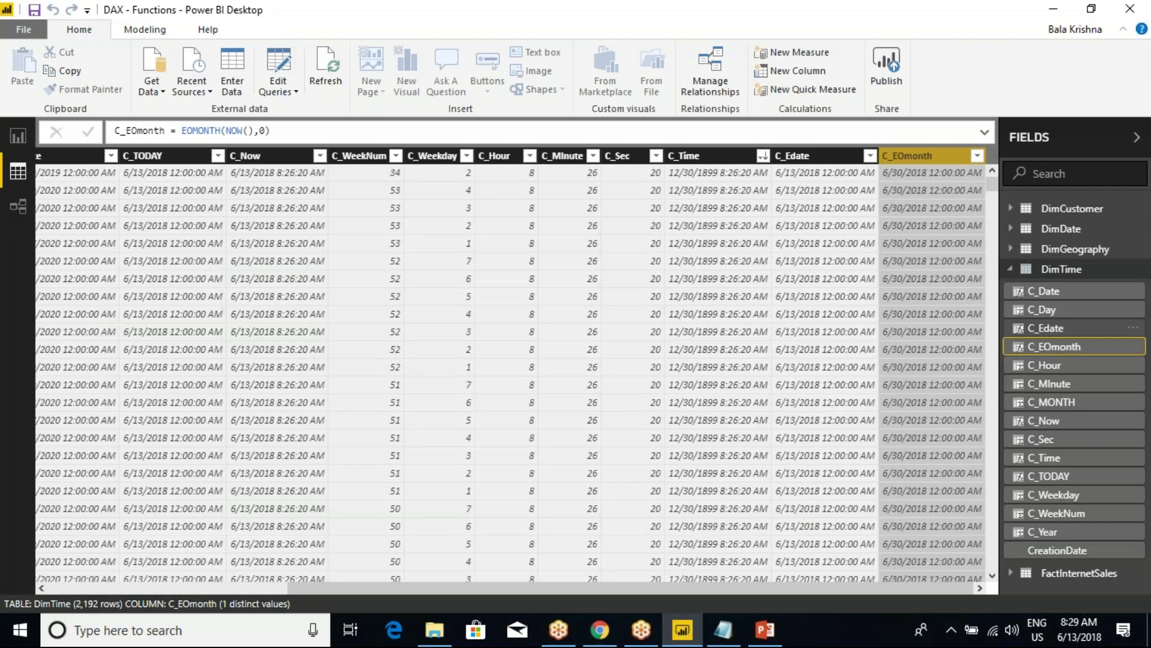
{"action": "right_click", "coordinate": [910, 161]}
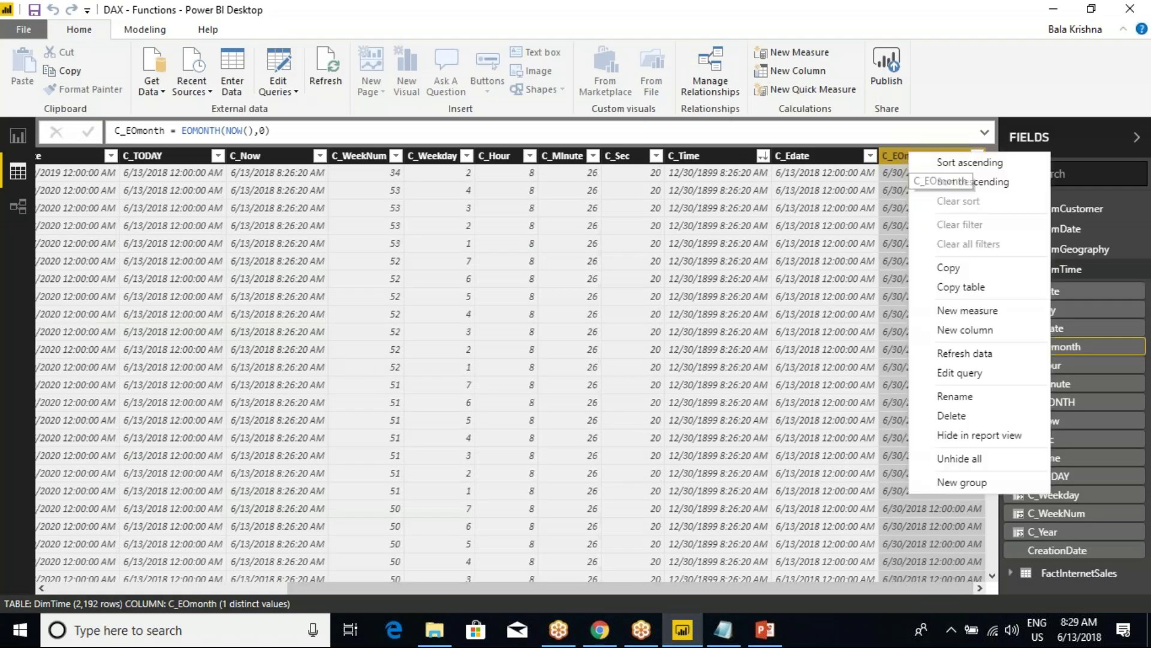
{"action": "left_click", "coordinate": [969, 331]}
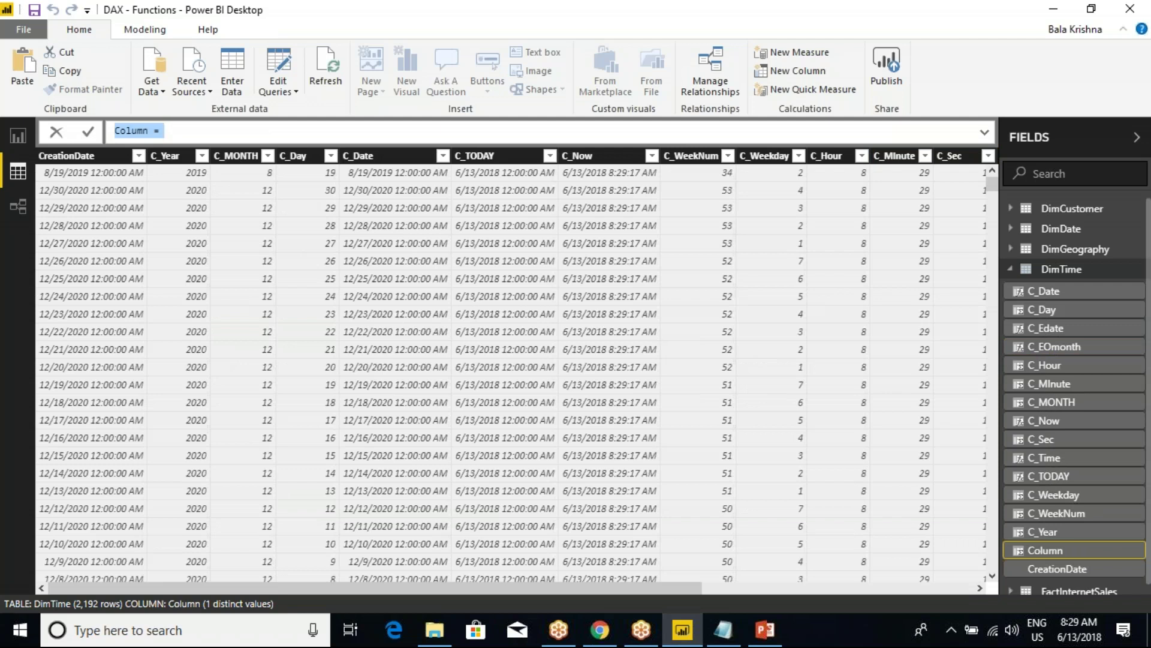
{"action": "type", "text": "cC_Date"}
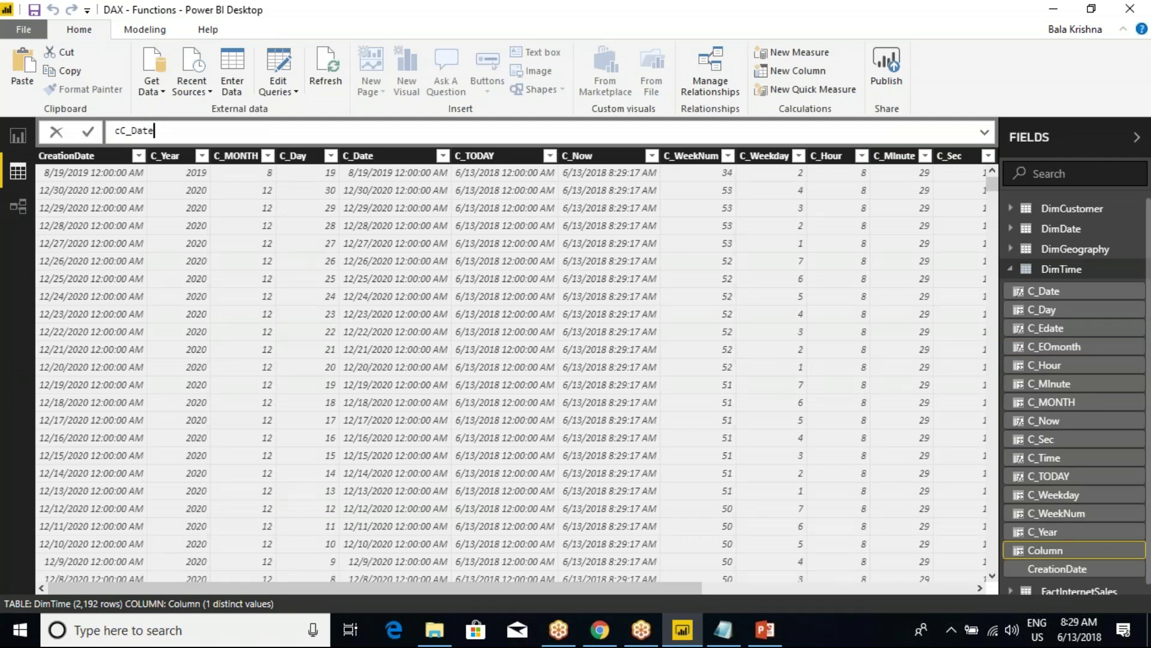
{"action": "type", "text": "diff = datediff"}
{"action": "key", "text": "Tab"}
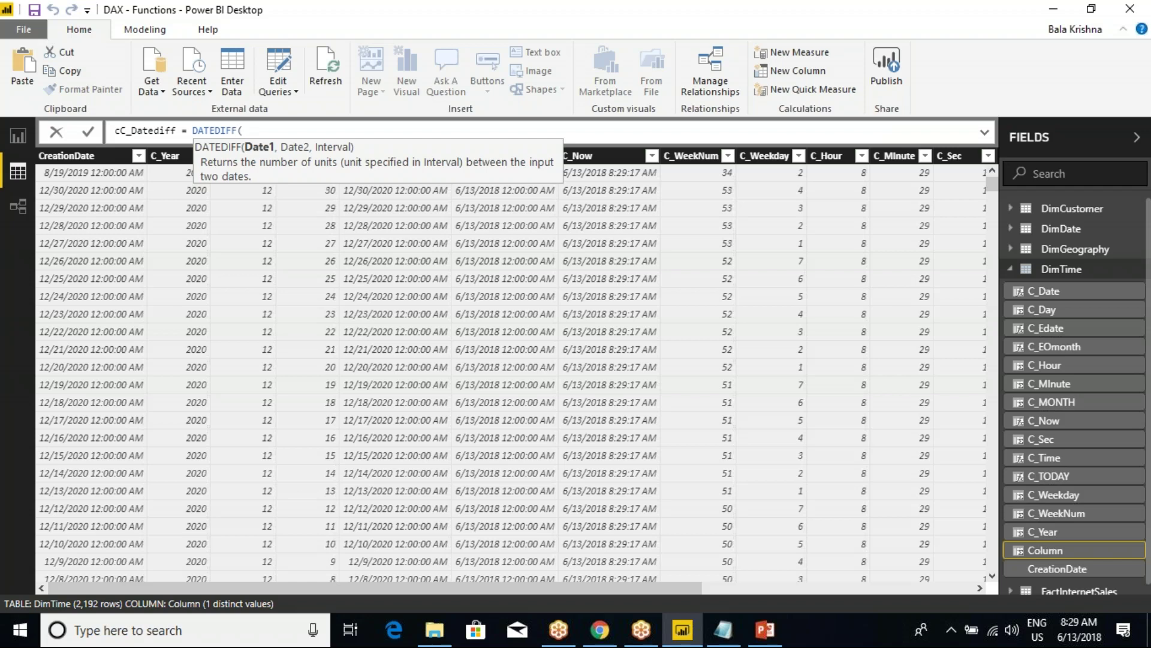
- Enter "01-01-2001" as the first date argument of the DATEDIFF formula
{"action": "type", "text": "\"\""}
{"action": "type", "text": "01-01"}
{"action": "type", "text": "-201"}
{"action": "key", "text": "BackSpace"}
{"action": "type", "text": "01"}
{"action": "type", "text": ","}
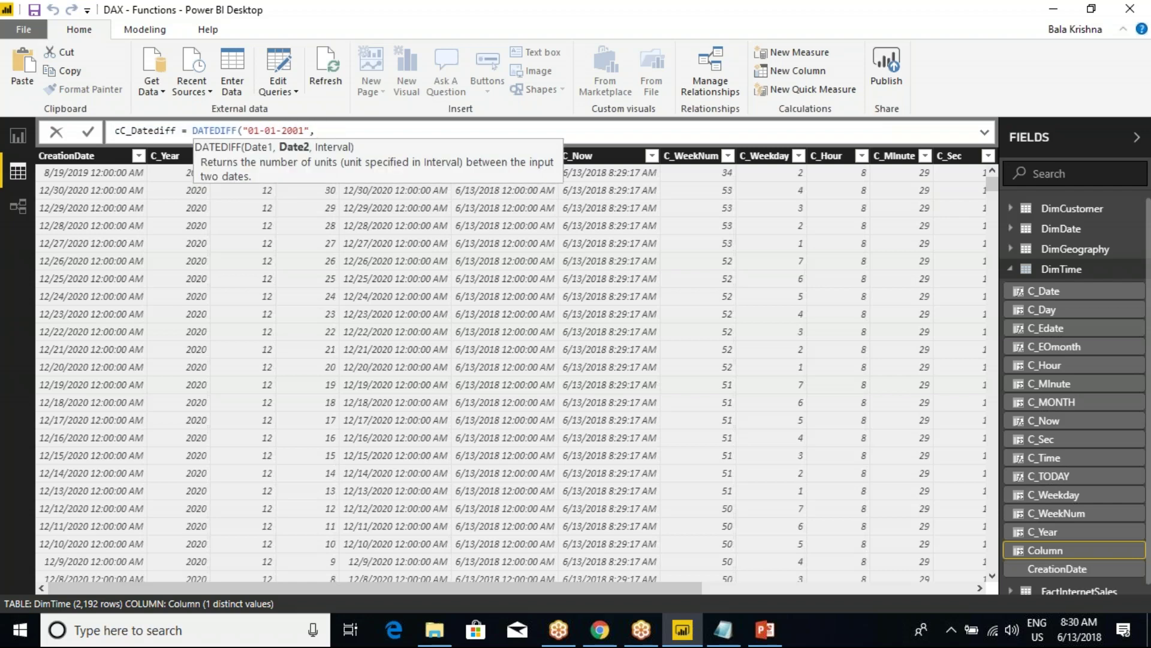
- Enter "07-01-2018" as the second date argument of the DATEDIFF formula
{"action": "type", "text": "\"01-01-"}
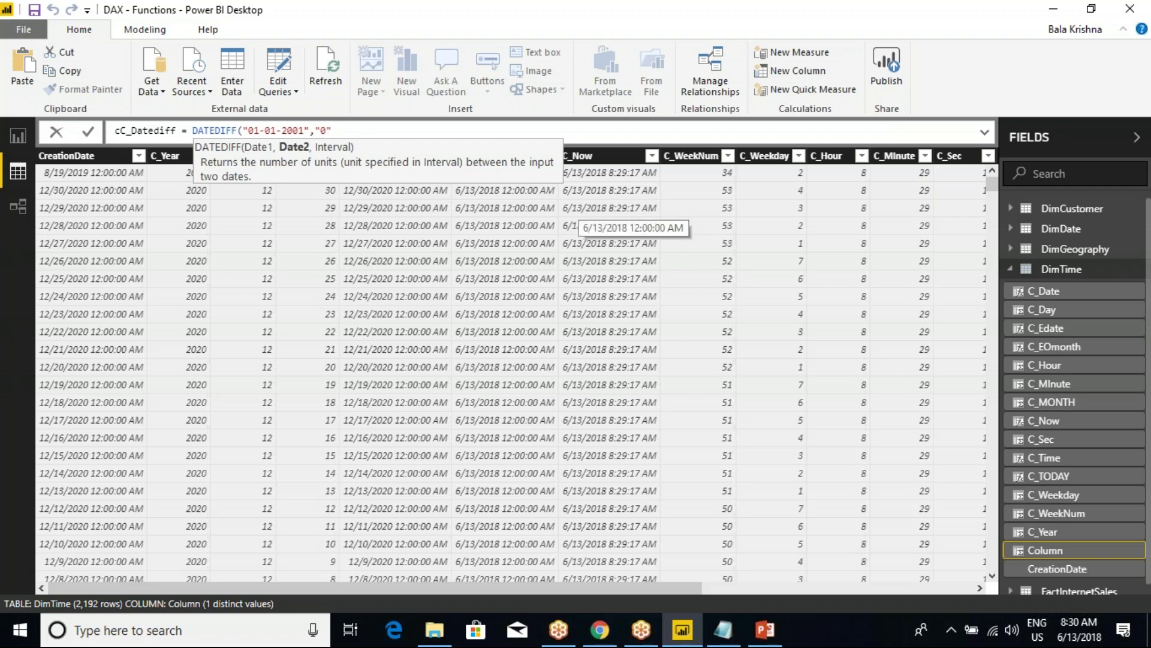
{"action": "type", "text": "2020"}
{"action": "key", "text": "BackSpace"}
{"action": "key", "text": "BackSpace"}
{"action": "key", "text": "BackSpace"}
{"action": "key", "text": "BackSpace"}
{"action": "key", "text": "BackSpace"}
{"action": "key", "text": "BackSpace"}
{"action": "key", "text": "BackSpace"}
{"action": "key", "text": "BackSpace"}
{"action": "key", "text": "BackSpace"}
{"action": "key", "text": "BackSpace"}
{"action": "key", "text": "BackSpace"}
{"action": "type", "text": "\"07"}
{"action": "type", "text": "-01-"}
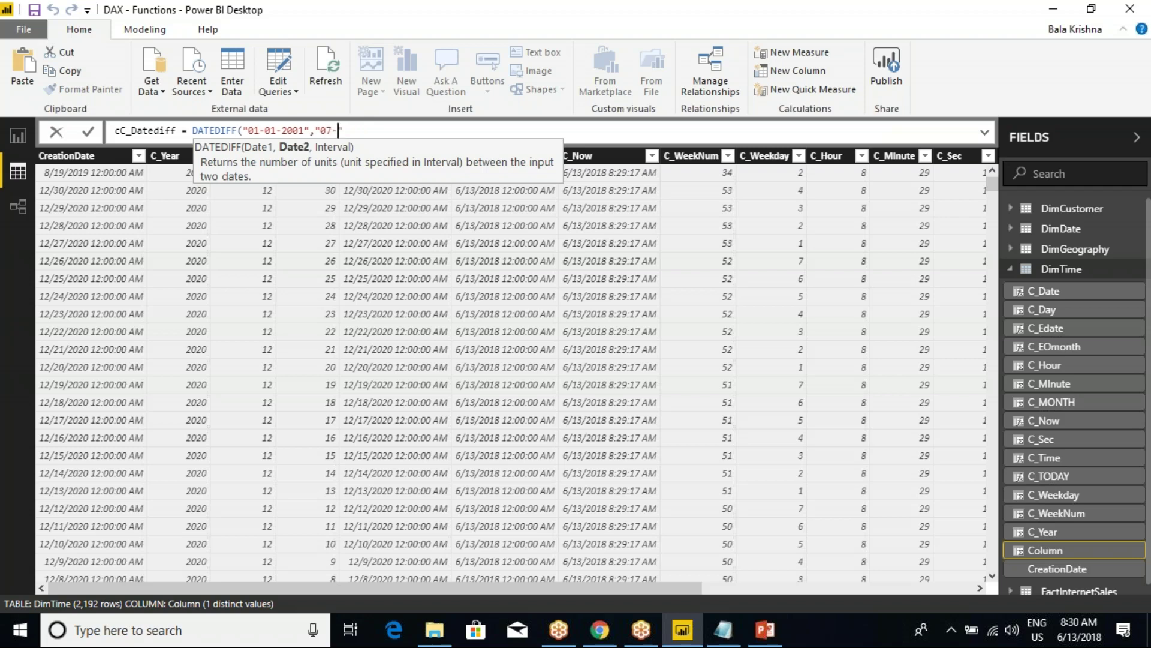
{"action": "type", "text": "2018"}
{"action": "key", "text": "Right"}
{"action": "type", "text": ","}
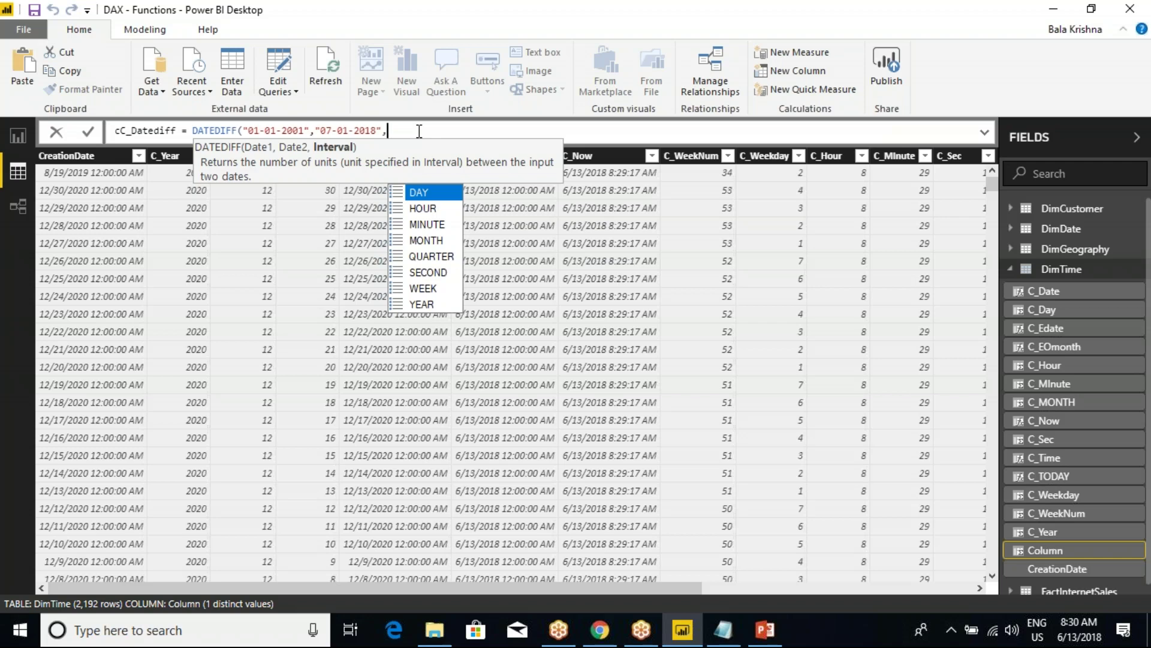
- Choose YEAR as the interval, close and commit the formula, and bring the cC_Datediff column into view
{"action": "key", "text": "Down"}
{"action": "key", "text": "Down"}
{"action": "key", "text": "Down"}
{"action": "key", "text": "Down"}
{"action": "key", "text": "Down"}
{"action": "key", "text": "Down"}
{"action": "key", "text": "Down"}
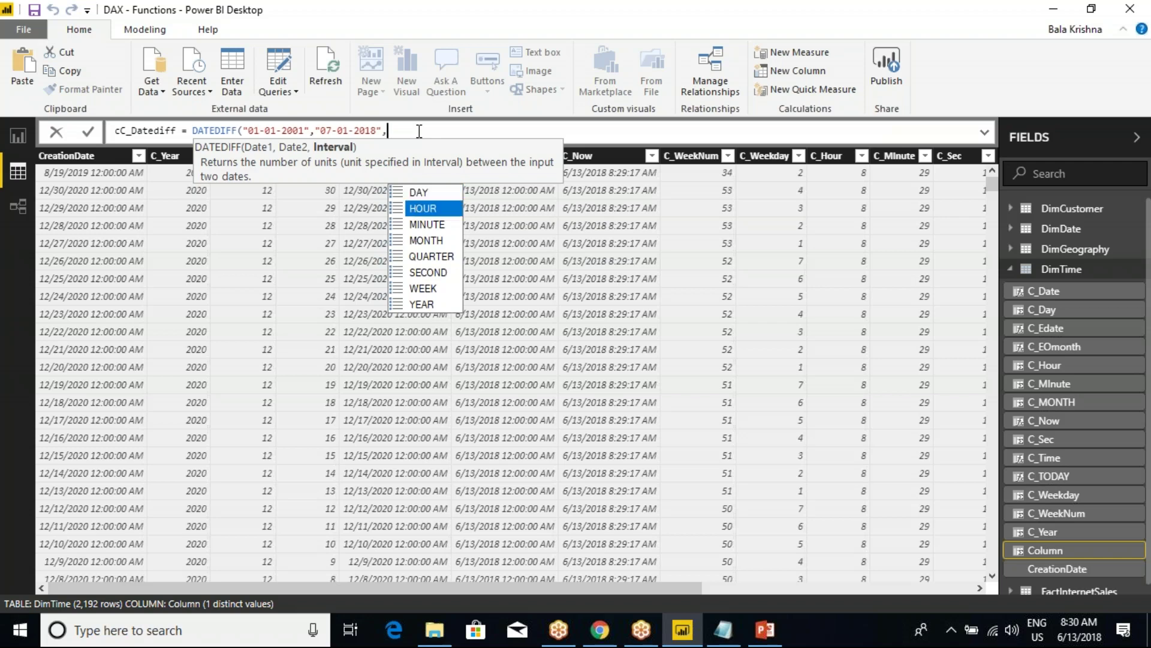
{"action": "key", "text": "Tab"}
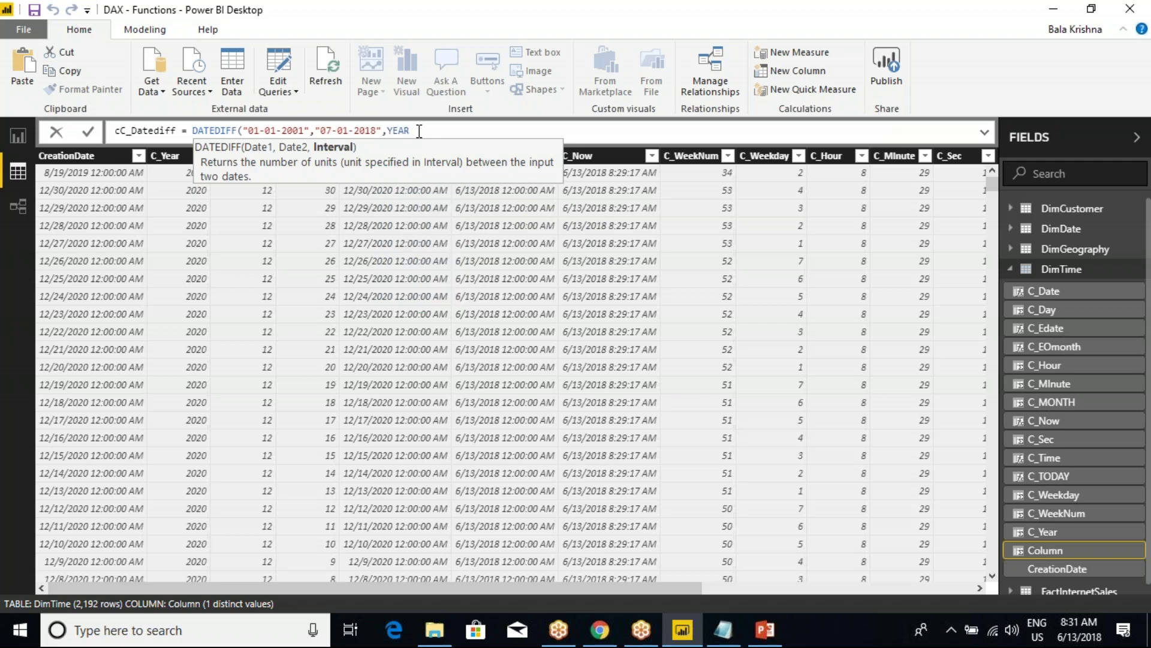
{"action": "type", "text": ")"}
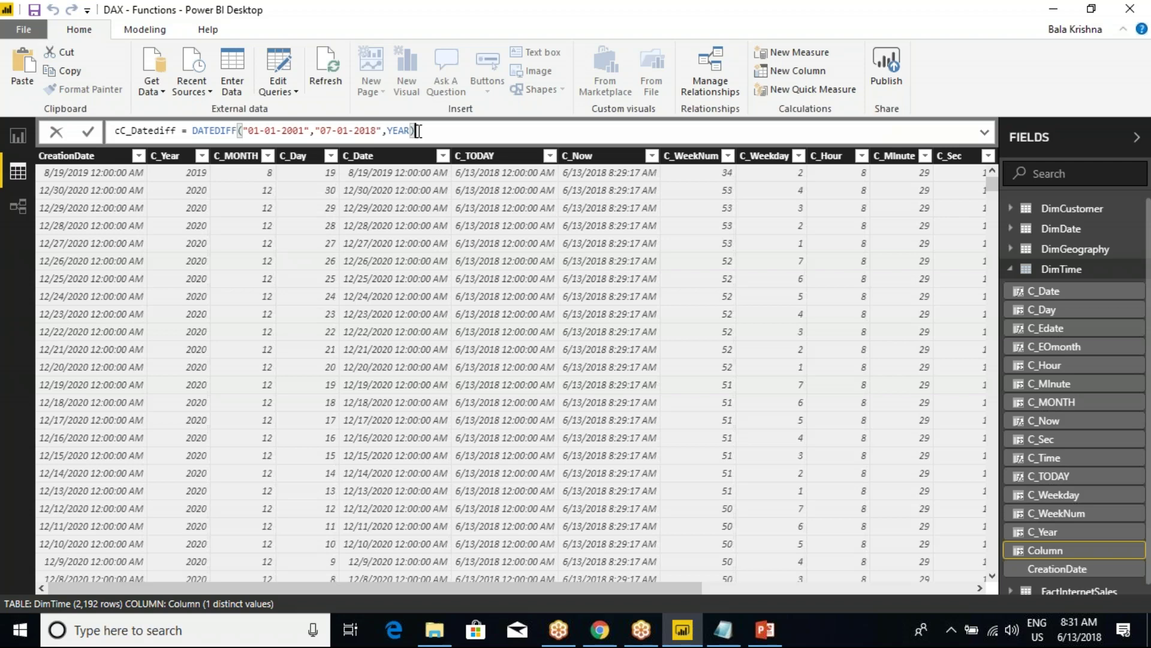
{"action": "key", "text": "Return"}
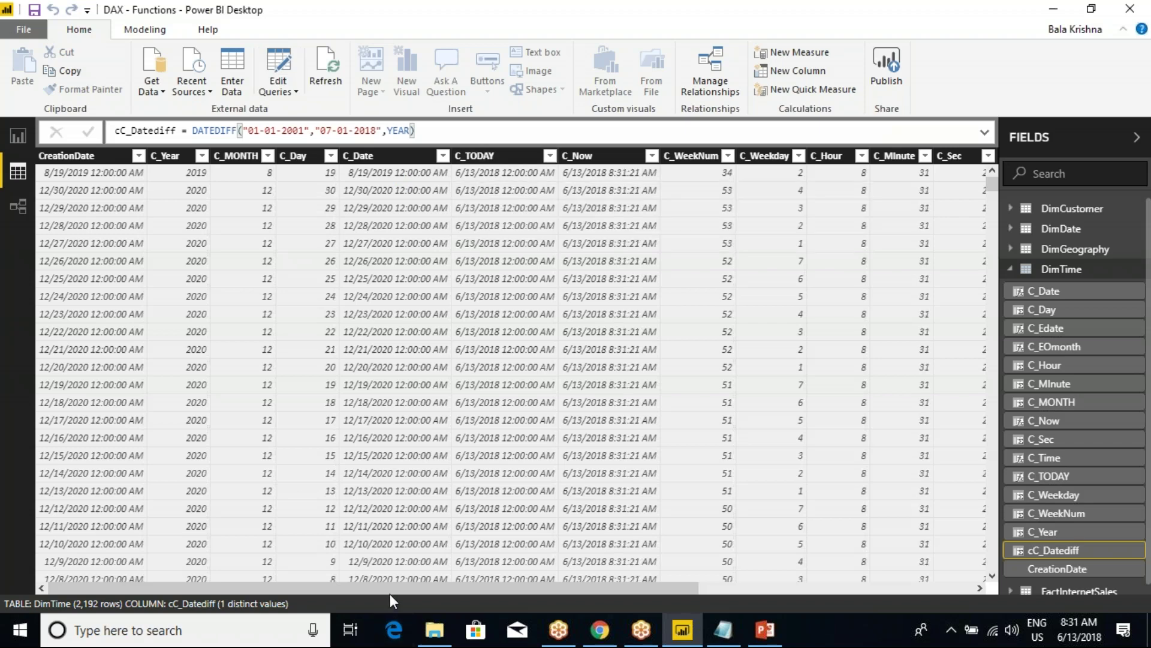
{"action": "left_click_drag", "start_coordinate": [391, 589], "coordinate": [754, 584]}
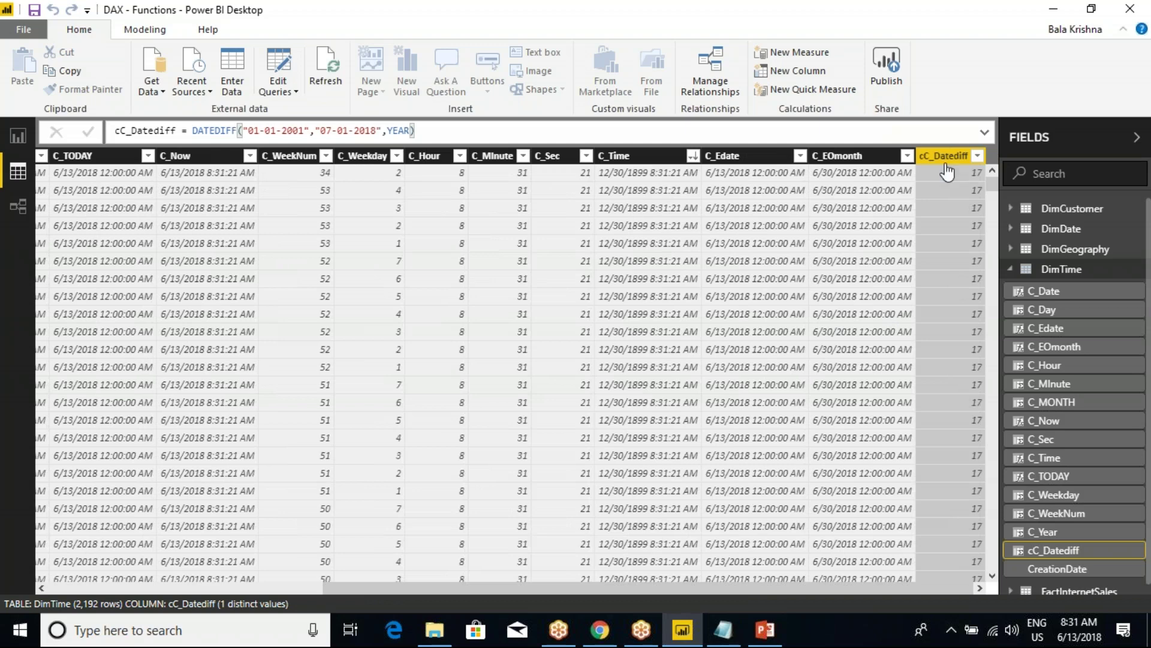
- Change the second date argument of the DATEDIFF formula to "07-01-2001"
{"action": "left_click", "coordinate": [376, 130]}
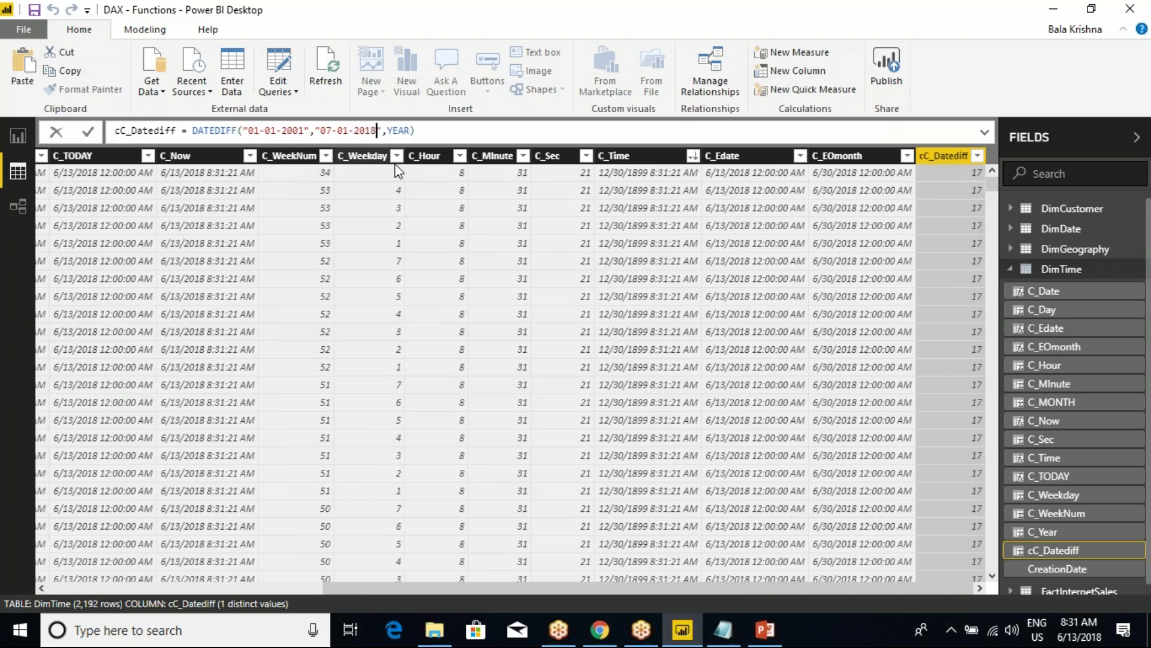
{"action": "key", "text": "BackSpace"}
{"action": "key", "text": "BackSpace"}
{"action": "type", "text": "01"}
- Set the DATEDIFF interval to MONTH and commit the cC_Datediff formula
{"action": "key", "text": "Right"}
{"action": "key", "text": "Right"}
{"action": "key", "text": "shift+Right"}
{"action": "key", "text": "shift+Right"}
{"action": "key", "text": "shift+Right"}
{"action": "key", "text": "shift+Right"}
{"action": "type", "text": "mon"}
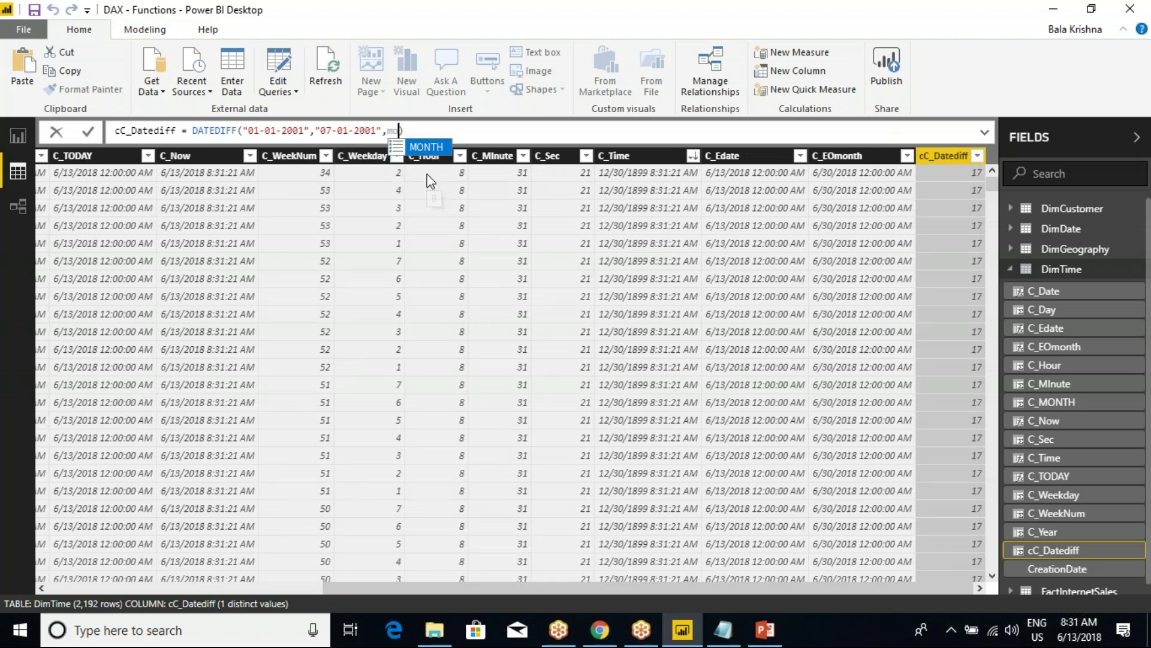
{"action": "key", "text": "Tab"}
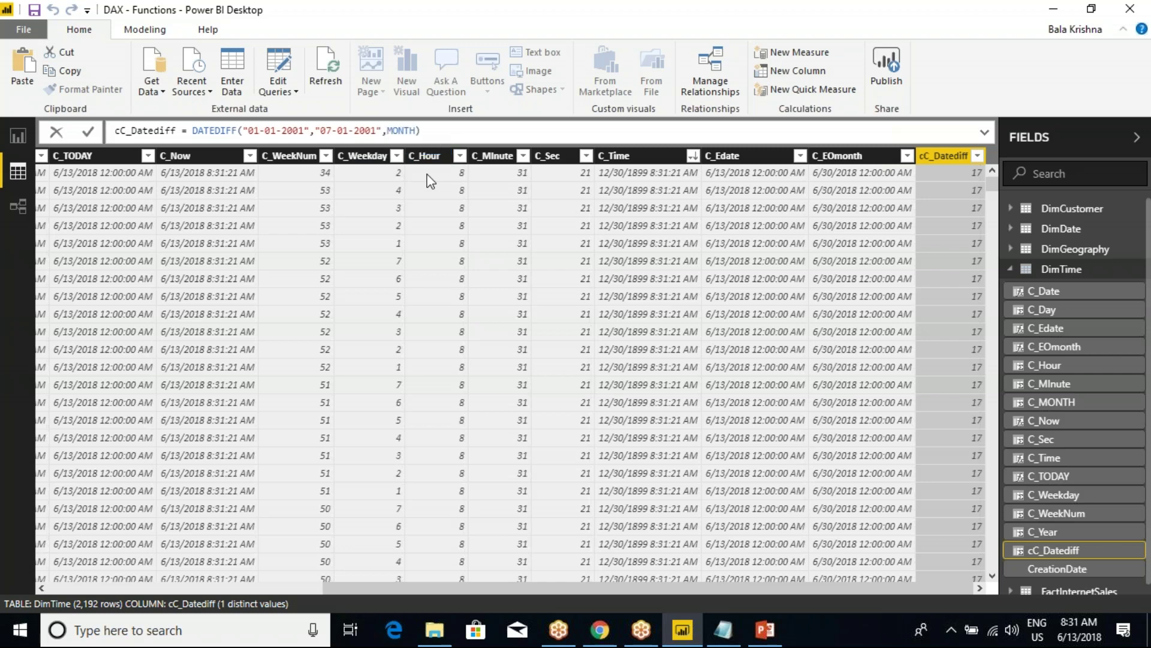
{"action": "left_click", "coordinate": [422, 130]}
{"action": "key", "text": "Return"}
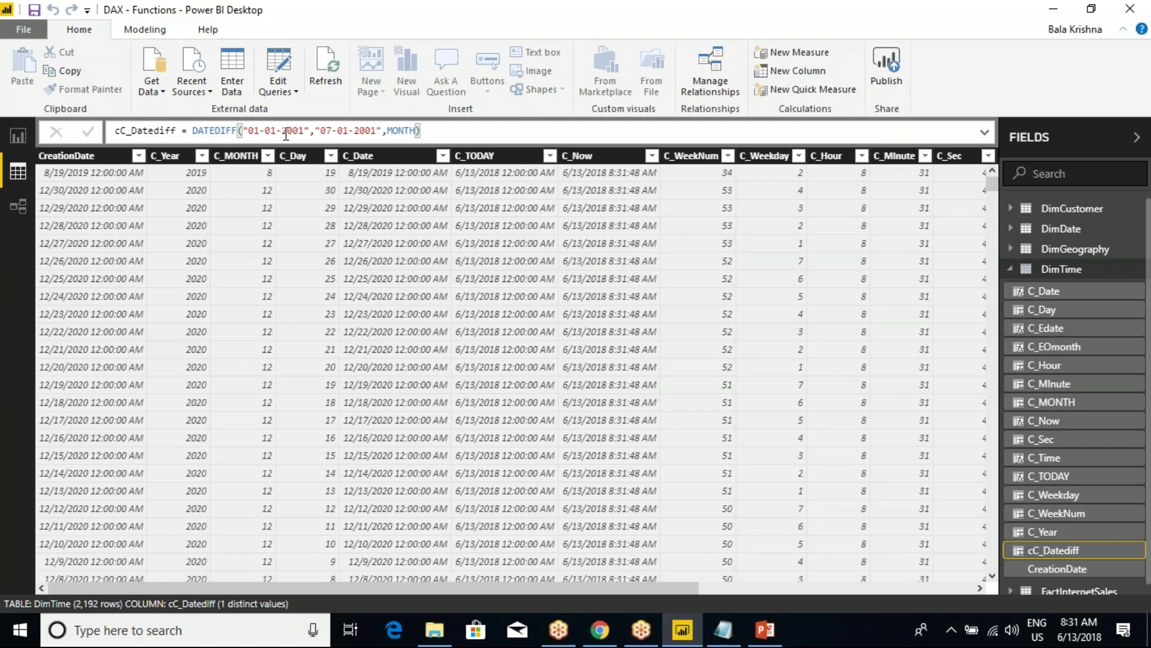
- Examine the month-interval values in the cC_Datediff column against the two dates in its formula
{"action": "mouse_move", "coordinate": [295, 89]}
{"action": "left_mouse_down"}
{"action": "mouse_move", "coordinate": [292, 111]}
{"action": "mouse_move", "coordinate": [302, 113]}
{"action": "left_mouse_up"}
{"action": "left_click_drag", "start_coordinate": [362, 90], "coordinate": [371, 114]}
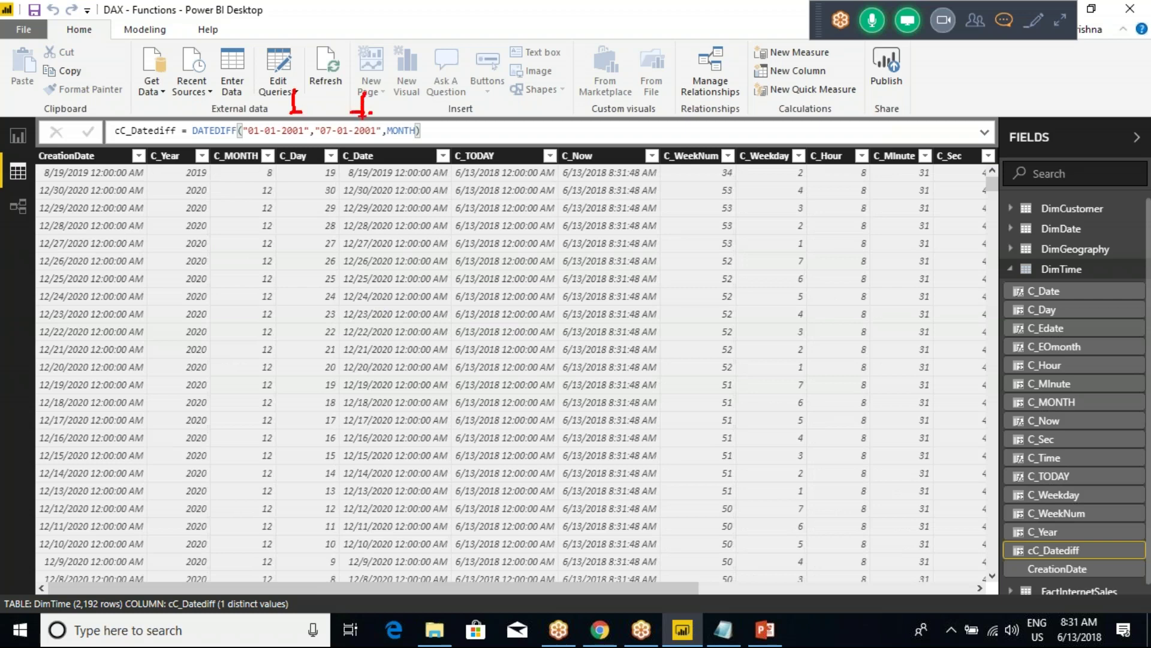
{"action": "key", "text": "Escape"}
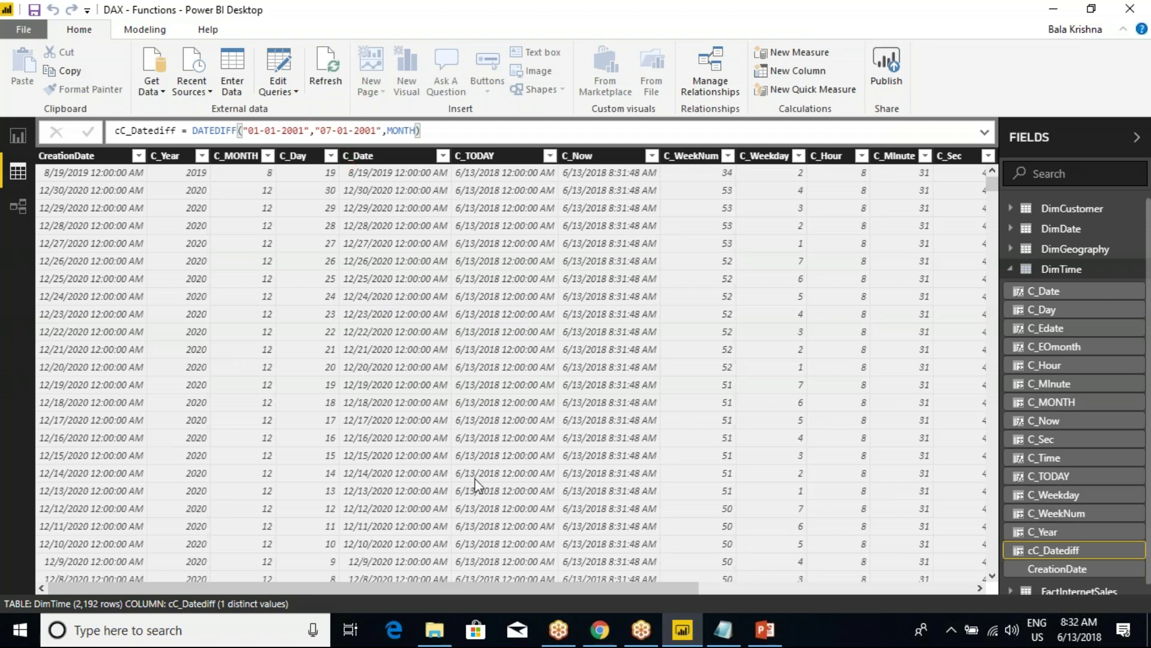
{"action": "left_click_drag", "start_coordinate": [382, 587], "coordinate": [841, 584]}
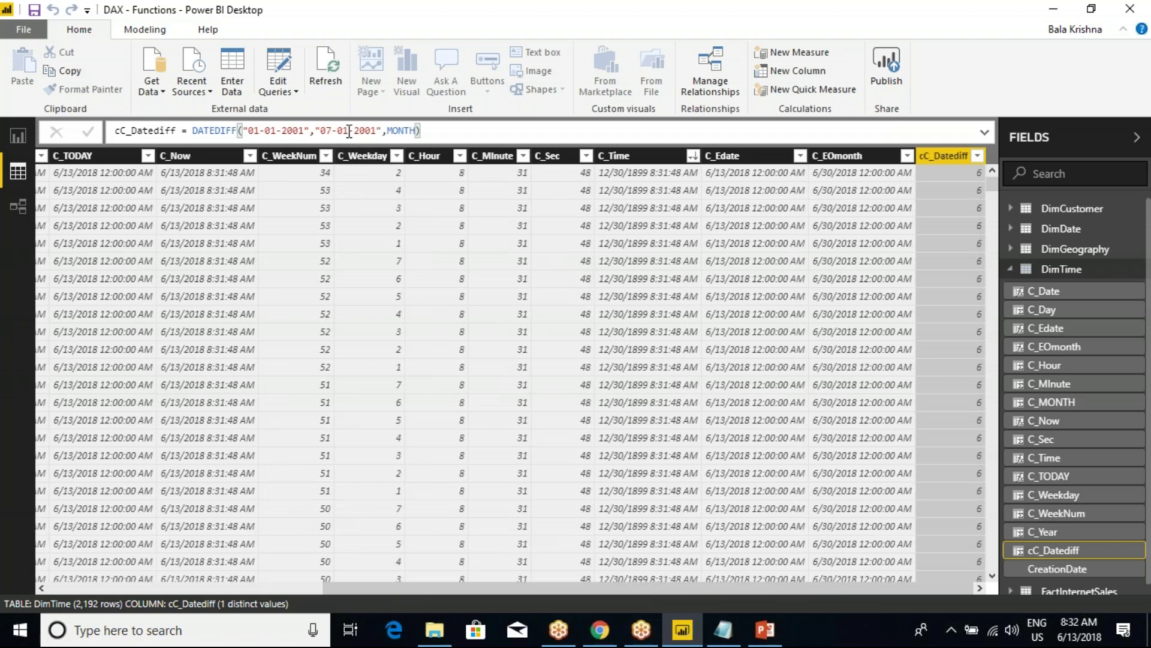
{"action": "left_click_drag", "start_coordinate": [359, 80], "coordinate": [357, 115]}
{"action": "left_click_drag", "start_coordinate": [251, 108], "coordinate": [252, 120]}
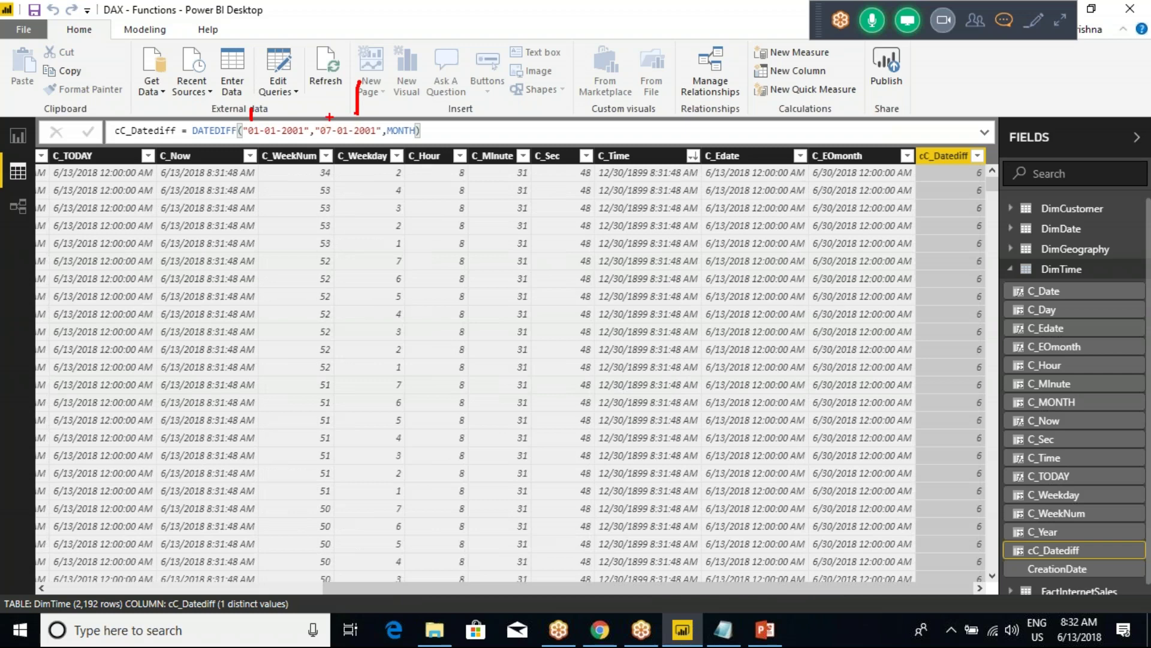
{"action": "left_click_drag", "start_coordinate": [320, 100], "coordinate": [322, 123]}
{"action": "mouse_move", "coordinate": [968, 165]}
{"action": "left_mouse_down"}
{"action": "mouse_move", "coordinate": [991, 189]}
{"action": "mouse_move", "coordinate": [990, 170]}
{"action": "left_mouse_up"}
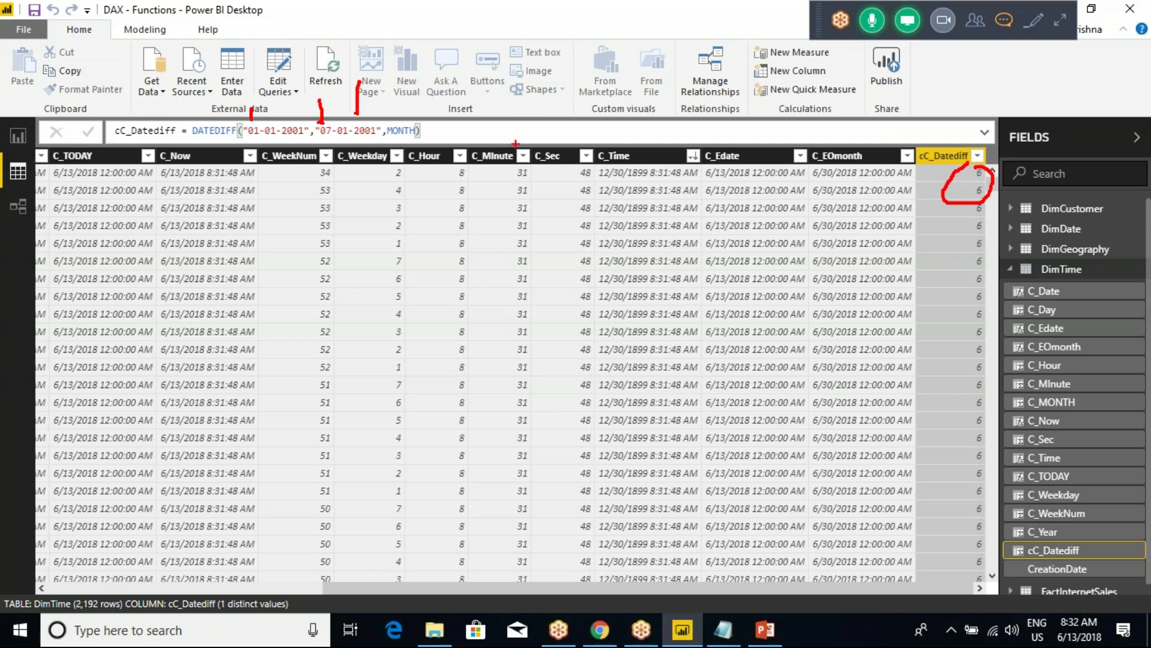
{"action": "key", "text": "Escape"}
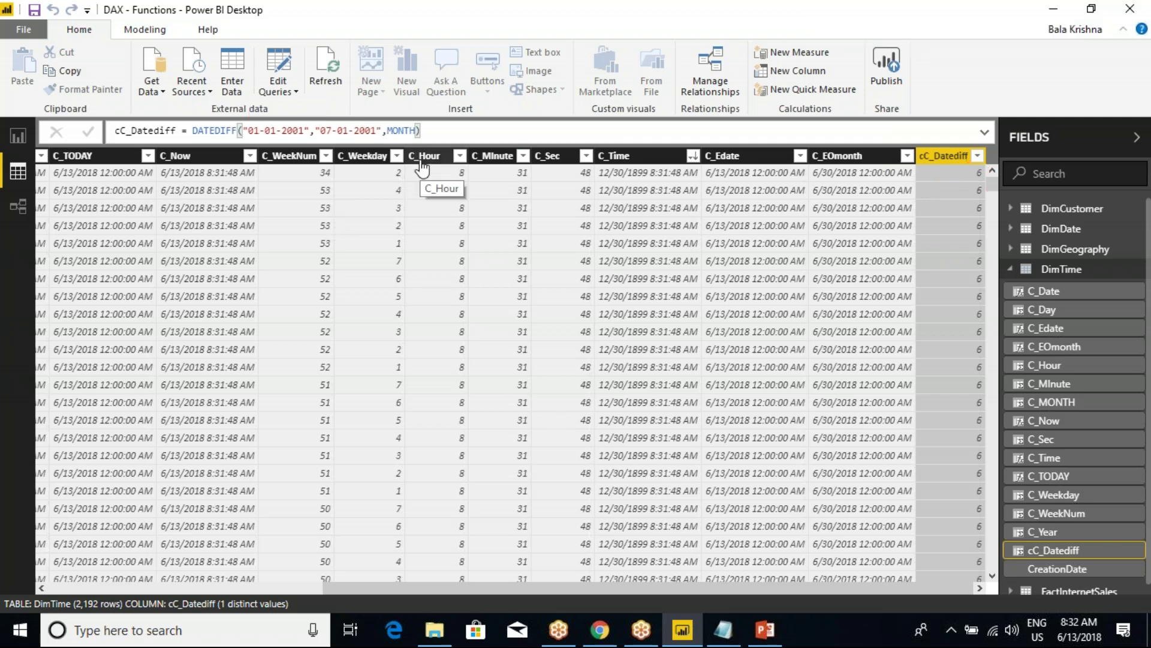
- Set the second date of the DATEDIFF formula to "07-01-2018" and its interval to YEAR
{"action": "left_click", "coordinate": [379, 131]}
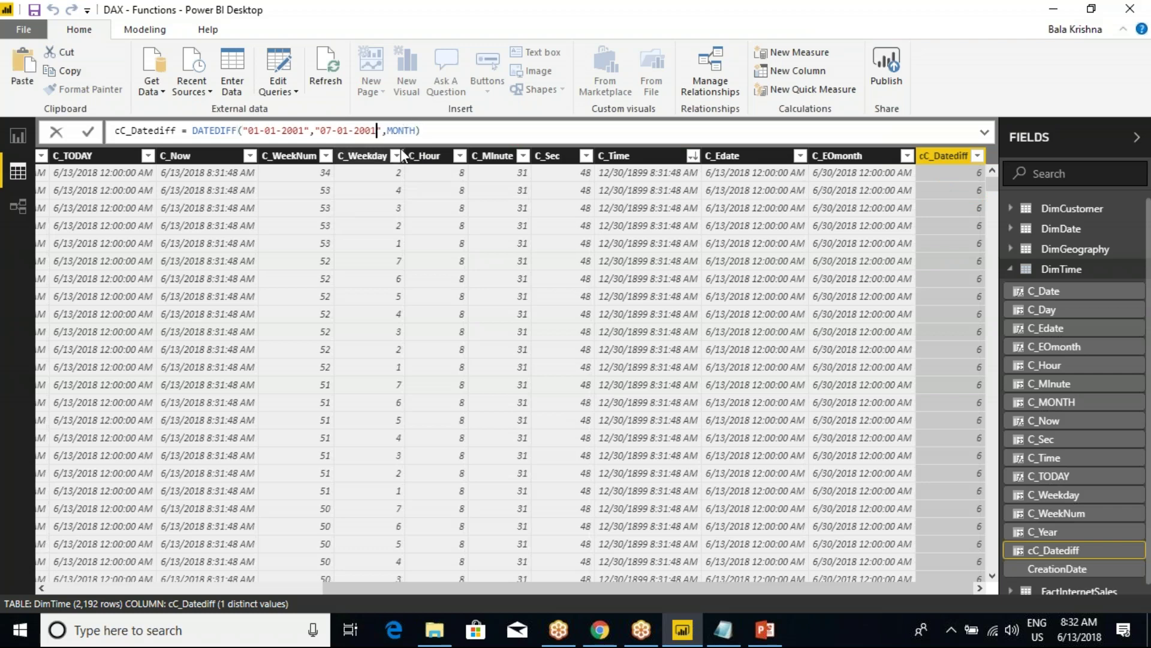
{"action": "key", "text": "BackSpace"}
{"action": "key", "text": "BackSpace"}
{"action": "type", "text": "18"}
{"action": "double_click", "coordinate": [402, 130]}
{"action": "type", "text": "year"}
{"action": "key", "text": "Tab"}
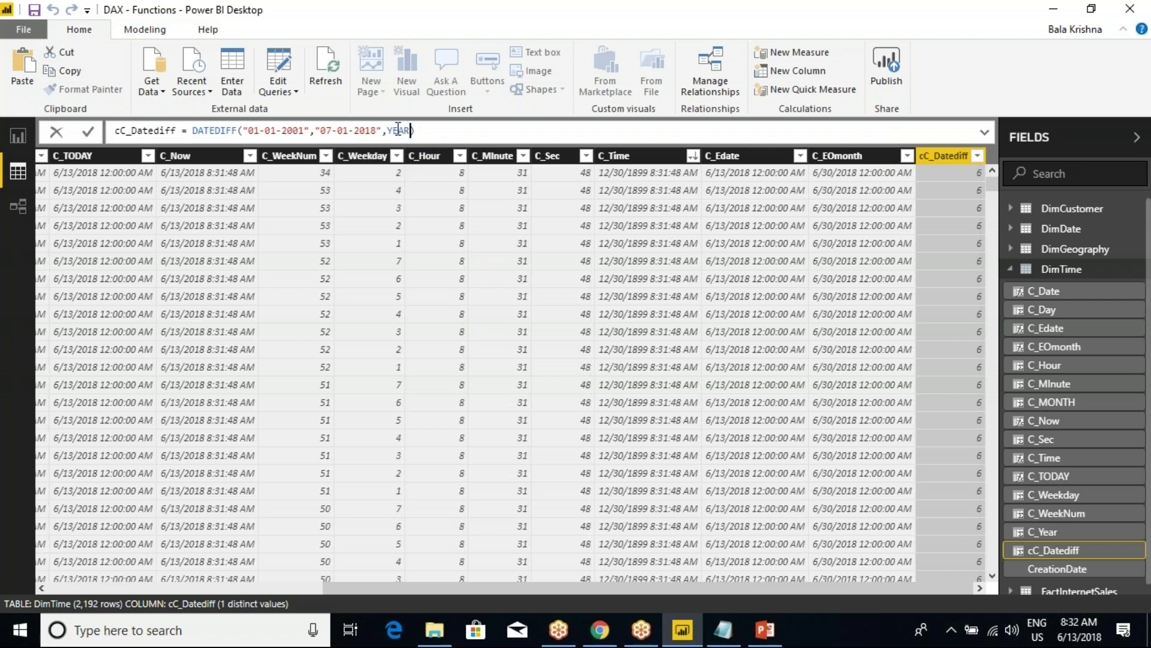
- Copy the entire DATEDIFF formula, commit it, and bring the cC_Datediff column into view
{"action": "left_click", "coordinate": [455, 130]}
{"action": "key", "text": "ctrl+a"}
{"action": "key", "text": "ctrl+c"}
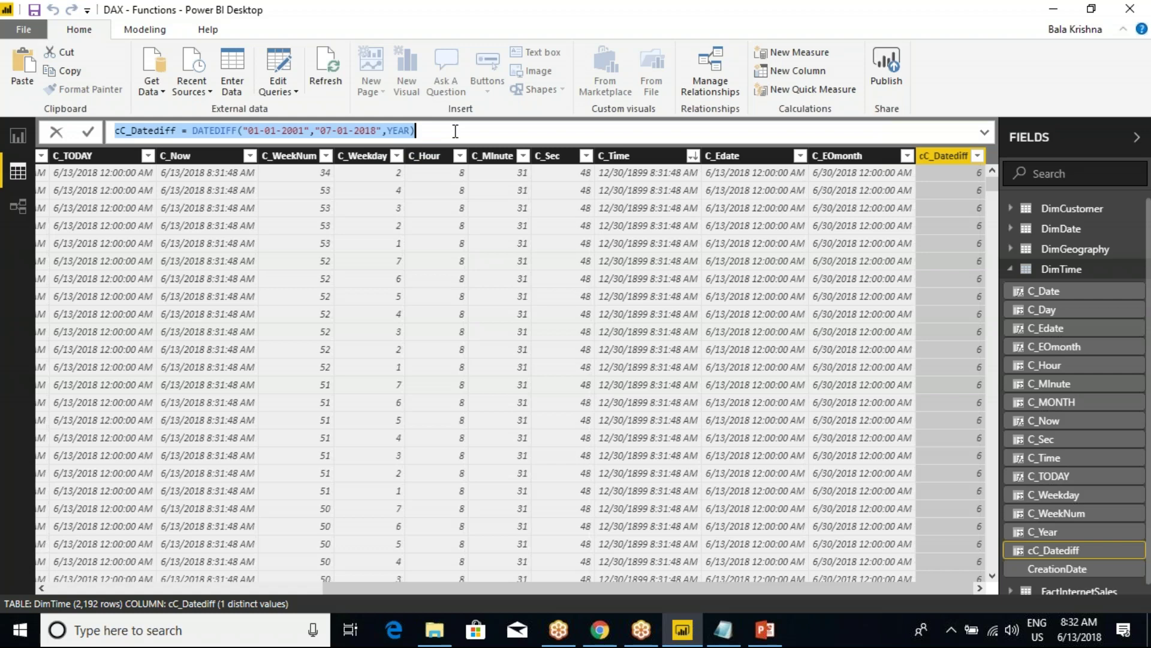
{"action": "left_click", "coordinate": [455, 131]}
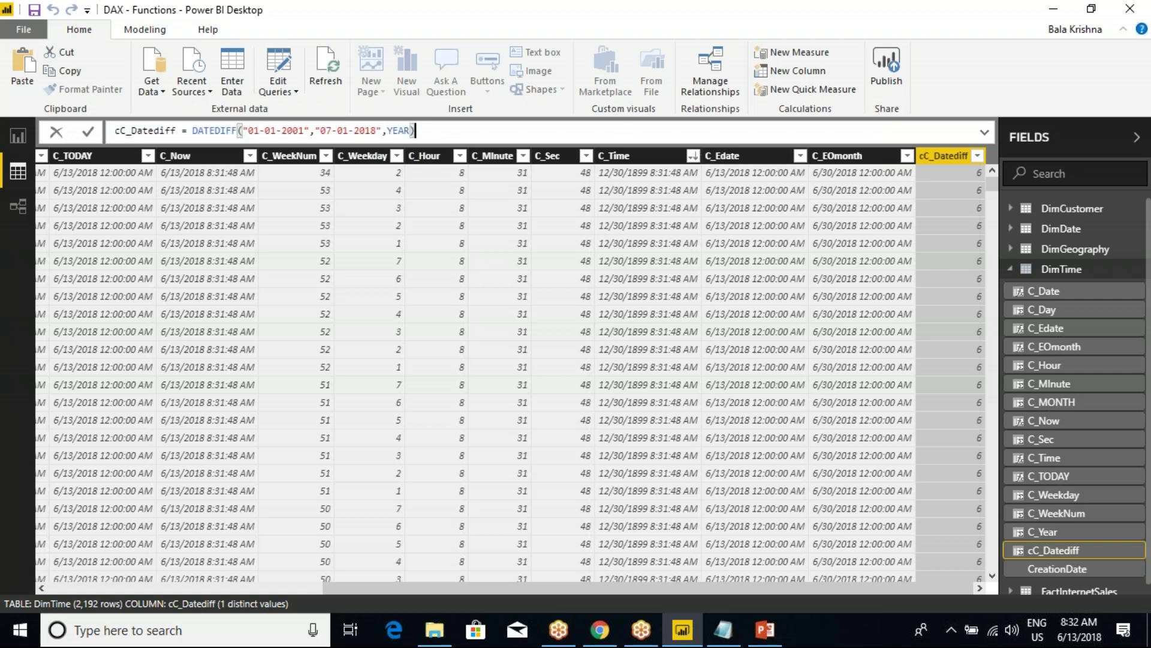
{"action": "key", "text": "Return"}
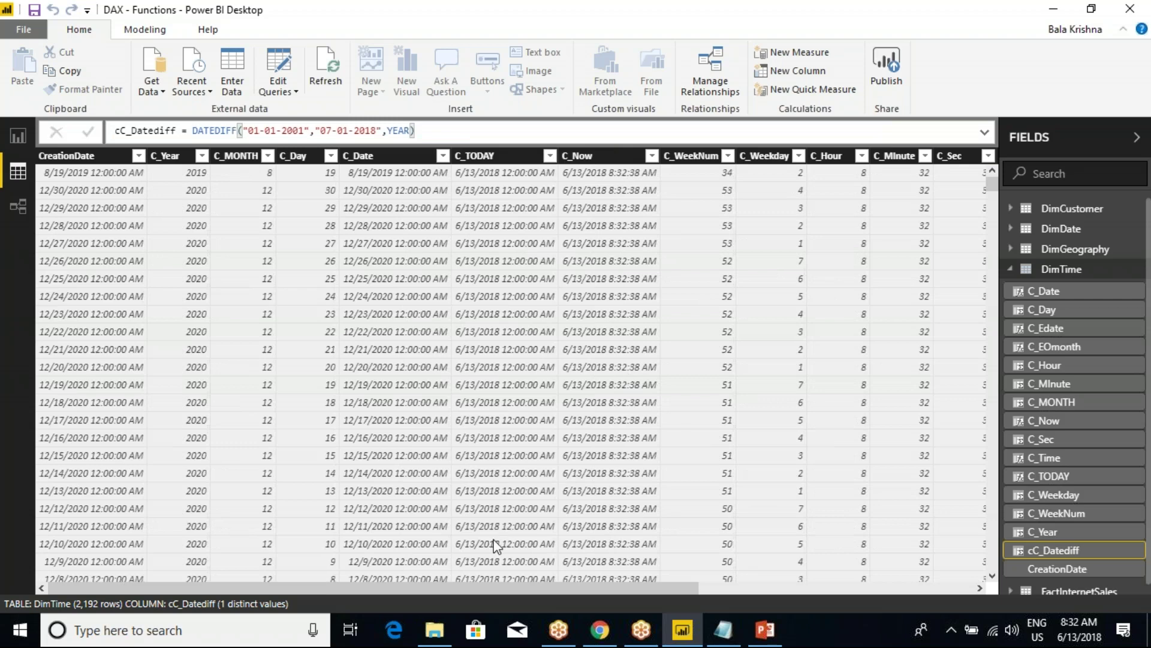
{"action": "left_click_drag", "start_coordinate": [494, 589], "coordinate": [913, 578]}
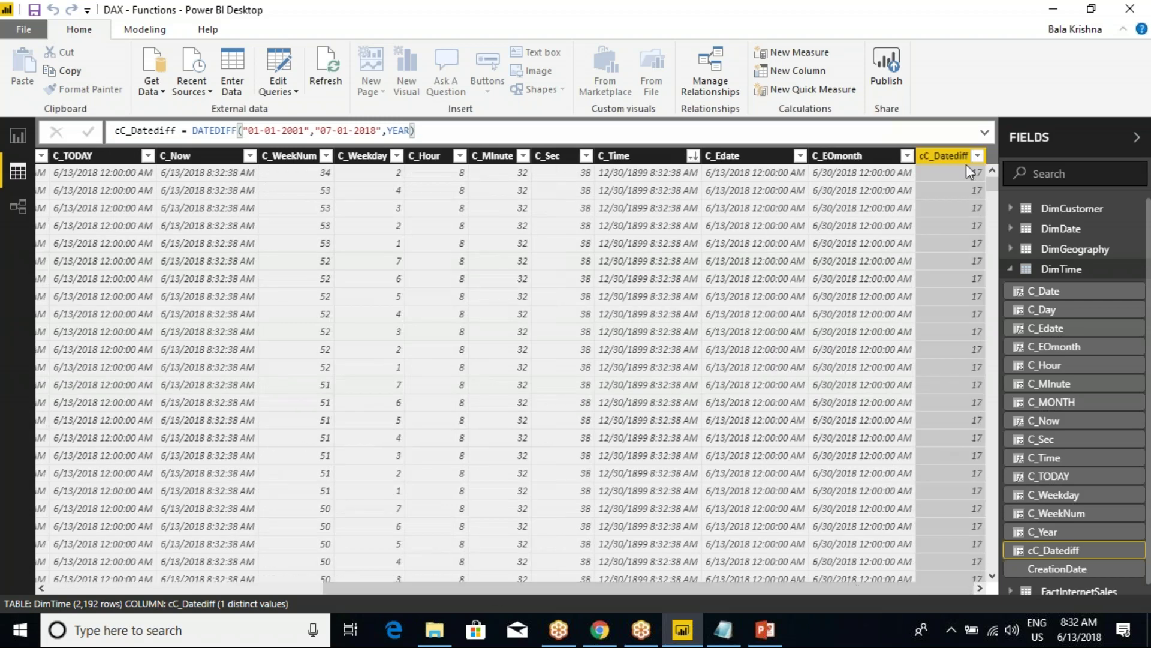
- Rename the column to C_Datediff in its formula, commit the change, and bring the column into view
{"action": "left_click", "coordinate": [116, 130]}
{"action": "key", "text": "Delete"}
{"action": "key", "text": "Return"}
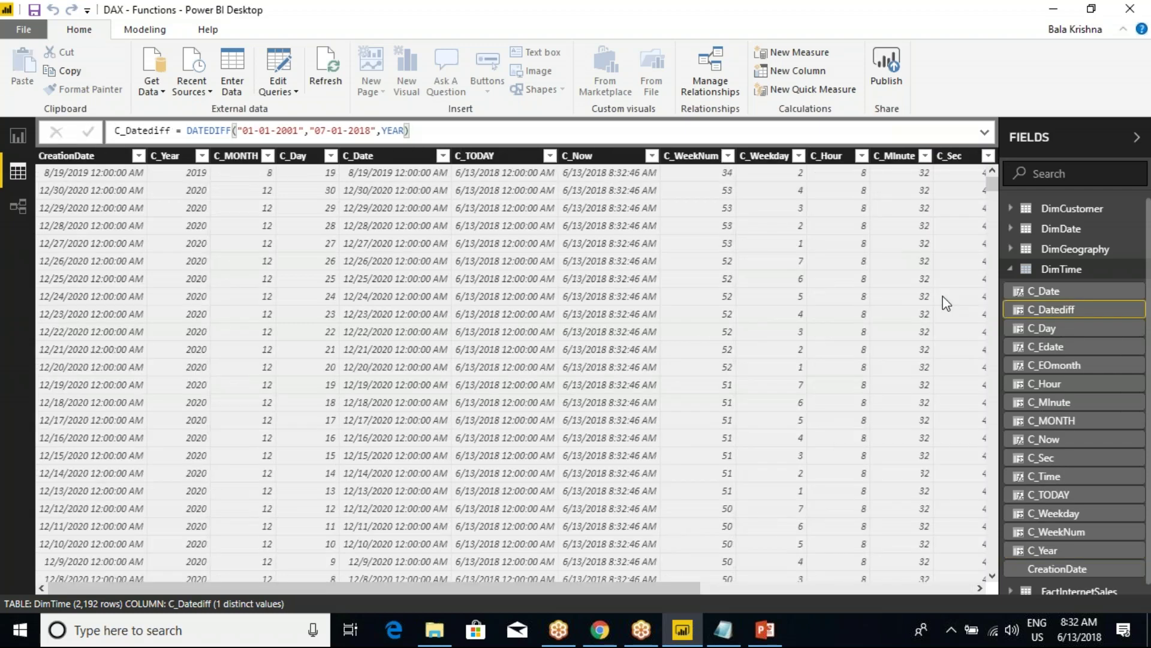
{"action": "left_click_drag", "start_coordinate": [615, 590], "coordinate": [910, 585]}
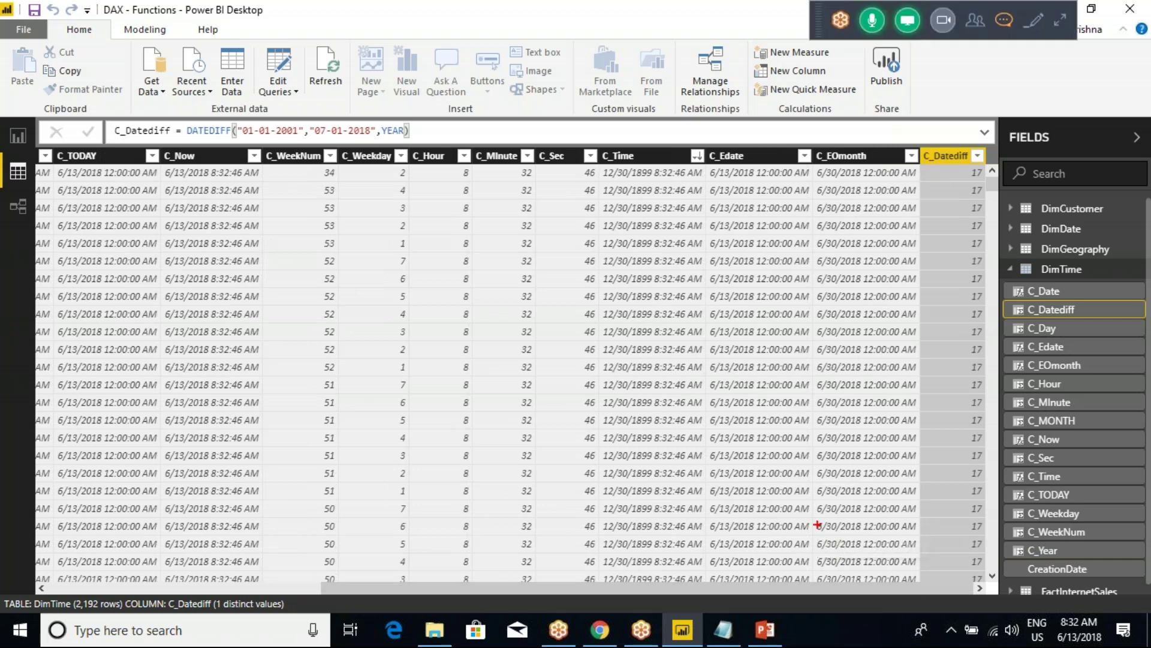
{"action": "mouse_move", "coordinate": [901, 110]}
{"action": "left_mouse_down"}
{"action": "mouse_move", "coordinate": [983, 240]}
{"action": "mouse_move", "coordinate": [1000, 342]}
{"action": "left_mouse_up"}
{"action": "mouse_move", "coordinate": [949, 174]}
{"action": "left_mouse_down"}
{"action": "mouse_move", "coordinate": [939, 190]}
{"action": "mouse_move", "coordinate": [532, 260]}
{"action": "mouse_move", "coordinate": [406, 256]}
{"action": "left_mouse_up"}
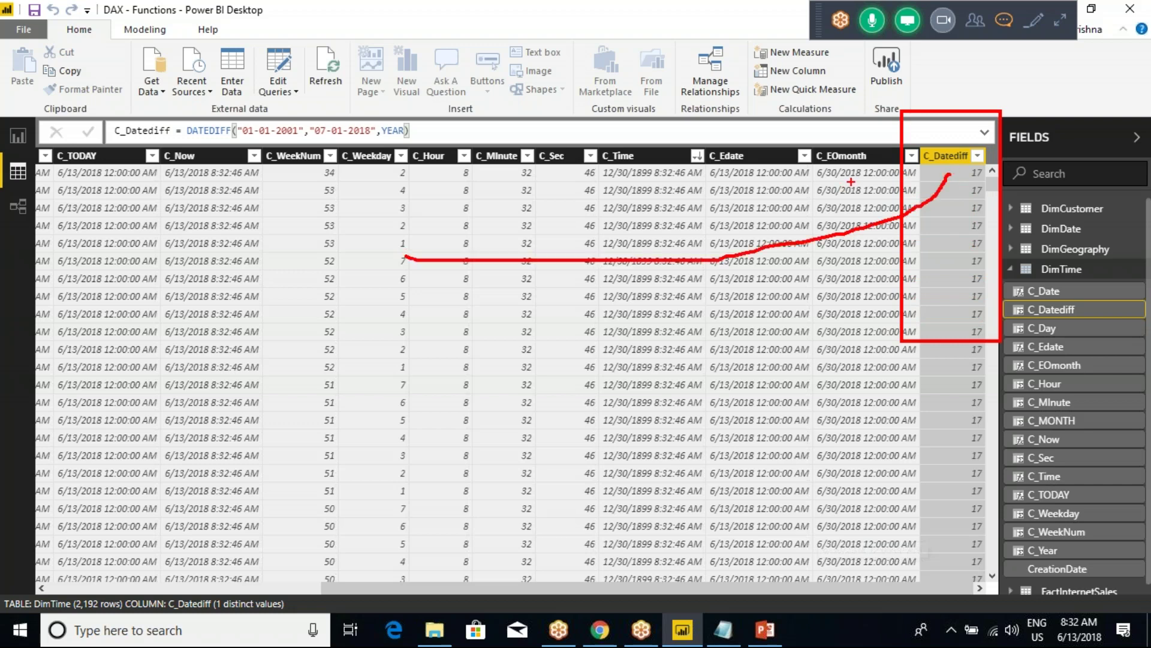
{"action": "mouse_move", "coordinate": [318, 139]}
{"action": "left_mouse_down"}
{"action": "mouse_move", "coordinate": [307, 167]}
{"action": "mouse_move", "coordinate": [329, 174]}
{"action": "left_mouse_up"}
{"action": "left_click_drag", "start_coordinate": [363, 174], "coordinate": [360, 191]}
{"action": "mouse_move", "coordinate": [428, 182]}
{"action": "left_mouse_down"}
{"action": "mouse_move", "coordinate": [432, 204]}
{"action": "mouse_move", "coordinate": [446, 183]}
{"action": "mouse_move", "coordinate": [452, 210]}
{"action": "left_mouse_up"}
{"action": "left_click_drag", "start_coordinate": [508, 167], "coordinate": [525, 195]}
{"action": "left_click_drag", "start_coordinate": [548, 177], "coordinate": [534, 207]}
{"action": "left_click_drag", "start_coordinate": [549, 213], "coordinate": [610, 218]}
{"action": "mouse_move", "coordinate": [477, 183]}
{"action": "left_mouse_down"}
{"action": "mouse_move", "coordinate": [478, 201]}
{"action": "mouse_move", "coordinate": [509, 205]}
{"action": "left_mouse_up"}
{"action": "left_click_drag", "start_coordinate": [508, 186], "coordinate": [502, 227]}
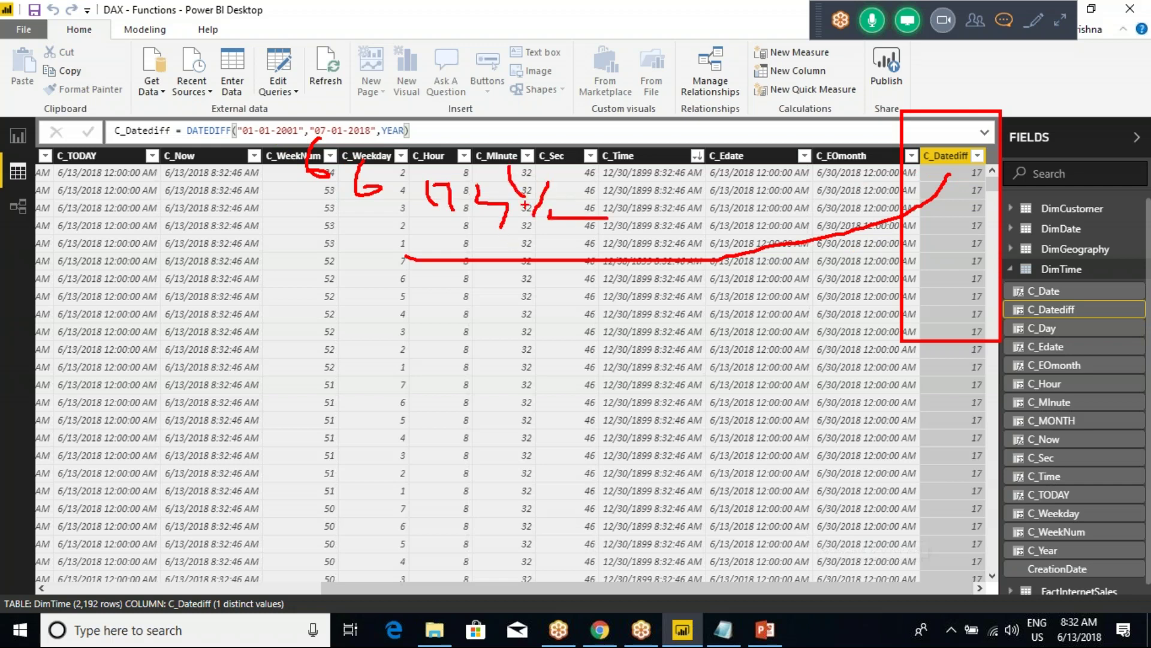
{"action": "mouse_move", "coordinate": [519, 180]}
{"action": "left_mouse_down"}
{"action": "mouse_move", "coordinate": [552, 239]}
{"action": "mouse_move", "coordinate": [531, 193]}
{"action": "left_mouse_up"}
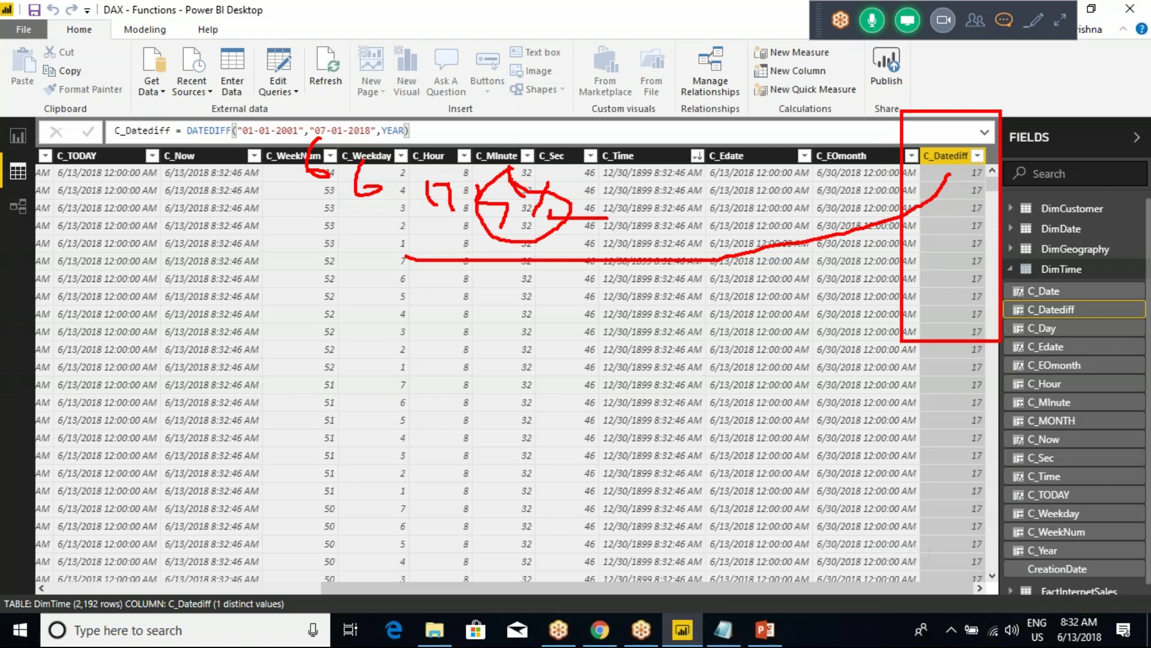
{"action": "key", "text": "Escape"}
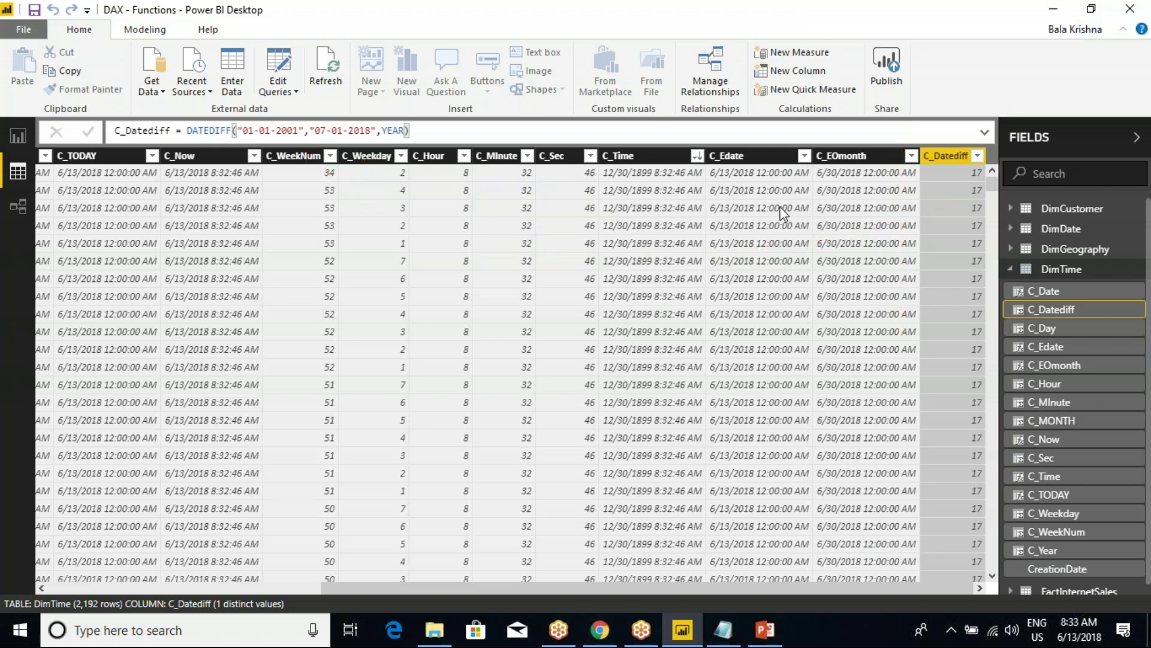
- Add a new calculated column to DimTime and paste the copied DATEDIFF formula into it
{"action": "right_click", "coordinate": [950, 156]}
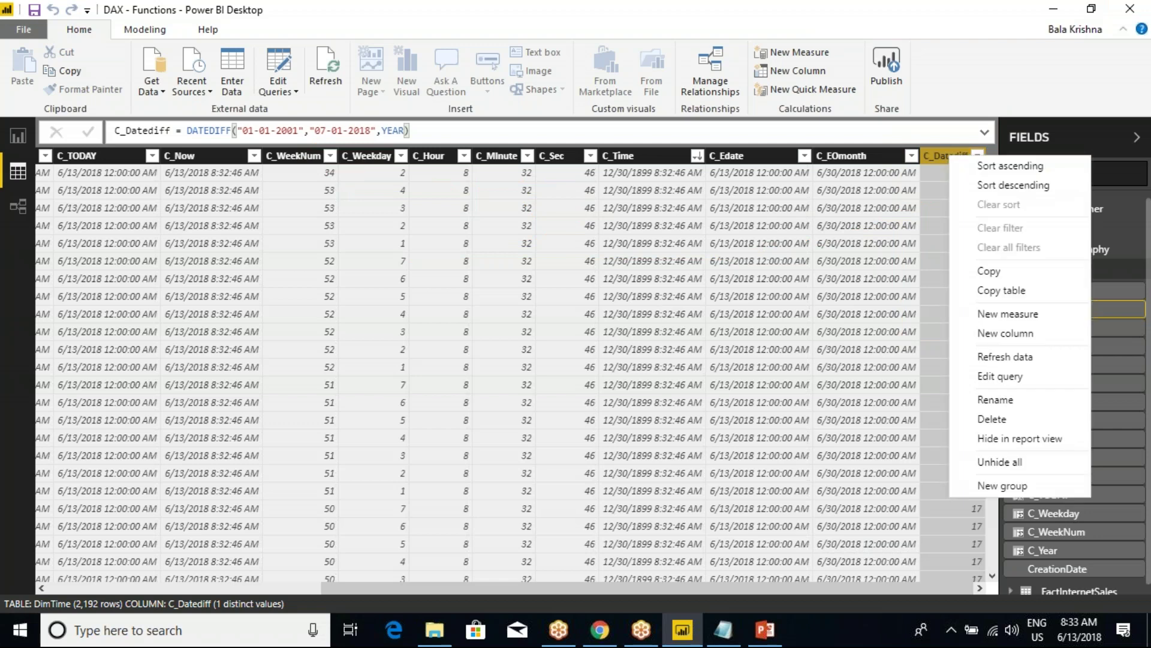
{"action": "left_click", "coordinate": [1012, 335]}
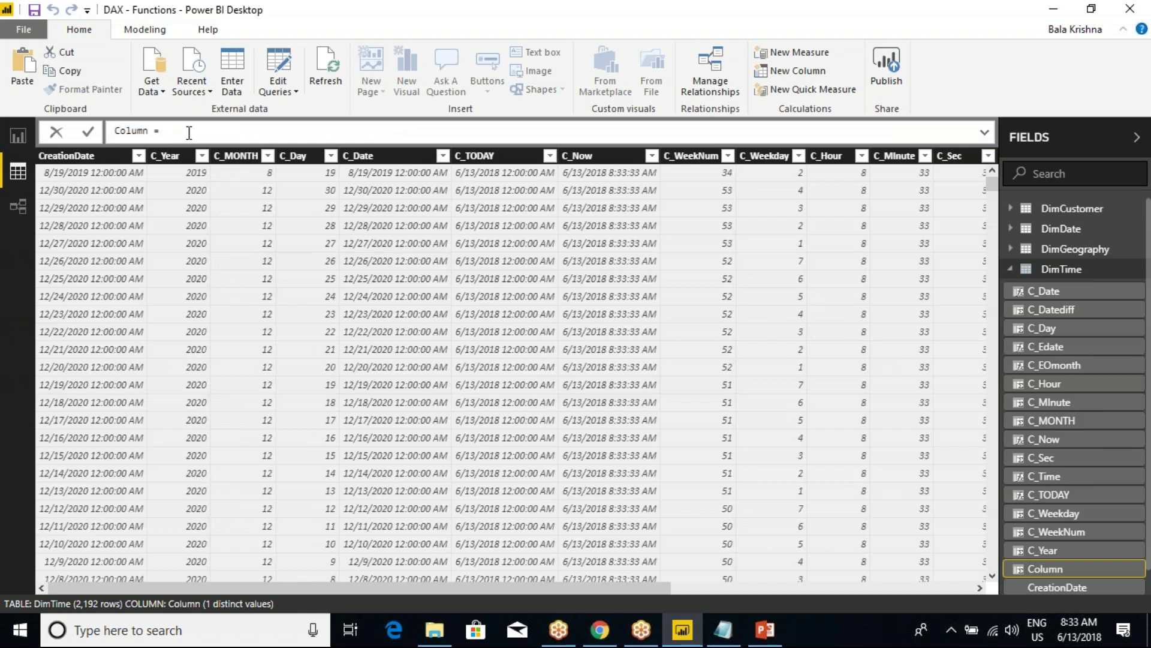
{"action": "key", "text": "ctrl+v"}
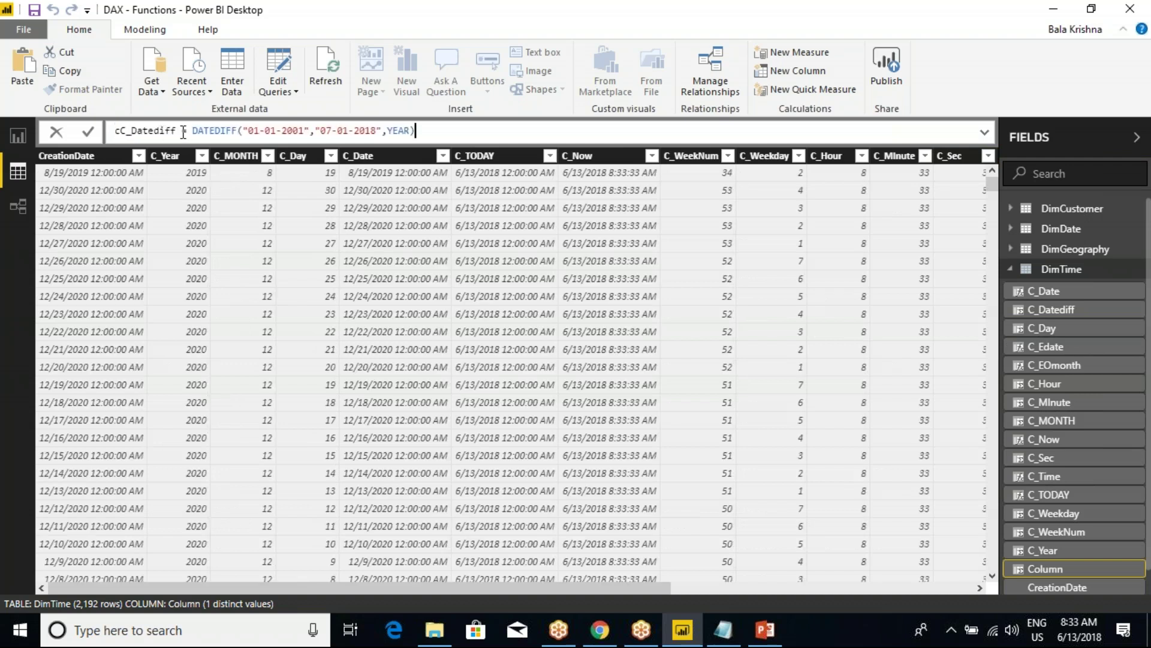
- Change the name of the new column in the pasted formula to C_YearFrac
{"action": "key", "text": "BackSpace"}
{"action": "key", "text": "BackSpace"}
{"action": "key", "text": "BackSpace"}
{"action": "key", "text": "BackSpace"}
{"action": "key", "text": "BackSpace"}
{"action": "key", "text": "BackSpace"}
{"action": "key", "text": "BackSpace"}
{"action": "key", "text": "BackSpace"}
{"action": "key", "text": "BackSpace"}
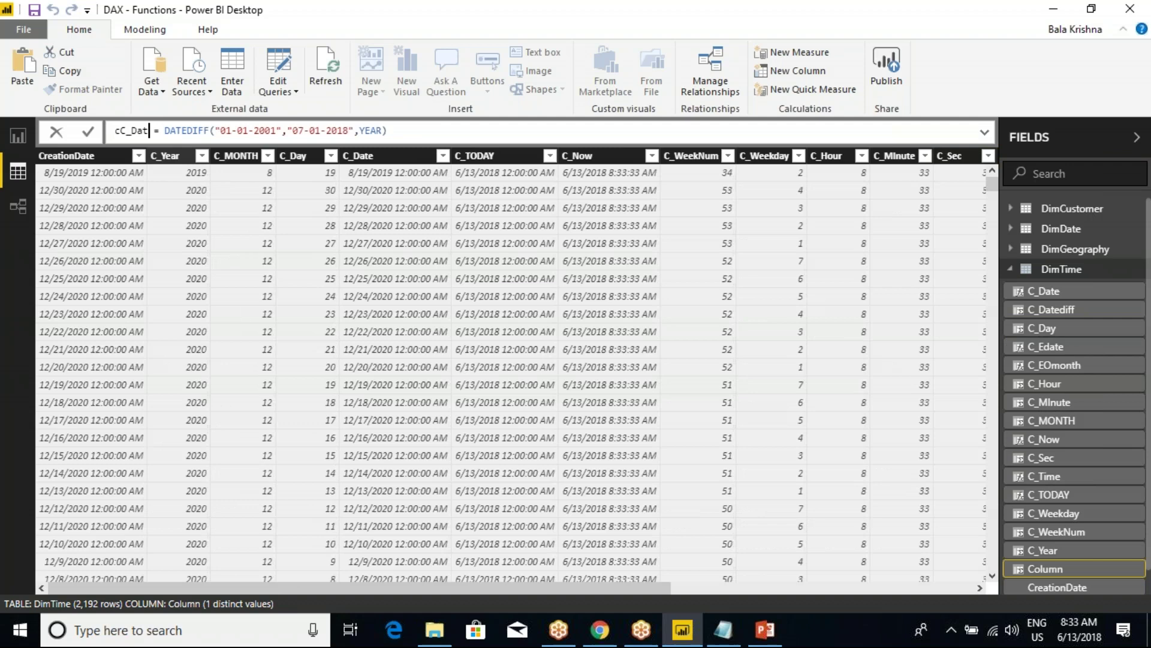
{"action": "key", "text": "BackSpace"}
{"action": "key", "text": "BackSpace"}
{"action": "type", "text": "C_Year"}
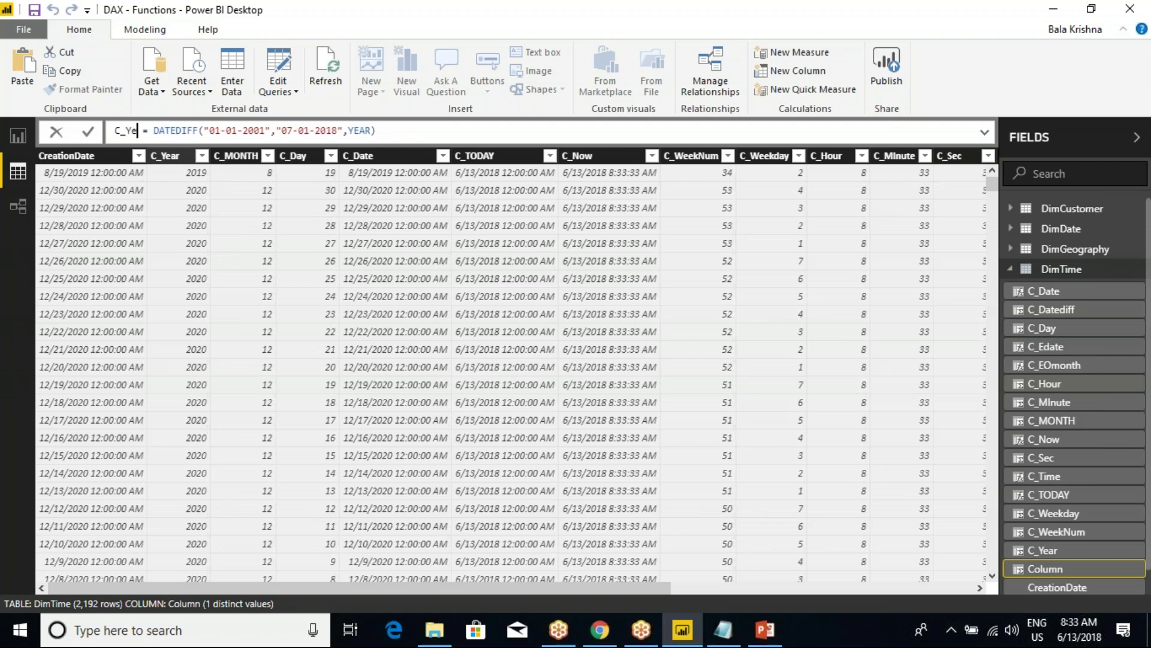
{"action": "type", "text": "Frac"}
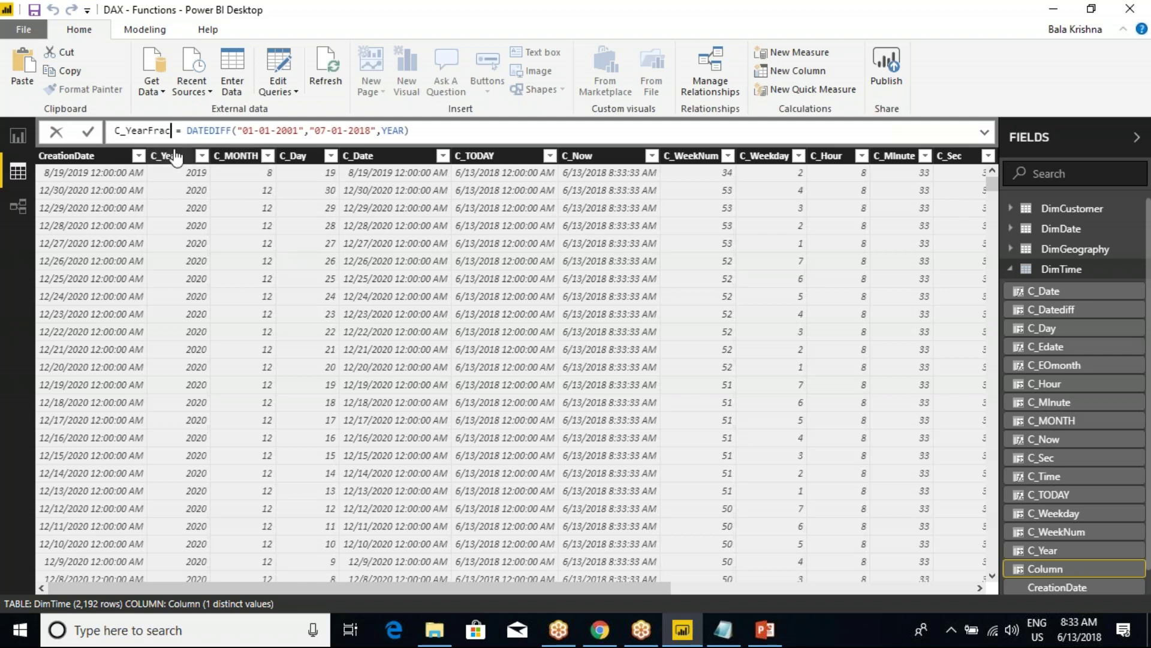
- Replace the DATEDIFF function in the C_YearFrac formula with YEARFRAC
{"action": "double_click", "coordinate": [220, 130]}
{"action": "type", "text": "year"}
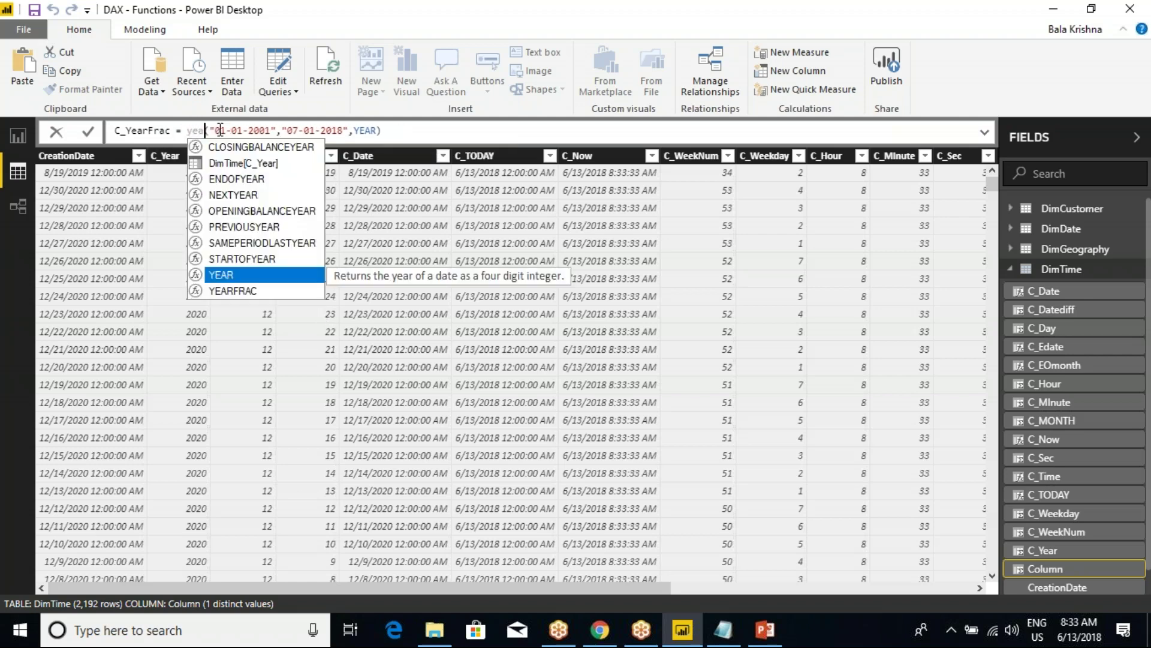
{"action": "key", "text": "Down"}
{"action": "key", "text": "Tab"}
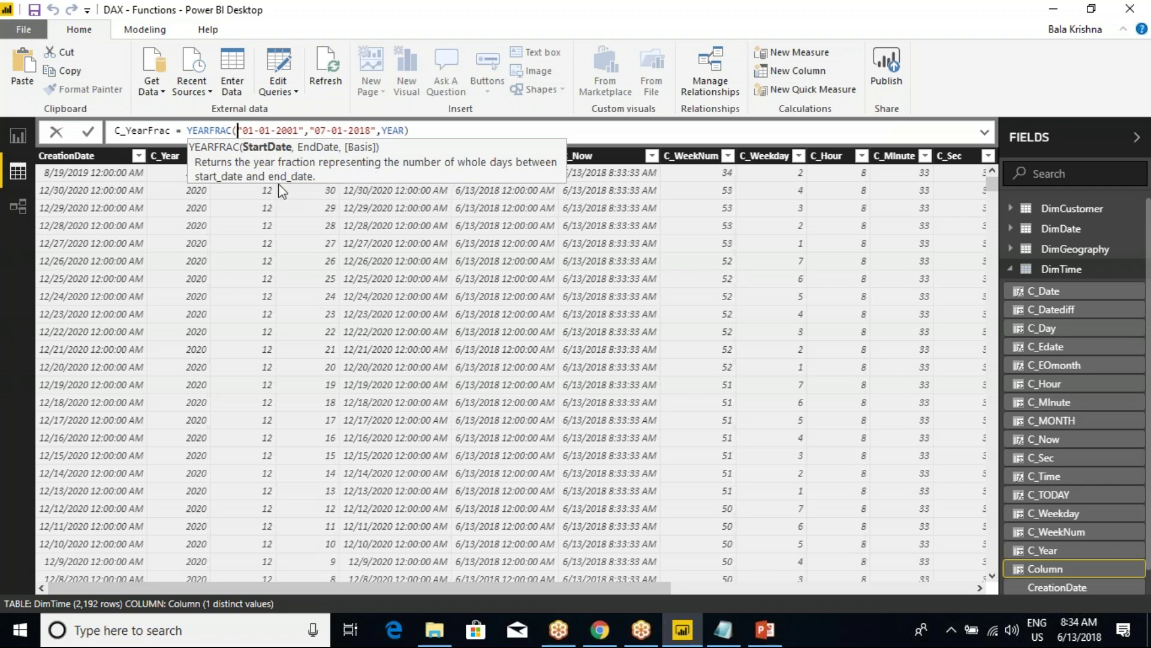
- Remove the YEAR argument from the YEARFRAC formula, commit it, and bring the C_YearFrac column into view
{"action": "left_click", "coordinate": [406, 131]}
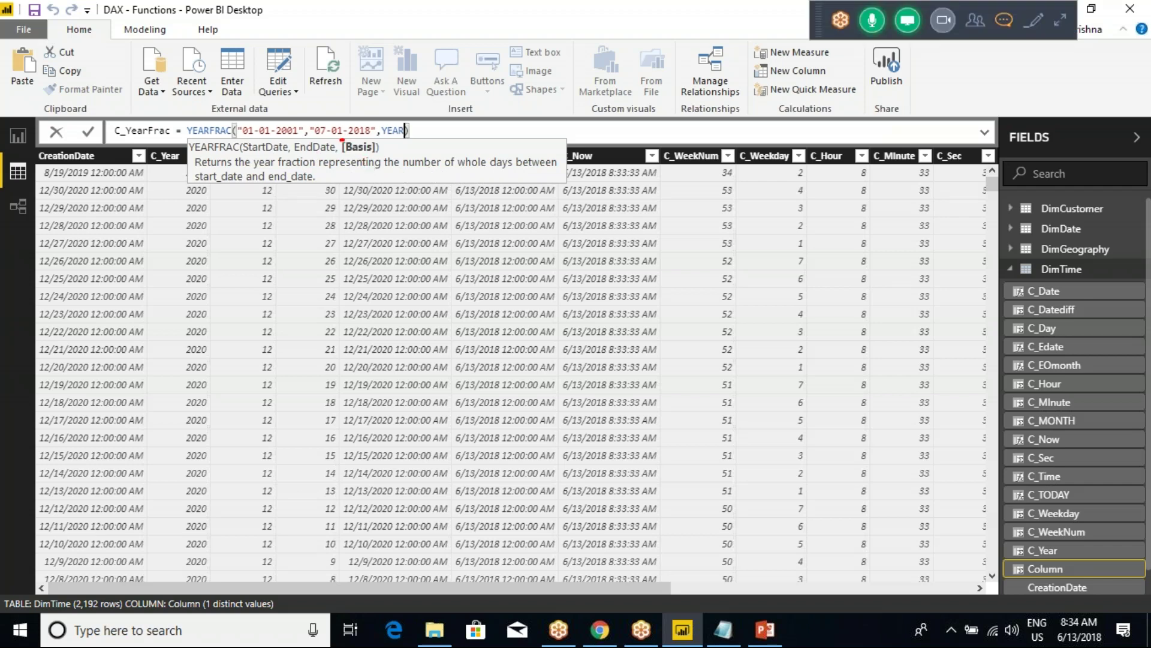
{"action": "mouse_move", "coordinate": [345, 141]}
{"action": "left_mouse_down"}
{"action": "mouse_move", "coordinate": [340, 158]}
{"action": "mouse_move", "coordinate": [378, 150]}
{"action": "mouse_move", "coordinate": [364, 168]}
{"action": "left_mouse_up"}
{"action": "key", "text": "Escape"}
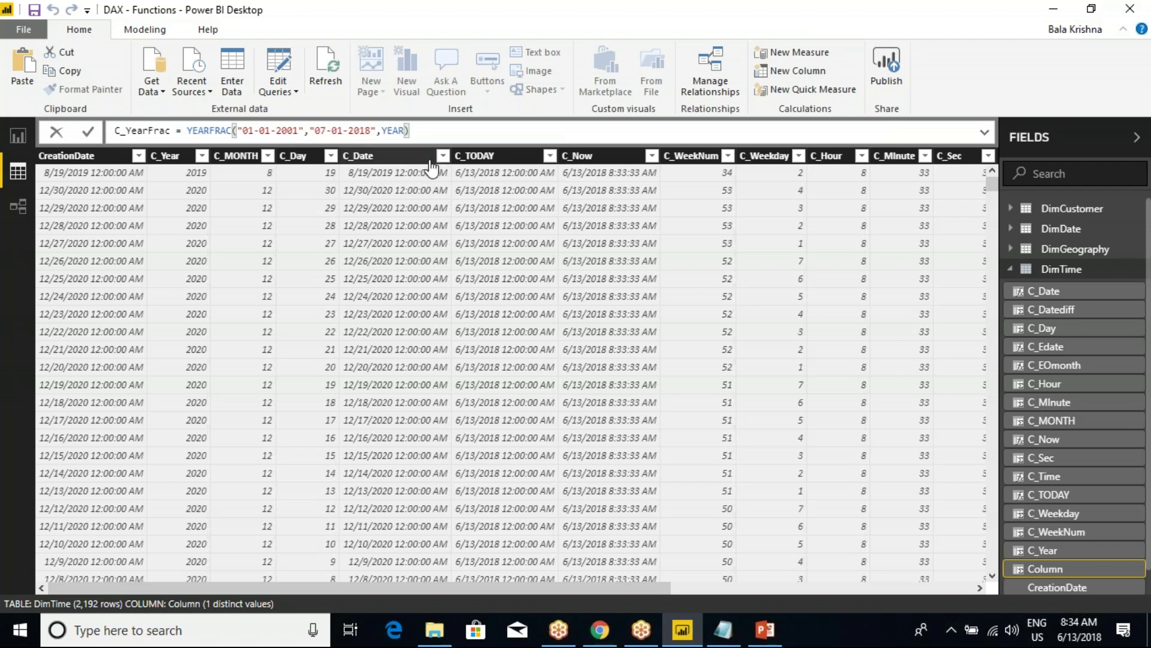
{"action": "key", "text": "BackSpace"}
{"action": "key", "text": "BackSpace"}
{"action": "key", "text": "BackSpace"}
{"action": "key", "text": "BackSpace"}
{"action": "key", "text": "BackSpace"}
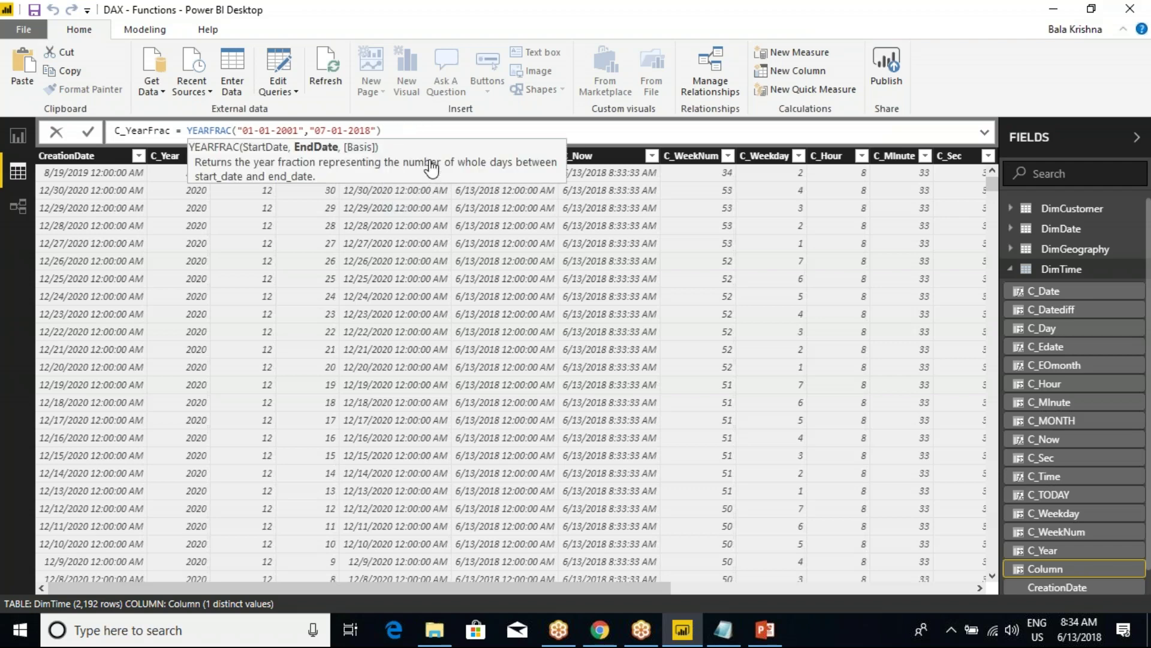
{"action": "key", "text": "Return"}
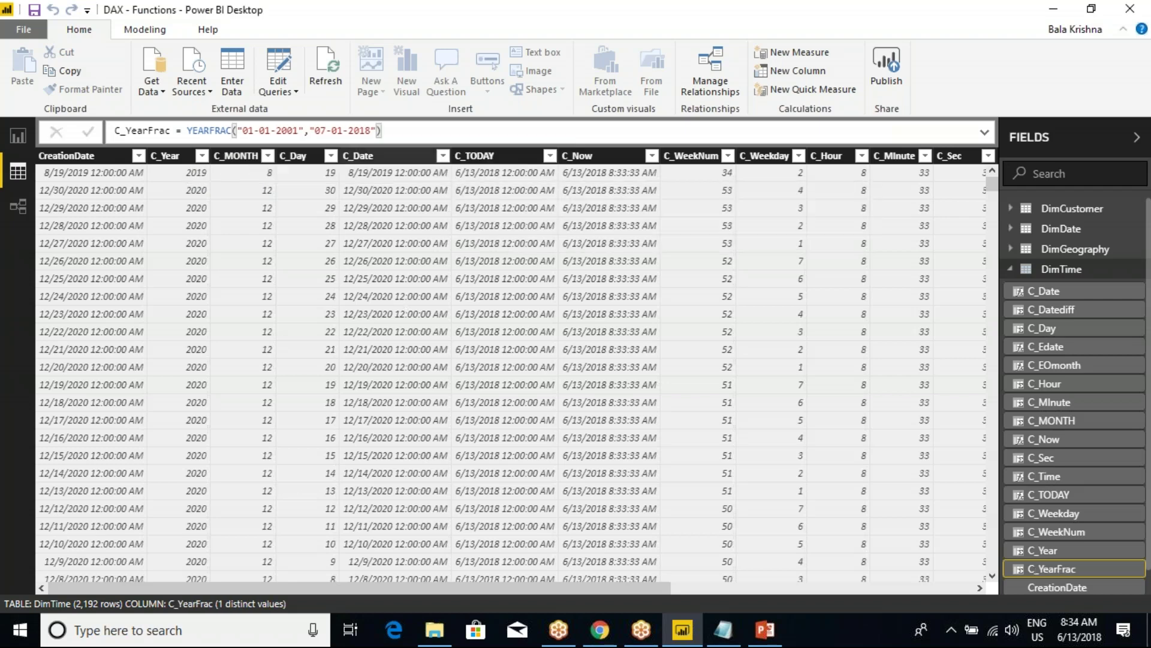
{"action": "left_click_drag", "start_coordinate": [461, 584], "coordinate": [908, 595]}
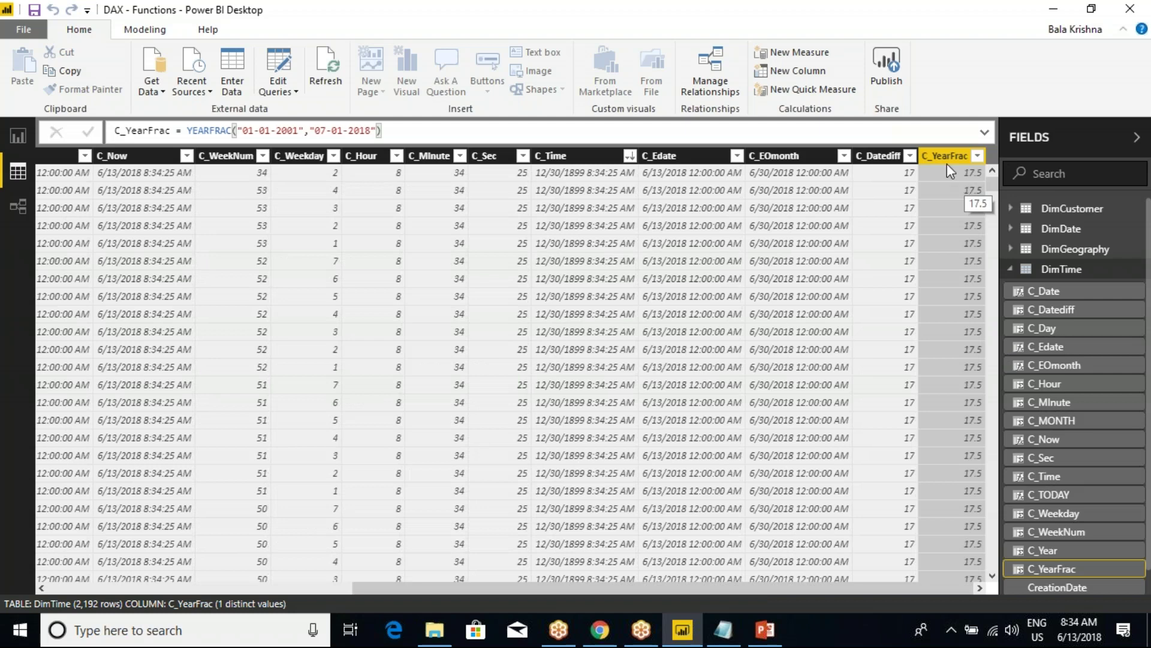
- Change the end date in the C_YearFrac formula to "01-01-2018" and commit it to check the column's values
{"action": "left_click", "coordinate": [327, 130]}
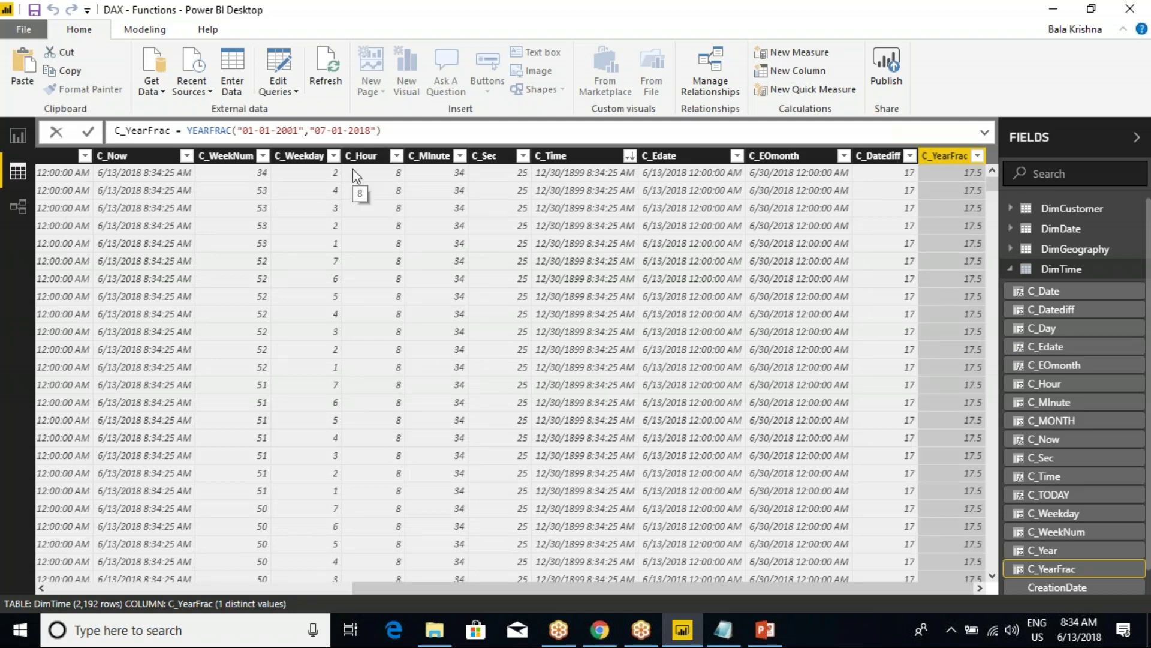
{"action": "key", "text": "BackSpace"}
{"action": "type", "text": "1"}
{"action": "key", "text": "Return"}
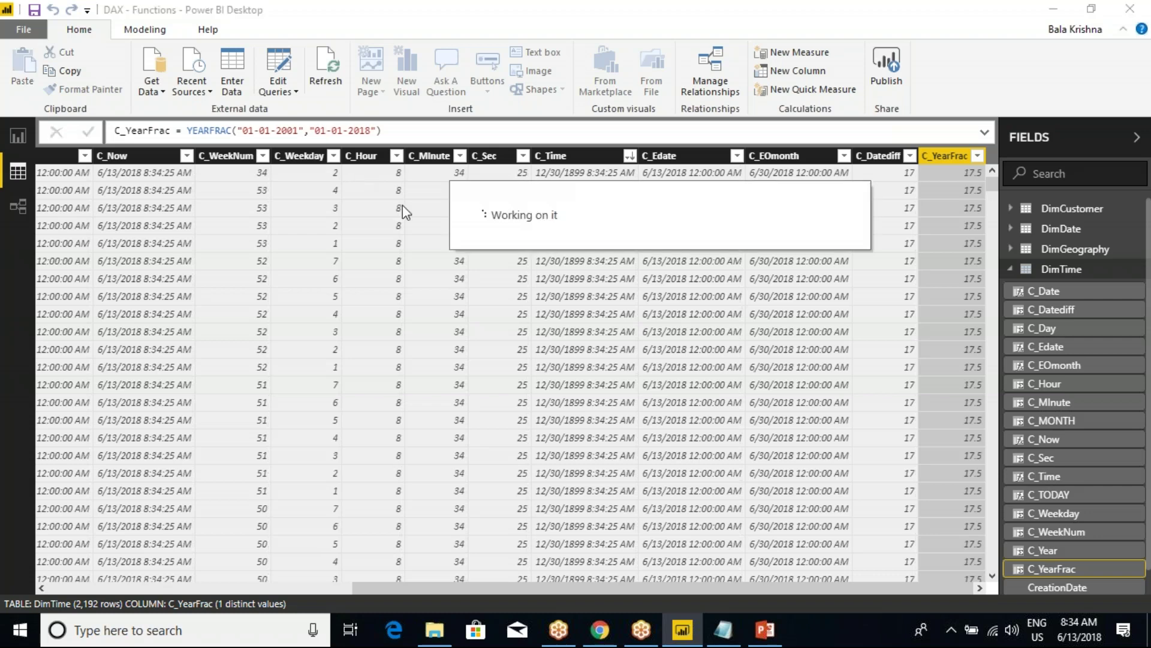
{"action": "left_click_drag", "start_coordinate": [621, 588], "coordinate": [934, 577]}
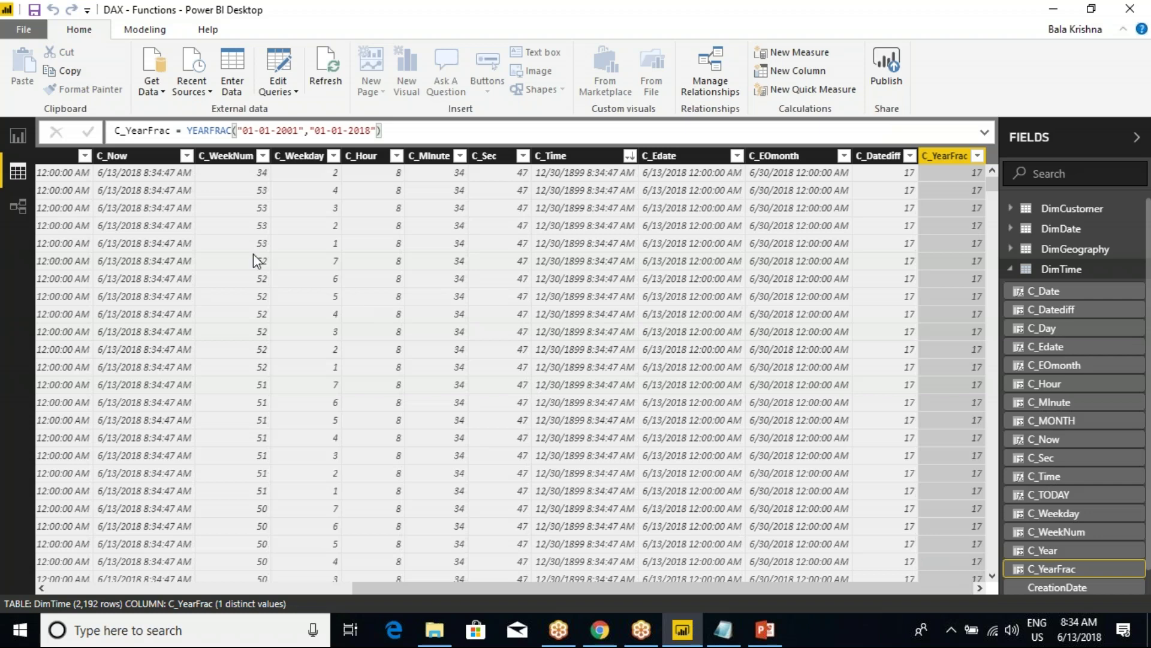
- Change the end date in the C_YearFrac formula to "02-01-2018", commit it, and bring the full C_YearFrac column into view
{"action": "key", "text": "Left"}
{"action": "key", "text": "Left"}
{"action": "key", "text": "Left"}
{"action": "key", "text": "Left"}
{"action": "key", "text": "Left"}
{"action": "key", "text": "Left"}
{"action": "key", "text": "Left"}
{"action": "key", "text": "Left"}
{"action": "key", "text": "Left"}
{"action": "key", "text": "Left"}
{"action": "key", "text": "BackSpace"}
{"action": "type", "text": "2"}
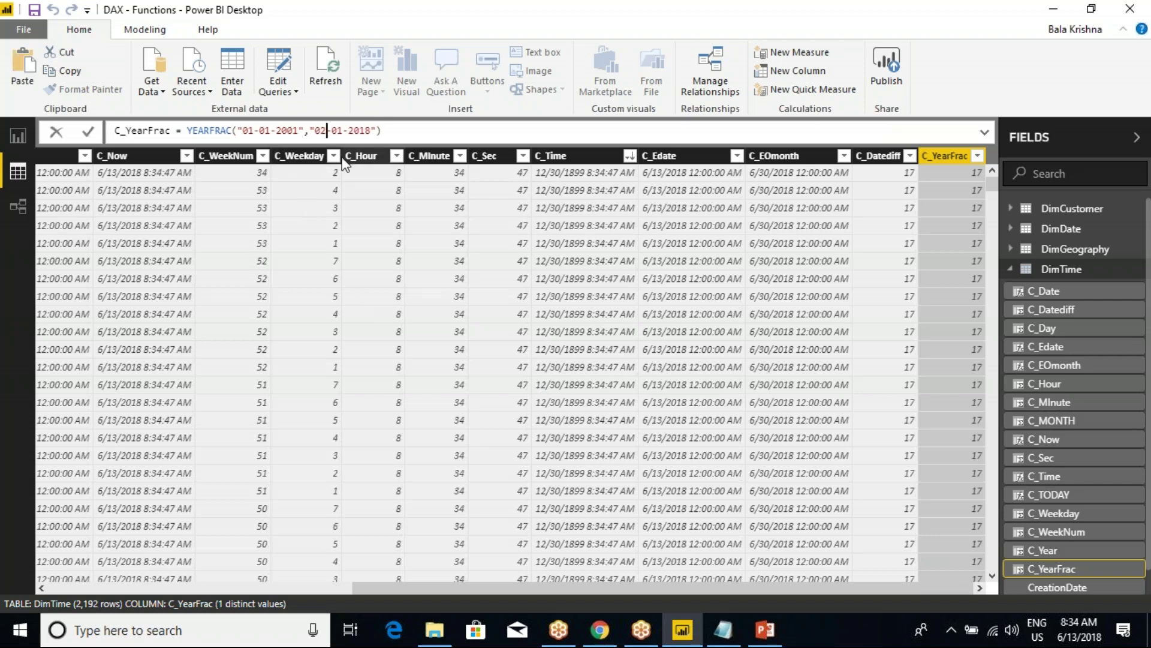
{"action": "key", "text": "Return"}
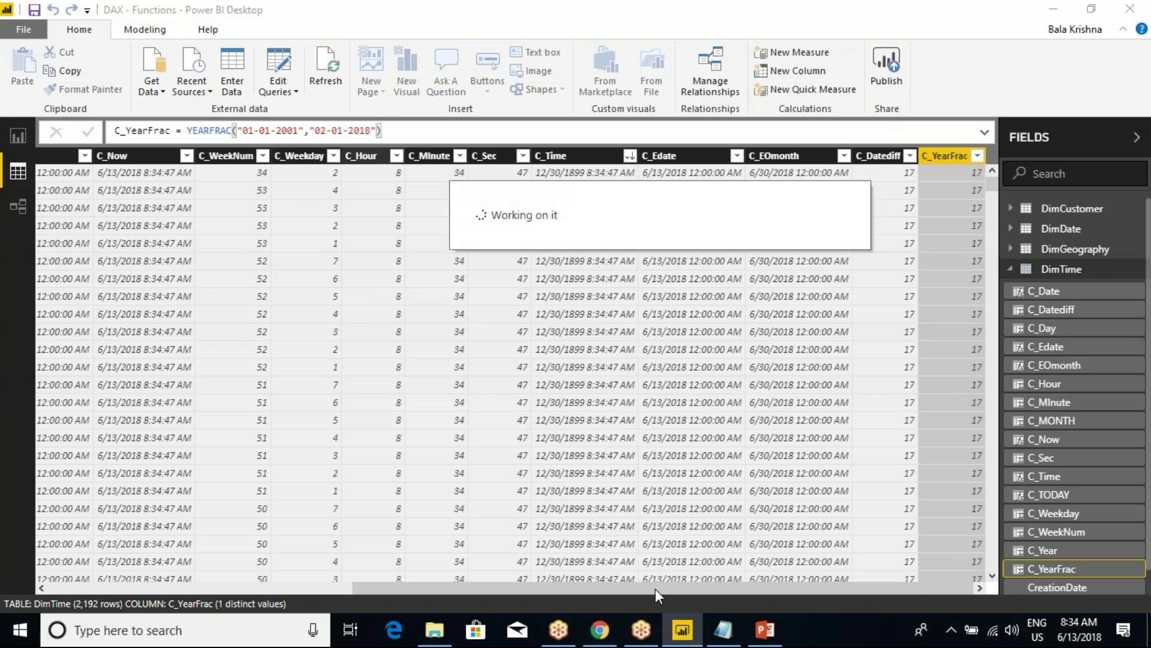
{"action": "left_click_drag", "start_coordinate": [653, 588], "coordinate": [991, 585]}
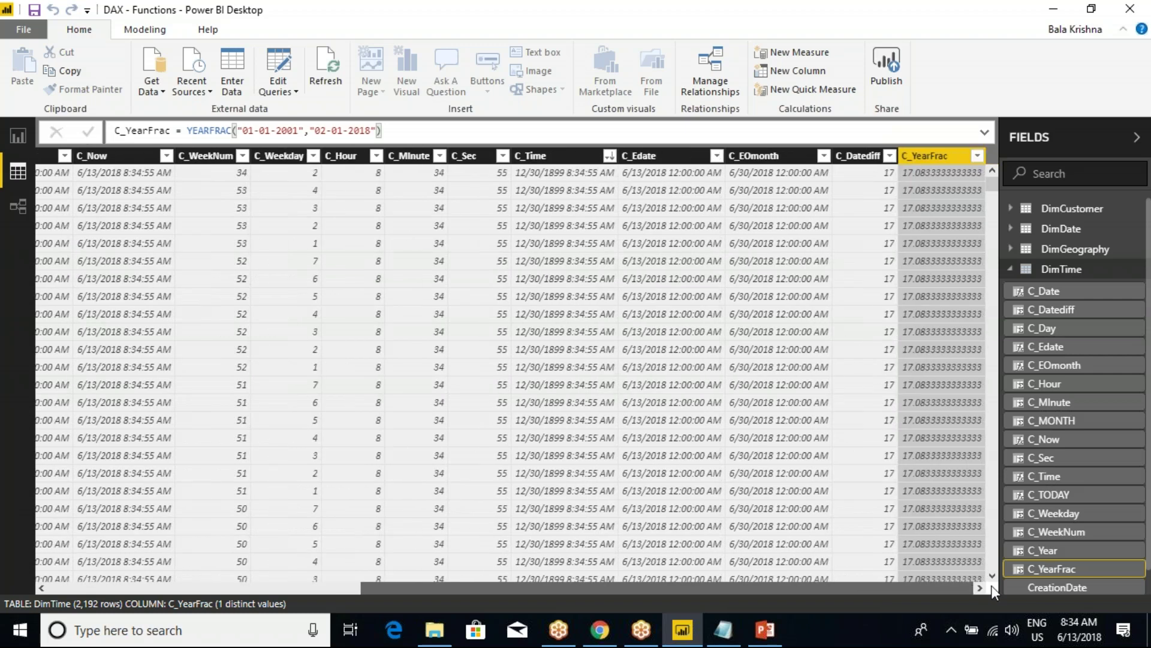
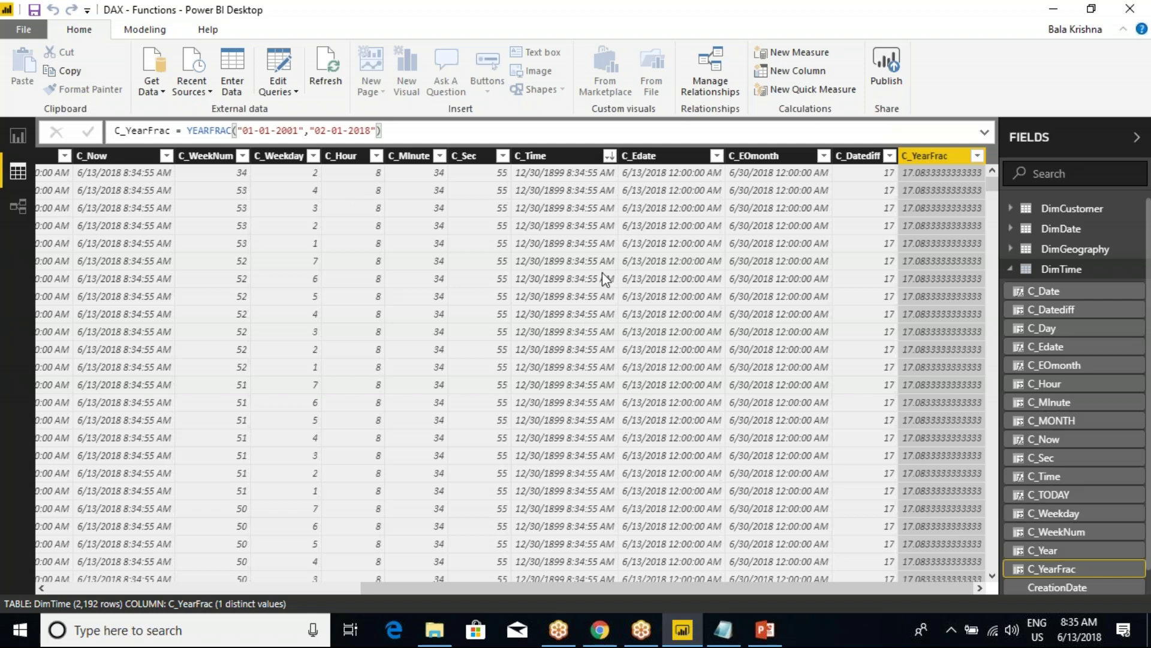
- Review the DATEDIFF AND YEARFRAC line in the Notepad class notes, highlighting it, and return to Power BI Desktop
{"action": "left_click", "coordinate": [321, 131]}
{"action": "left_click", "coordinate": [388, 128]}
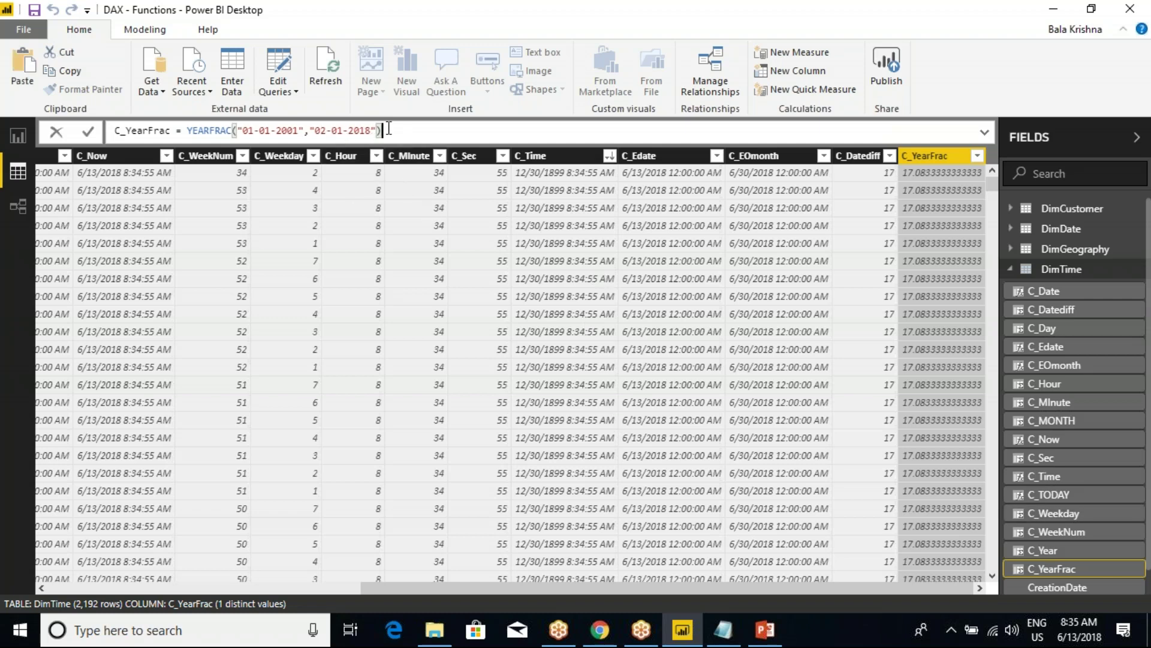
{"action": "key", "text": "alt+Tab"}
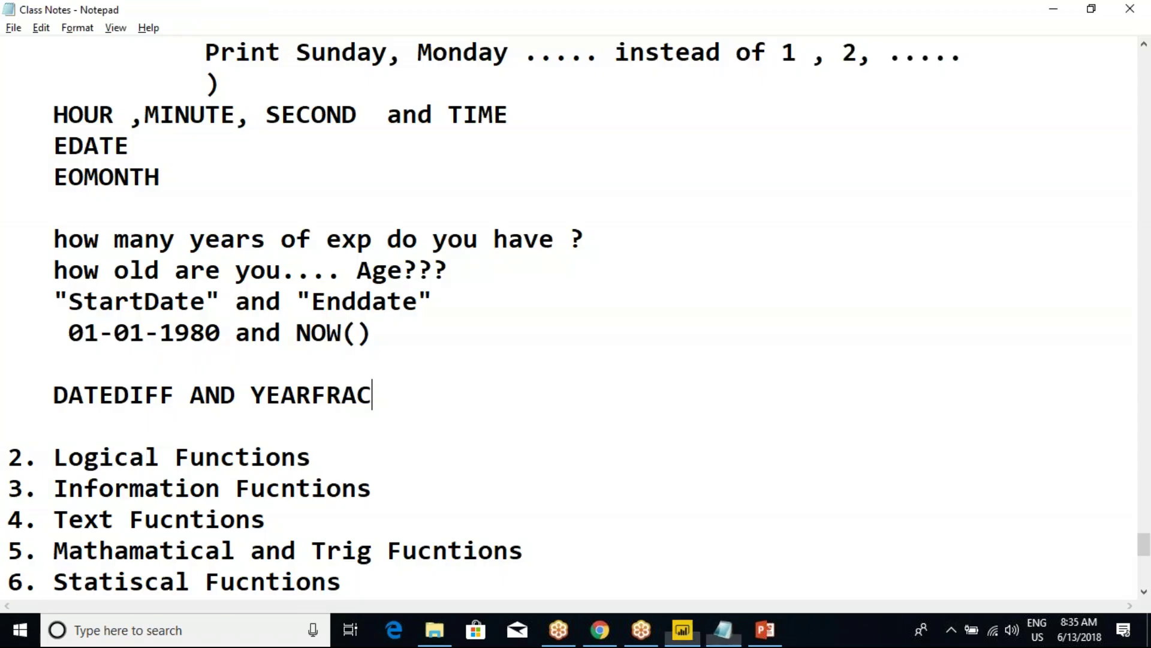
{"action": "left_click_drag", "start_coordinate": [375, 400], "coordinate": [419, 398]}
{"action": "left_click", "coordinate": [163, 400]}
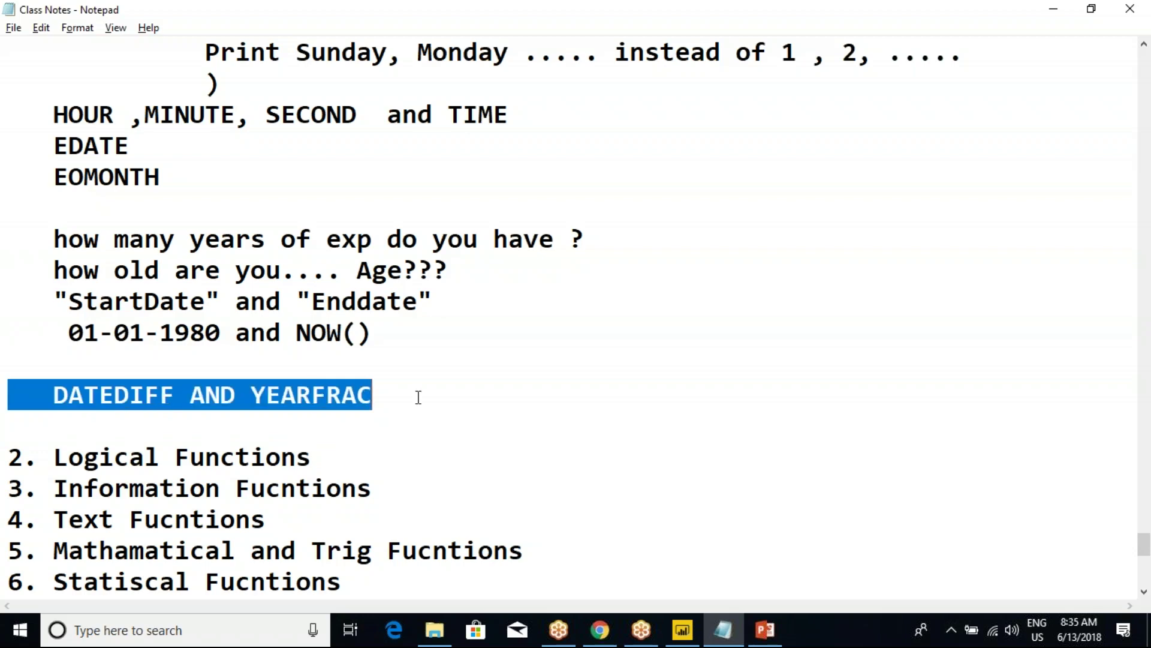
{"action": "key", "text": "alt+Tab"}
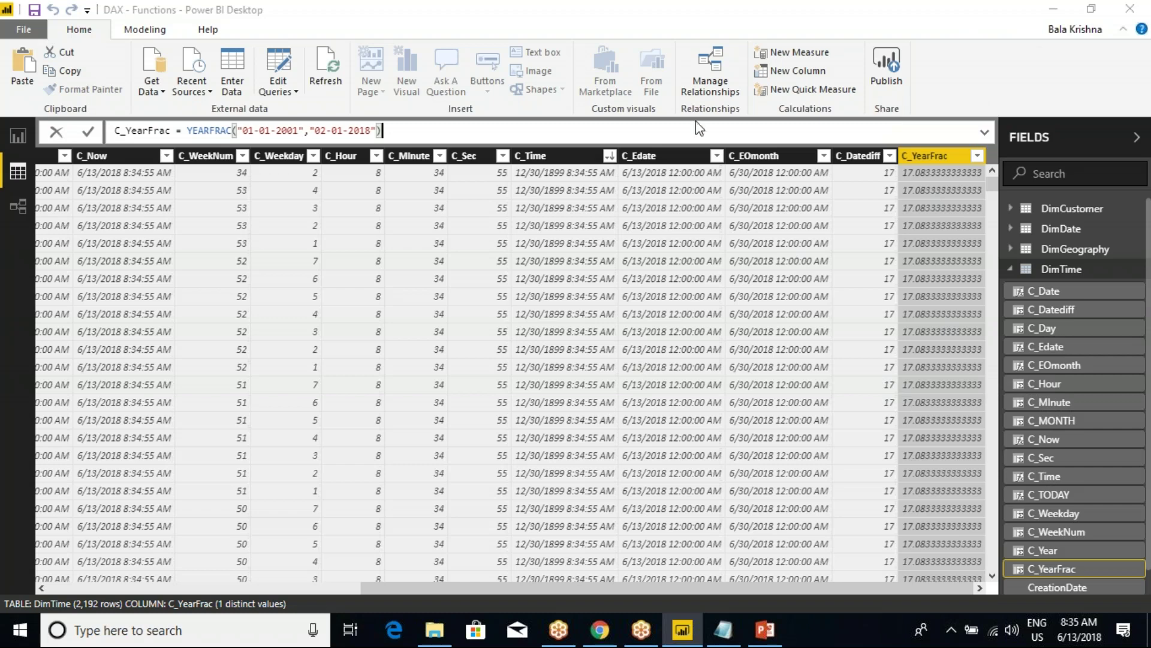
- Switch to PowerPoint, highlight the Date and Time Functions slide title, and box the TIMEVALUE and DATEVALUE entries in red
{"action": "left_click", "coordinate": [765, 629]}
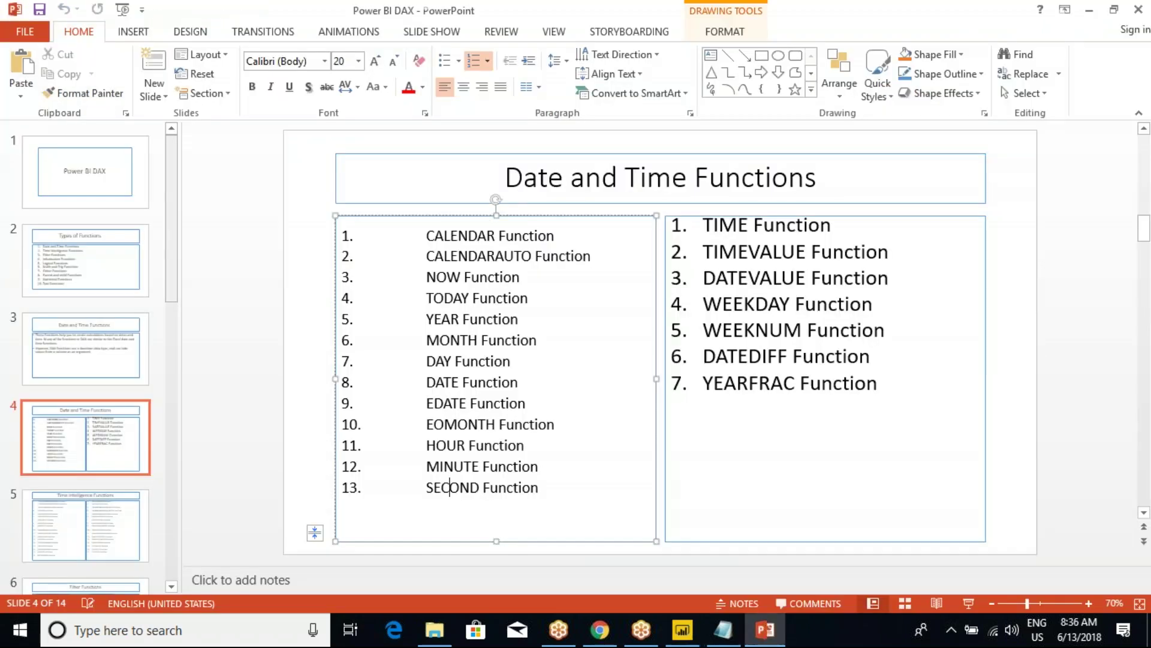
{"action": "left_click_drag", "start_coordinate": [545, 177], "coordinate": [757, 177]}
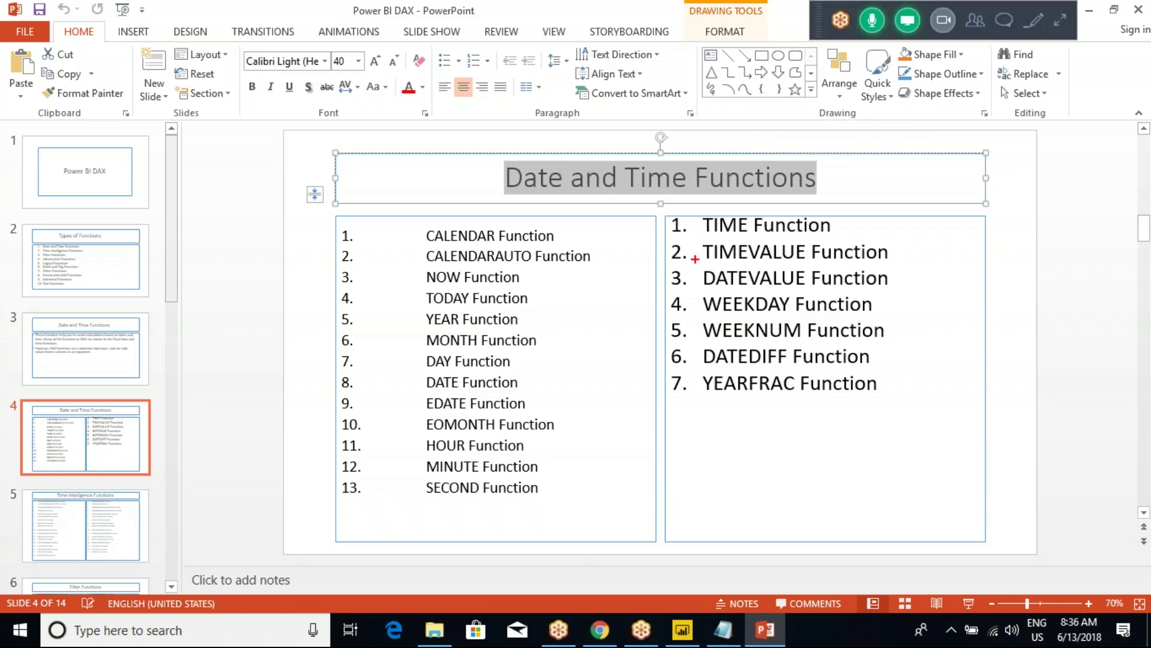
{"action": "mouse_move", "coordinate": [649, 238]}
{"action": "left_mouse_down"}
{"action": "mouse_move", "coordinate": [770, 272]}
{"action": "mouse_move", "coordinate": [911, 292]}
{"action": "left_mouse_up"}
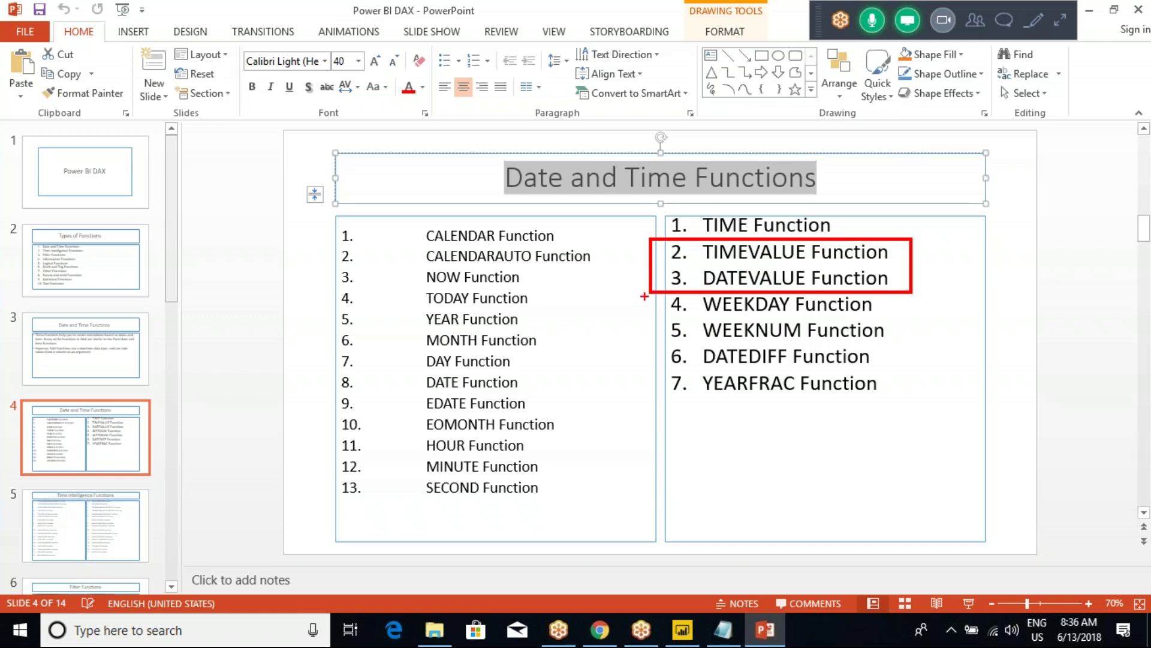
- Annotate the slide with a red arrow leading from the boxed functions to the handwritten words SQL, Convert and Cast
{"action": "mouse_move", "coordinate": [645, 271]}
{"action": "left_mouse_down"}
{"action": "mouse_move", "coordinate": [552, 270]}
{"action": "mouse_move", "coordinate": [523, 444]}
{"action": "mouse_move", "coordinate": [615, 457]}
{"action": "mouse_move", "coordinate": [619, 473]}
{"action": "left_mouse_up"}
{"action": "left_click_drag", "start_coordinate": [659, 427], "coordinate": [657, 468]}
{"action": "left_click_drag", "start_coordinate": [665, 447], "coordinate": [753, 456]}
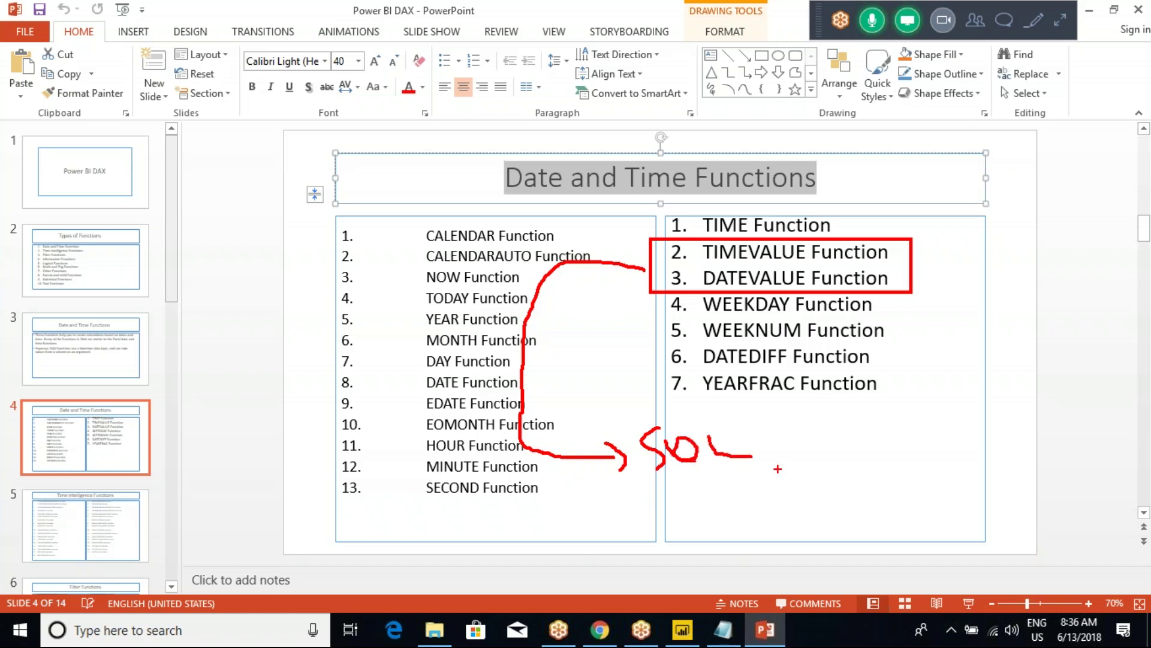
{"action": "mouse_move", "coordinate": [804, 433]}
{"action": "left_mouse_down"}
{"action": "mouse_move", "coordinate": [794, 473]}
{"action": "mouse_move", "coordinate": [909, 469]}
{"action": "left_mouse_up"}
{"action": "left_click_drag", "start_coordinate": [927, 443], "coordinate": [931, 474]}
{"action": "left_click_drag", "start_coordinate": [912, 463], "coordinate": [948, 459]}
{"action": "mouse_move", "coordinate": [807, 495]}
{"action": "left_mouse_down"}
{"action": "mouse_move", "coordinate": [823, 516]}
{"action": "mouse_move", "coordinate": [885, 497]}
{"action": "left_mouse_up"}
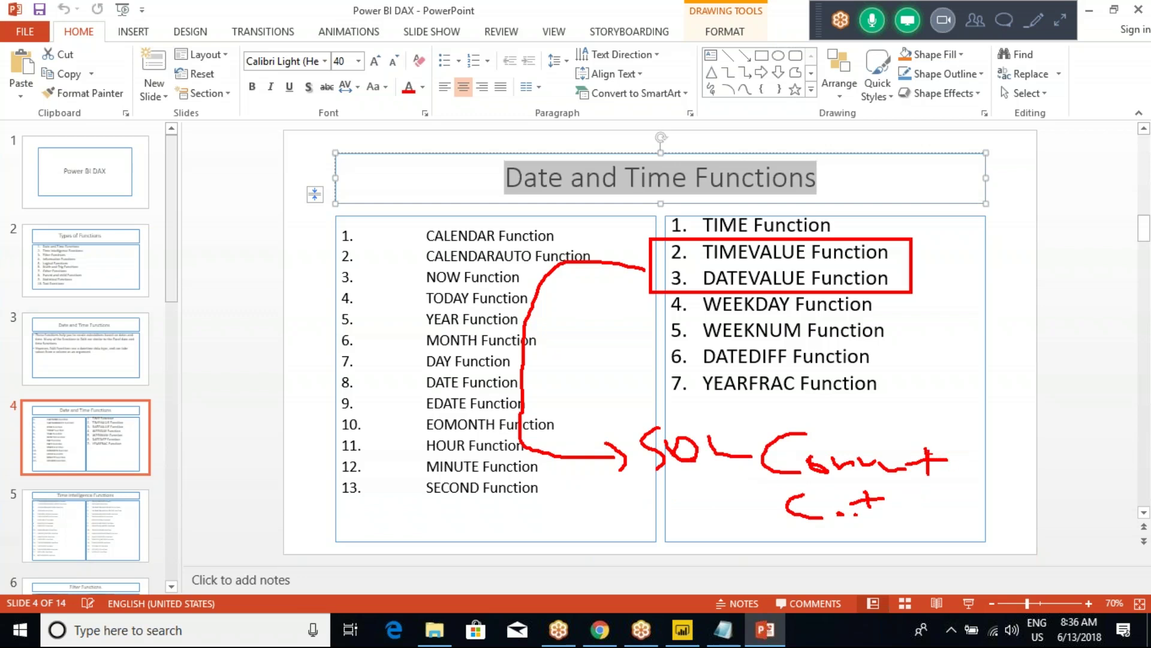
{"action": "mouse_move", "coordinate": [866, 457]}
{"action": "left_mouse_down"}
{"action": "mouse_move", "coordinate": [924, 415]}
{"action": "mouse_move", "coordinate": [913, 439]}
{"action": "left_mouse_up"}
- Launch Excel and create a blank workbook
{"action": "key", "text": "super+r"}
{"action": "type", "text": "excel"}
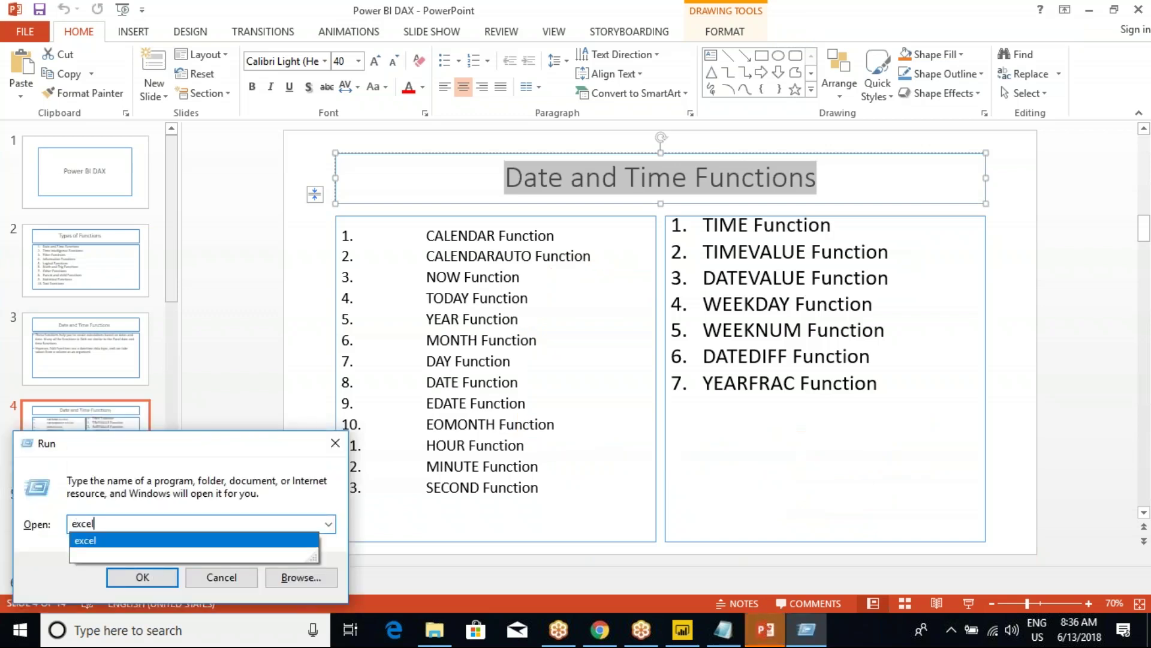
{"action": "key", "text": "Return"}
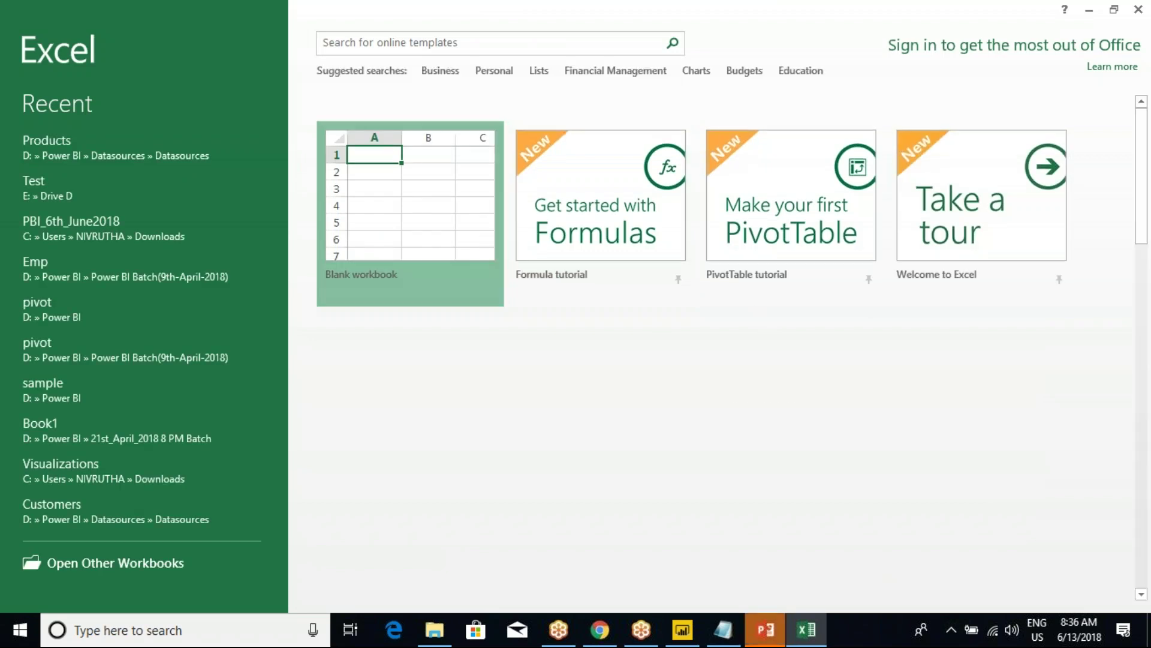
{"action": "left_click", "coordinate": [480, 291]}
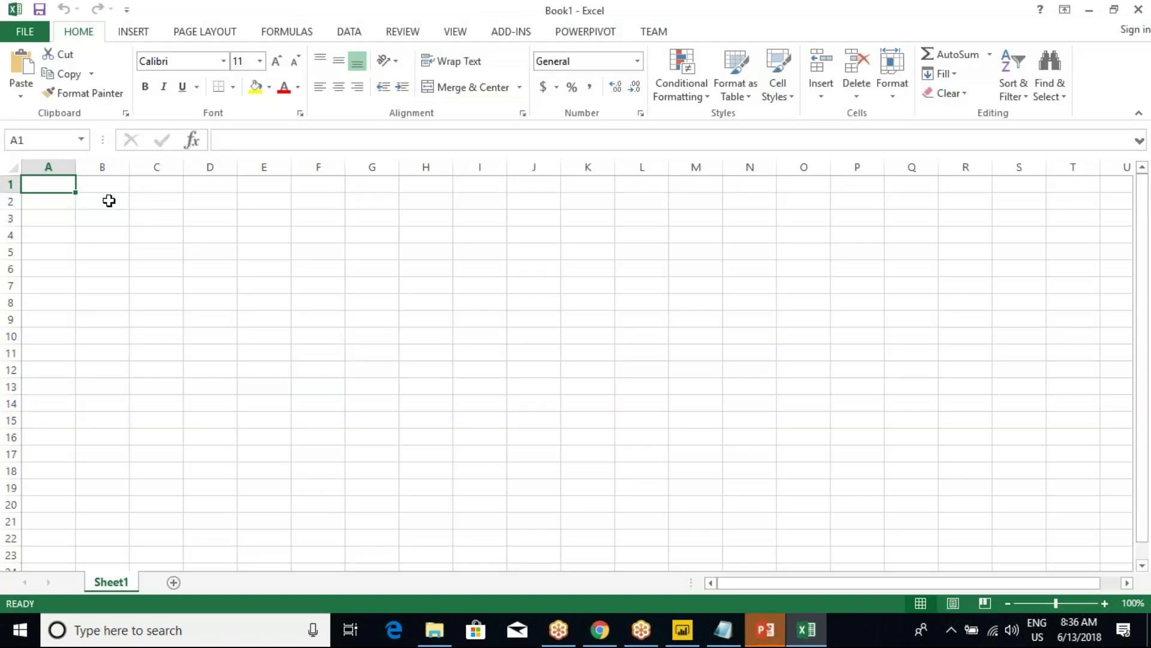
- Enter the column headers Date and Name in cells A1 and B1
{"action": "type", "text": "Date"}
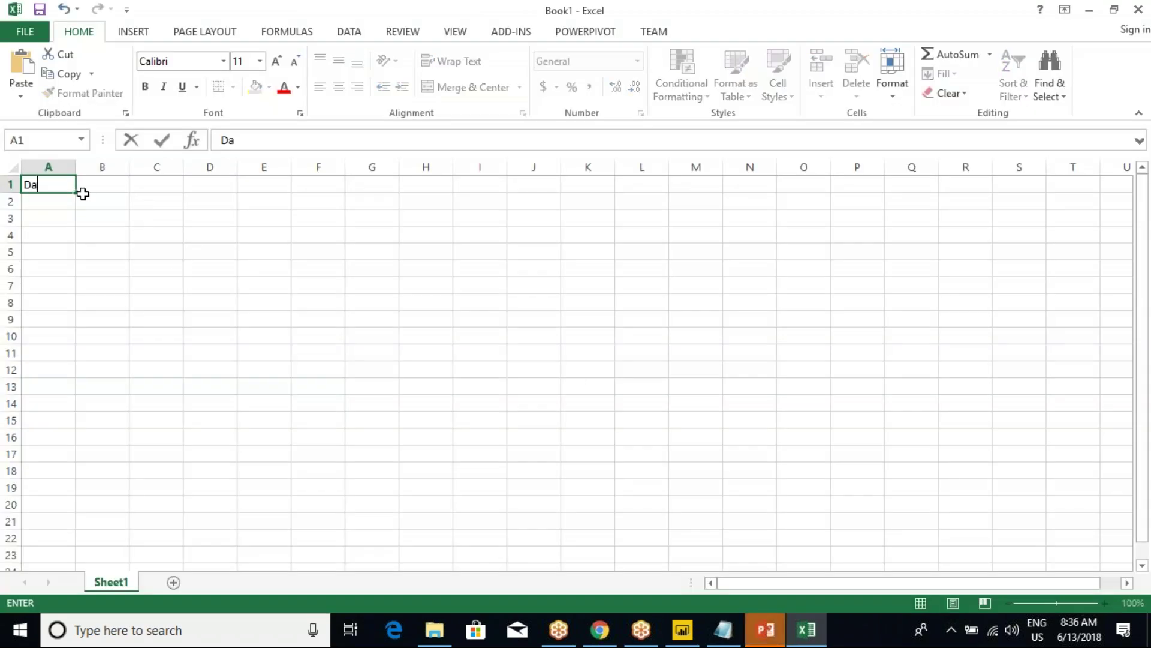
{"action": "key", "text": "Tab"}
{"action": "type", "text": "Name"}
{"action": "key", "text": "Tab"}
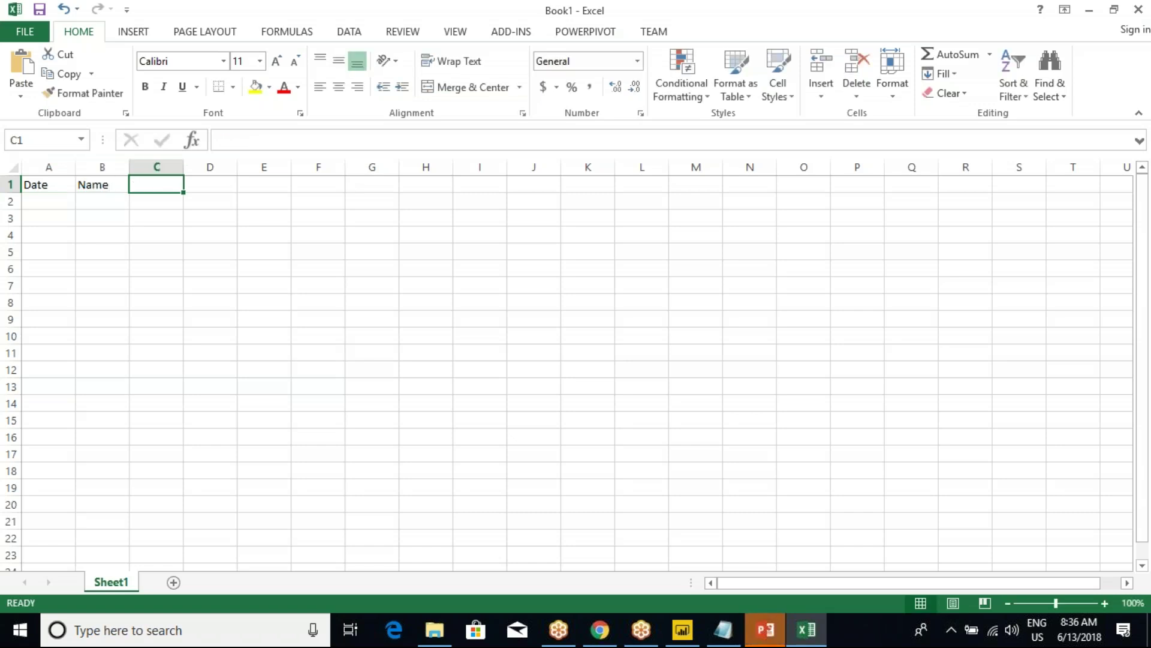
- Fill in the first record with the date 01-01-2011 in A2 and test in B2
{"action": "key", "text": "Down"}
{"action": "key", "text": "Left"}
{"action": "key", "text": "Left"}
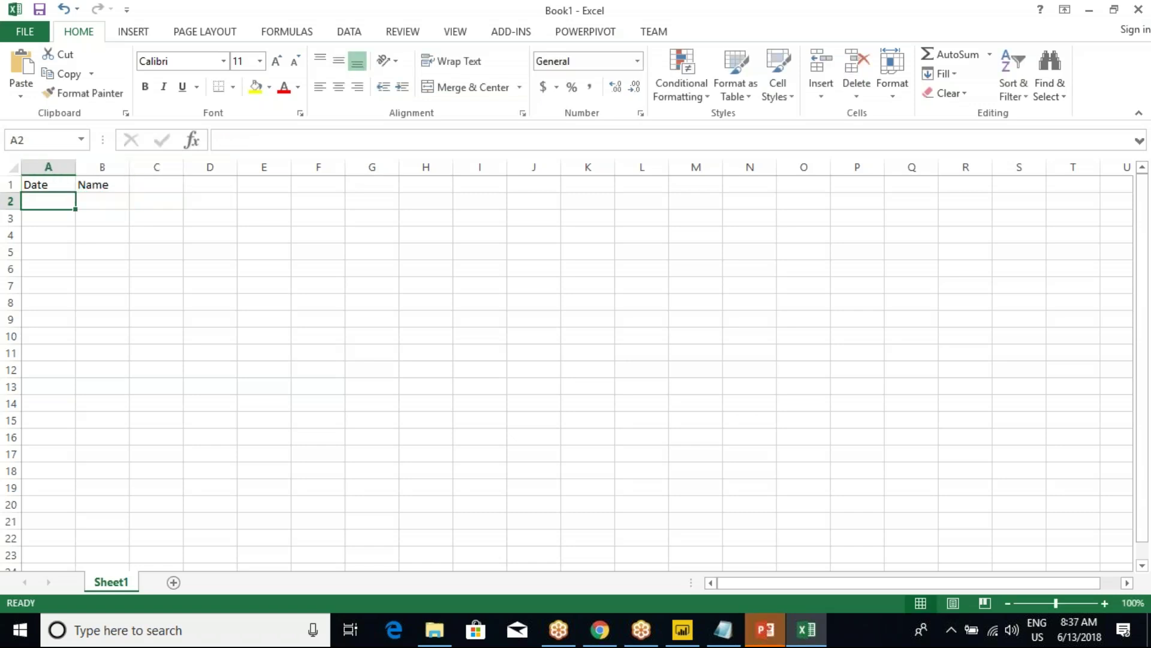
{"action": "type", "text": "01-01-2"}
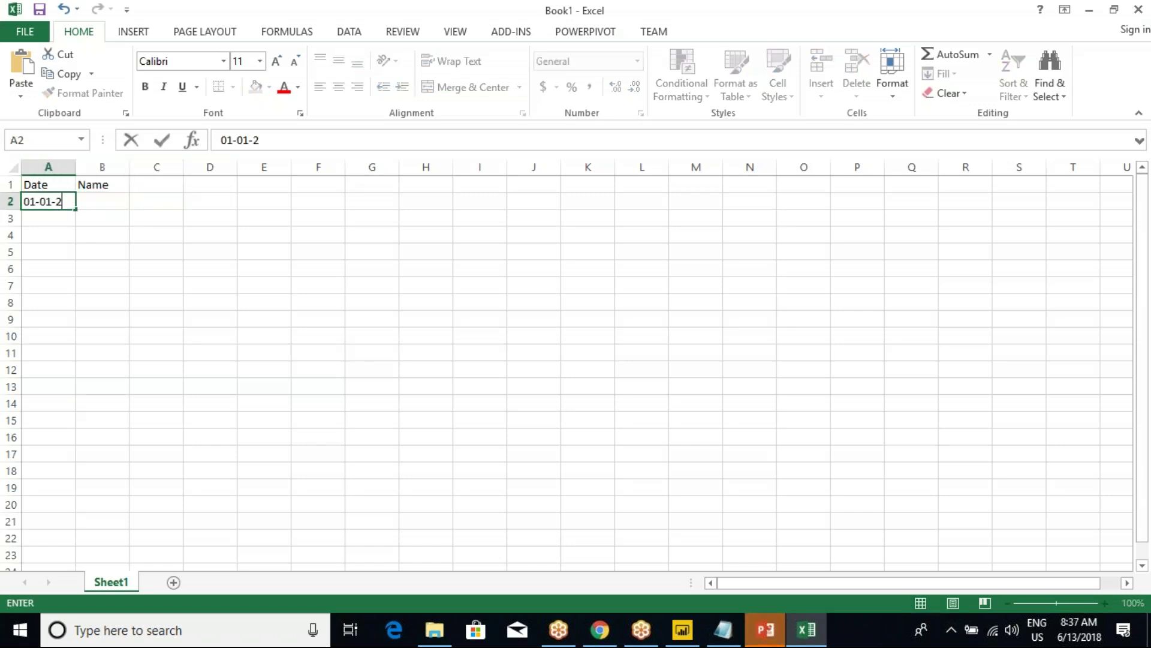
{"action": "type", "text": "011"}
{"action": "key", "text": "Return"}
{"action": "key", "text": "Up"}
{"action": "key", "text": "Right"}
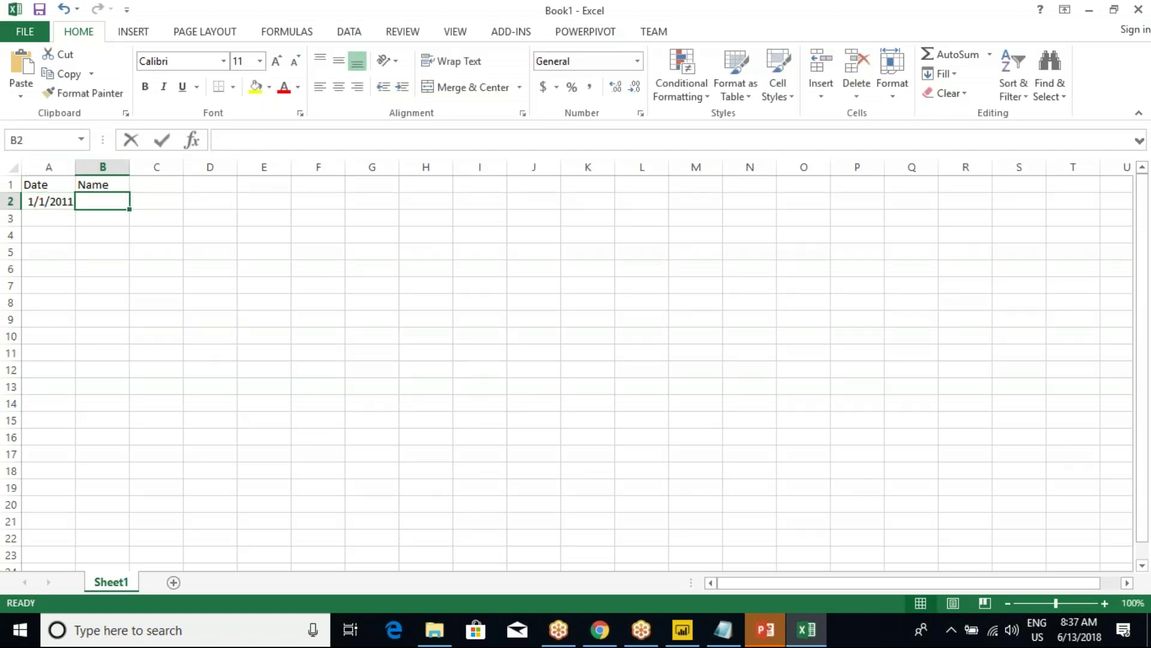
{"action": "type", "text": "test"}
{"action": "key", "text": "Return"}
{"action": "type", "text": "a"}
{"action": "key", "text": "BackSpace"}
- Copy the date in A2 down to cells A3 through A15
{"action": "key", "text": "Up"}
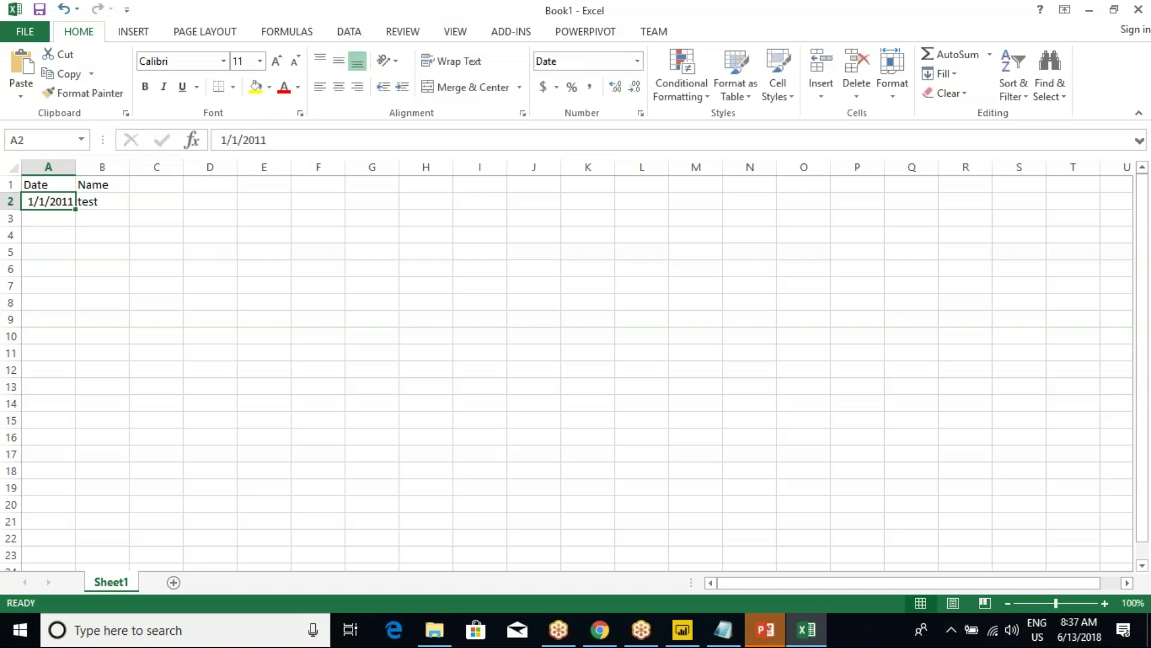
{"action": "key", "text": "ctrl+c"}
{"action": "key", "text": "Down"}
{"action": "key", "text": "shift+Down"}
{"action": "key", "text": "shift+Down"}
{"action": "key", "text": "shift+Down"}
{"action": "key", "text": "shift+Down"}
{"action": "key", "text": "shift+Down"}
{"action": "key", "text": "shift+Down"}
{"action": "key", "text": "shift+Down"}
{"action": "key", "text": "shift+Down"}
{"action": "key", "text": "shift+Down"}
{"action": "key", "text": "shift+Down"}
{"action": "key", "text": "shift+Down"}
{"action": "key", "text": "shift+Down"}
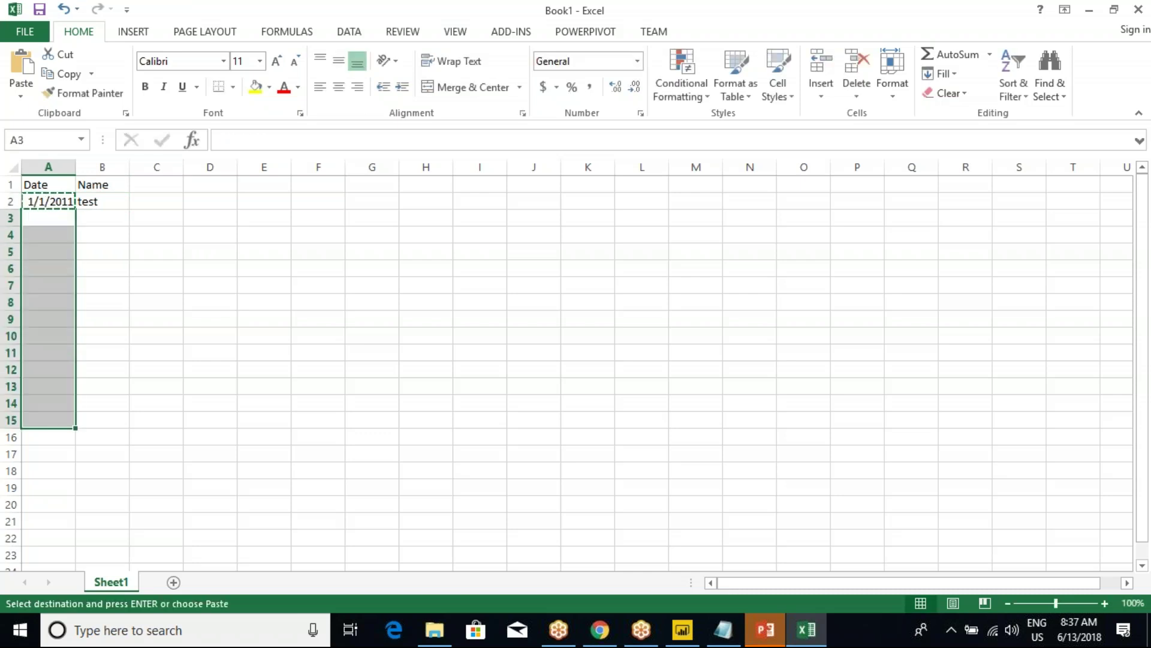
{"action": "key", "text": "ctrl+v"}
- Copy the test entry in B2 down to cells B3 through B15
{"action": "left_click", "coordinate": [94, 202]}
{"action": "key", "text": "ctrl+c"}
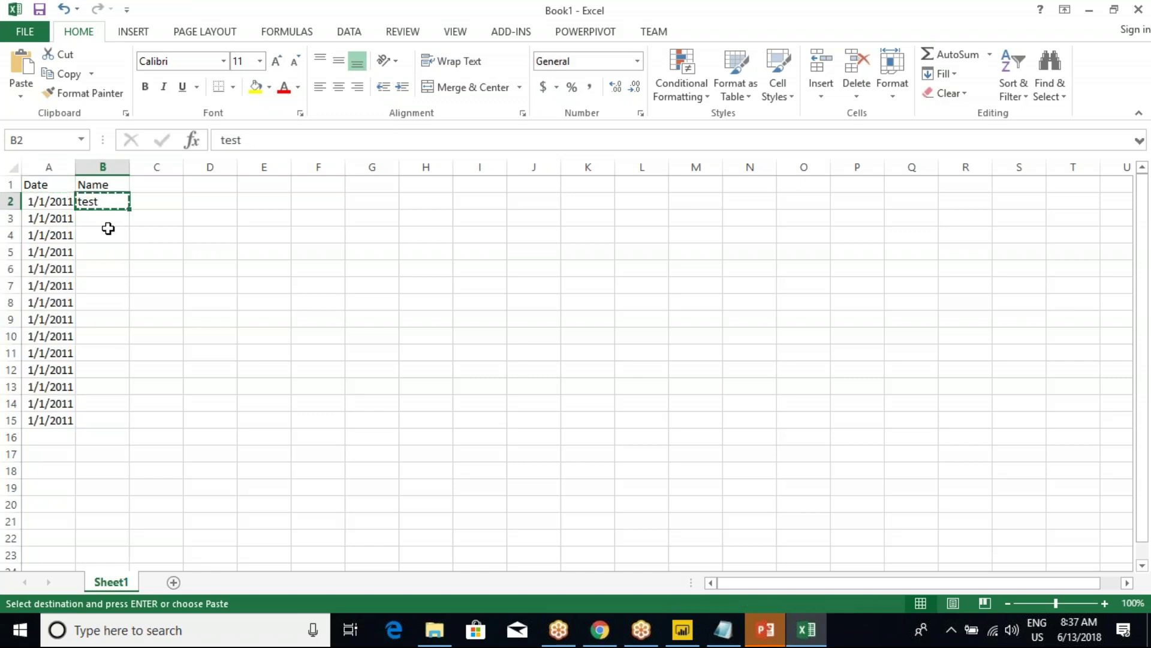
{"action": "left_click_drag", "start_coordinate": [106, 219], "coordinate": [101, 421]}
{"action": "key", "text": "ctrl+v"}
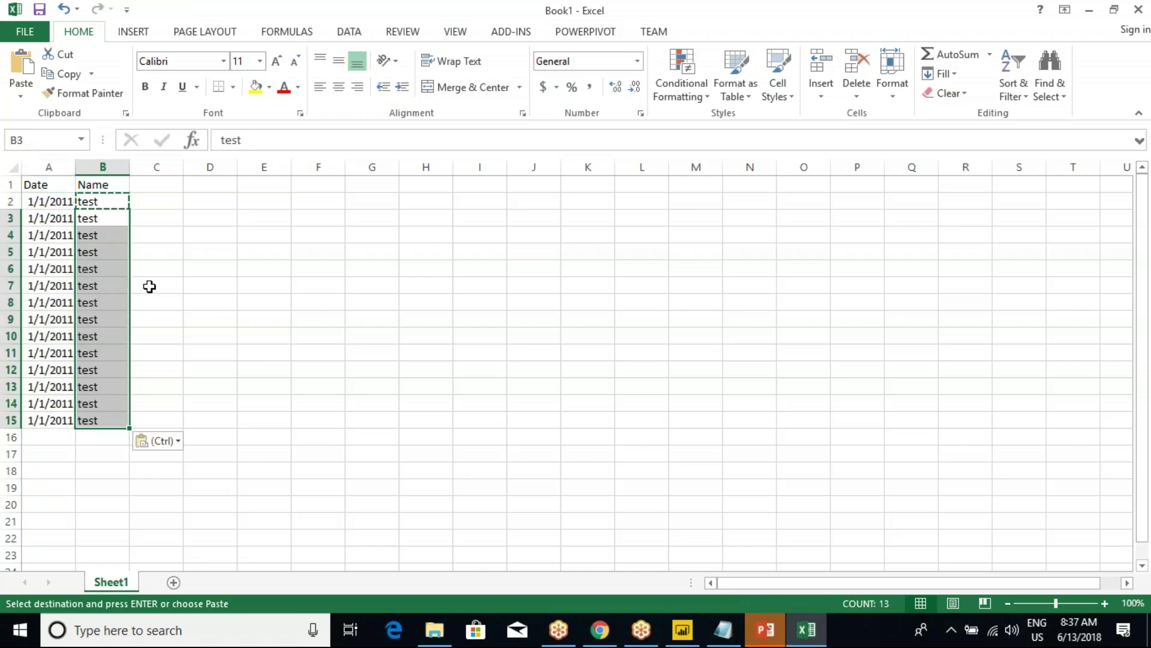
- Add a Num column in column C, with 12 in C2 filled down to C15
{"action": "left_click", "coordinate": [174, 188]}
{"action": "type", "text": "Num"}
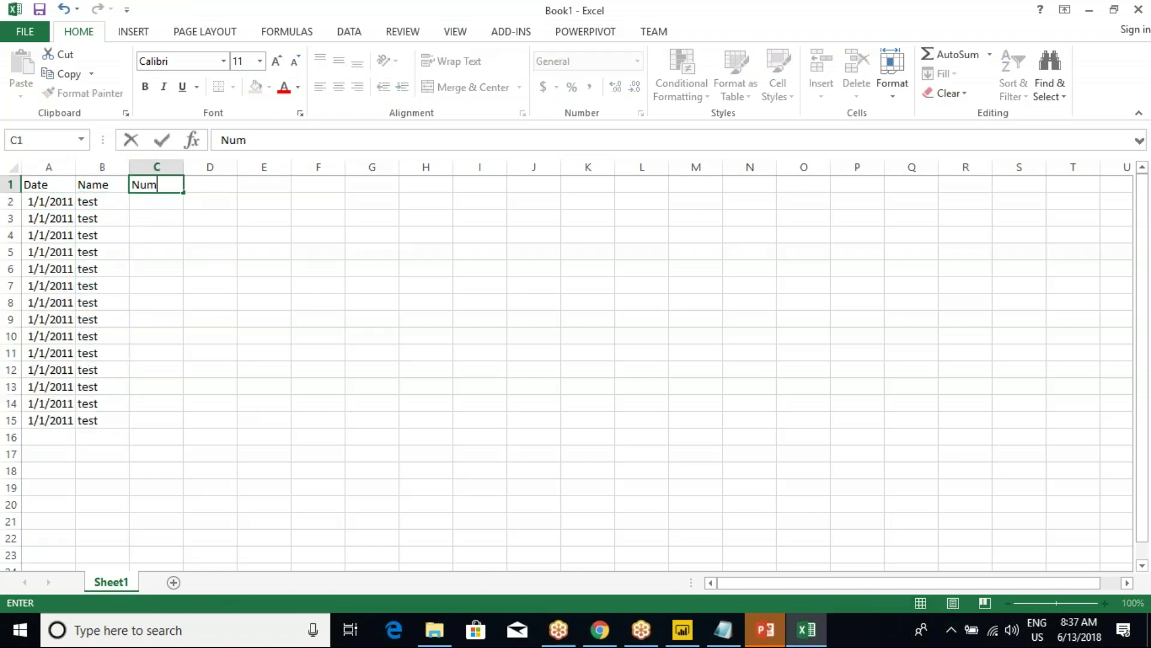
{"action": "key", "text": "Return"}
{"action": "type", "text": "12"}
{"action": "key", "text": "Return"}
{"action": "key", "text": "Up"}
{"action": "left_click_drag", "start_coordinate": [184, 208], "coordinate": [165, 426]}
{"action": "left_click", "coordinate": [158, 305]}
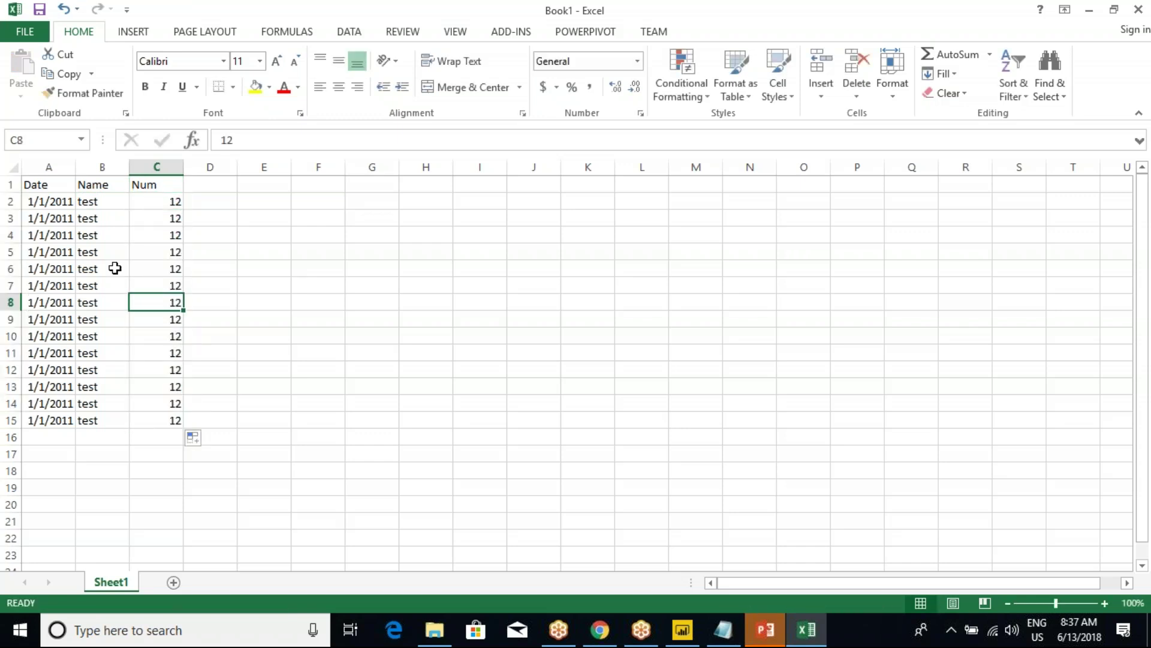
- Apply All Borders to the whole data table in A1:C15
{"action": "left_click_drag", "start_coordinate": [39, 188], "coordinate": [169, 422]}
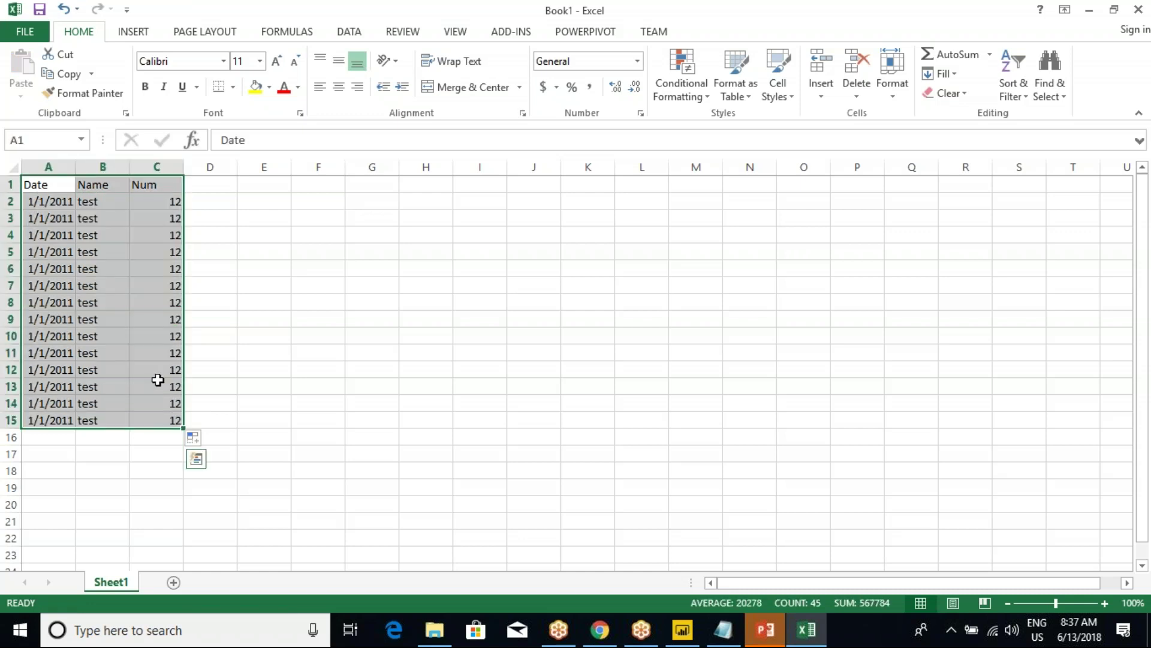
{"action": "left_click", "coordinate": [123, 223]}
{"action": "left_click_drag", "start_coordinate": [46, 183], "coordinate": [153, 418]}
{"action": "left_click", "coordinate": [233, 87]}
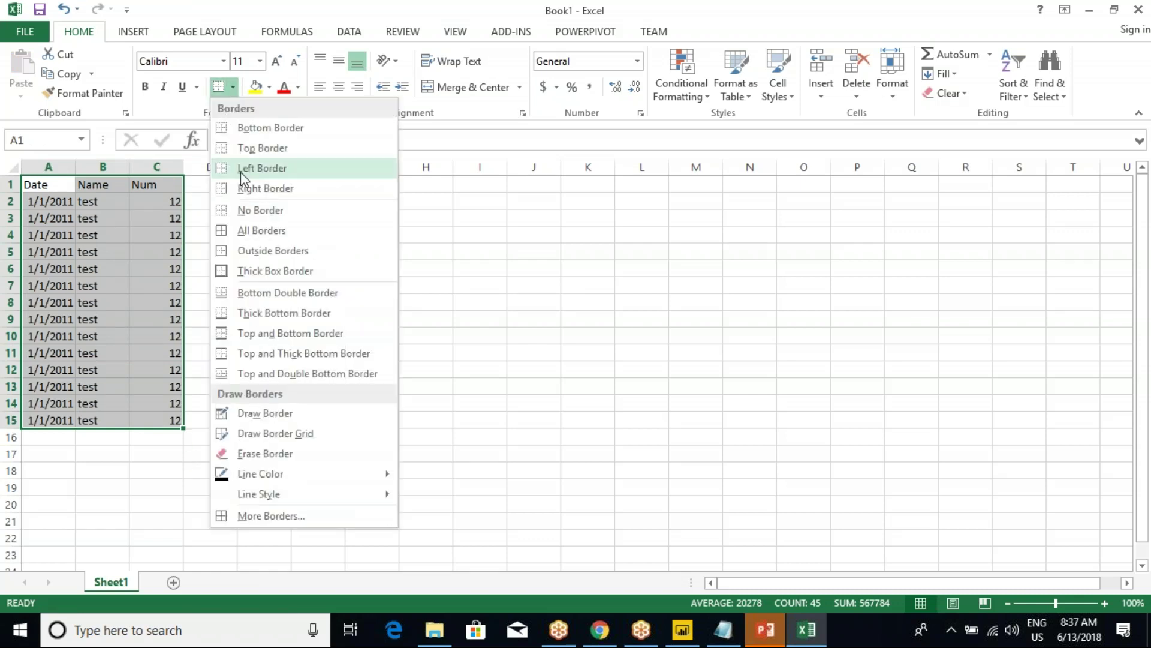
{"action": "left_click", "coordinate": [250, 231]}
{"action": "left_click", "coordinate": [115, 232]}
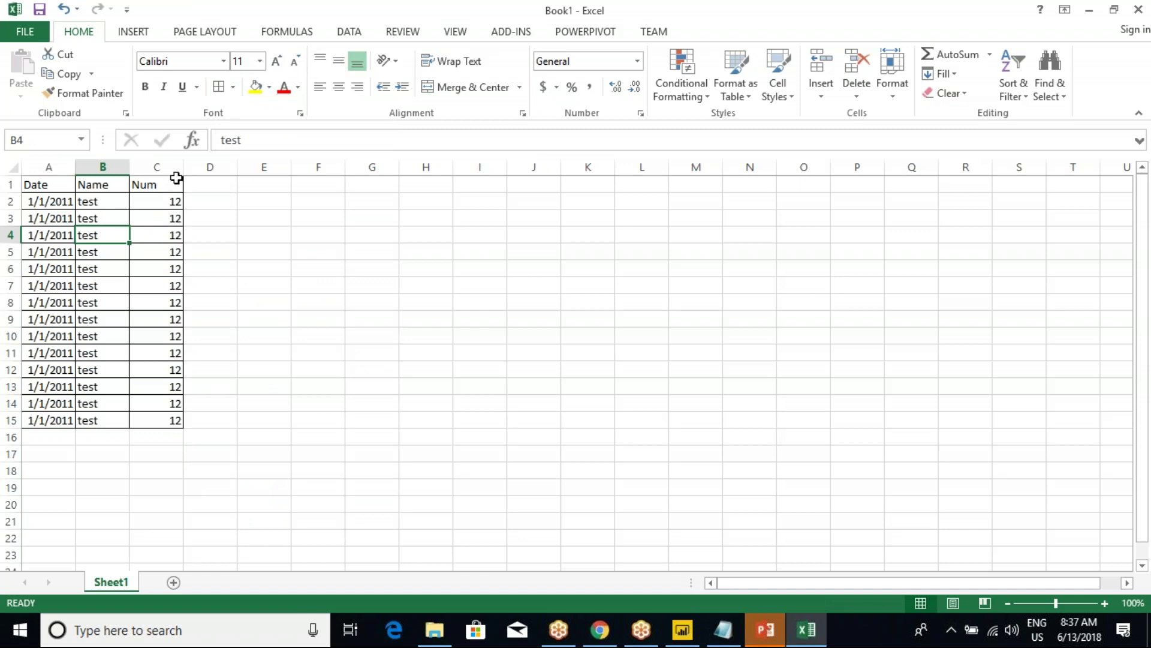
- Review the formatting commands and the list of number formats available for cell C2 without applying any
{"action": "left_click", "coordinate": [163, 203]}
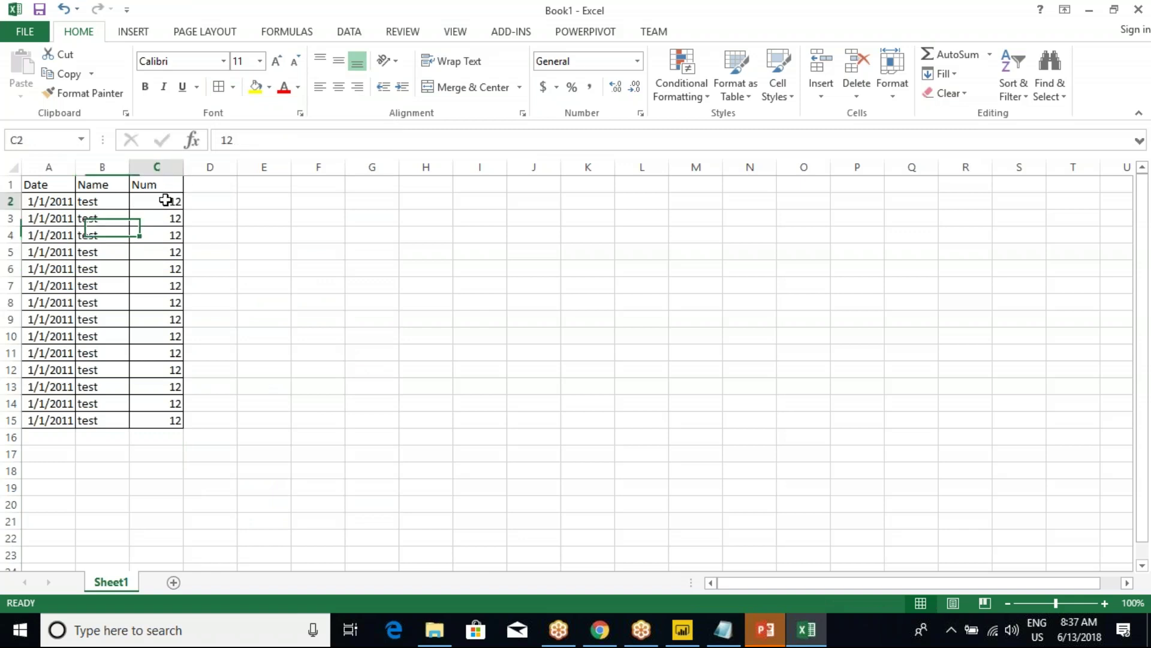
{"action": "right_click", "coordinate": [158, 201]}
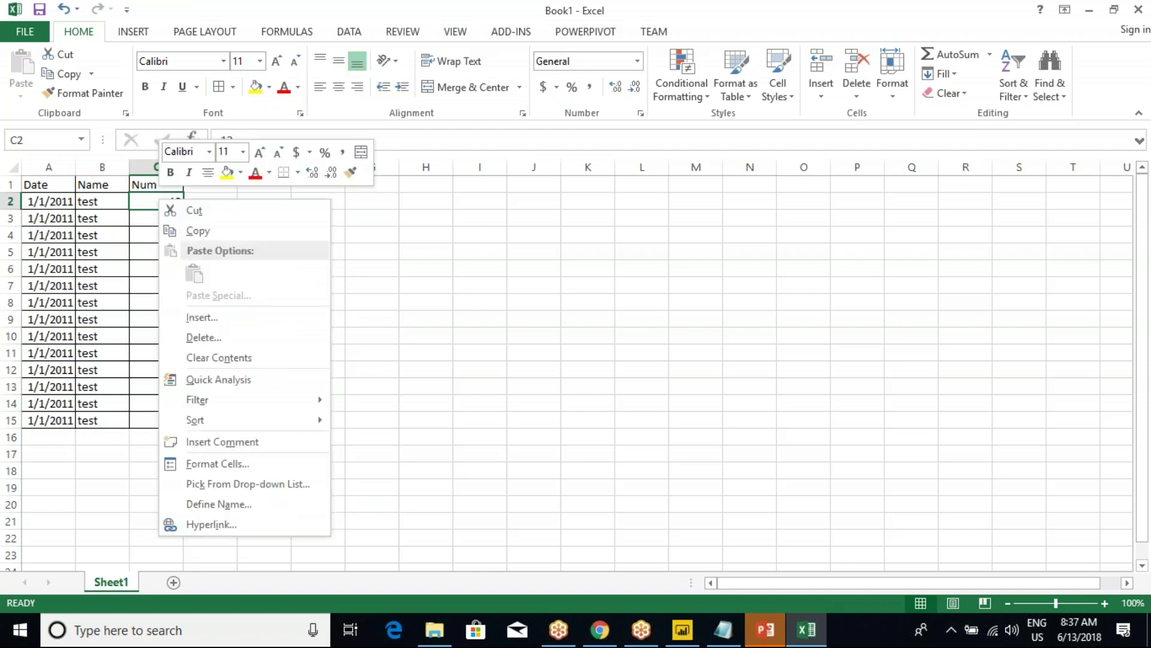
{"action": "key", "text": "Escape"}
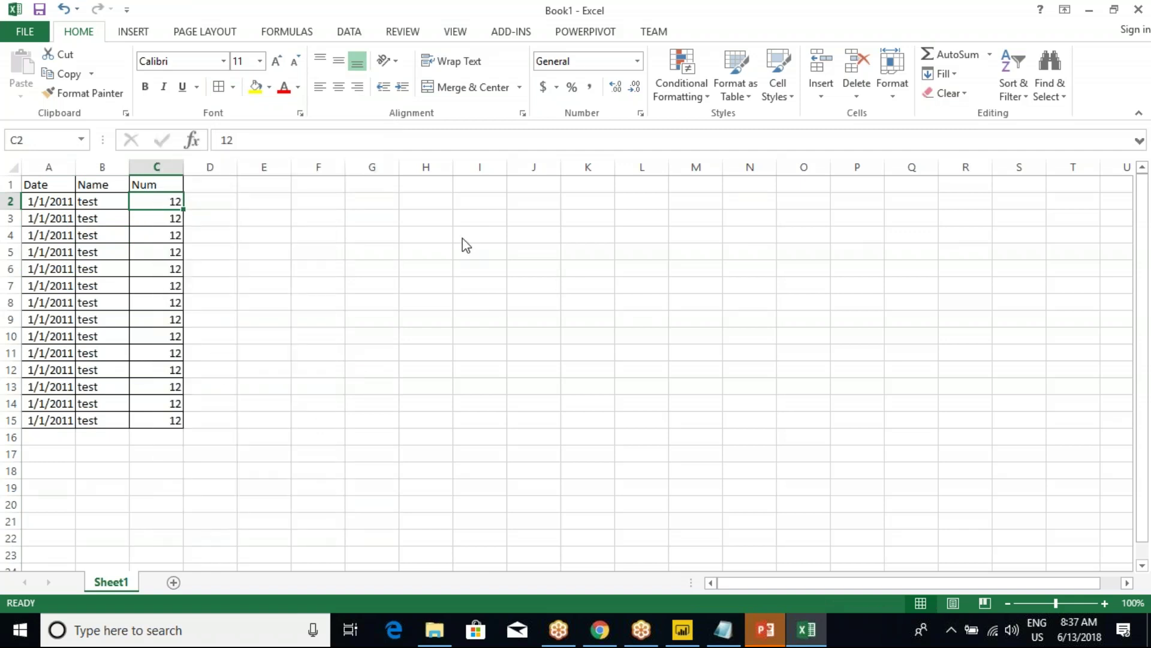
{"action": "left_click", "coordinate": [434, 256]}
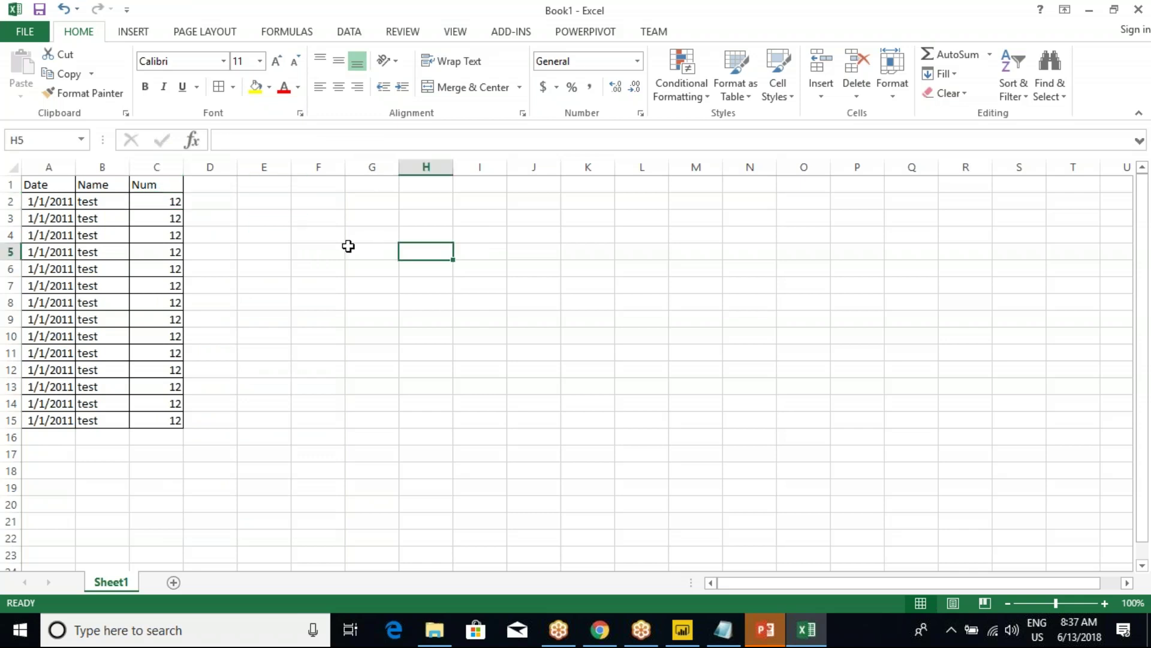
{"action": "left_click", "coordinate": [159, 202]}
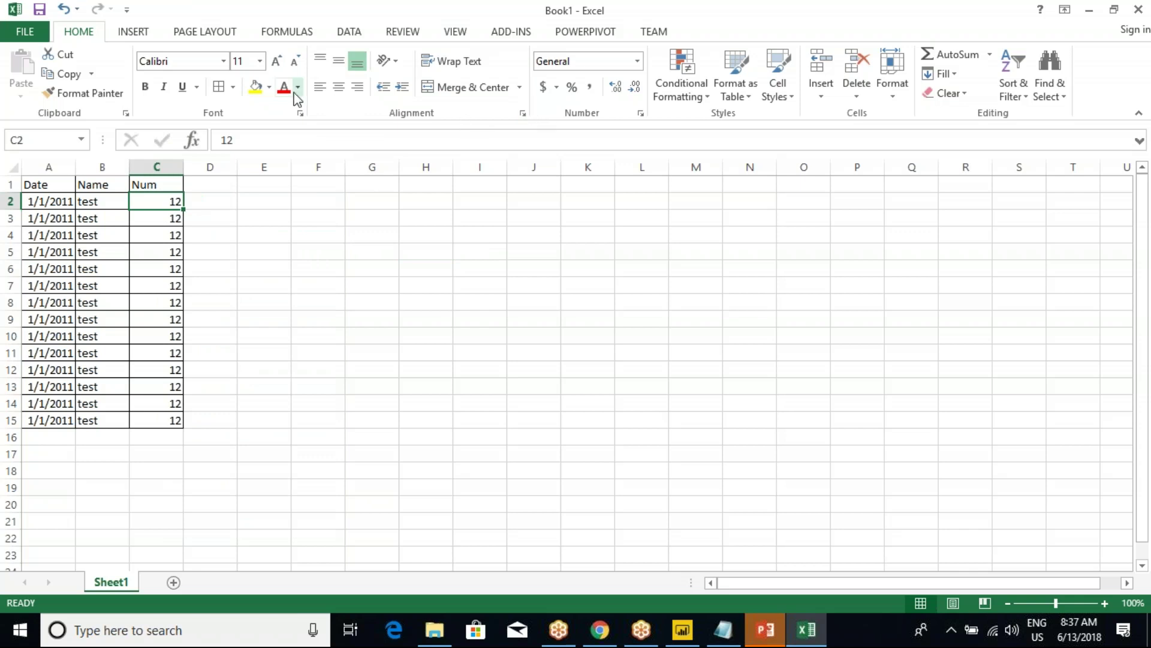
{"action": "left_click", "coordinate": [635, 61]}
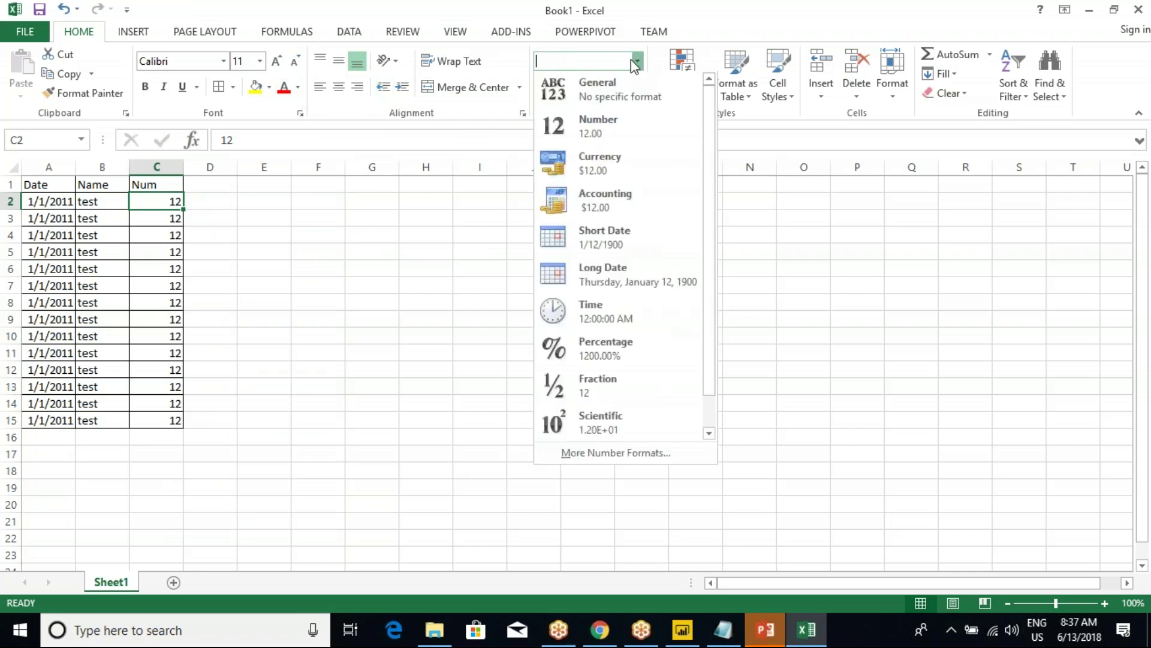
{"action": "key", "text": "Escape"}
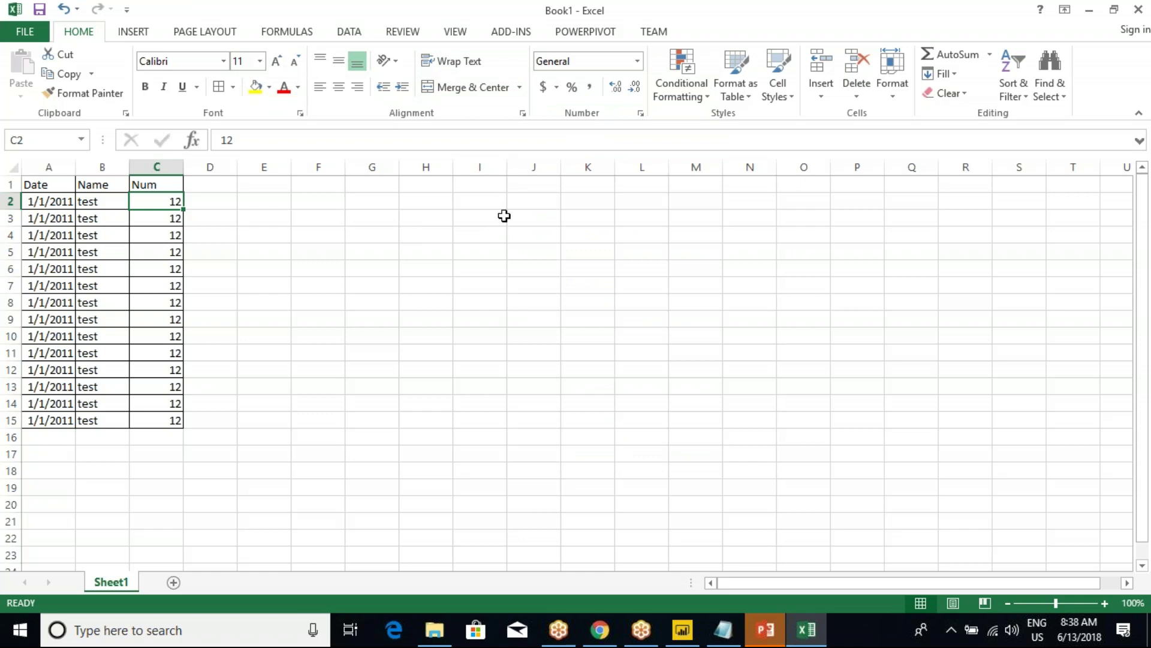
{"action": "left_click", "coordinate": [411, 280]}
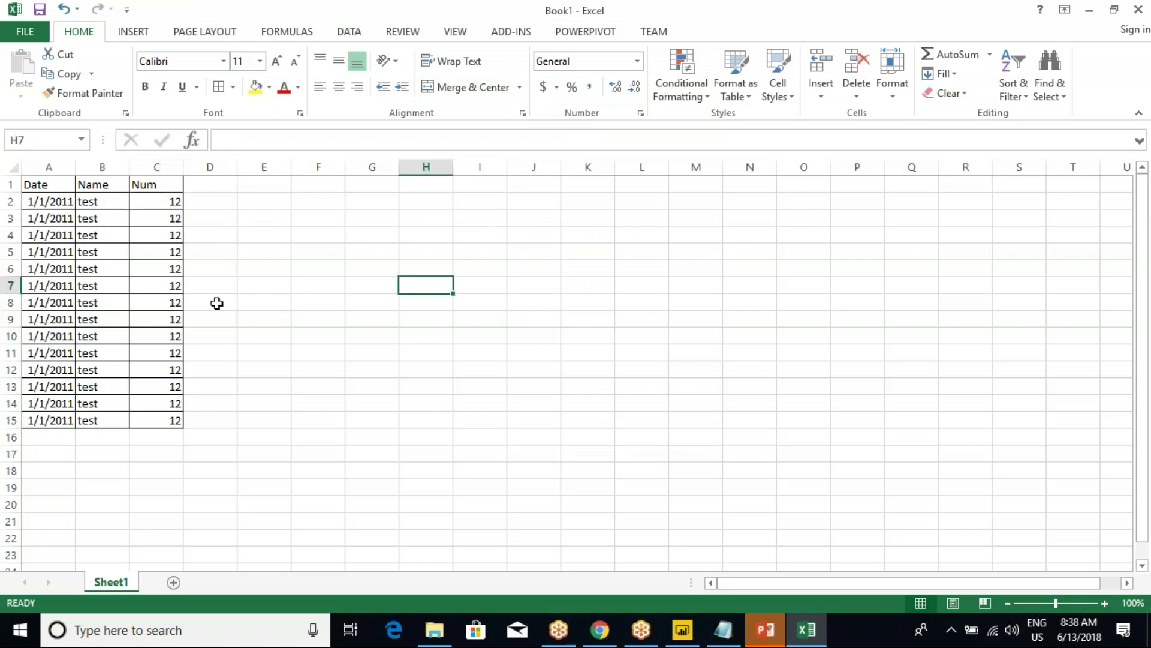
- Inspect the Number, Currency, Time and Text categories in the Format Cells dialog for cell C3, then close it without changes
{"action": "right_click", "coordinate": [152, 217]}
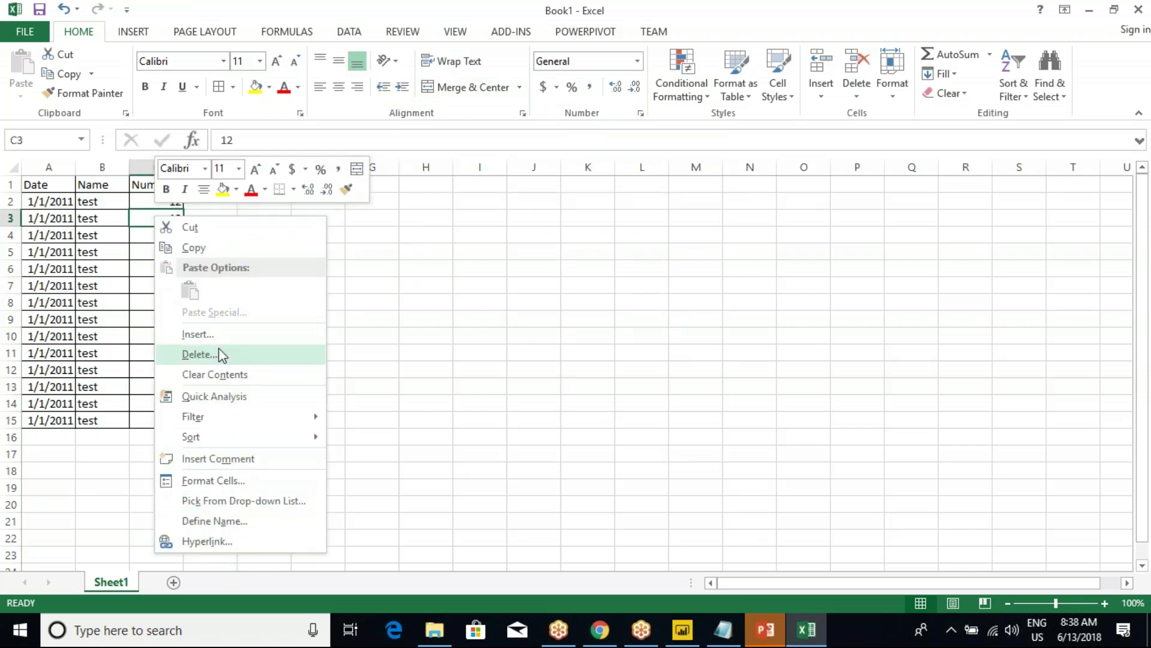
{"action": "mouse_move", "coordinate": [226, 446]}
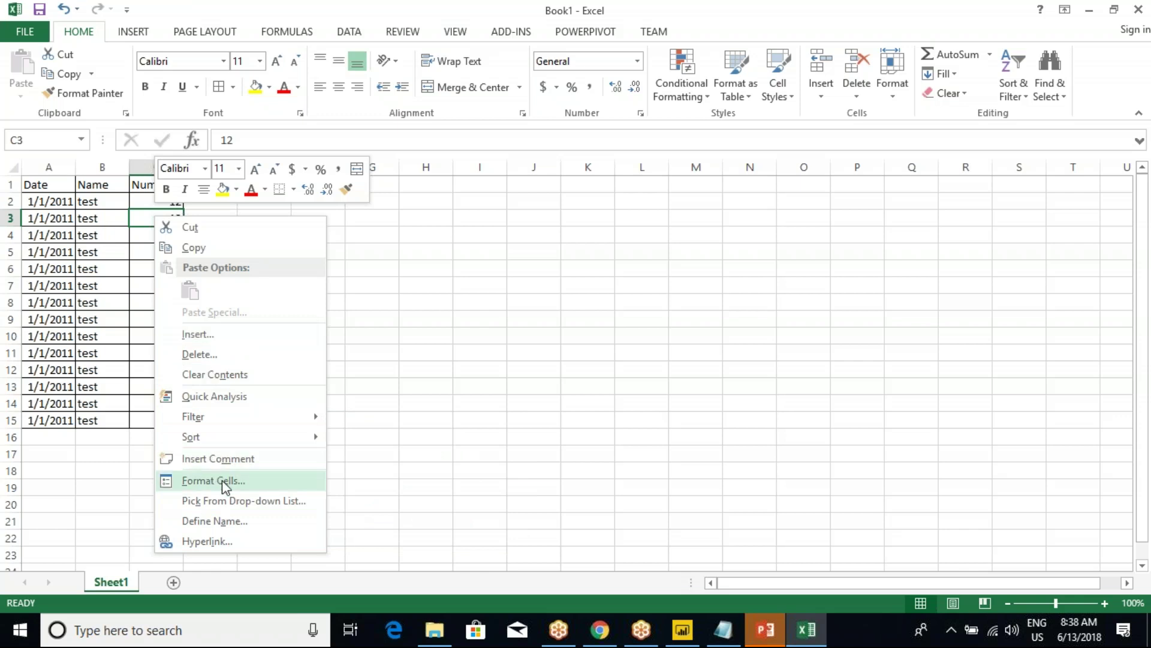
{"action": "key", "text": "Escape"}
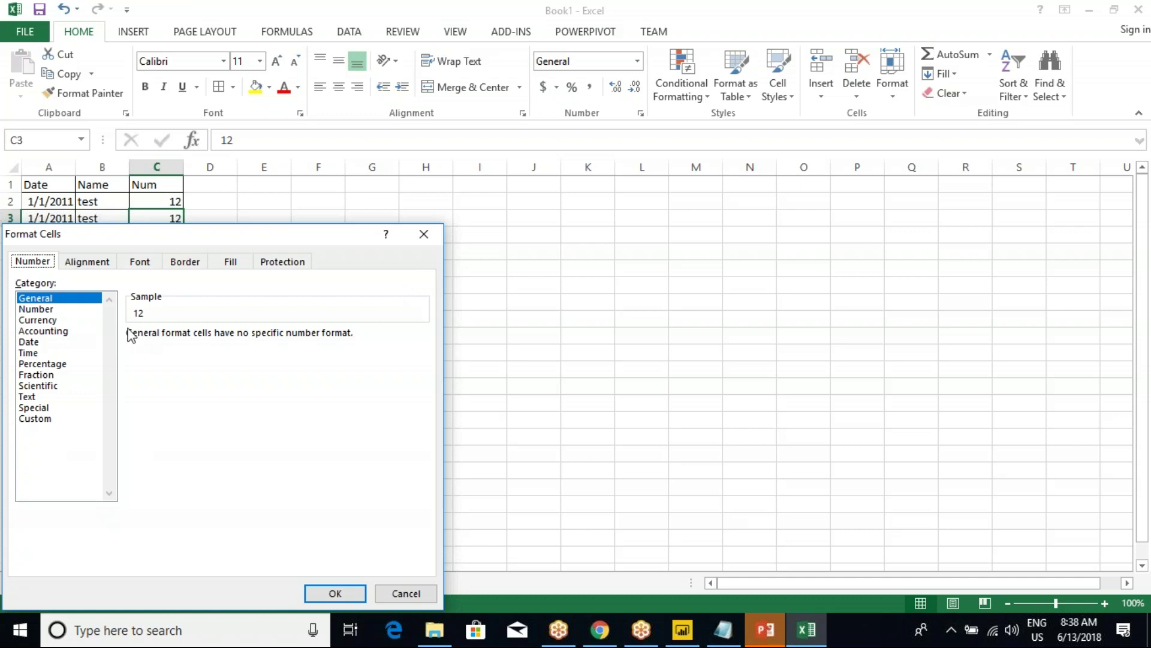
{"action": "left_click", "coordinate": [30, 309]}
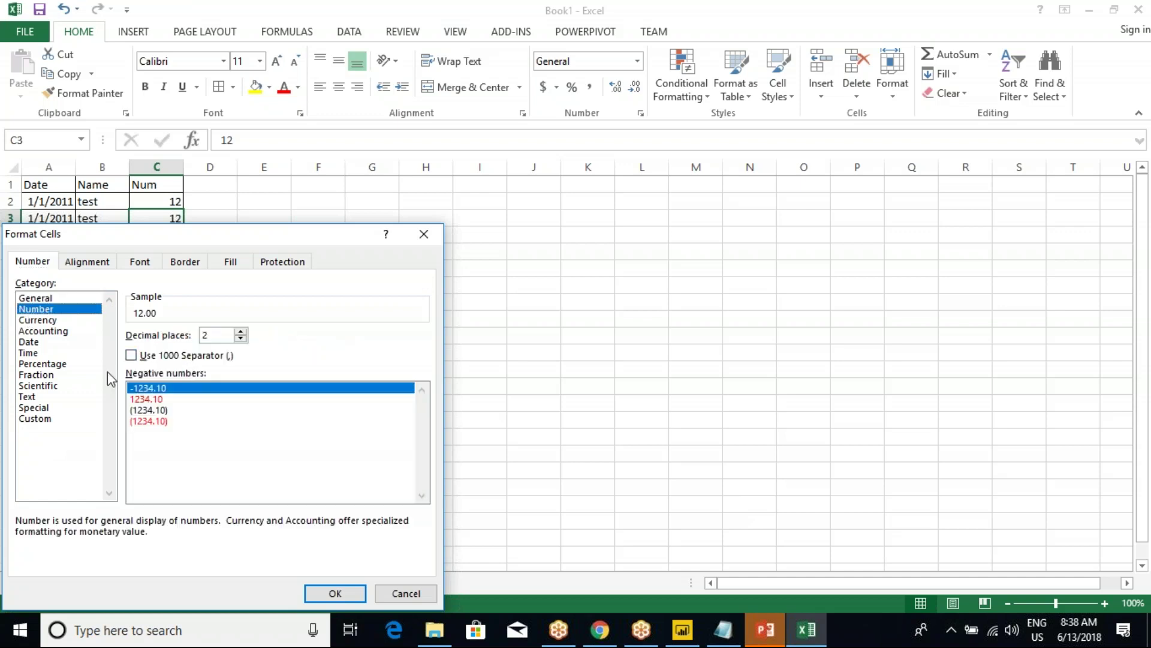
{"action": "left_click", "coordinate": [45, 320]}
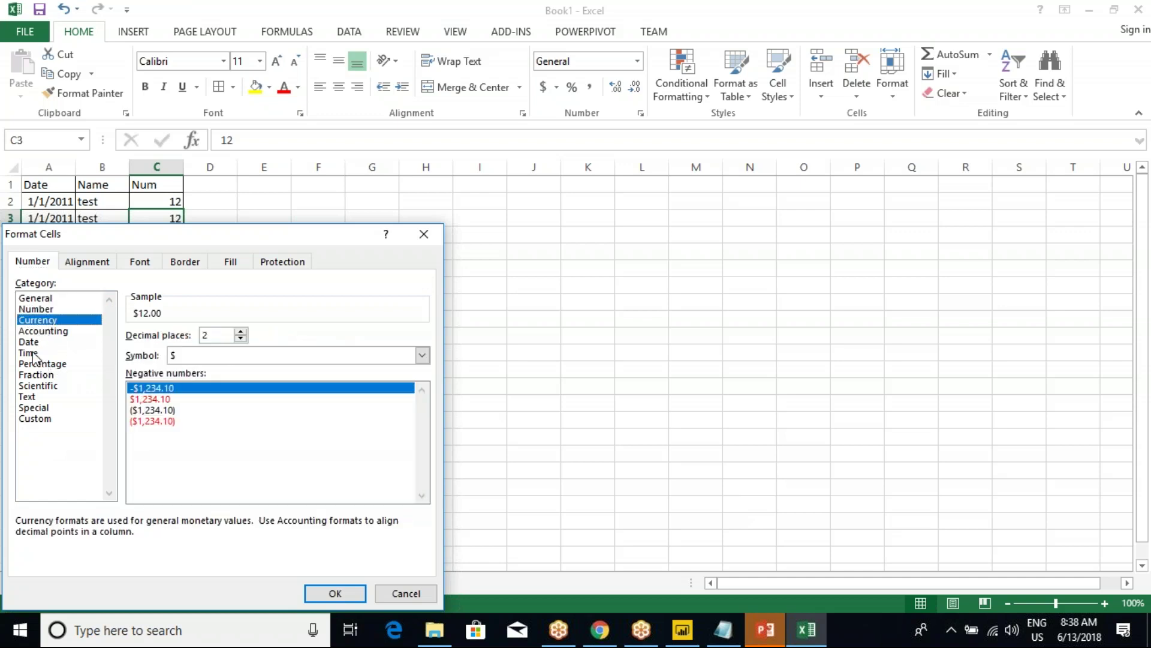
{"action": "left_click", "coordinate": [33, 354]}
{"action": "left_click", "coordinate": [36, 397]}
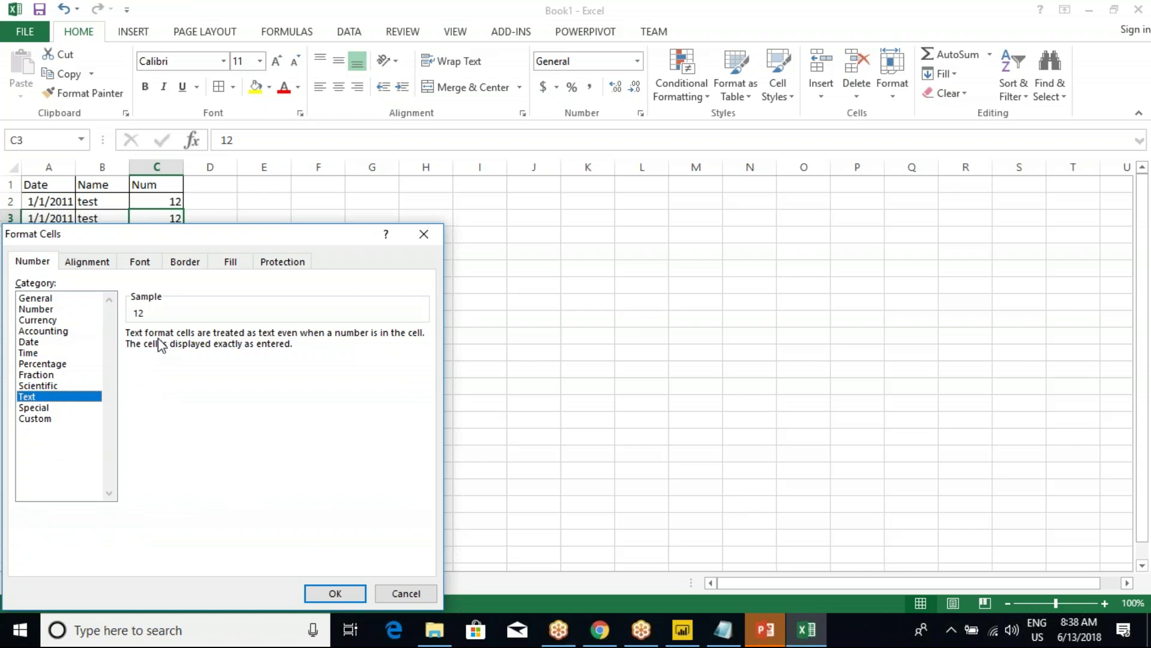
{"action": "left_click", "coordinate": [424, 234]}
{"action": "left_click", "coordinate": [479, 252]}
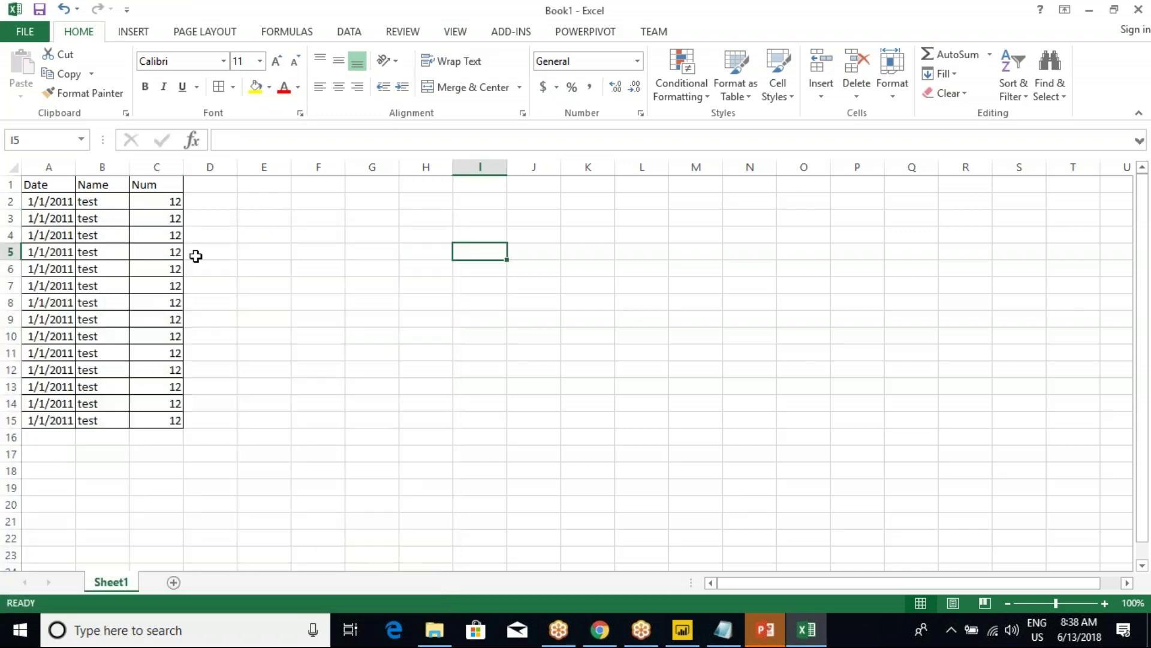
- Select the data of the Num, Name and Date columns in turn to check which number format each column uses
{"action": "left_click_drag", "start_coordinate": [158, 204], "coordinate": [173, 428]}
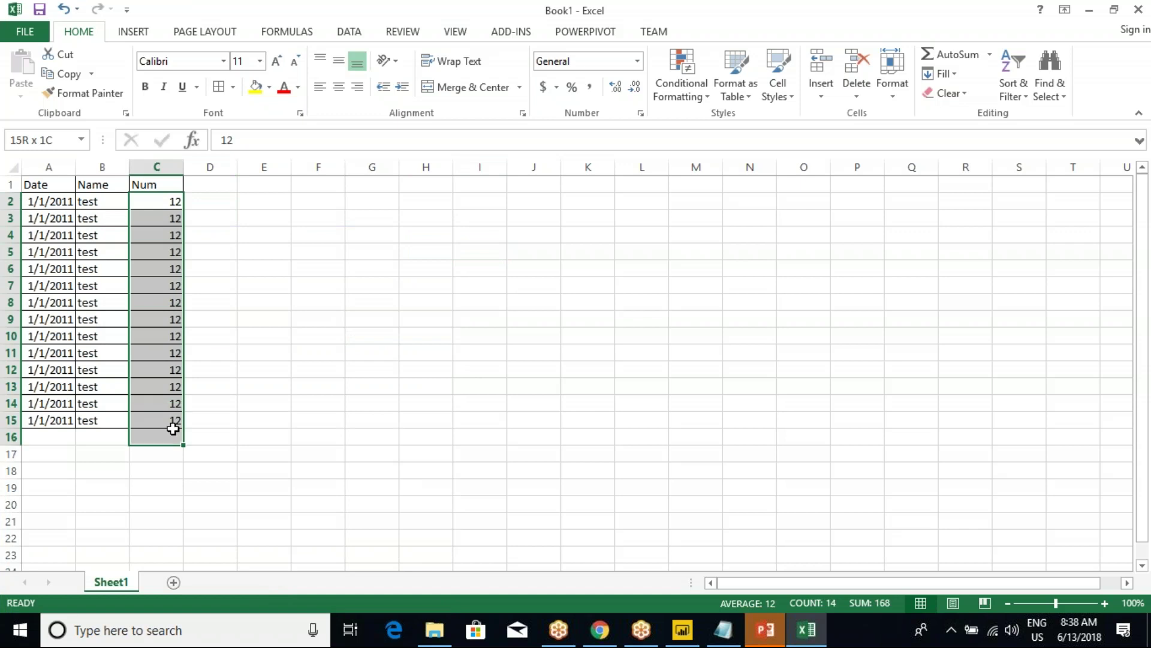
{"action": "left_click_drag", "start_coordinate": [91, 204], "coordinate": [82, 431]}
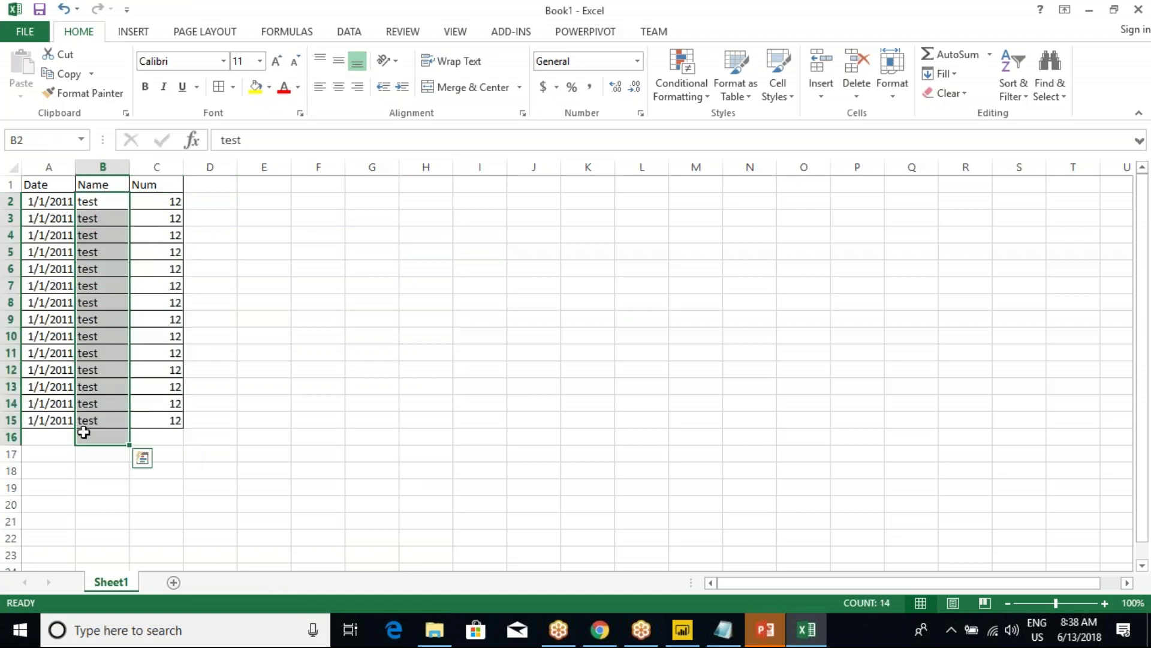
{"action": "left_click_drag", "start_coordinate": [38, 205], "coordinate": [57, 439]}
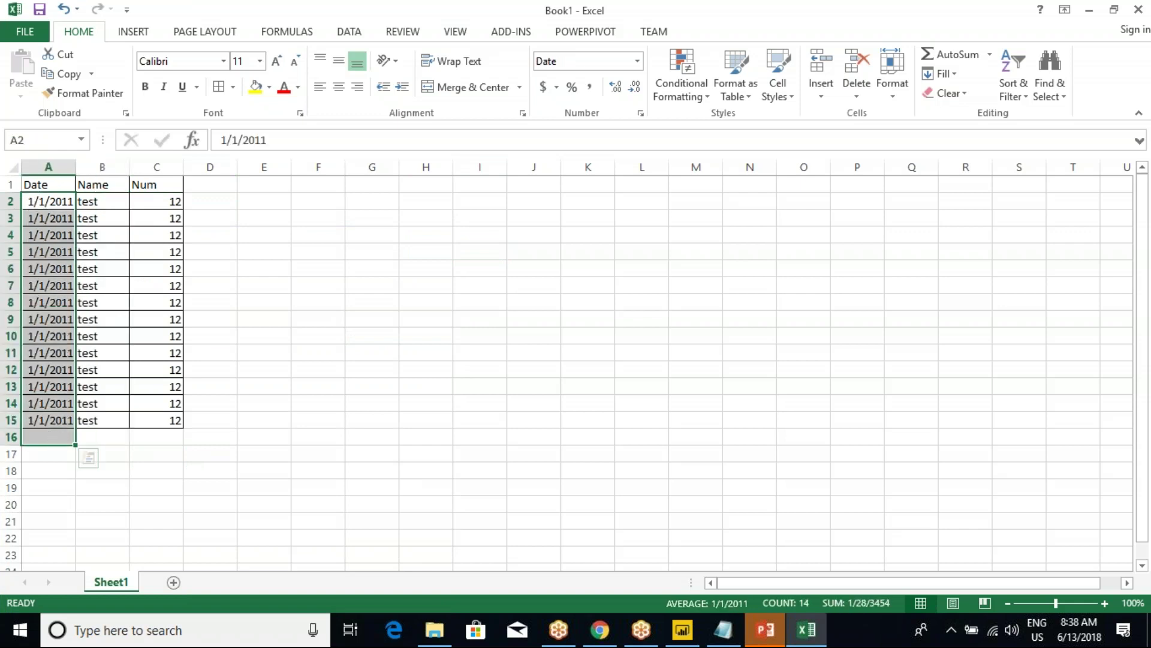
{"action": "left_click", "coordinate": [54, 184]}
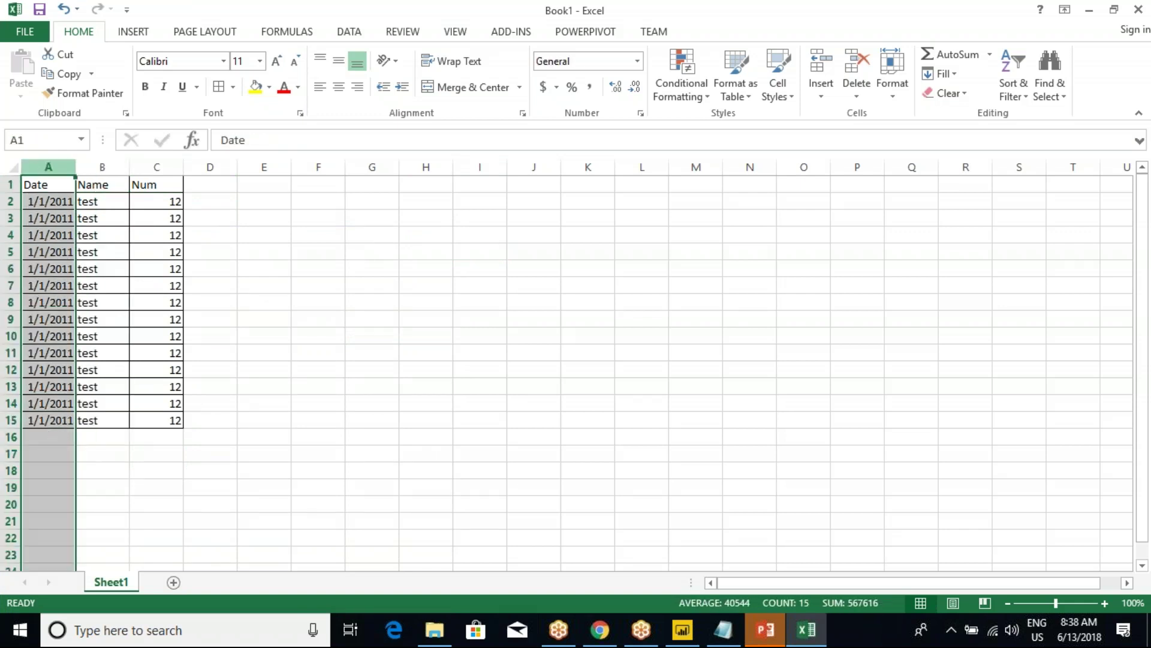
{"action": "left_click", "coordinate": [37, 207]}
{"action": "left_click_drag", "start_coordinate": [44, 203], "coordinate": [55, 422]}
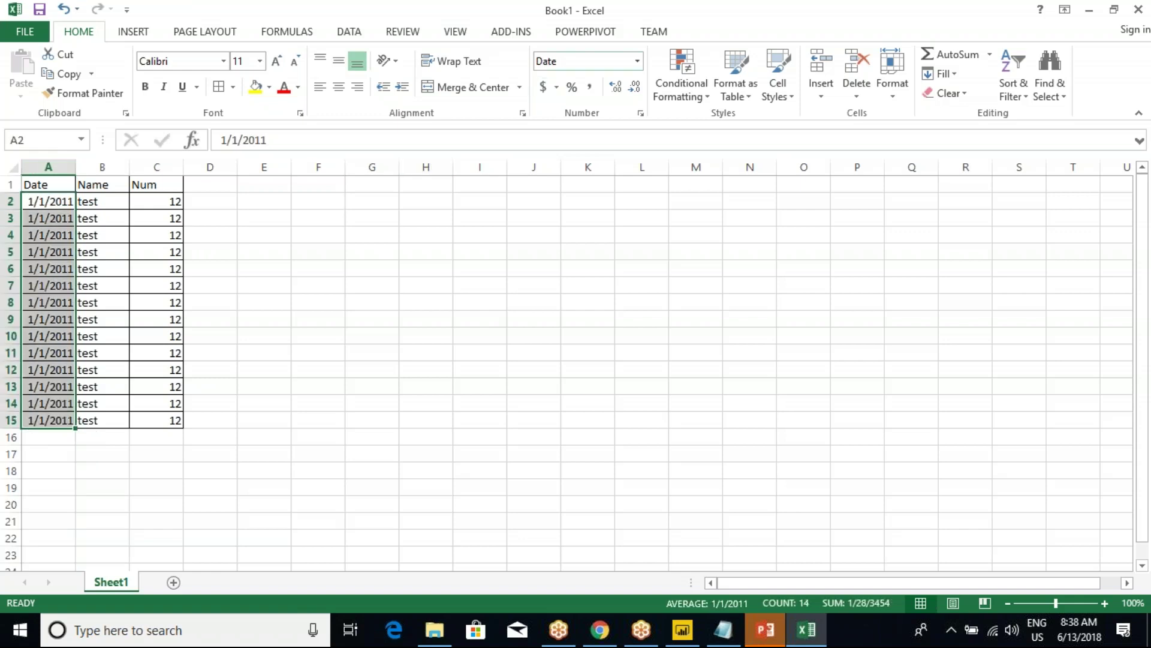
{"action": "left_click_drag", "start_coordinate": [86, 202], "coordinate": [110, 419]}
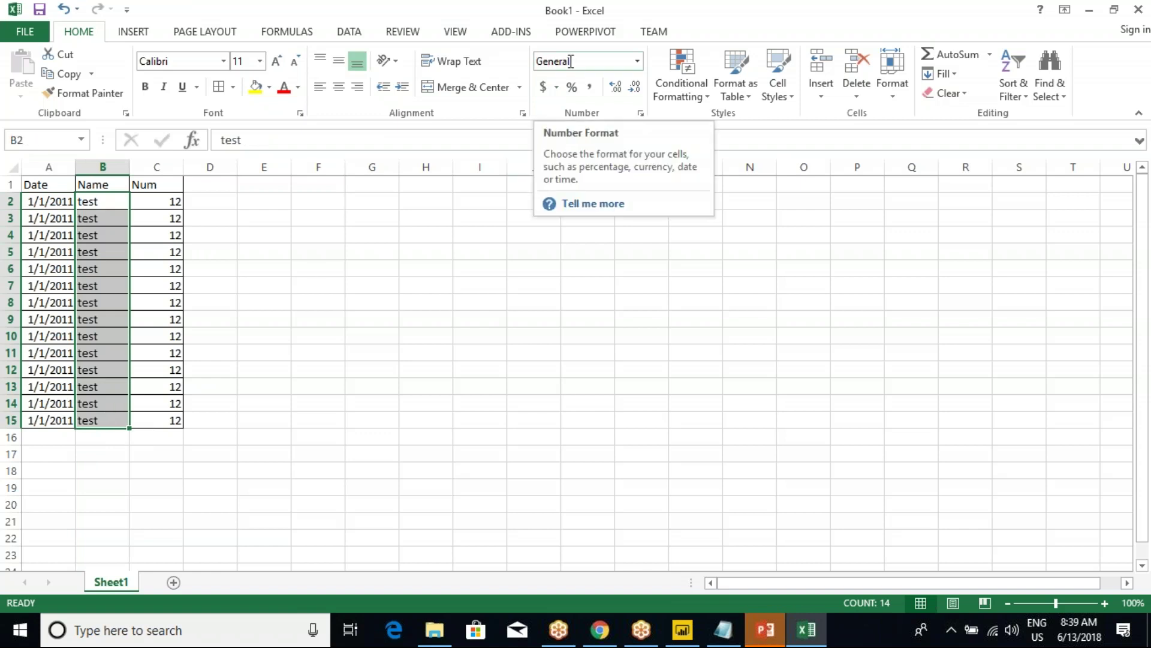
- Review the number formats offered for the Num data in C2:C15 without applying any
{"action": "left_click_drag", "start_coordinate": [164, 203], "coordinate": [154, 419]}
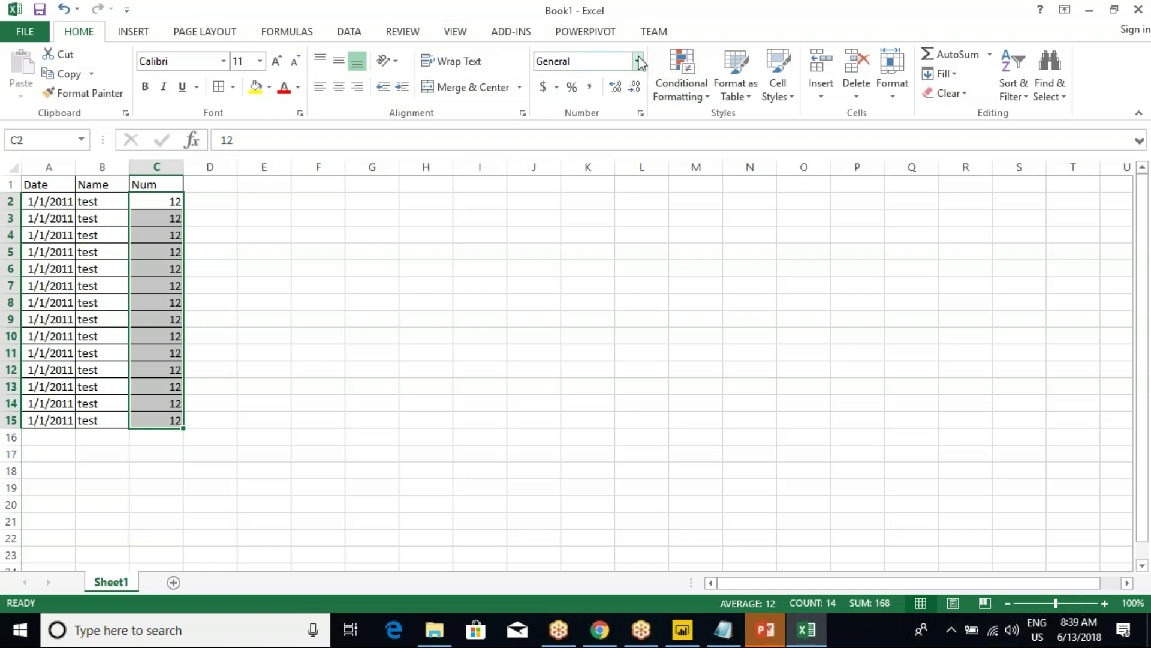
{"action": "left_click", "coordinate": [637, 61]}
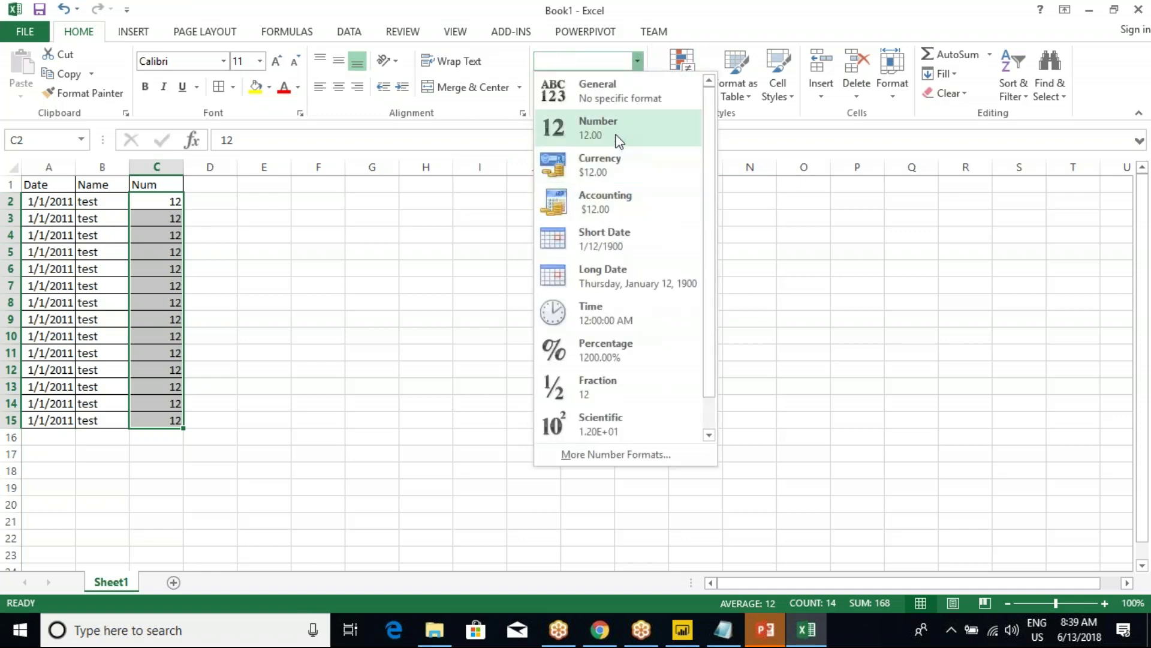
{"action": "left_click", "coordinate": [163, 201]}
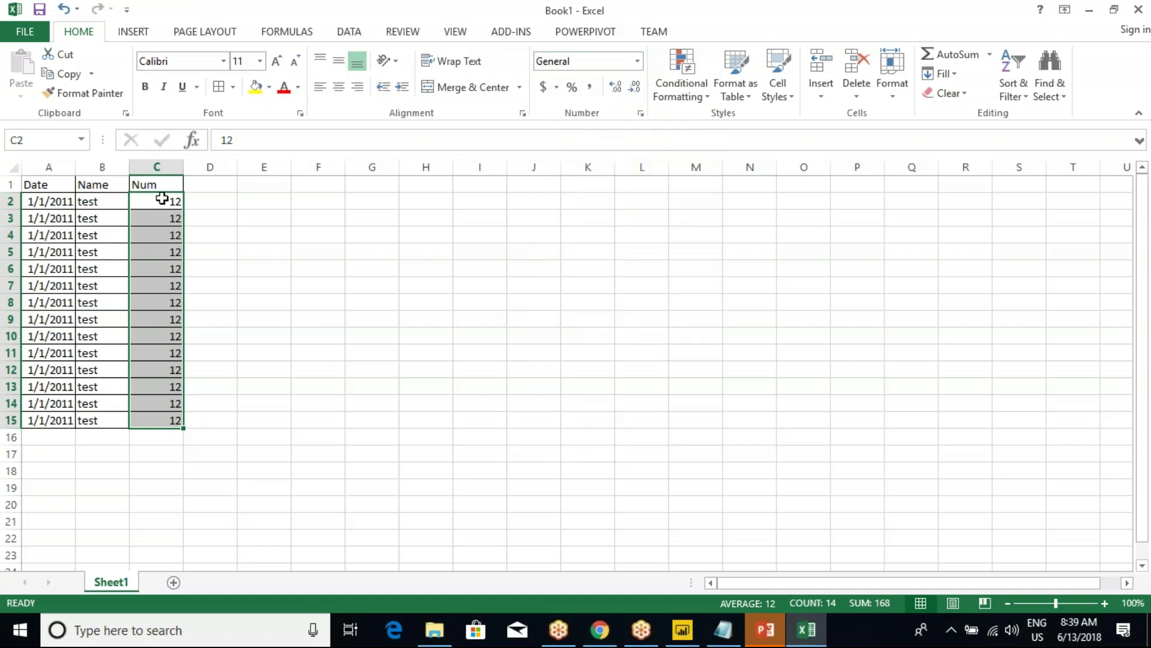
- Change the value in cell C2 to 12.89 and reselect the cell
{"action": "double_click", "coordinate": [163, 201]}
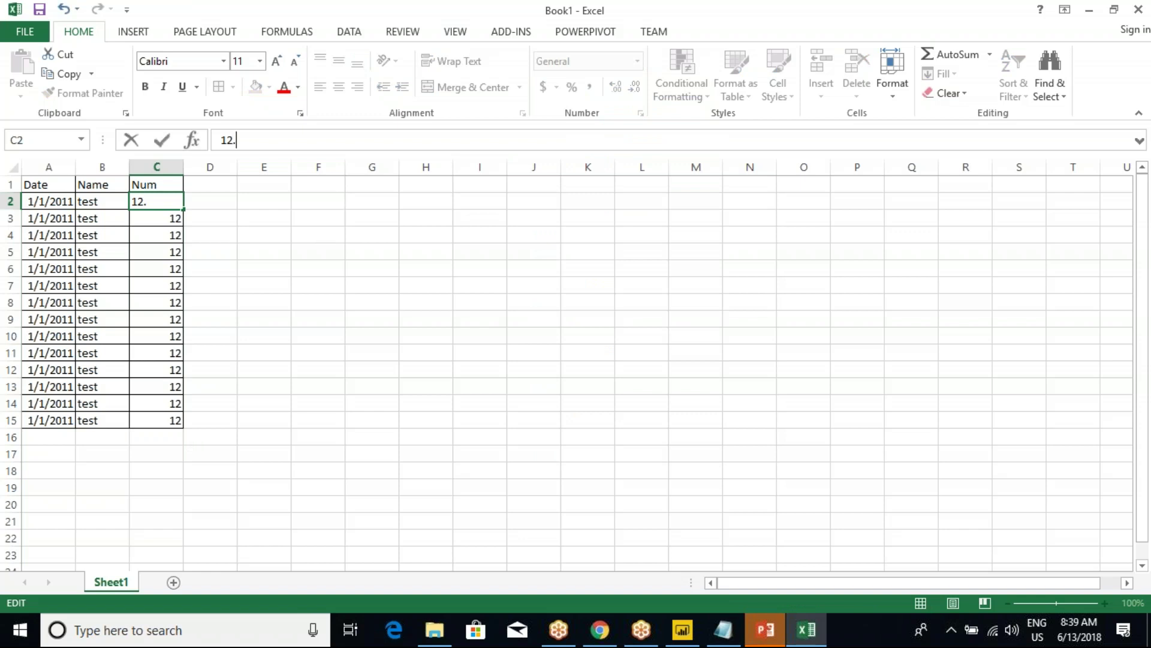
{"action": "type", "text": ".89"}
{"action": "key", "text": "Tab"}
{"action": "key", "text": "Tab"}
{"action": "left_click", "coordinate": [154, 200]}
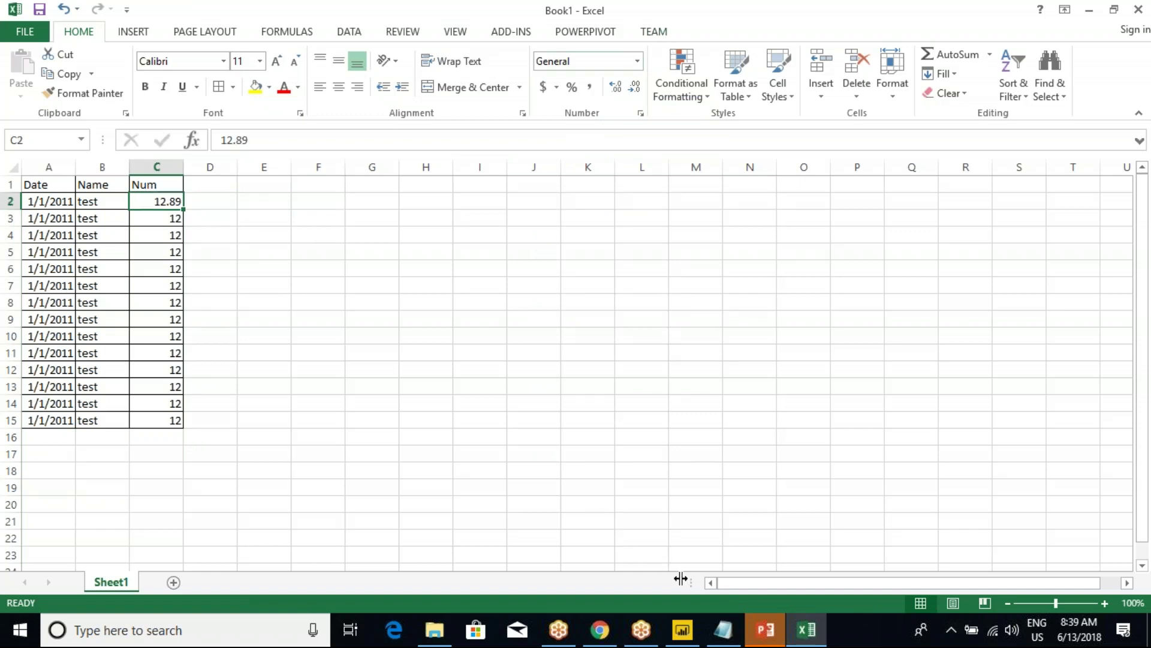
- Switch to Power BI Desktop, glance at the Date and Time Functions slide in PowerPoint, and return to Power BI Desktop
{"action": "mouse_move", "coordinate": [682, 630]}
{"action": "left_click", "coordinate": [689, 546]}
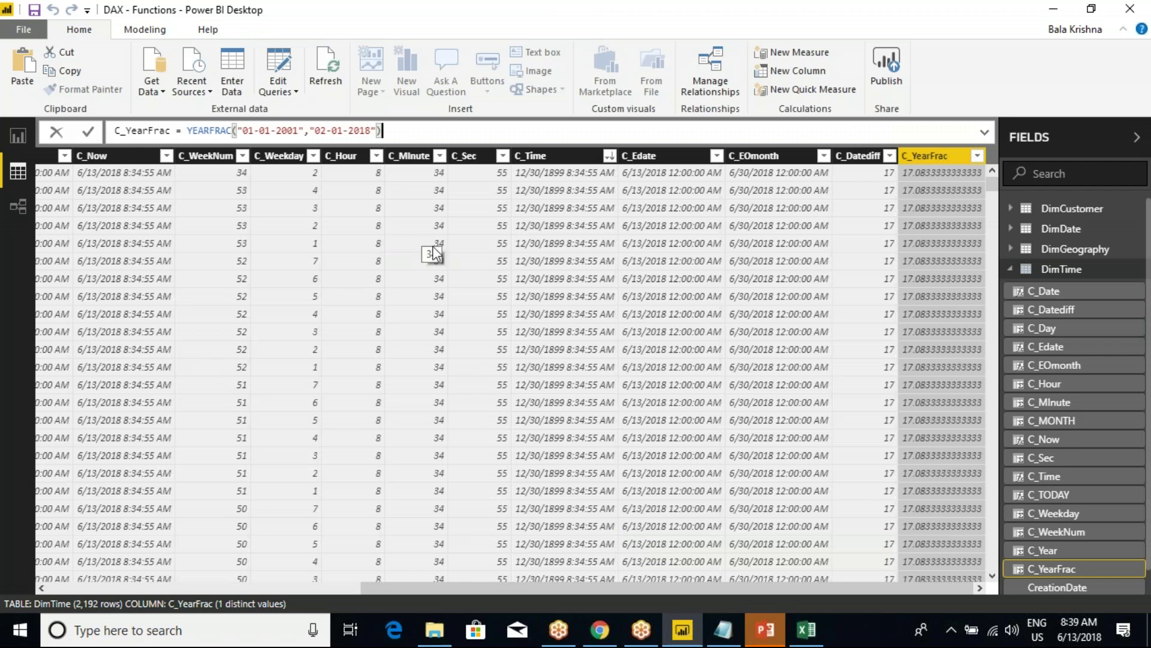
{"action": "left_click", "coordinate": [765, 628]}
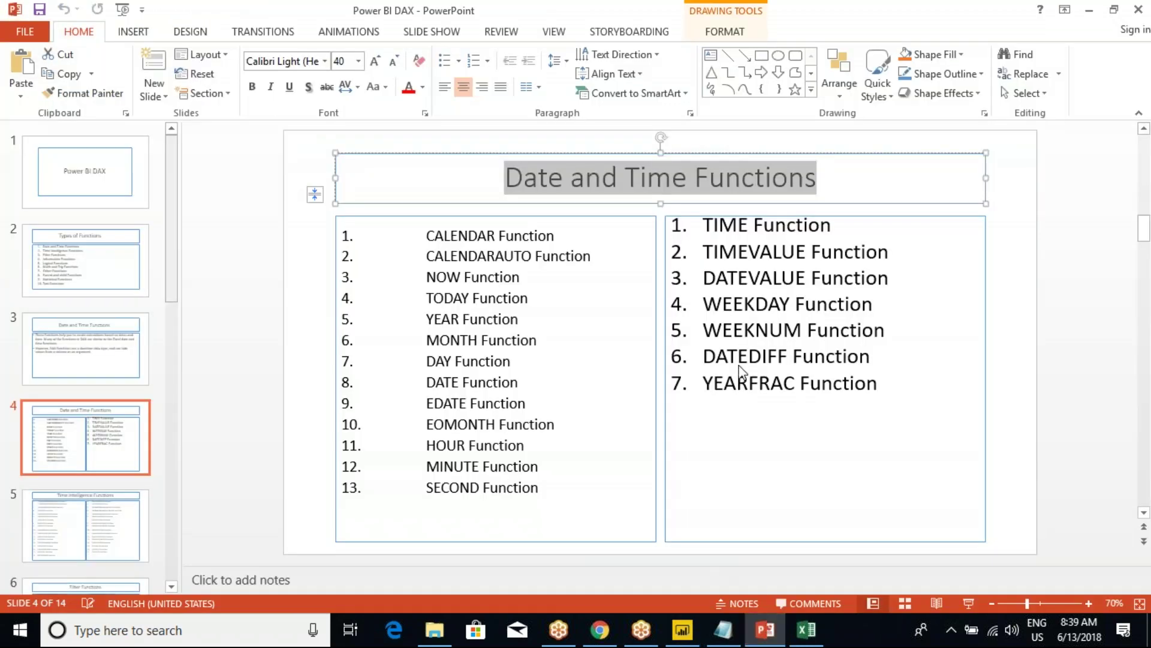
{"action": "key", "text": "alt+Tab"}
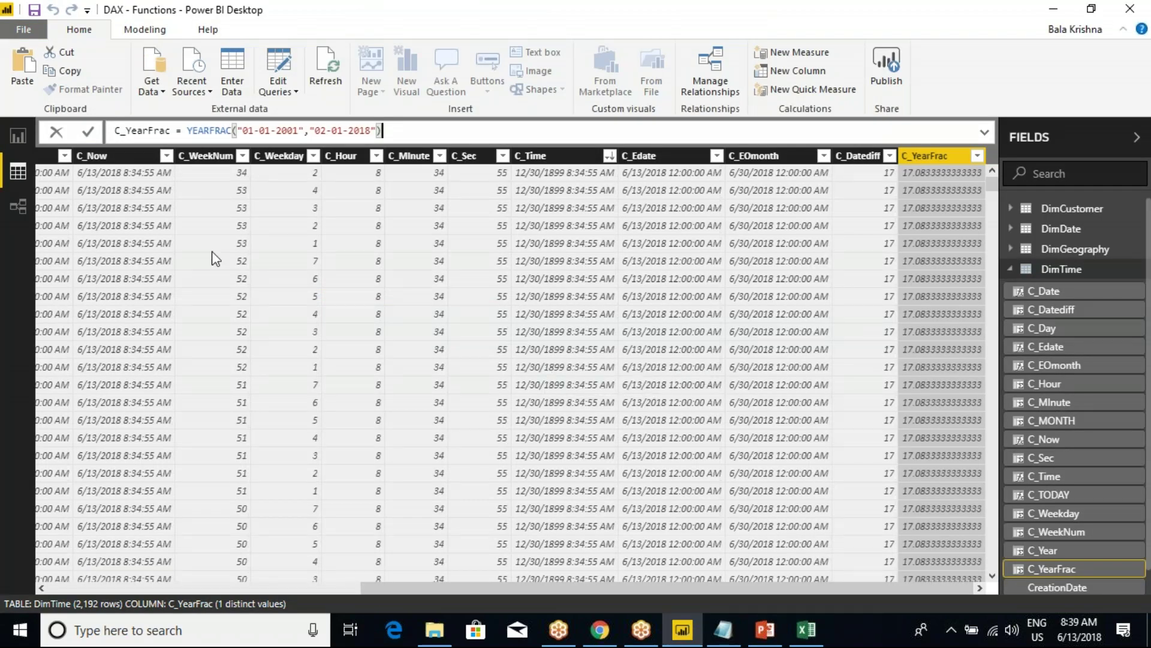
- Check the data types of the CreationDate, C_Year, C_MONTH, C_Date, C_TODAY and C_Now columns in the DimTime table
{"action": "left_click_drag", "start_coordinate": [476, 589], "coordinate": [158, 585]}
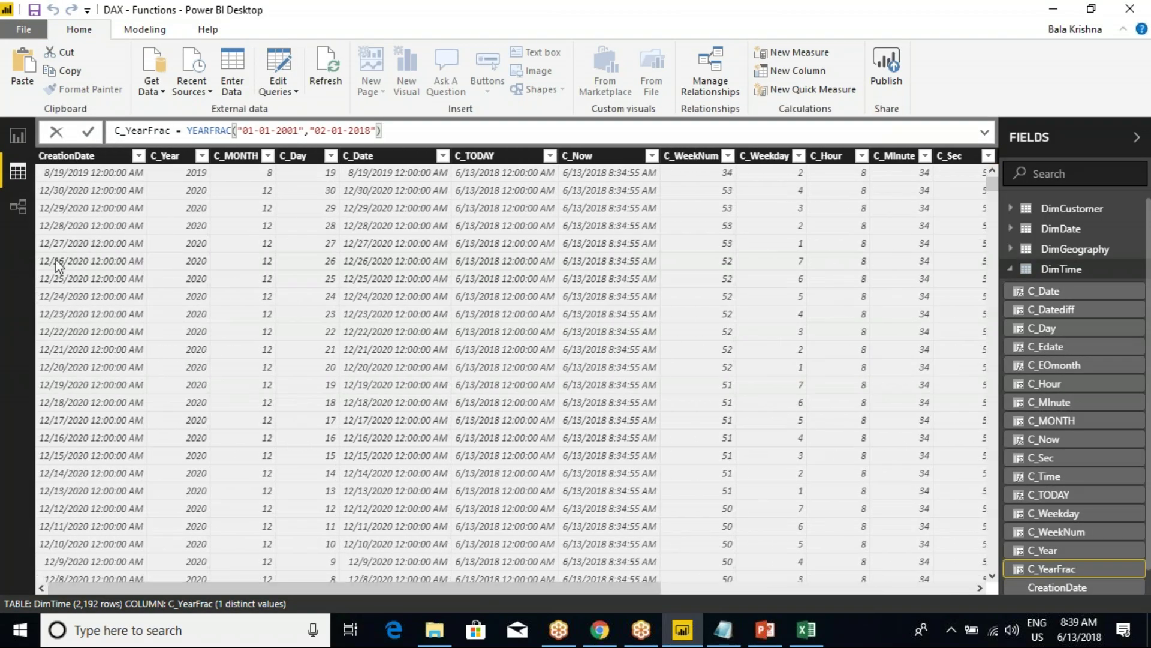
{"action": "left_click", "coordinate": [78, 157]}
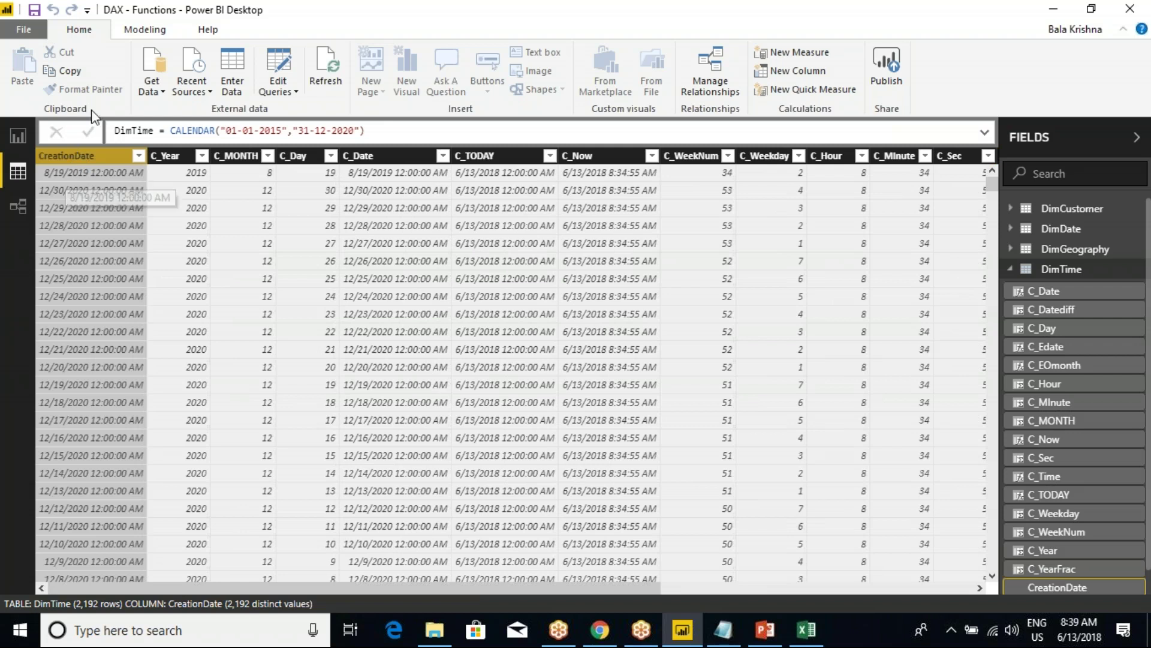
{"action": "left_click", "coordinate": [135, 32]}
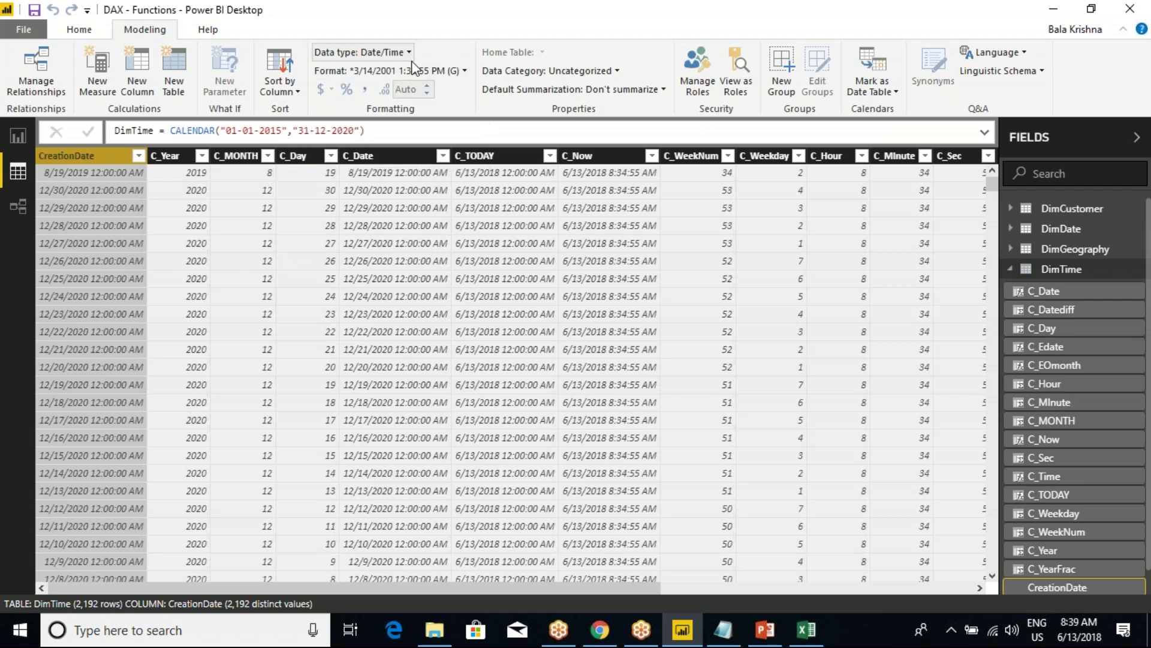
{"action": "left_click", "coordinate": [174, 157]}
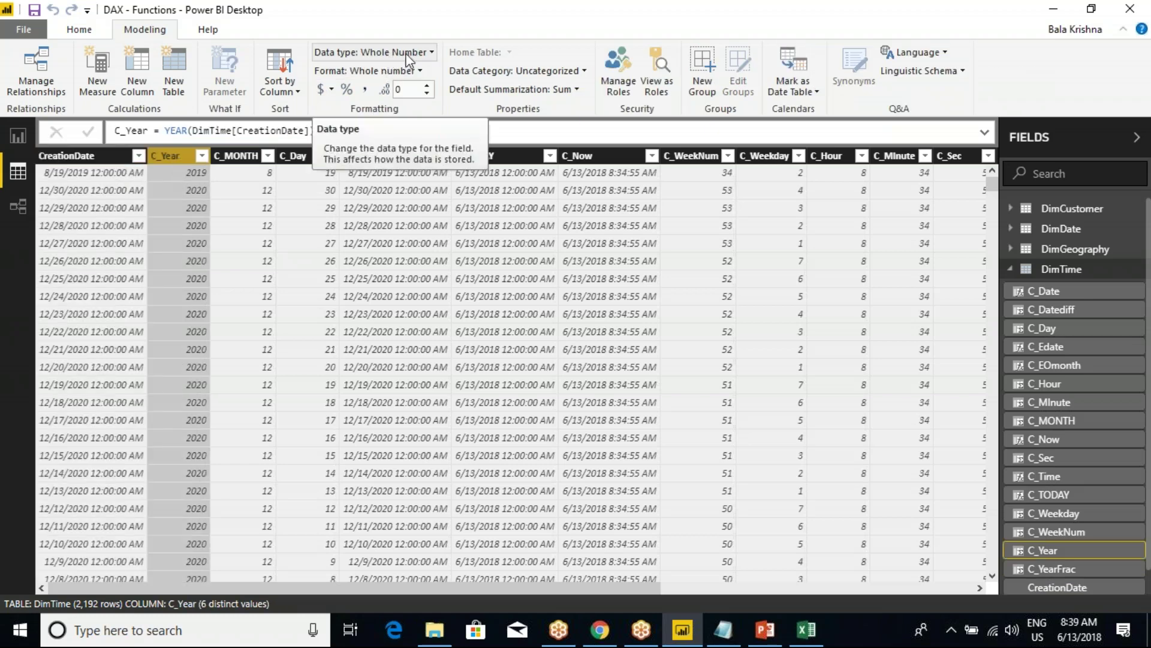
{"action": "left_click", "coordinate": [243, 159]}
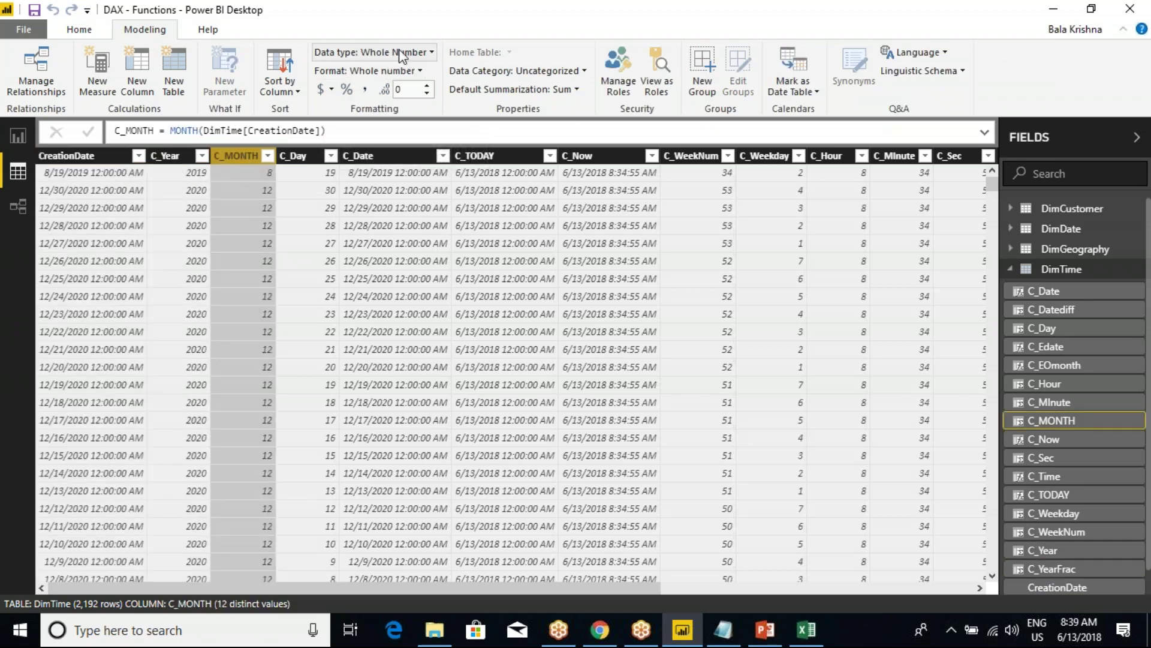
{"action": "left_click", "coordinate": [368, 157]}
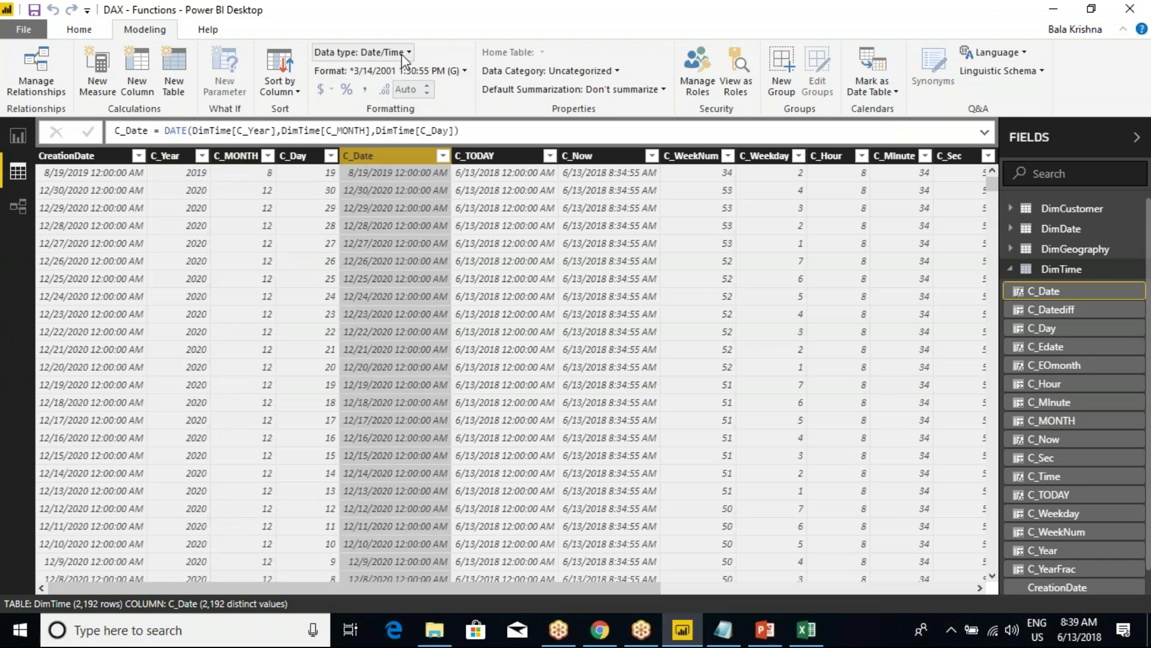
{"action": "left_click", "coordinate": [480, 157]}
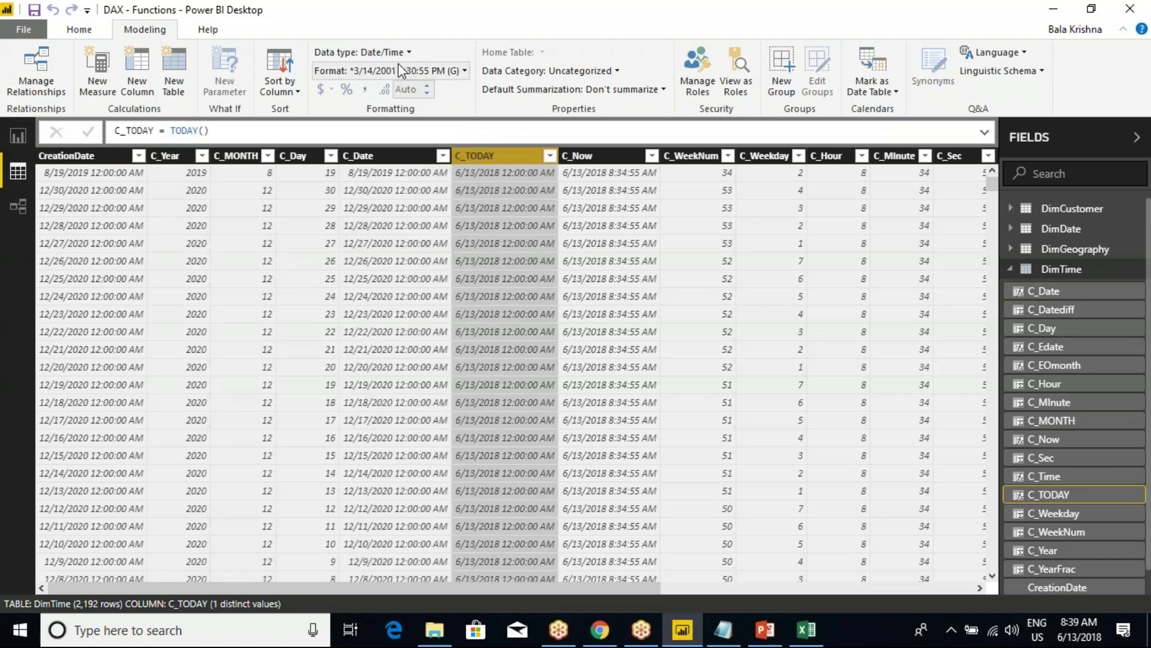
{"action": "left_click", "coordinate": [602, 170]}
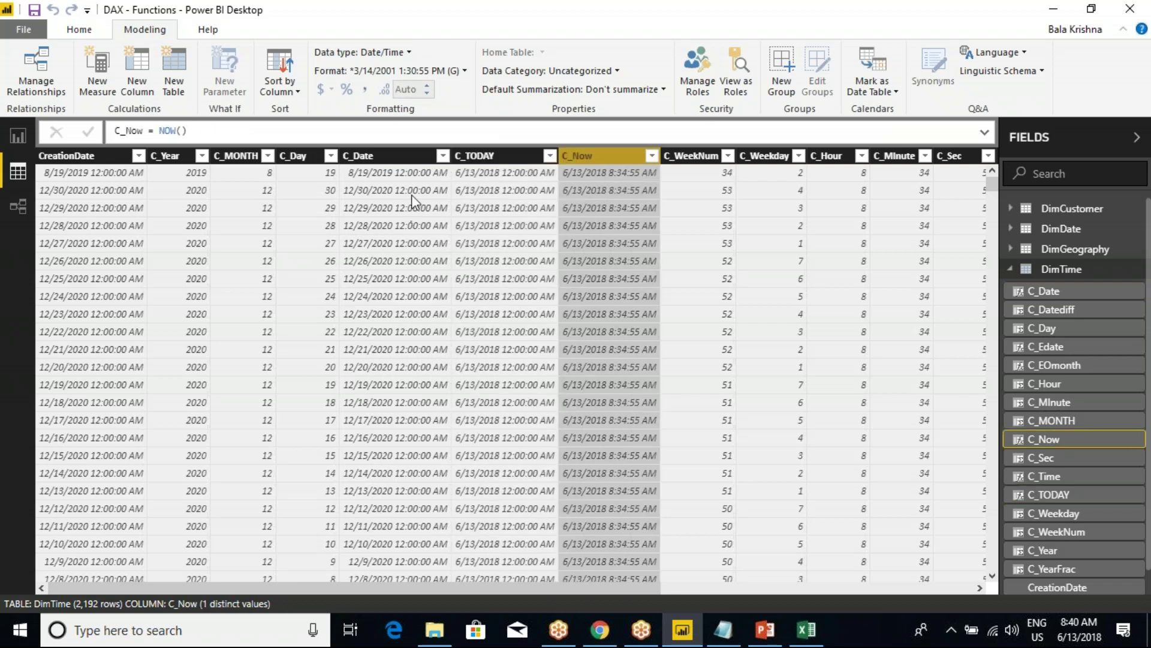
{"action": "left_click", "coordinate": [396, 180]}
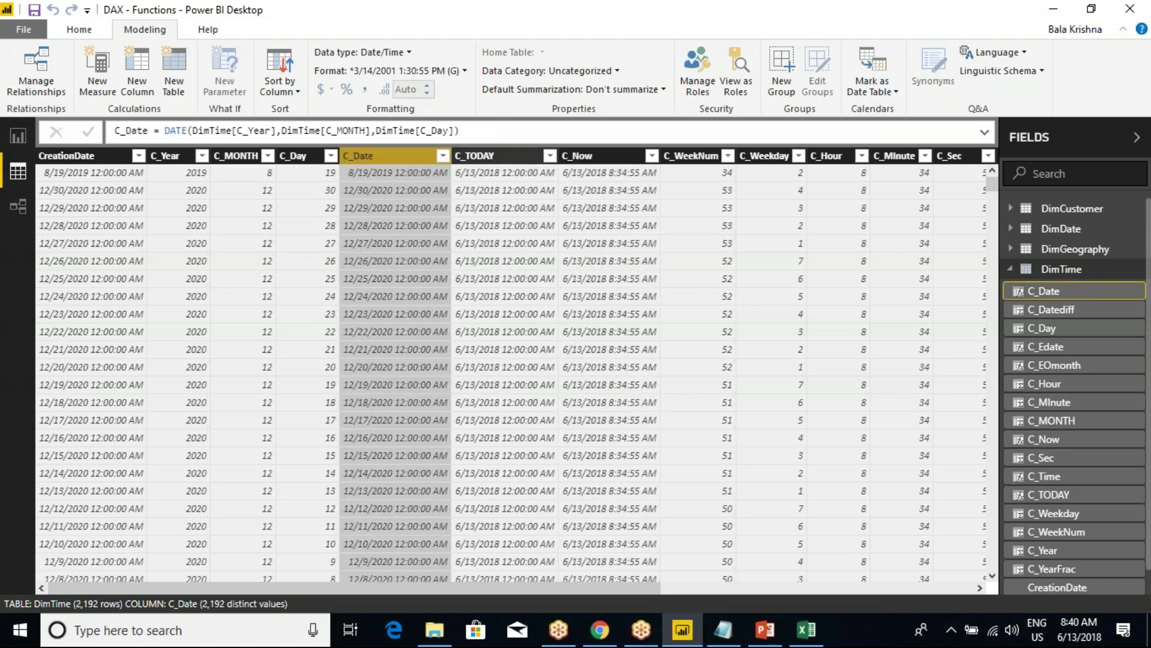
- Switch to PowerPoint, highlight the TIMEVALUE and DATEVALUE functions on the Date and Time Functions slide, and return to Power BI Desktop
{"action": "mouse_move", "coordinate": [765, 630]}
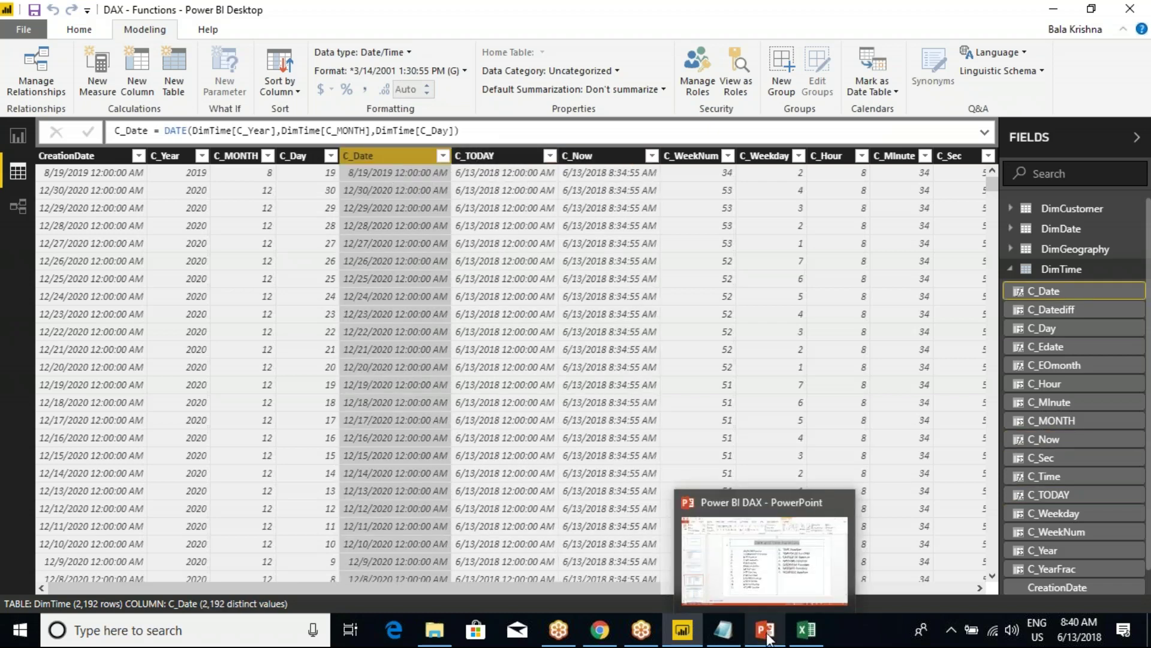
{"action": "left_click", "coordinate": [786, 580]}
{"action": "left_click_drag", "start_coordinate": [710, 252], "coordinate": [866, 279]}
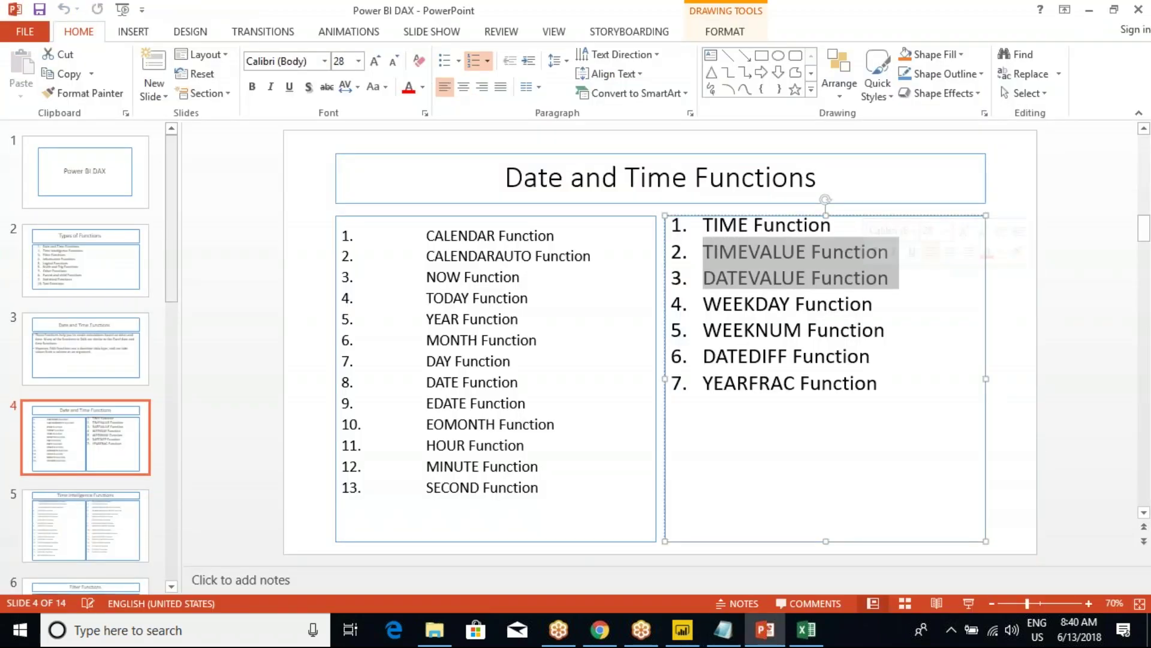
{"action": "key", "text": "Escape"}
{"action": "key", "text": "Escape"}
{"action": "mouse_move", "coordinate": [692, 636]}
{"action": "left_click", "coordinate": [681, 564]}
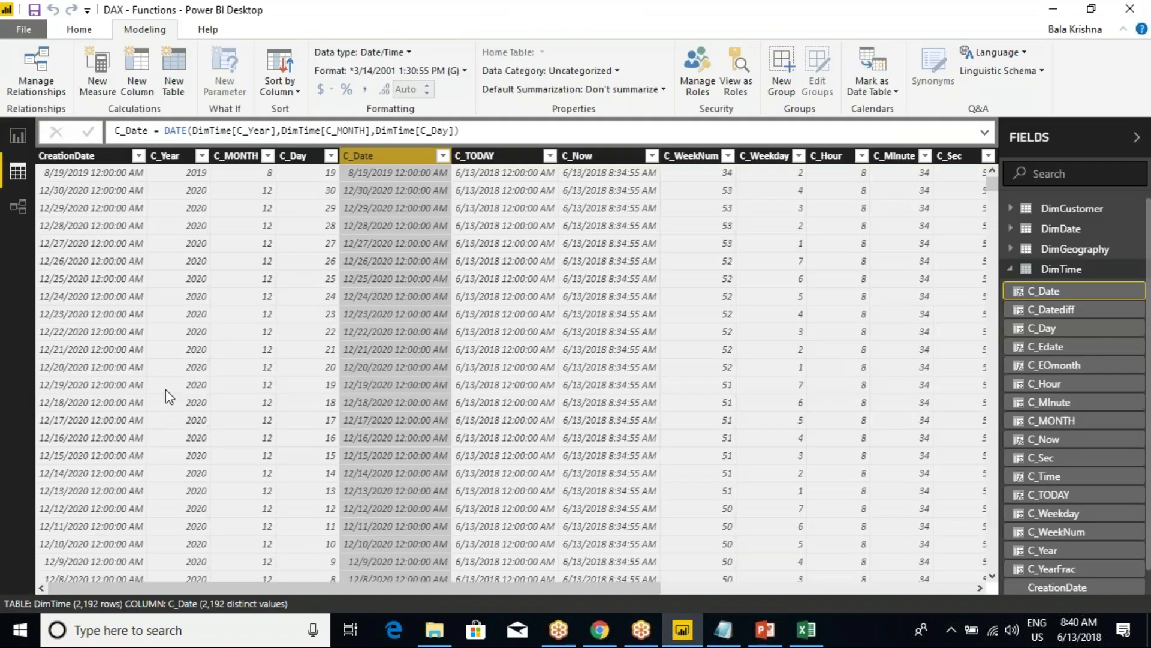
- Open the Power Query Editor and display the DimCustomer query
{"action": "left_click", "coordinate": [14, 144]}
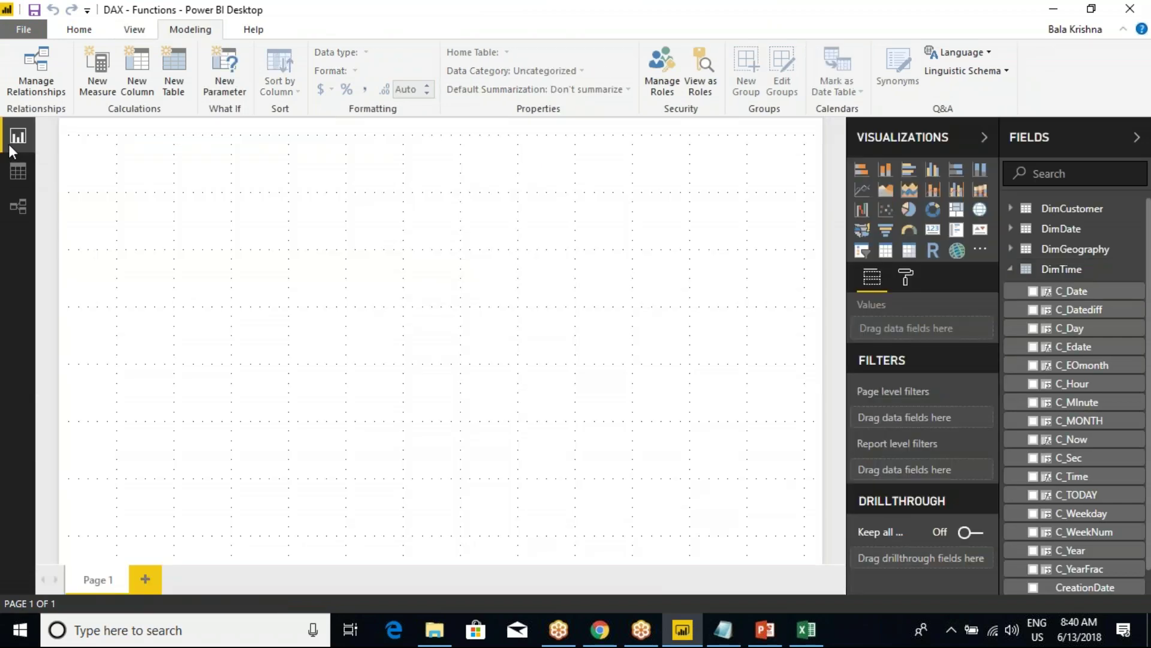
{"action": "left_click", "coordinate": [18, 172]}
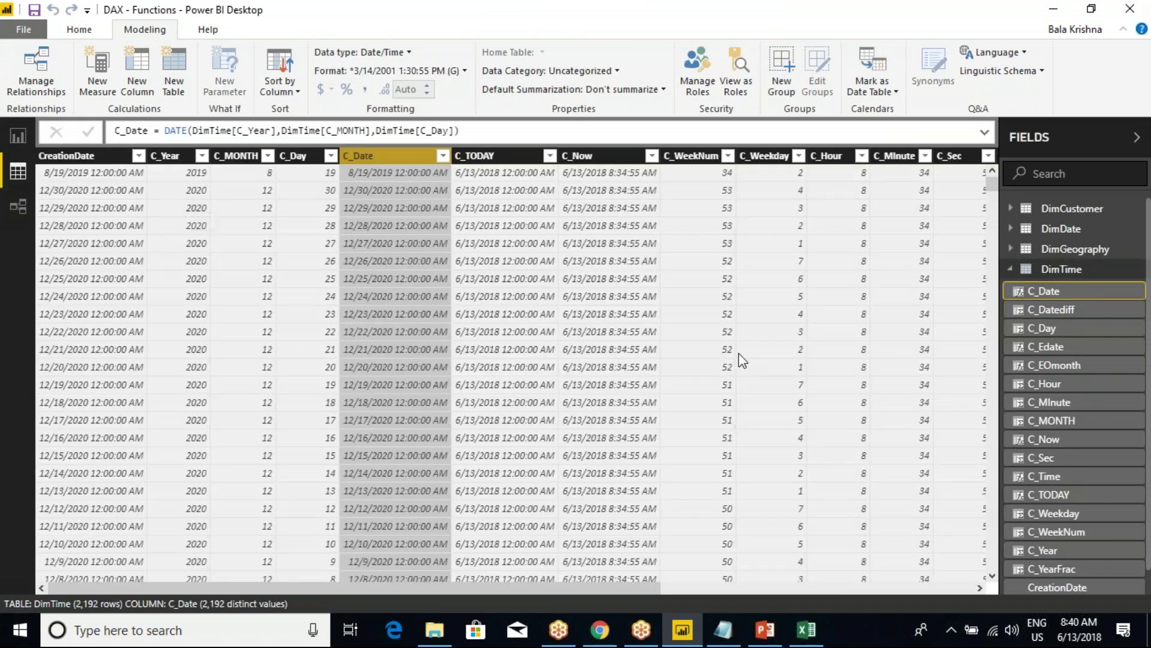
{"action": "left_click", "coordinate": [79, 29]}
{"action": "left_click", "coordinate": [292, 95]}
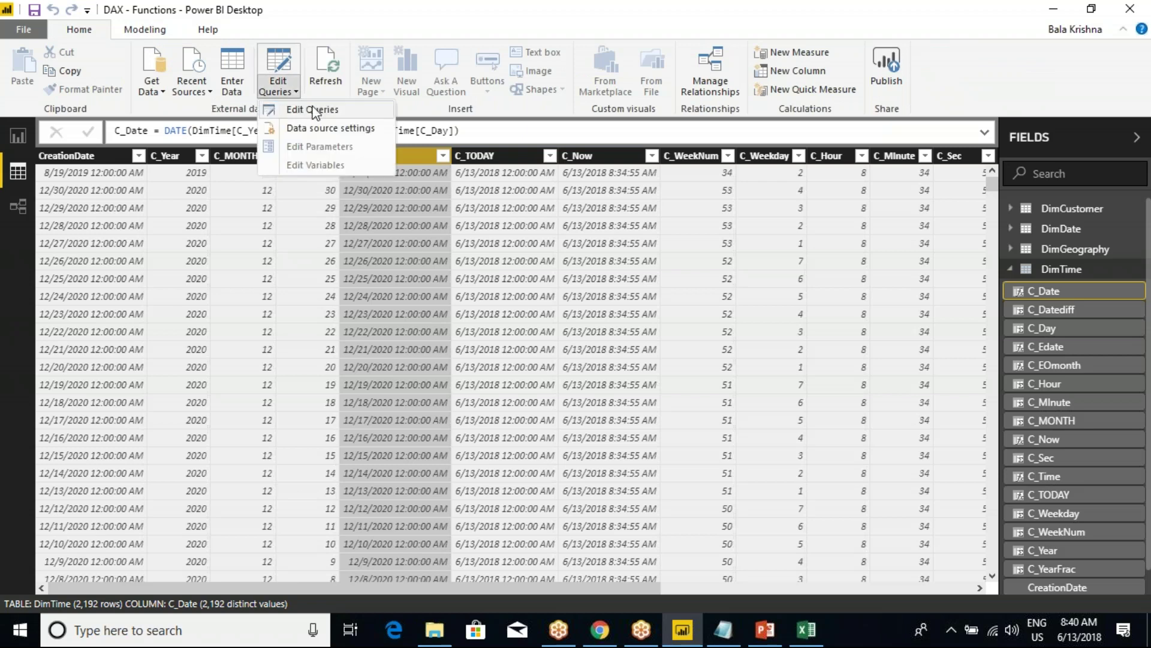
{"action": "left_click", "coordinate": [270, 109]}
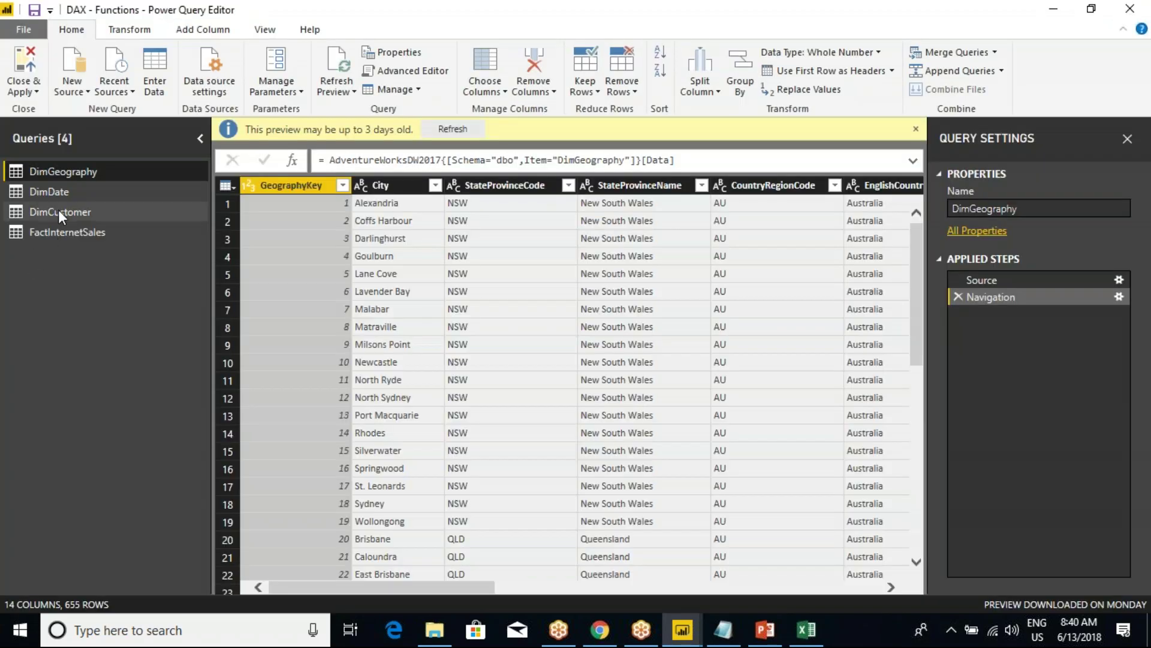
{"action": "left_click", "coordinate": [59, 212]}
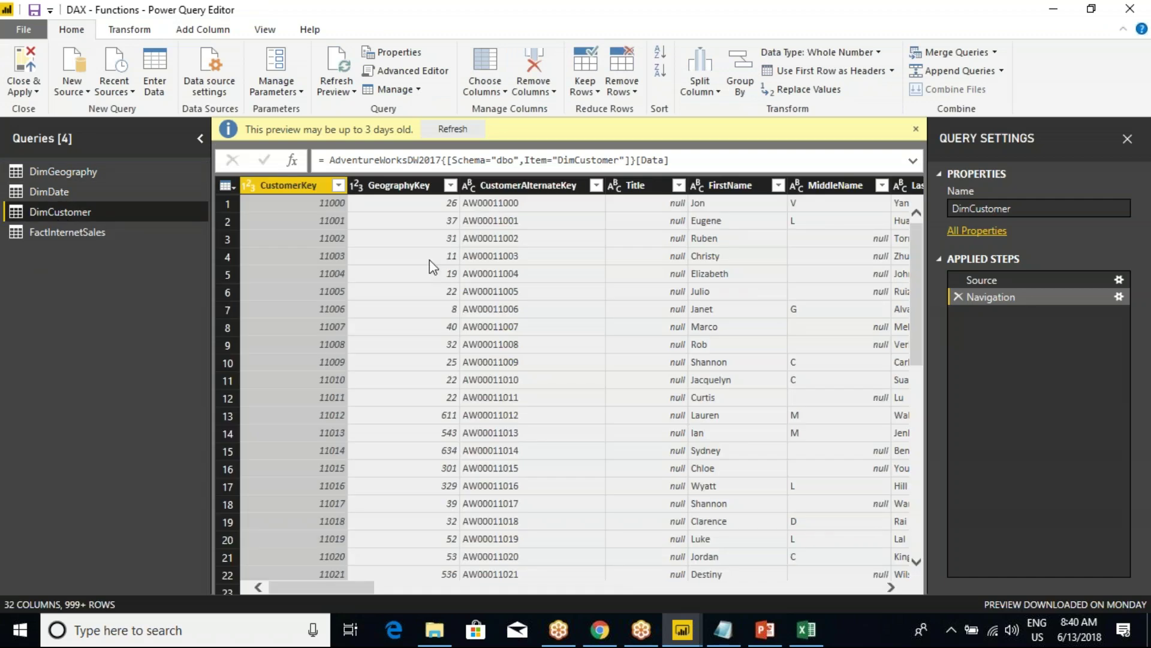
- Locate the BirthDate column in DimCustomer and check its data type
{"action": "left_click_drag", "start_coordinate": [357, 588], "coordinate": [466, 598]}
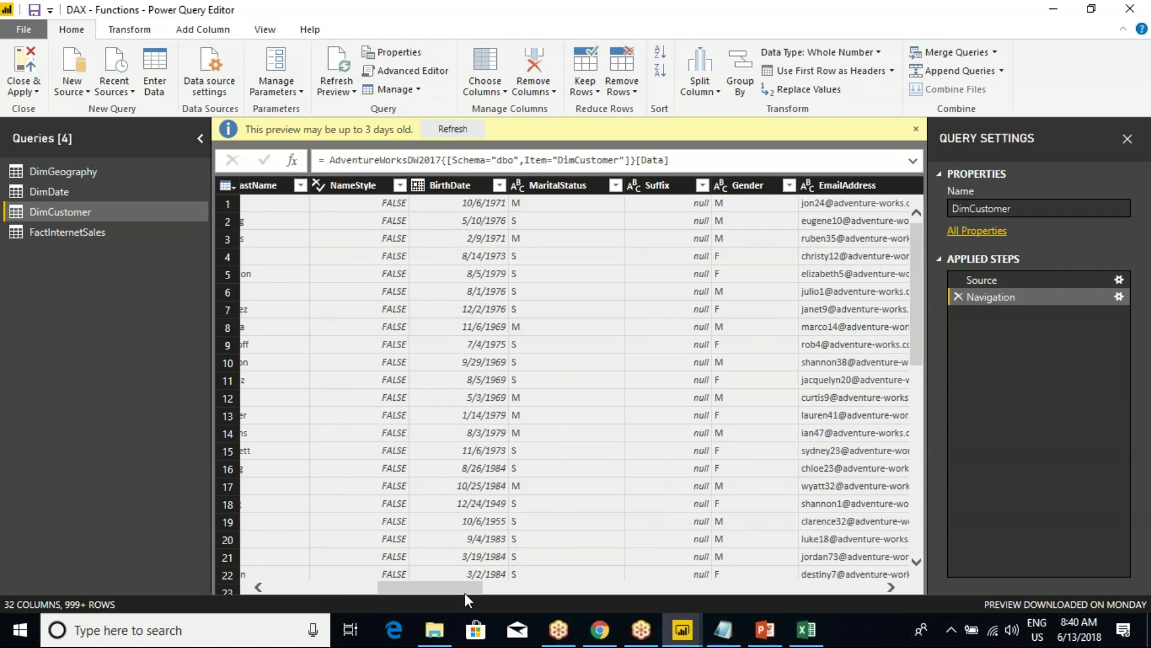
{"action": "left_click", "coordinate": [456, 229]}
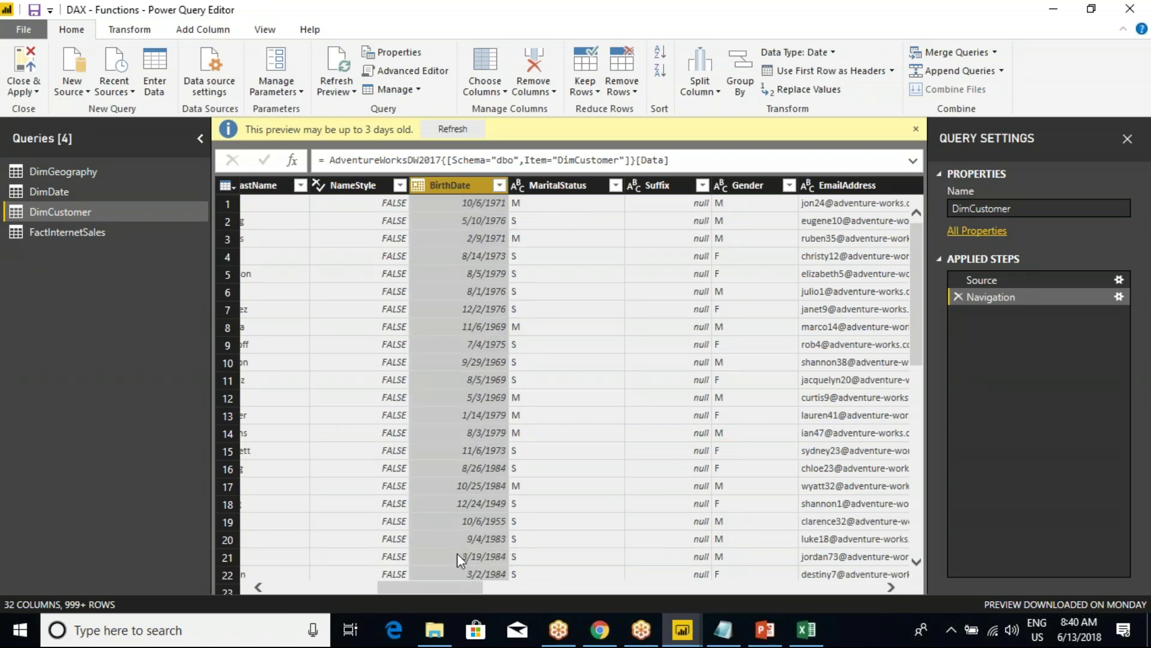
{"action": "left_click_drag", "start_coordinate": [440, 584], "coordinate": [323, 614]}
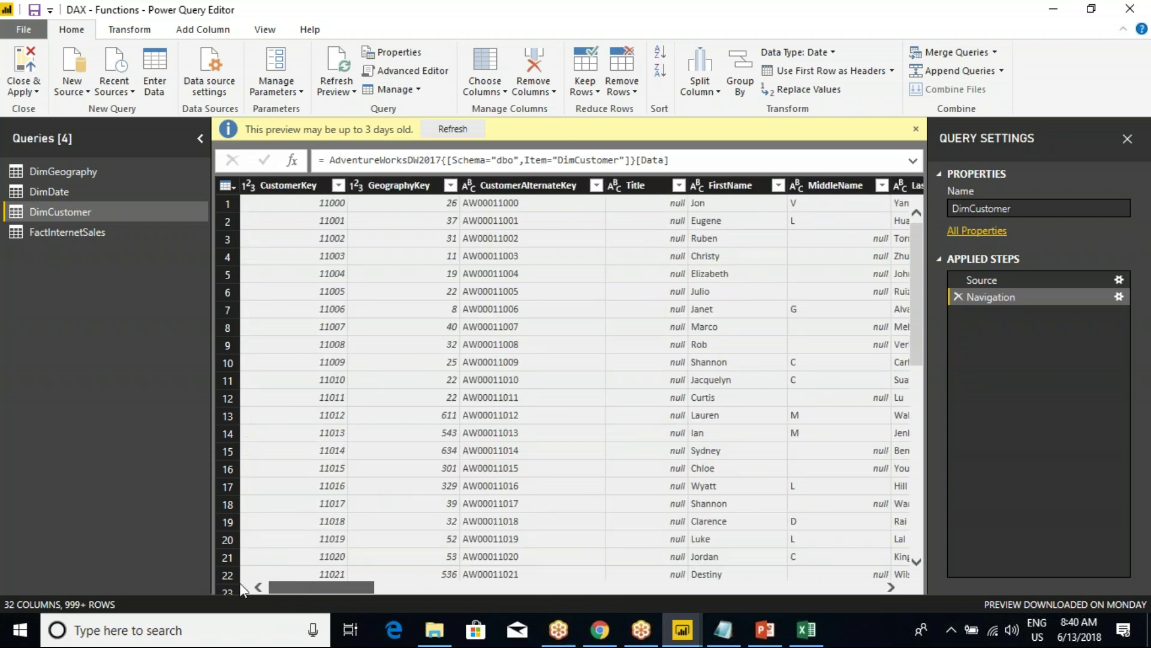
- Reduce the DimCustomer query to only the CustomerKey and BirthDate columns
{"action": "left_click", "coordinate": [228, 186]}
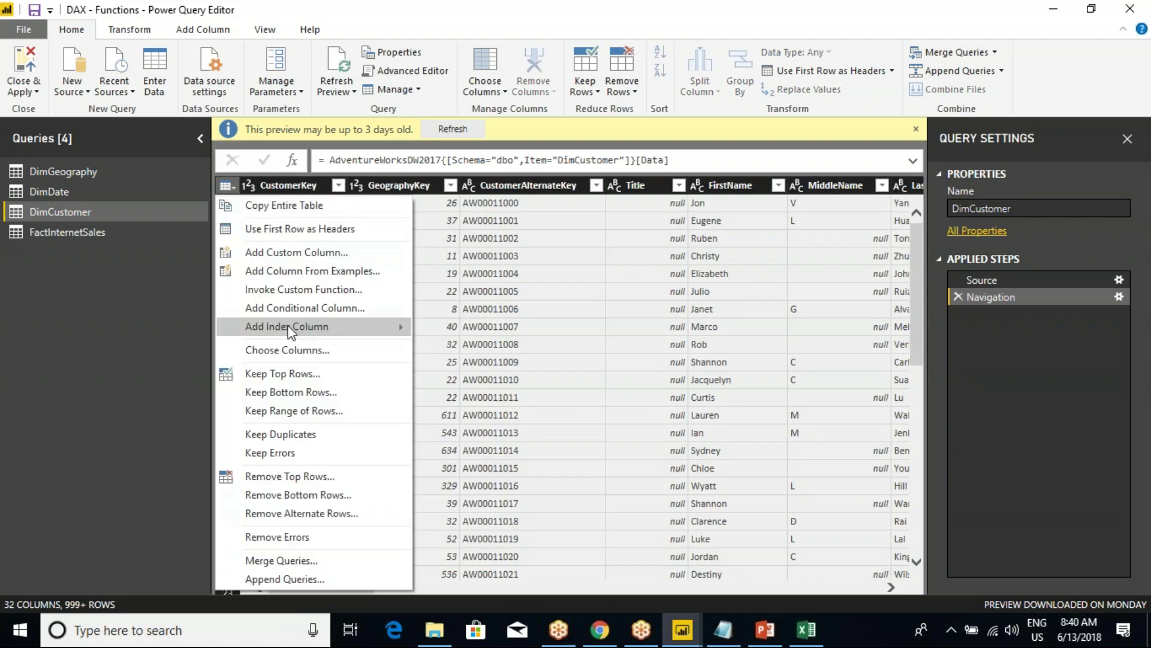
{"action": "left_click", "coordinate": [288, 350]}
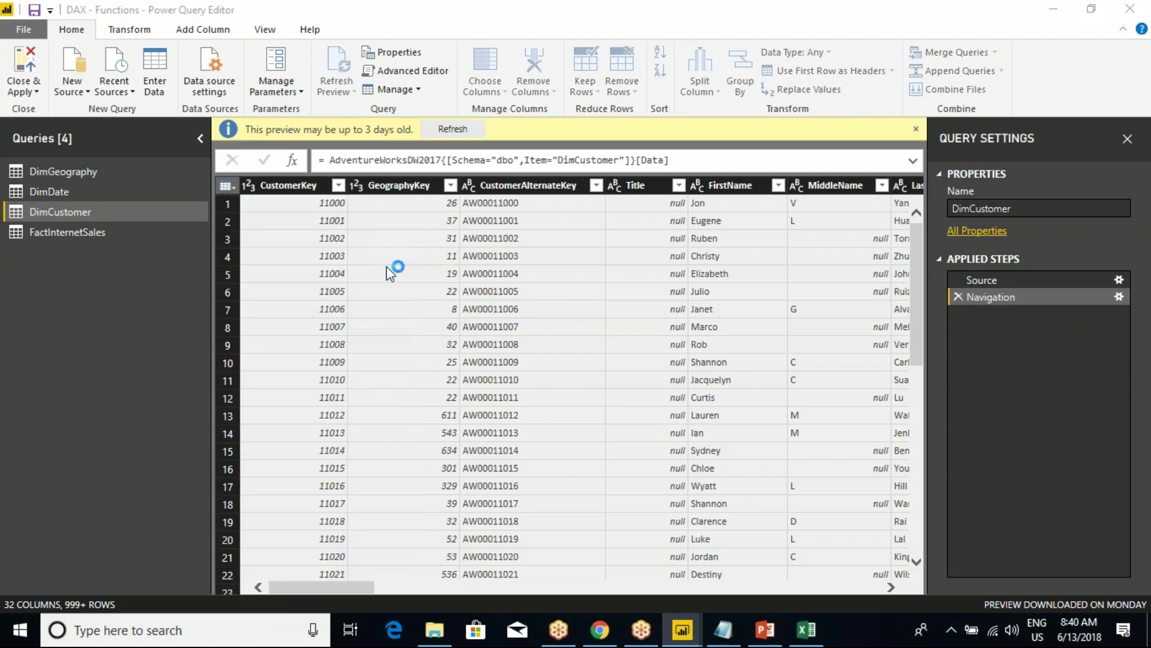
{"action": "left_click", "coordinate": [467, 156]}
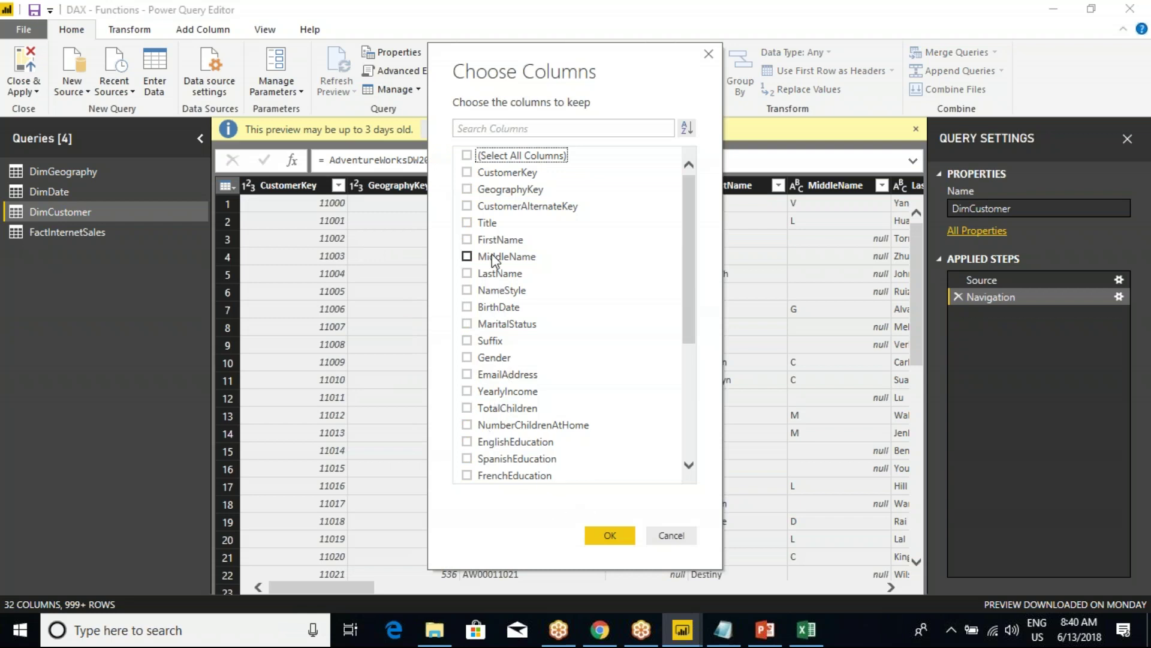
{"action": "left_click", "coordinate": [467, 173]}
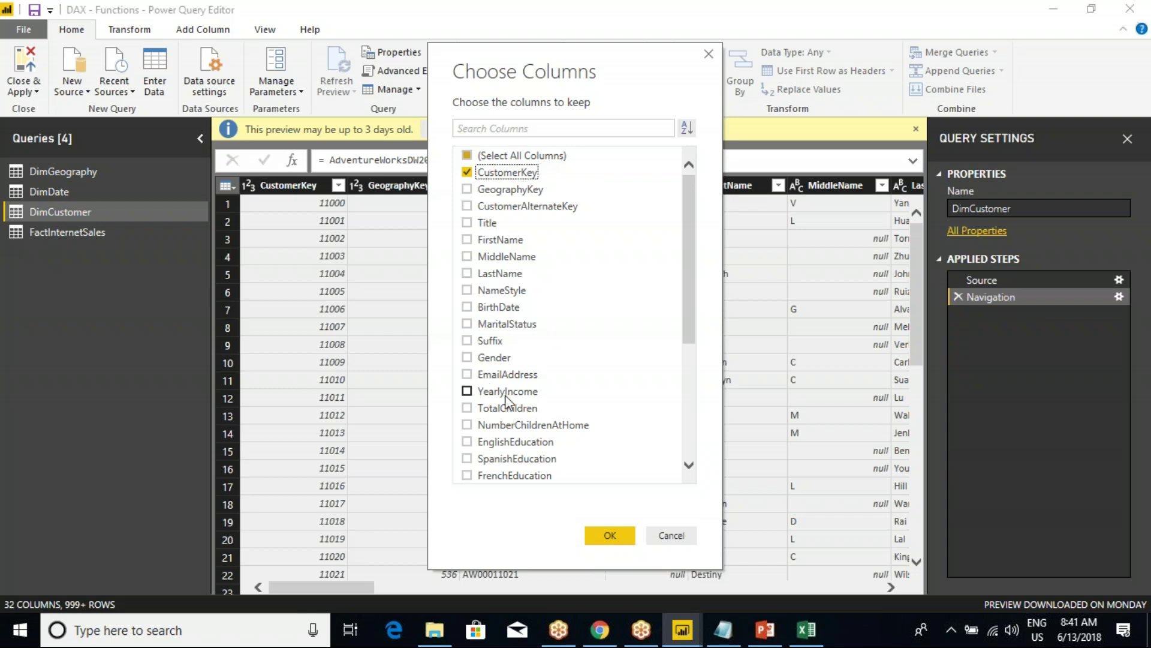
{"action": "left_click", "coordinate": [467, 307]}
{"action": "left_click", "coordinate": [604, 537]}
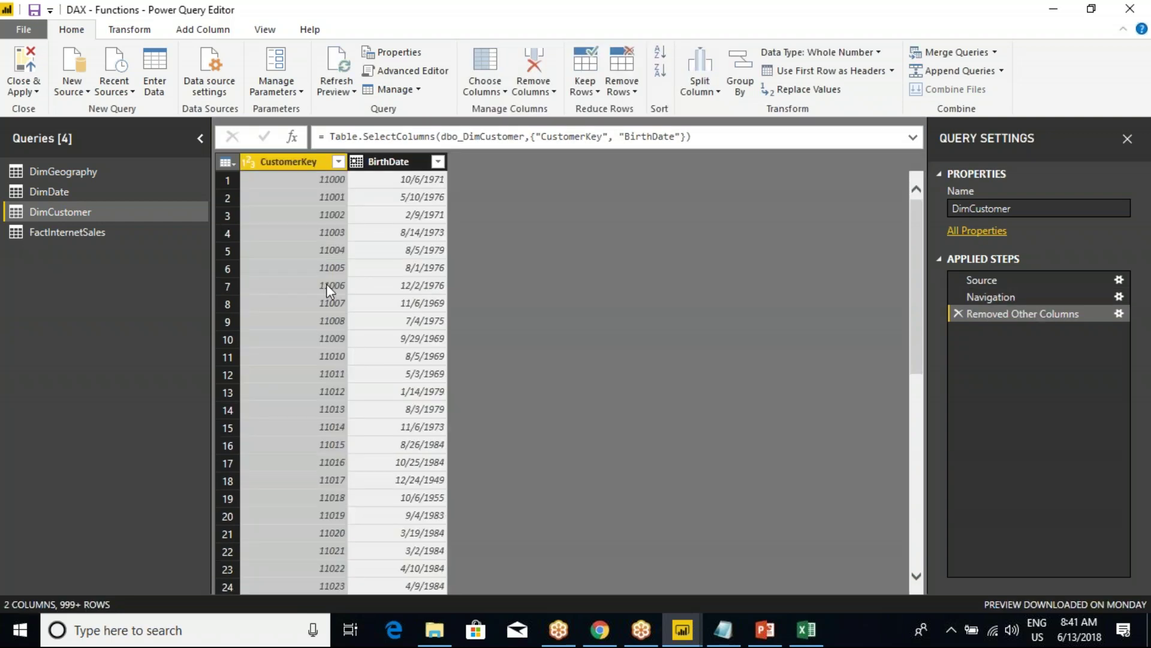
- Try changing the BirthDate column's data type to Text and remove that type change from the query
{"action": "left_click", "coordinate": [384, 163]}
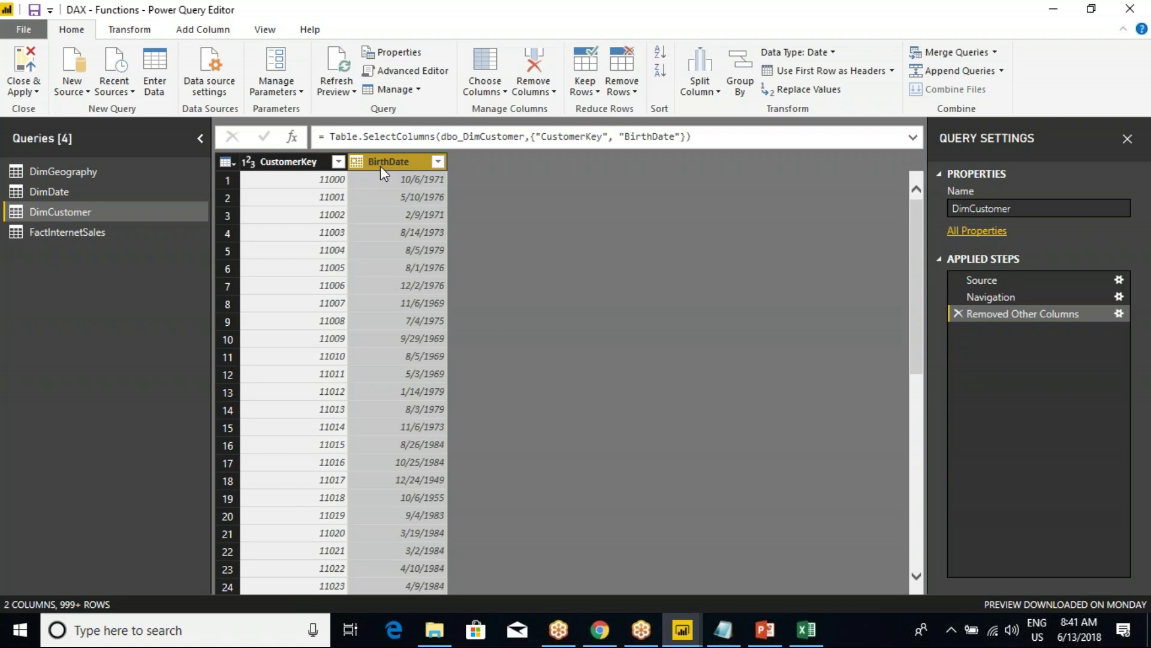
{"action": "left_click", "coordinate": [146, 31]}
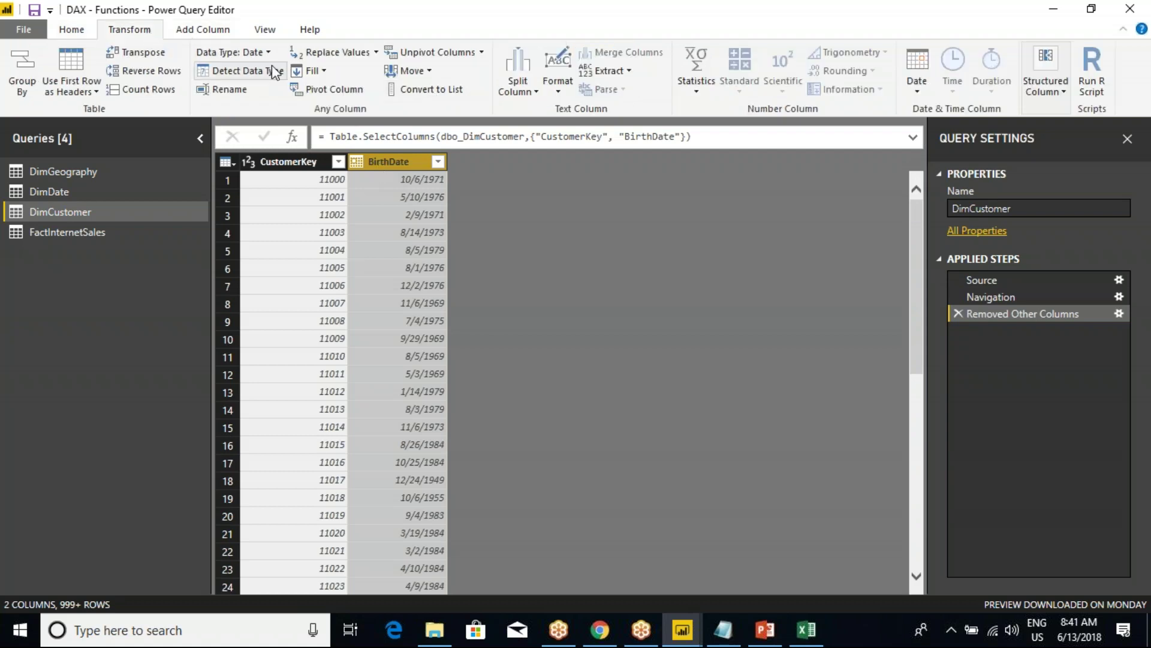
{"action": "left_click", "coordinate": [259, 54]}
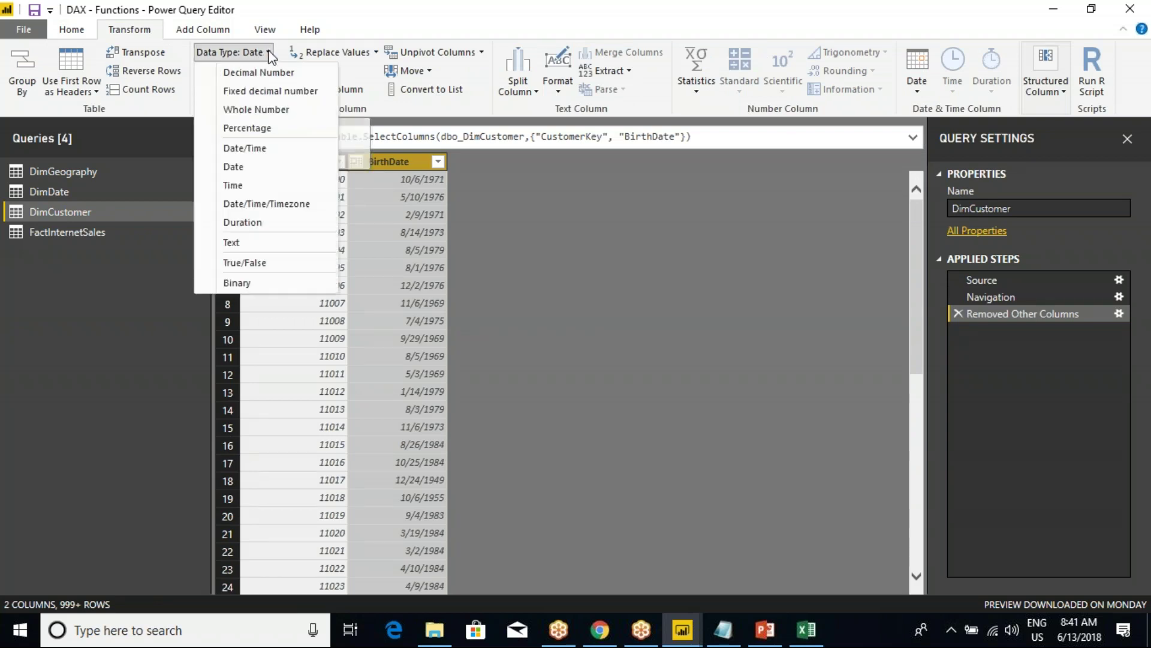
{"action": "left_click", "coordinate": [243, 243]}
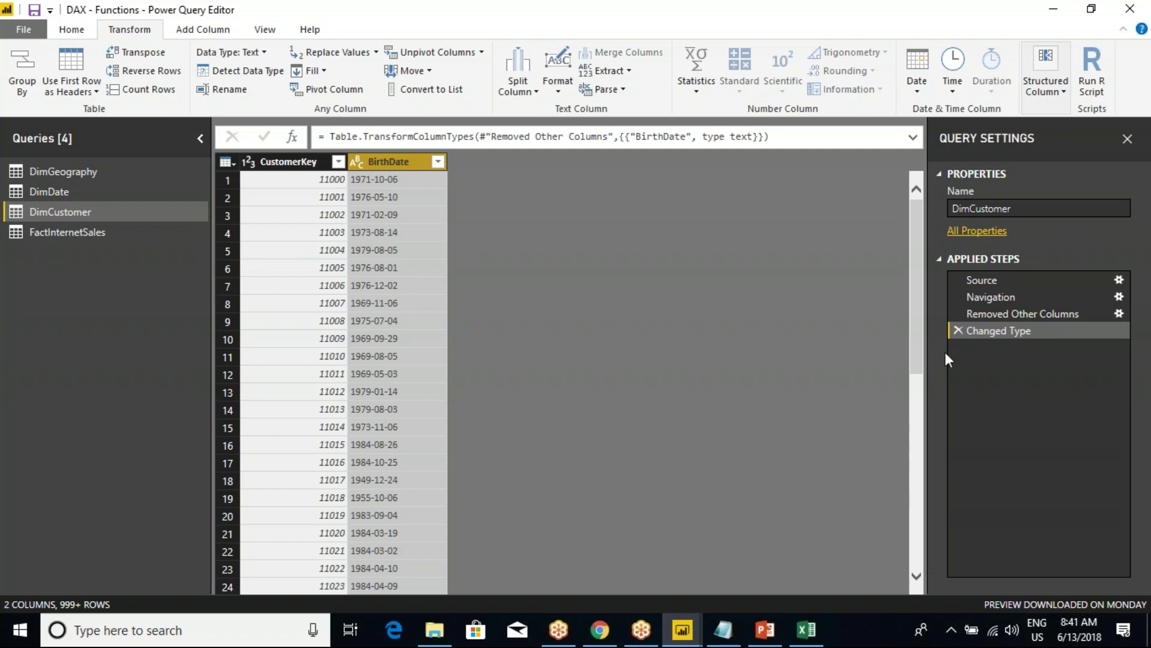
{"action": "left_click", "coordinate": [959, 330]}
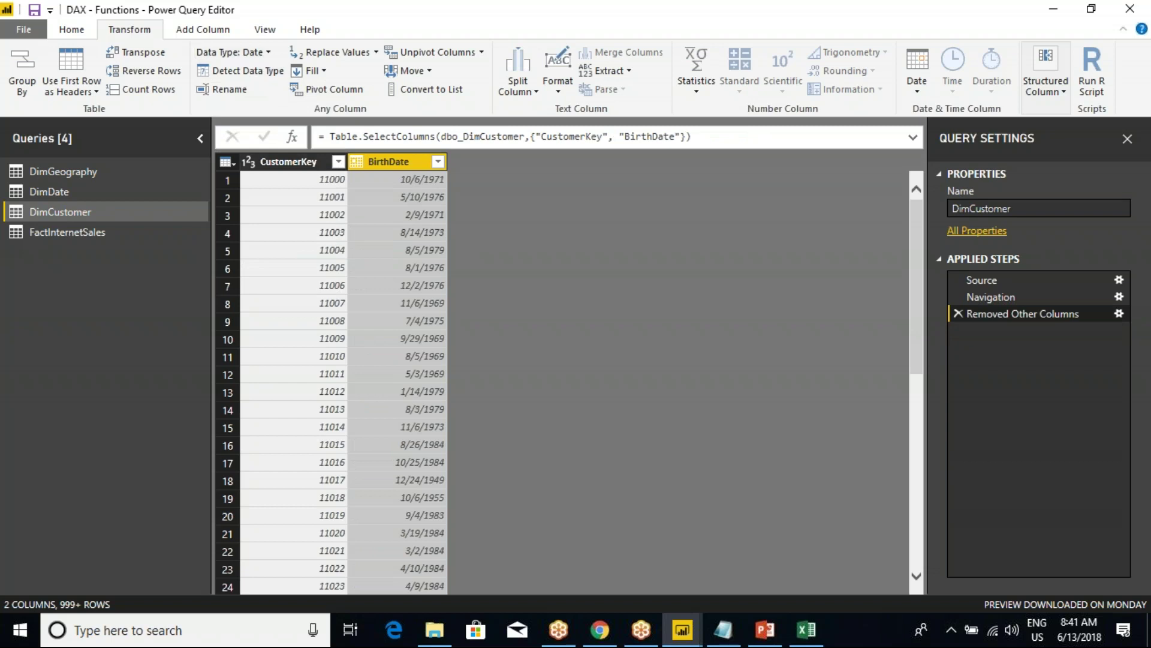
- Duplicate the BirthDate column in DimCustomer and set the copy's data type to Text
{"action": "right_click", "coordinate": [400, 161]}
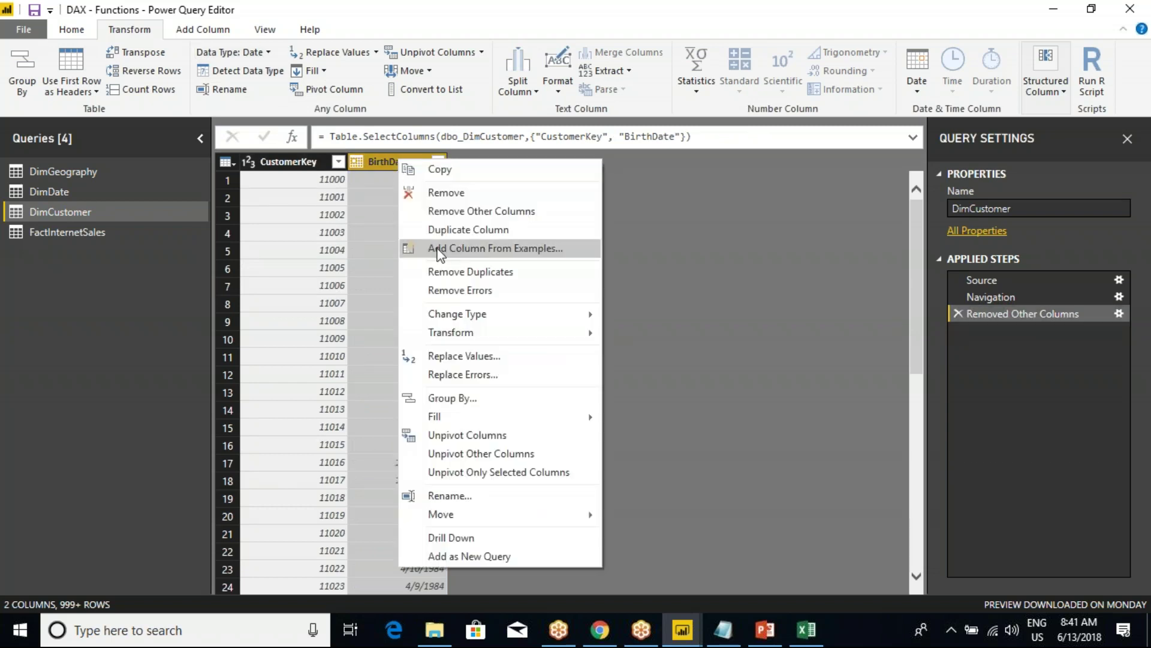
{"action": "left_click", "coordinate": [456, 230]}
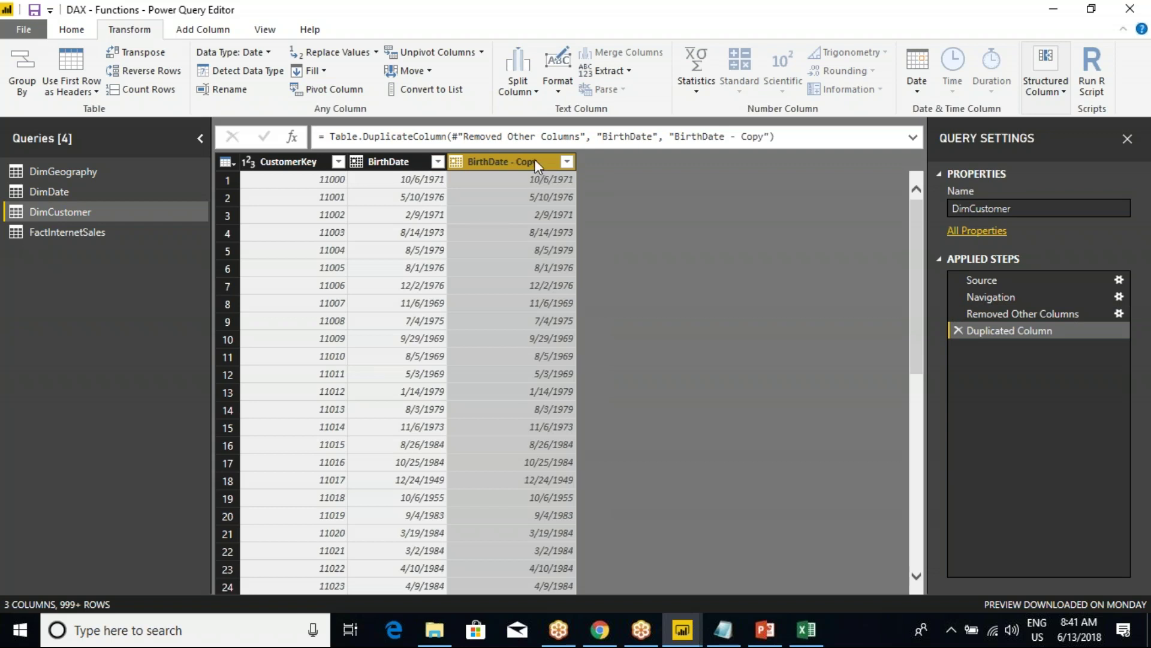
{"action": "left_click", "coordinate": [233, 52]}
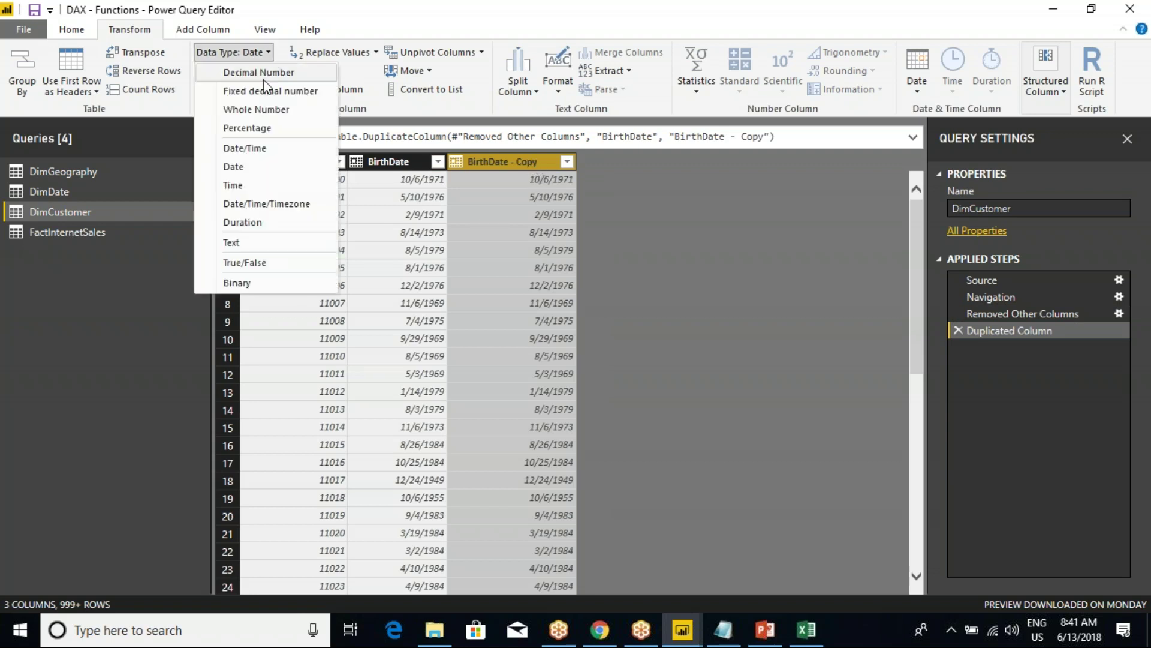
{"action": "left_click", "coordinate": [253, 243]}
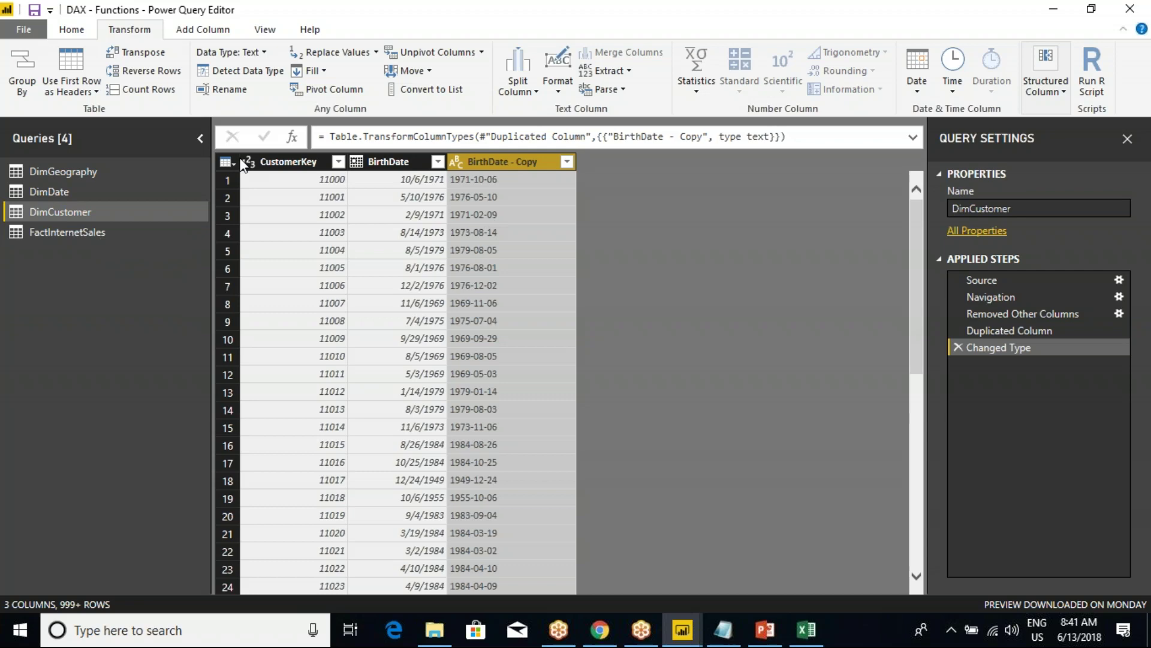
- Apply the query changes, return to the report file's data view and display the DimCustomer table
{"action": "left_click", "coordinate": [71, 29]}
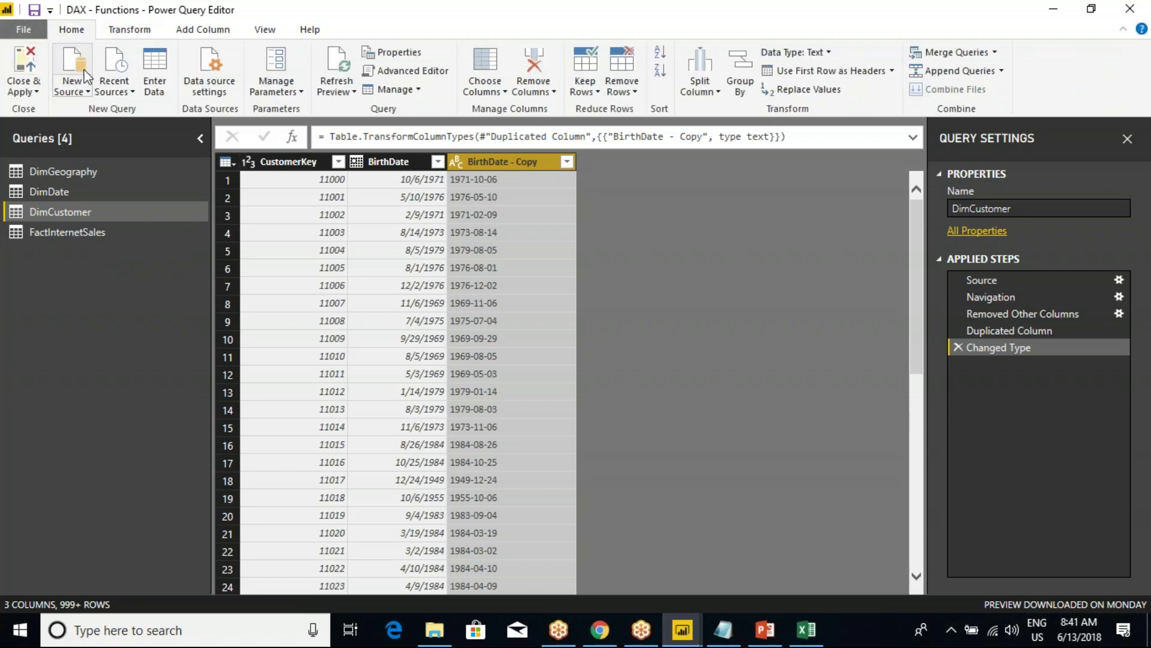
{"action": "left_click", "coordinate": [25, 90]}
{"action": "left_click", "coordinate": [63, 143]}
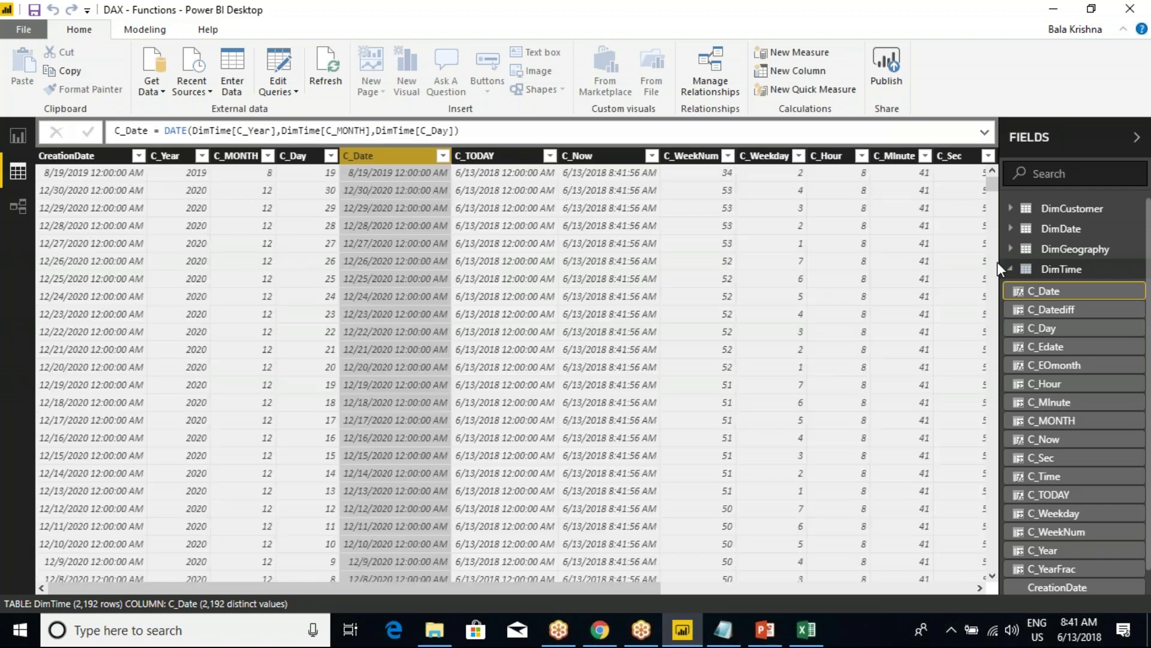
{"action": "left_click", "coordinate": [1023, 270]}
{"action": "left_click", "coordinate": [1056, 208]}
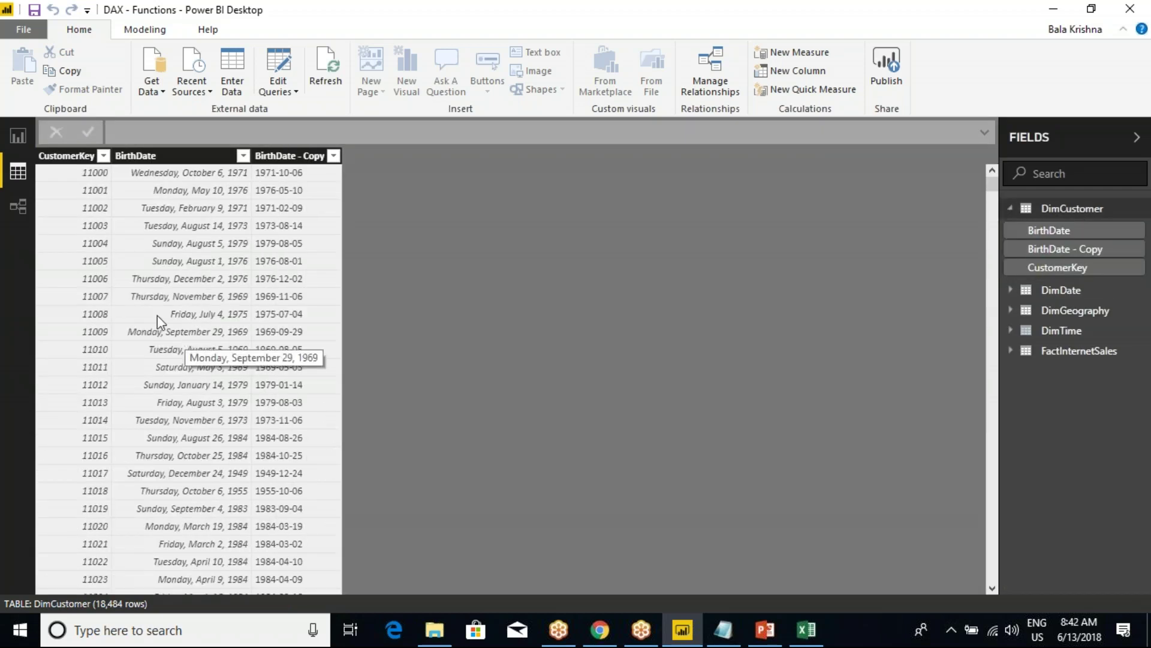
- Check the data types and formats of the BirthDate and BirthDate - Copy columns
{"action": "left_click", "coordinate": [153, 157]}
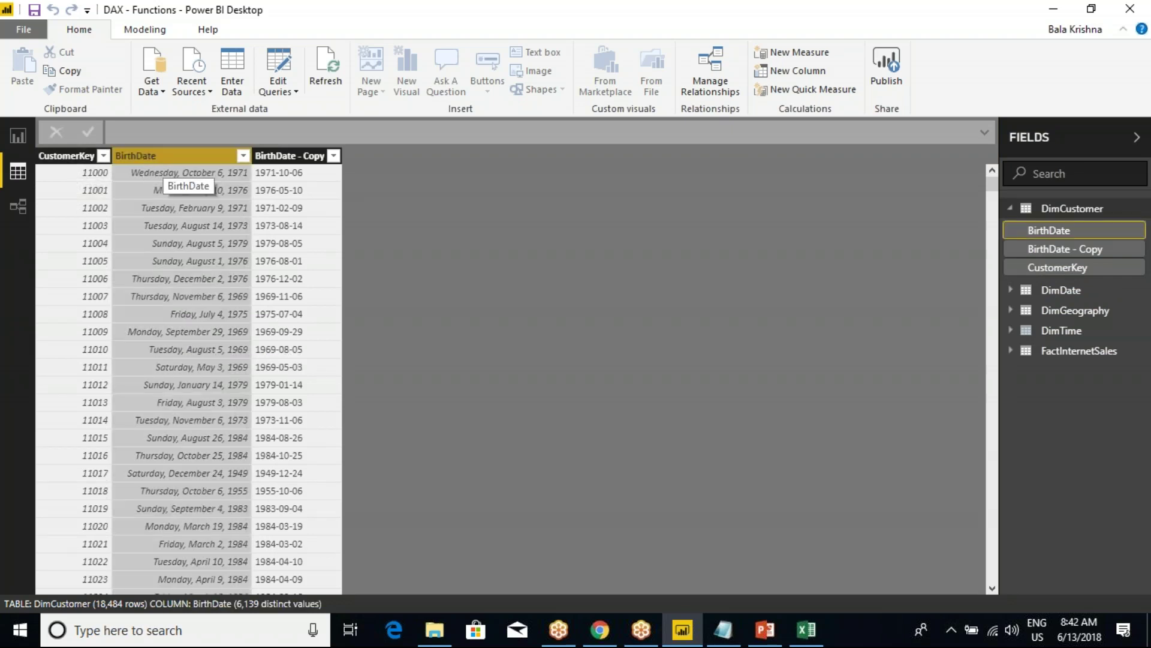
{"action": "left_click", "coordinate": [147, 30]}
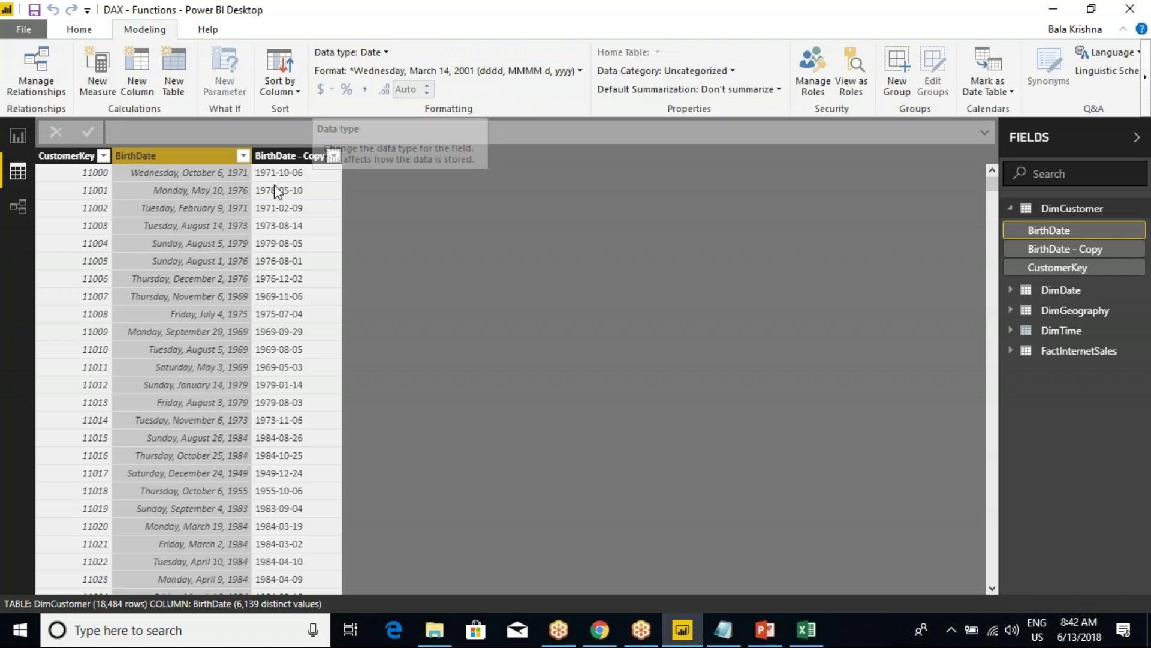
{"action": "left_click", "coordinate": [282, 157]}
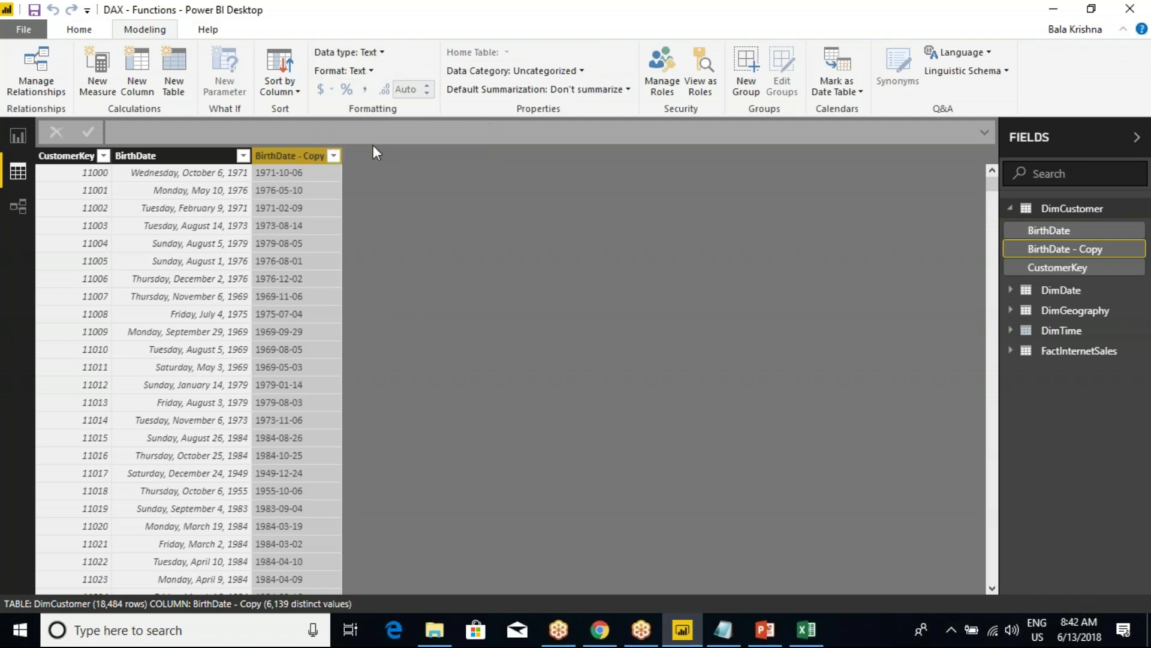
{"action": "right_click", "coordinate": [292, 157]}
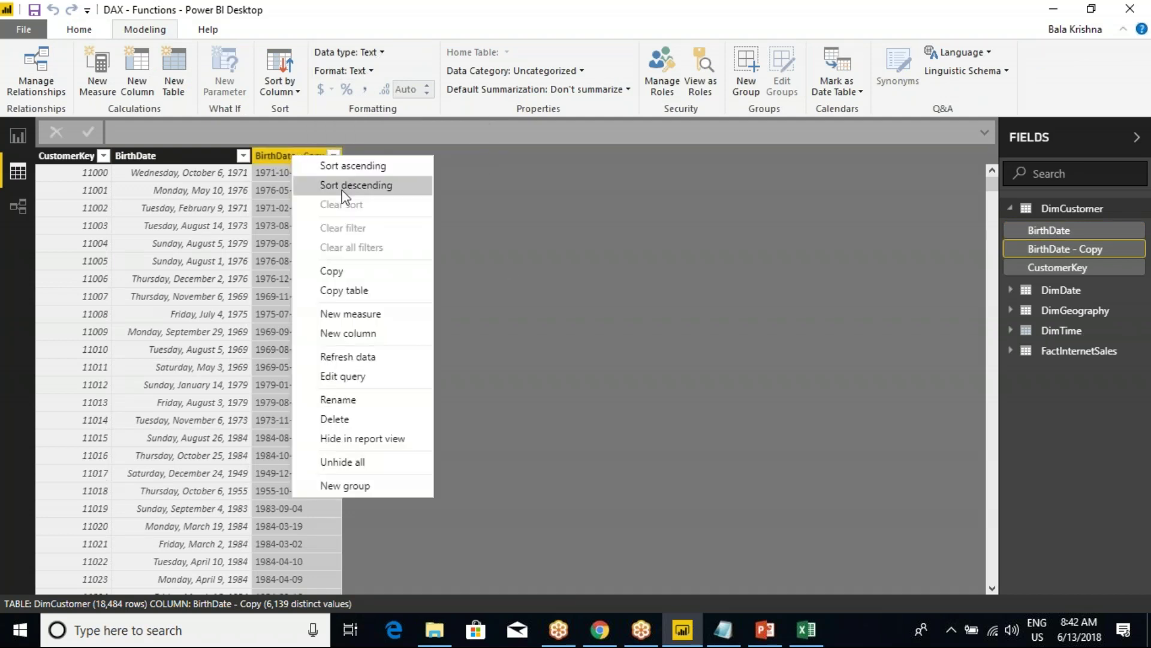
{"action": "left_click", "coordinate": [357, 294]}
{"action": "key", "text": "alt+m"}
{"action": "key", "text": "n"}
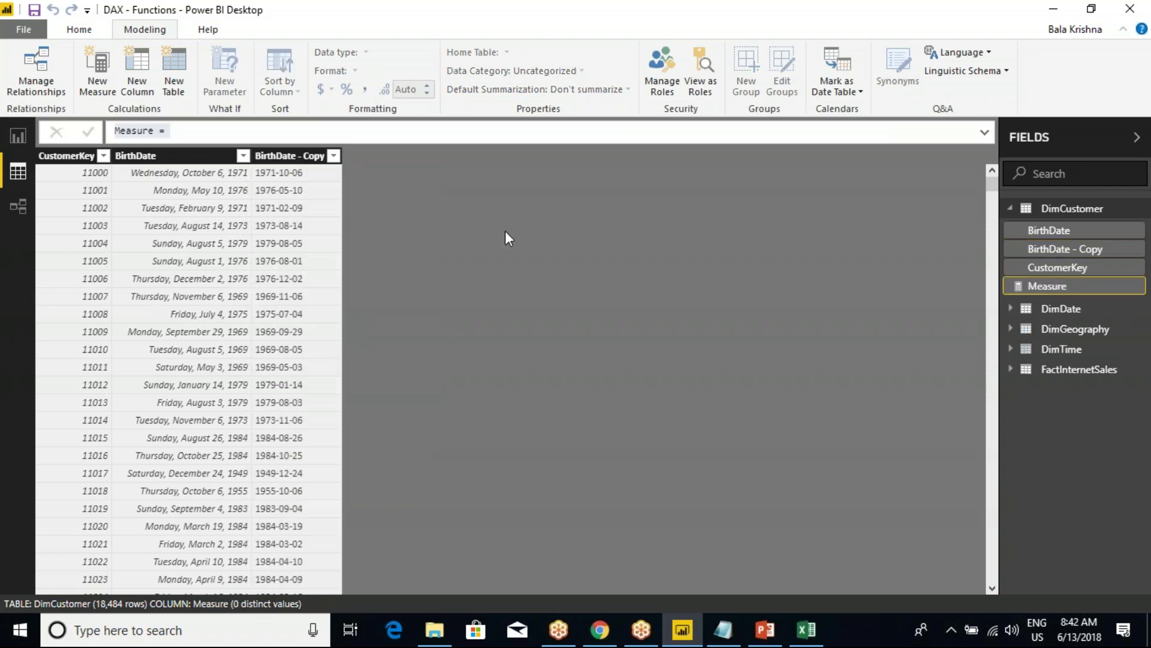
{"action": "key", "text": "ctrl+a"}
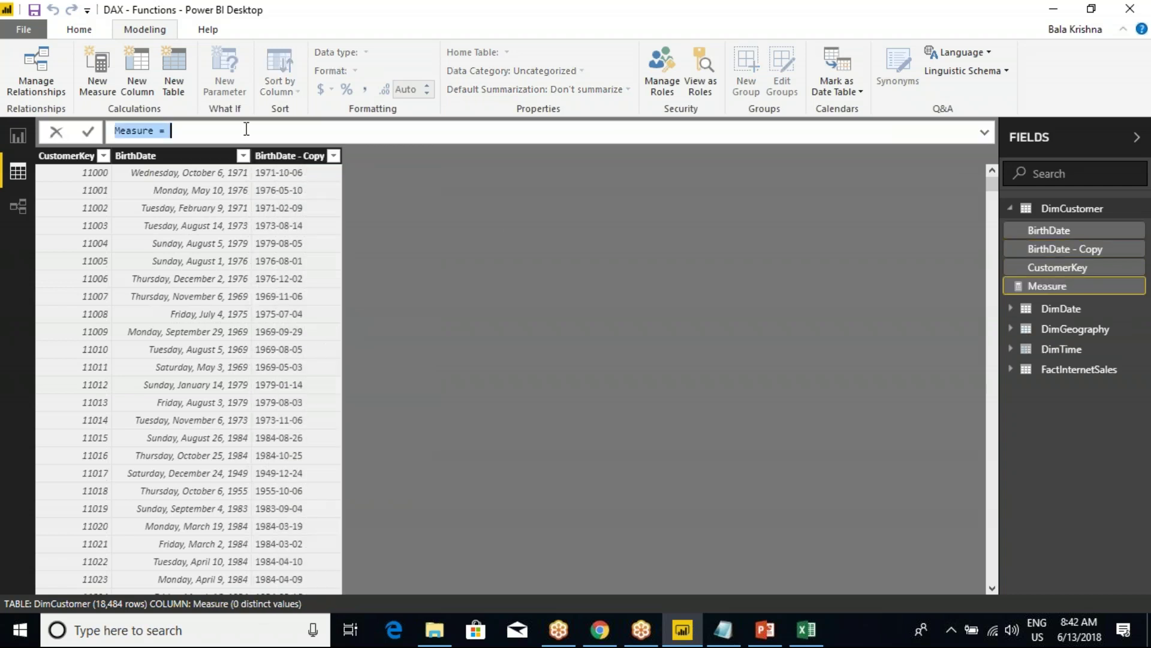
{"action": "type", "text": "C_Date"}
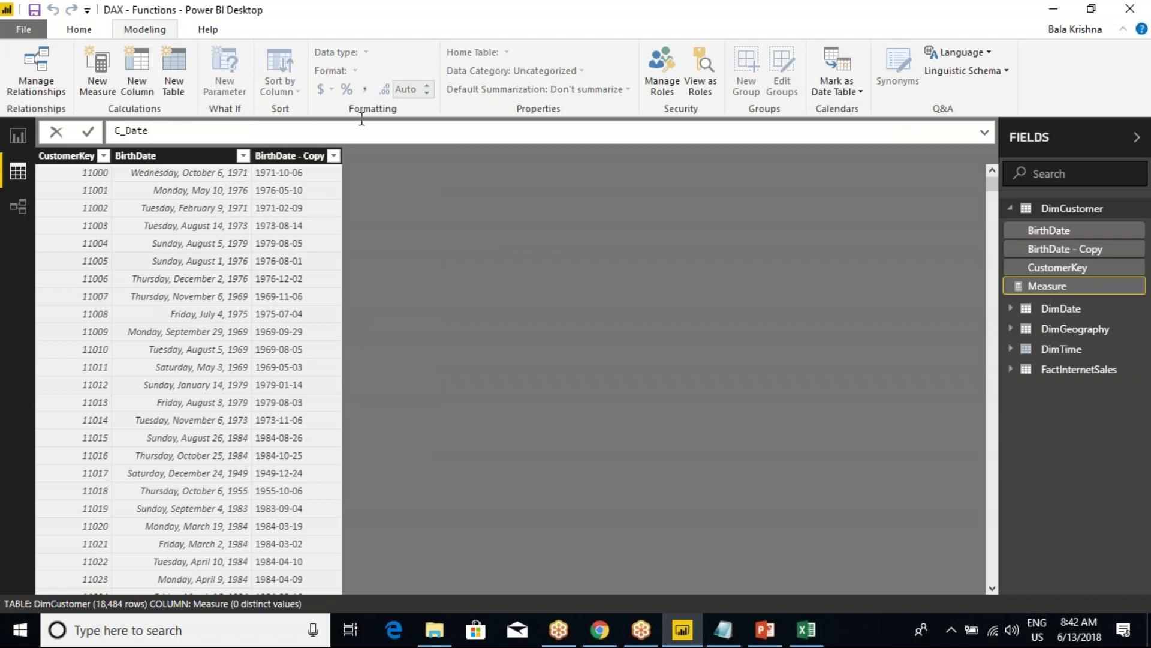
{"action": "left_click", "coordinate": [1030, 287]}
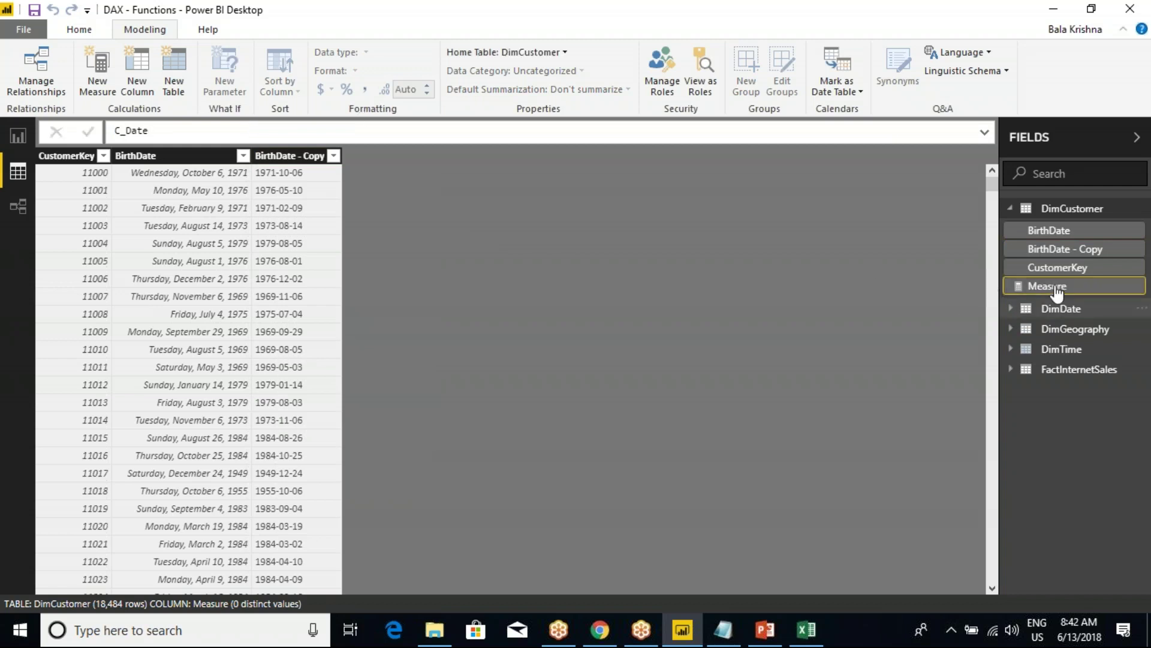
{"action": "right_click", "coordinate": [1054, 287]}
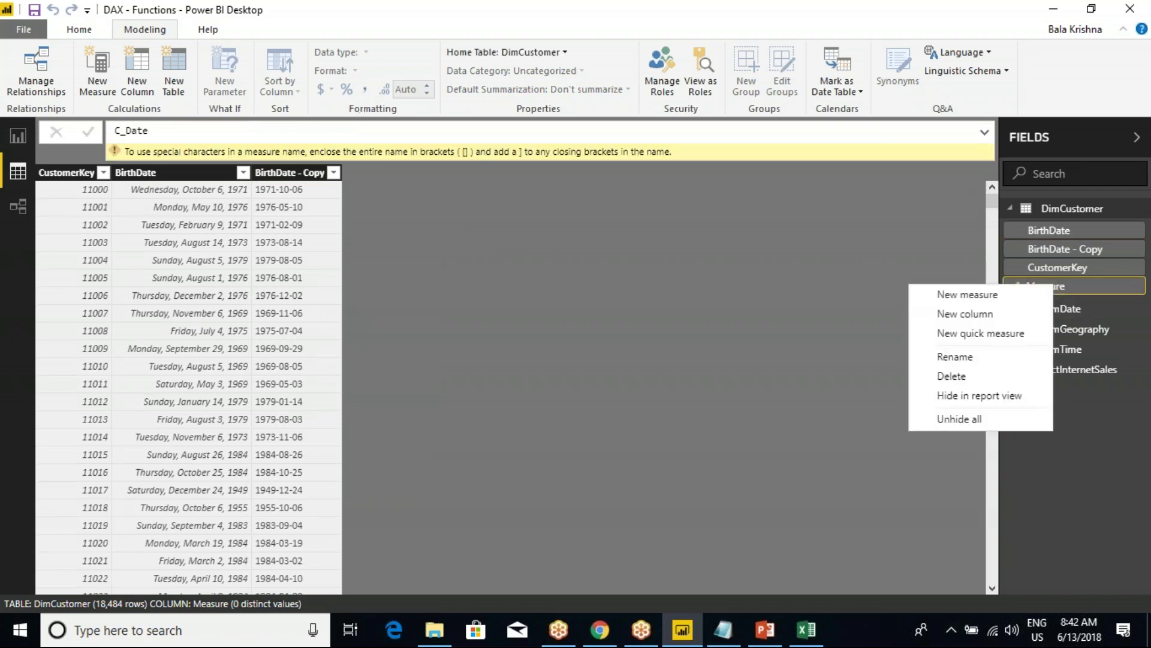
{"action": "left_click", "coordinate": [963, 375]}
{"action": "left_click", "coordinate": [725, 339]}
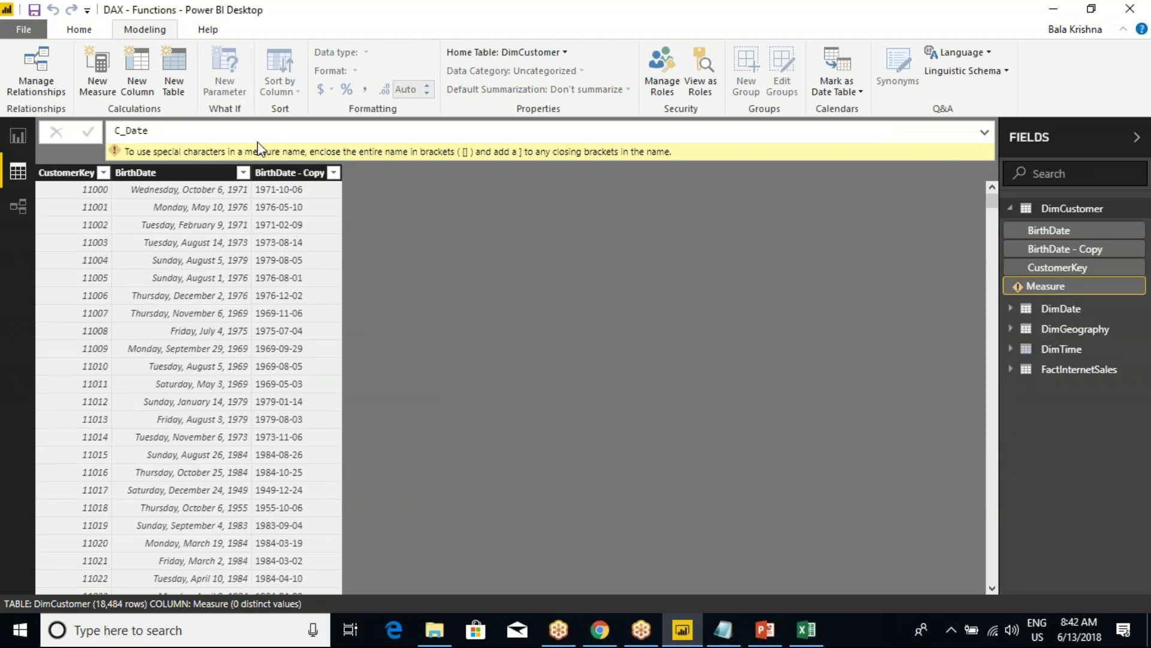
{"action": "key", "text": "Escape"}
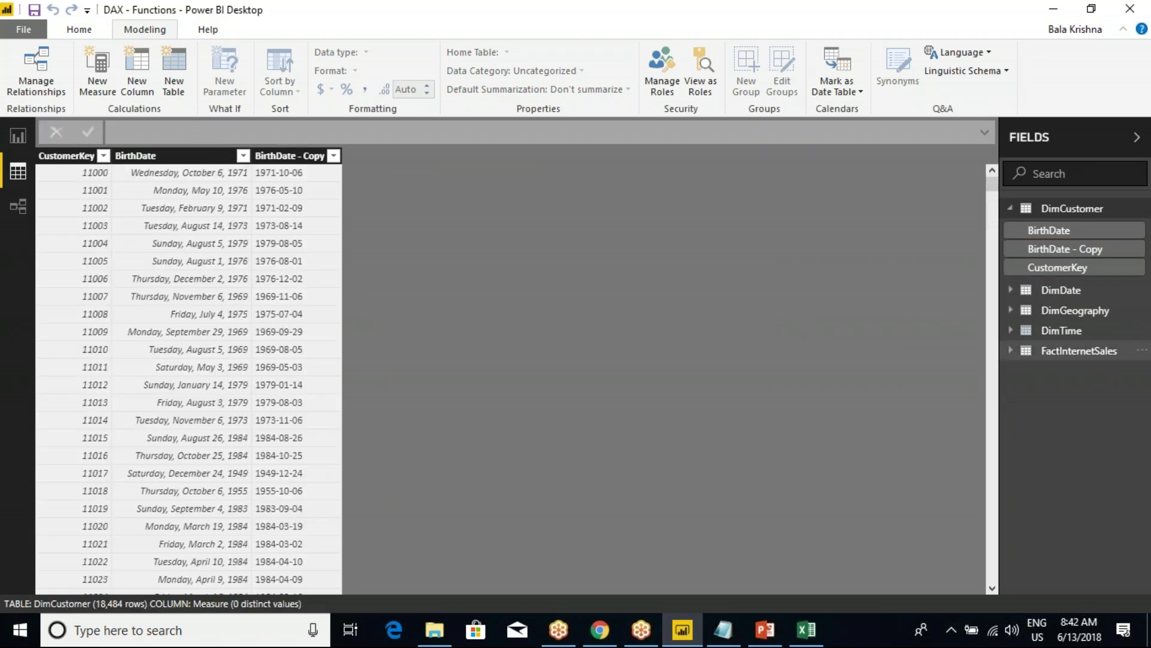
- Add a calculated column to DimCustomer with the formula C_DateValue = DATEVALUE(DimCustomer[BirthDate])
{"action": "right_click", "coordinate": [1062, 208]}
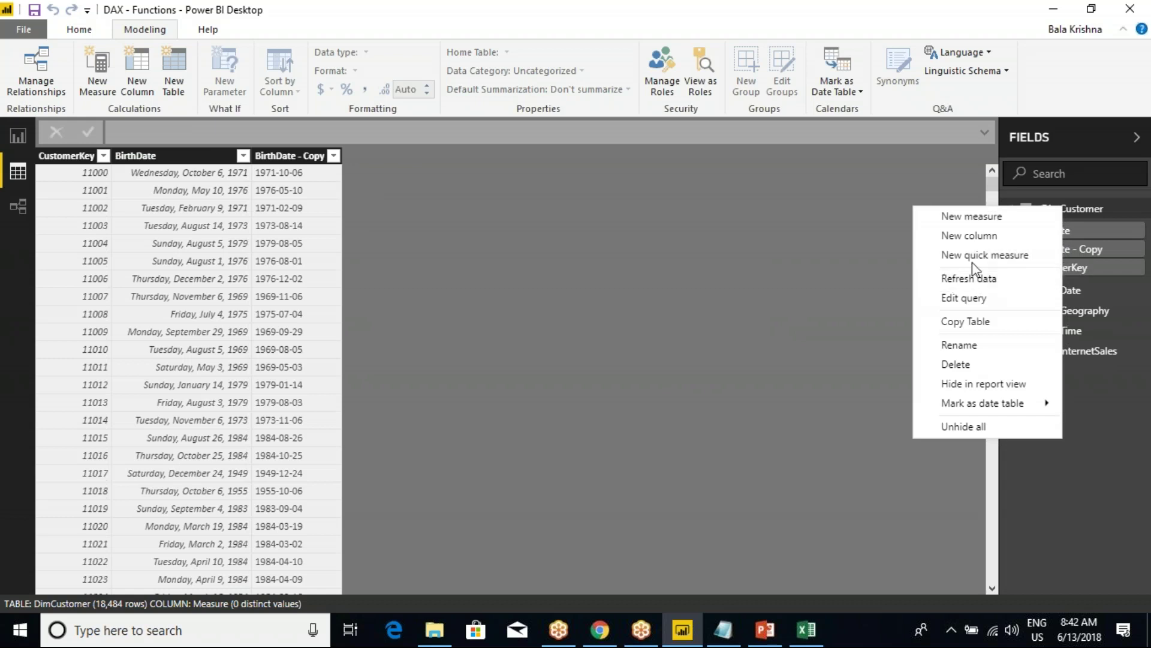
{"action": "left_click", "coordinate": [967, 236]}
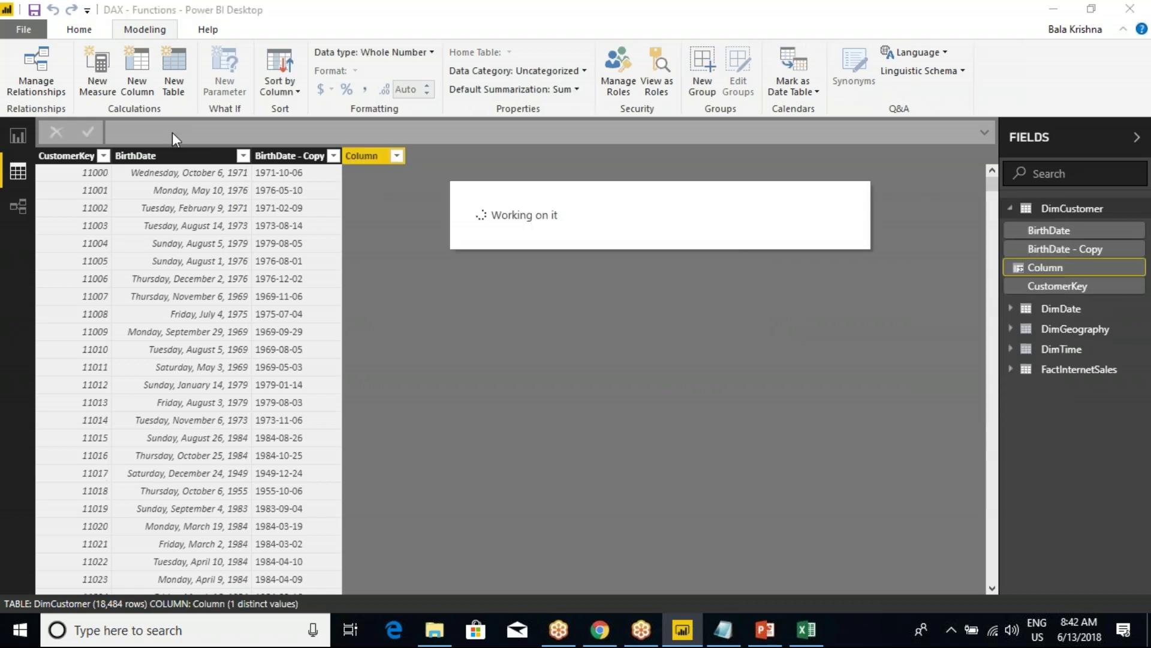
{"action": "key", "text": "ctrl+a"}
{"action": "type", "text": "C_D"}
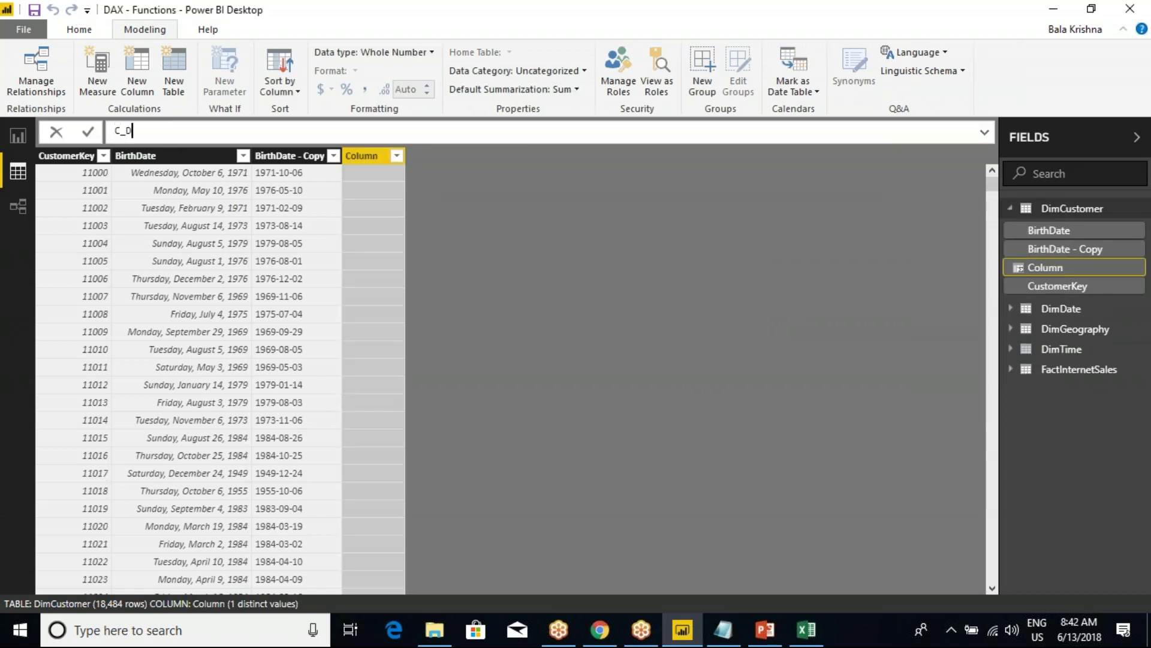
{"action": "type", "text": "ateValue =dateval"}
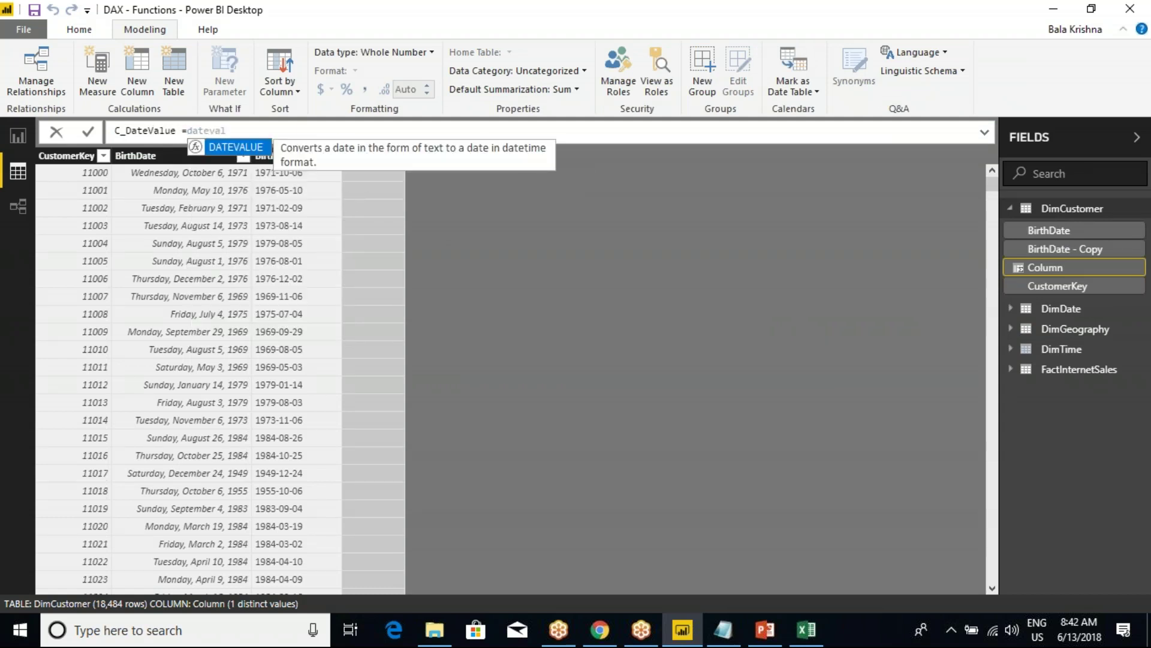
{"action": "key", "text": "Tab"}
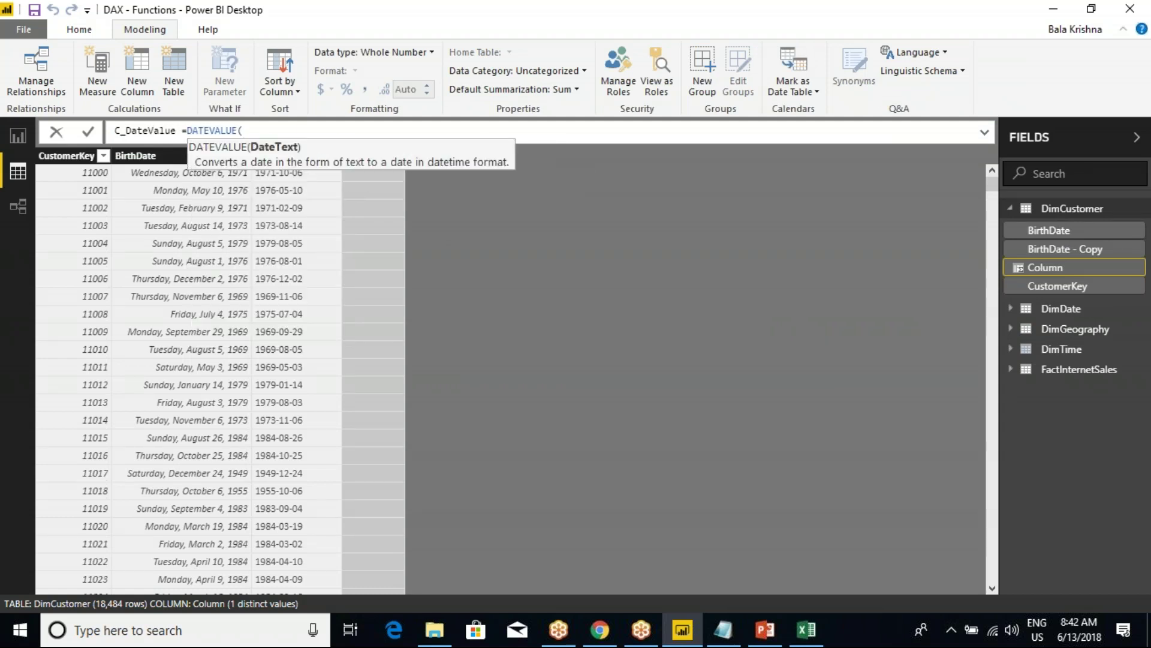
{"action": "type", "text": "birth"}
{"action": "key", "text": "Tab"}
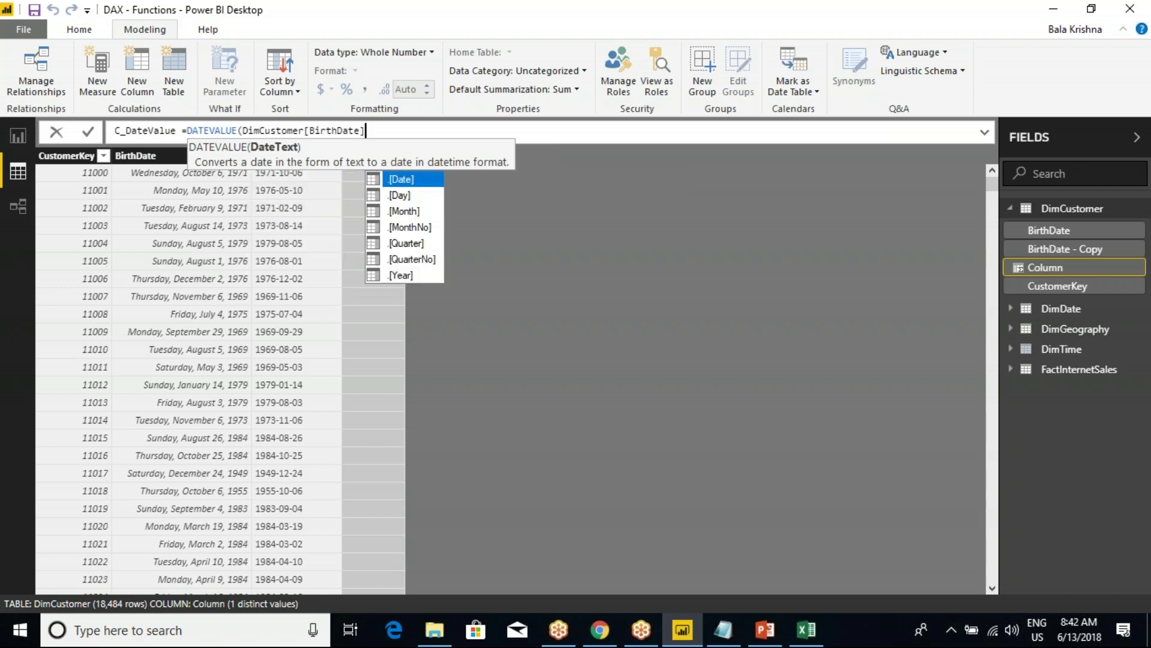
{"action": "type", "text": ")"}
{"action": "key", "text": "Return"}
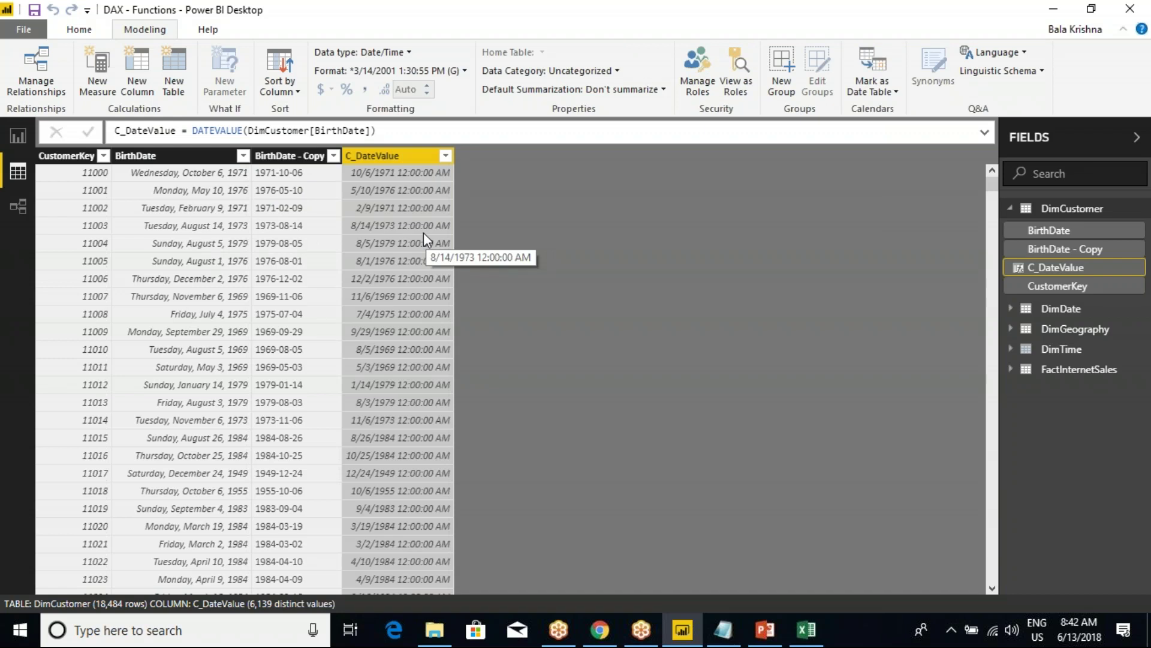
- Add a calculated column to DimCustomer with the formula C_DateValue1 = DATEVALUE(DimCustomer[BirthDate - Copy])
{"action": "right_click", "coordinate": [376, 160]}
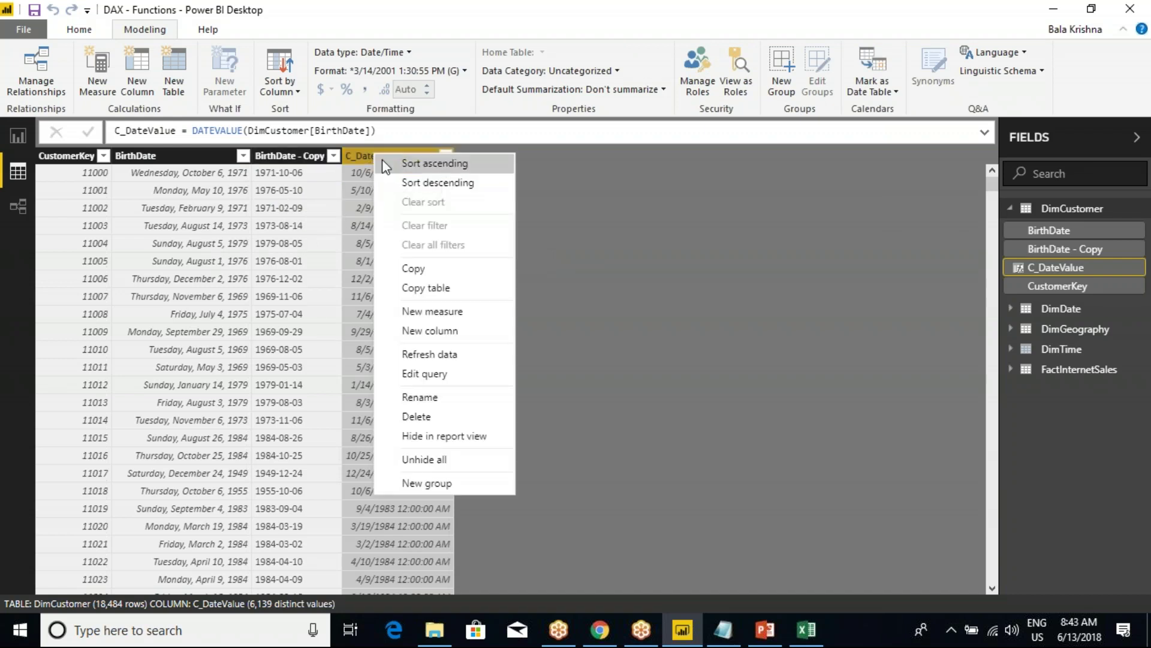
{"action": "left_click", "coordinate": [442, 330]}
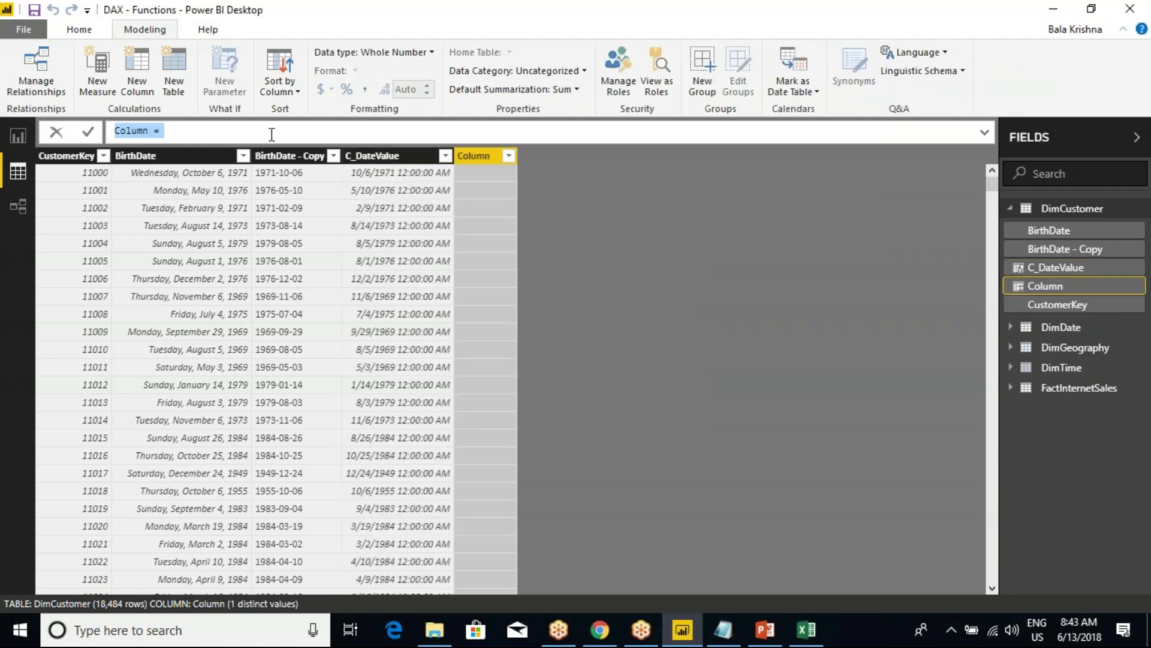
{"action": "type", "text": "C_Date"}
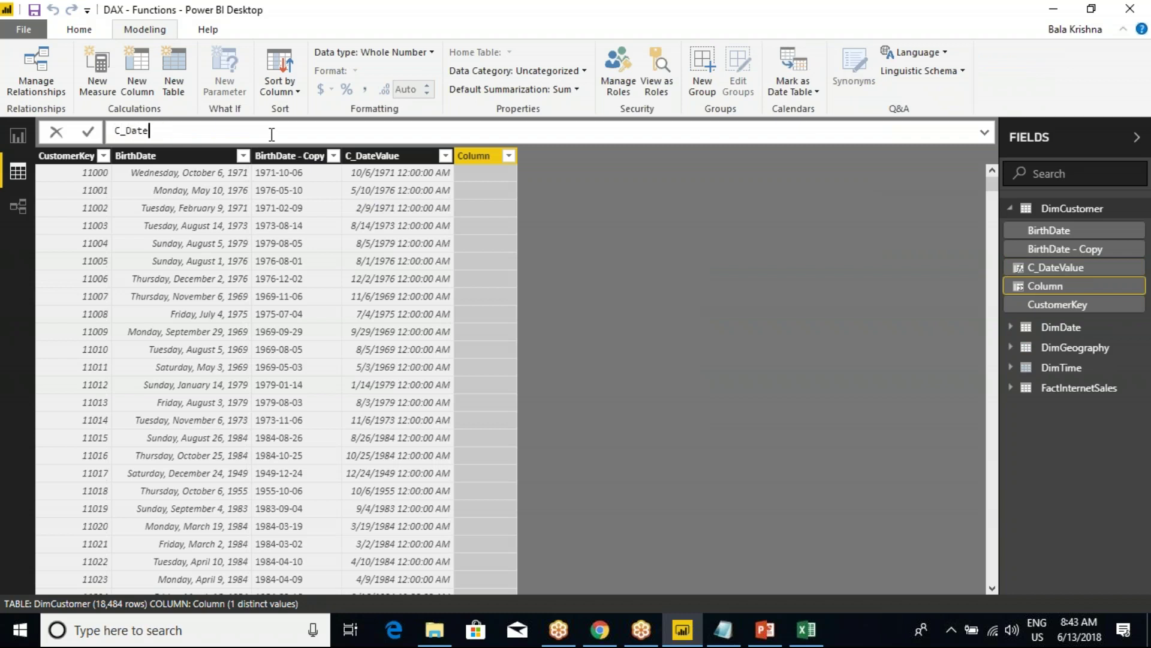
{"action": "type", "text": "Value = dateva"}
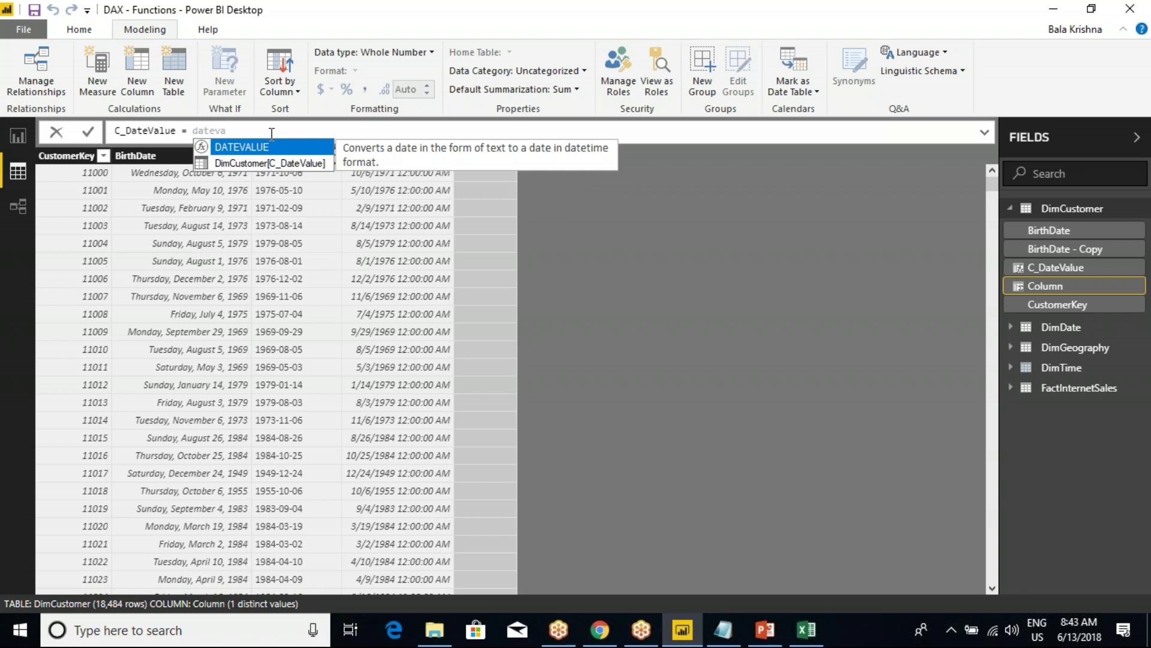
{"action": "key", "text": "Tab"}
{"action": "left_click", "coordinate": [177, 130]}
{"action": "type", "text": "1"}
{"action": "left_click", "coordinate": [286, 130]}
{"action": "type", "text": "bith"}
{"action": "key", "text": "BackSpace"}
{"action": "key", "text": "BackSpace"}
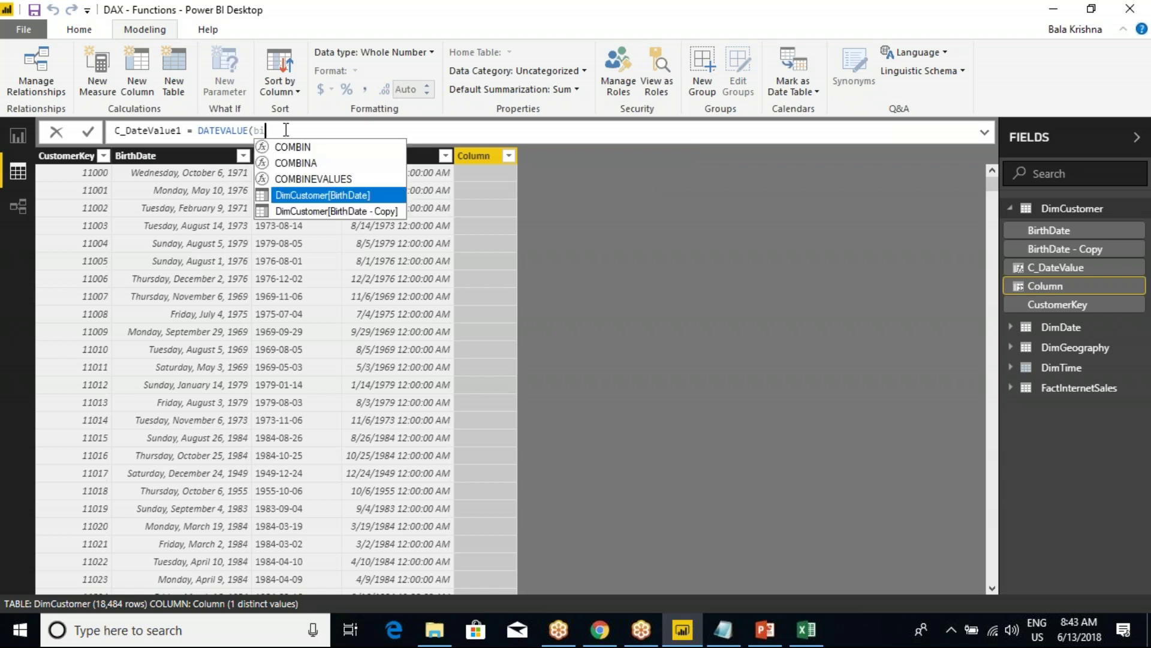
{"action": "type", "text": "rth"}
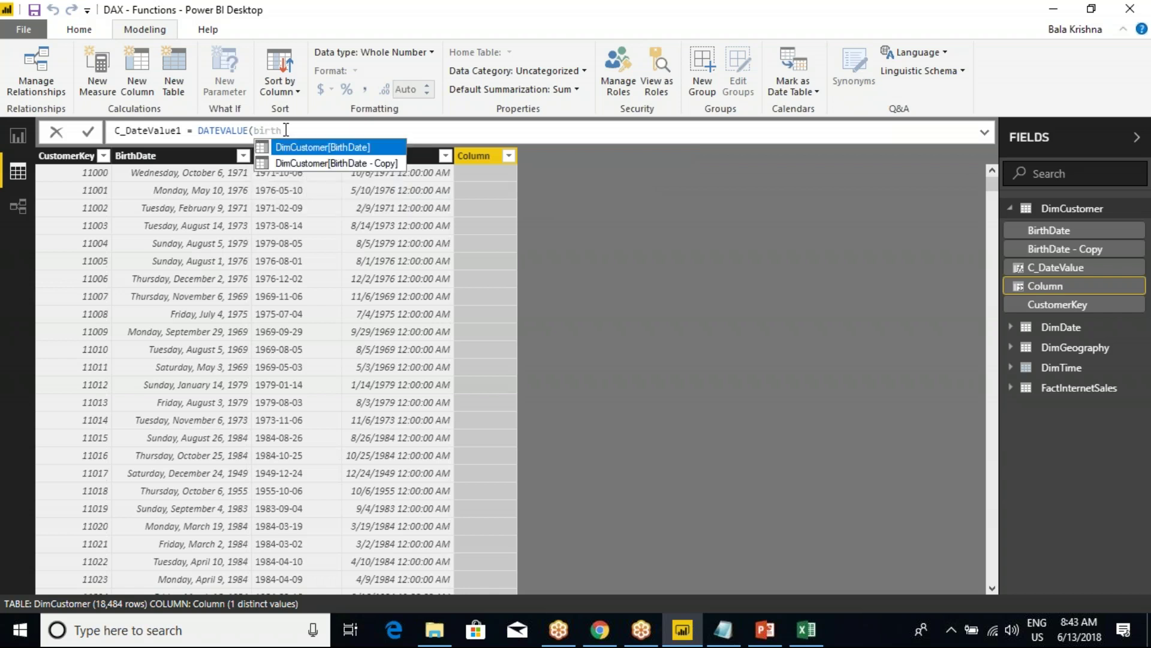
{"action": "left_click", "coordinate": [338, 163]}
{"action": "type", "text": ")"}
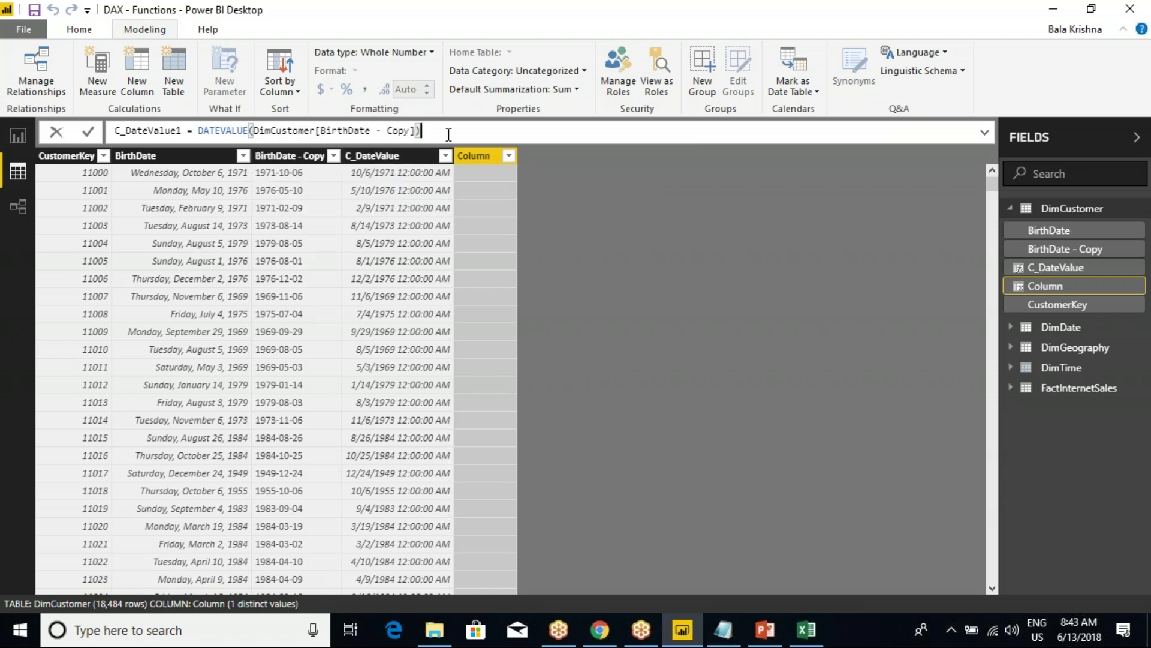
{"action": "key", "text": "Return"}
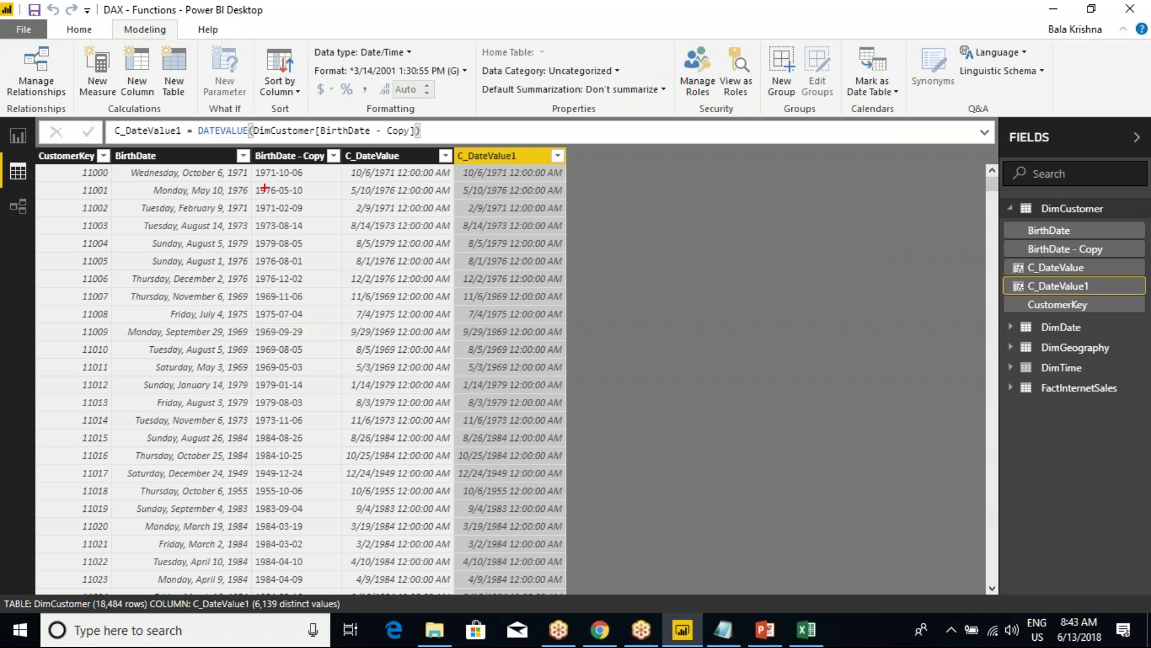
{"action": "left_click_drag", "start_coordinate": [181, 162], "coordinate": [204, 432]}
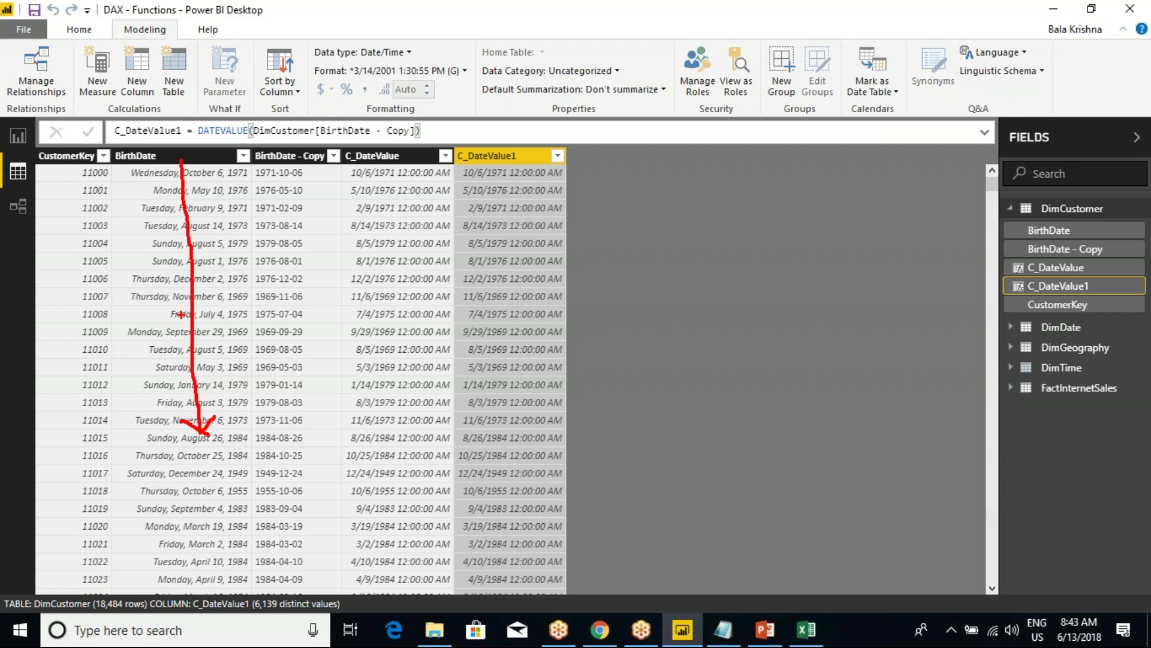
{"action": "left_click_drag", "start_coordinate": [116, 308], "coordinate": [135, 306]}
{"action": "key", "text": "Escape"}
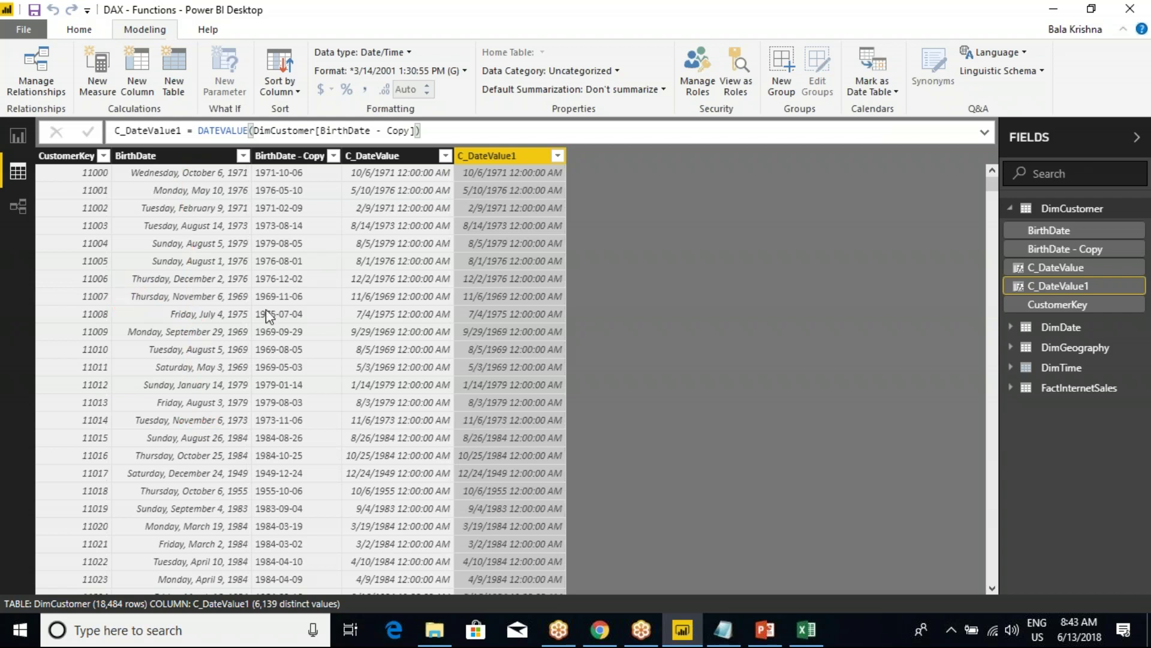
- Switch to the Excel workbook and enter the date 01-01-2018 in cell B4 of the Name column
{"action": "left_click", "coordinate": [807, 629]}
{"action": "left_click", "coordinate": [315, 383]}
{"action": "left_click", "coordinate": [96, 235]}
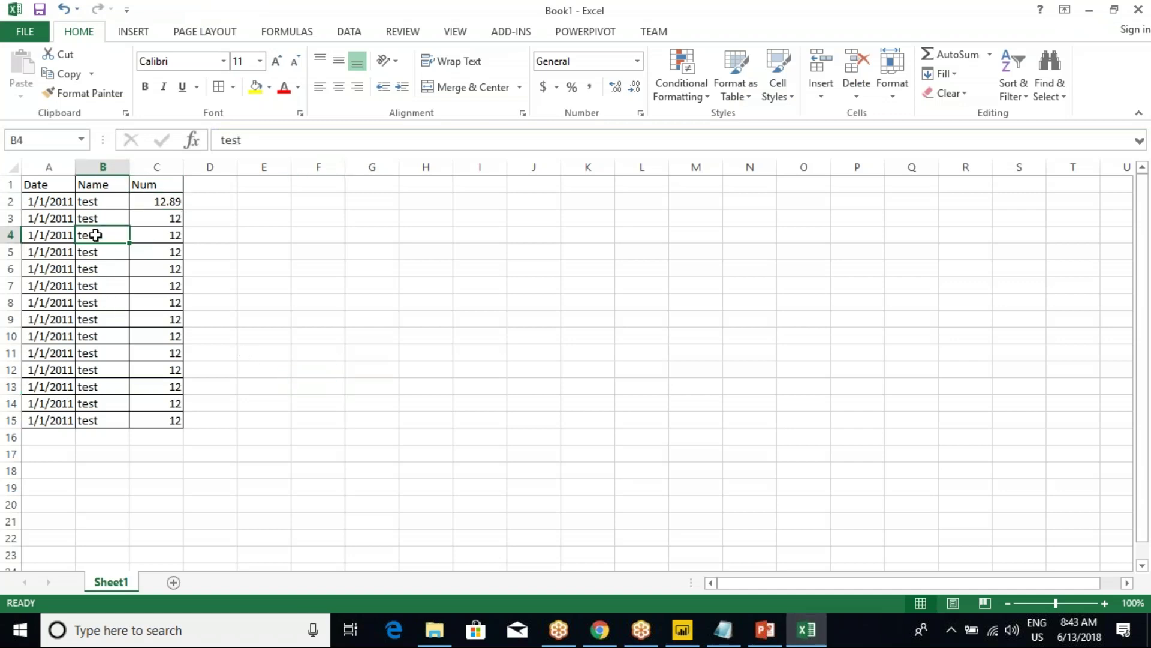
{"action": "type", "text": "01-01"}
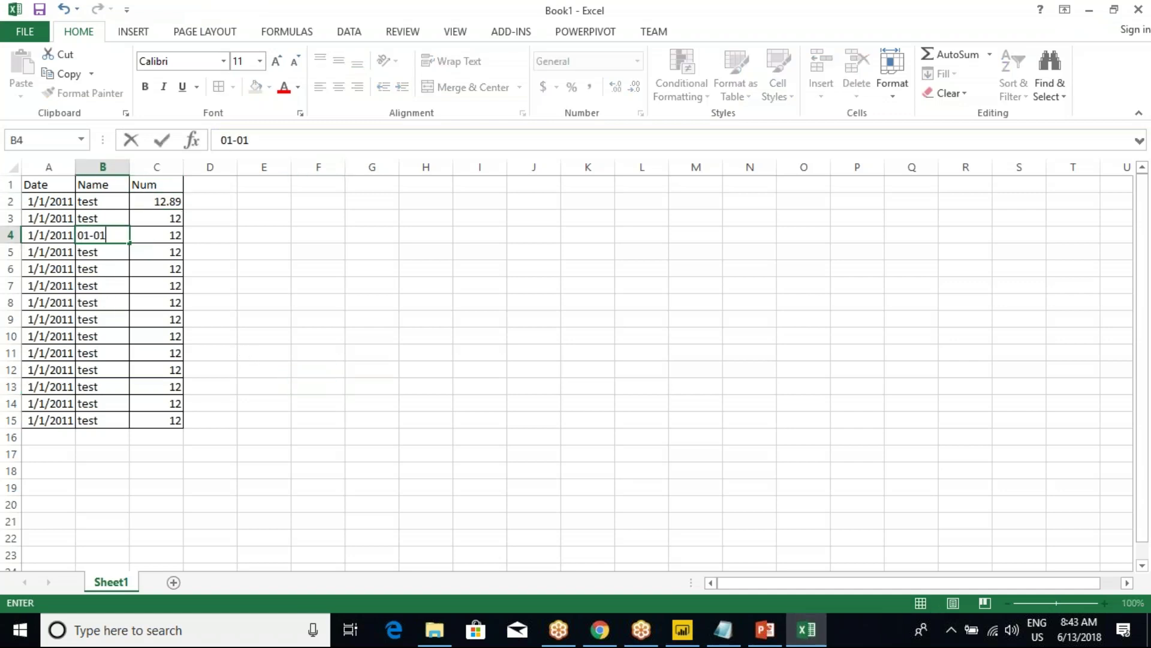
{"action": "type", "text": "-2018"}
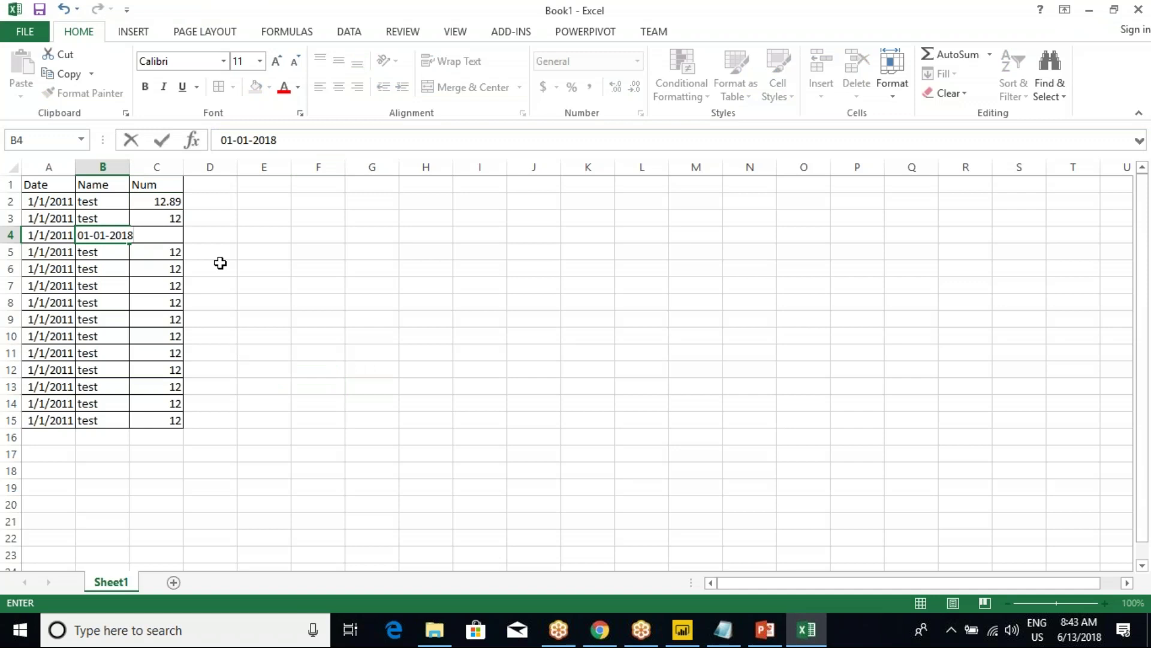
{"action": "left_click", "coordinate": [218, 263]}
- Compare the number format of cell B4 with that of the neighbouring cell and the range B2:B15
{"action": "left_click_drag", "start_coordinate": [129, 166], "coordinate": [110, 419]}
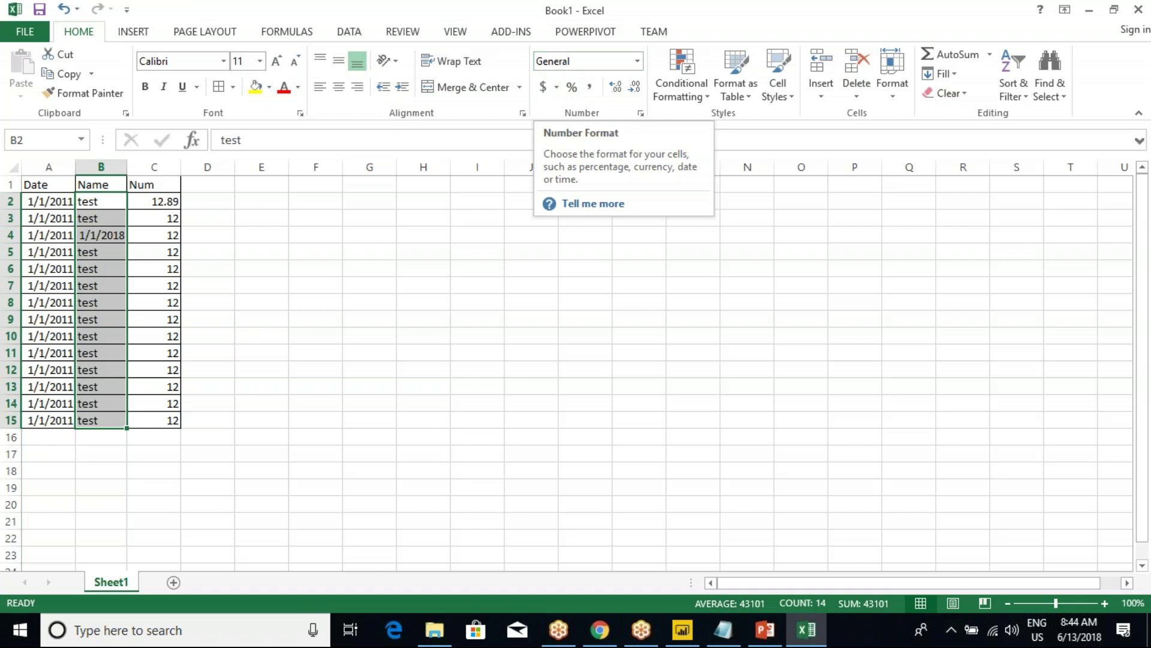
{"action": "left_click", "coordinate": [95, 236]}
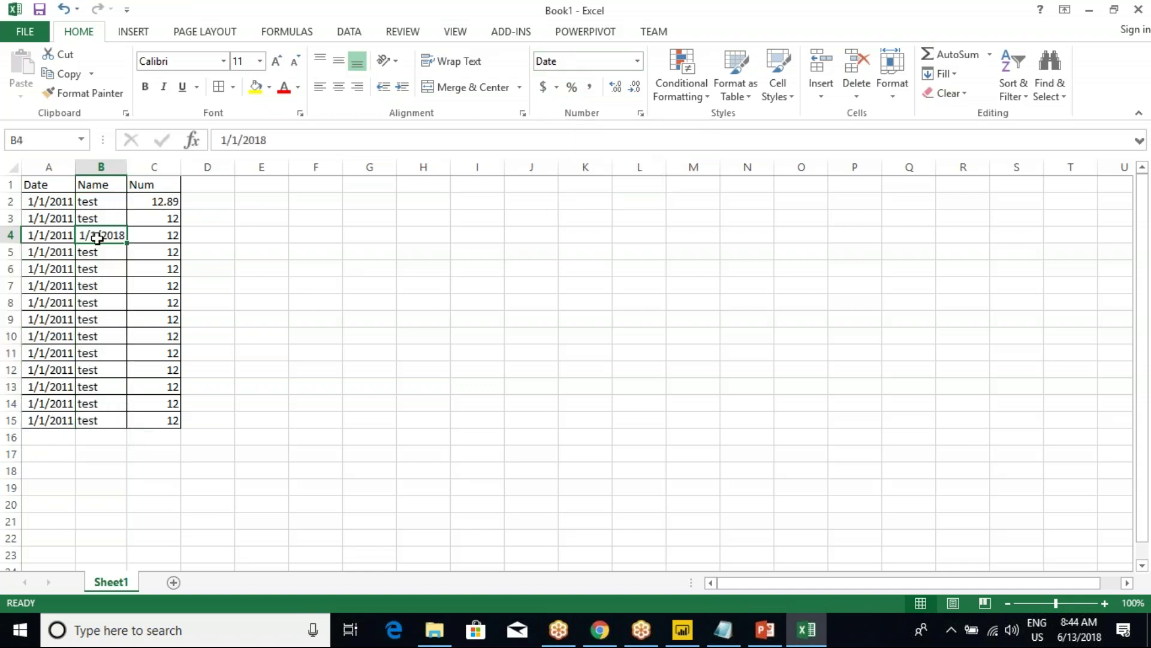
{"action": "left_click", "coordinate": [102, 254]}
{"action": "left_click", "coordinate": [102, 232]}
{"action": "left_click_drag", "start_coordinate": [108, 202], "coordinate": [118, 422]}
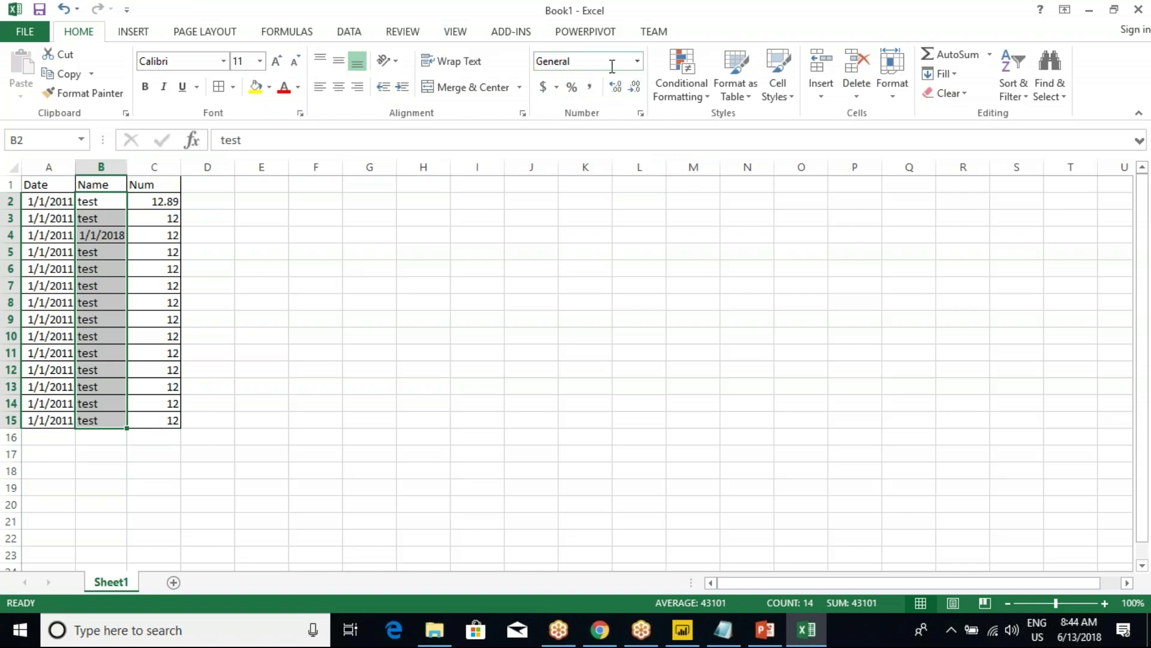
{"action": "left_click", "coordinate": [226, 268]}
- Switch back to Power BI Desktop and compare the data types of the BirthDate and BirthDate - Copy columns
{"action": "key", "text": "alt+Tab"}
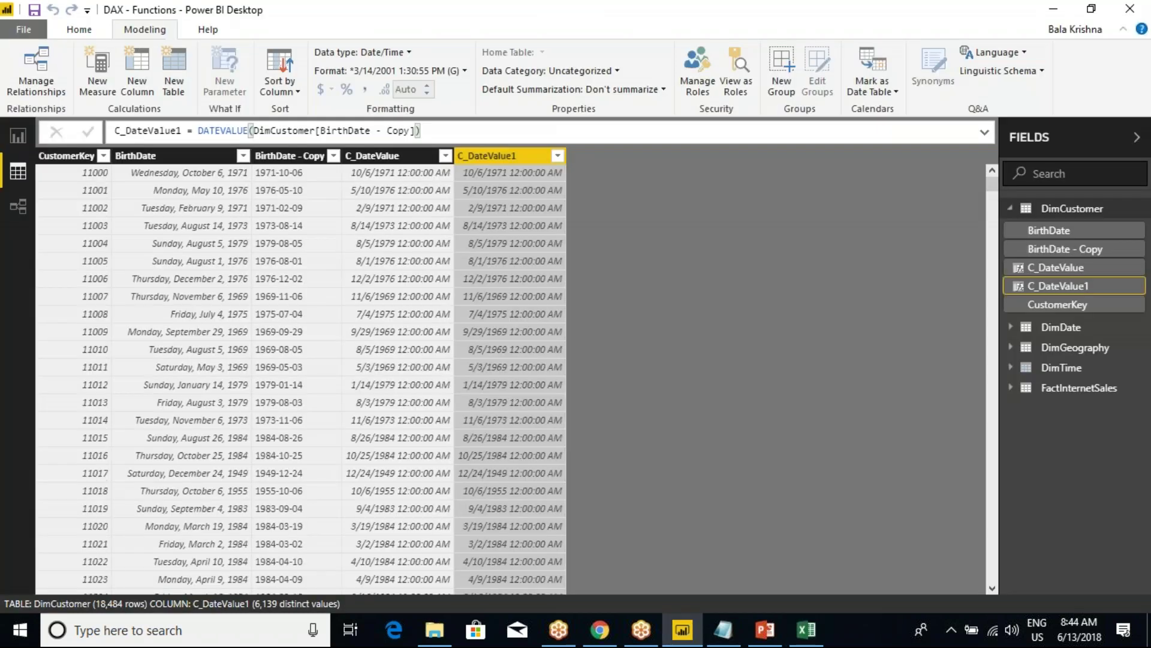
{"action": "left_click", "coordinate": [179, 156]}
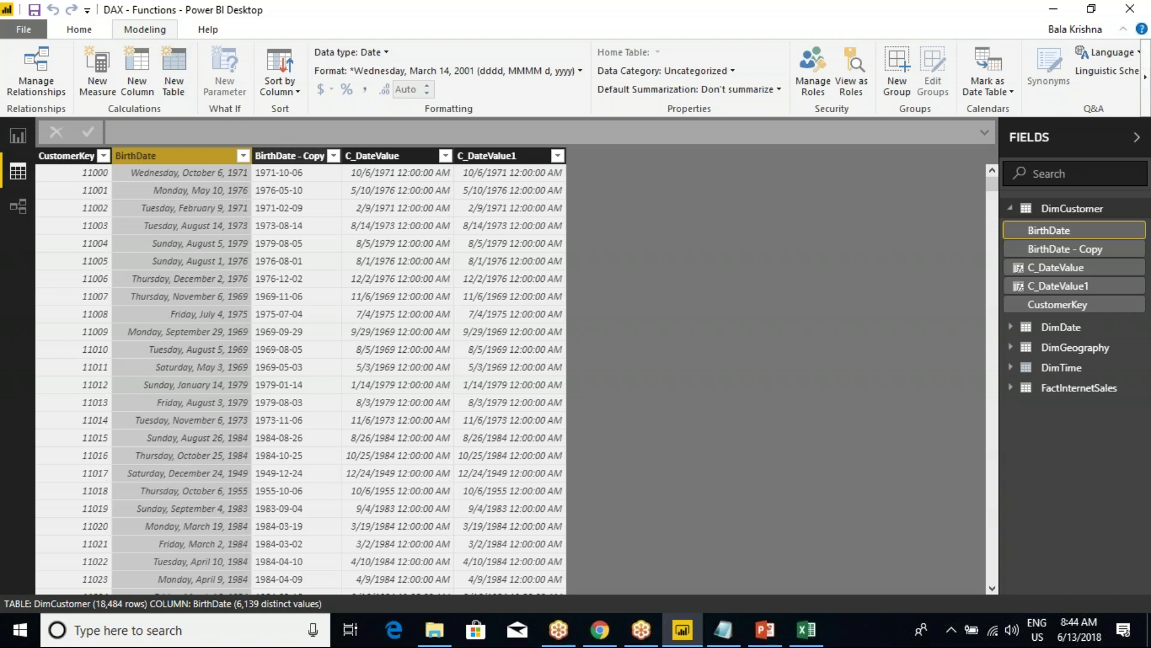
{"action": "left_click", "coordinate": [282, 156]}
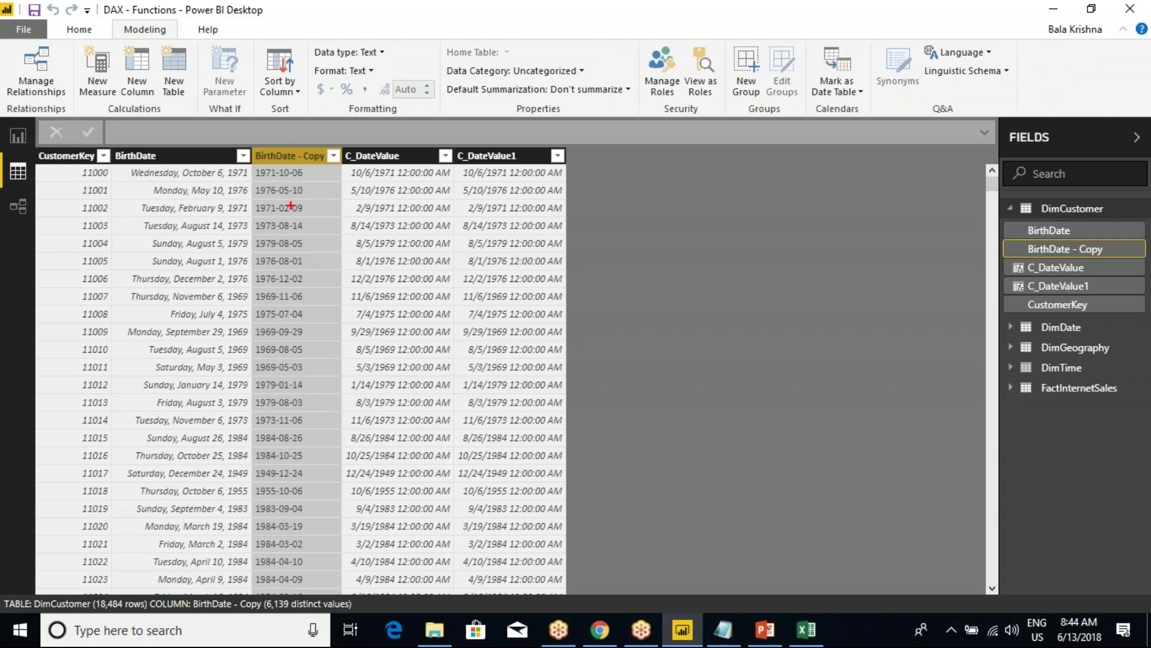
{"action": "mouse_move", "coordinate": [287, 107]}
{"action": "left_mouse_down"}
{"action": "mouse_move", "coordinate": [277, 287]}
{"action": "mouse_move", "coordinate": [291, 282]}
{"action": "left_mouse_up"}
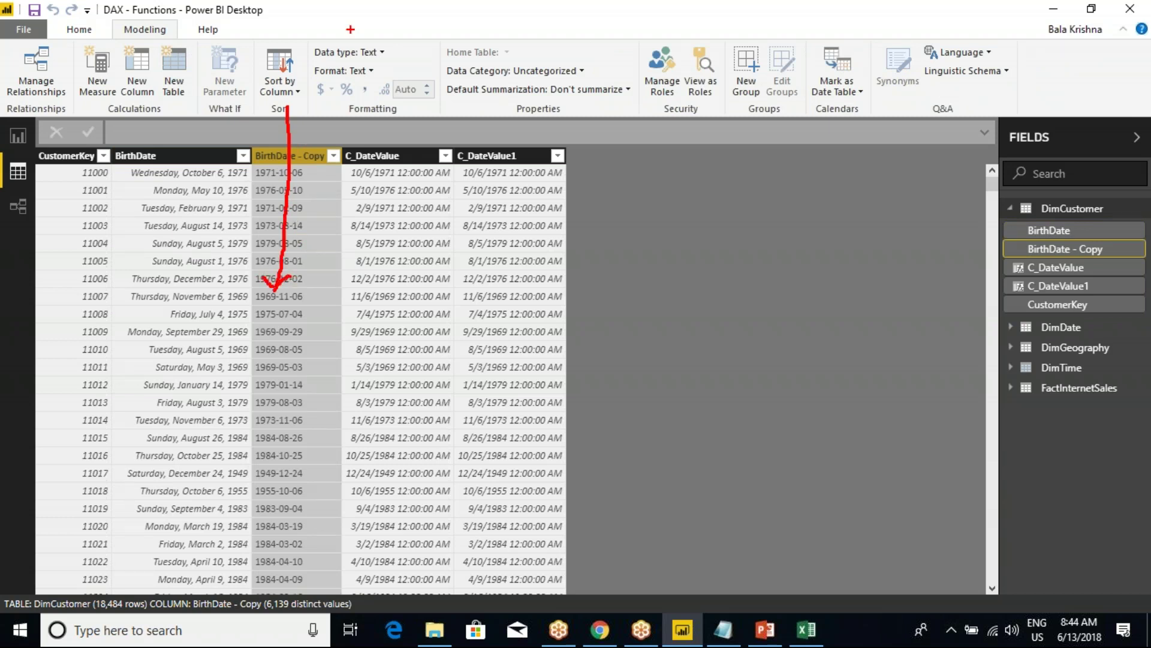
{"action": "mouse_move", "coordinate": [312, 39]}
{"action": "left_mouse_down"}
{"action": "mouse_move", "coordinate": [303, 53]}
{"action": "mouse_move", "coordinate": [384, 60]}
{"action": "mouse_move", "coordinate": [384, 37]}
{"action": "mouse_move", "coordinate": [313, 41]}
{"action": "left_mouse_up"}
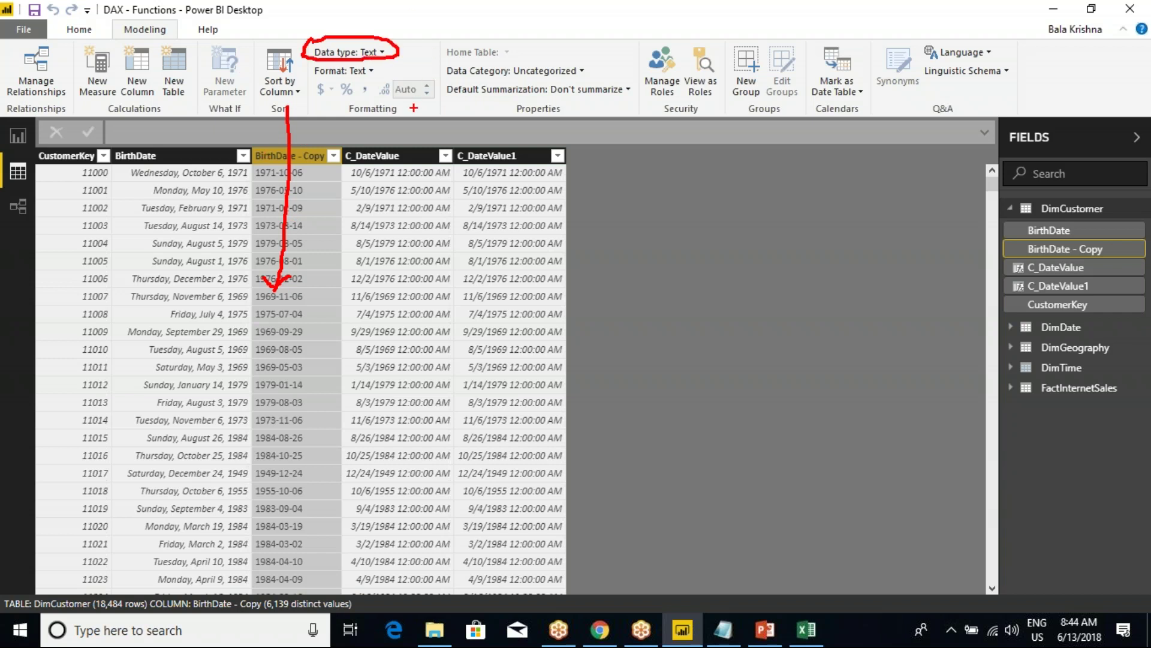
{"action": "mouse_move", "coordinate": [290, 108]}
{"action": "left_mouse_down"}
{"action": "mouse_move", "coordinate": [393, 85]}
{"action": "mouse_move", "coordinate": [477, 109]}
{"action": "mouse_move", "coordinate": [493, 148]}
{"action": "left_mouse_up"}
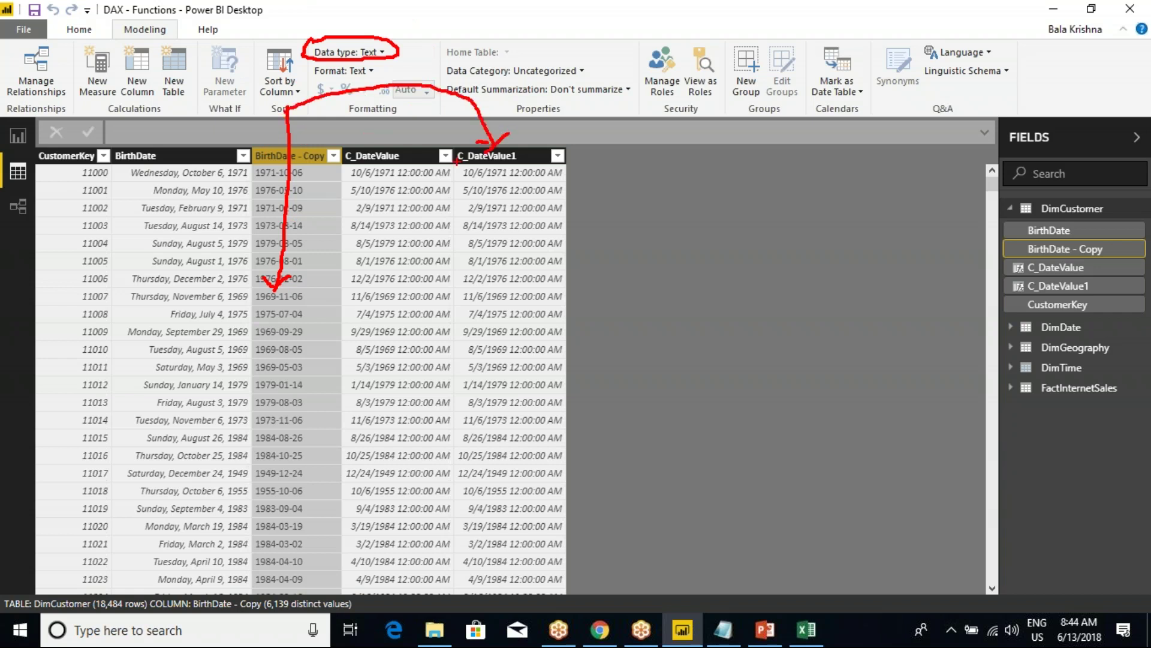
{"action": "key", "text": "Escape"}
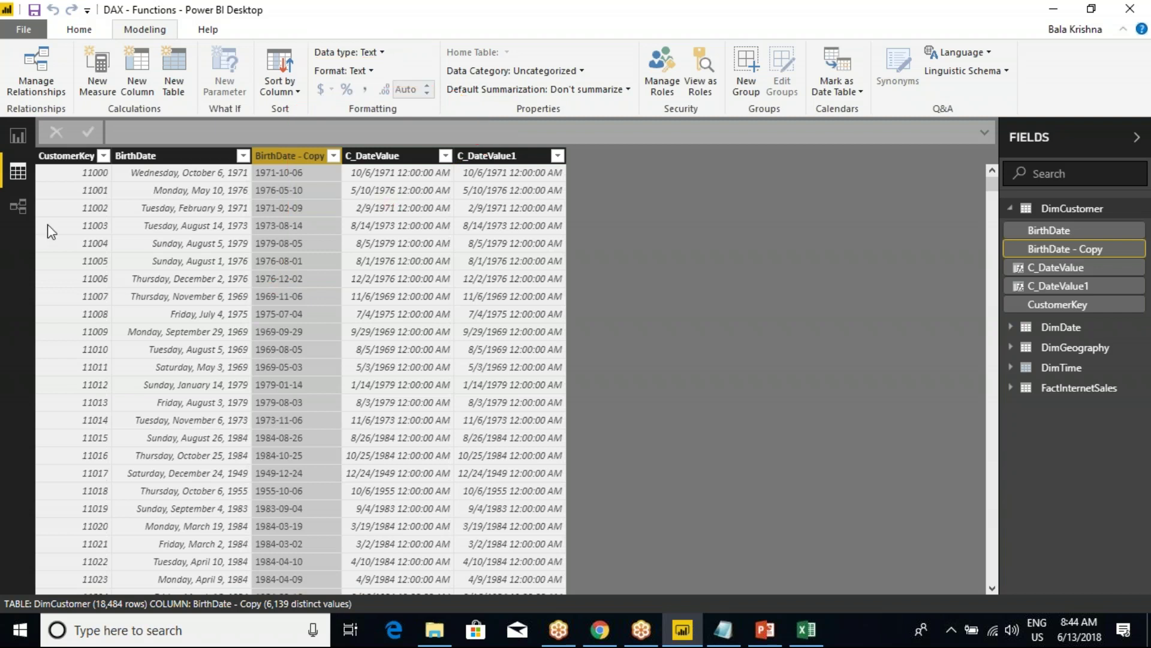
{"action": "left_click", "coordinate": [123, 172]}
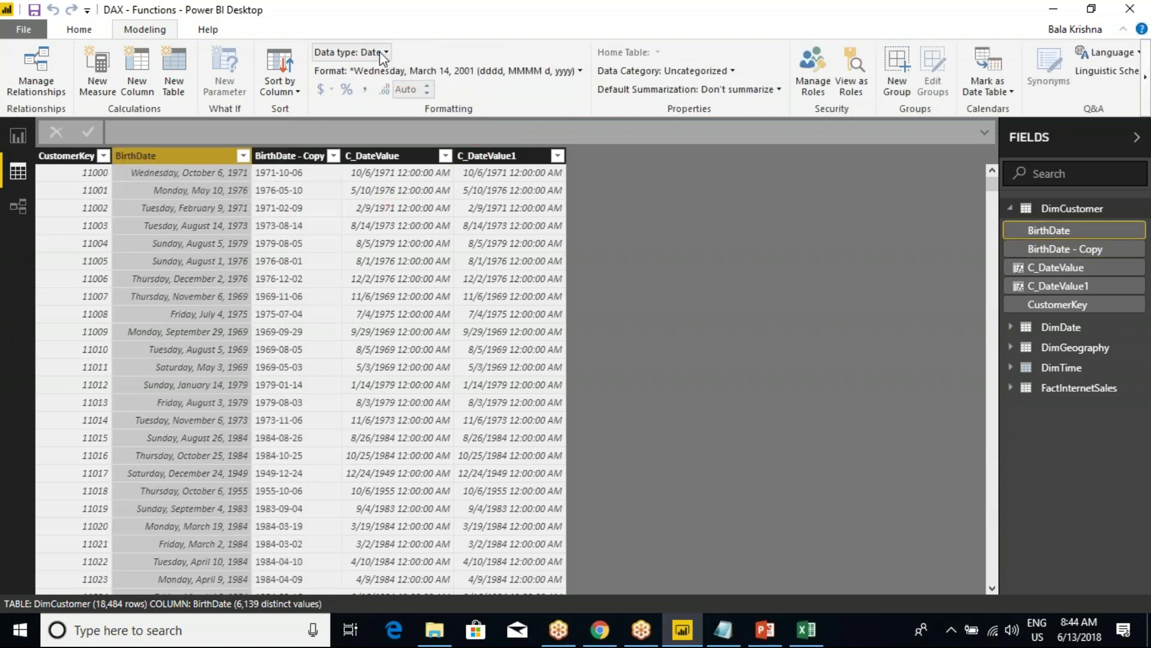
{"action": "left_click", "coordinate": [286, 159]}
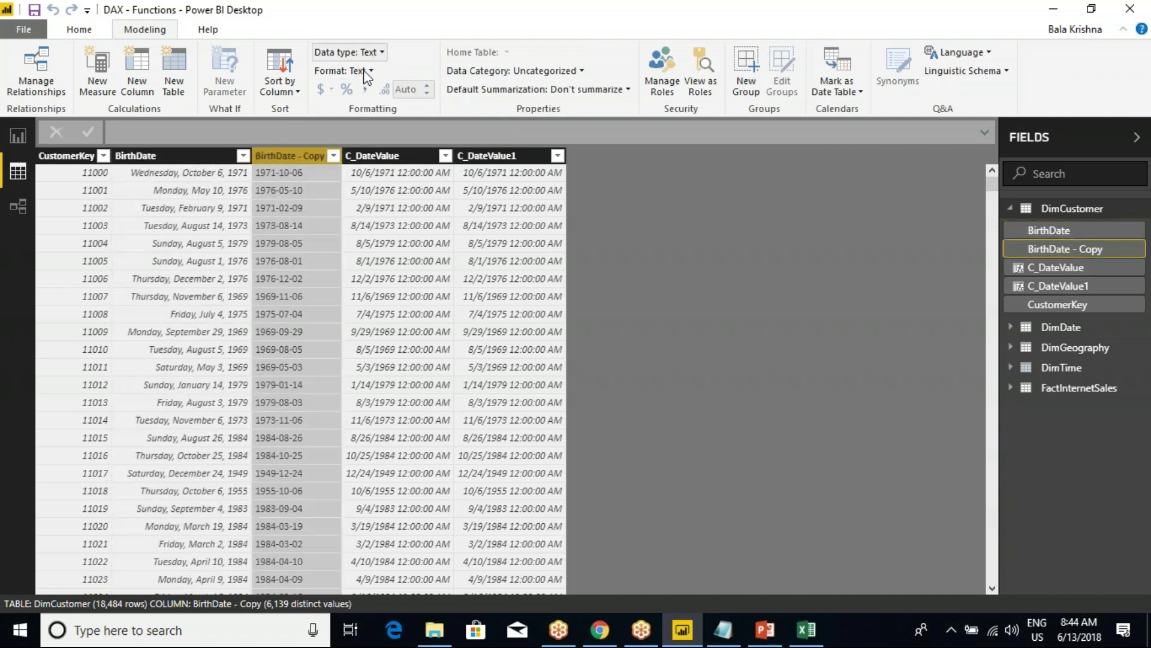
{"action": "mouse_move", "coordinate": [104, 63]}
{"action": "left_mouse_down"}
{"action": "mouse_move", "coordinate": [250, 103]}
{"action": "mouse_move", "coordinate": [267, 126]}
{"action": "mouse_move", "coordinate": [283, 120]}
{"action": "left_mouse_up"}
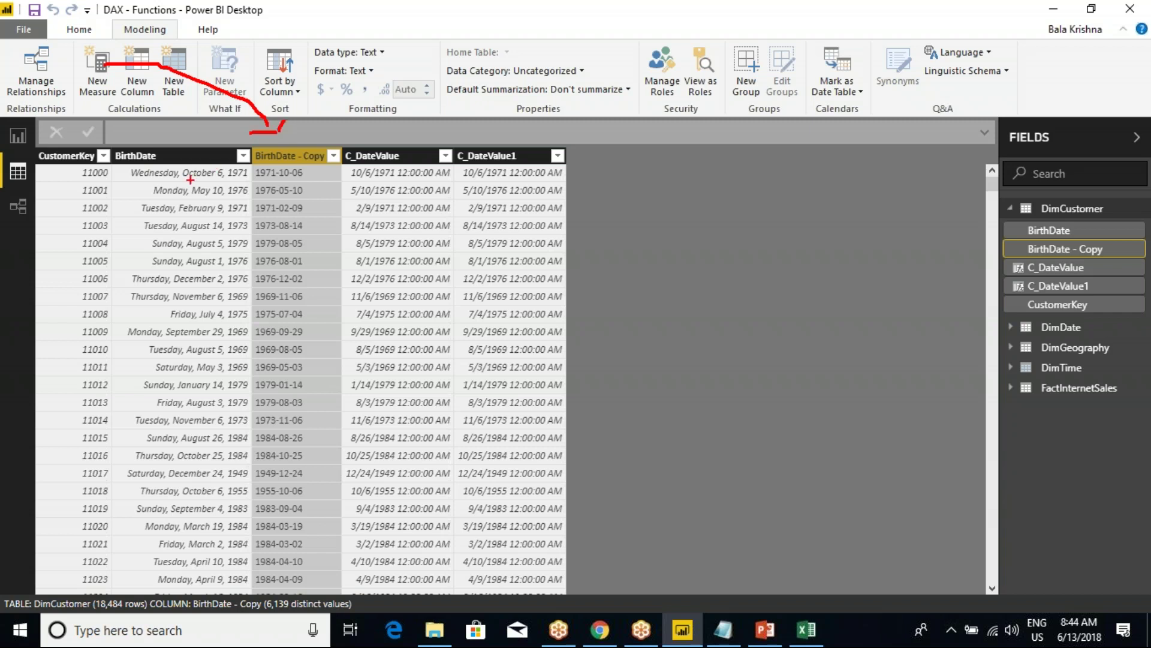
{"action": "mouse_move", "coordinate": [470, 62]}
{"action": "left_mouse_down"}
{"action": "mouse_move", "coordinate": [416, 83]}
{"action": "mouse_move", "coordinate": [358, 144]}
{"action": "left_mouse_up"}
{"action": "left_click_drag", "start_coordinate": [410, 66], "coordinate": [415, 40]}
{"action": "left_click_drag", "start_coordinate": [438, 44], "coordinate": [442, 53]}
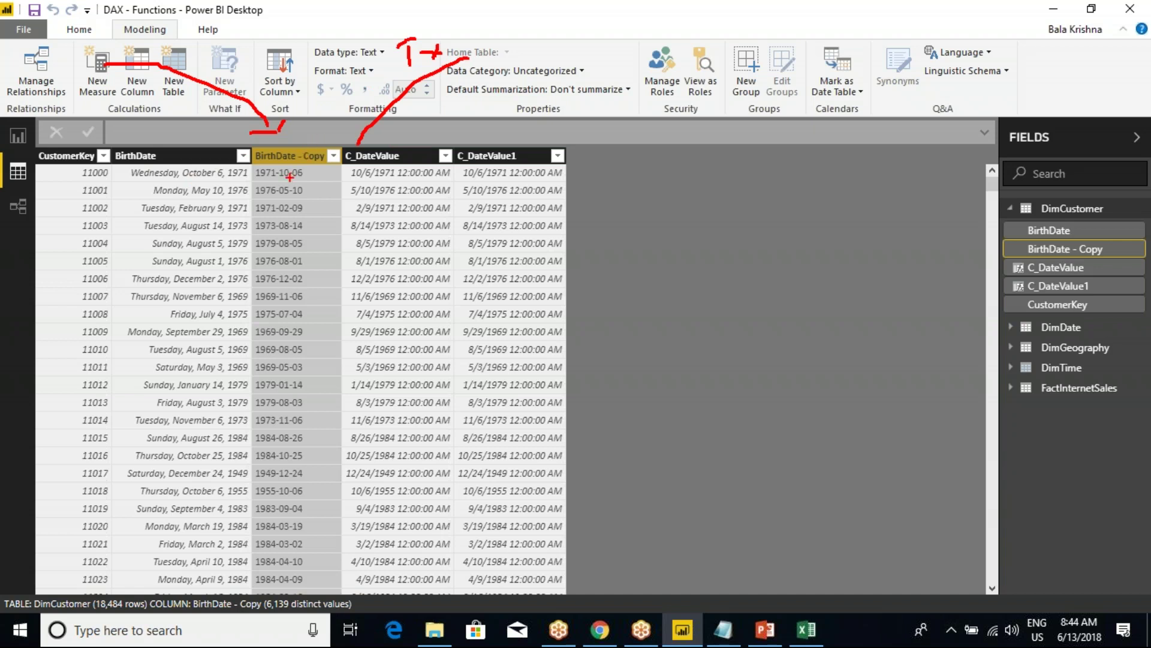
{"action": "key", "text": "Escape"}
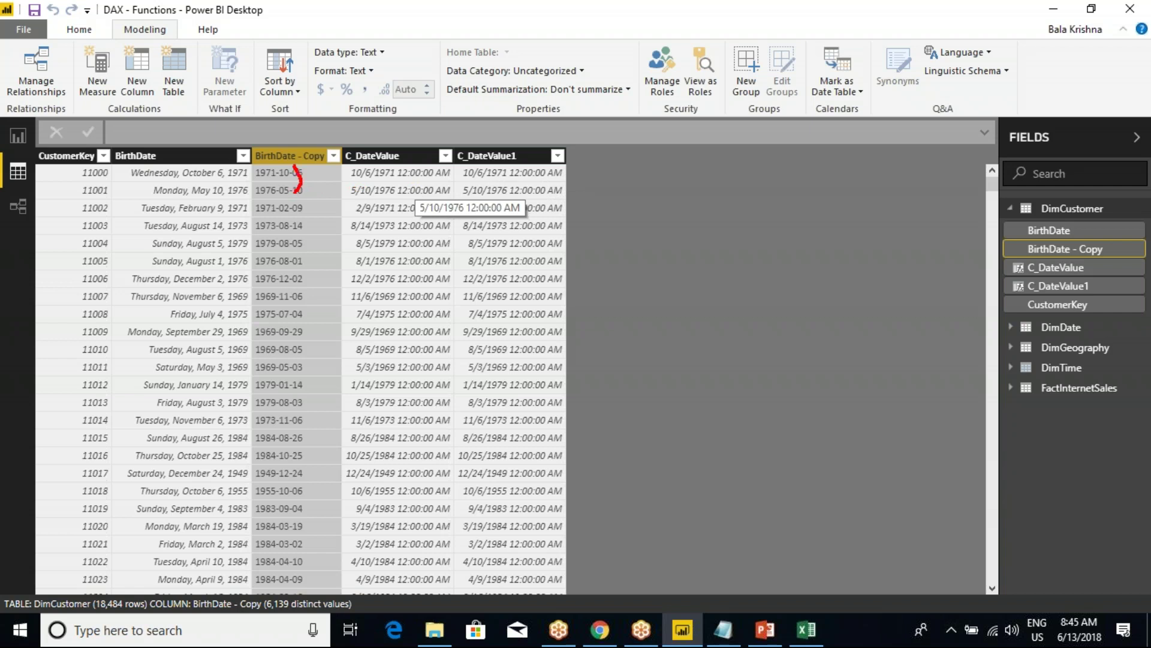
{"action": "mouse_move", "coordinate": [294, 155]}
{"action": "left_mouse_down"}
{"action": "mouse_move", "coordinate": [390, 54]}
{"action": "mouse_move", "coordinate": [490, 126]}
{"action": "mouse_move", "coordinate": [468, 141]}
{"action": "mouse_move", "coordinate": [509, 139]}
{"action": "left_mouse_up"}
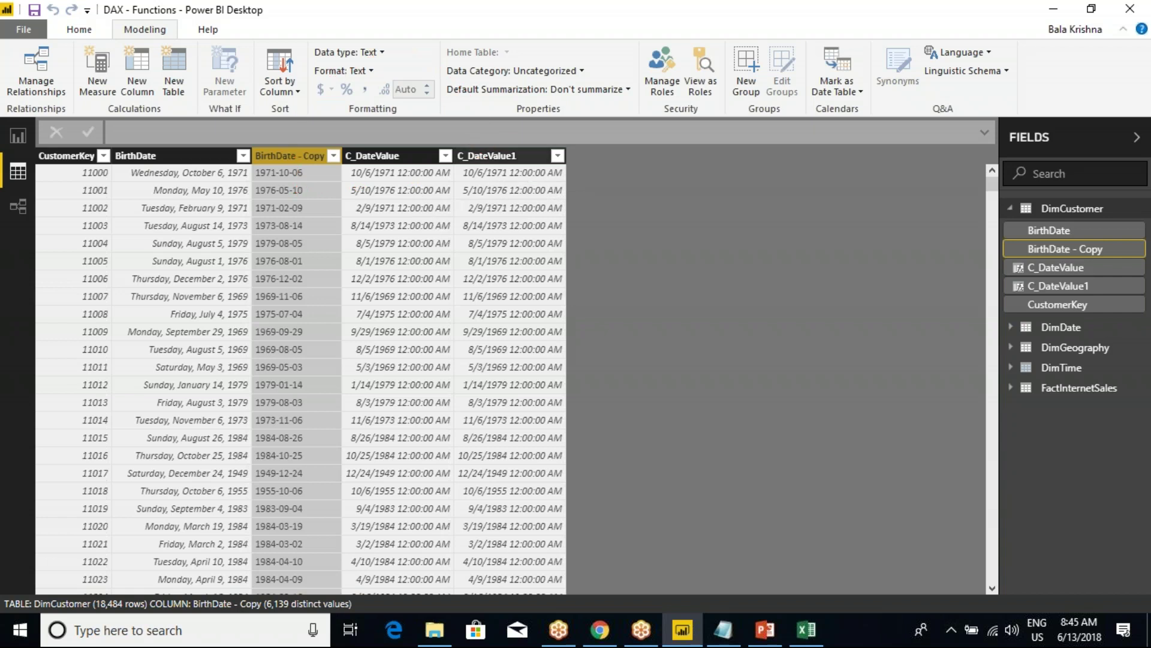
- Remove the argument from the C_DateValue1 formula to read the DATEVALUE syntax, then commit it as DATEVALUE()
{"action": "left_click", "coordinate": [492, 156]}
{"action": "left_click_drag", "start_coordinate": [421, 130], "coordinate": [254, 130]}
{"action": "key", "text": "BackSpace"}
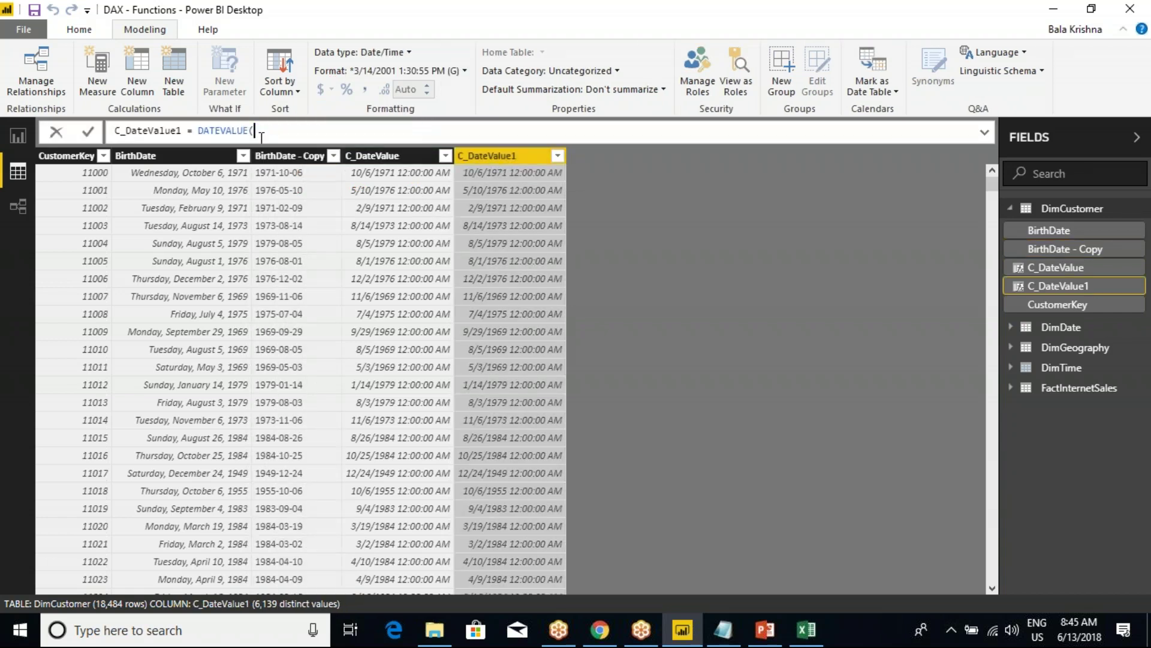
{"action": "key", "text": "BackSpace"}
{"action": "type", "text": "("}
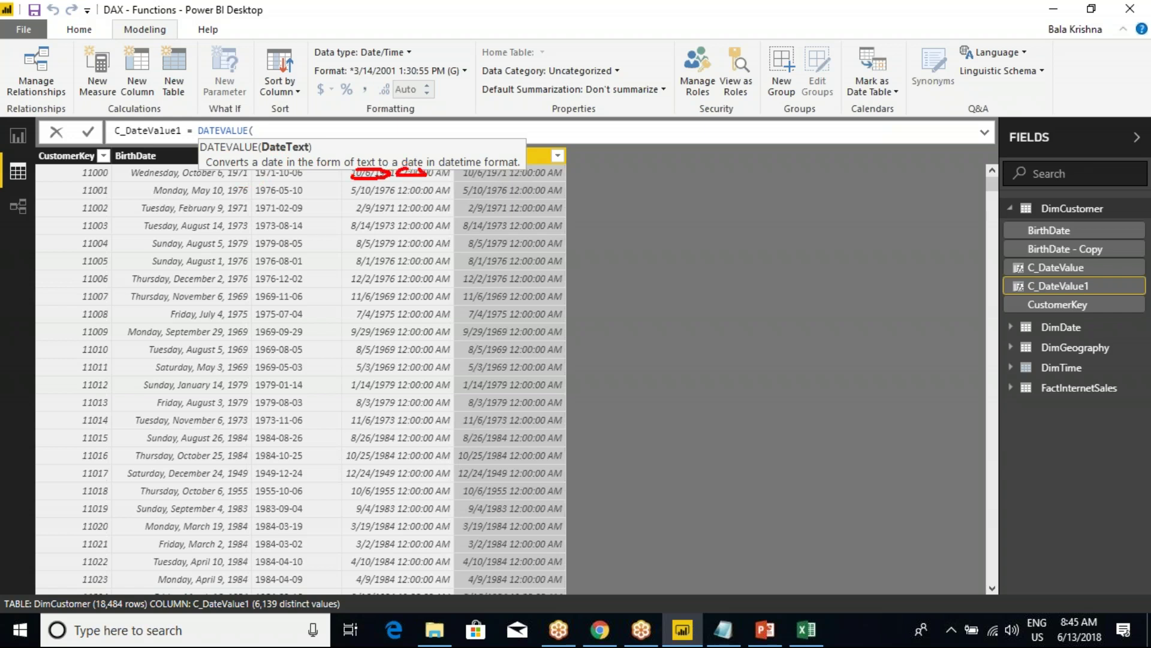
{"action": "mouse_move", "coordinate": [265, 165]}
{"action": "left_mouse_down"}
{"action": "mouse_move", "coordinate": [258, 280]}
{"action": "mouse_move", "coordinate": [256, 238]}
{"action": "left_mouse_up"}
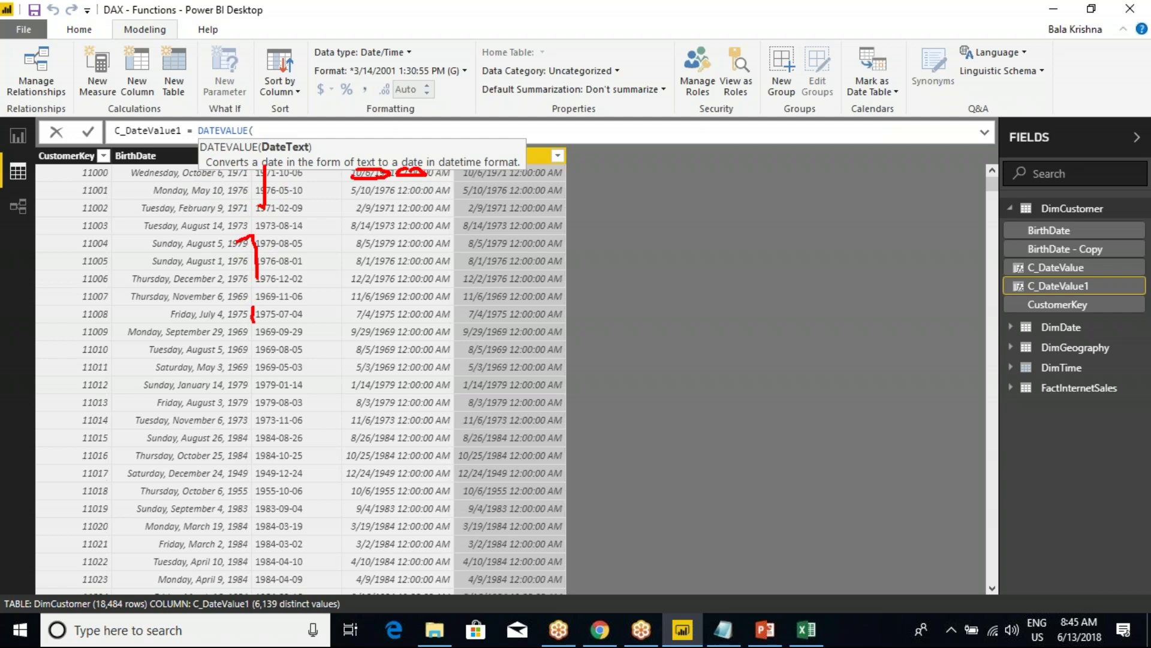
{"action": "mouse_move", "coordinate": [258, 283]}
{"action": "left_mouse_down"}
{"action": "mouse_move", "coordinate": [562, 314]}
{"action": "mouse_move", "coordinate": [523, 339]}
{"action": "left_mouse_up"}
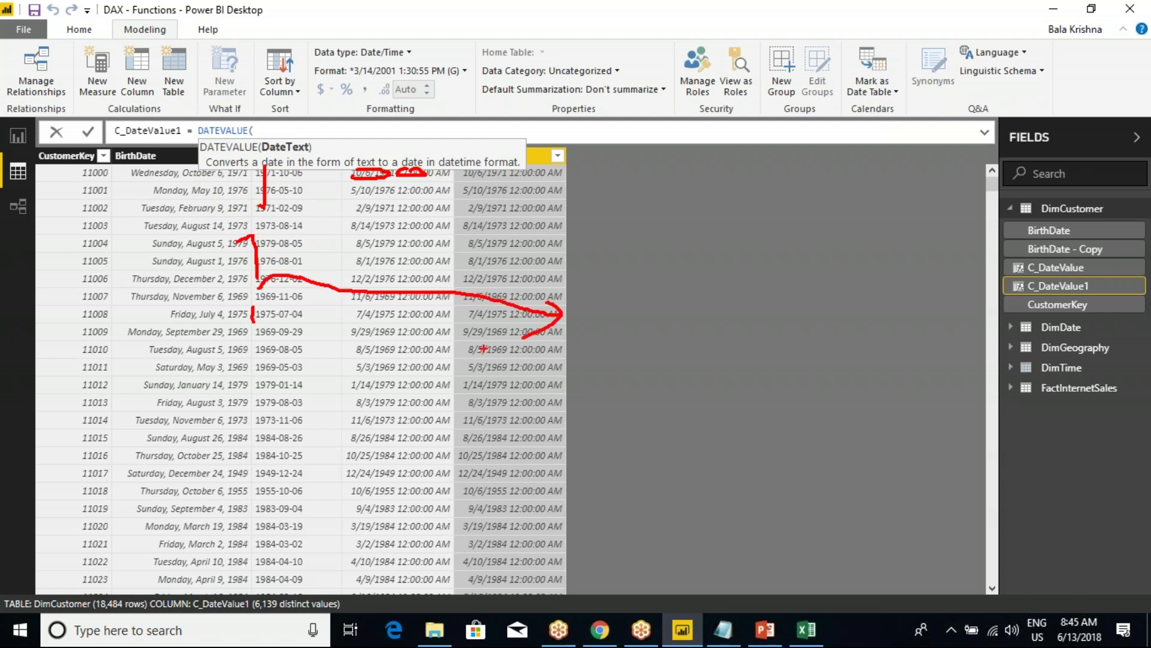
{"action": "key", "text": "Escape"}
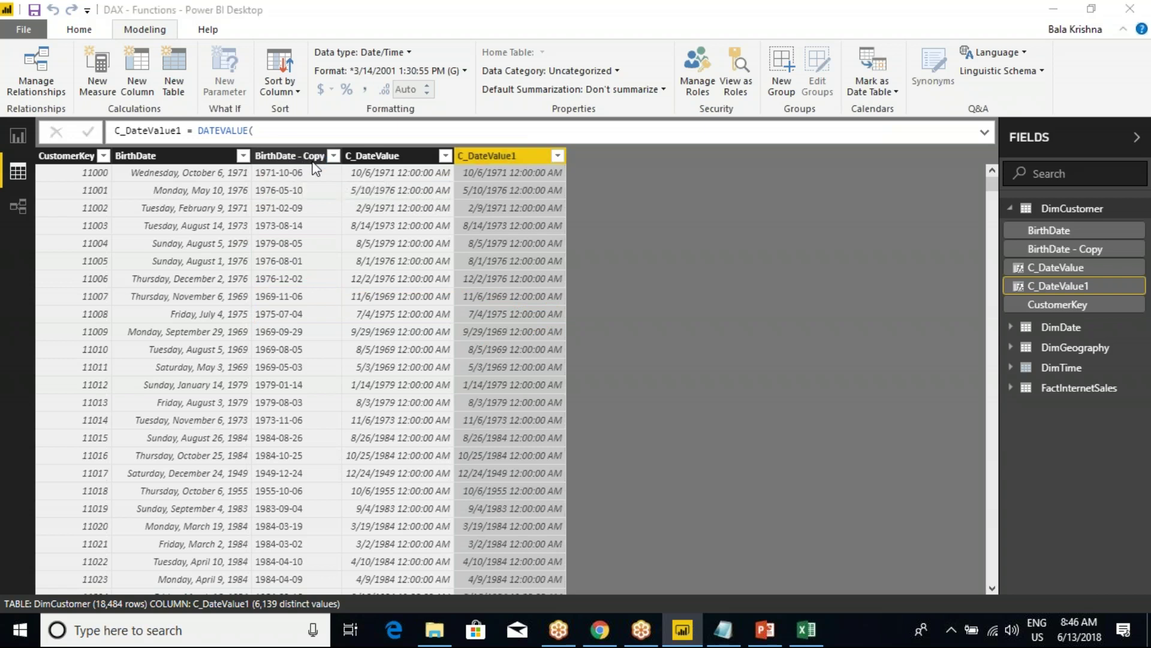
{"action": "left_click", "coordinate": [307, 175]}
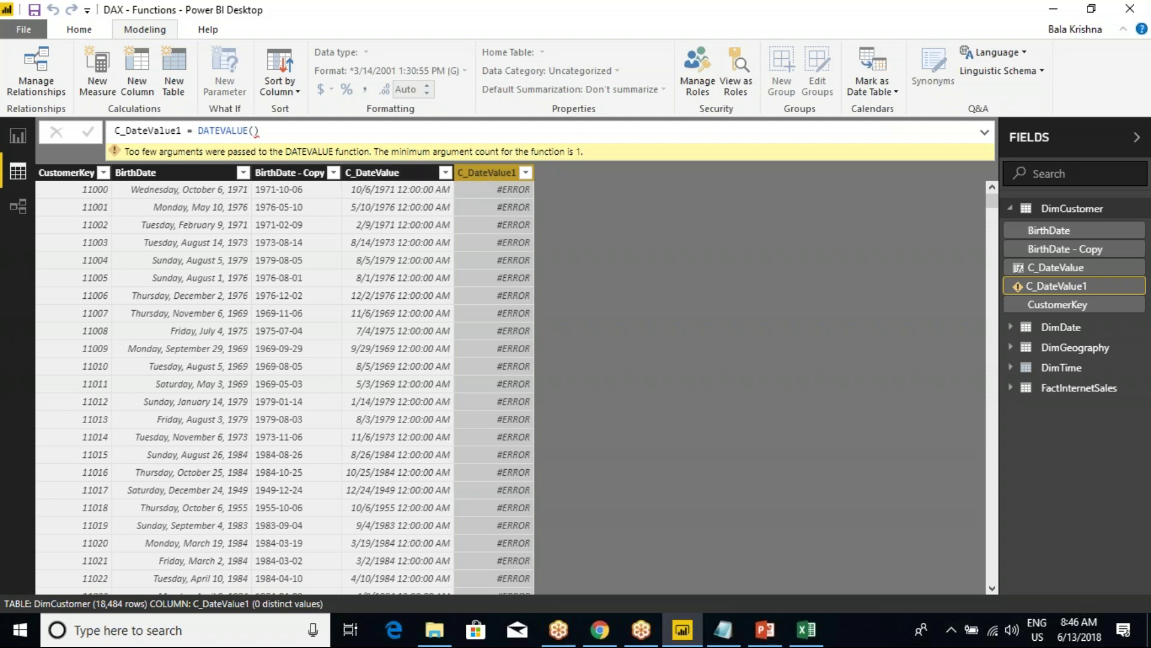
- Complete the C_DateValue1 formula as DATEVALUE(DimCustomer[BirthDate - Copy]) and commit it
{"action": "left_click", "coordinate": [329, 133]}
{"action": "key", "text": "BackSpace"}
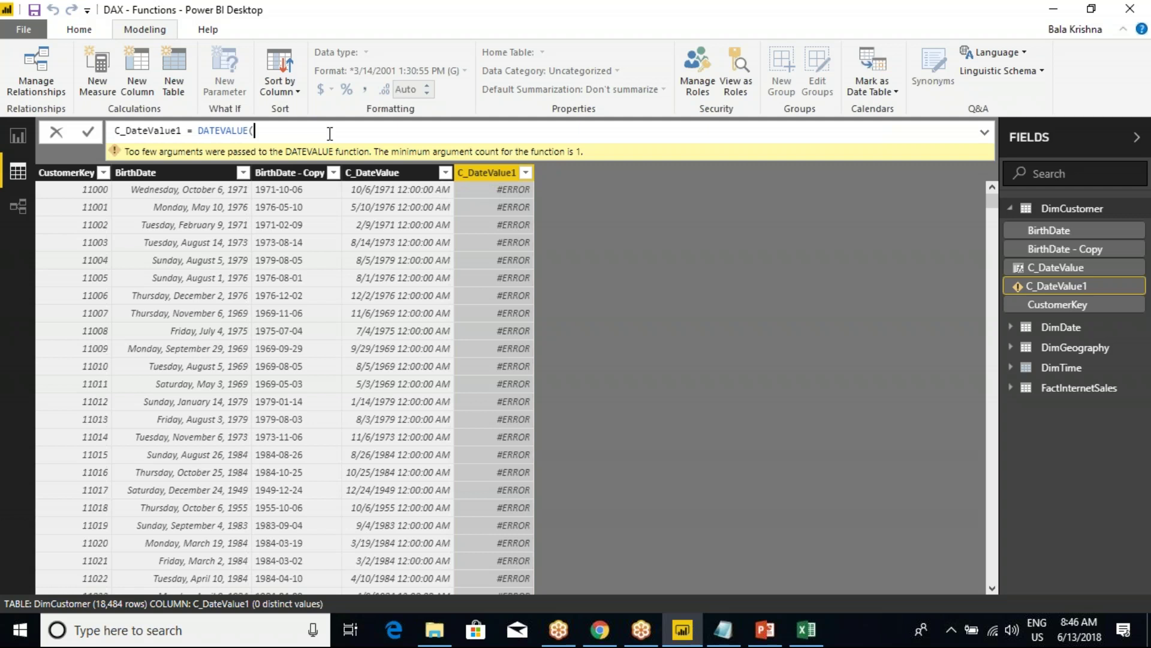
{"action": "type", "text": "birth"}
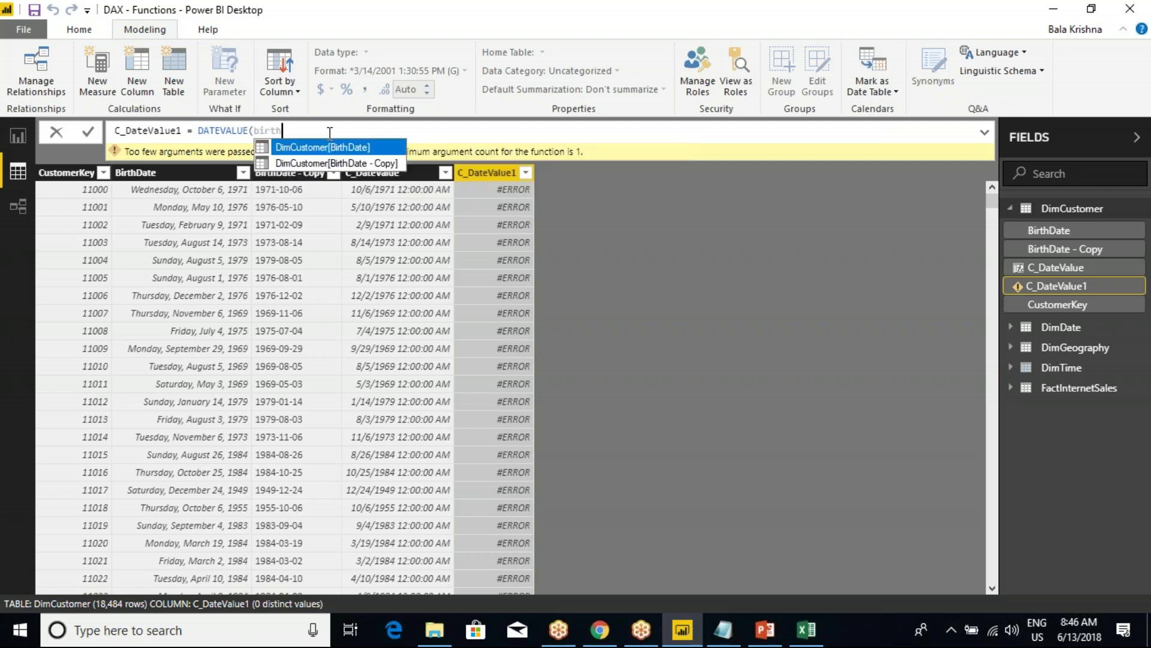
{"action": "key", "text": "Down"}
{"action": "key", "text": "Tab"}
{"action": "type", "text": ")"}
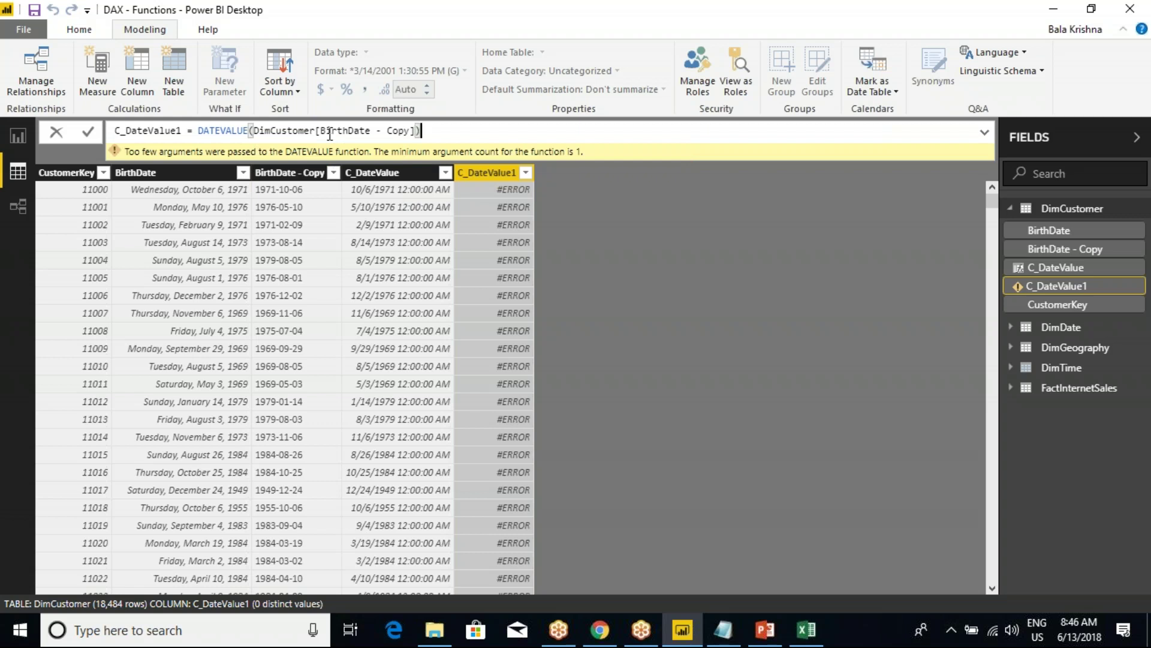
{"action": "key", "text": "Return"}
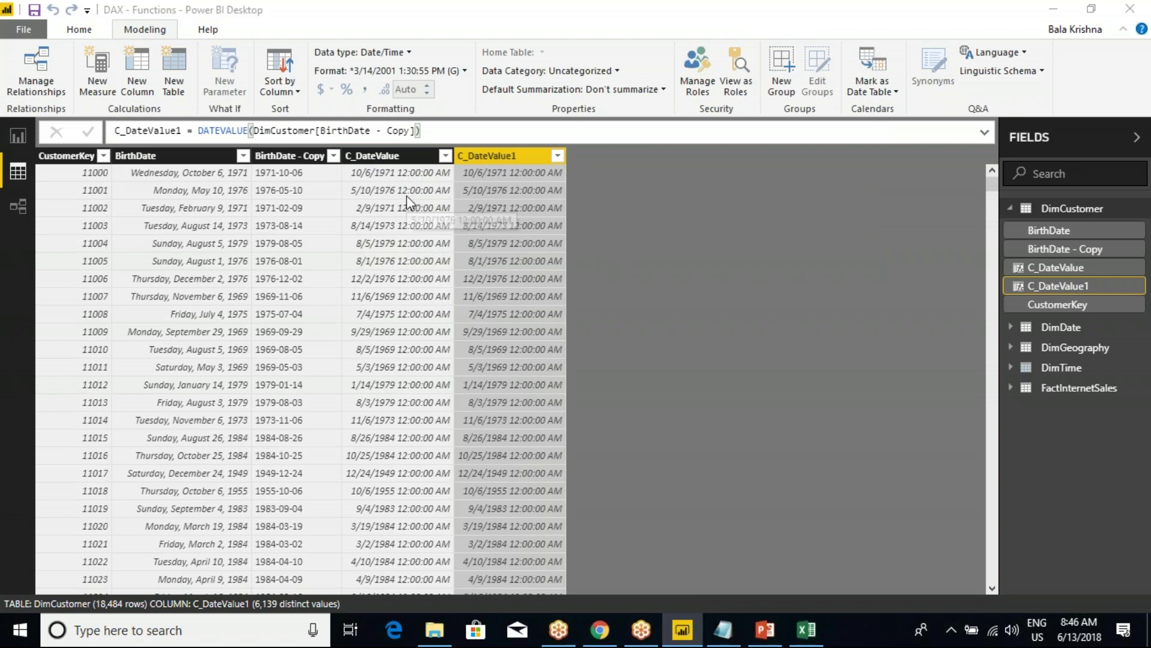
- Review the TIMEVALUE and DATEVALUE entries on the Date and Time Functions slide in PowerPoint, then return to Power BI Desktop
{"action": "mouse_move", "coordinate": [762, 635]}
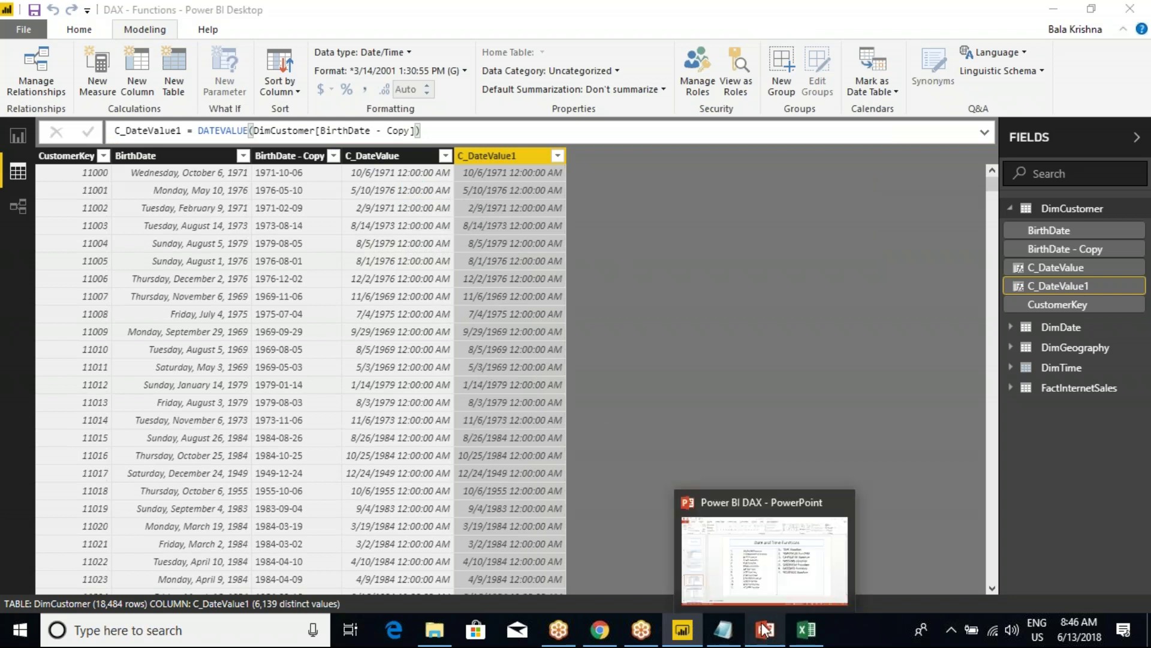
{"action": "left_click", "coordinate": [764, 570]}
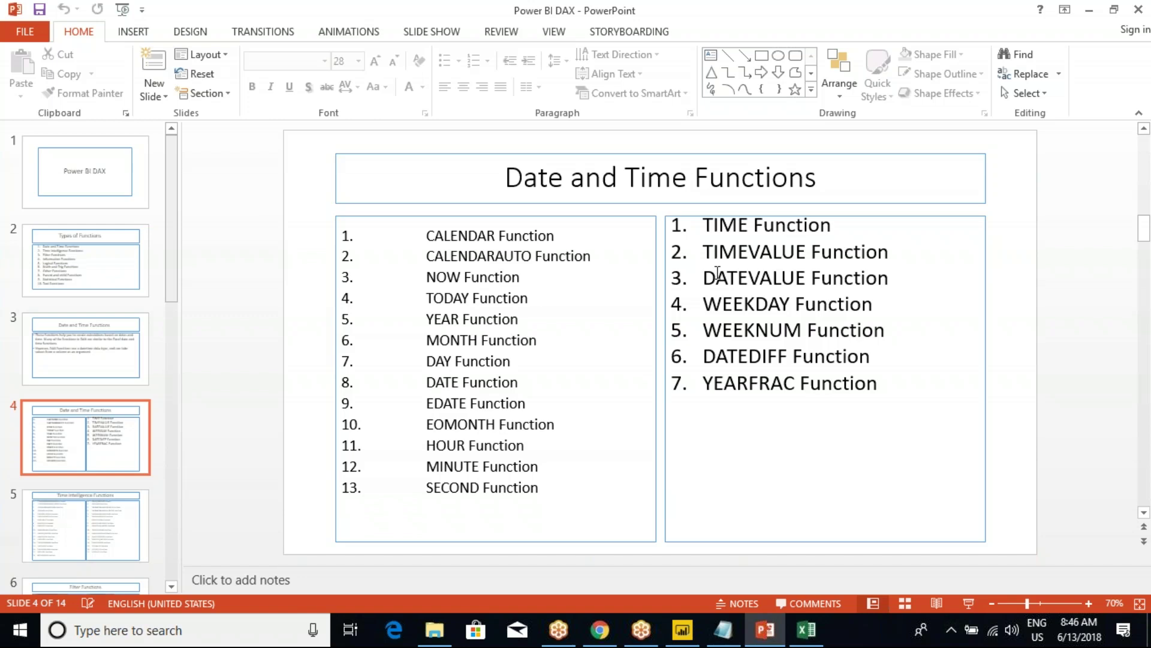
{"action": "left_click_drag", "start_coordinate": [705, 253], "coordinate": [890, 264]}
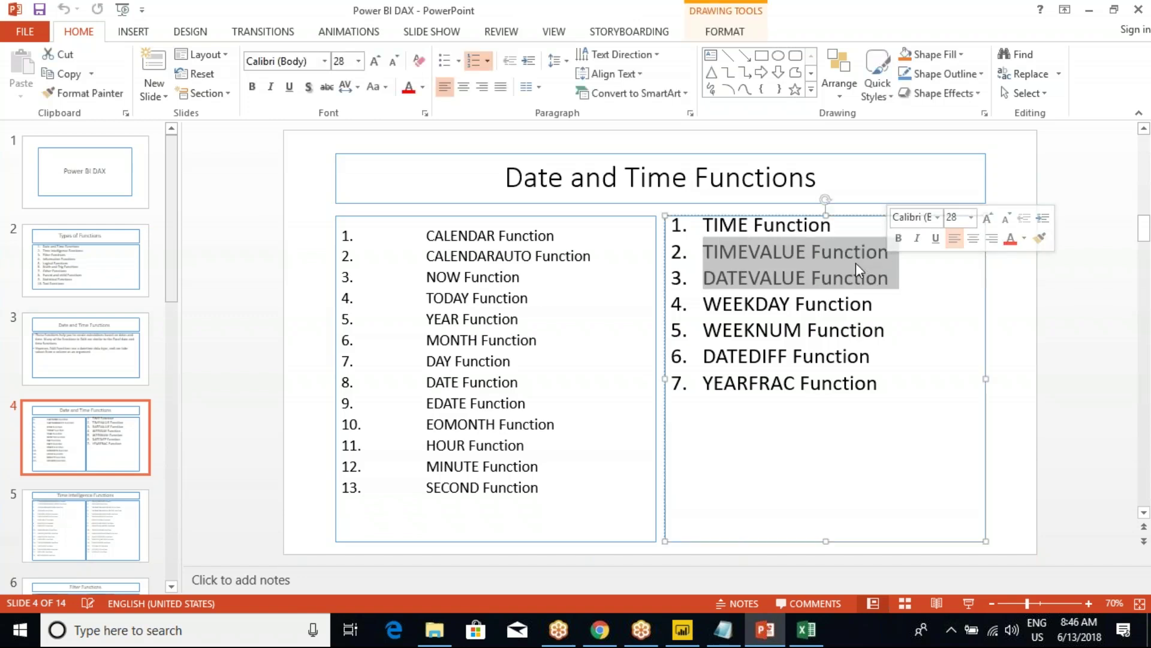
{"action": "left_click", "coordinate": [683, 631]}
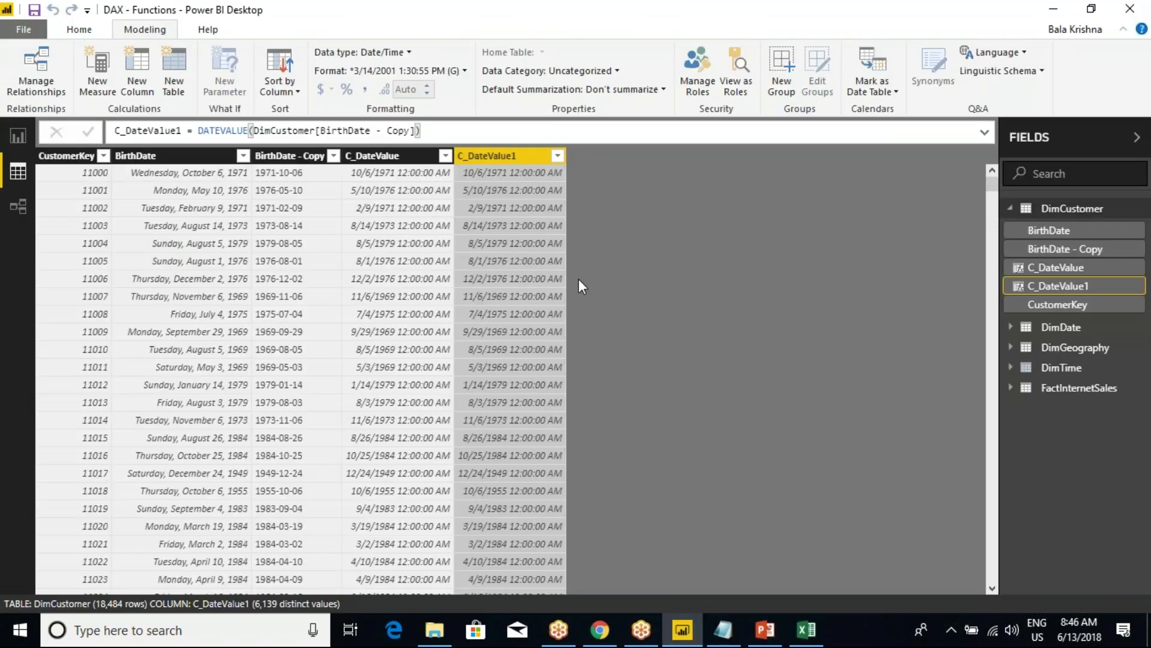
- Open the DimTime table and change the data type of the C_Time column to Text
{"action": "left_click", "coordinate": [1011, 208]}
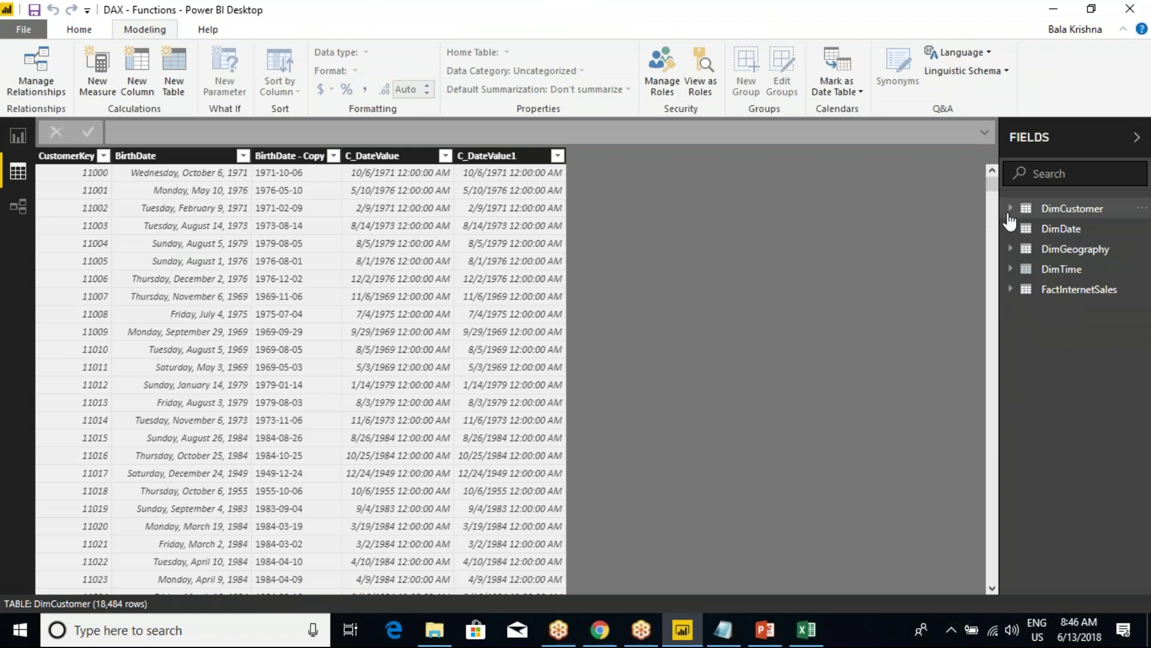
{"action": "left_click", "coordinate": [1073, 267]}
{"action": "left_click_drag", "start_coordinate": [514, 588], "coordinate": [679, 578]}
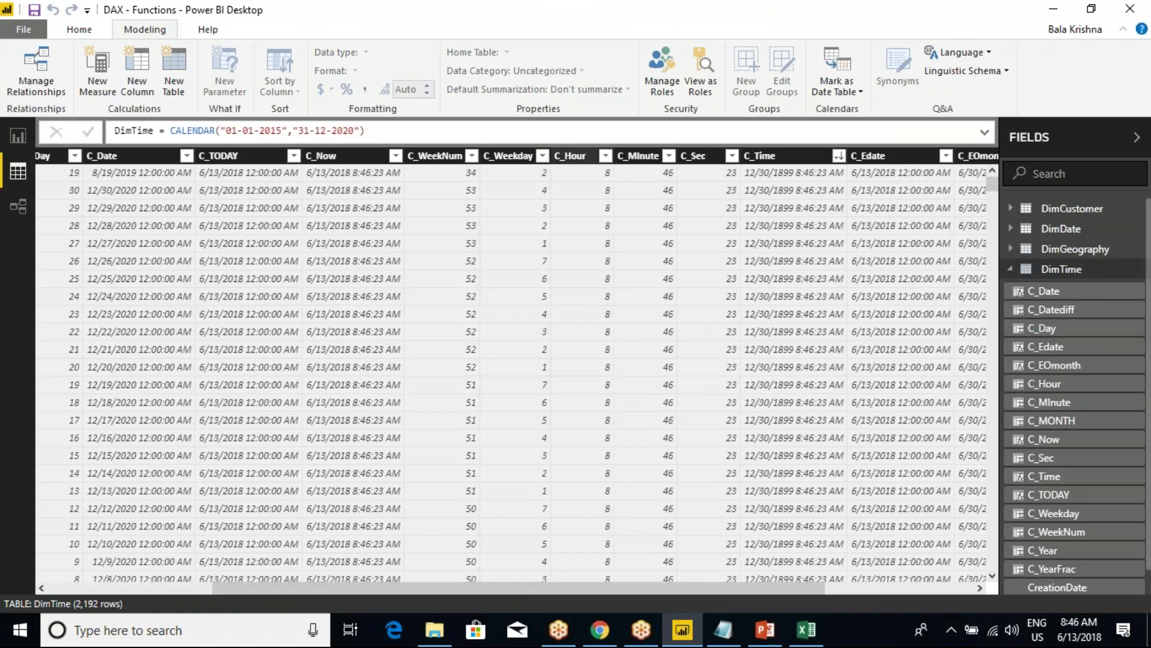
{"action": "left_click", "coordinate": [777, 157]}
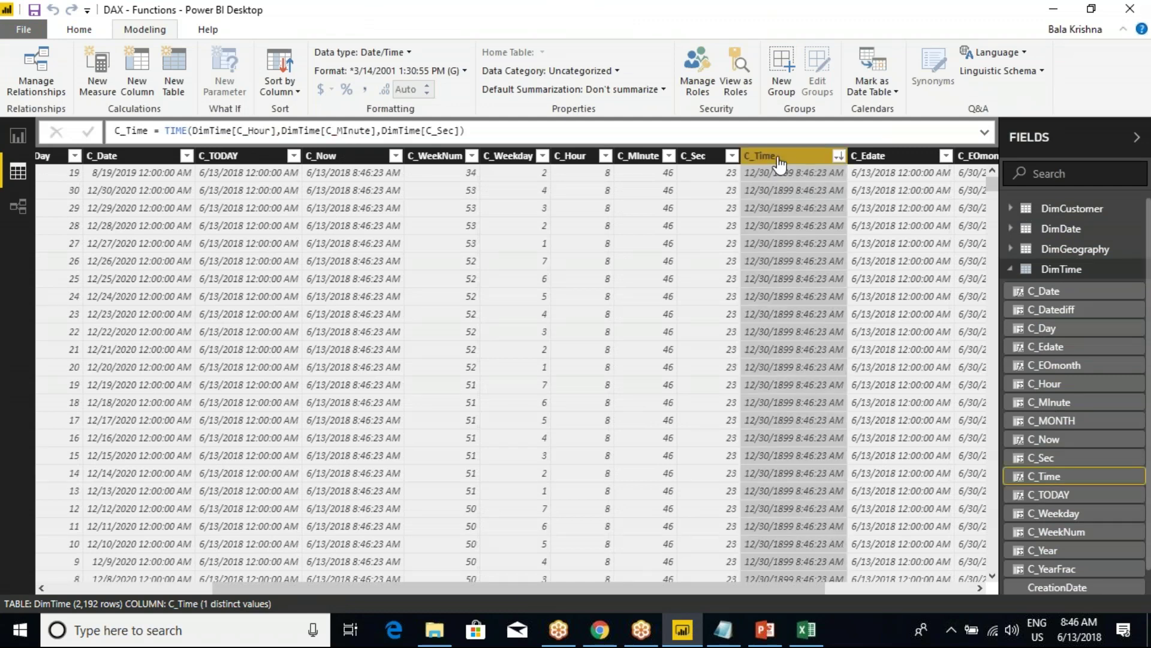
{"action": "left_click", "coordinate": [398, 52]}
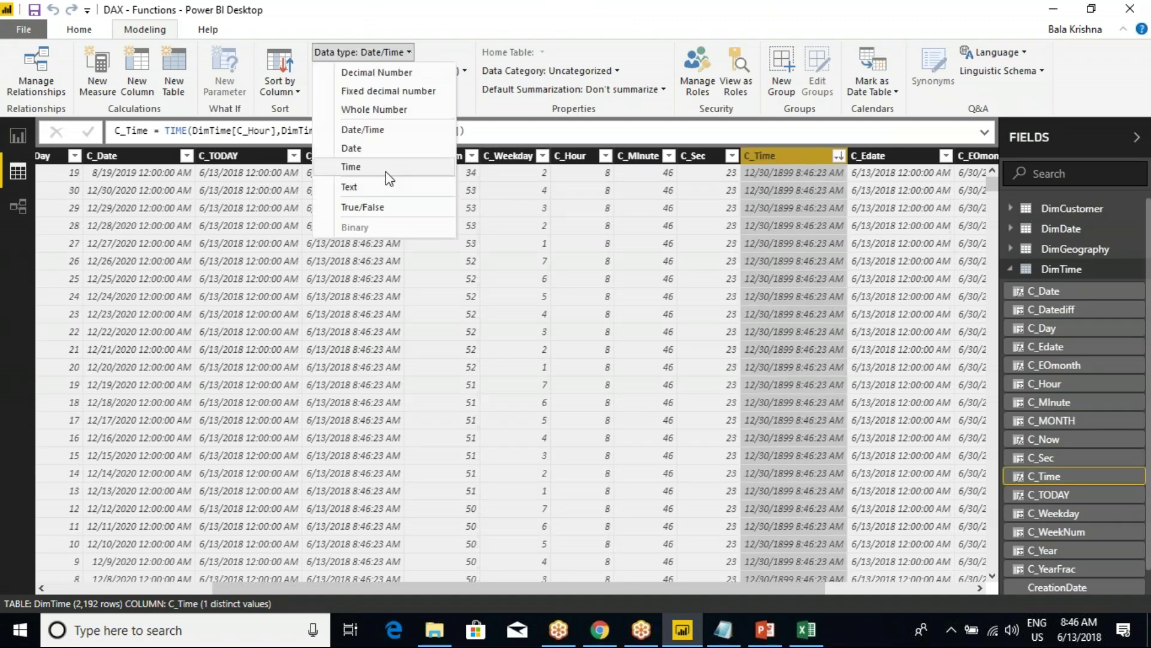
{"action": "left_click", "coordinate": [694, 333]}
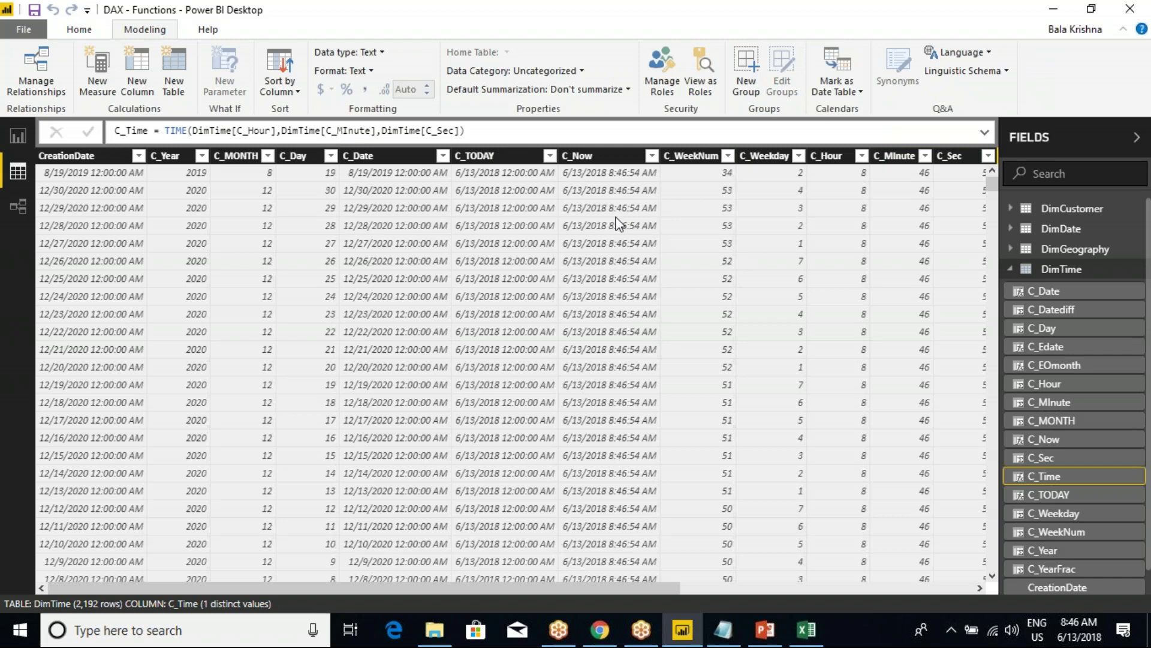
- Add a calculated column to DimTime with the formula C_TimeValue = TIMEVALUE(DimTime[C_Time])
{"action": "left_click_drag", "start_coordinate": [397, 582], "coordinate": [619, 588]}
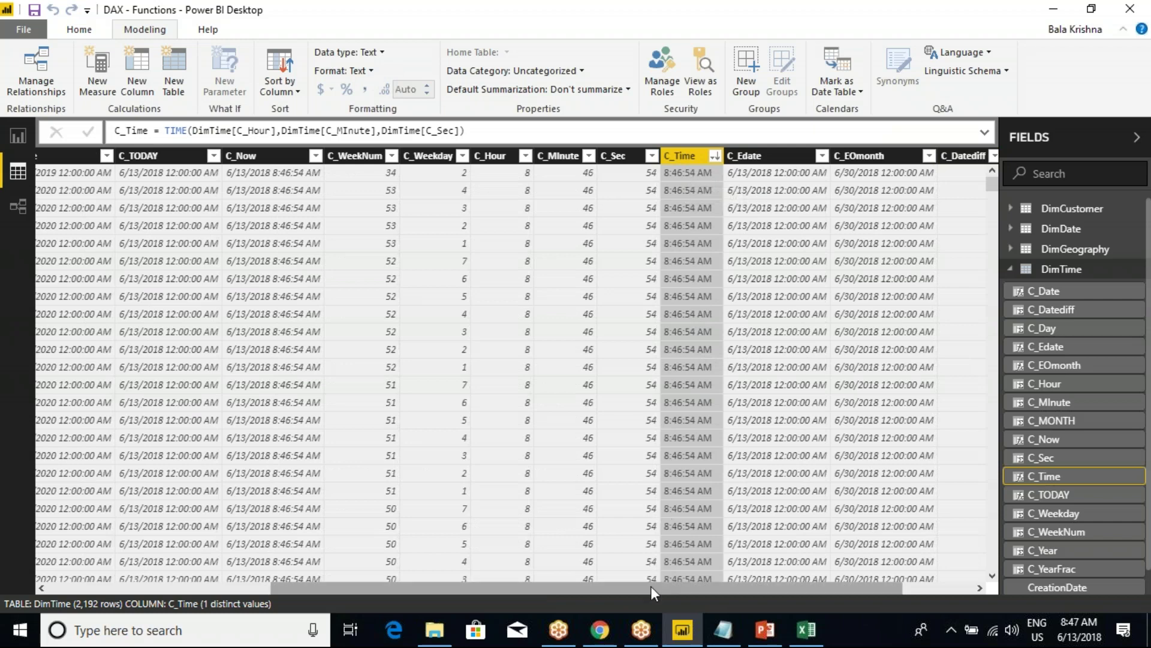
{"action": "left_click_drag", "start_coordinate": [650, 587], "coordinate": [812, 585]}
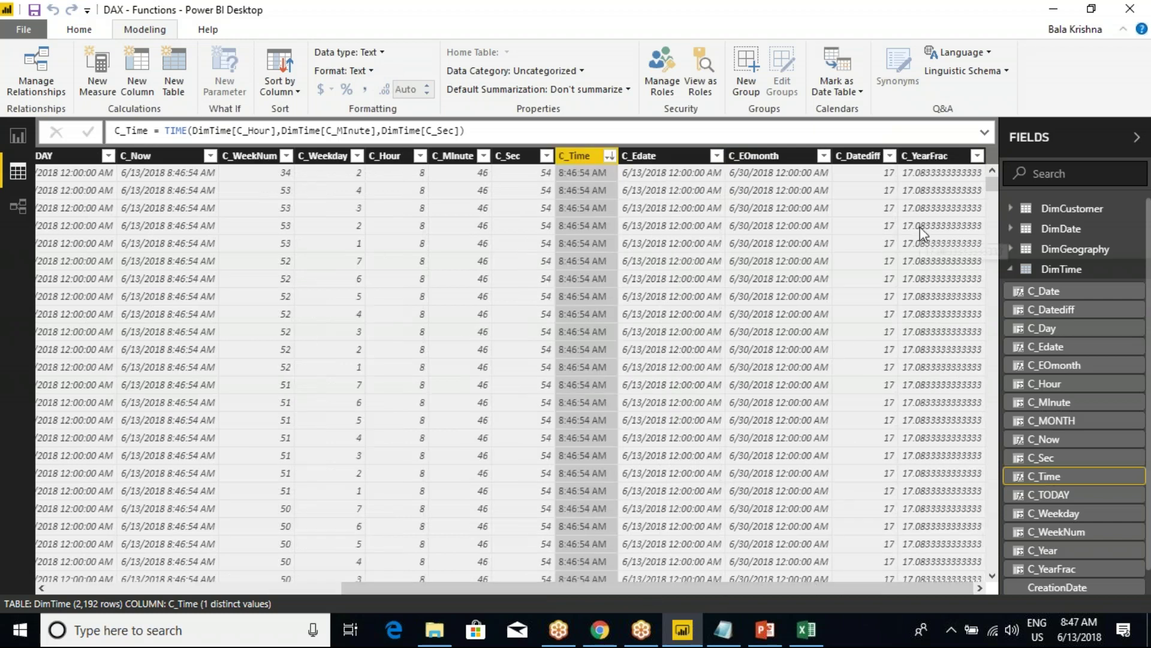
{"action": "right_click", "coordinate": [939, 157]}
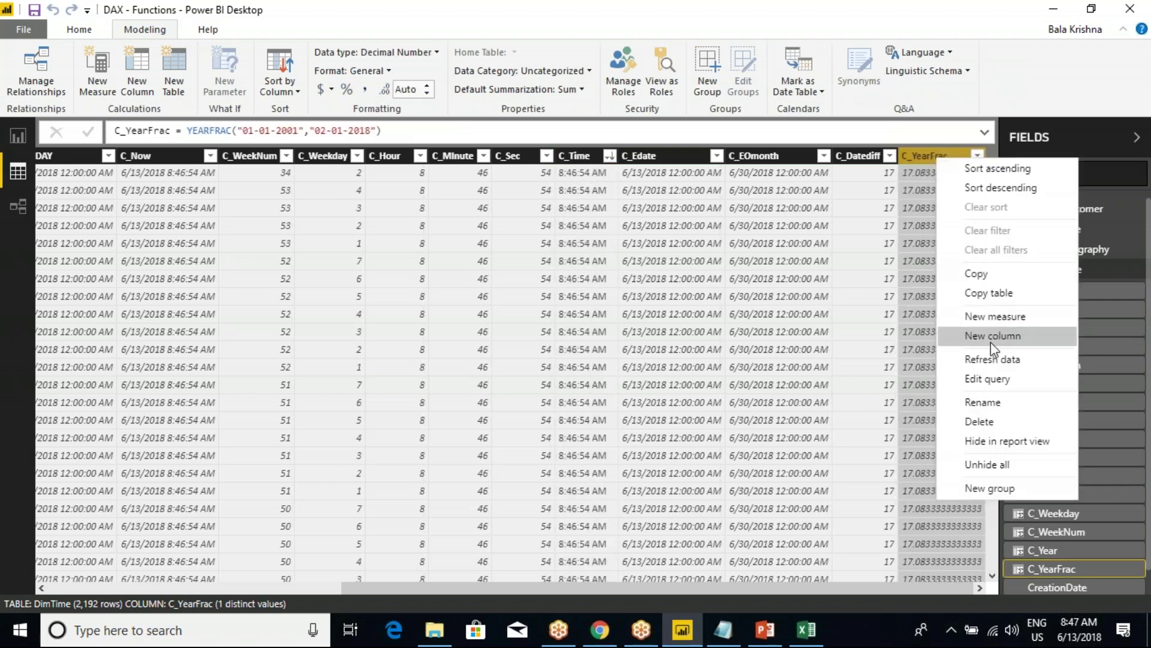
{"action": "left_click", "coordinate": [993, 337]}
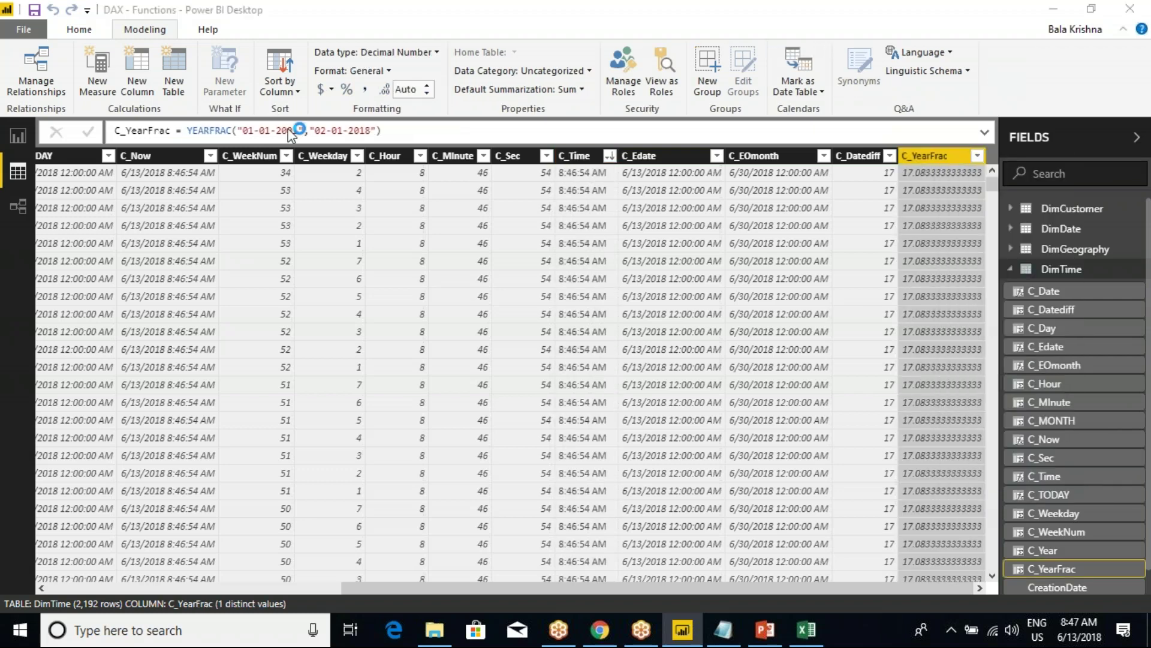
{"action": "left_click", "coordinate": [259, 130]}
{"action": "key", "text": "ctrl+a"}
{"action": "type", "text": "C"}
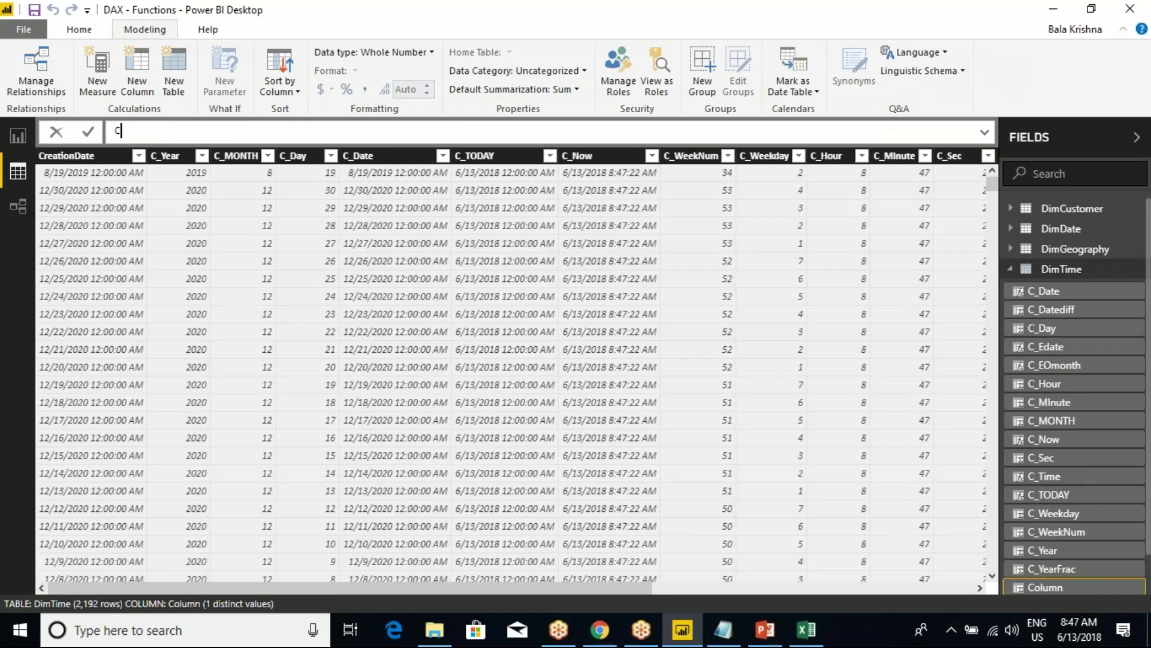
{"action": "type", "text": "_TimeValue = TIMEVALUE("}
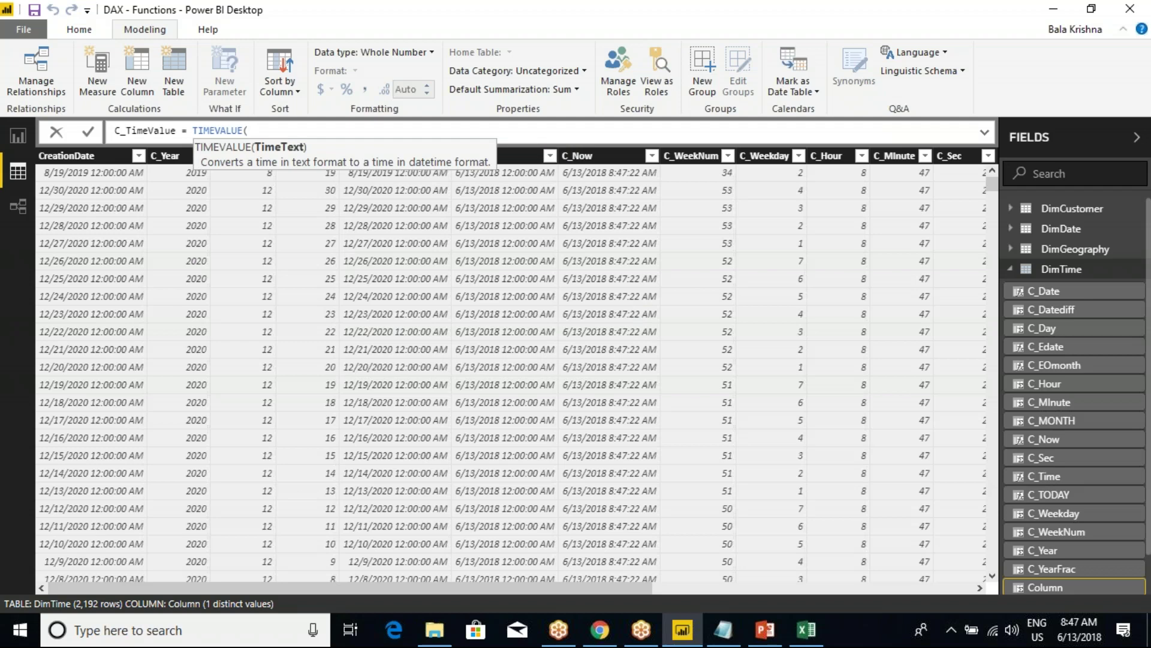
{"action": "type", "text": "c_"}
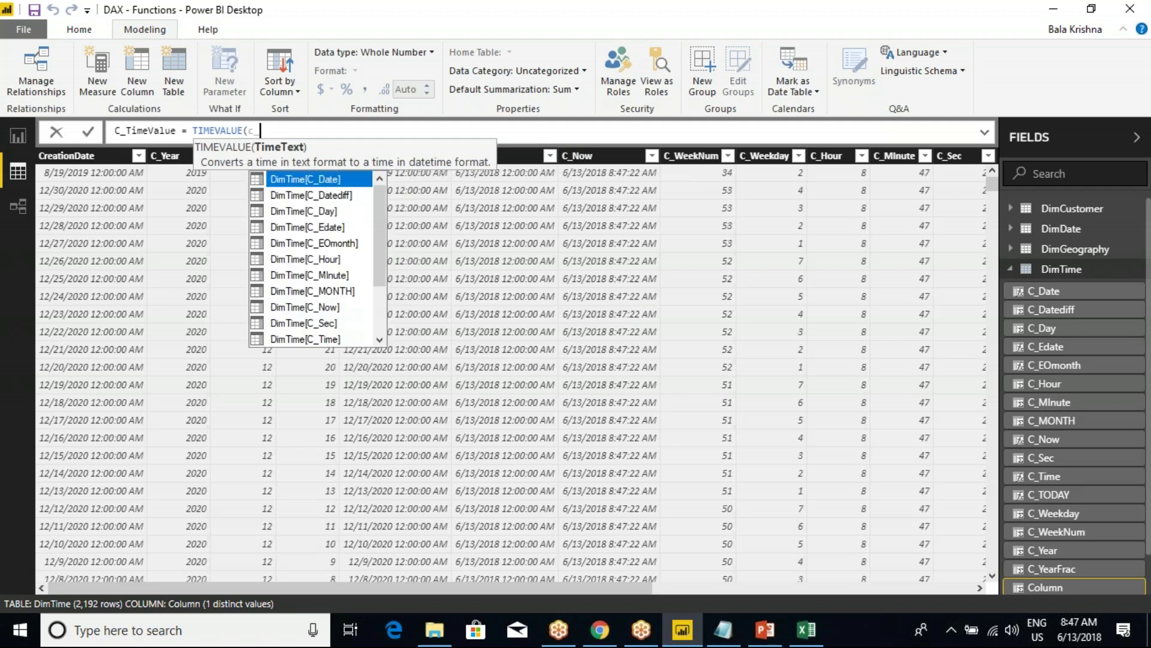
{"action": "type", "text": "time"}
{"action": "key", "text": "Tab"}
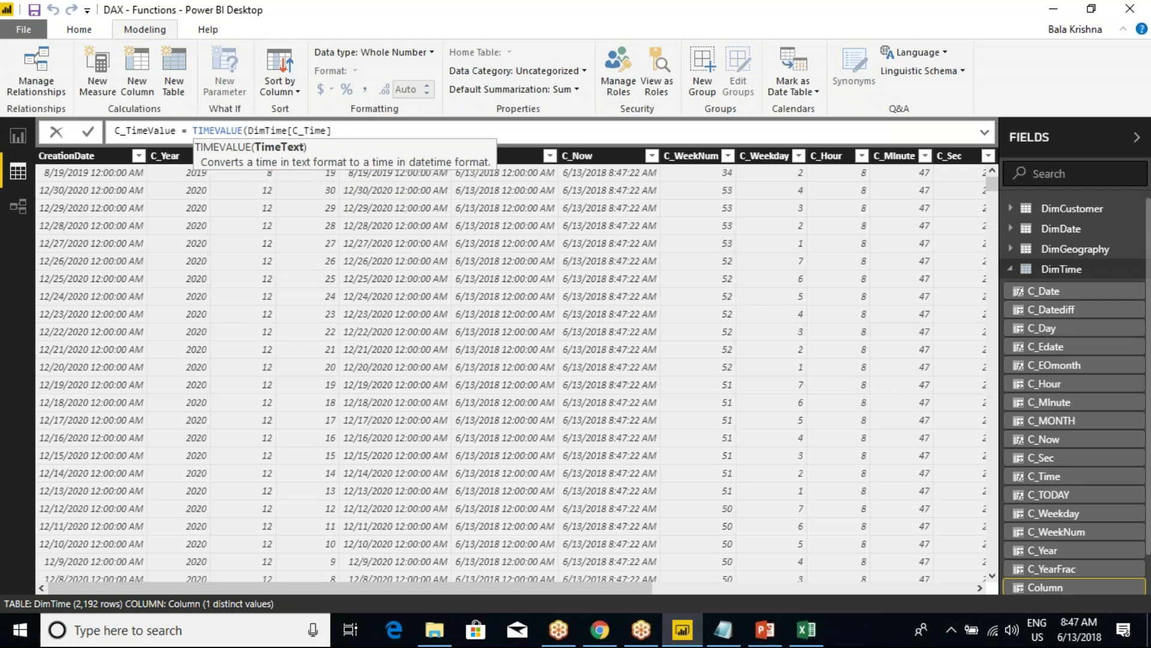
{"action": "type", "text": ")"}
{"action": "key", "text": "Return"}
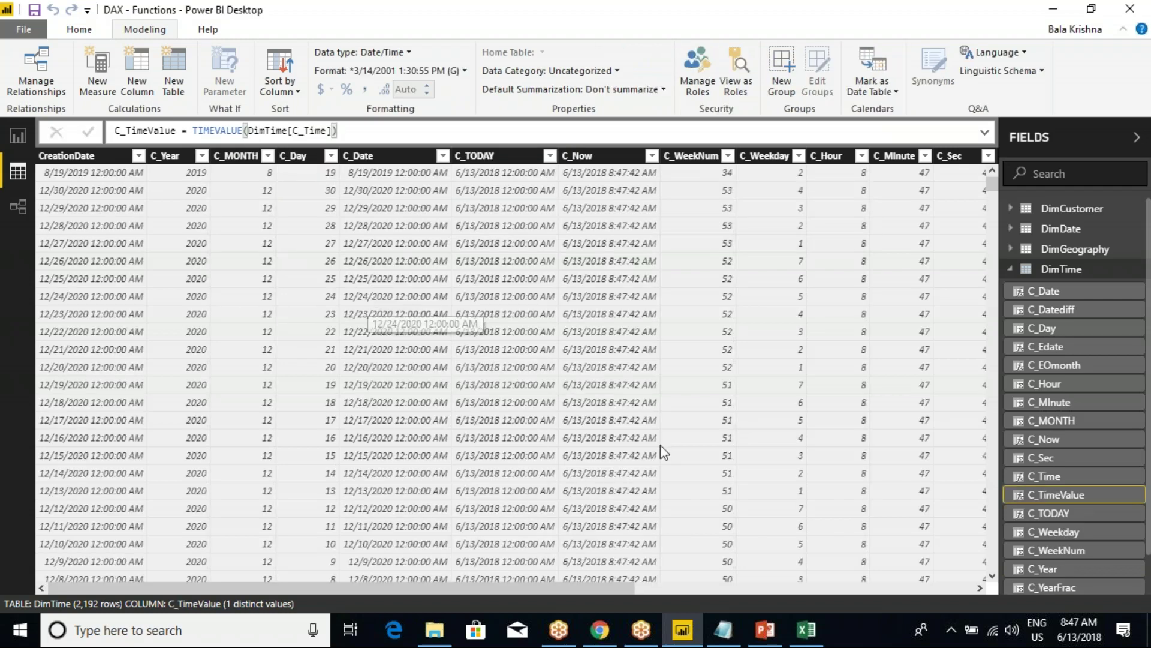
- Compare the values and data types of the C_TimeValue and C_Time columns
{"action": "left_click_drag", "start_coordinate": [596, 588], "coordinate": [942, 589]}
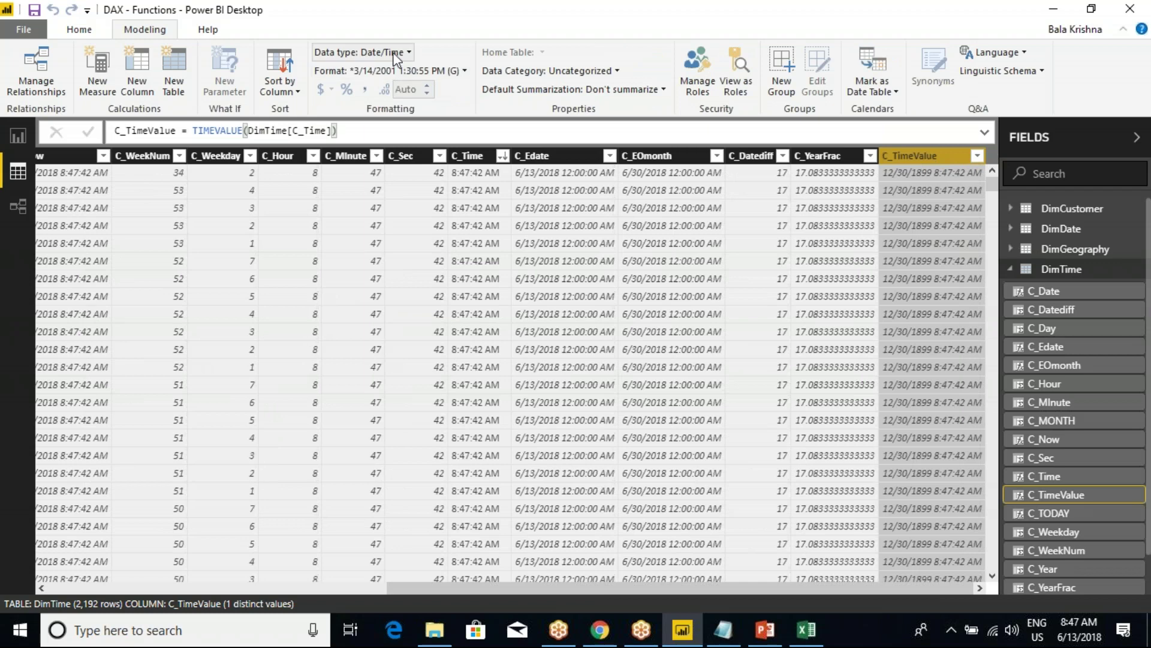
{"action": "left_click", "coordinate": [472, 159]}
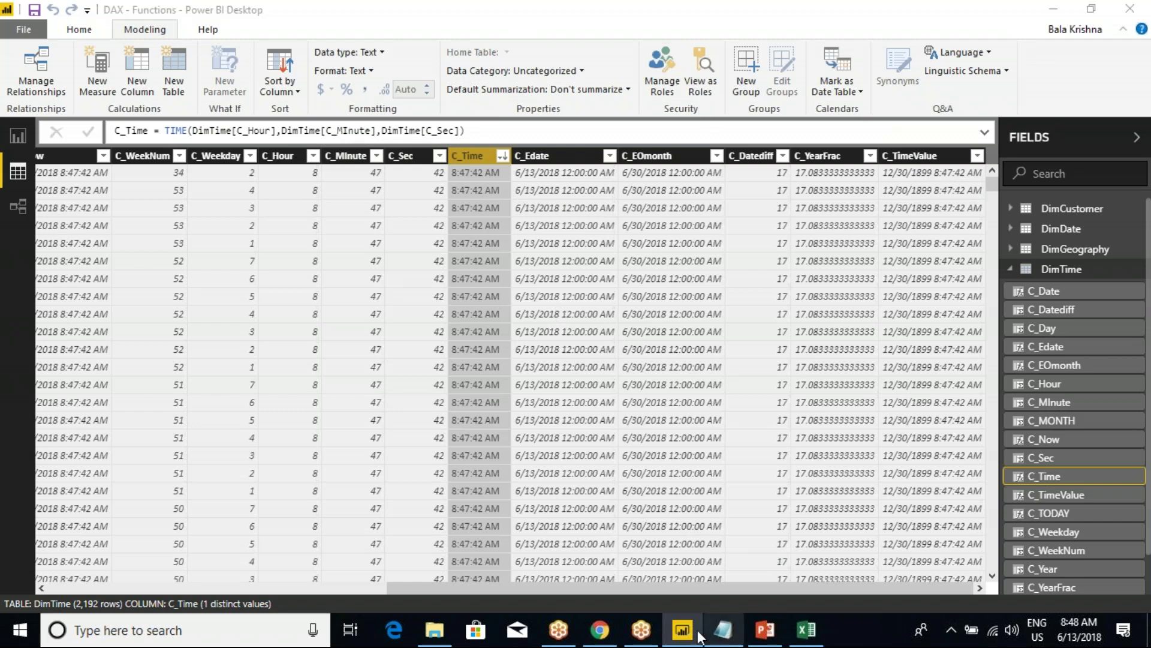
- Switch to the PowerPoint presentation and go from the Date and Time Functions slide to the Types of Functions slide
{"action": "left_click", "coordinate": [600, 630]}
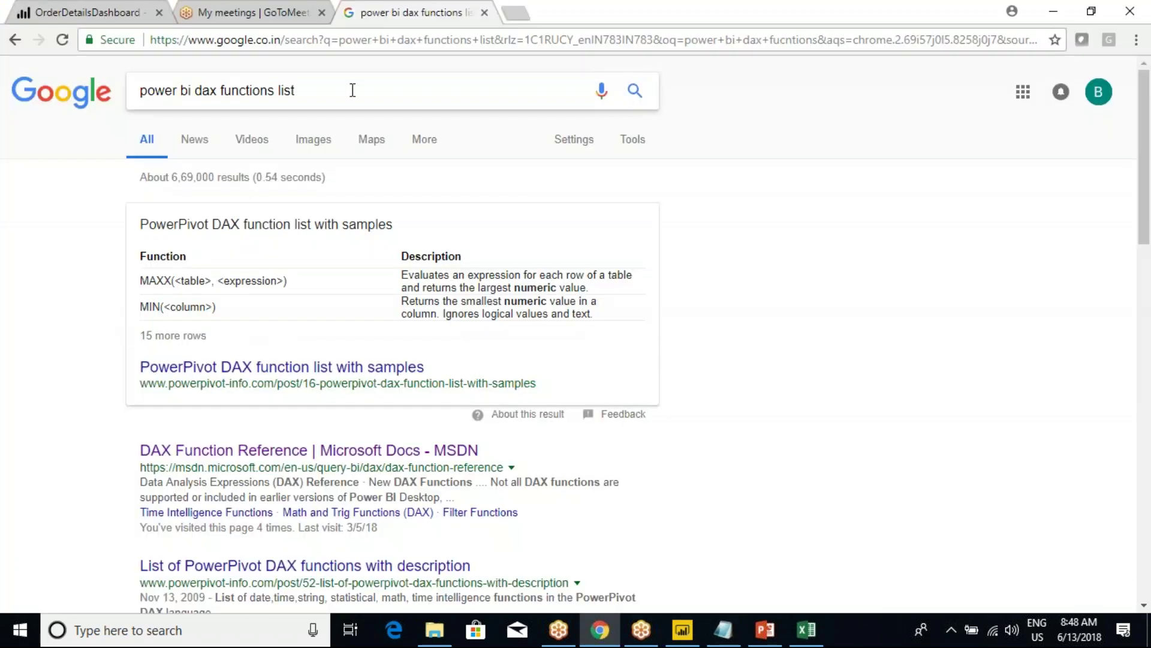
{"action": "left_click", "coordinate": [766, 630]}
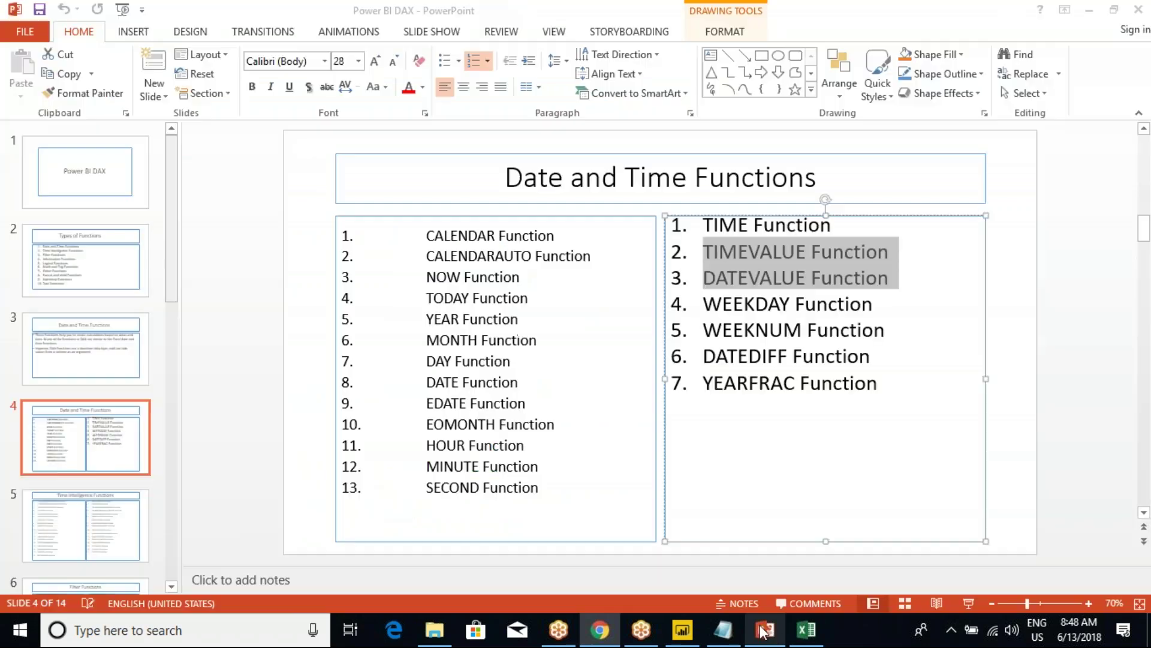
{"action": "left_click", "coordinate": [884, 373]}
{"action": "left_click", "coordinate": [1032, 339]}
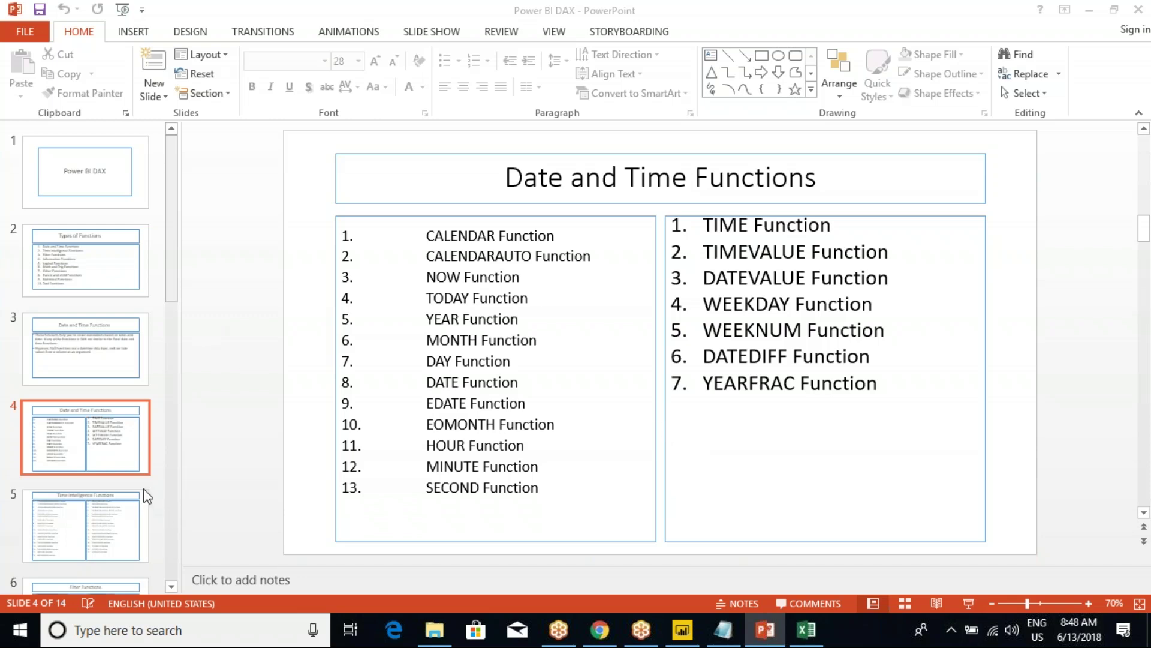
{"action": "left_click", "coordinate": [109, 254]}
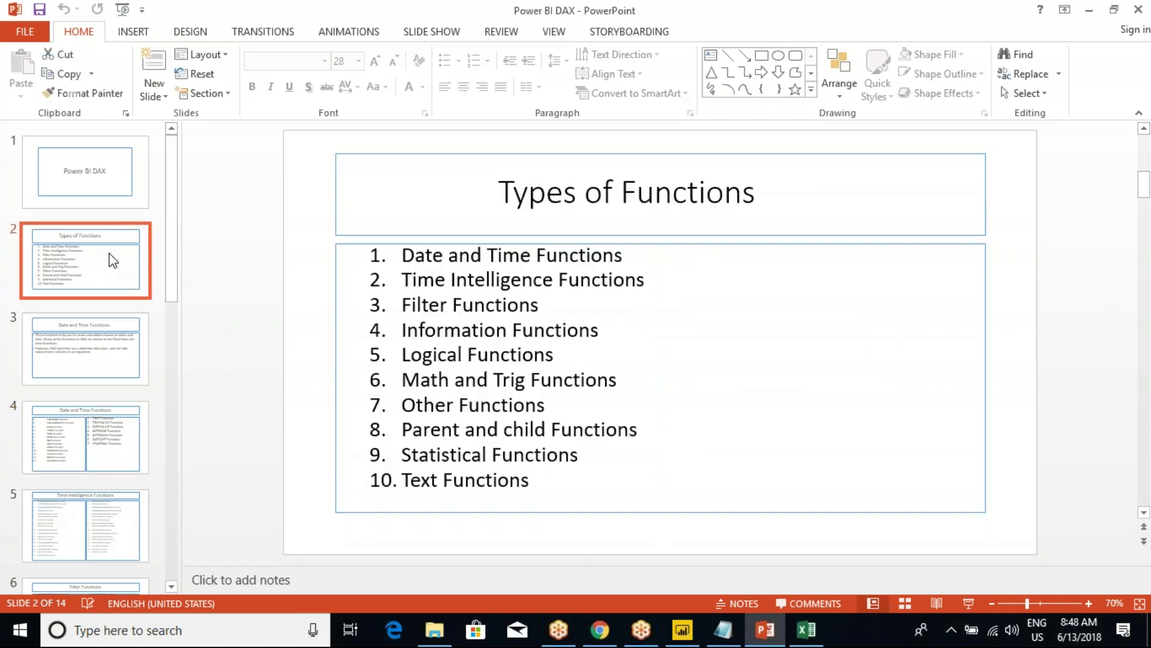
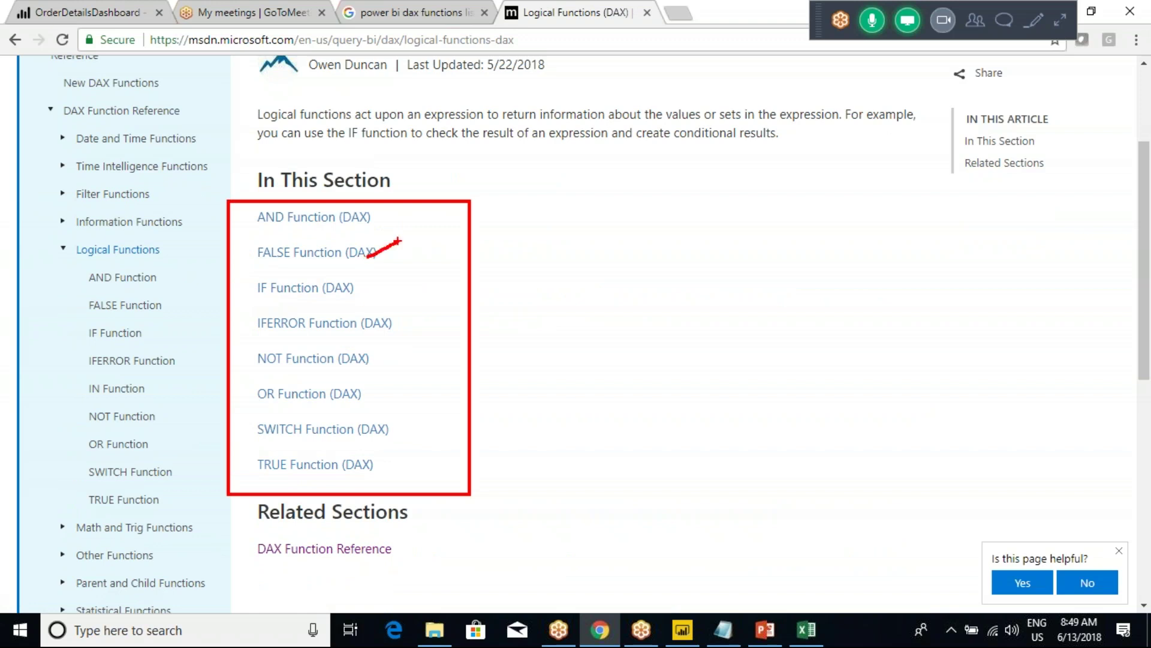
- Mark the TRUE, SWITCH, IF, IFERROR, NOT and OR functions with pen strokes on the DAX Logical Functions reference page
{"action": "left_click_drag", "start_coordinate": [345, 467], "coordinate": [411, 449]}
{"action": "left_click_drag", "start_coordinate": [321, 430], "coordinate": [382, 410]}
{"action": "left_click_drag", "start_coordinate": [275, 291], "coordinate": [329, 276]}
{"action": "left_click_drag", "start_coordinate": [294, 333], "coordinate": [355, 307]}
{"action": "left_click_drag", "start_coordinate": [298, 358], "coordinate": [329, 341]}
{"action": "left_click_drag", "start_coordinate": [273, 398], "coordinate": [329, 378]}
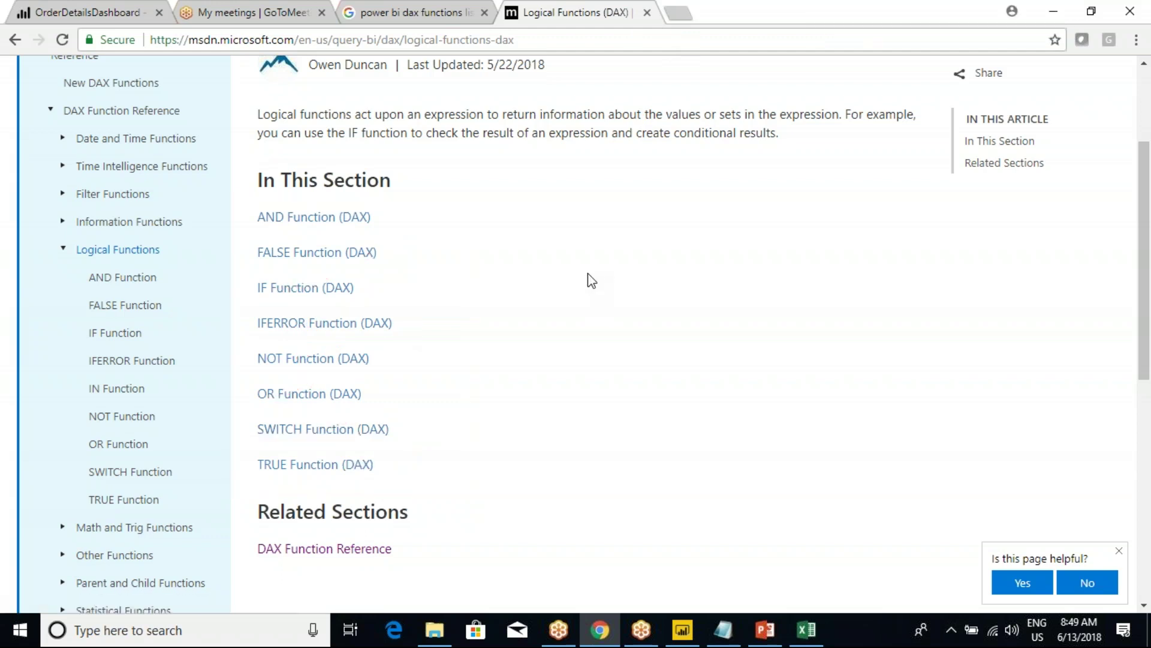
- Switch back to Power BI Desktop, collapse DimTime and examine the data and fields of the DimGeography table
{"action": "mouse_move", "coordinate": [683, 630]}
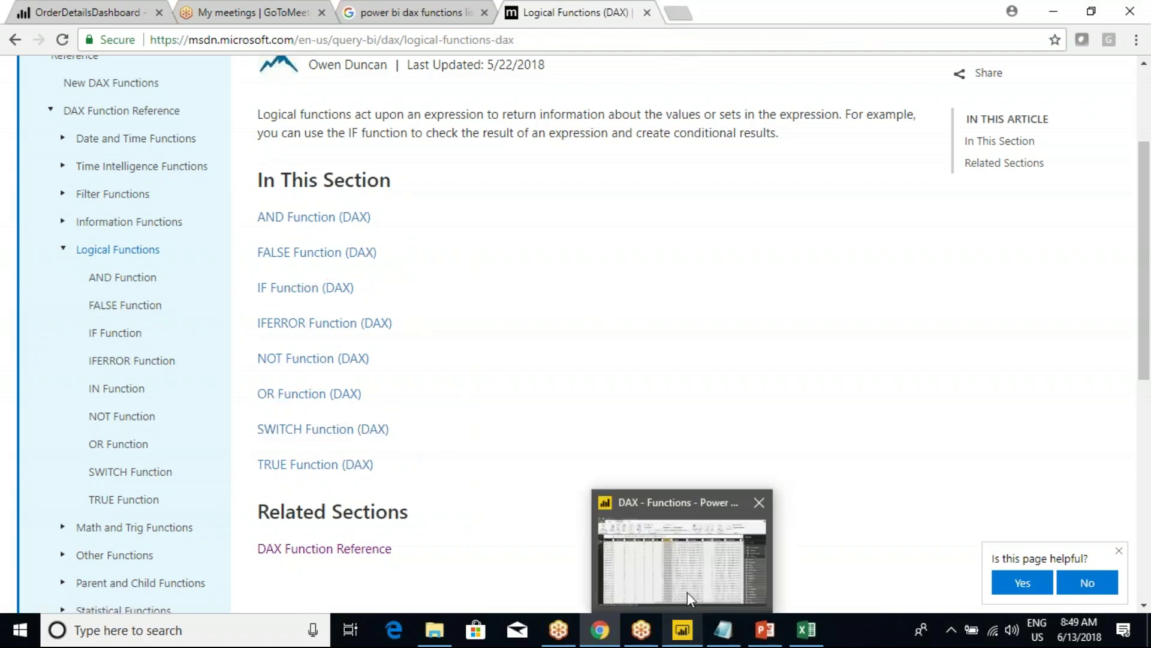
{"action": "left_click", "coordinate": [687, 592]}
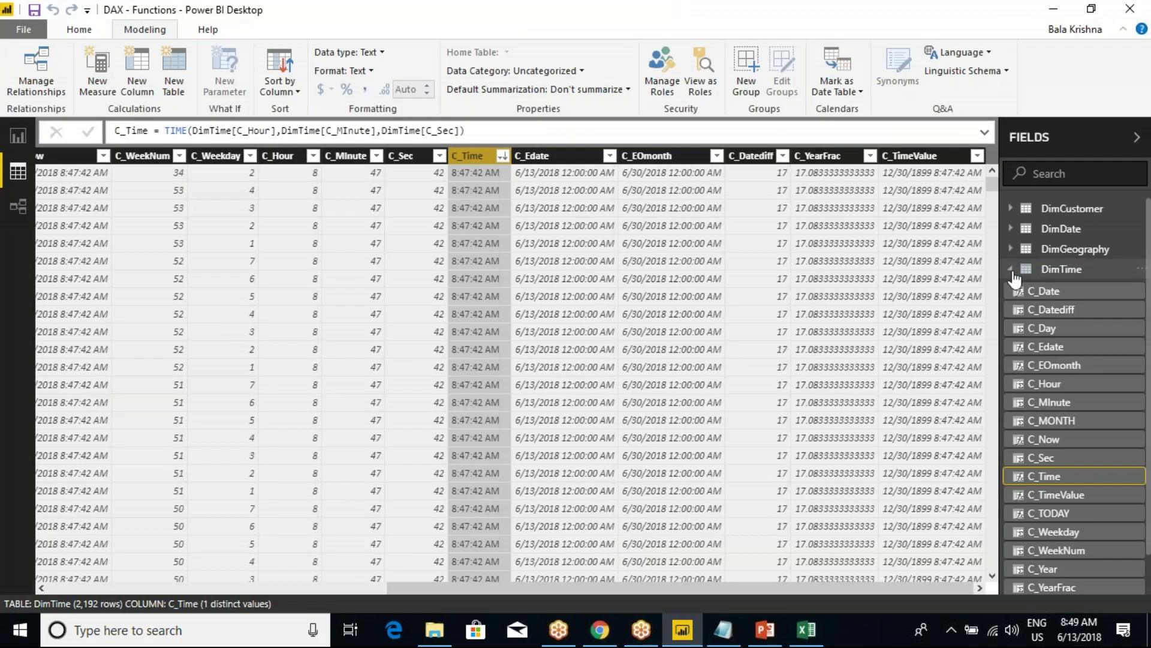
{"action": "left_click", "coordinate": [1013, 271]}
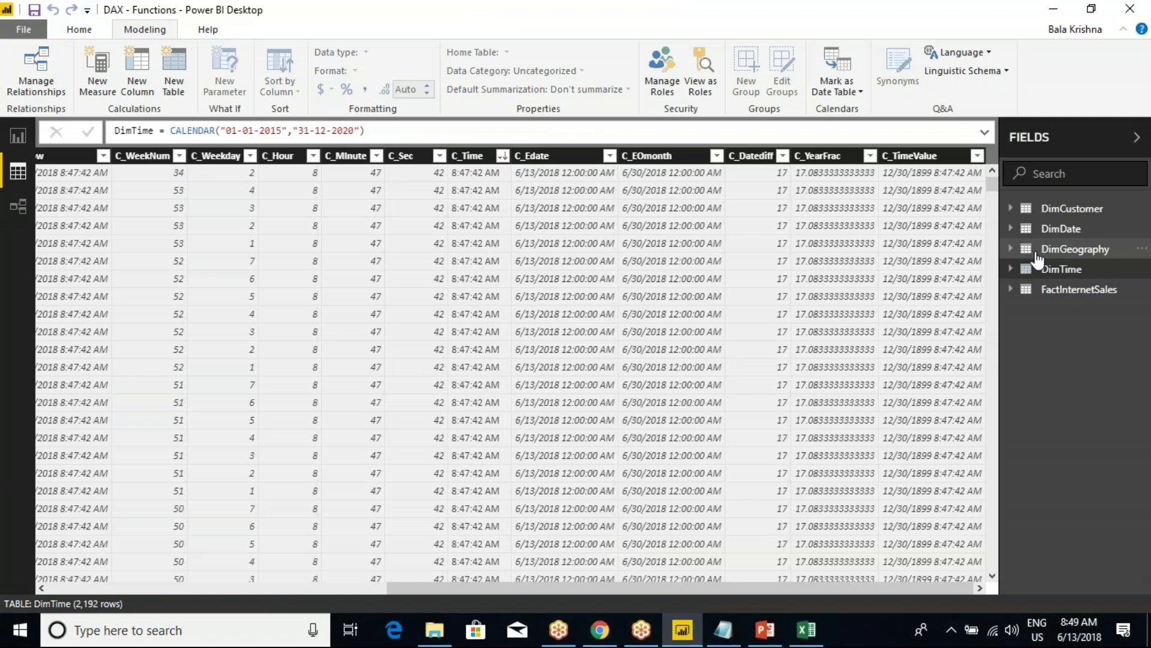
{"action": "left_click", "coordinate": [1041, 251]}
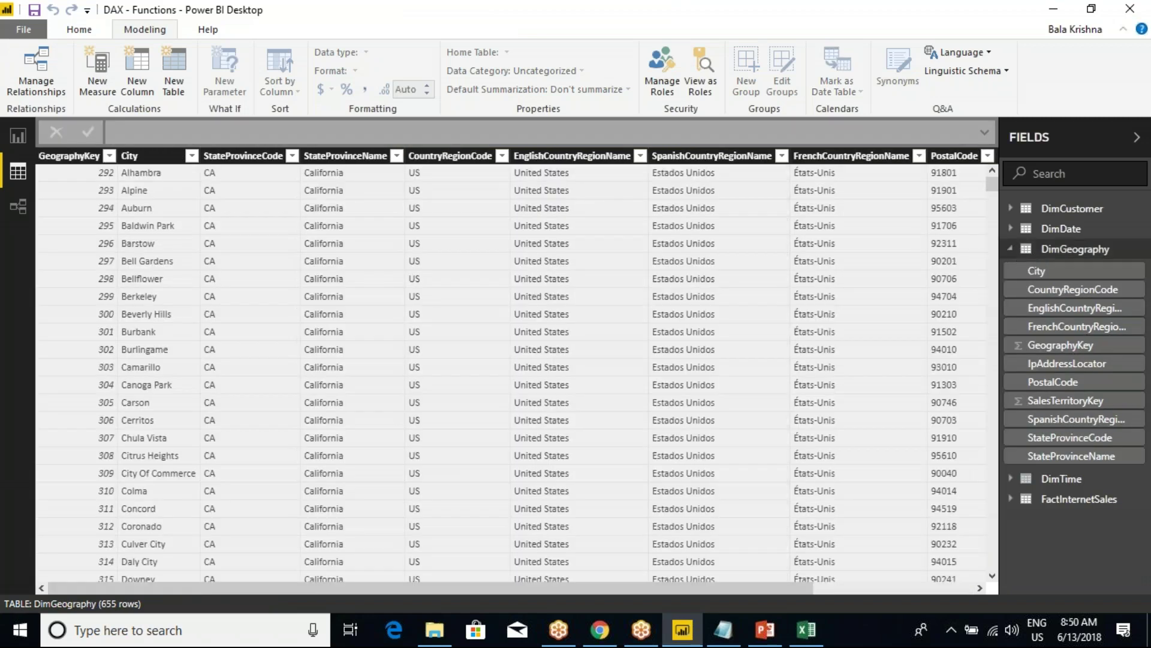
{"action": "left_click", "coordinate": [1012, 251]}
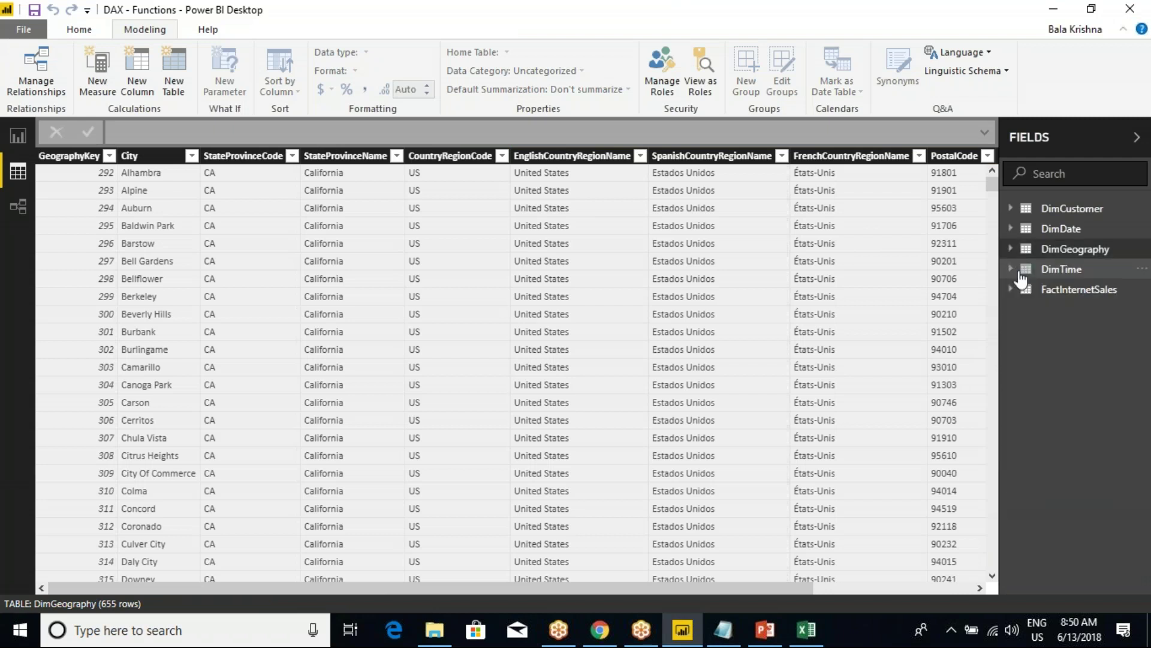
- Rename the DimTime table as Date&Time and look over its data and fields
{"action": "left_click", "coordinate": [1142, 271]}
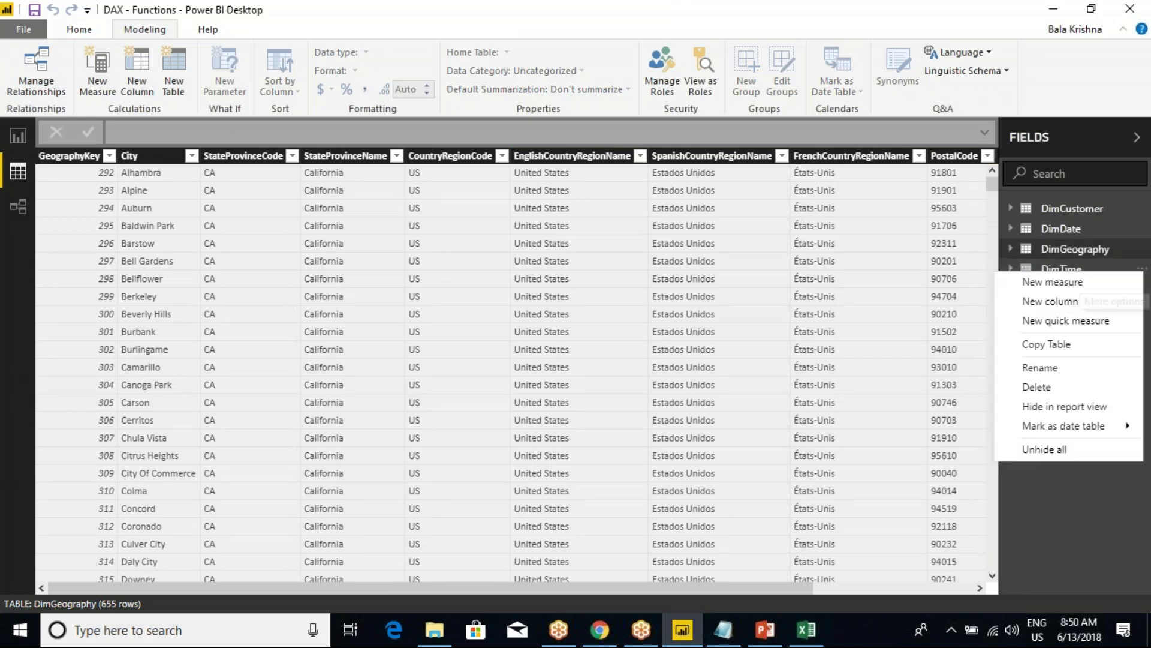
{"action": "left_click", "coordinate": [1049, 369]}
{"action": "type", "text": "Date%Time"}
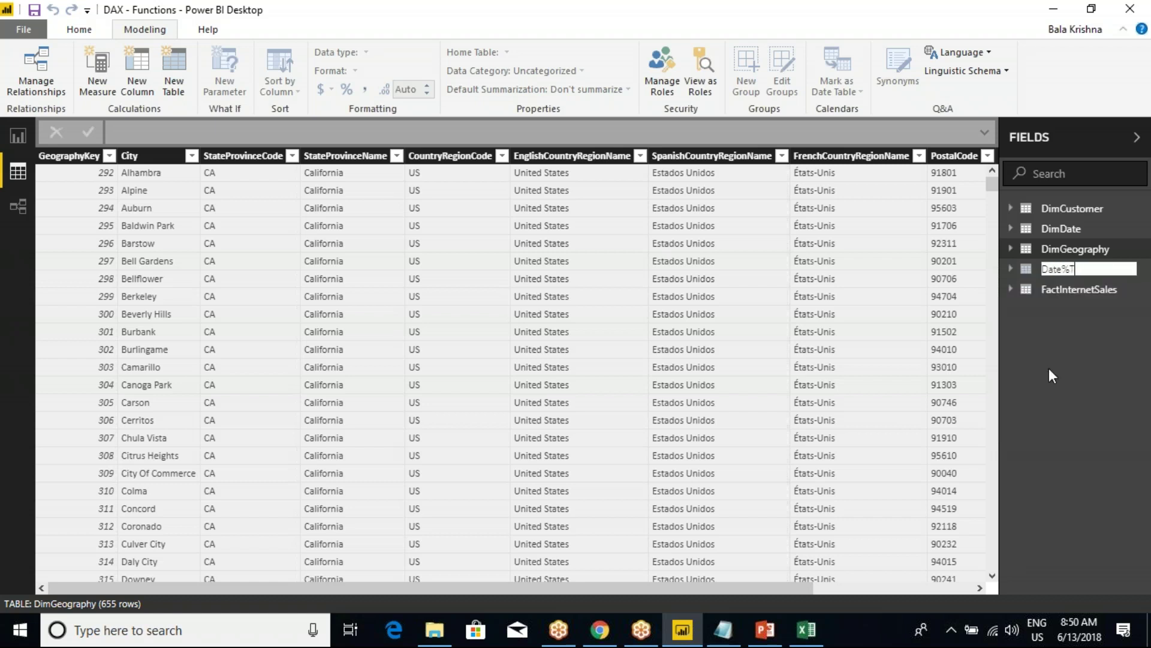
{"action": "key", "text": "BackSpace"}
{"action": "key", "text": "BackSpace"}
{"action": "key", "text": "BackSpace"}
{"action": "key", "text": "BackSpace"}
{"action": "key", "text": "BackSpace"}
{"action": "type", "text": "&Time"}
{"action": "key", "text": "Escape"}
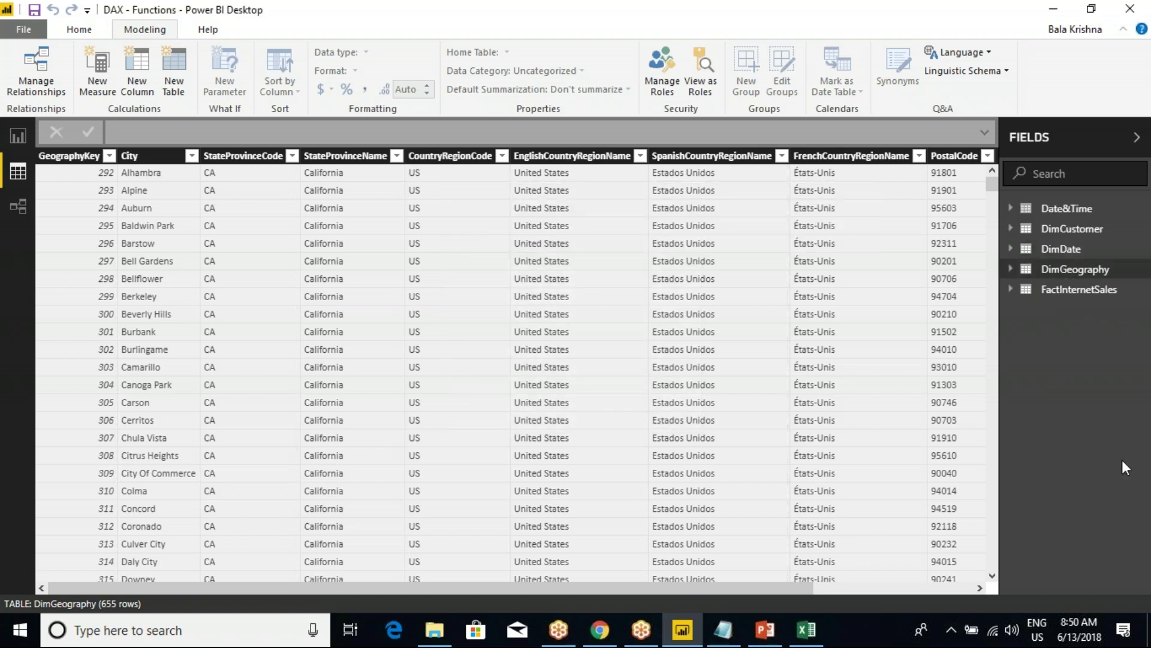
{"action": "left_click", "coordinate": [1059, 213]}
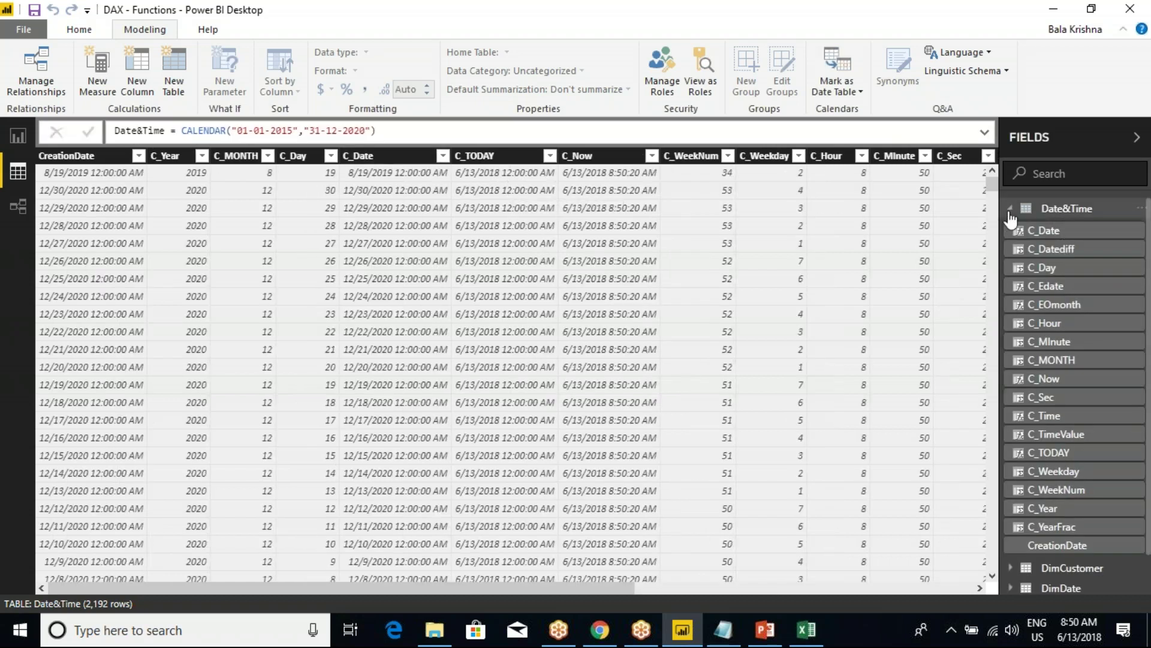
{"action": "left_click", "coordinate": [1019, 210]}
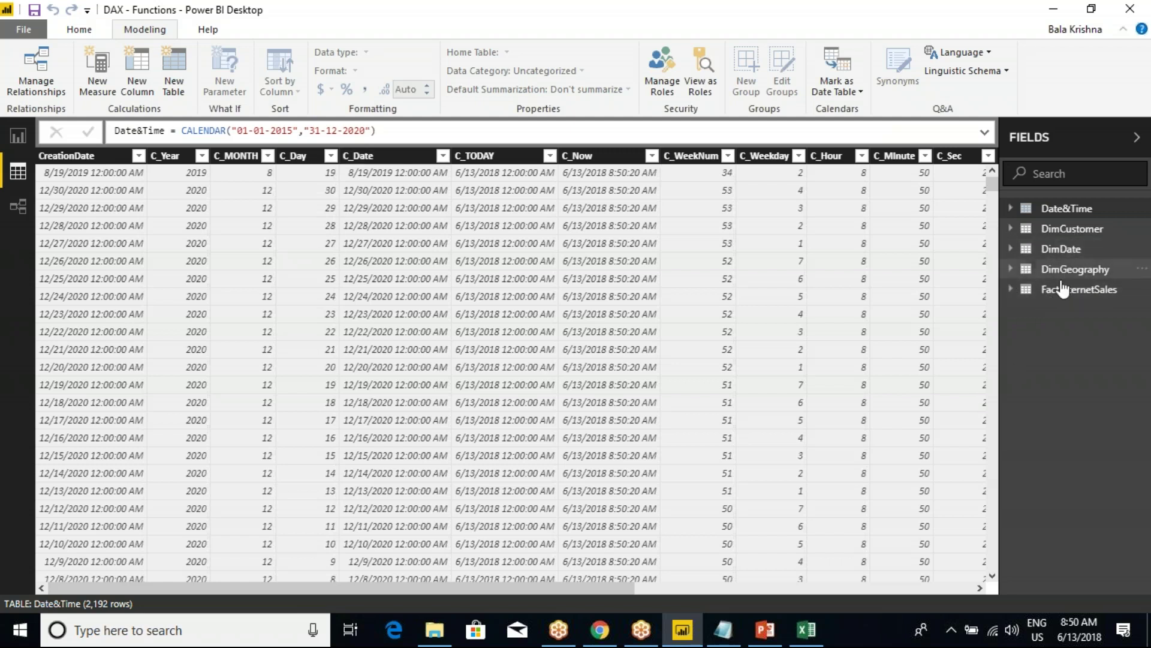
- Open the Power Query Editor to edit the report's queries
{"action": "left_click", "coordinate": [83, 33]}
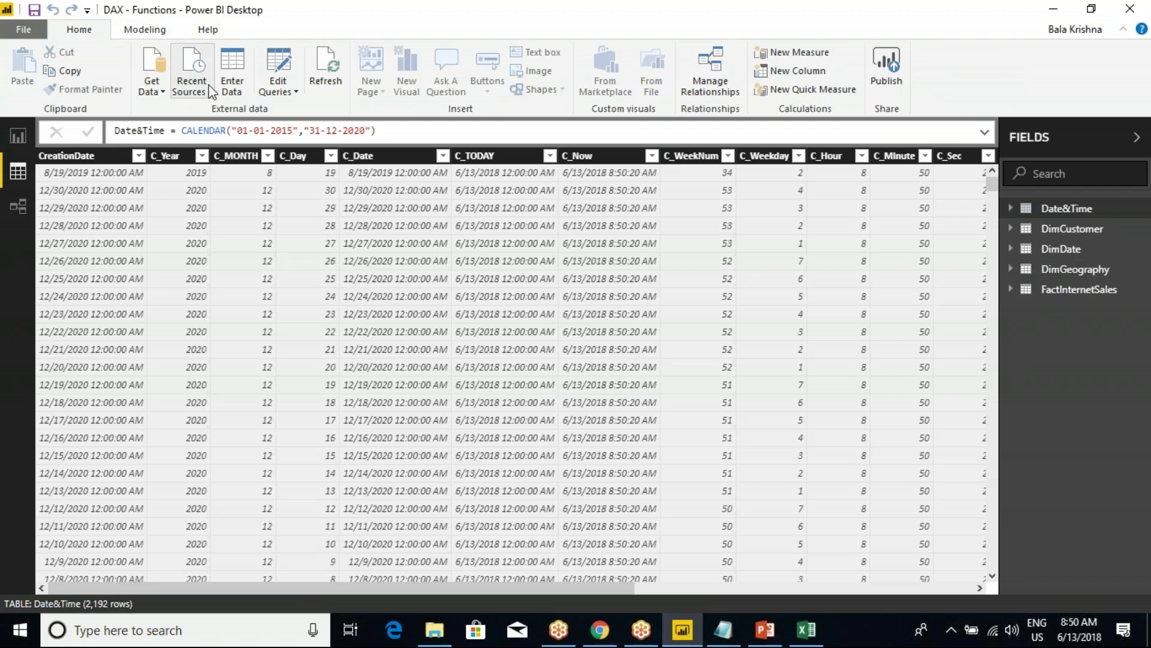
{"action": "left_click", "coordinate": [280, 90]}
{"action": "left_click", "coordinate": [312, 109]}
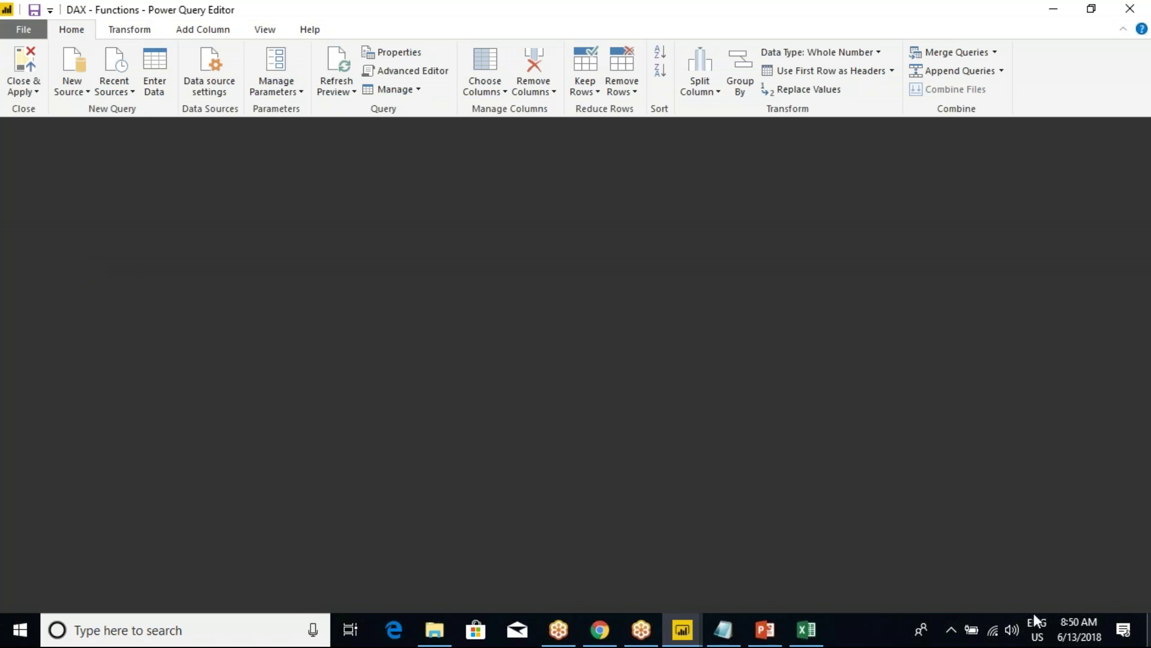
- Switch to Excel and close the Book1 workbook
{"action": "left_click", "coordinate": [806, 629]}
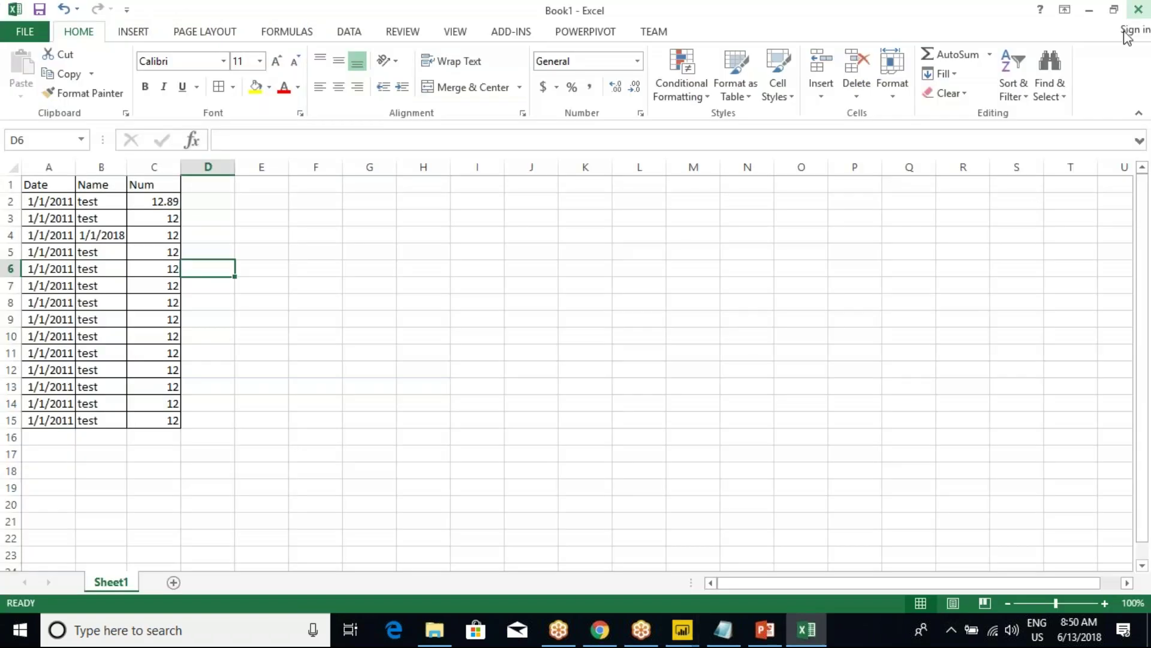
{"action": "left_click", "coordinate": [1138, 10]}
{"action": "left_click", "coordinate": [580, 349]}
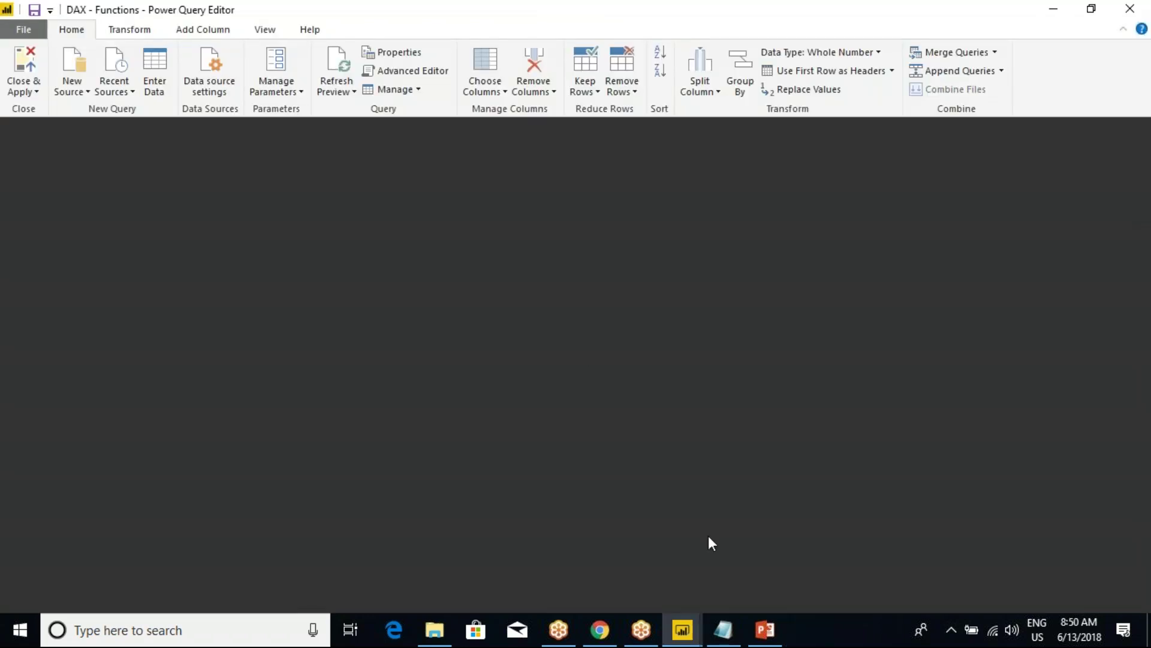
- Switch to the Class Notes file in Notepad and add the line "****** Completed ******" below DATEDIFF AND YEARFRAC
{"action": "mouse_move", "coordinate": [730, 629]}
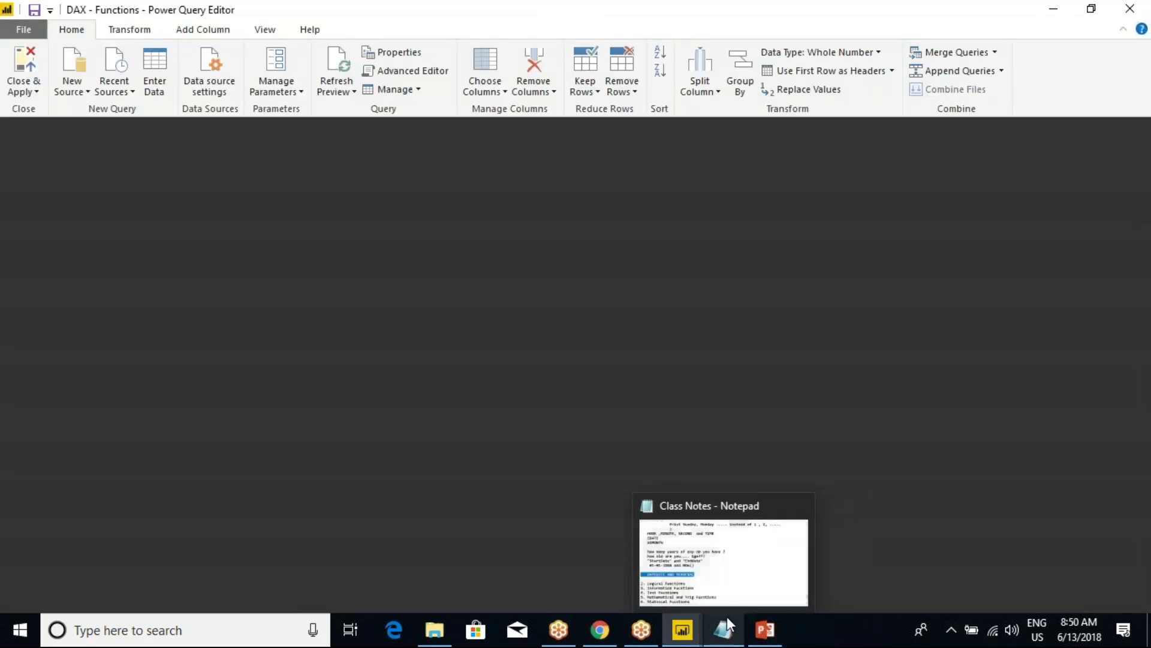
{"action": "left_click", "coordinate": [723, 569]}
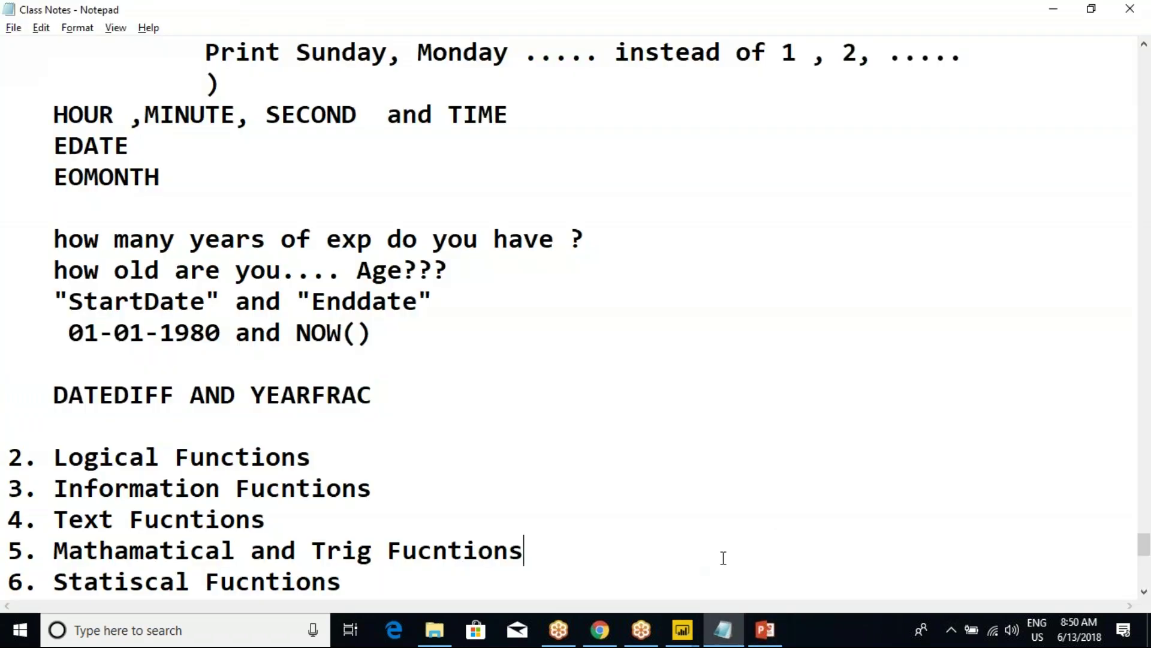
{"action": "left_click", "coordinate": [259, 417]}
{"action": "key", "text": "Return"}
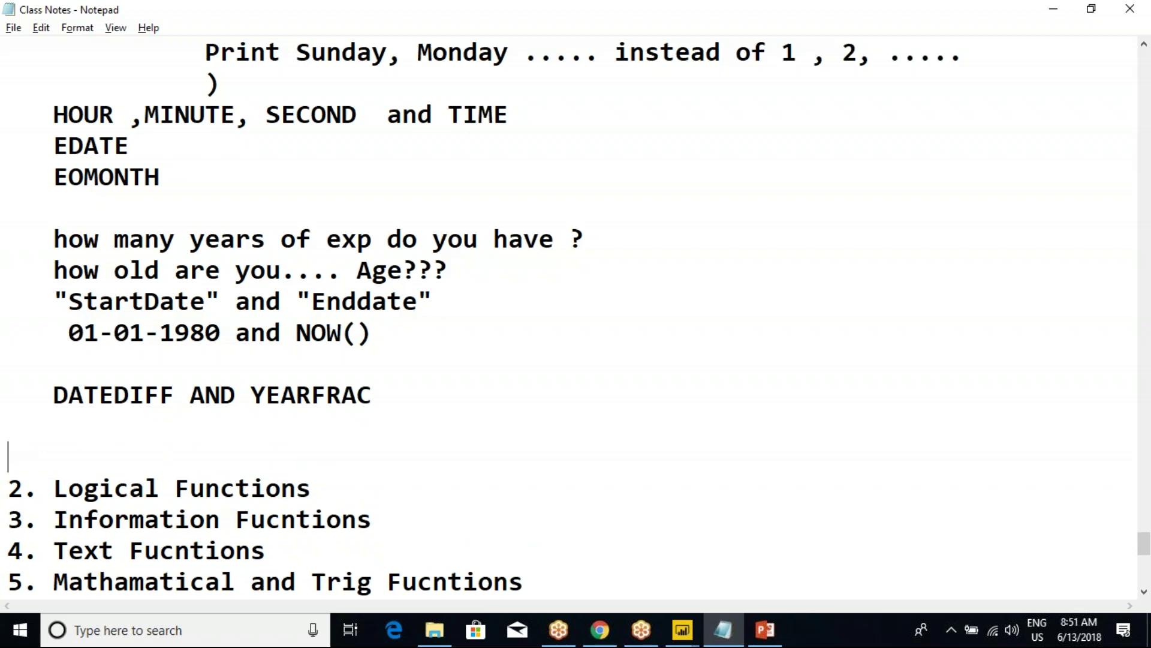
{"action": "key", "text": "Return"}
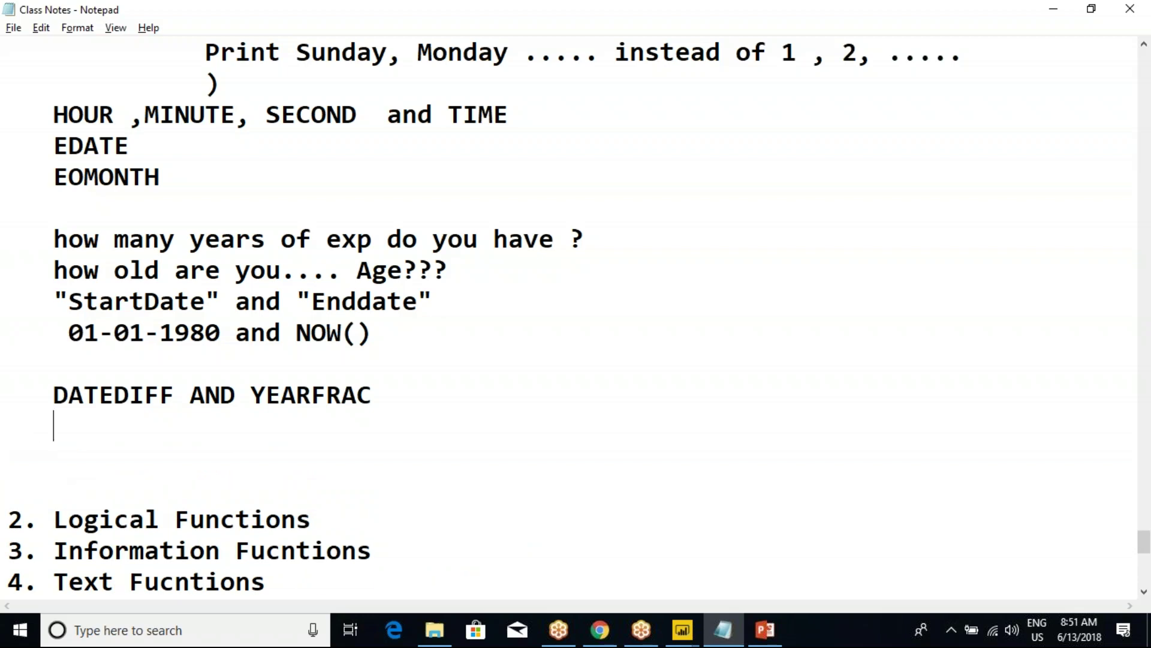
{"action": "key", "text": "Return"}
{"action": "type", "text": "-"}
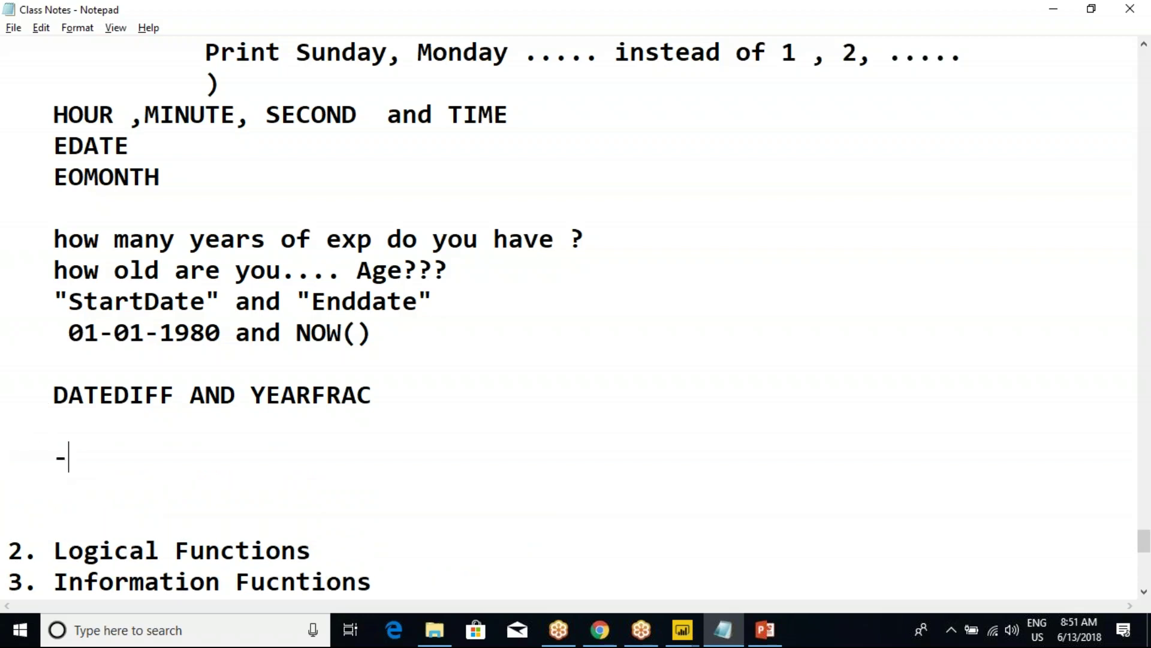
{"action": "key", "text": "BackSpace"}
{"action": "type", "text": "****** Complet"}
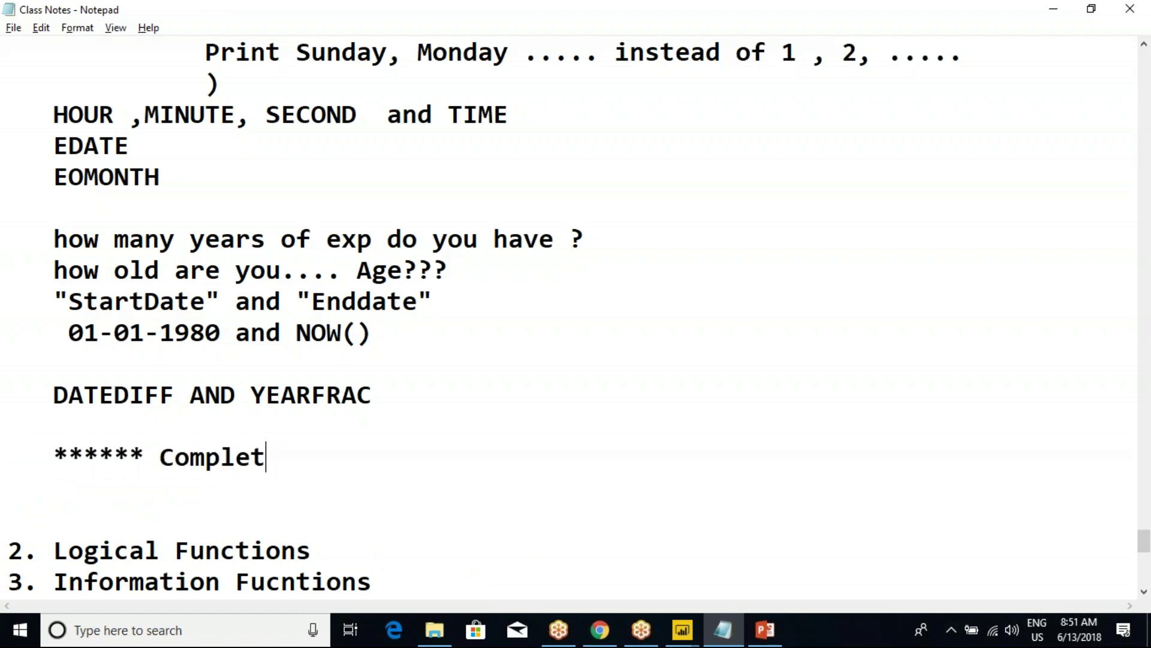
{"action": "type", "text": "ed ******"}
- Add the line "In Progress........." and a blank line below the Logical Functions heading
{"action": "scroll", "coordinate": [296, 301], "scroll_direction": "down", "scroll_amount": 3}
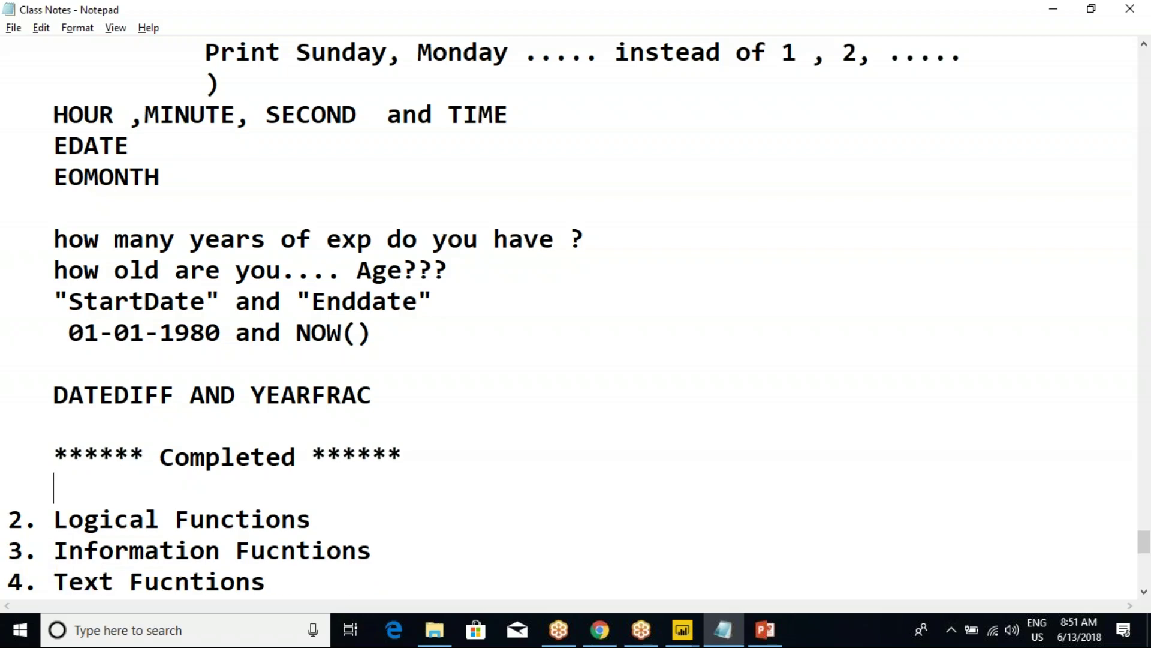
{"action": "left_click", "coordinate": [332, 246]}
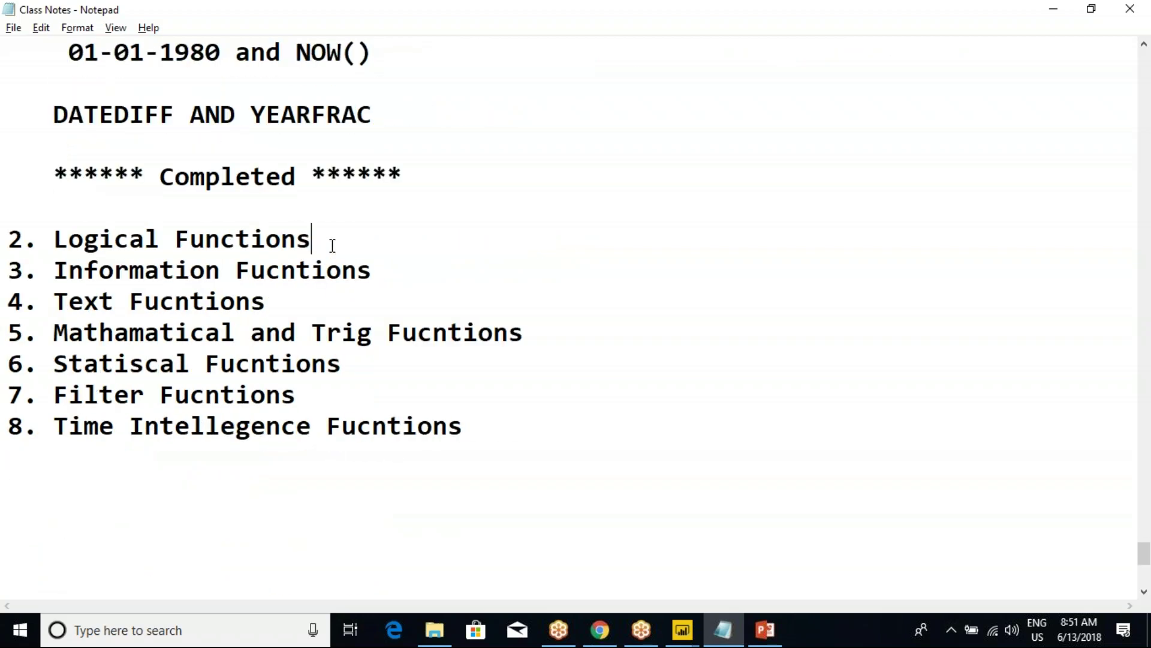
{"action": "key", "text": "Return"}
{"action": "type", "text": "In "}
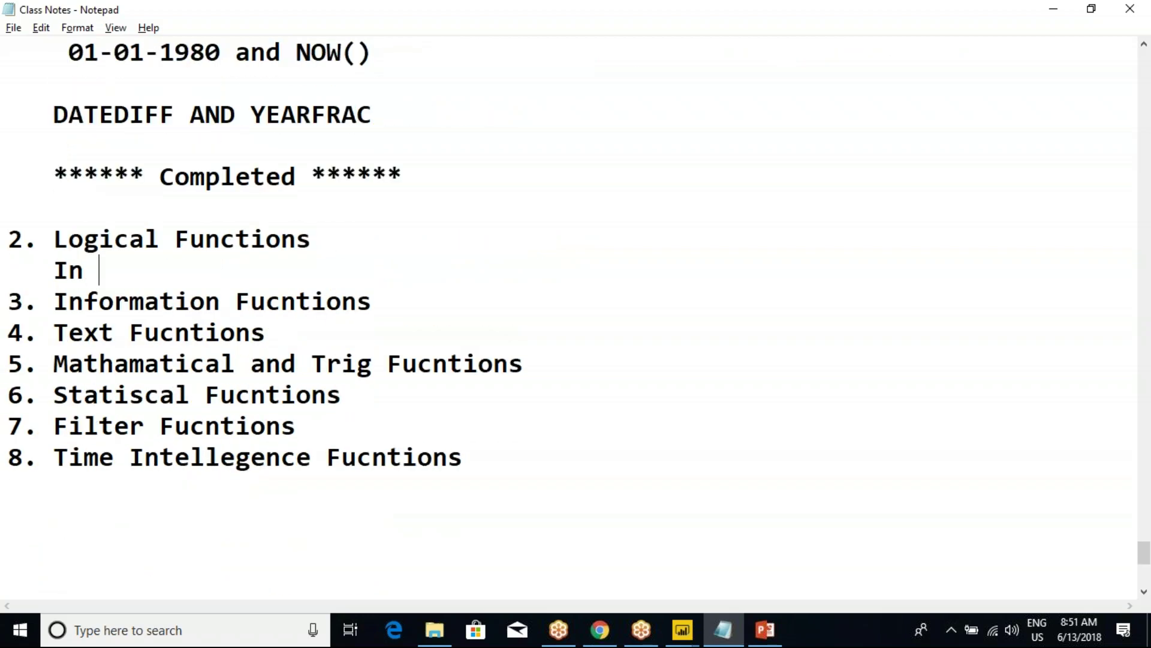
{"action": "type", "text": "Progress........."}
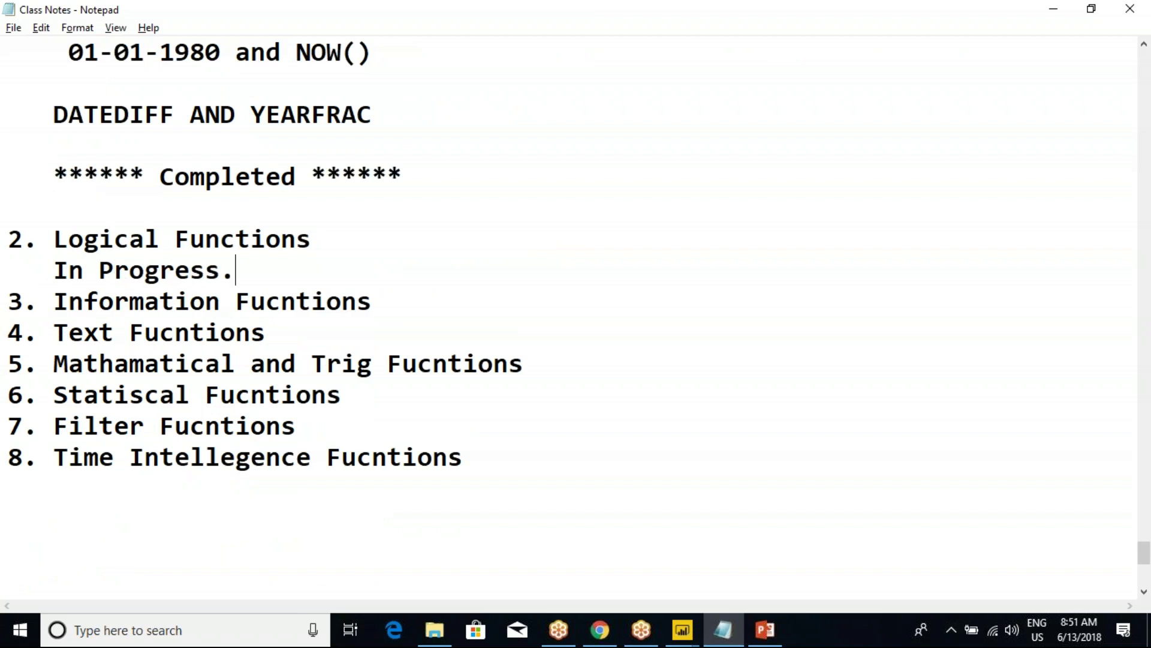
{"action": "key", "text": "Return"}
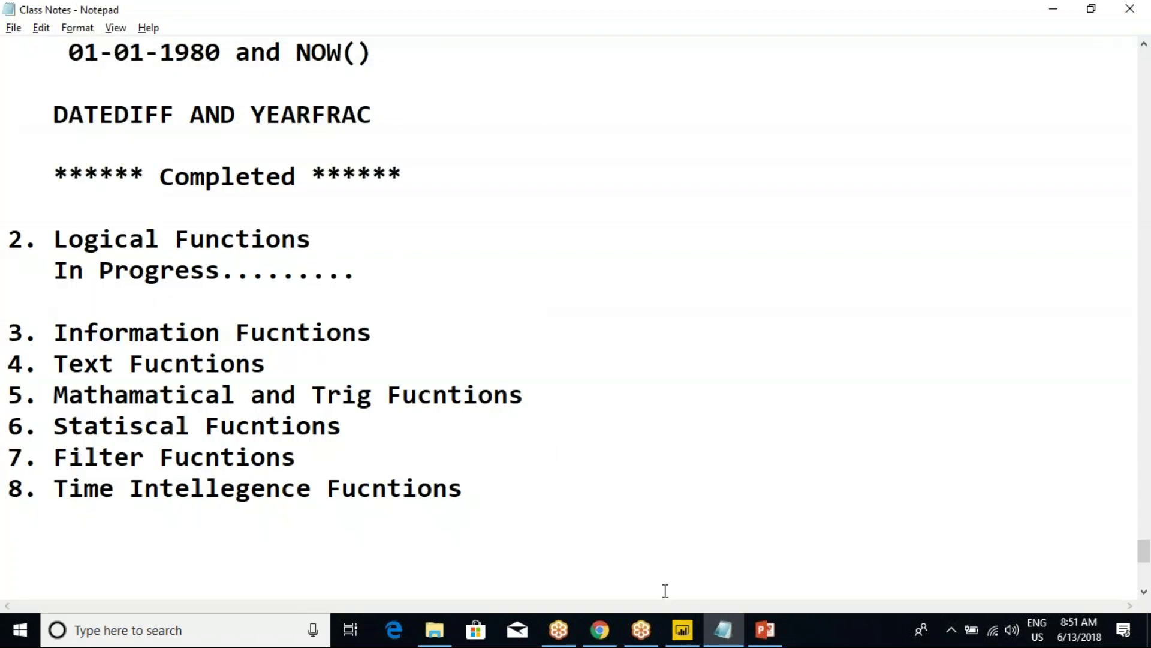
- Return to Power BI's query editor and delete the Changed Type, Duplicated Column and Removed Other Columns steps from the DimCustomer query
{"action": "left_click", "coordinate": [690, 633]}
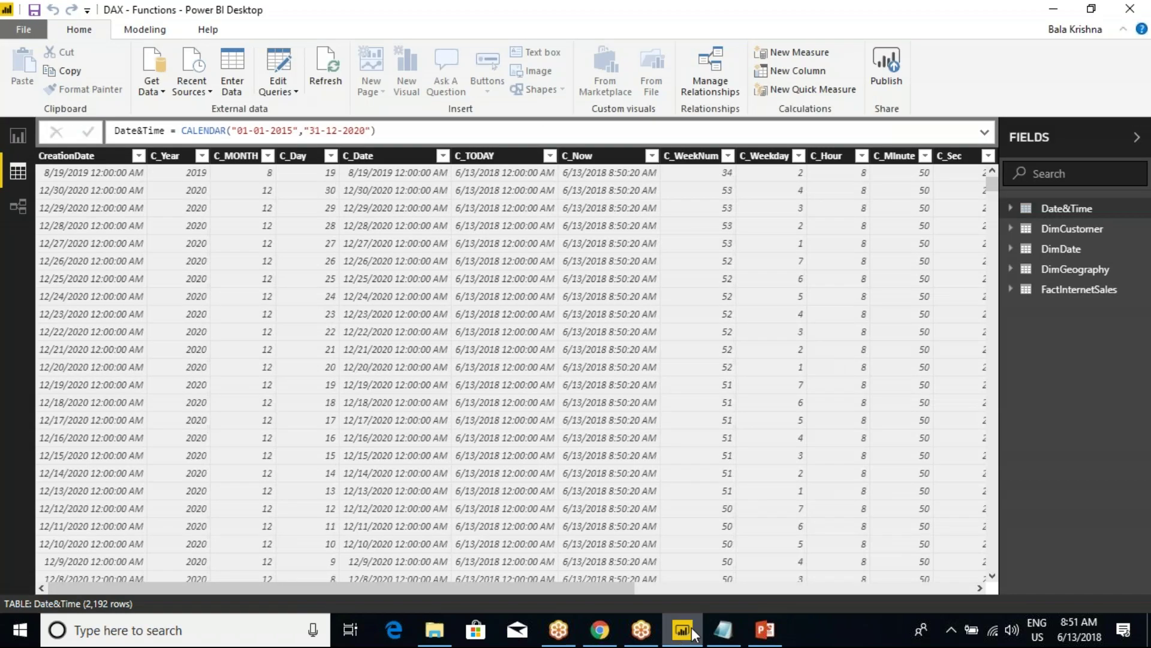
{"action": "left_click", "coordinate": [292, 95]}
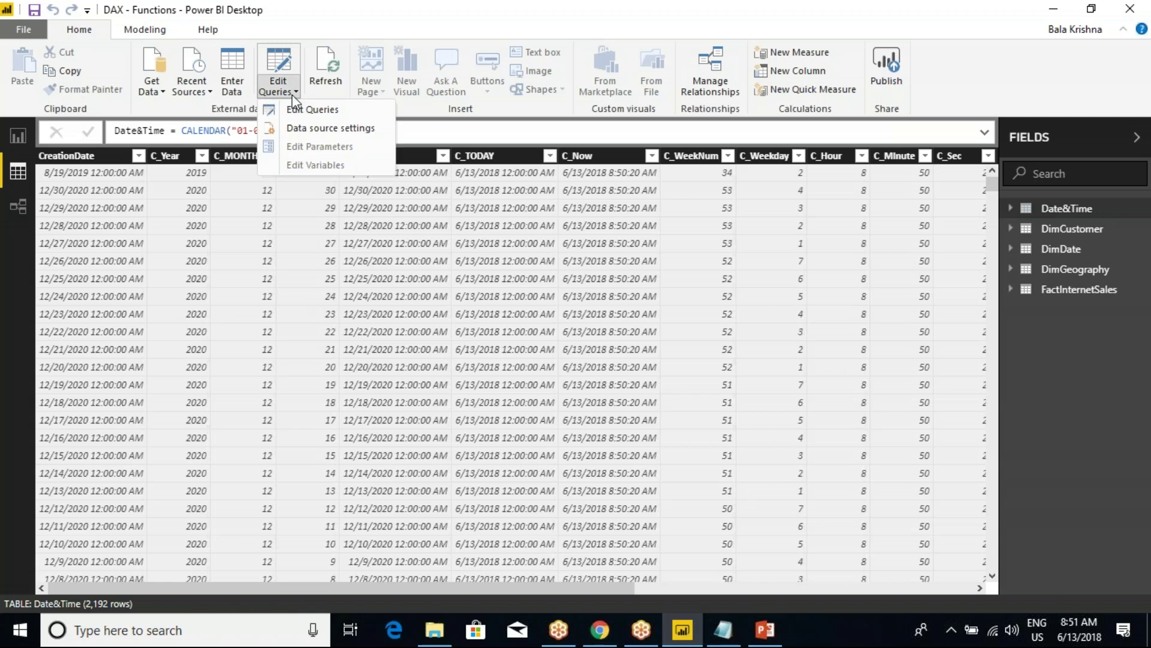
{"action": "left_click", "coordinate": [329, 112]}
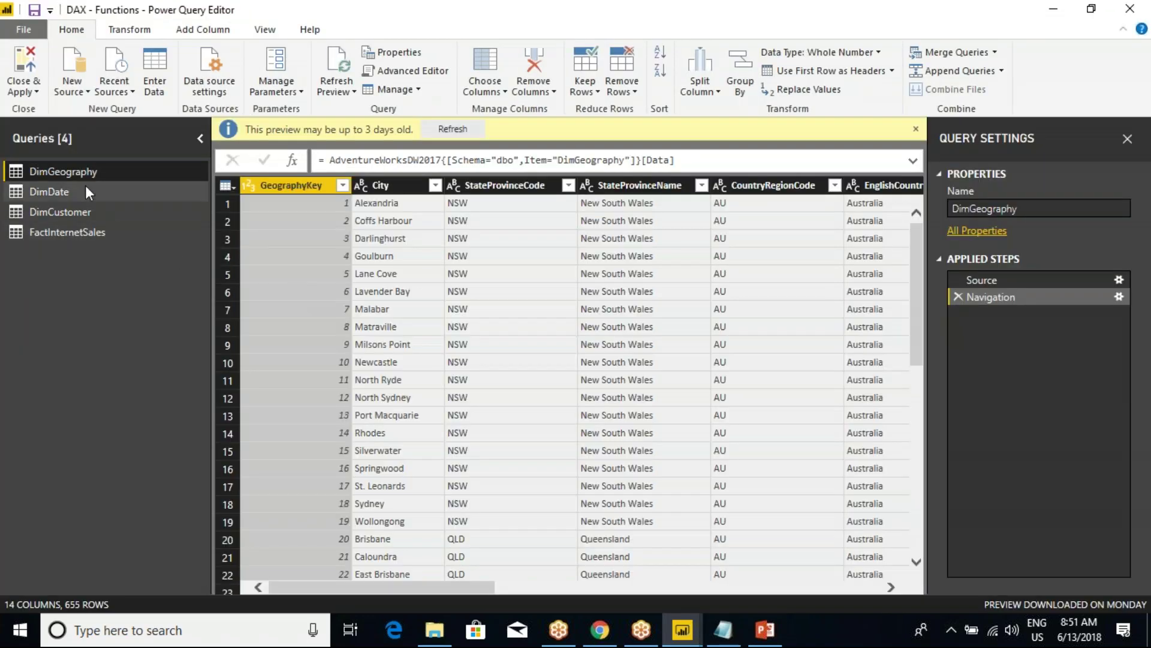
{"action": "left_click", "coordinate": [63, 213]}
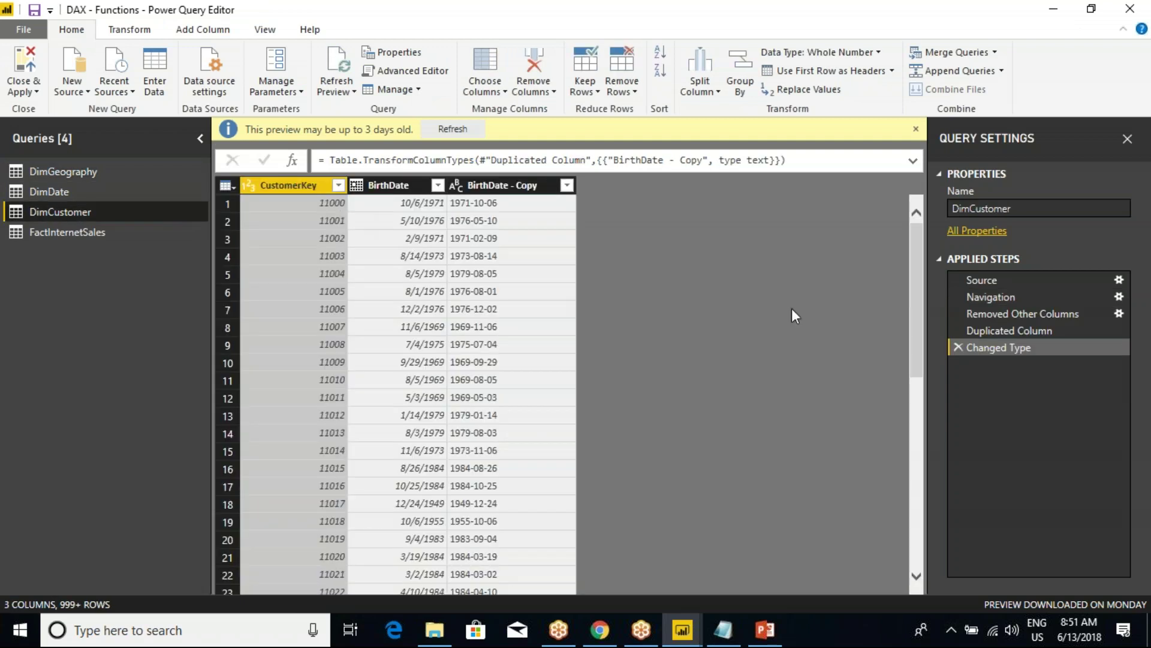
{"action": "left_click", "coordinate": [958, 348]}
{"action": "left_click", "coordinate": [959, 330]}
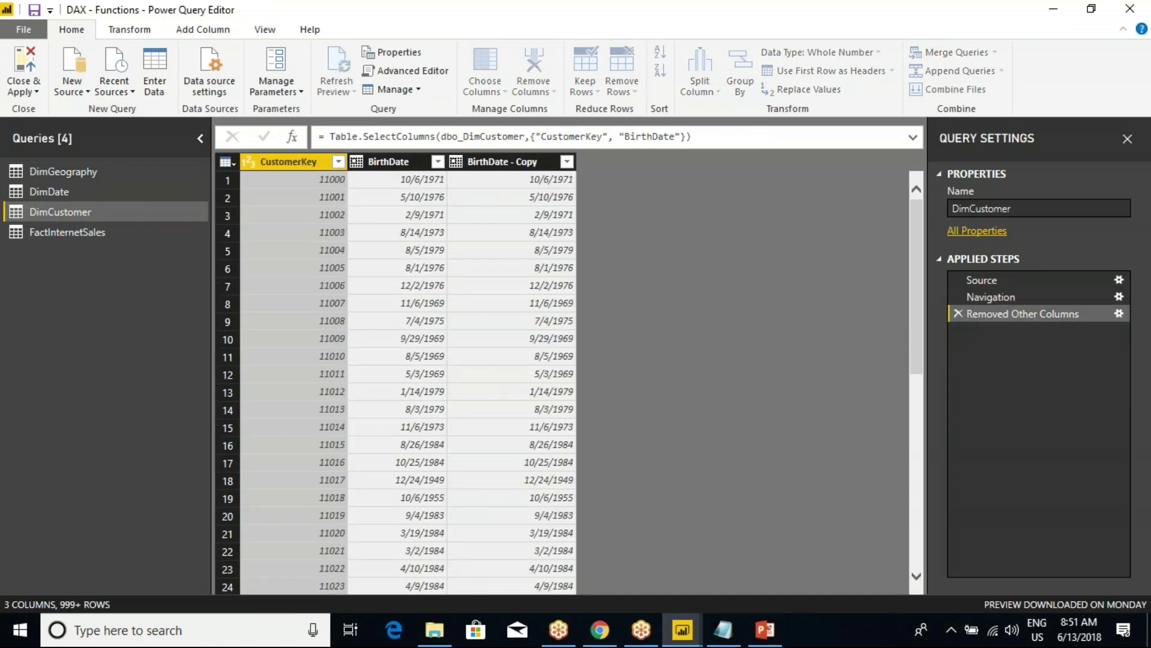
{"action": "left_click", "coordinate": [958, 313]}
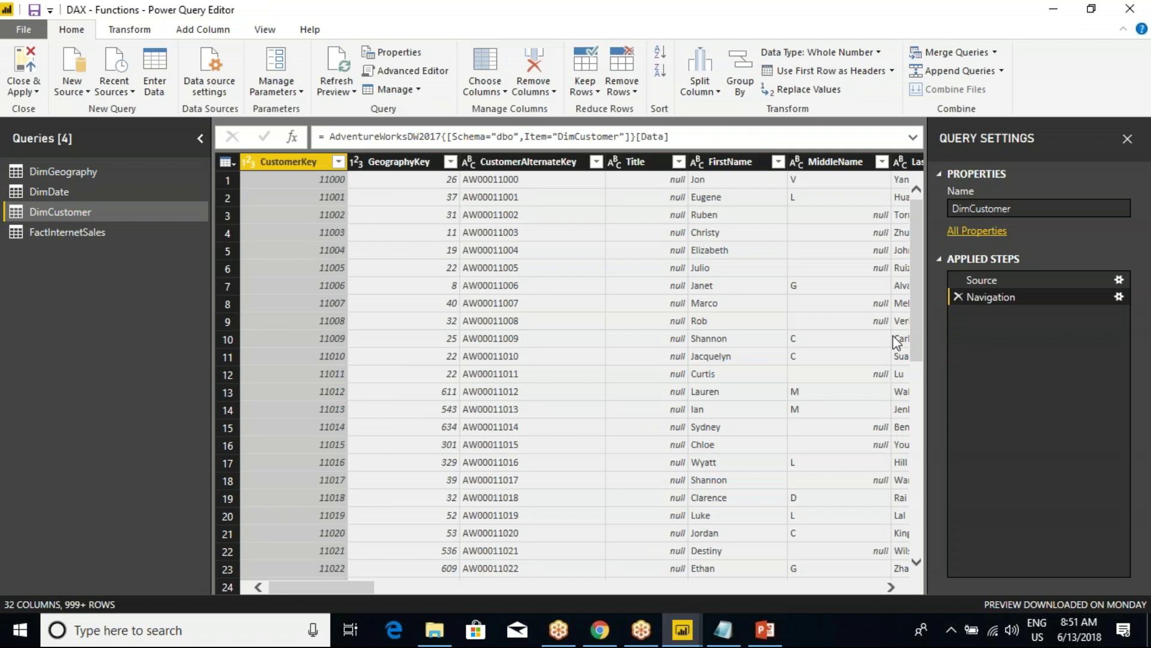
- Duplicate the DimGeography query and name the copy LogicalFunctions
{"action": "left_click", "coordinate": [66, 175]}
{"action": "right_click", "coordinate": [66, 174]}
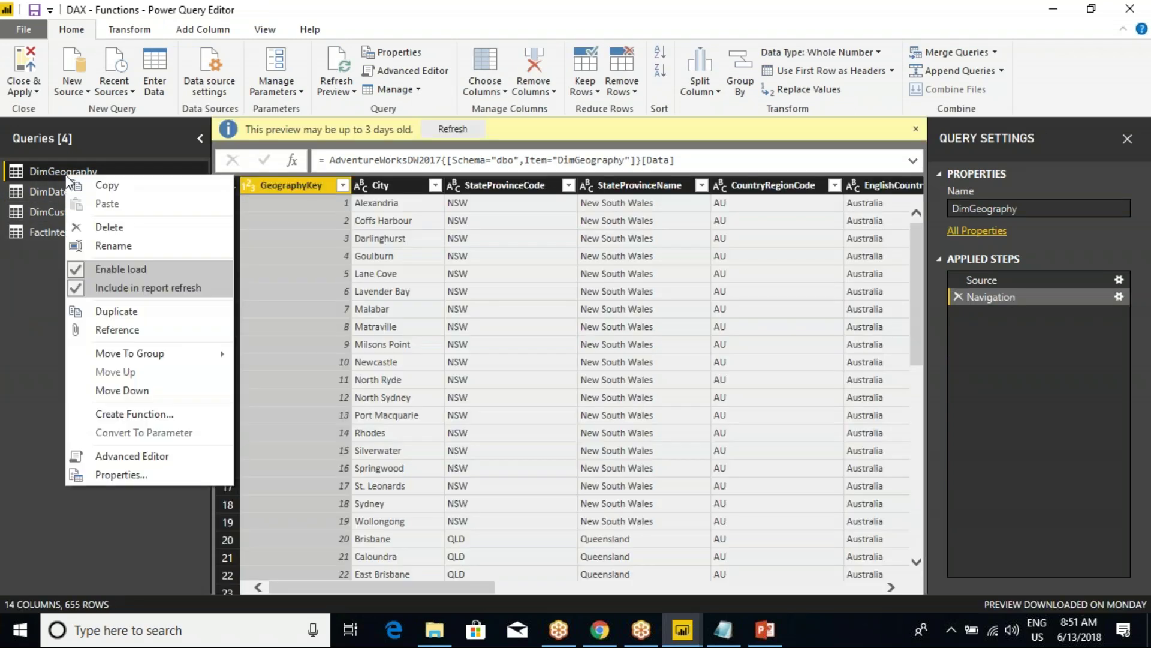
{"action": "left_click", "coordinate": [120, 310]}
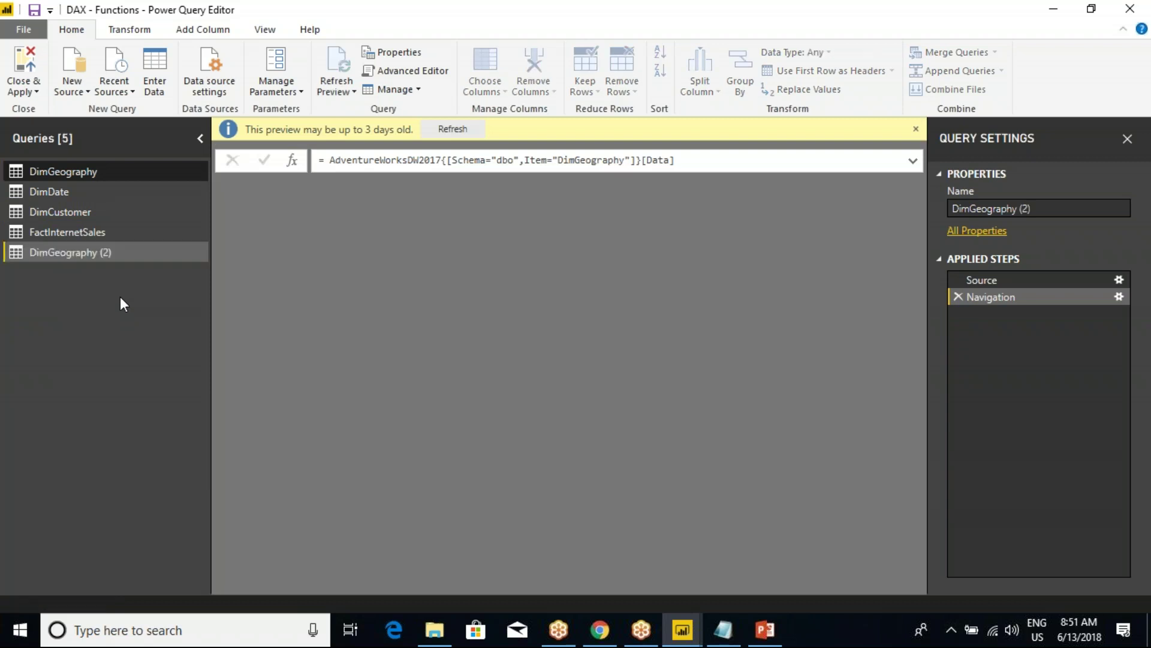
{"action": "right_click", "coordinate": [99, 254]}
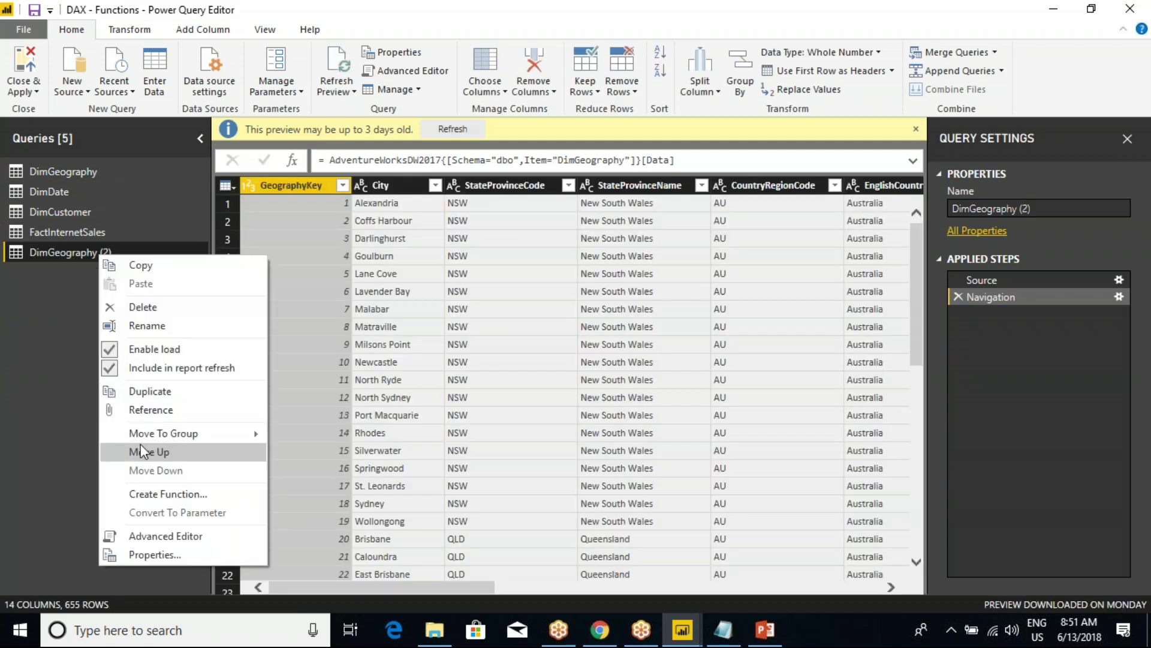
{"action": "left_click", "coordinate": [148, 328]}
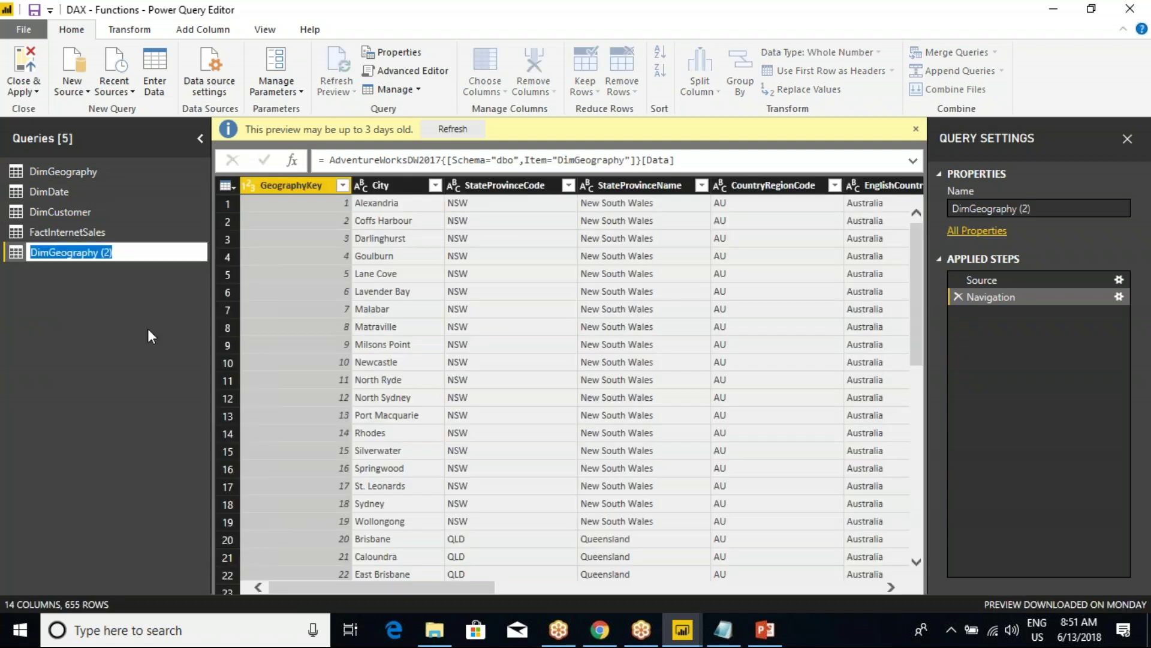
{"action": "type", "text": "Logic"}
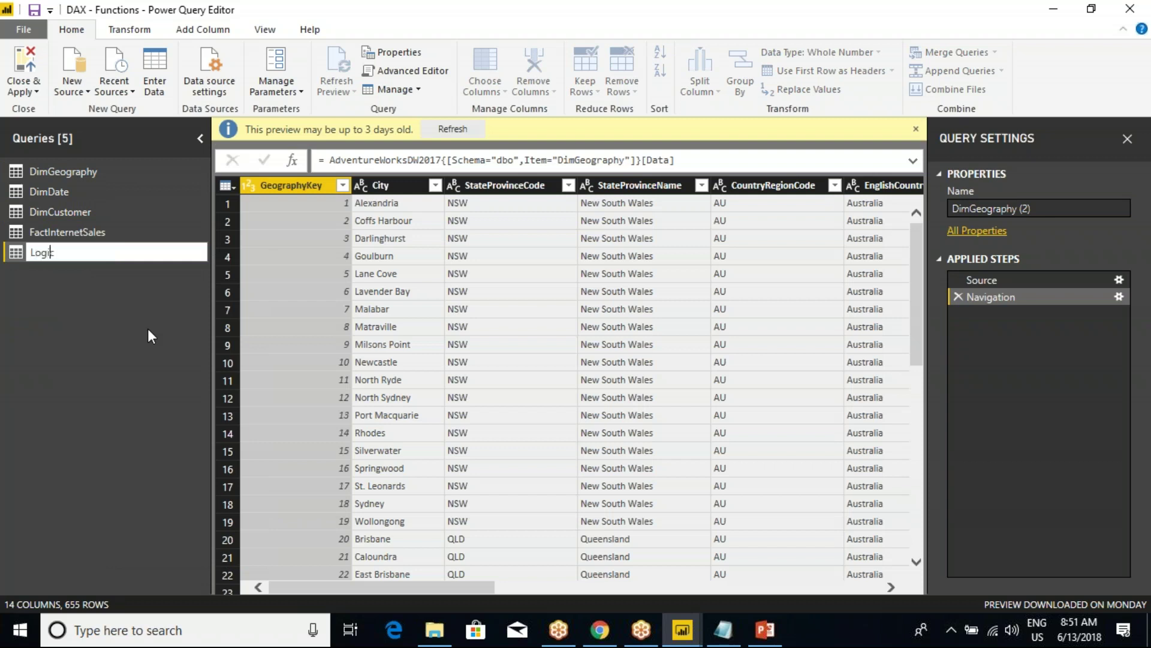
{"action": "type", "text": "alFunctions"}
{"action": "key", "text": "Return"}
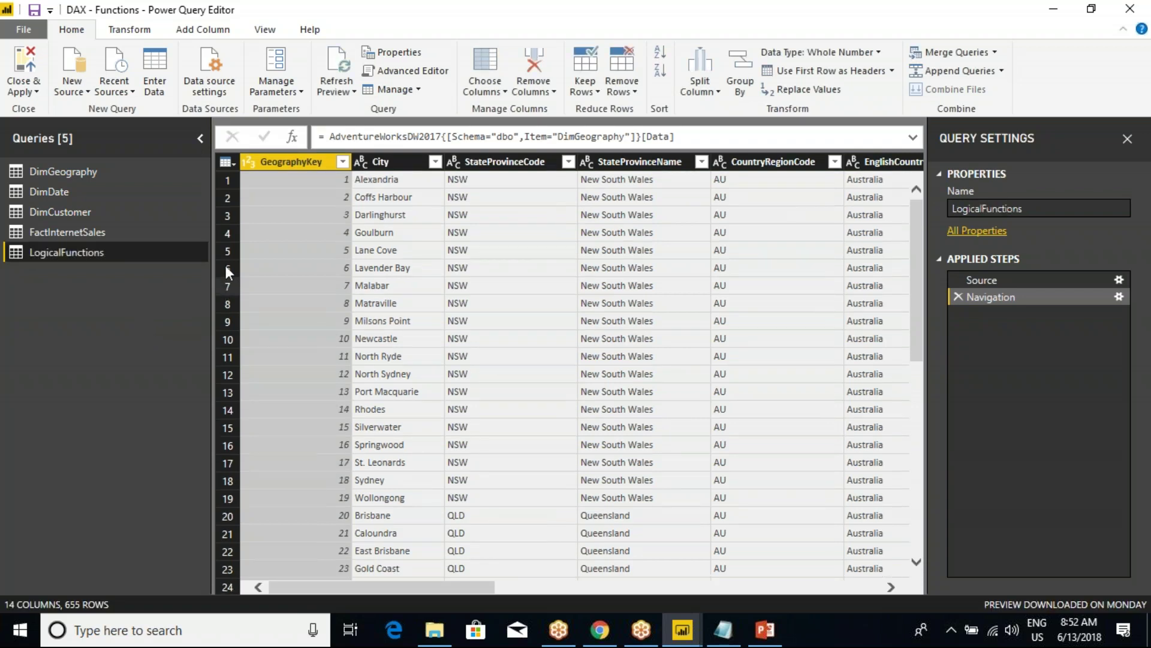
- Keep only the GeographyKey, City, StateProvinceName, EnglishCountryRegionName and PostalCode columns in the LogicalFunctions query
{"action": "left_click", "coordinate": [227, 162]}
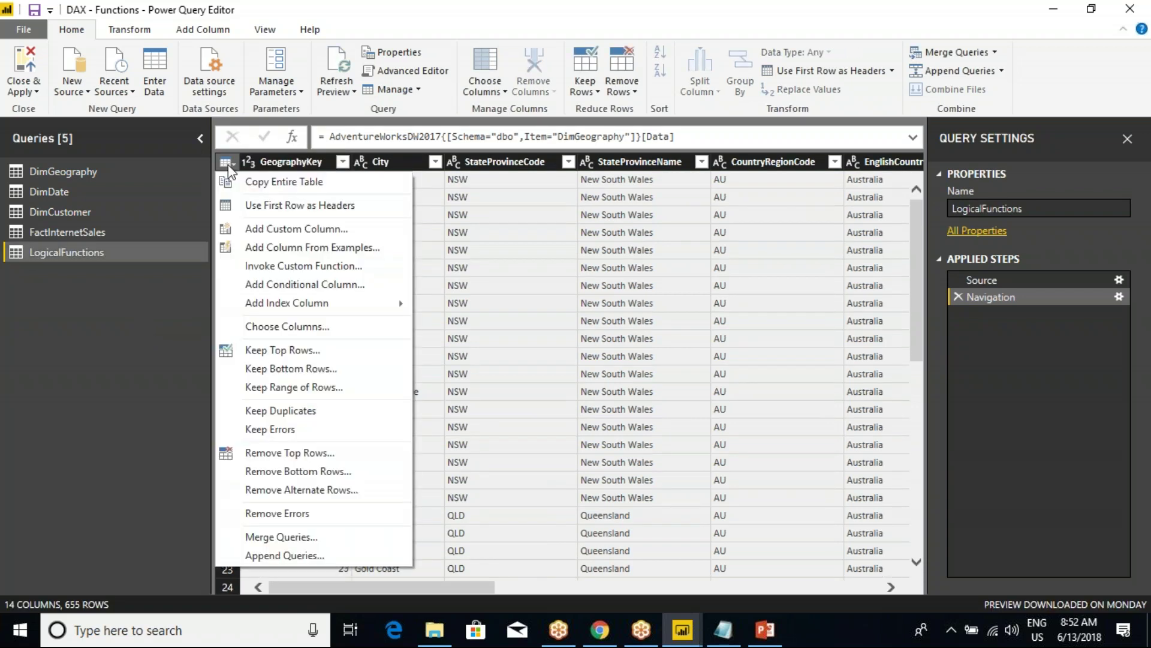
{"action": "left_click", "coordinate": [290, 329]}
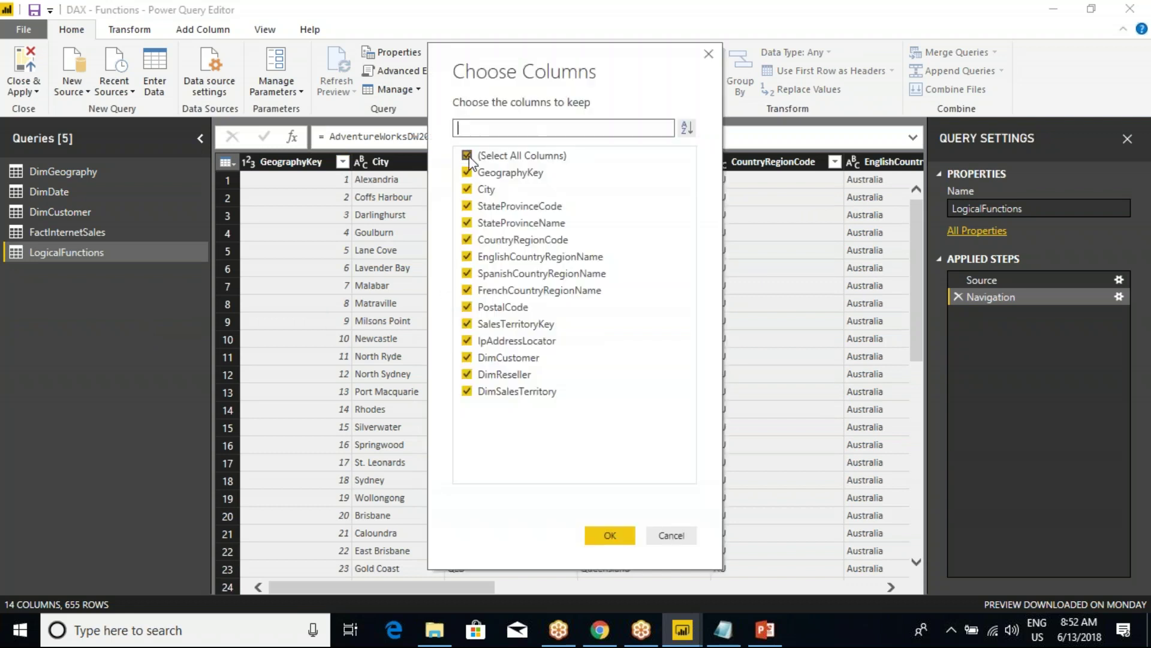
{"action": "left_click", "coordinate": [468, 156]}
{"action": "left_click", "coordinate": [468, 172]}
{"action": "left_click", "coordinate": [467, 189]}
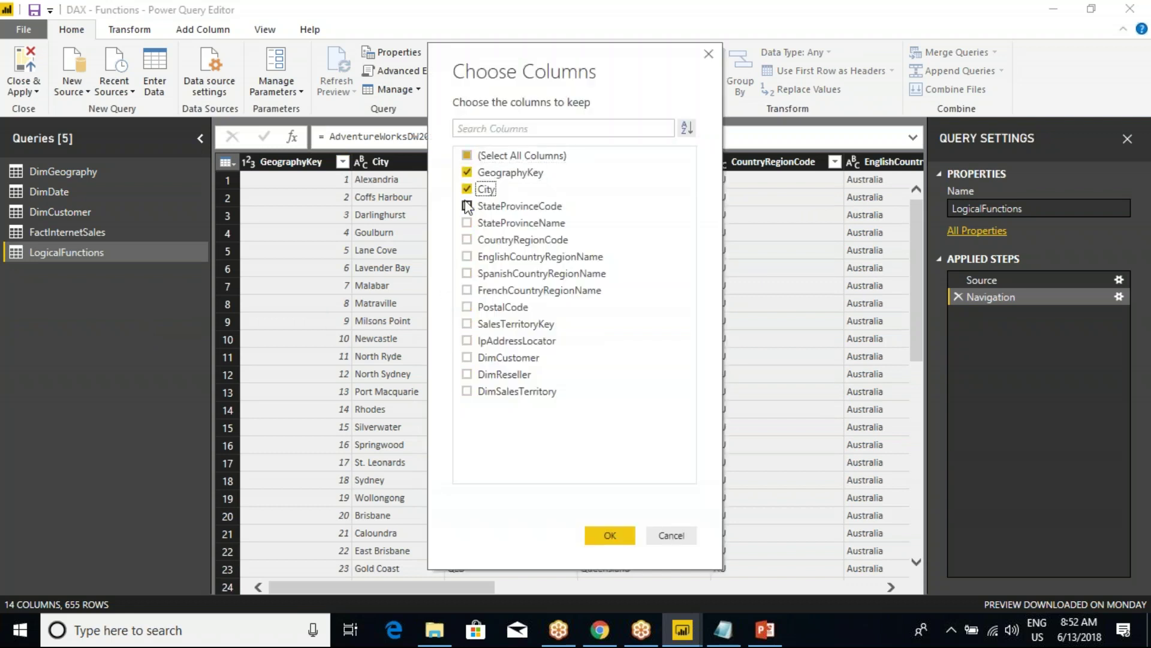
{"action": "left_click", "coordinate": [467, 222]}
{"action": "left_click", "coordinate": [468, 307]}
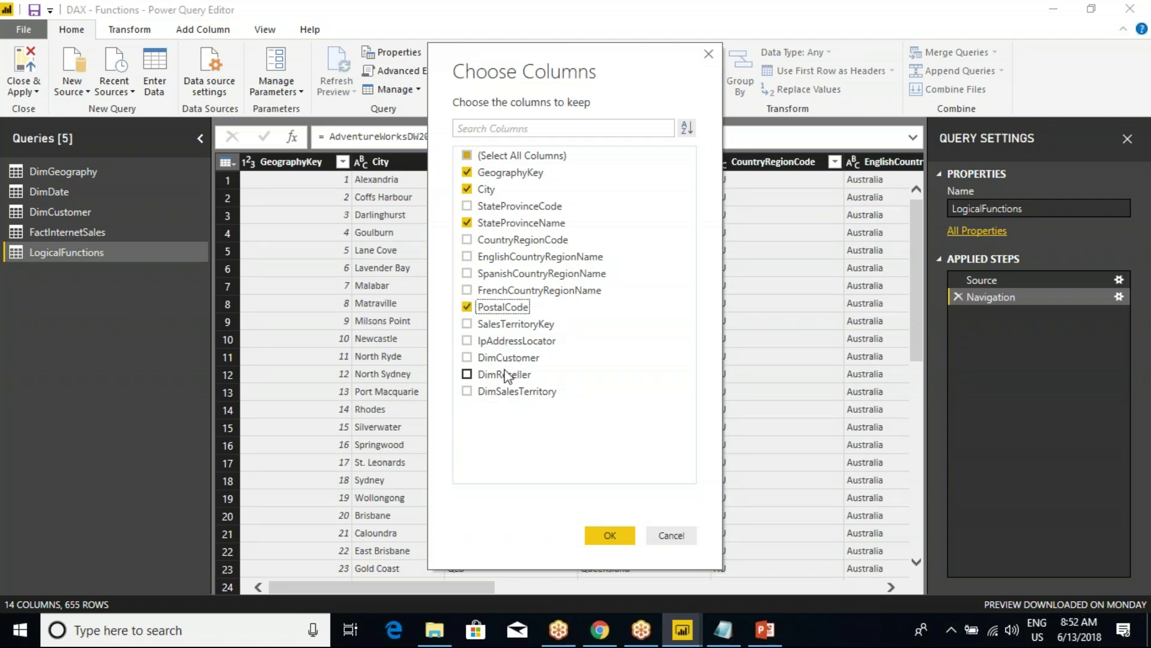
{"action": "left_click", "coordinate": [467, 256]}
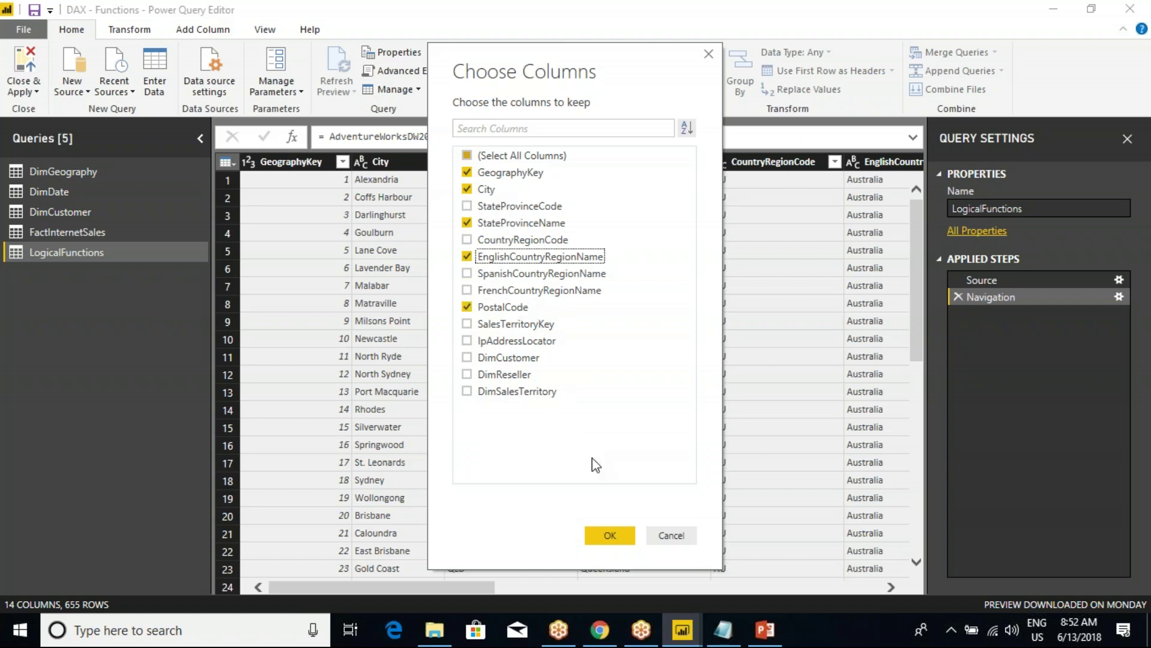
{"action": "left_click", "coordinate": [610, 536]}
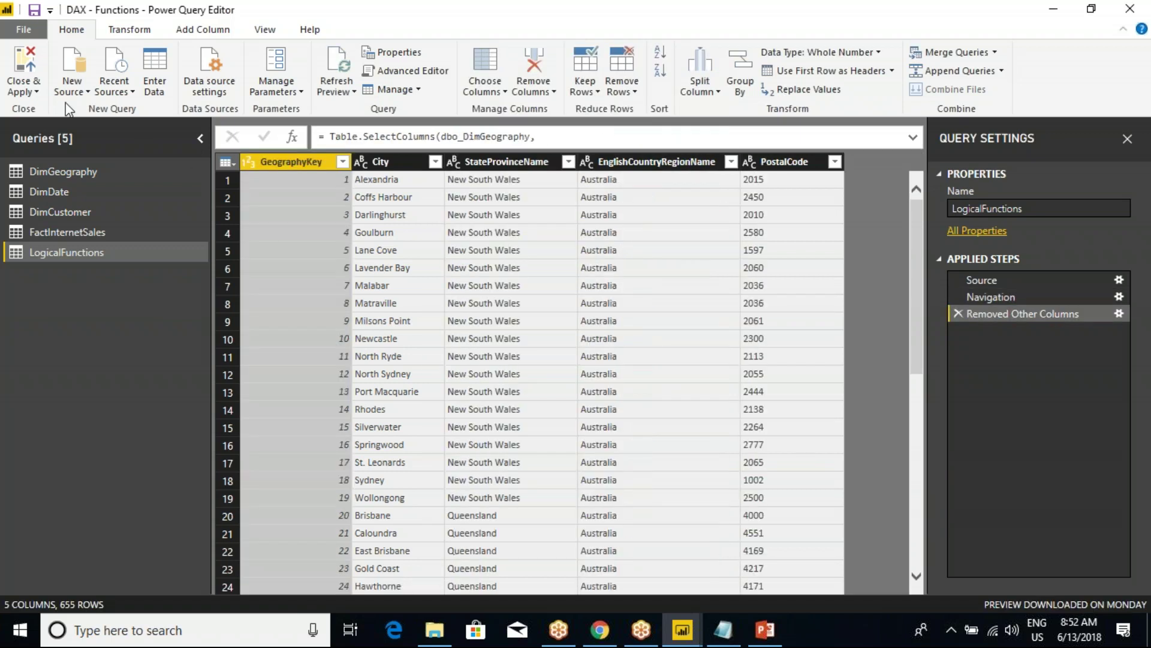
- Apply the query changes, close the query editor and display the LogicalFunctions table's data
{"action": "left_click", "coordinate": [23, 91]}
{"action": "left_click", "coordinate": [54, 125]}
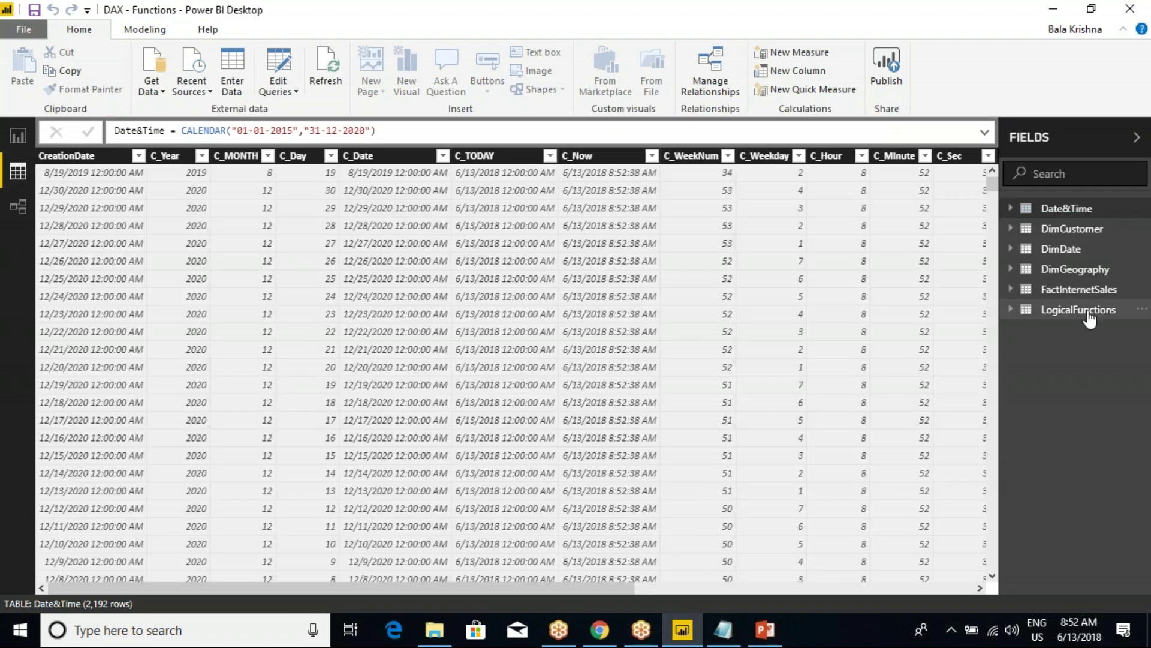
{"action": "left_click", "coordinate": [1088, 311]}
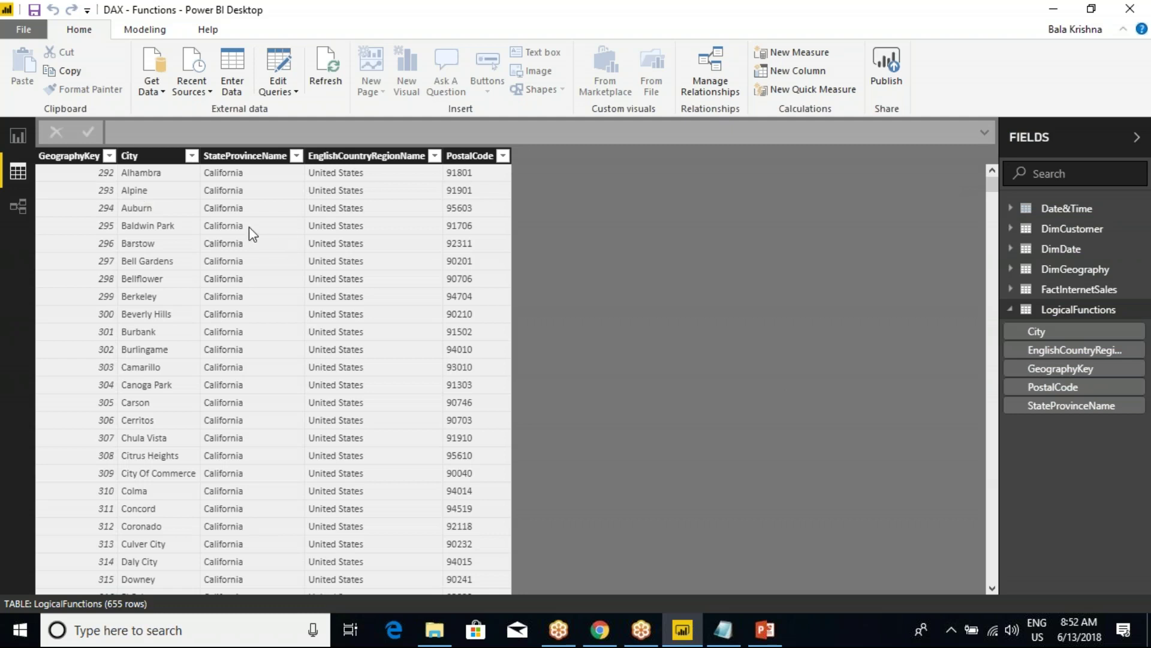
- Add a calculated column to the LogicalFunctions table with the formula C_TRUE = TRUE()
{"action": "left_click", "coordinate": [475, 159]}
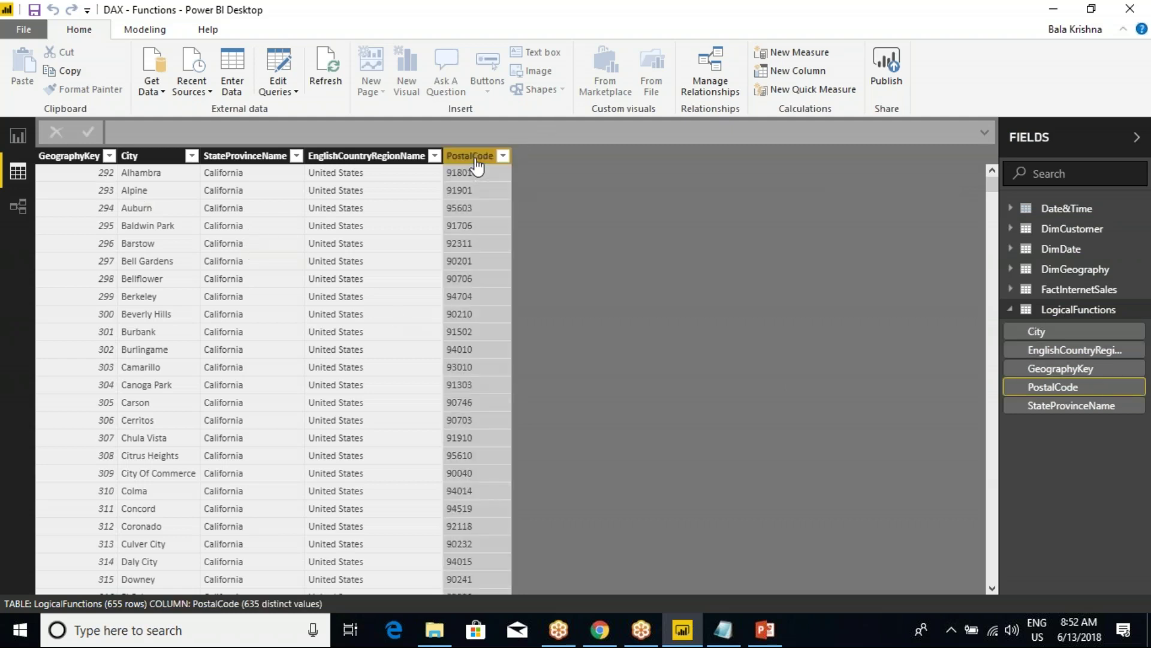
{"action": "right_click", "coordinate": [476, 166]}
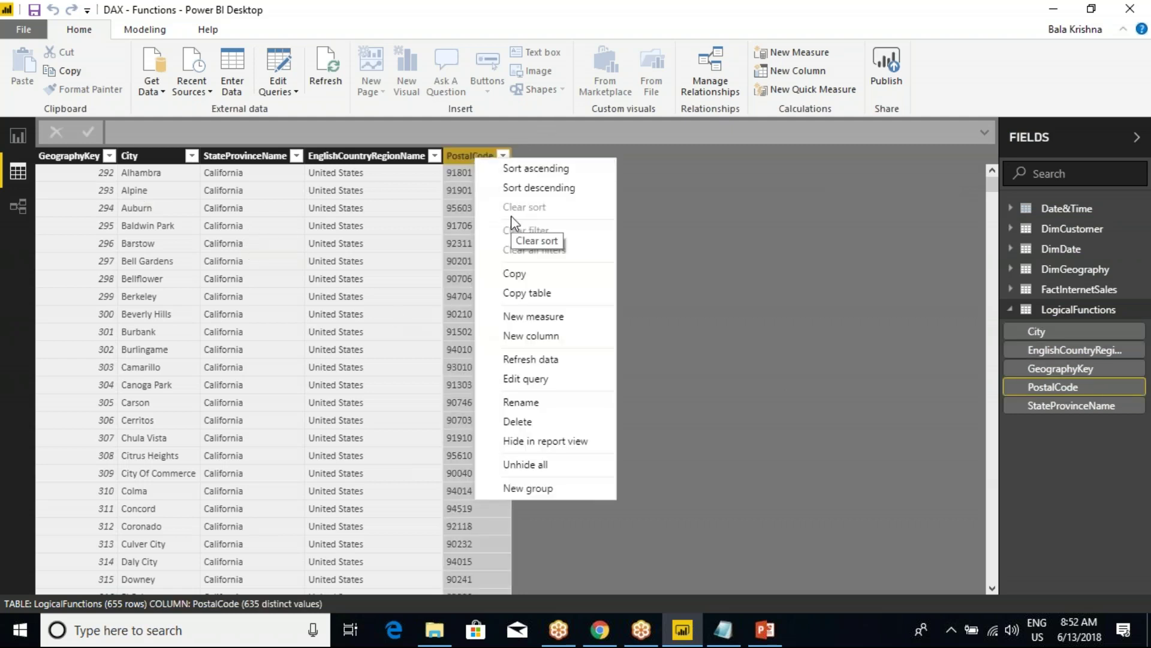
{"action": "left_click", "coordinate": [534, 336]}
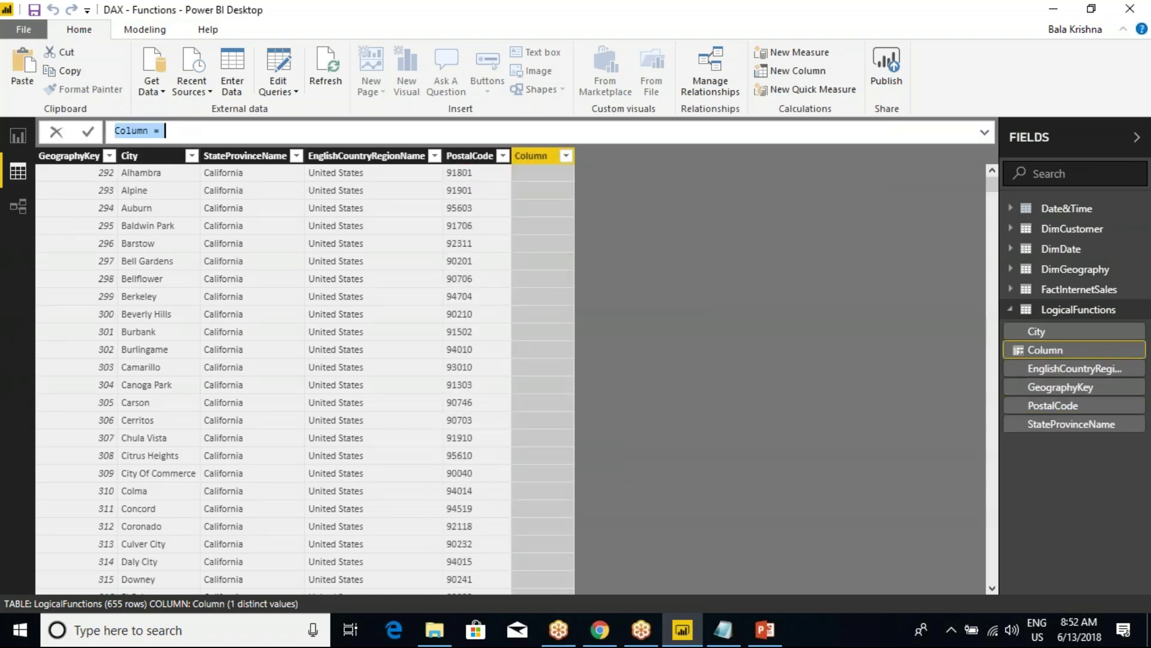
{"action": "type", "text": "C"}
{"action": "type", "text": "TRUE"}
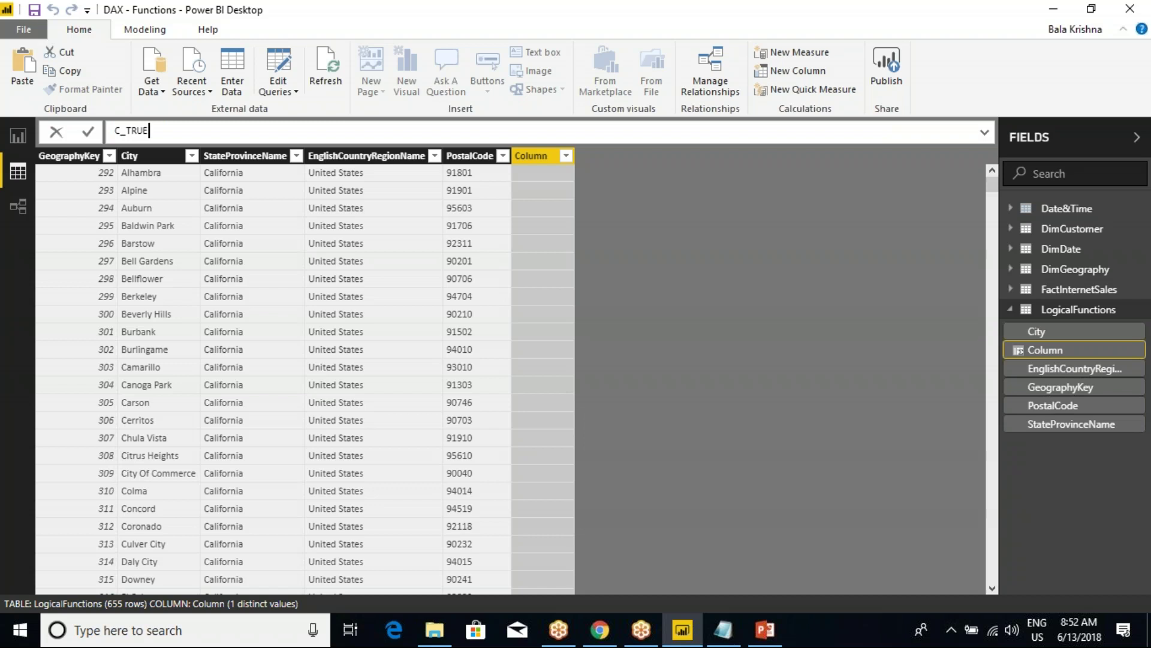
{"action": "type", "text": " = T"}
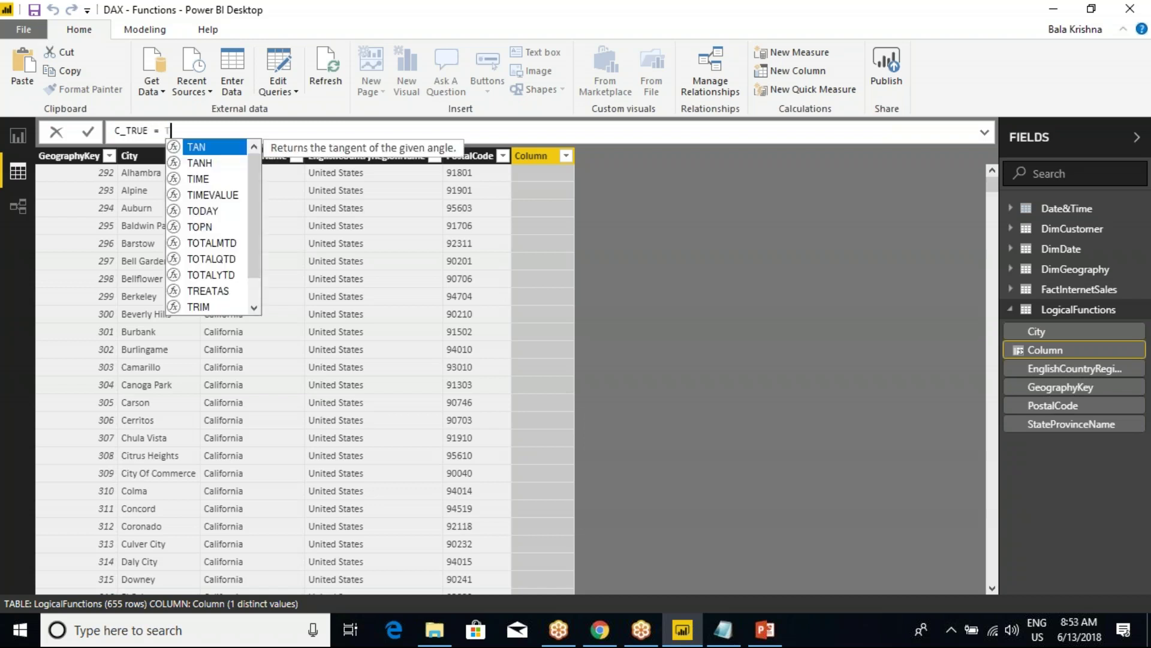
{"action": "type", "text": "RUE()"}
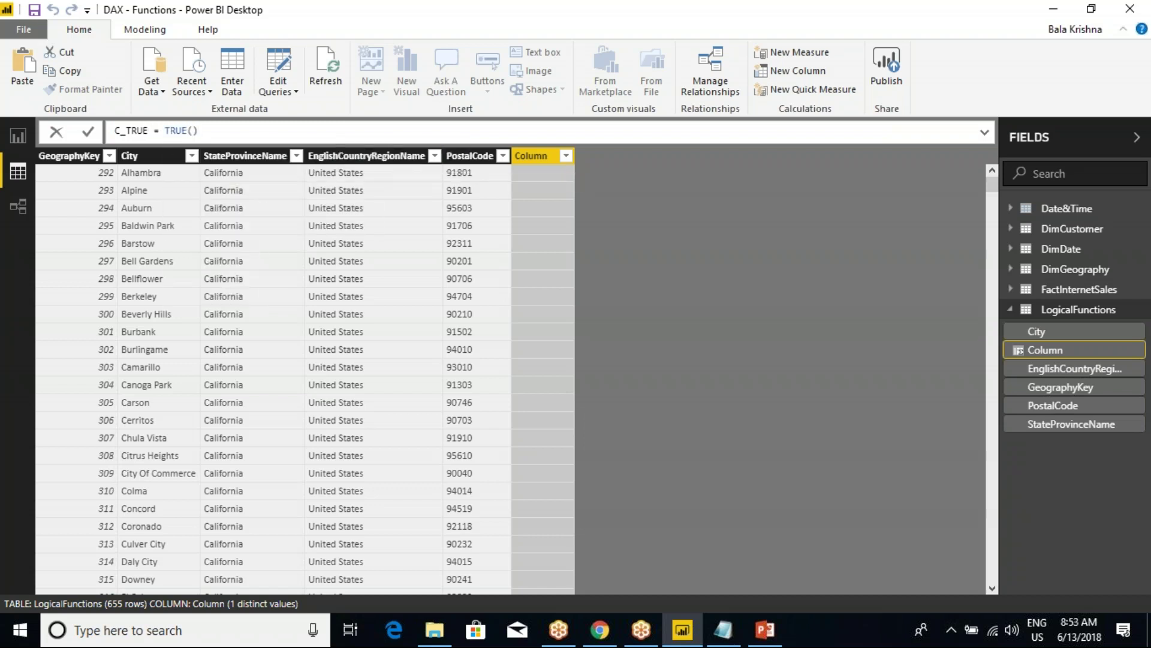
{"action": "key", "text": "Return"}
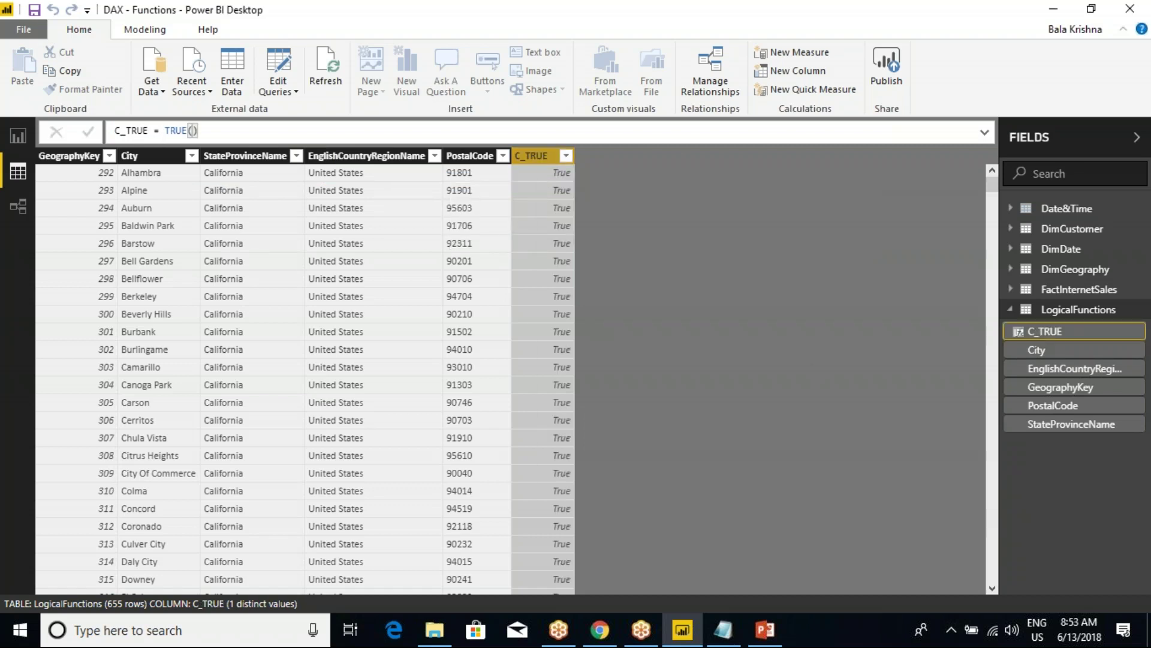
- Add a calculated column to the LogicalFunctions table with the formula C_False = FALSE()
{"action": "right_click", "coordinate": [539, 155]}
{"action": "left_click", "coordinate": [383, 177]}
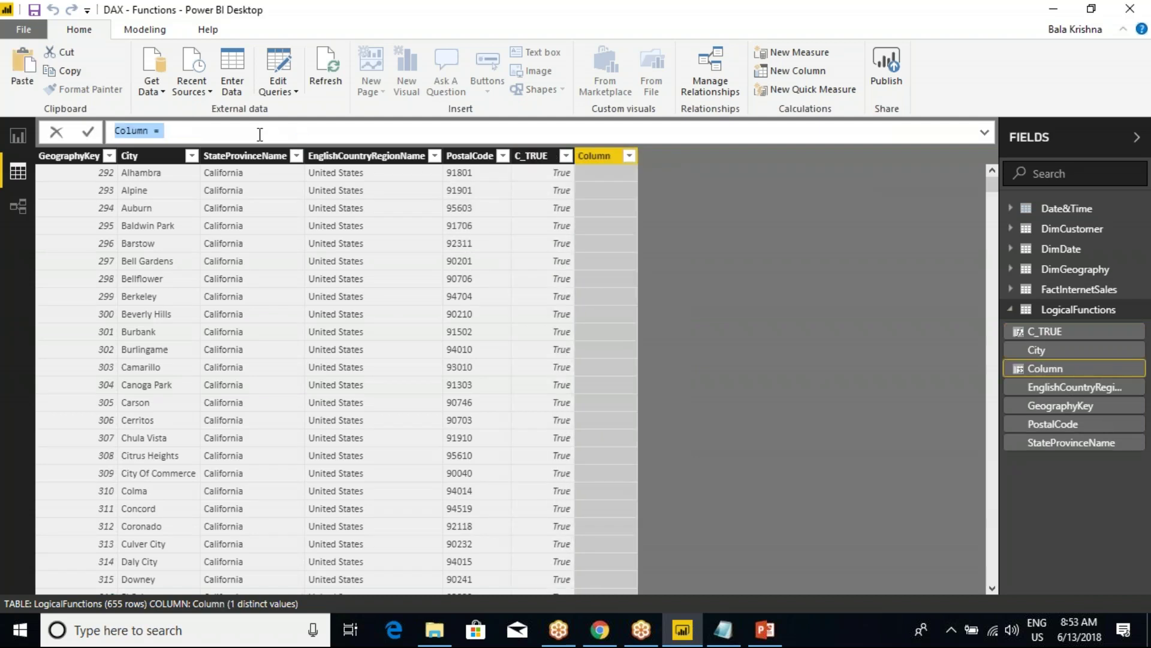
{"action": "type", "text": "co"}
{"action": "key", "text": "BackSpace"}
{"action": "key", "text": "BackSpace"}
{"action": "type", "text": "c_False"}
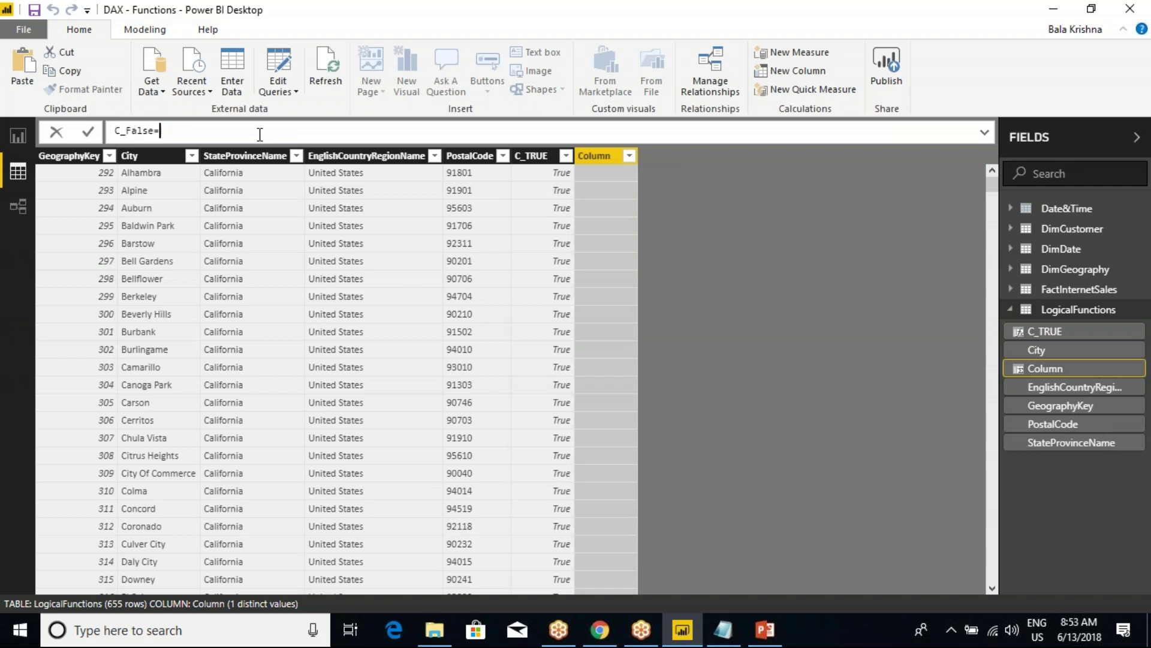
{"action": "type", "text": "=FALSE()"}
{"action": "key", "text": "Return"}
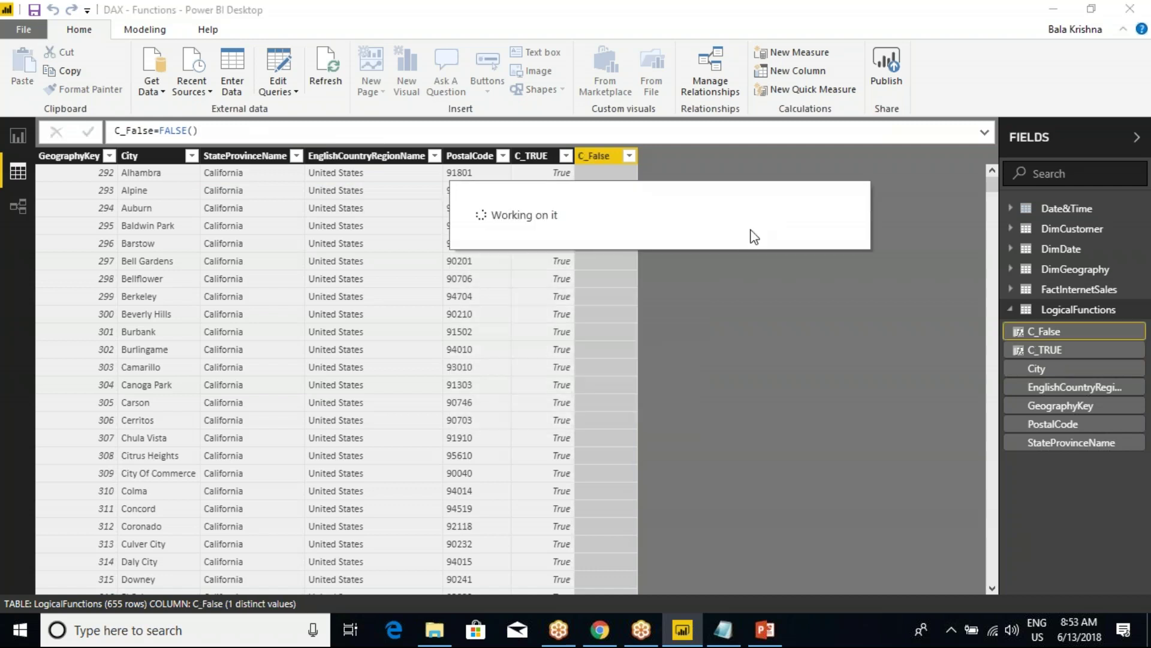
- Add a calculated column to the LogicalFunctions table with the formula C_Not = NOT(TRUE())
{"action": "right_click", "coordinate": [585, 157]}
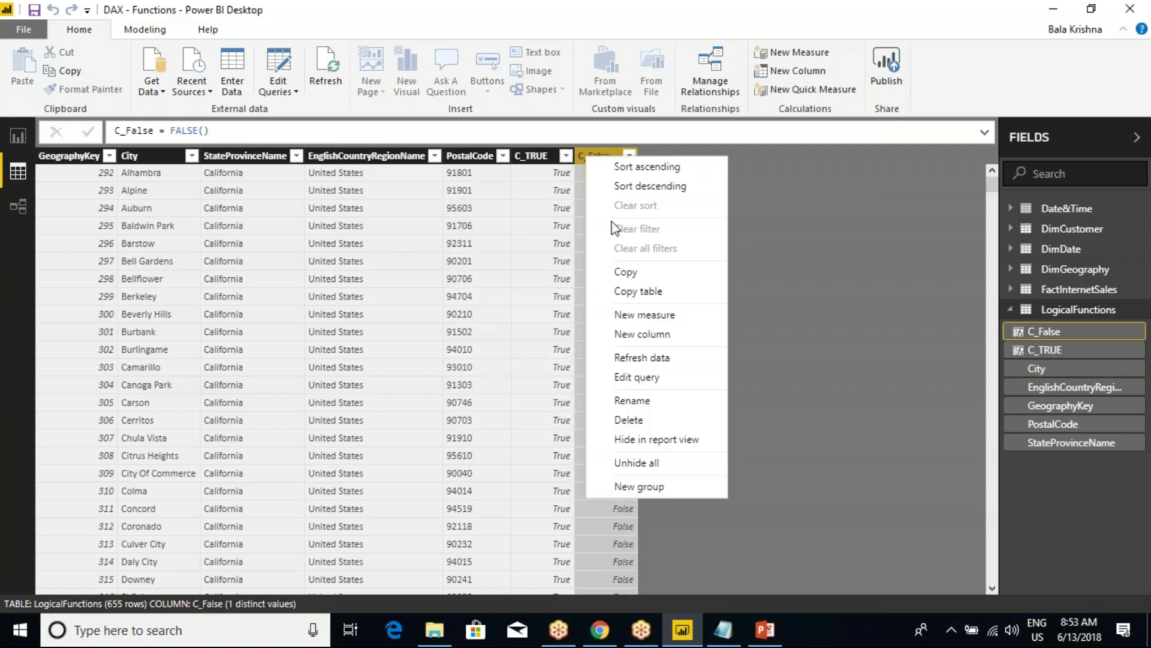
{"action": "left_click", "coordinate": [646, 356]}
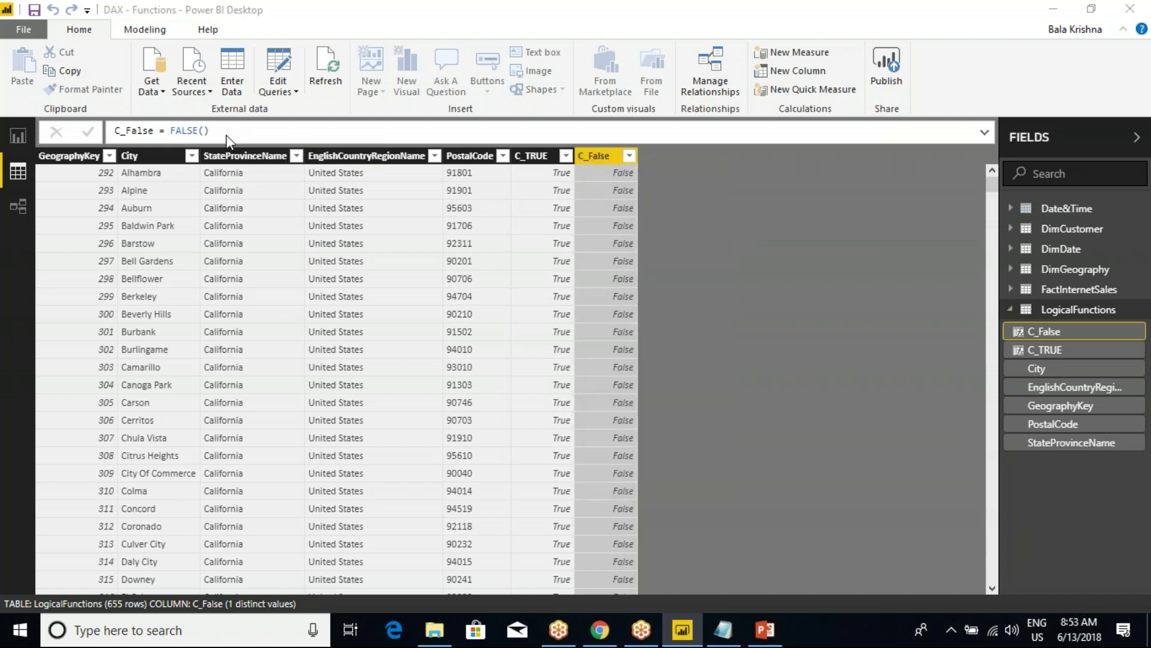
{"action": "key", "text": "ctrl+a"}
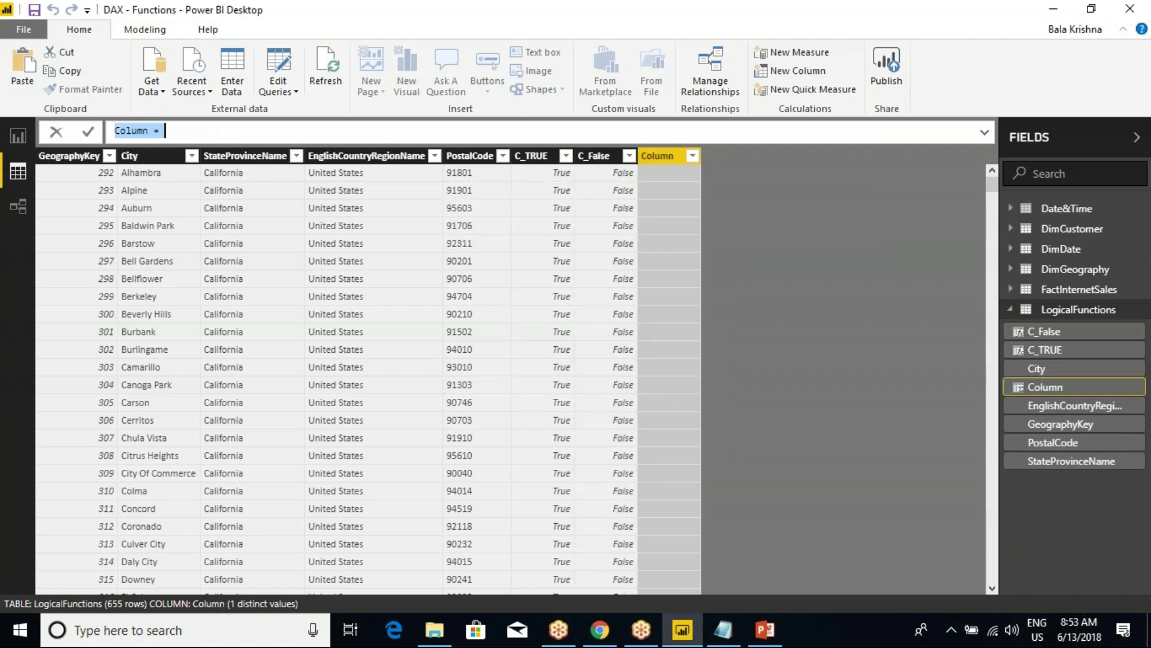
{"action": "type", "text": "C_"}
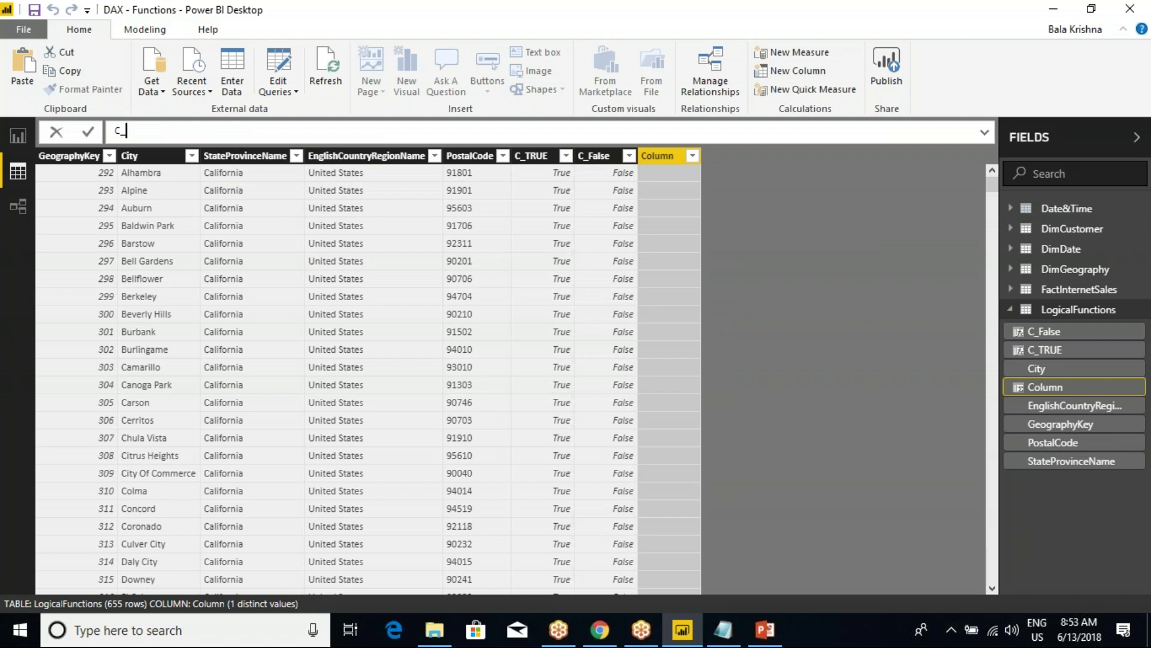
{"action": "type", "text": "Not = not"}
{"action": "key", "text": "Tab"}
{"action": "type", "text": "tru"}
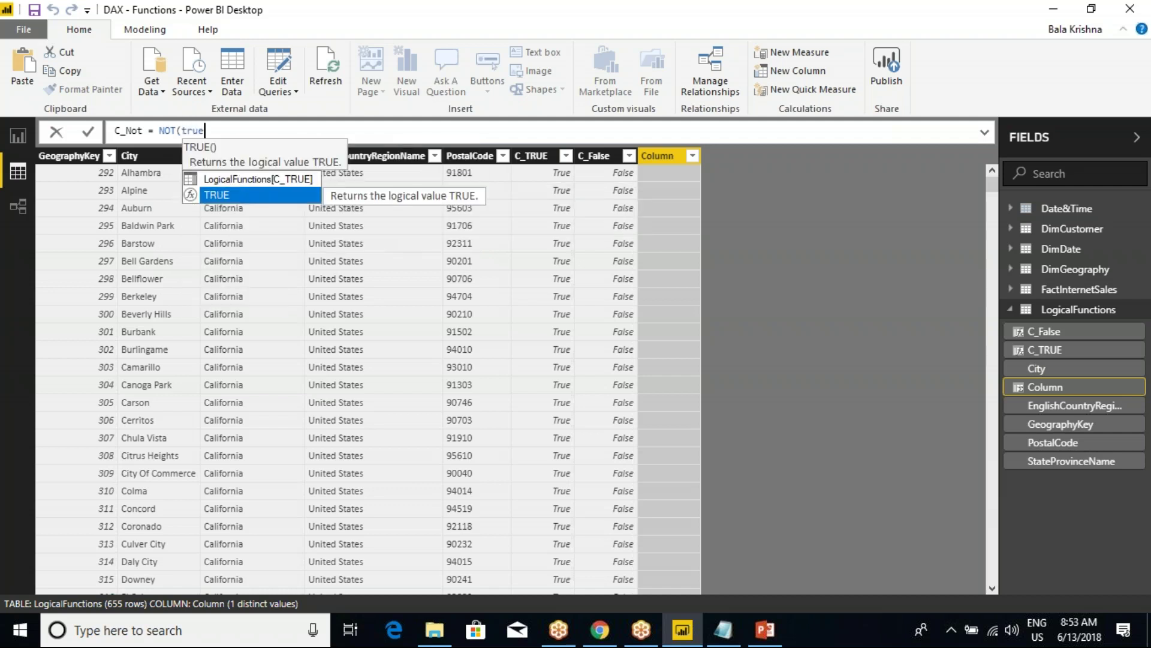
{"action": "key", "text": "Tab"}
{"action": "type", "text": "))"}
{"action": "key", "text": "Return"}
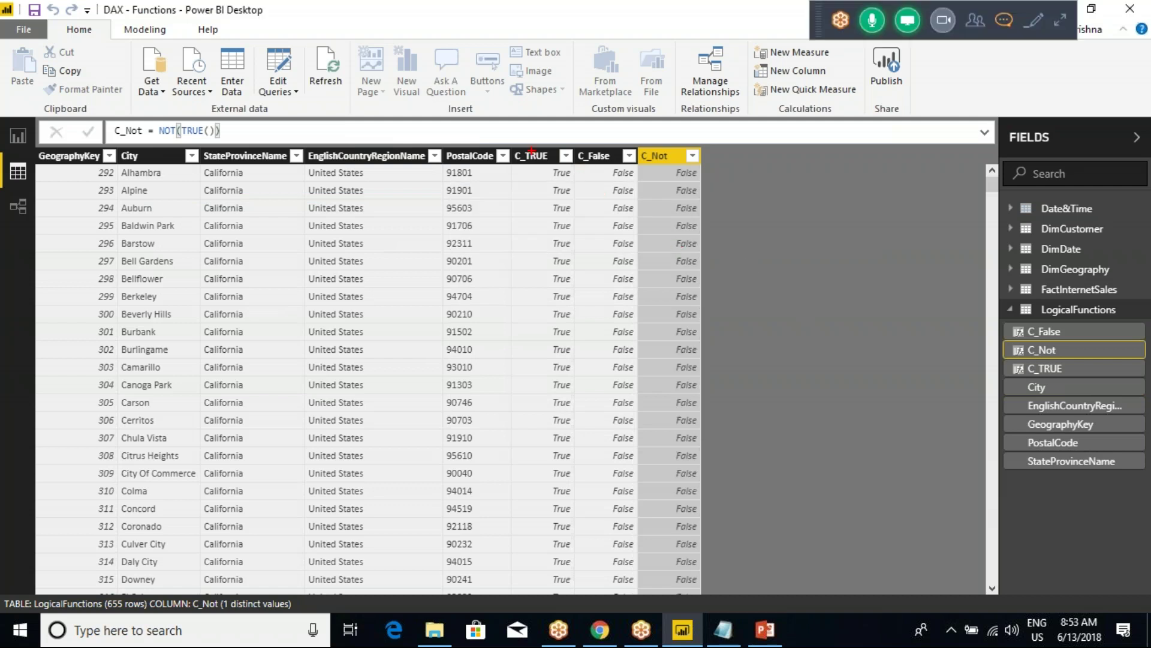
- Mark the C_TRUE, C_False and C_Not columns with a red box and an arrow over C_TRUE, and clear the markings
{"action": "mouse_move", "coordinate": [505, 133]}
{"action": "left_mouse_down"}
{"action": "mouse_move", "coordinate": [745, 514]}
{"action": "mouse_move", "coordinate": [723, 589]}
{"action": "left_mouse_up"}
{"action": "left_click_drag", "start_coordinate": [536, 91], "coordinate": [533, 197]}
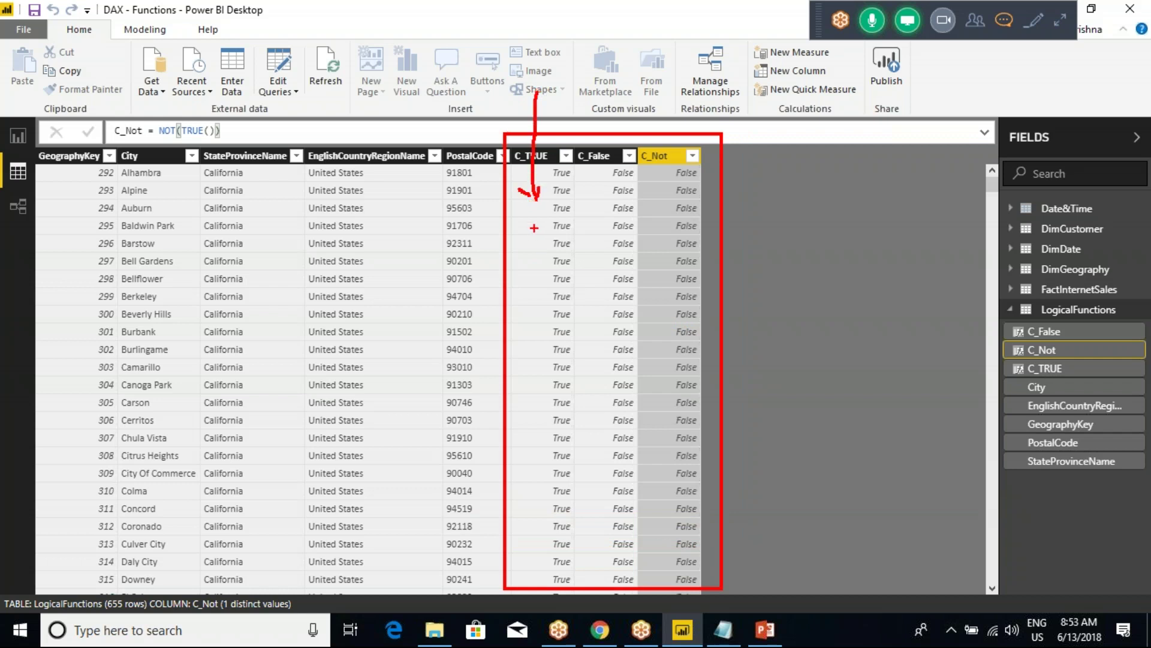
{"action": "left_click_drag", "start_coordinate": [533, 228], "coordinate": [541, 387]}
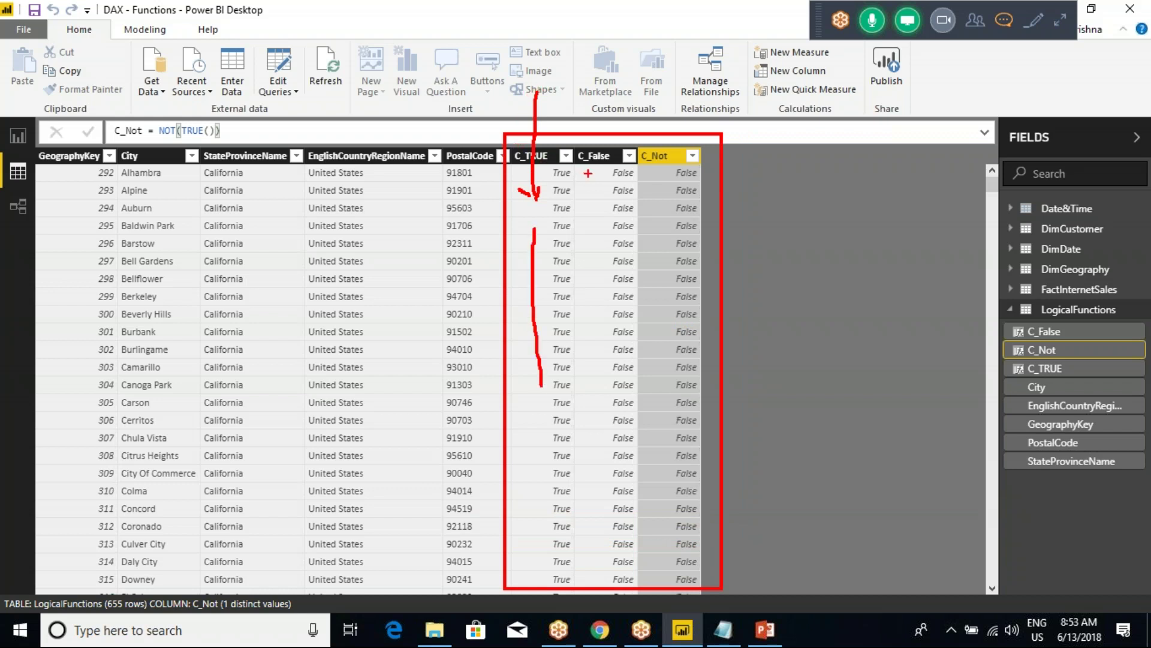
{"action": "key", "text": "Escape"}
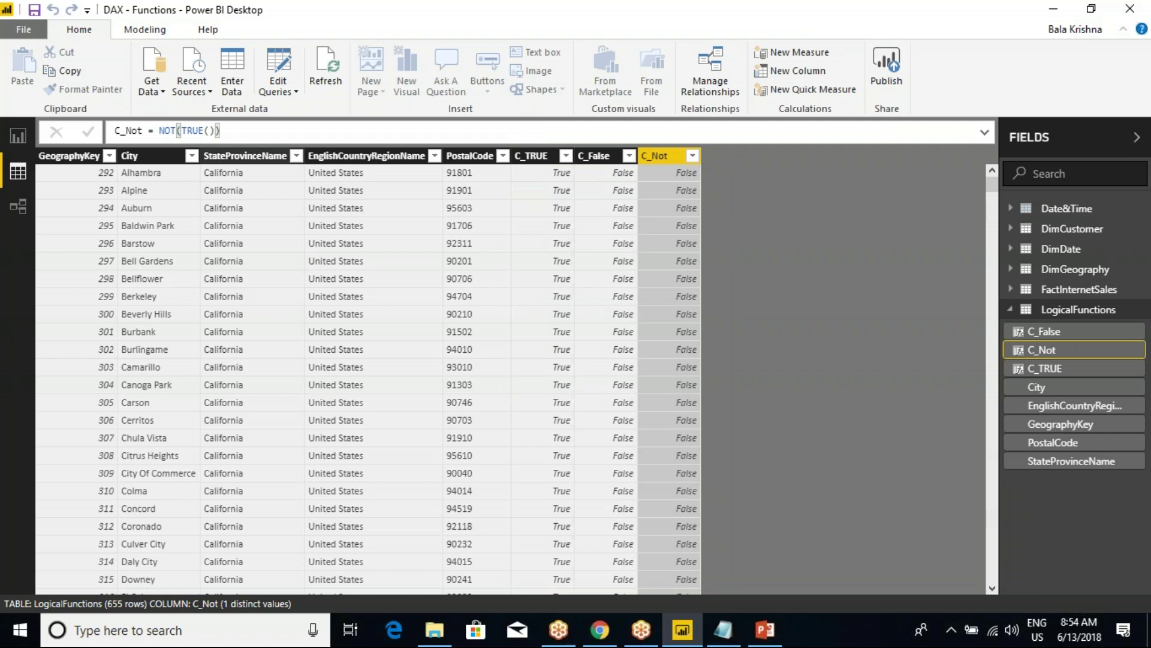
- Remove and re-enter the parentheses after TRUE in the C_TRUE formula, and view the C_False formula
{"action": "left_click", "coordinate": [533, 157]}
{"action": "key", "text": "BackSpace"}
{"action": "key", "text": "BackSpace"}
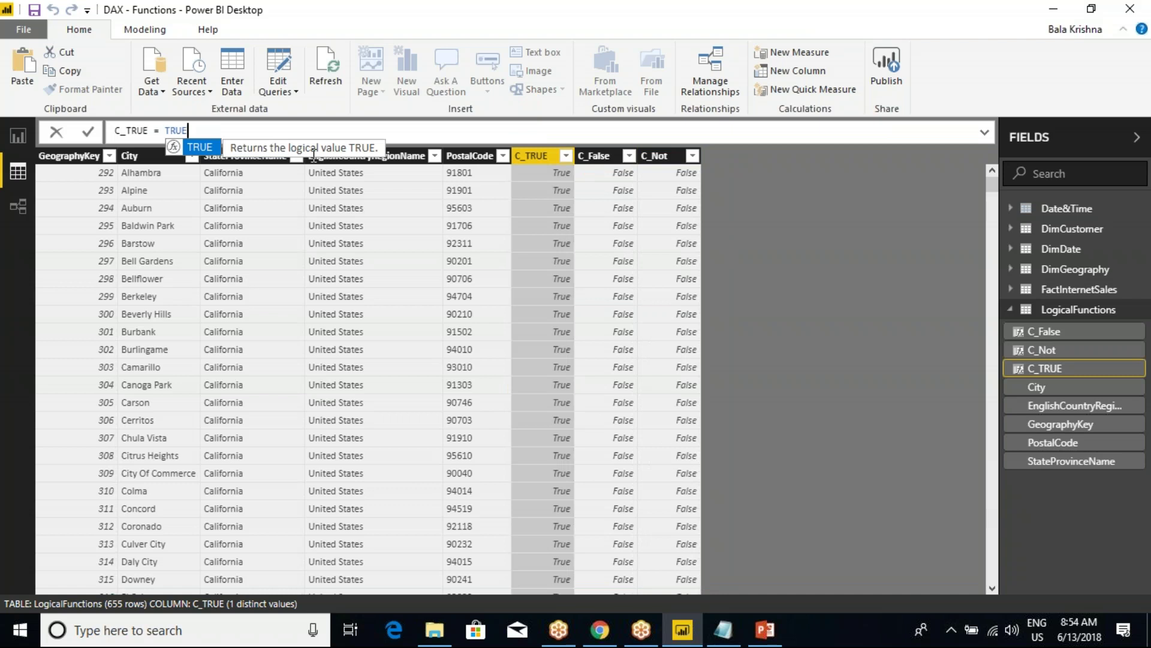
{"action": "type", "text": "()"}
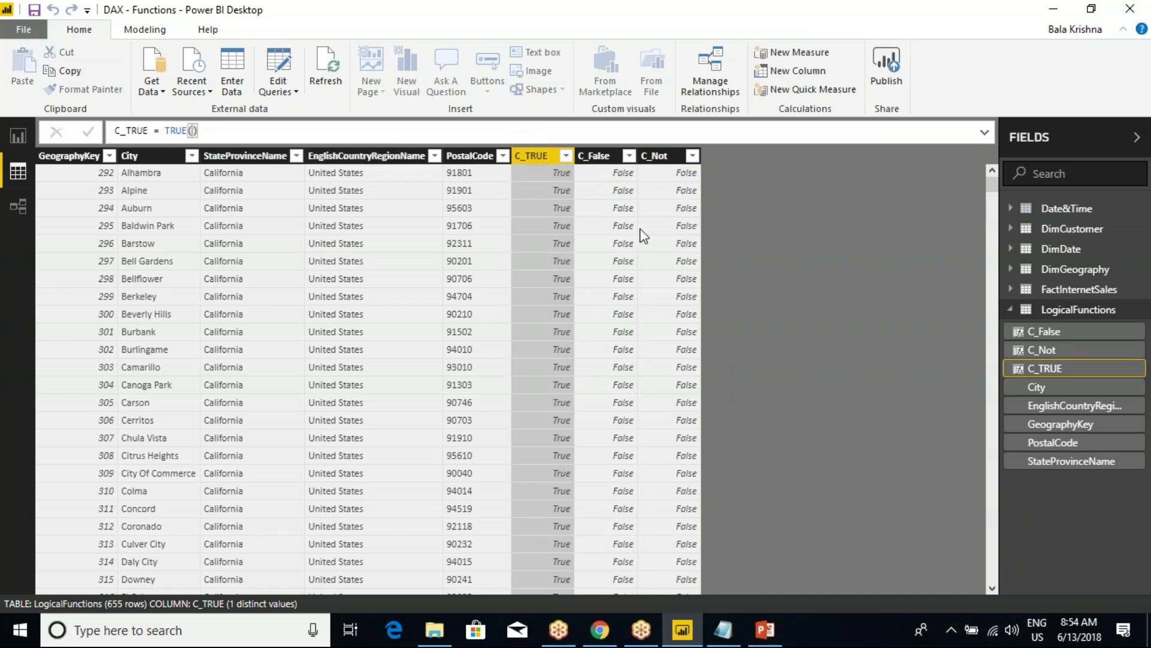
{"action": "left_click", "coordinate": [602, 159]}
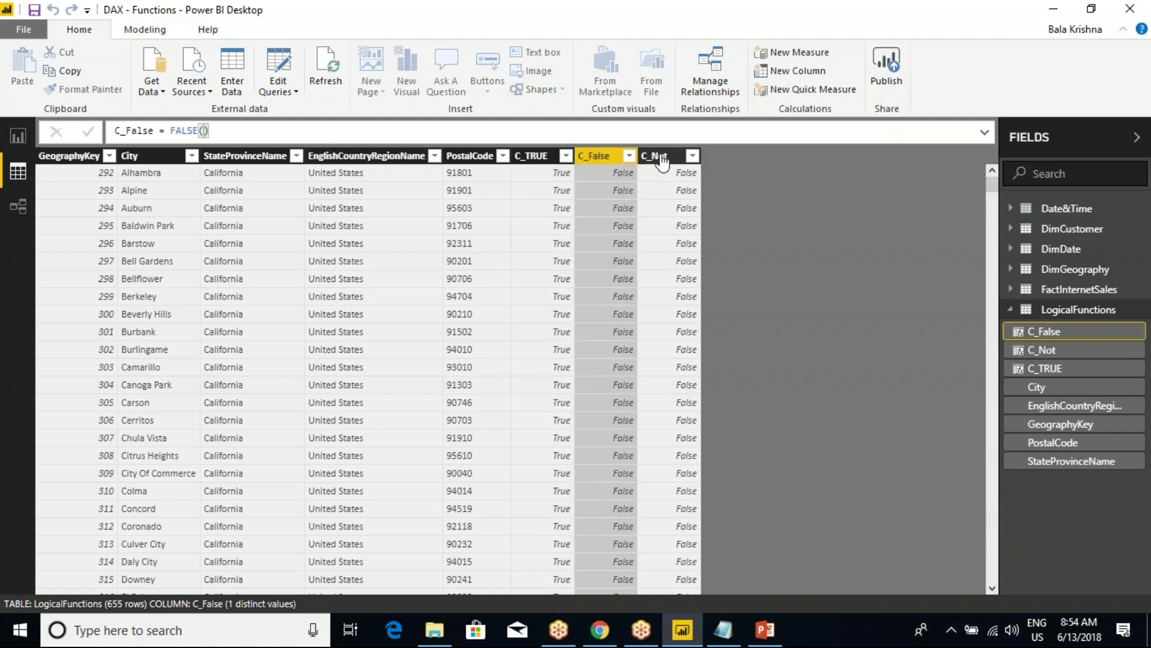
- Change the C_Not column's formula to C_Not = NOT(FALSE())
{"action": "left_click", "coordinate": [656, 157]}
{"action": "key", "text": "BackSpace"}
{"action": "key", "text": "BackSpace"}
{"action": "key", "text": "BackSpace"}
{"action": "key", "text": "BackSpace"}
{"action": "key", "text": "BackSpace"}
{"action": "key", "text": "BackSpace"}
{"action": "key", "text": "BackSpace"}
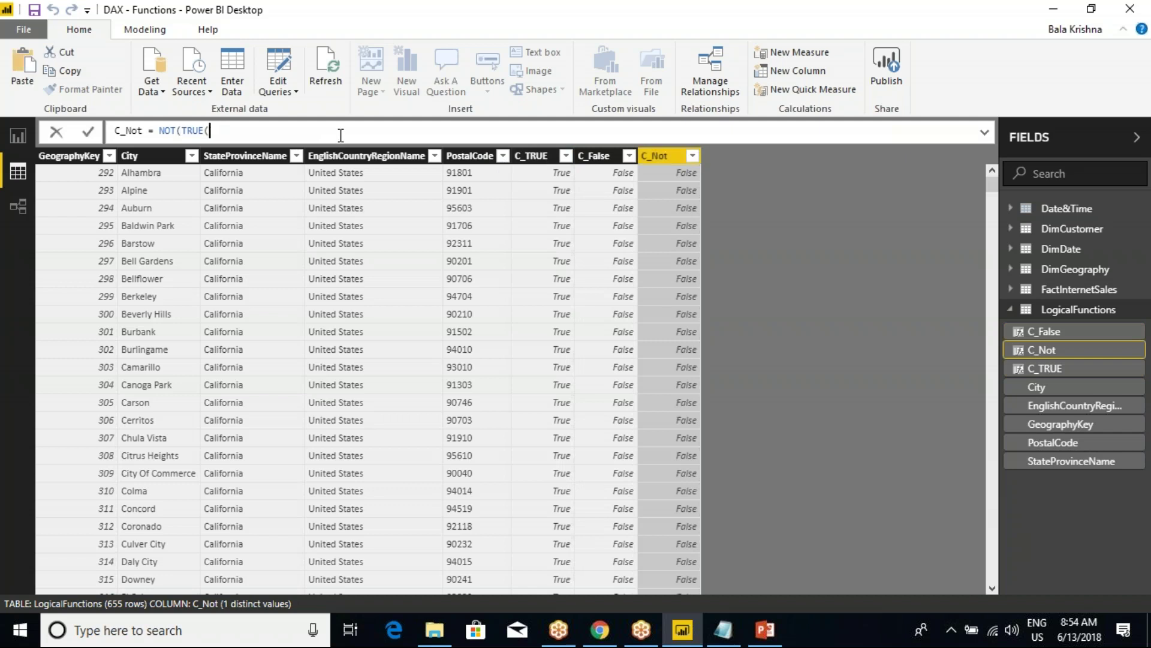
{"action": "key", "text": "BackSpace"}
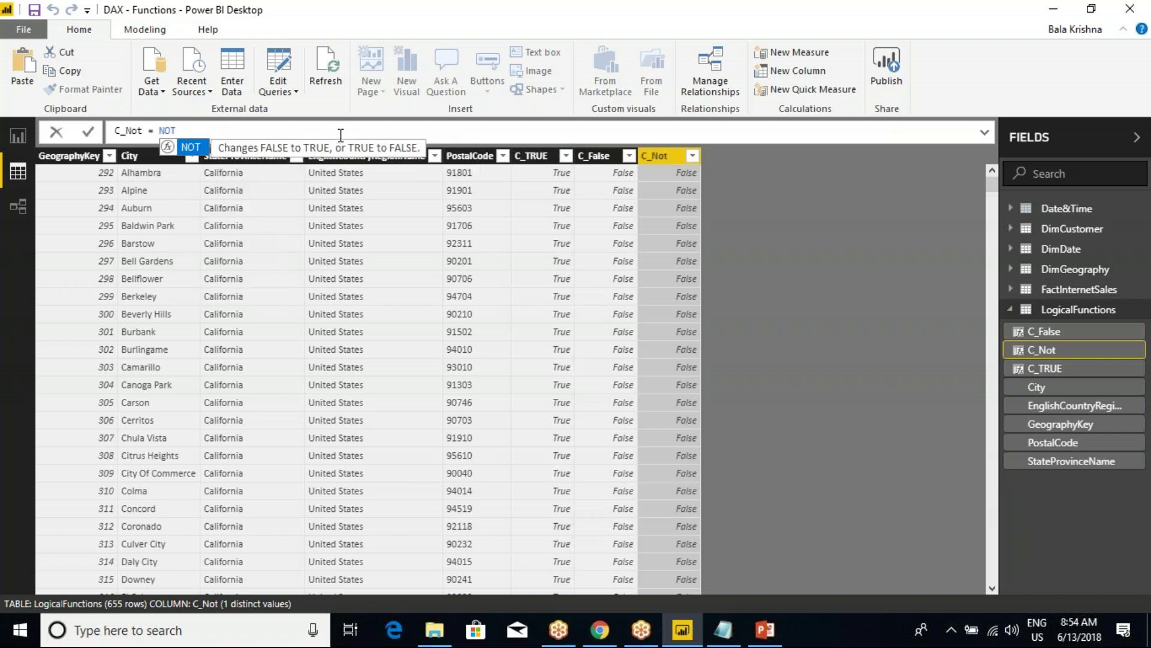
{"action": "type", "text": "("}
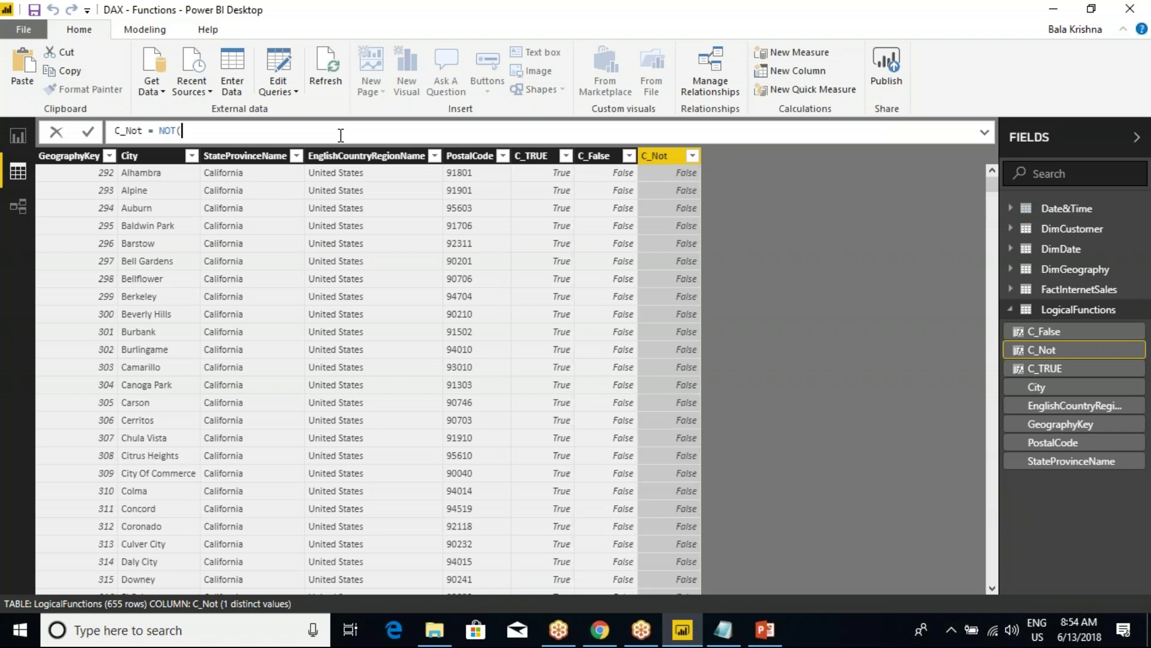
{"action": "key", "text": "BackSpace"}
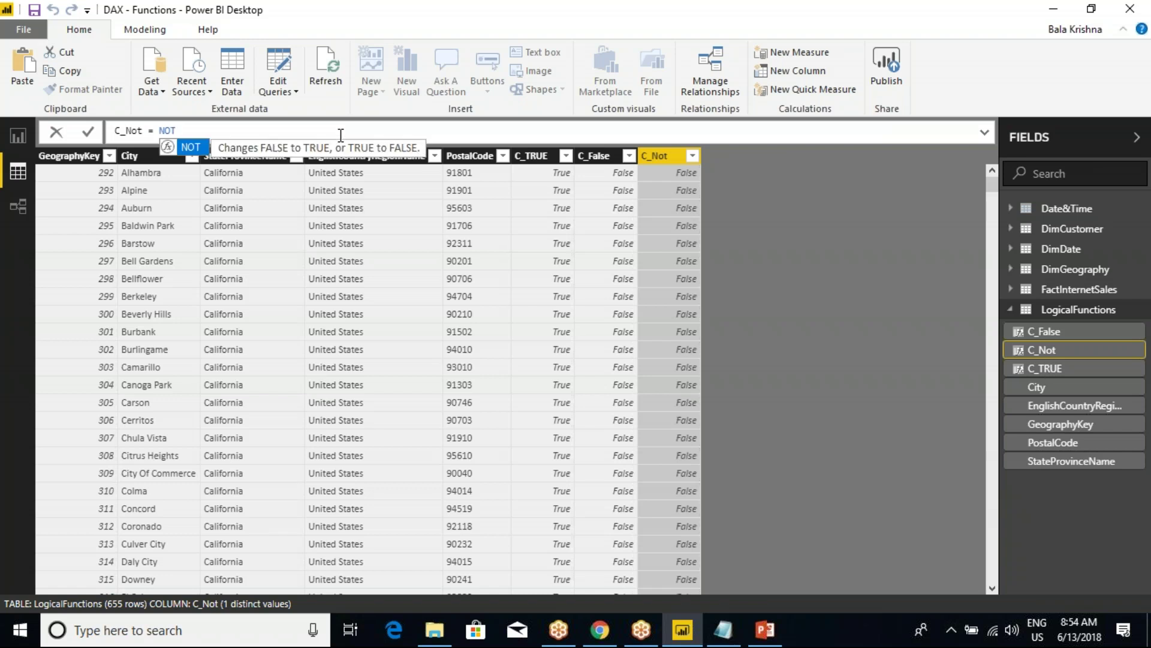
{"action": "type", "text": "(fals"}
{"action": "key", "text": "Tab"}
{"action": "type", "text": ")"}
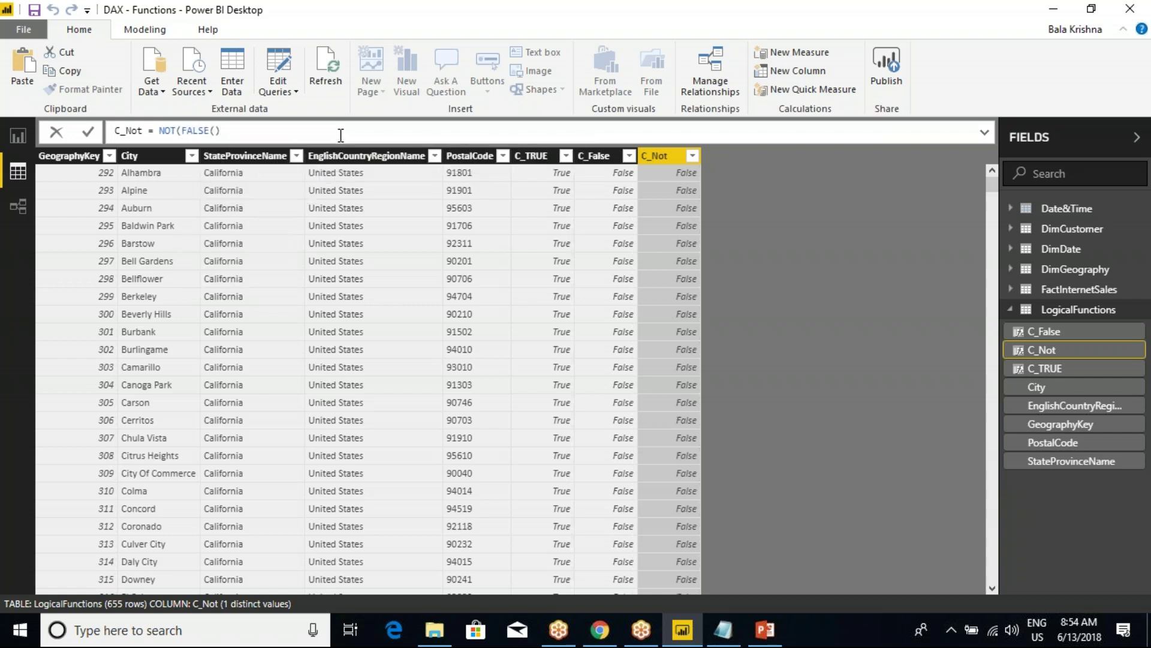
{"action": "type", "text": ")"}
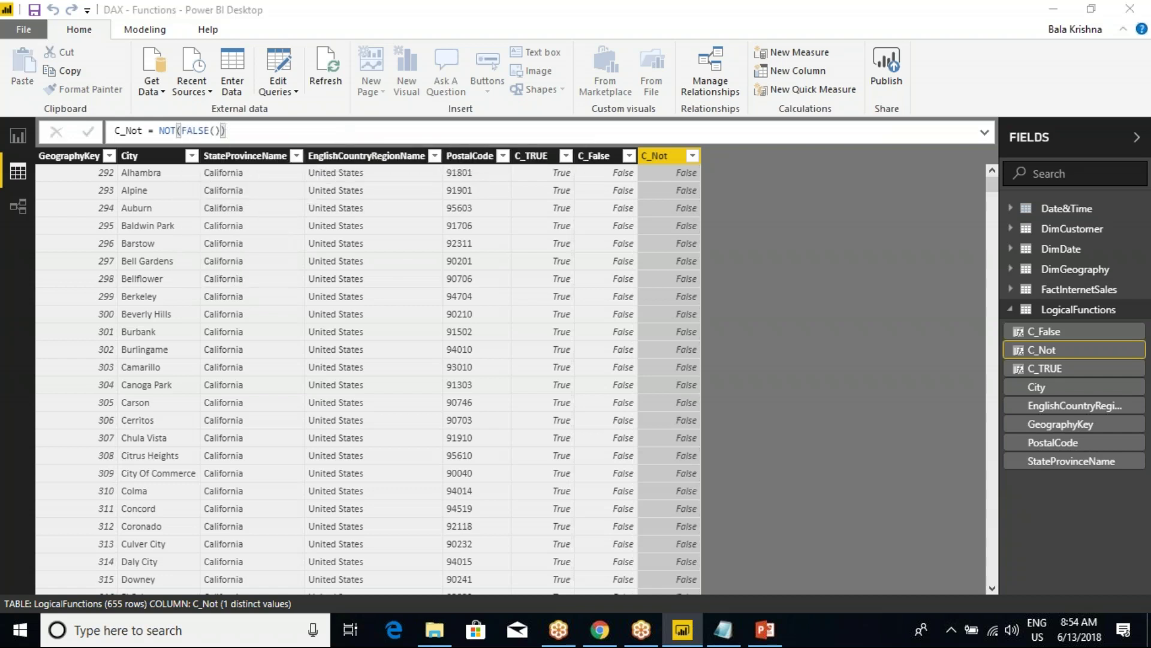
{"action": "key", "text": "Return"}
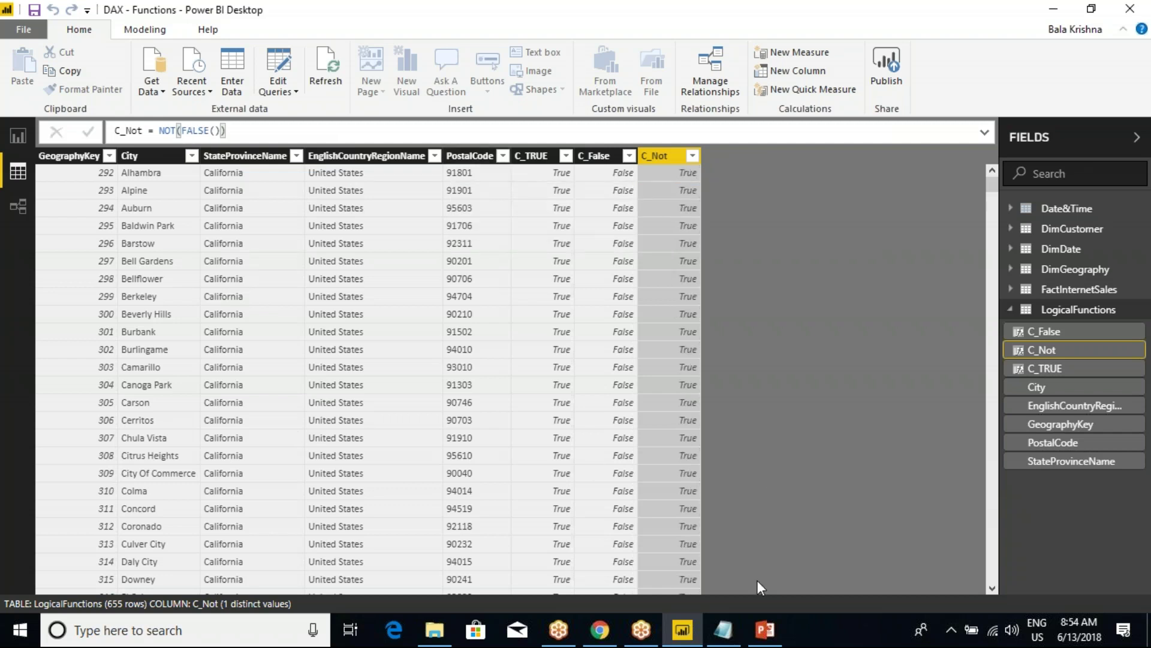
- Switch to PowerPoint and move the TRUE Function item to the start of the Logical Functions list
{"action": "left_click", "coordinate": [765, 630]}
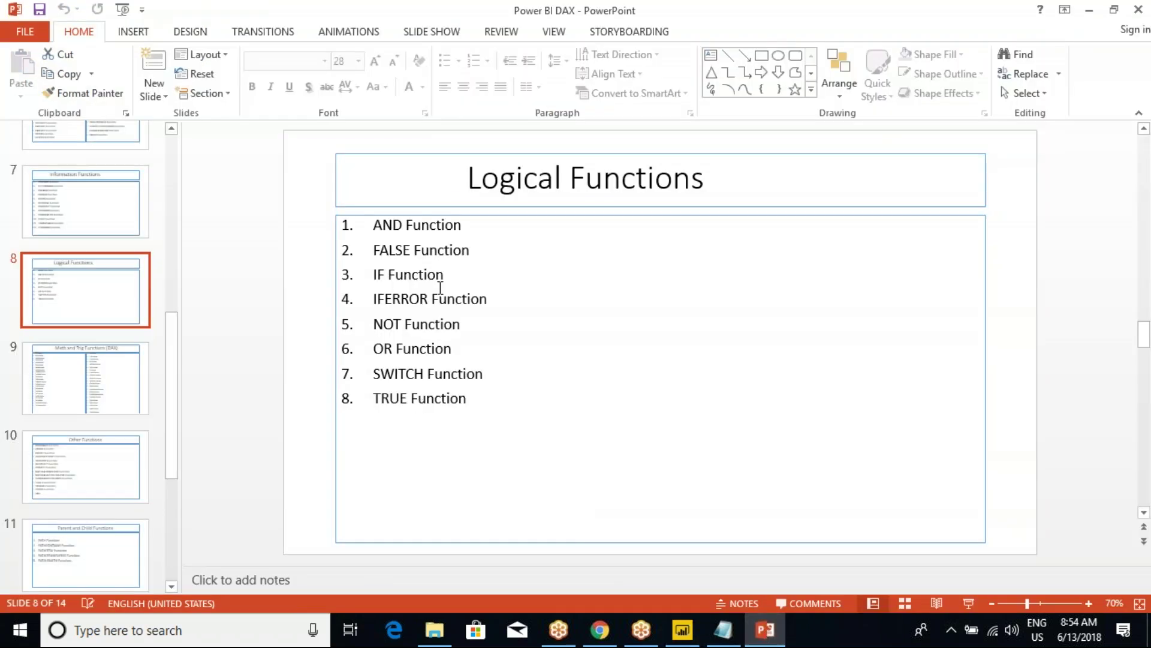
{"action": "left_click", "coordinate": [474, 399]}
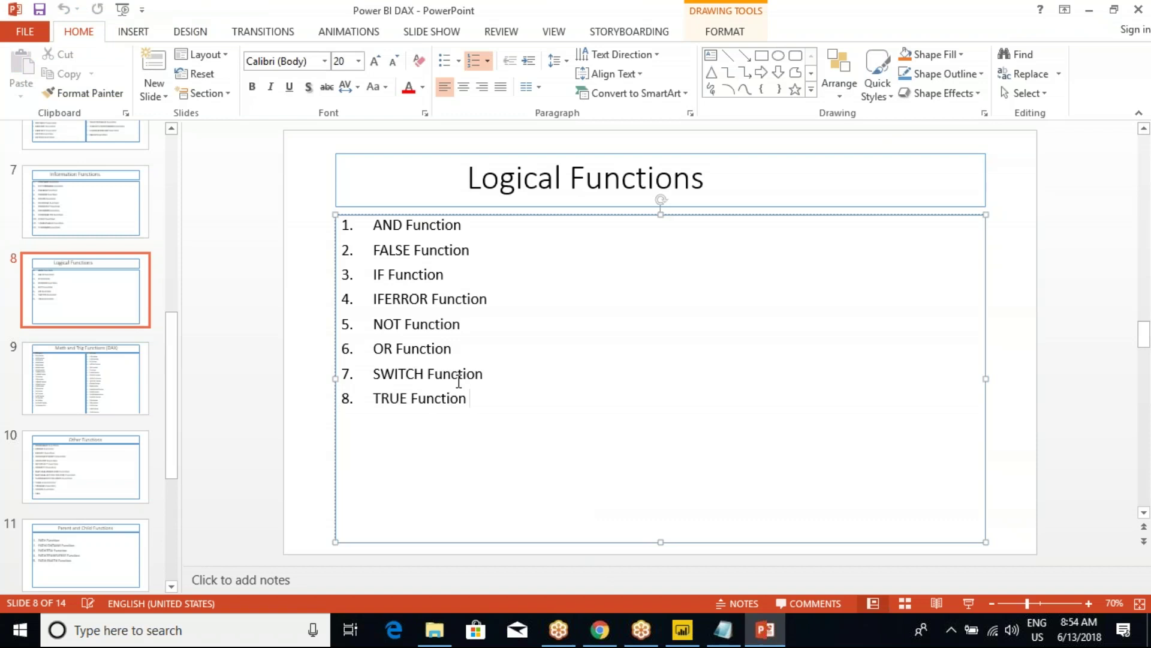
{"action": "left_click_drag", "start_coordinate": [463, 398], "coordinate": [394, 404]}
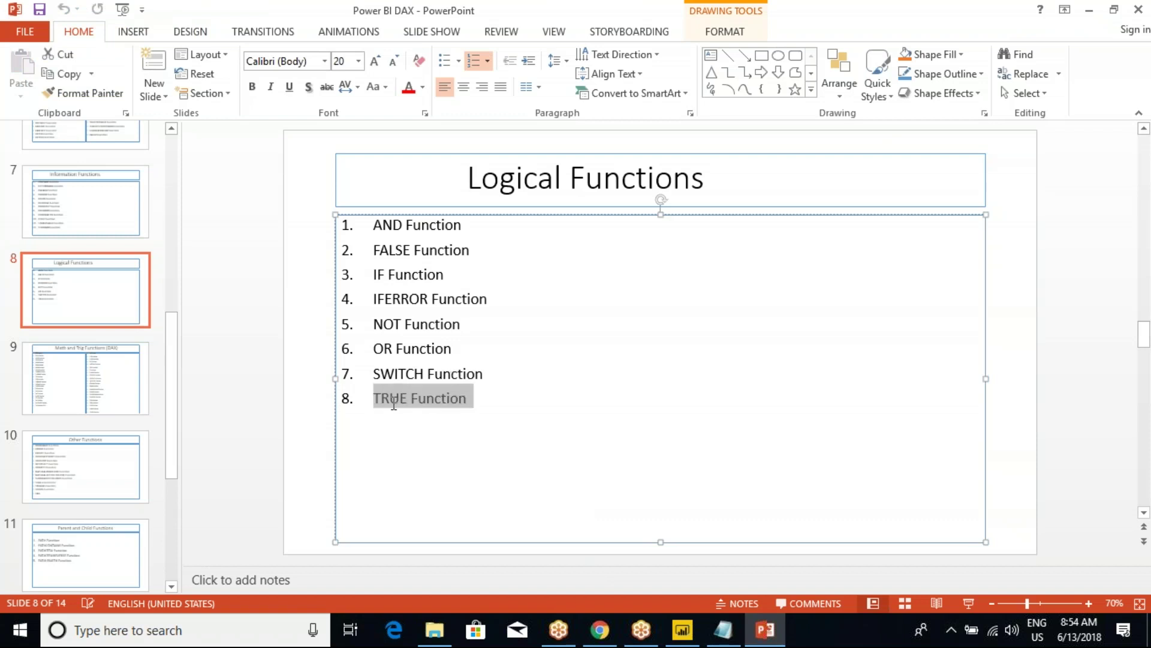
{"action": "key", "text": "ctrl+x"}
{"action": "key", "text": "BackSpace"}
{"action": "key", "text": "BackSpace"}
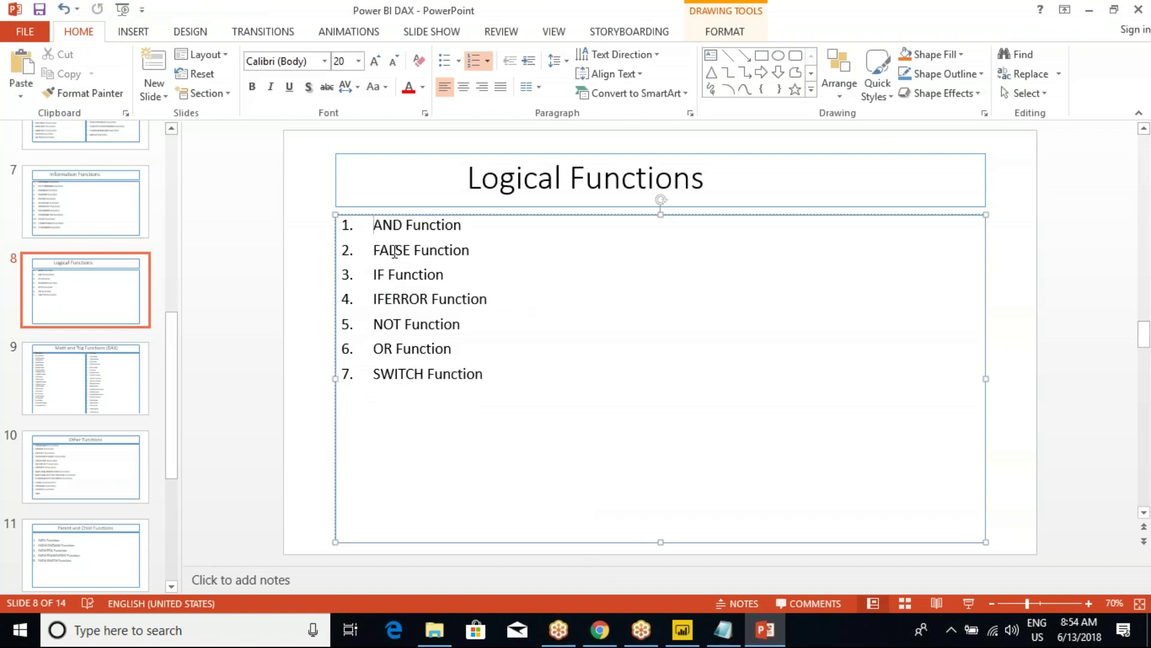
{"action": "key", "text": "ctrl+Home"}
{"action": "key", "text": "Return"}
{"action": "key", "text": "Up"}
{"action": "key", "text": "ctrl+v"}
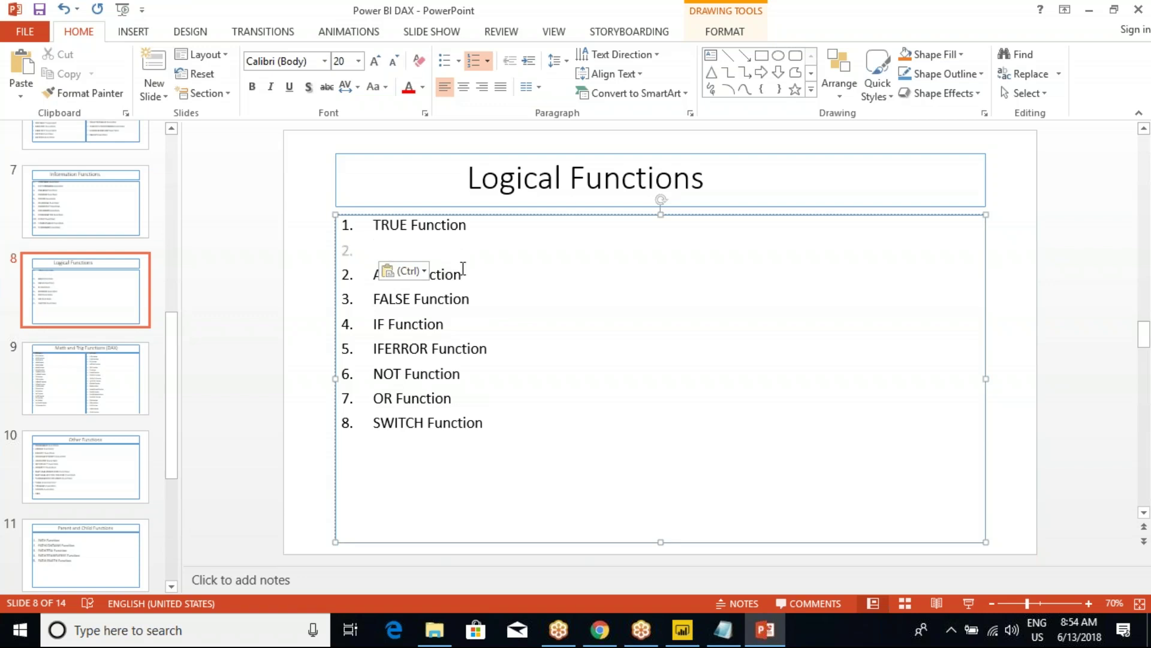
{"action": "key", "text": "Delete"}
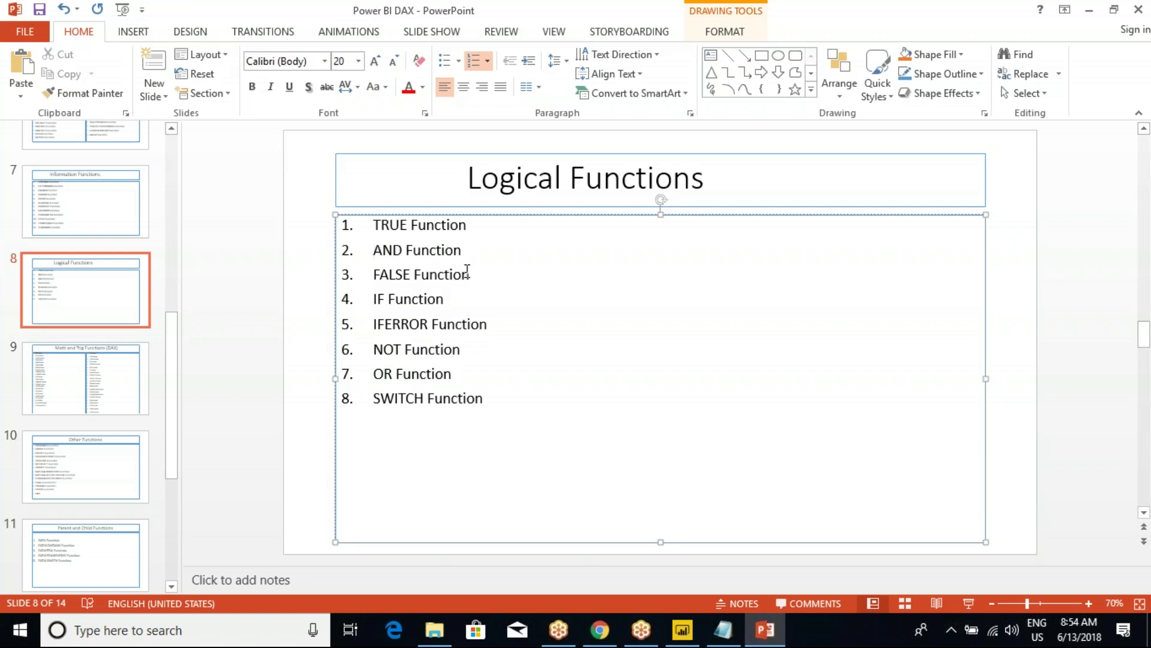
- Move the AND Function item directly below FALSE Function in the Logical Functions list
{"action": "double_click", "coordinate": [424, 254]}
{"action": "left_click_drag", "start_coordinate": [424, 259], "coordinate": [386, 254]}
{"action": "key", "text": "ctrl+x"}
{"action": "key", "text": "Delete"}
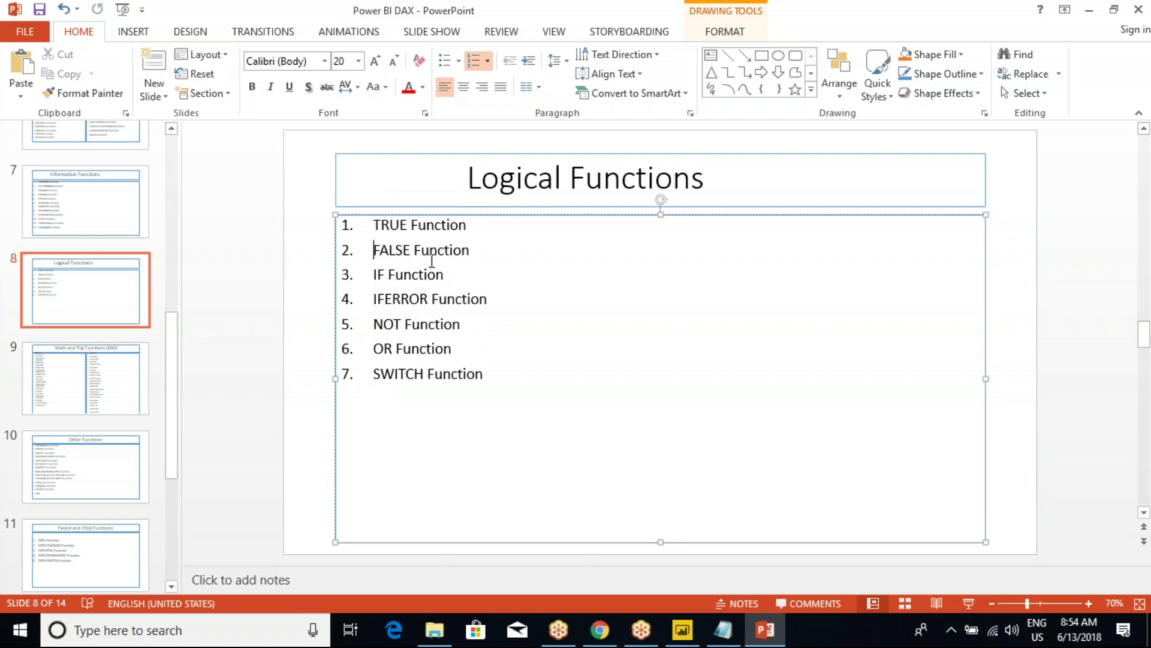
{"action": "left_click", "coordinate": [472, 251]}
{"action": "key", "text": "Return"}
{"action": "key", "text": "ctrl+v"}
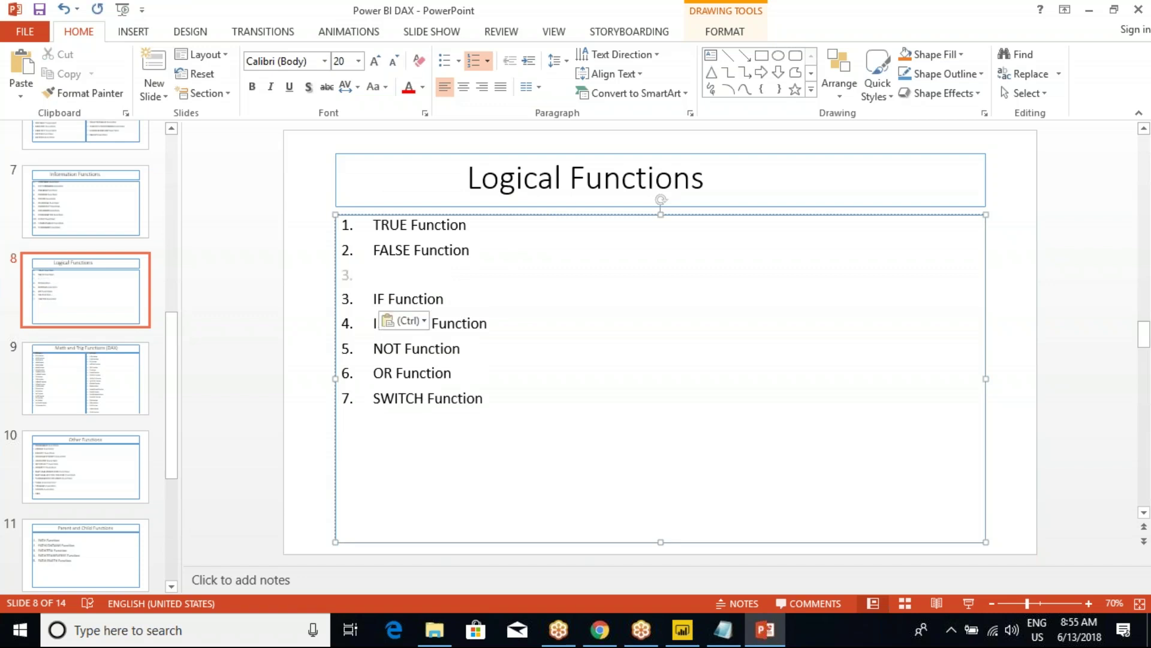
{"action": "key", "text": "Return"}
{"action": "key", "text": "Delete"}
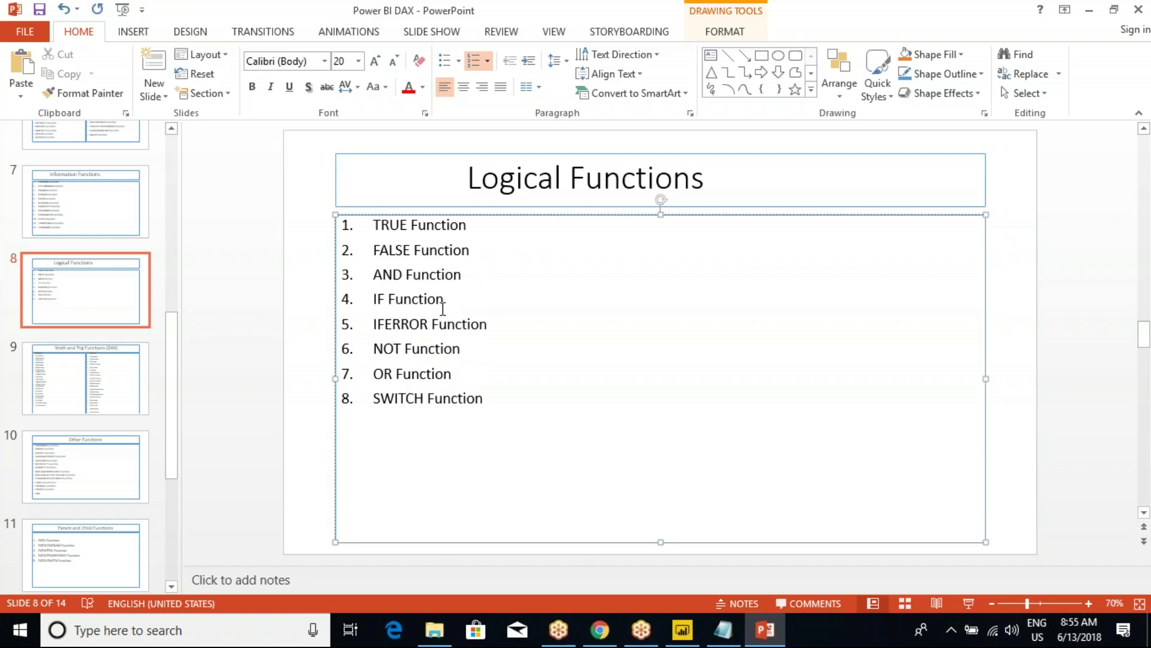
{"action": "left_click_drag", "start_coordinate": [376, 225], "coordinate": [427, 243]}
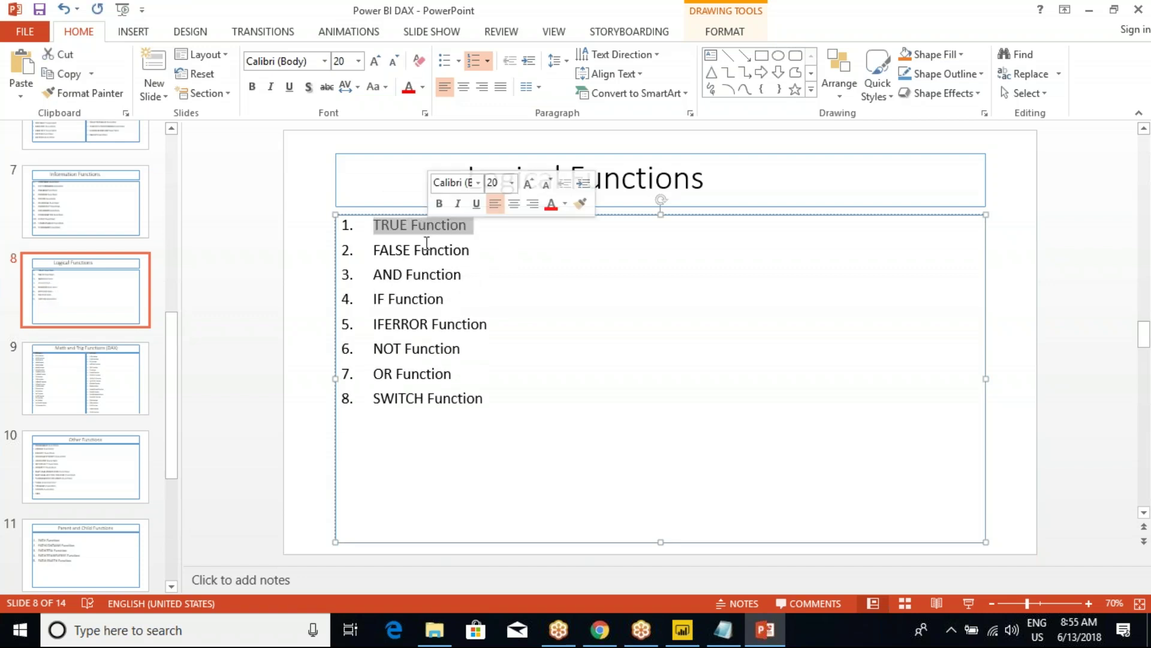
{"action": "left_click", "coordinate": [380, 250]}
{"action": "key", "text": "Right"}
{"action": "key", "text": "Right"}
{"action": "key", "text": "Right"}
{"action": "key", "text": "Right"}
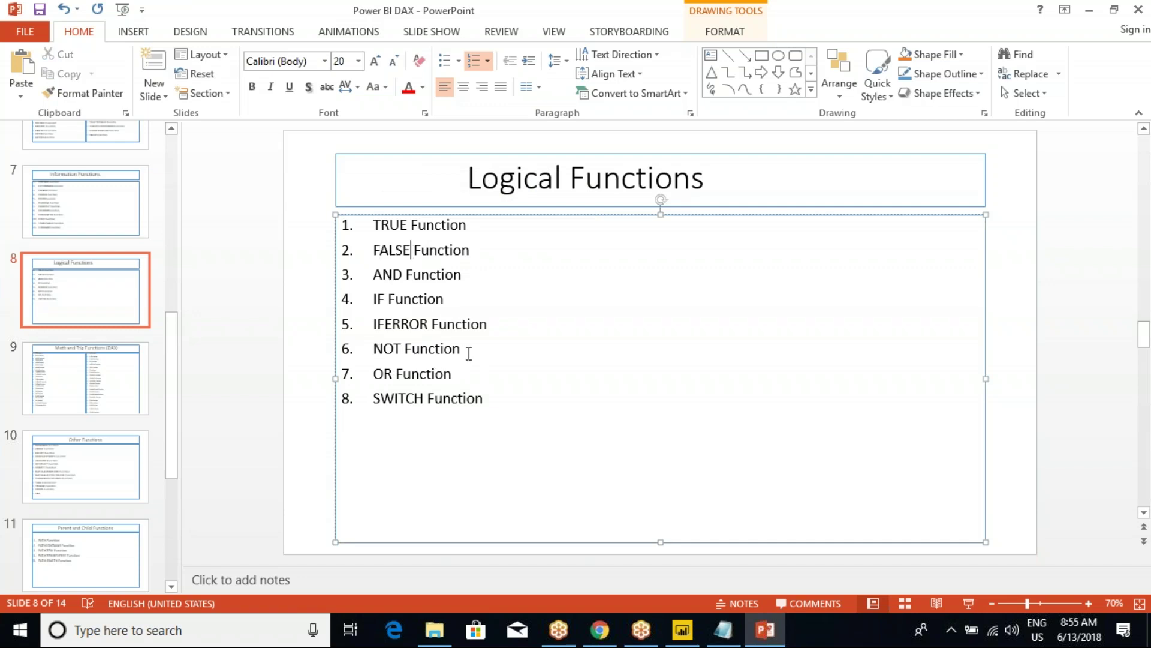
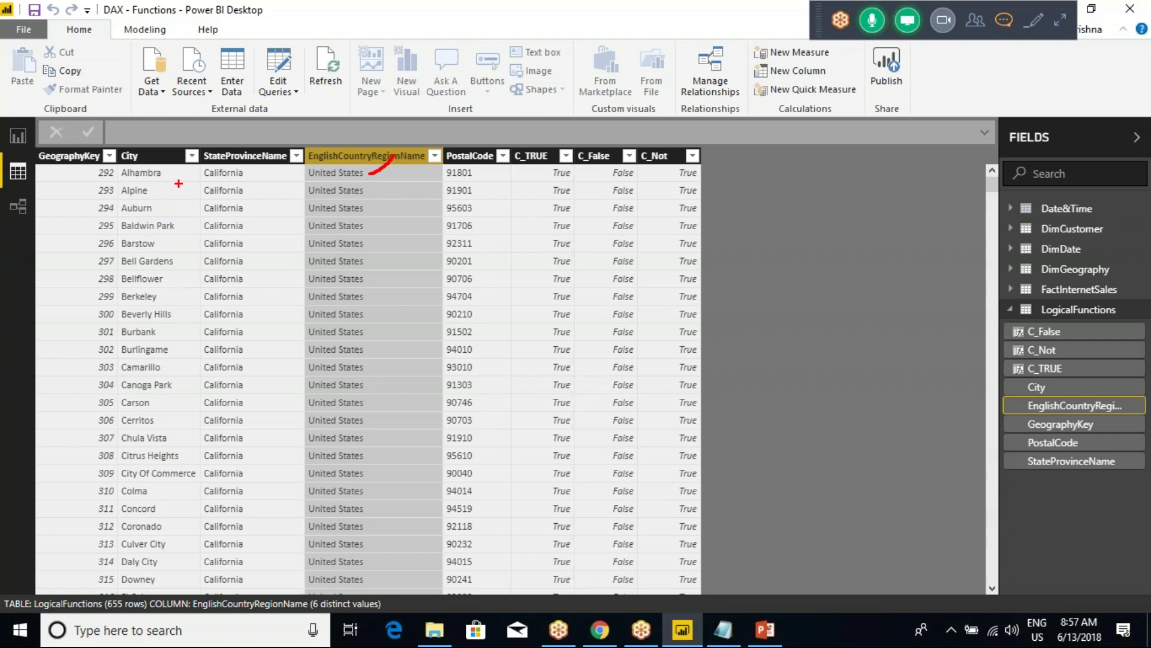
- Mark the first row's United States and GeographyKey 292 cells with red boxes, and clear the markings
{"action": "left_click_drag", "start_coordinate": [182, 174], "coordinate": [201, 156]}
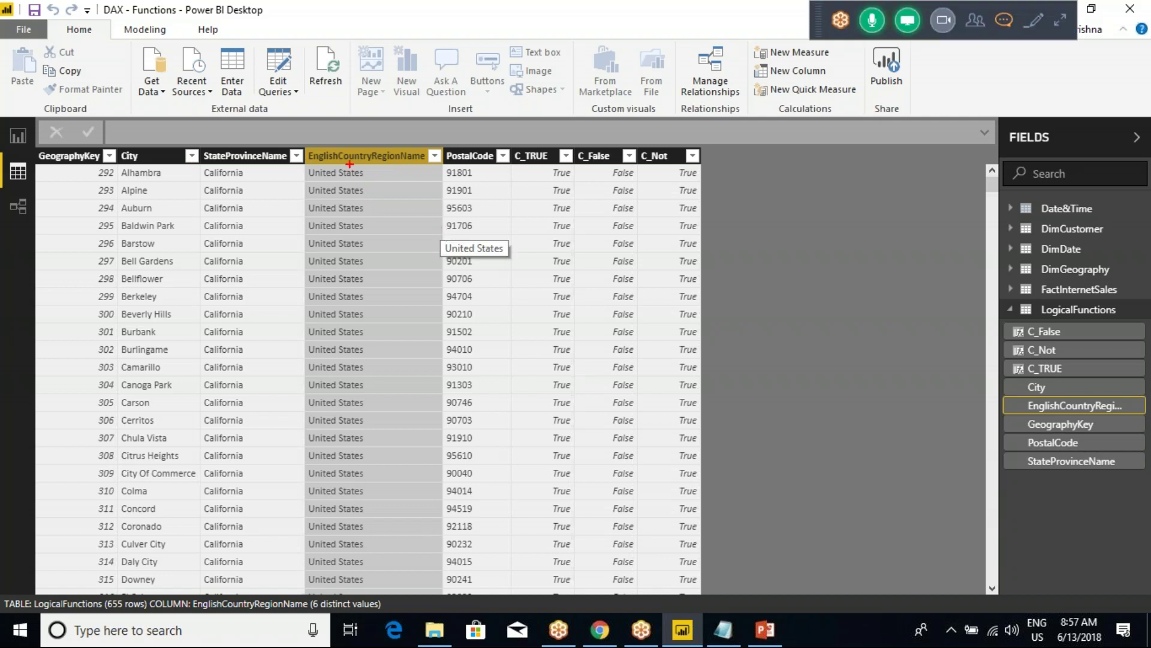
{"action": "left_click_drag", "start_coordinate": [299, 167], "coordinate": [375, 180]}
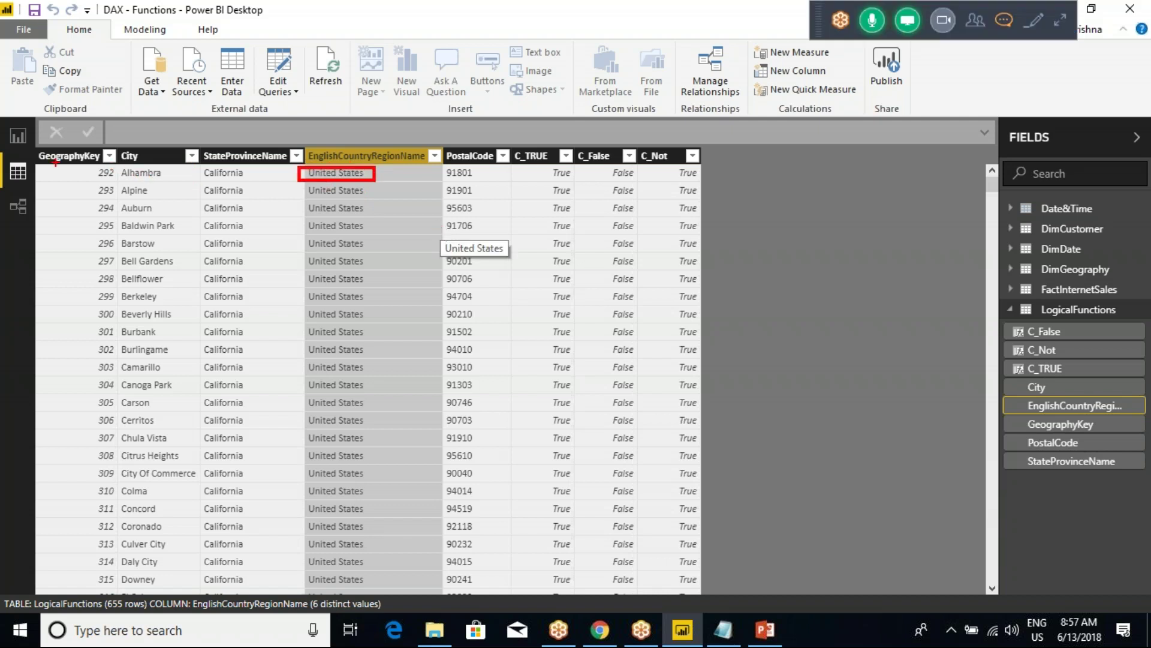
{"action": "left_click_drag", "start_coordinate": [40, 162], "coordinate": [121, 180]}
{"action": "key", "text": "Escape"}
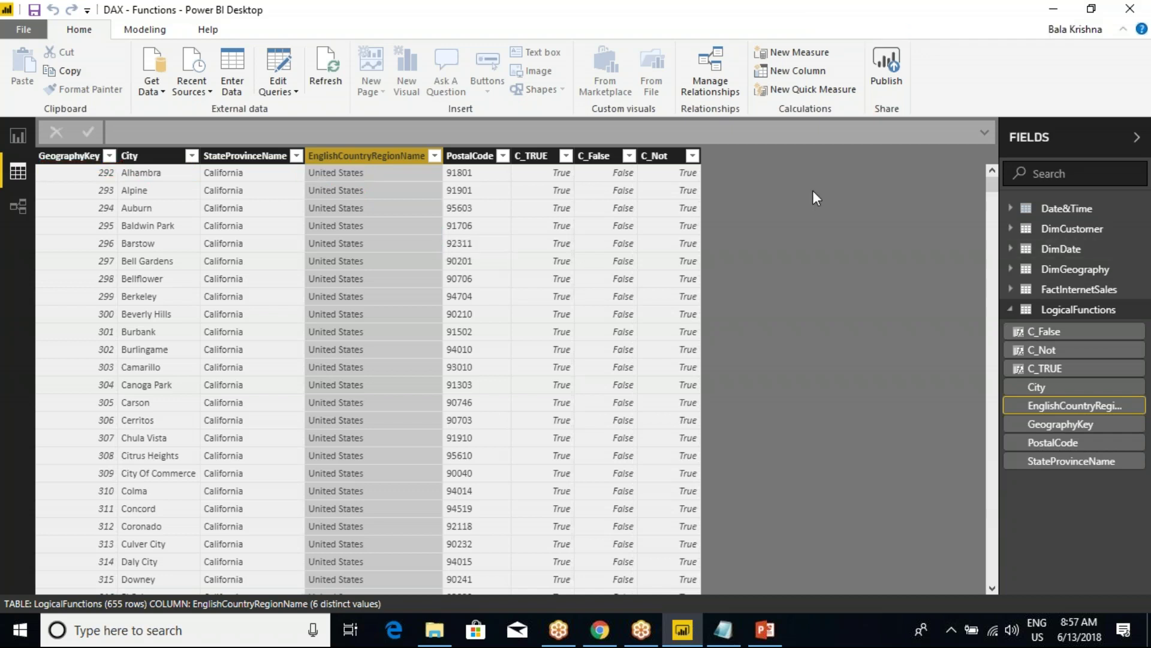
- Add a calculated column named C_AND to the LogicalFunctions table and start its formula with the AND function
{"action": "right_click", "coordinate": [661, 156]}
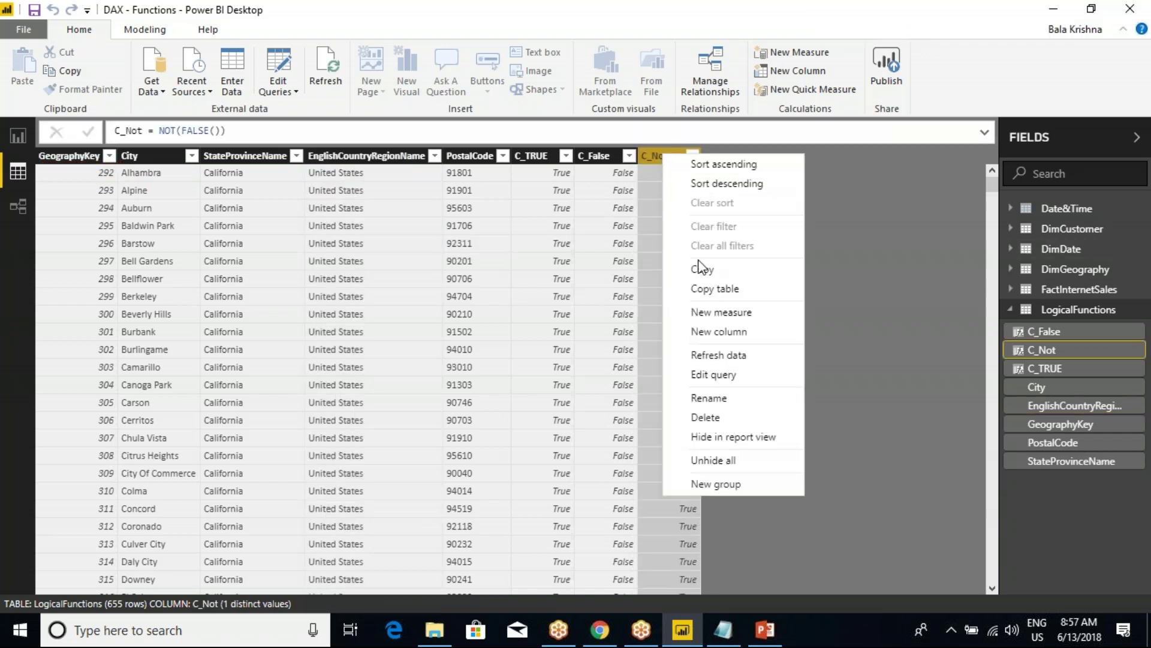
{"action": "left_click", "coordinate": [738, 331]}
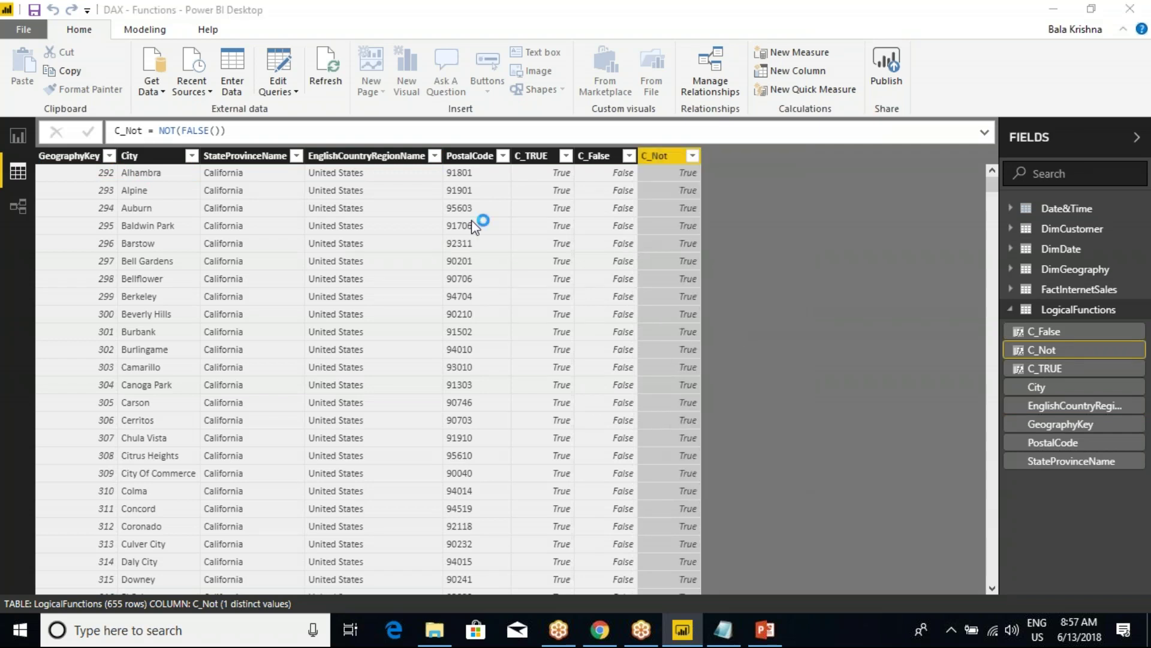
{"action": "key", "text": "ctrl+a"}
{"action": "type", "text": "C_OR"}
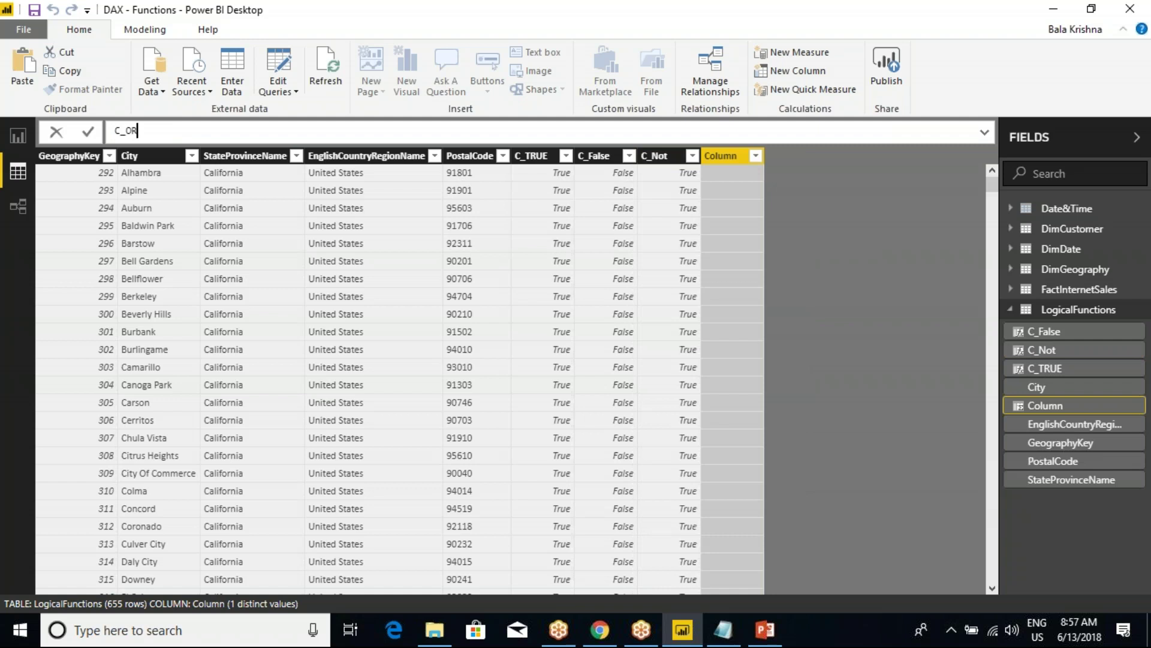
{"action": "key", "text": "BackSpace"}
{"action": "key", "text": "BackSpace"}
{"action": "type", "text": "AND = and"}
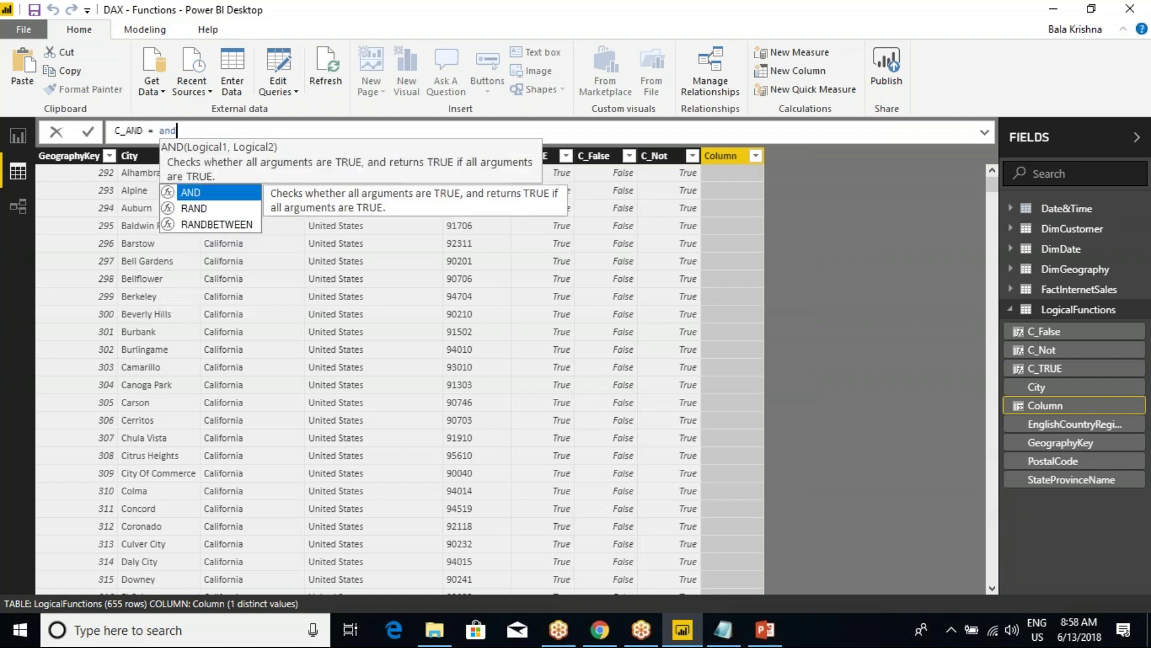
{"action": "key", "text": "Tab"}
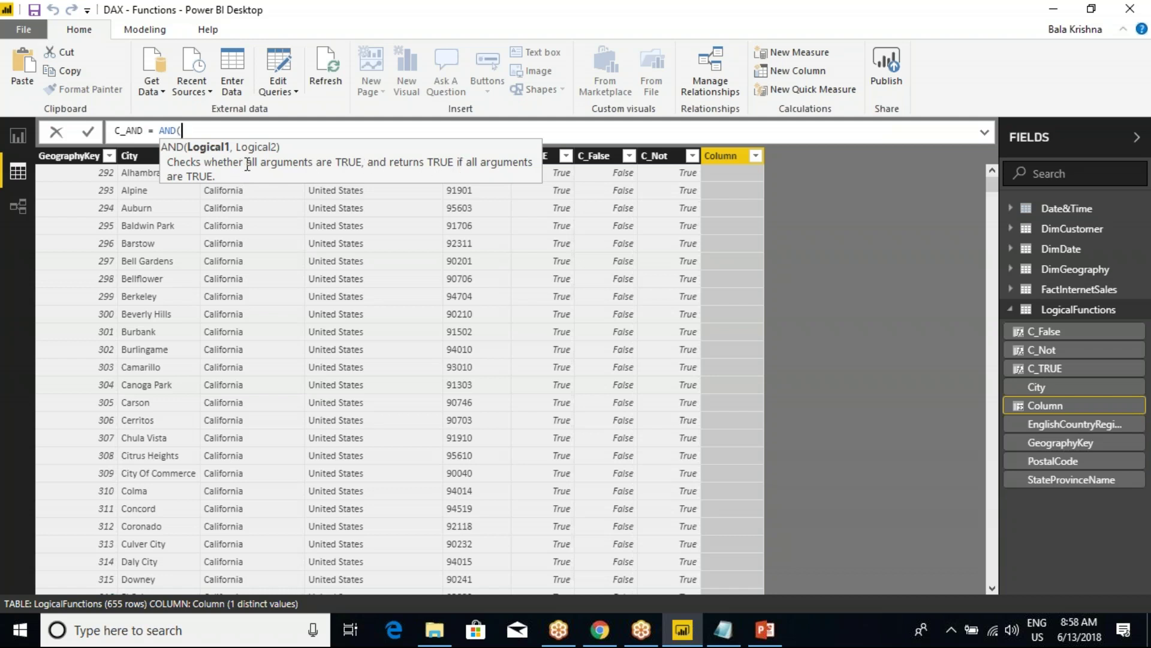
- Enter LogicalFunctions[EnglishCountryRegionName]="United States" as the first condition of the AND formula
{"action": "type", "text": "ng"}
{"action": "key", "text": "Tab"}
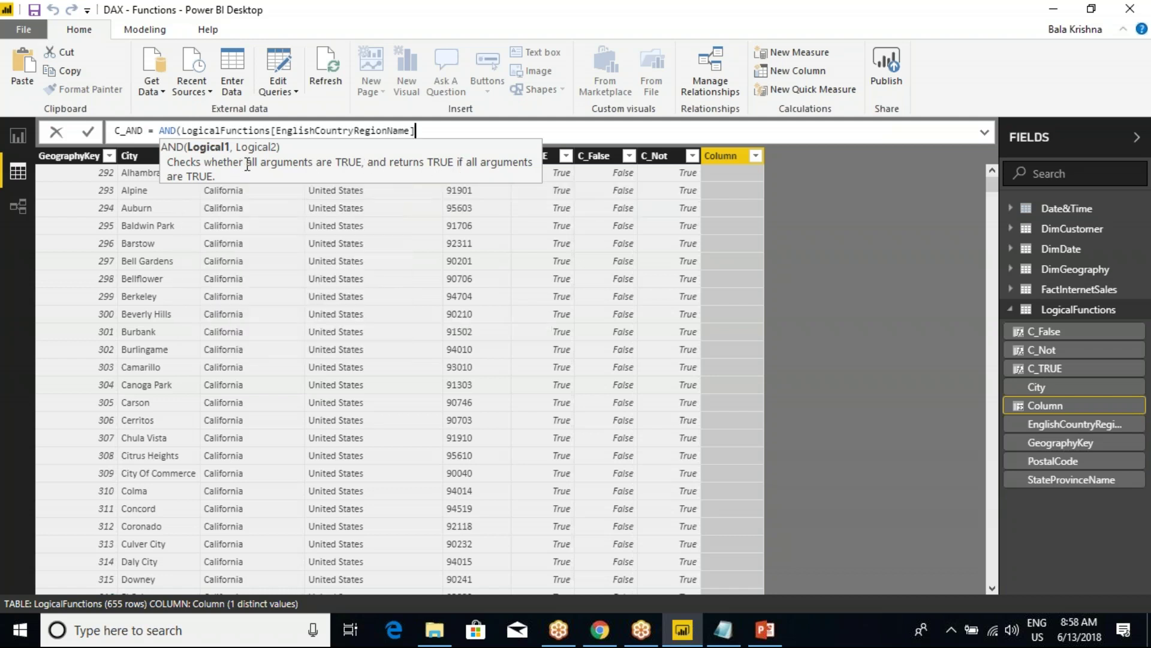
{"action": "type", "text": "="}
{"action": "type", "text": "\"\""}
{"action": "type", "text": "United"}
{"action": "type", "text": " States"}
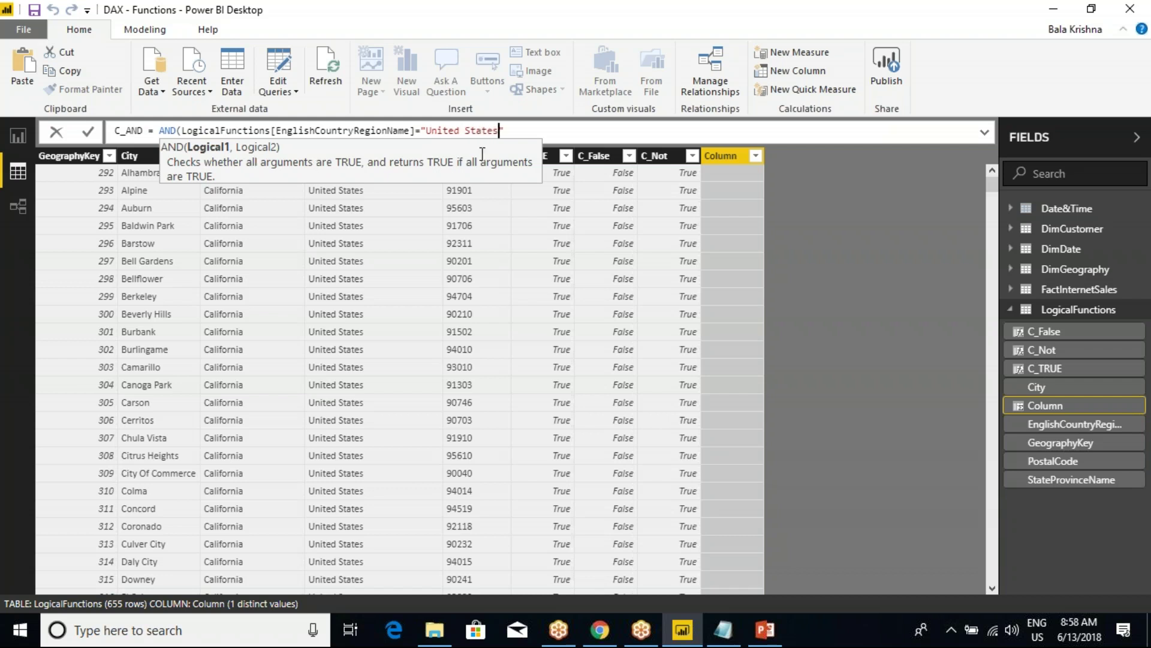
{"action": "left_click", "coordinate": [530, 134]}
{"action": "type", "text": ","}
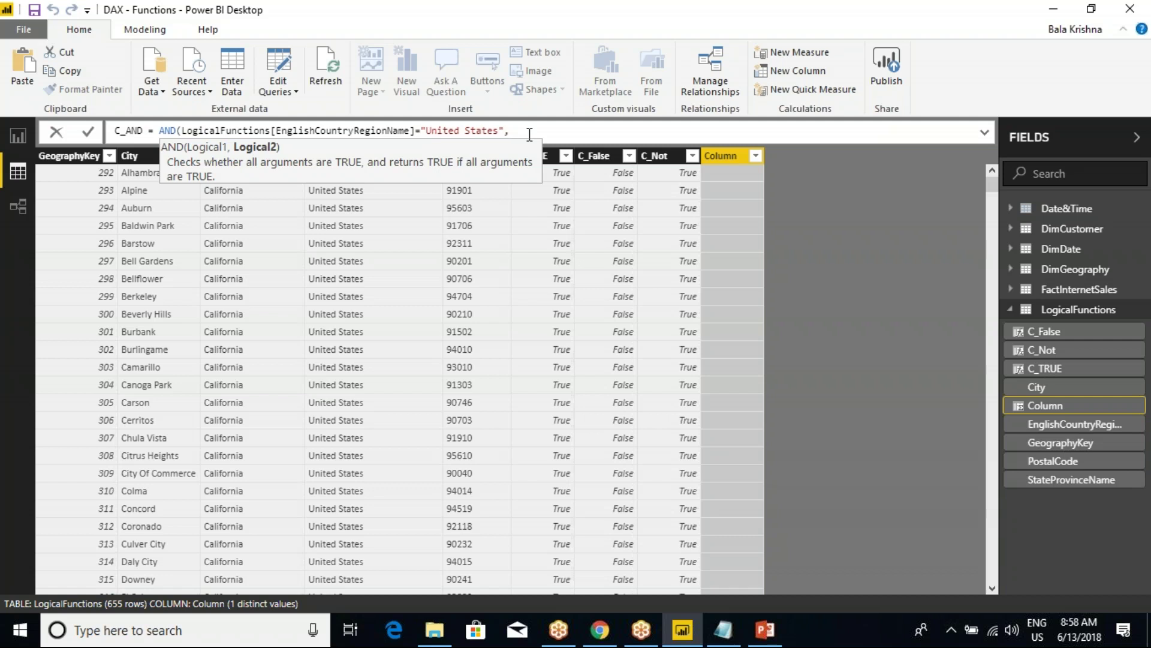
- Complete the C_AND formula with the second condition LogicalFunctions[GeographyKey]=292 and commit it
{"action": "type", "text": "geo"}
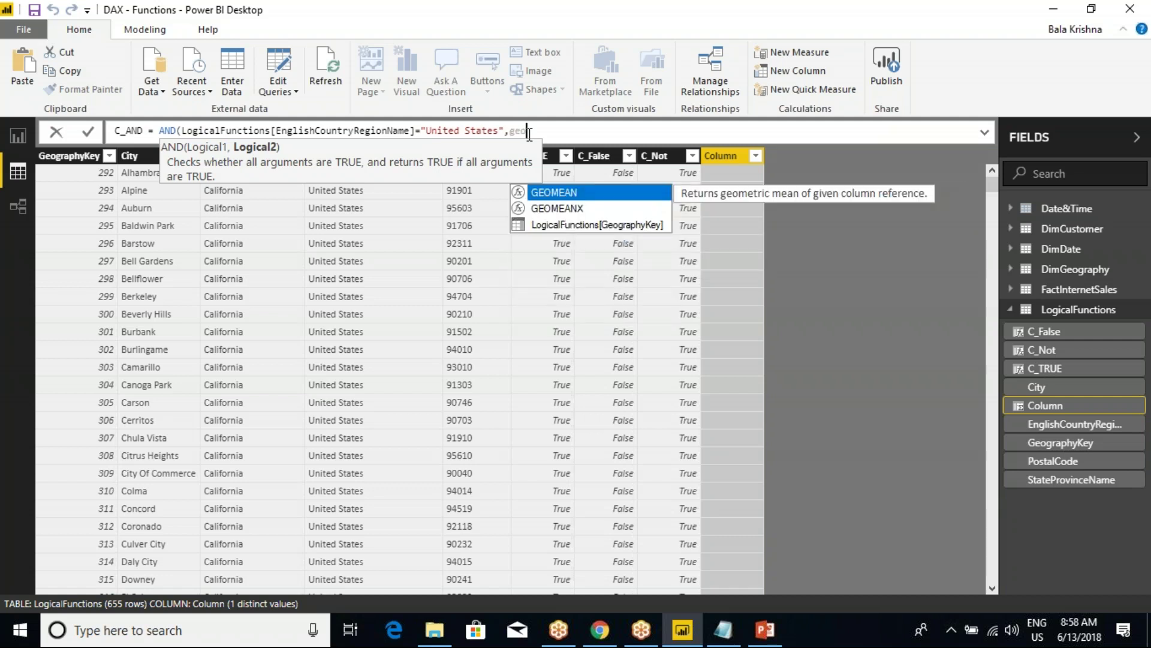
{"action": "key", "text": "Down"}
{"action": "key", "text": "Down"}
{"action": "key", "text": "Tab"}
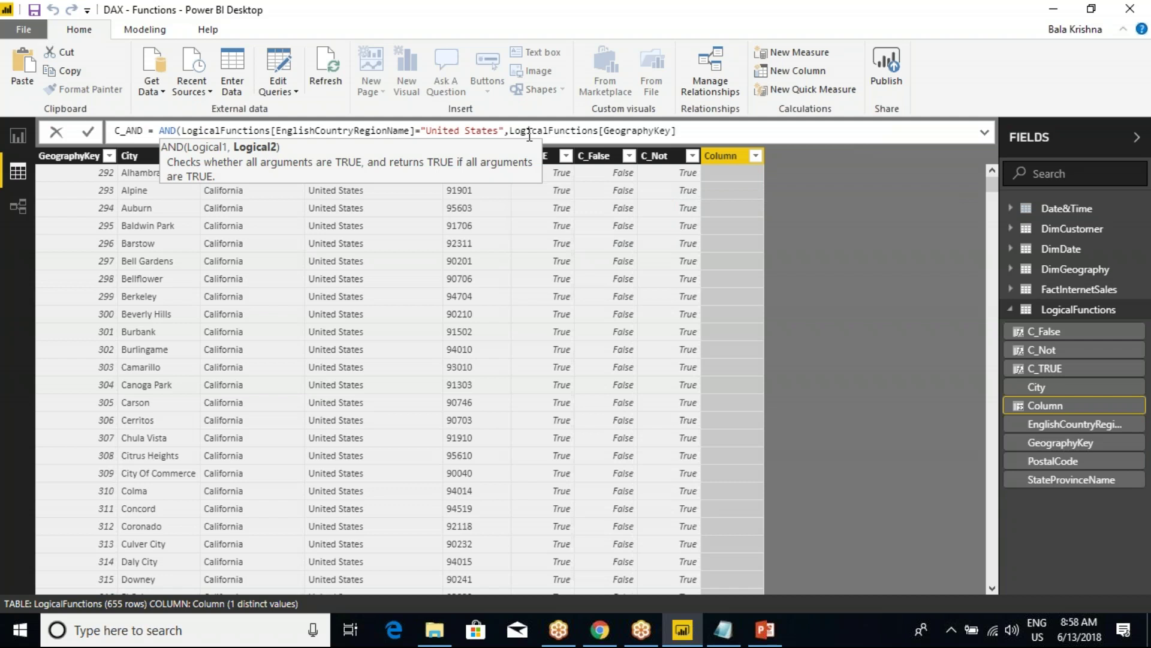
{"action": "type", "text": "=292)"}
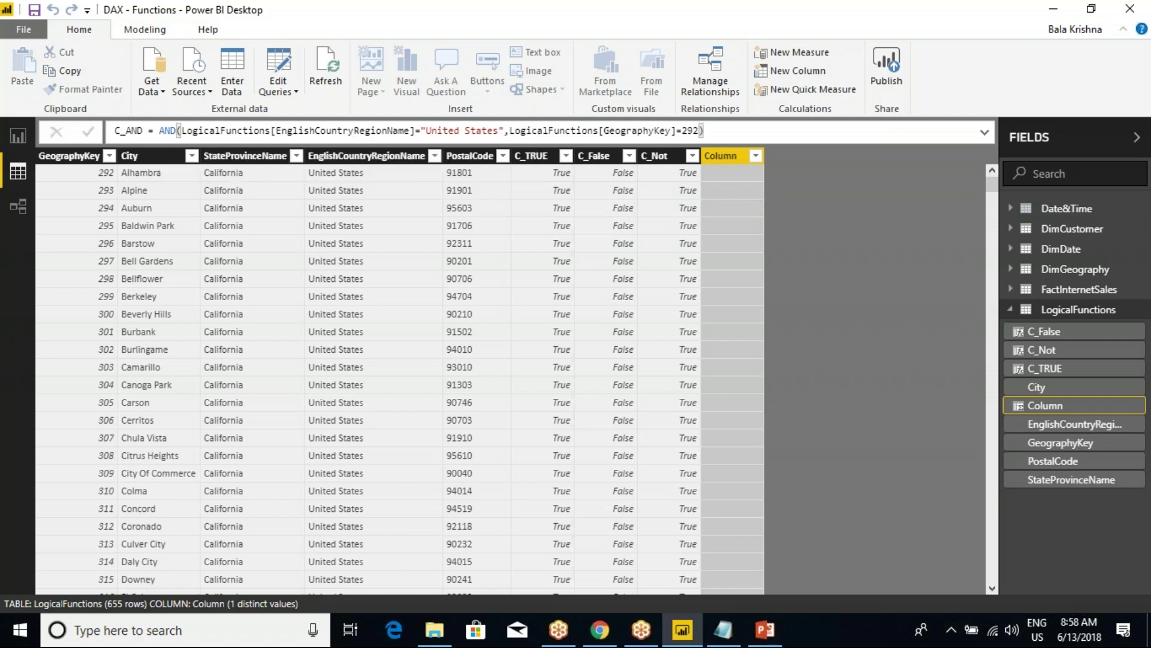
{"action": "key", "text": "Return"}
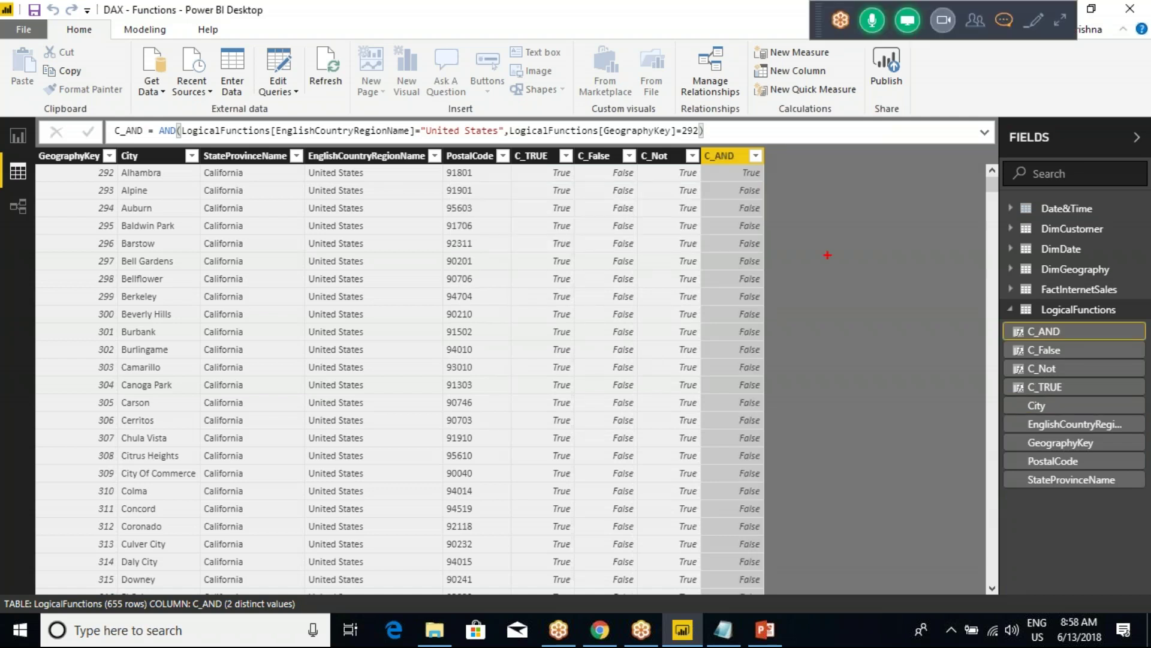
- Mark the C_AND results, the formula's AND conditions and the GeographyKey values from 293 down in red, and clear the markings
{"action": "mouse_move", "coordinate": [701, 164]}
{"action": "left_mouse_down"}
{"action": "mouse_move", "coordinate": [793, 297]}
{"action": "mouse_move", "coordinate": [792, 460]}
{"action": "left_mouse_up"}
{"action": "left_click_drag", "start_coordinate": [779, 176], "coordinate": [807, 147]}
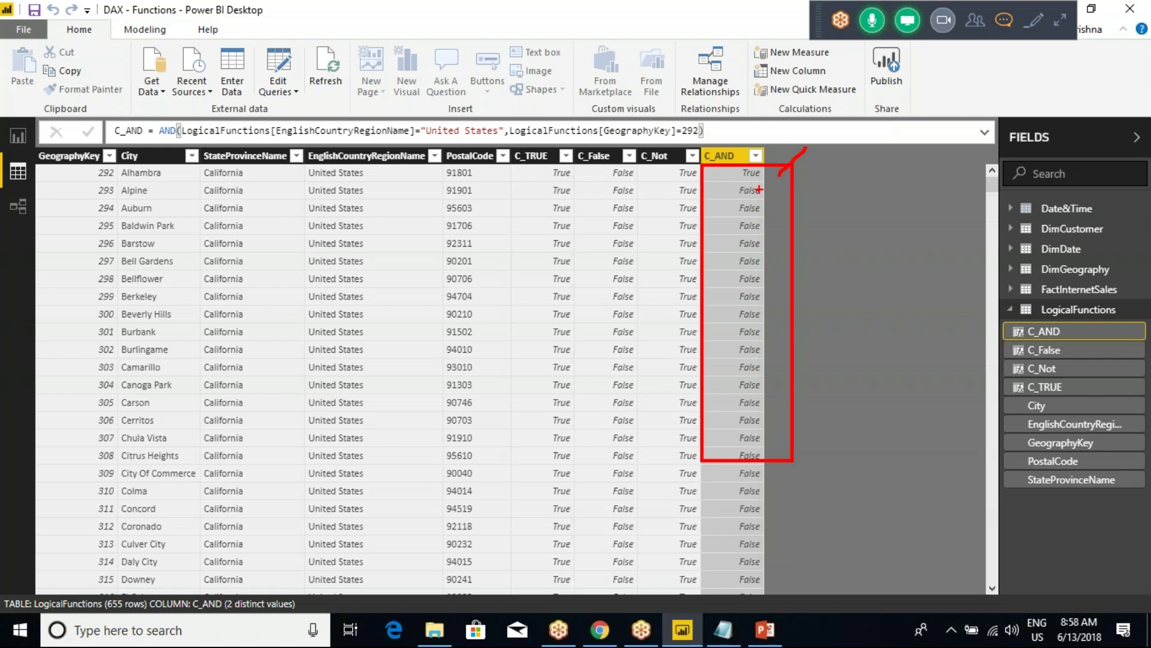
{"action": "mouse_move", "coordinate": [724, 193]}
{"action": "left_mouse_down"}
{"action": "mouse_move", "coordinate": [727, 279]}
{"action": "mouse_move", "coordinate": [769, 337]}
{"action": "left_mouse_up"}
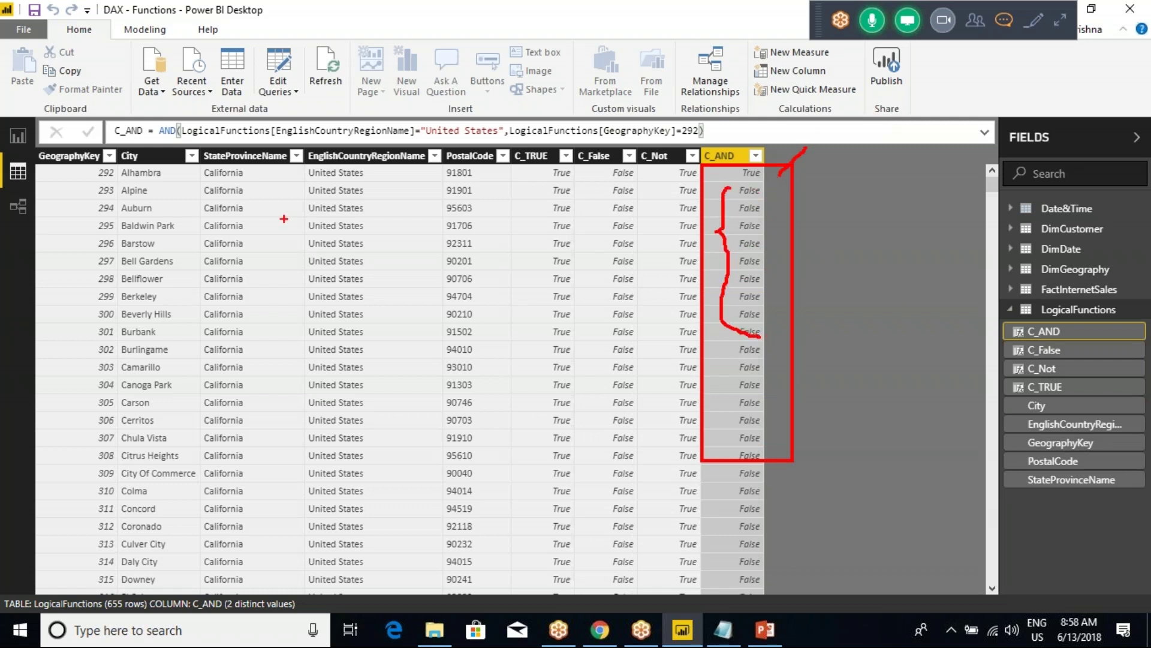
{"action": "left_click_drag", "start_coordinate": [47, 188], "coordinate": [80, 197]}
{"action": "mouse_move", "coordinate": [435, 102]}
{"action": "left_mouse_down"}
{"action": "mouse_move", "coordinate": [445, 111]}
{"action": "mouse_move", "coordinate": [489, 96]}
{"action": "left_mouse_up"}
{"action": "left_click_drag", "start_coordinate": [364, 190], "coordinate": [403, 179]}
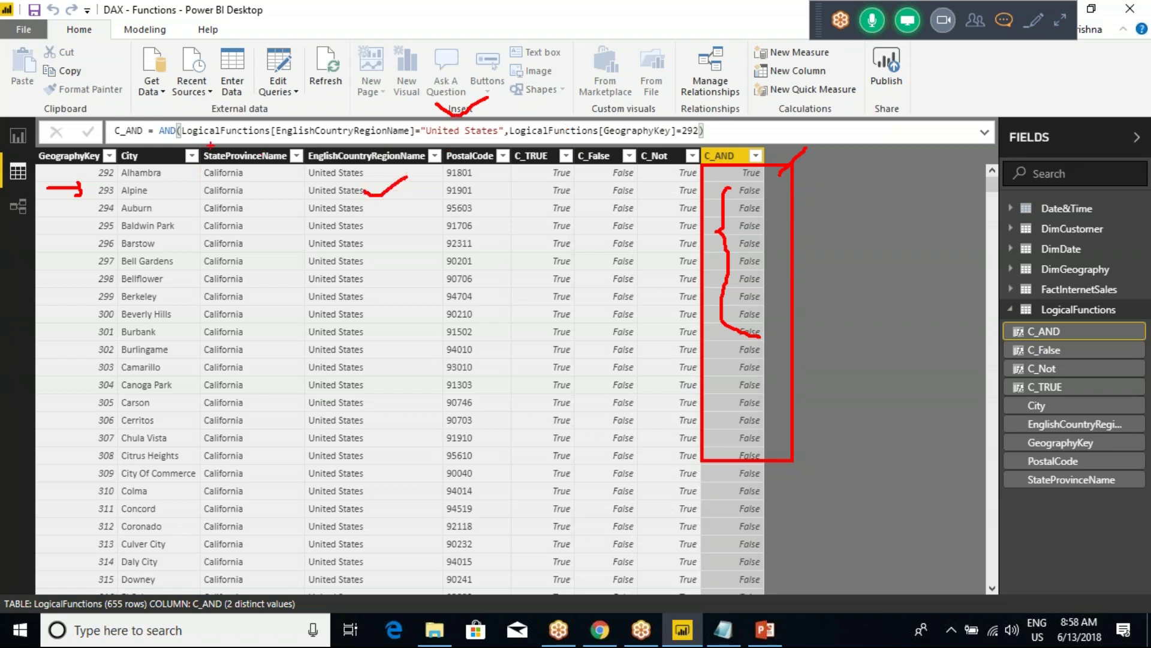
{"action": "left_click_drag", "start_coordinate": [162, 105], "coordinate": [164, 115]}
{"action": "left_click_drag", "start_coordinate": [669, 108], "coordinate": [718, 92]}
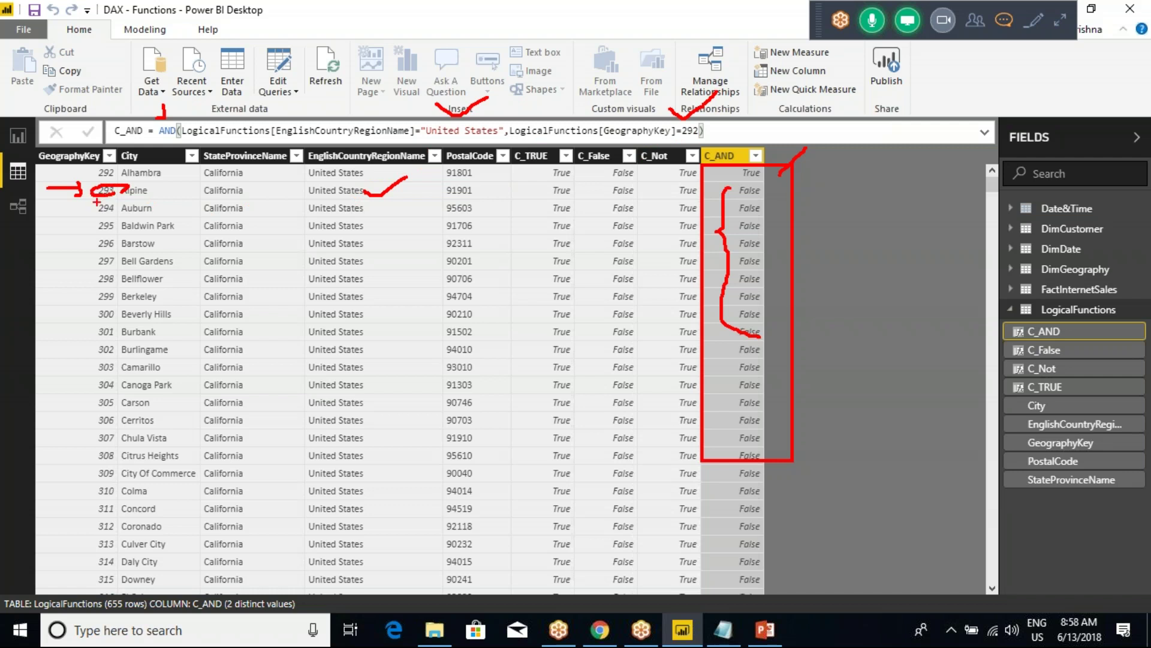
{"action": "mouse_move", "coordinate": [91, 205]}
{"action": "left_mouse_down"}
{"action": "mouse_move", "coordinate": [72, 262]}
{"action": "mouse_move", "coordinate": [95, 407]}
{"action": "mouse_move", "coordinate": [123, 408]}
{"action": "left_mouse_up"}
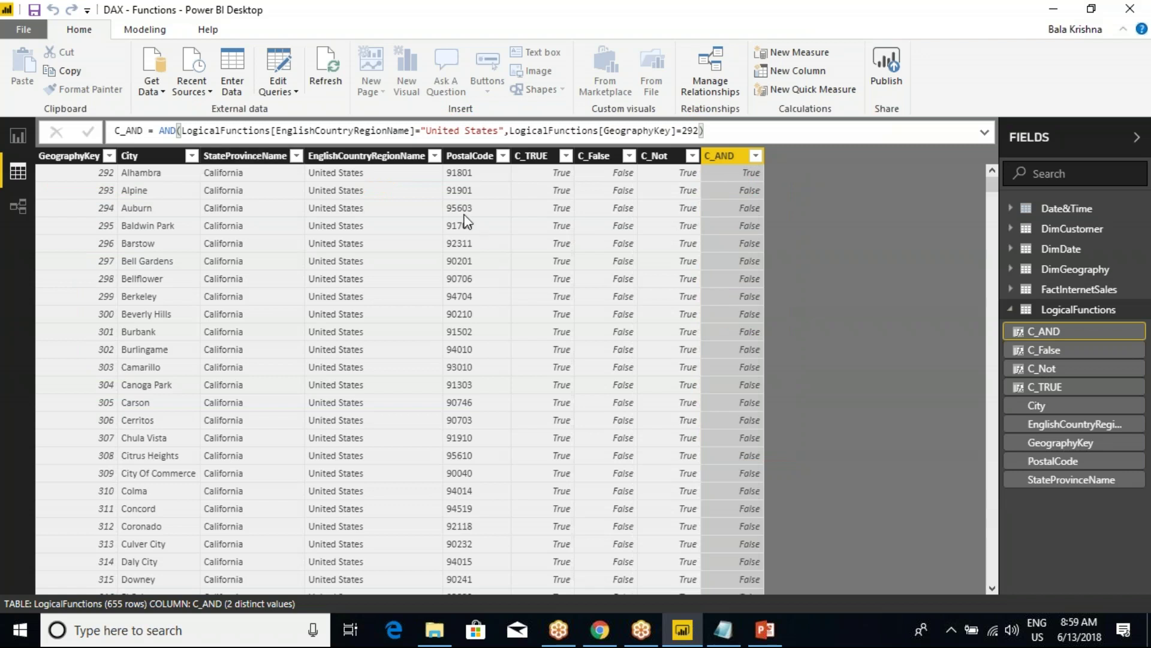
- Copy the C_AND formula, add a new calculated column to the LogicalFunctions table, and paste the formula into it
{"action": "left_click", "coordinate": [556, 131]}
{"action": "triple_click", "coordinate": [557, 132]}
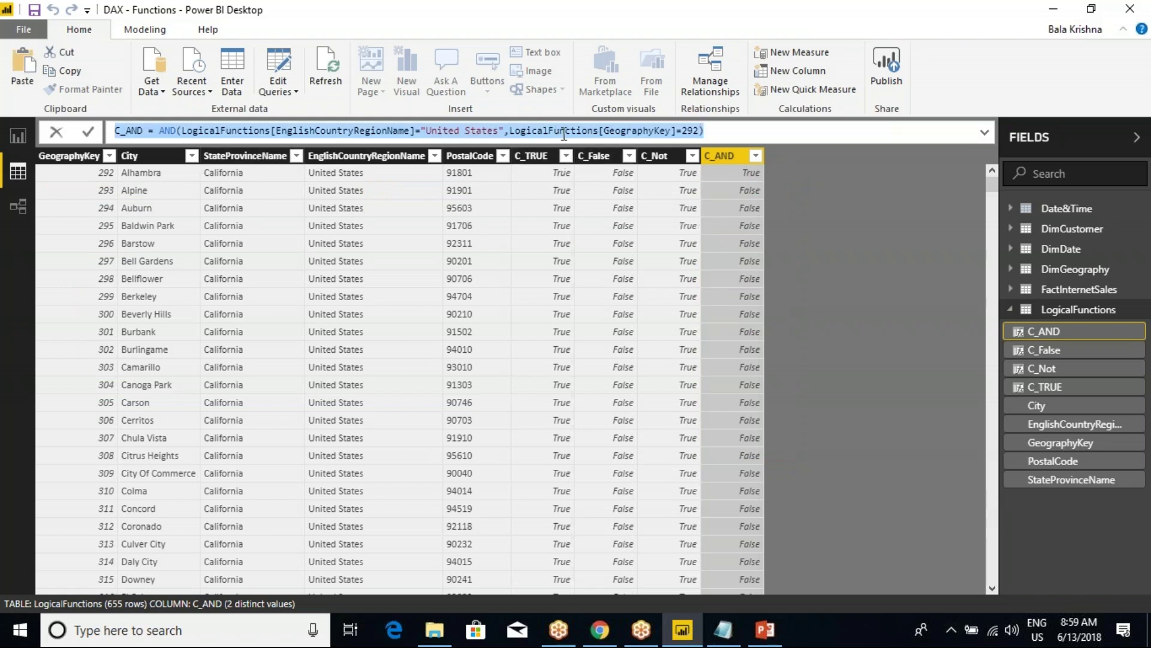
{"action": "left_click", "coordinate": [725, 157]}
{"action": "right_click", "coordinate": [724, 155]}
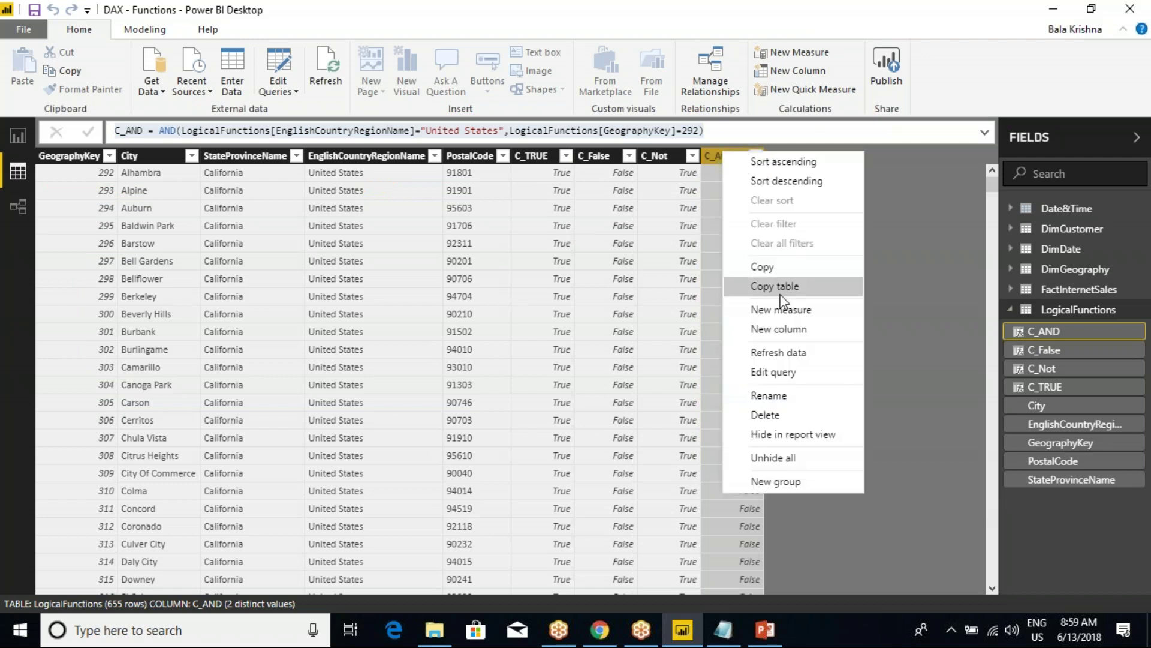
{"action": "left_click", "coordinate": [779, 329]}
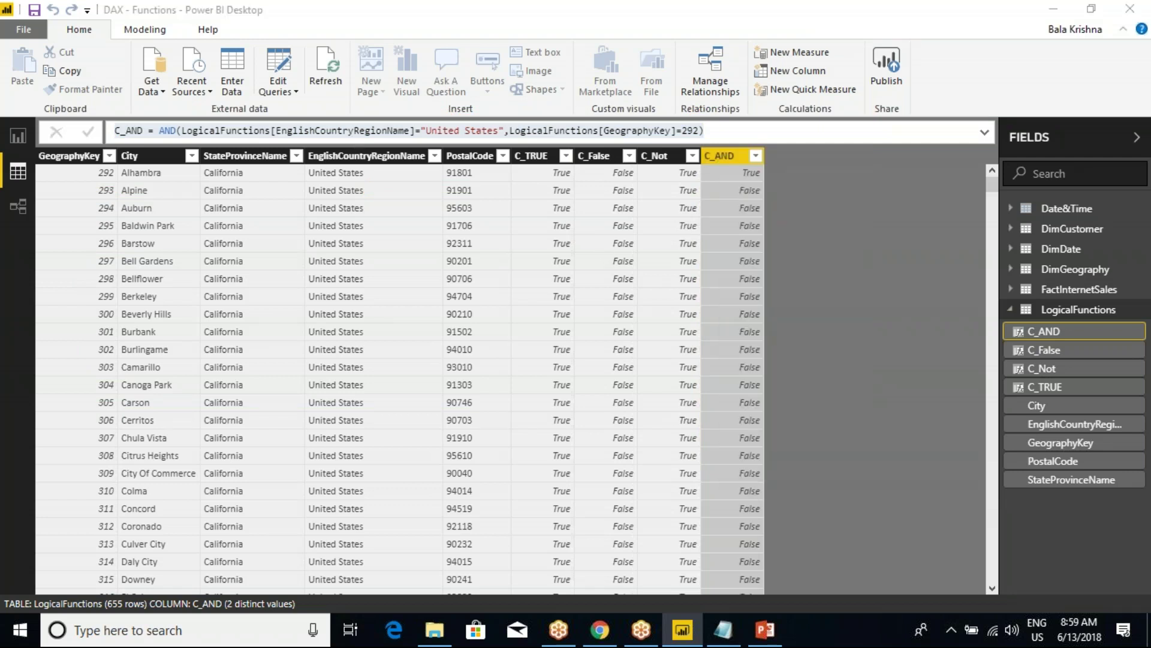
{"action": "key", "text": "ctrl+a"}
{"action": "key", "text": "ctrl+v"}
- Rename the pasted column formula to C_OR, replace its AND function with OR, and commit it
{"action": "left_click", "coordinate": [145, 132]}
{"action": "key", "text": "BackSpace"}
{"action": "key", "text": "BackSpace"}
{"action": "key", "text": "BackSpace"}
{"action": "type", "text": "OR"}
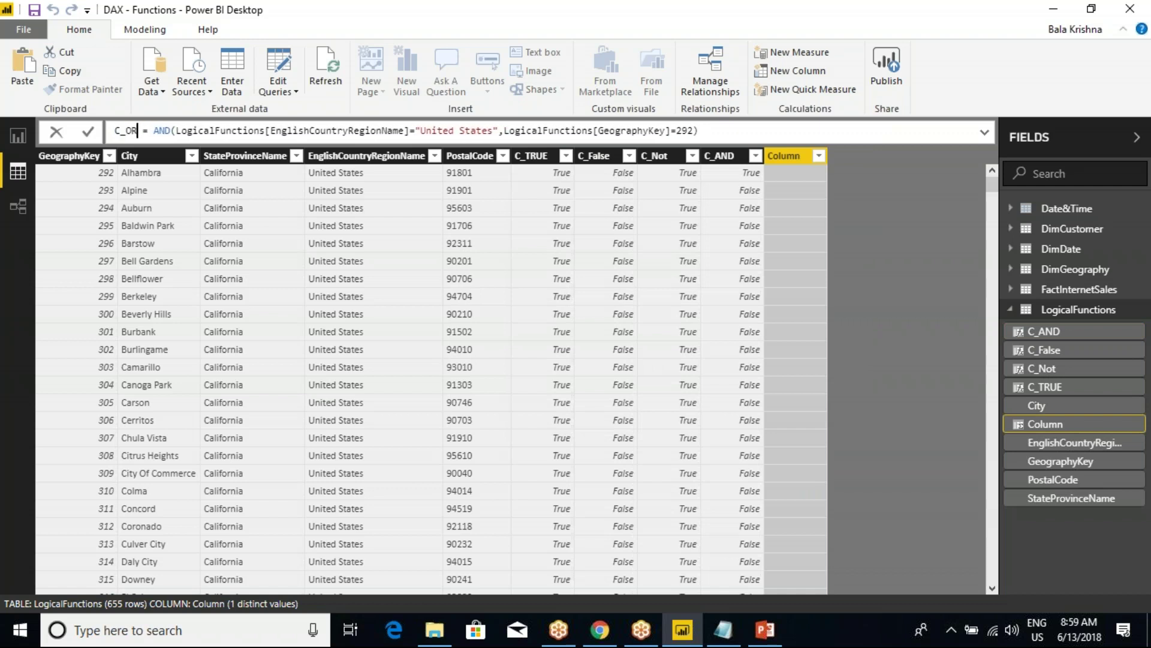
{"action": "double_click", "coordinate": [160, 131]}
{"action": "type", "text": "OR"}
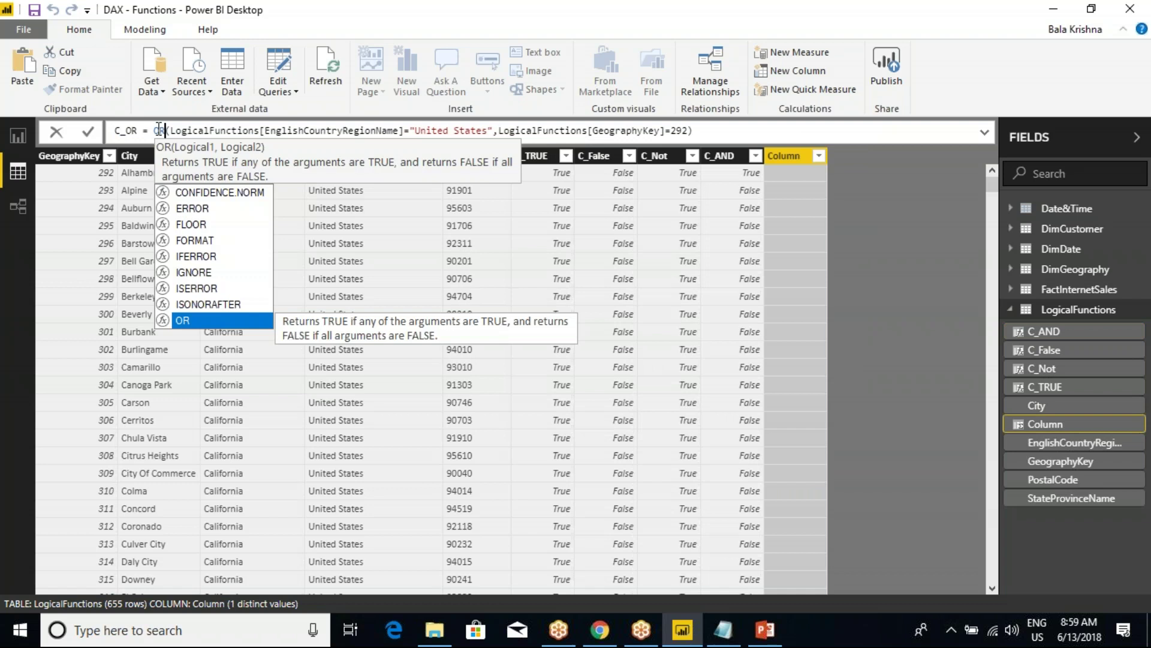
{"action": "left_click", "coordinate": [708, 132]}
{"action": "key", "text": "Return"}
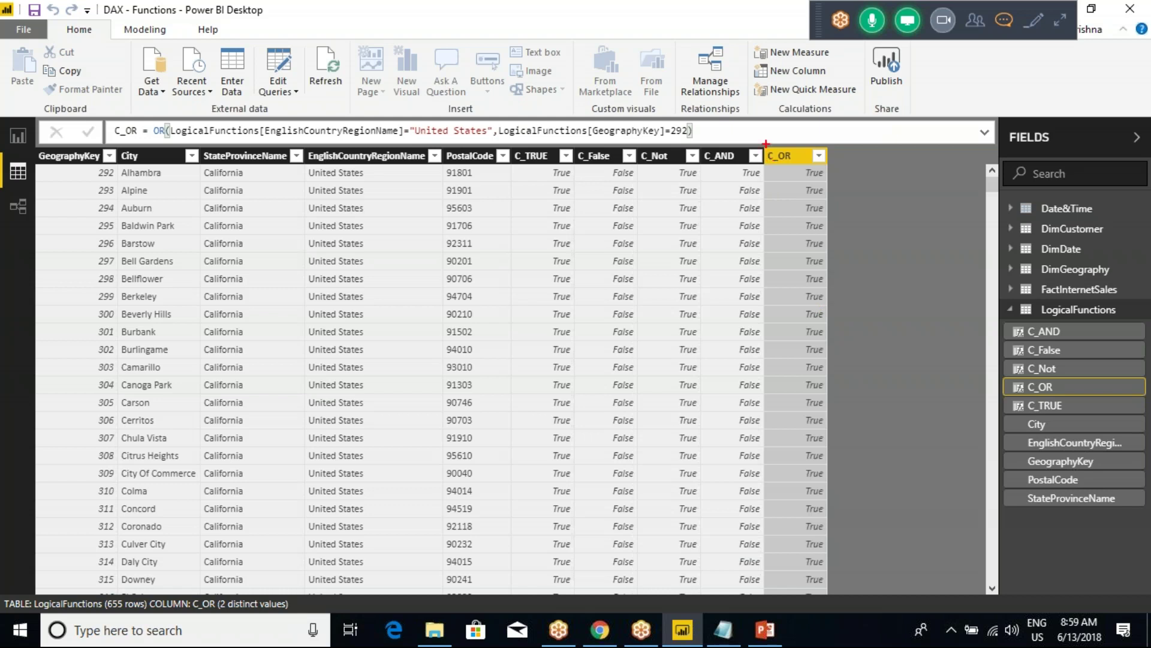
- Box the C_OR column and circle the EnglishCountryRegionName and GeographyKey conditions of the OR formula in red, clearing the markings
{"action": "mouse_move", "coordinate": [767, 145]}
{"action": "left_mouse_down"}
{"action": "mouse_move", "coordinate": [871, 456]}
{"action": "mouse_move", "coordinate": [873, 564]}
{"action": "left_mouse_up"}
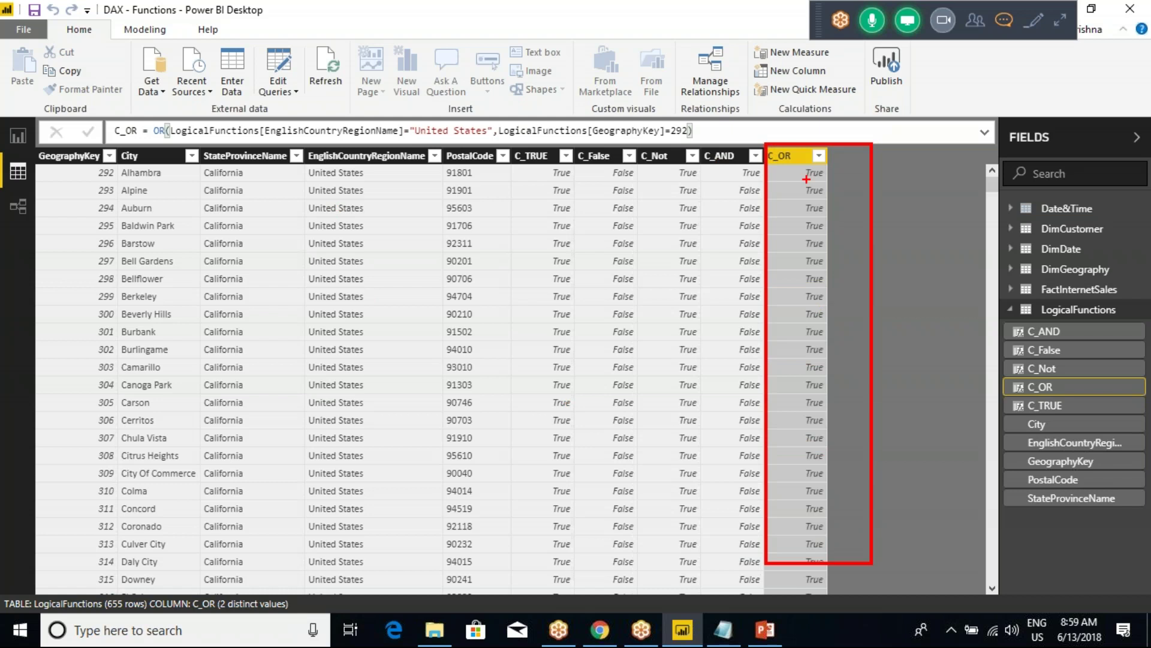
{"action": "key", "text": "Escape"}
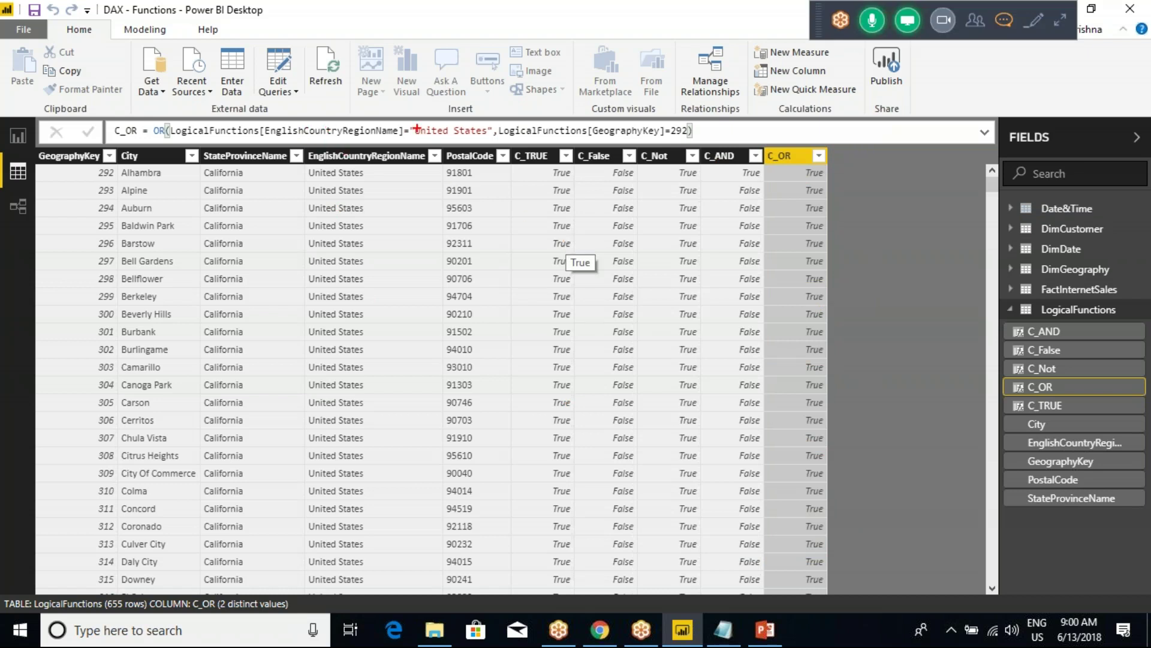
{"action": "left_click_drag", "start_coordinate": [405, 109], "coordinate": [477, 91]}
{"action": "left_click_drag", "start_coordinate": [452, 139], "coordinate": [235, 128]}
{"action": "mouse_move", "coordinate": [444, 142]}
{"action": "left_mouse_down"}
{"action": "mouse_move", "coordinate": [351, 120]}
{"action": "mouse_move", "coordinate": [240, 119]}
{"action": "left_mouse_up"}
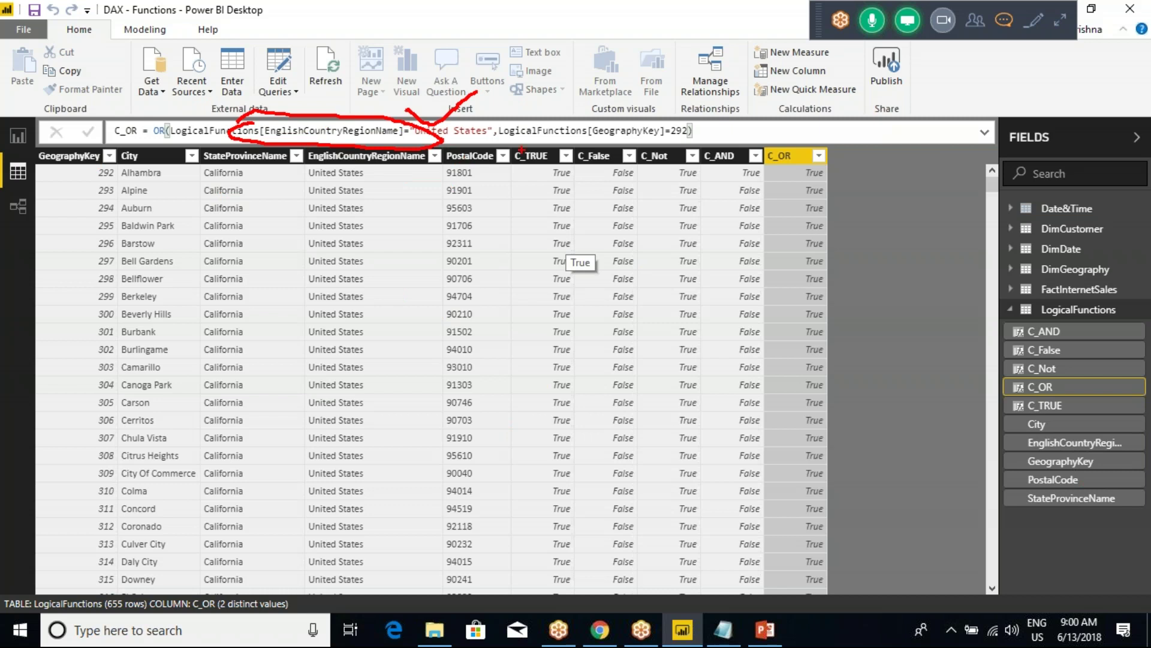
{"action": "mouse_move", "coordinate": [581, 124]}
{"action": "left_mouse_down"}
{"action": "mouse_move", "coordinate": [480, 126]}
{"action": "mouse_move", "coordinate": [603, 142]}
{"action": "mouse_move", "coordinate": [677, 132]}
{"action": "mouse_move", "coordinate": [593, 108]}
{"action": "left_mouse_up"}
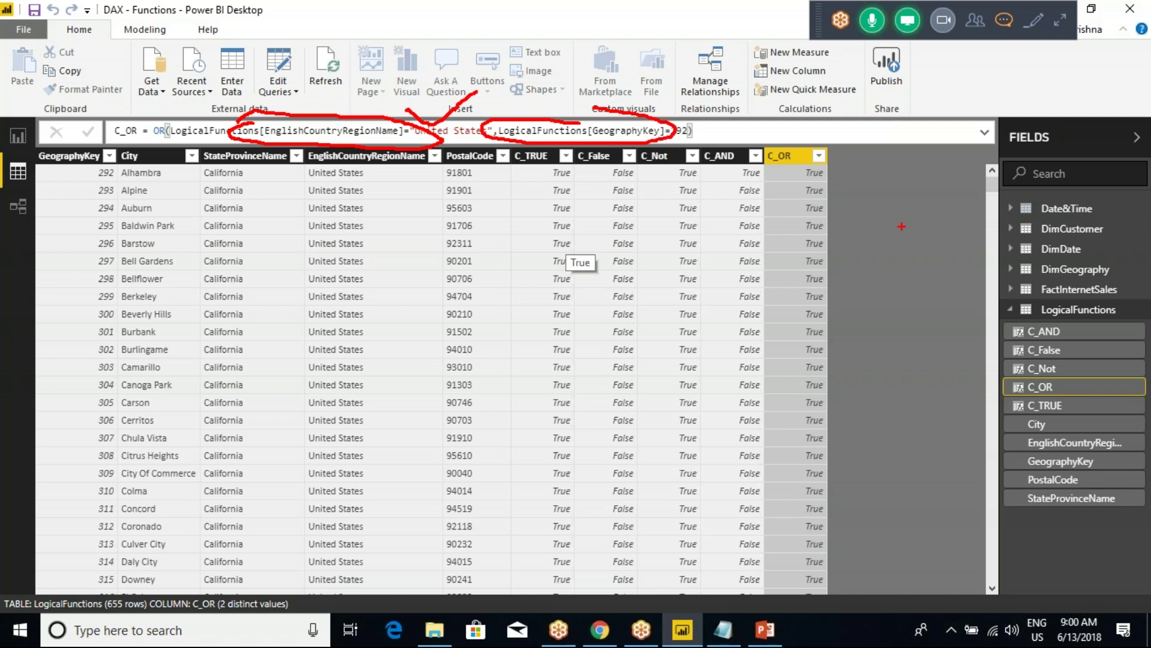
{"action": "key", "text": "Escape"}
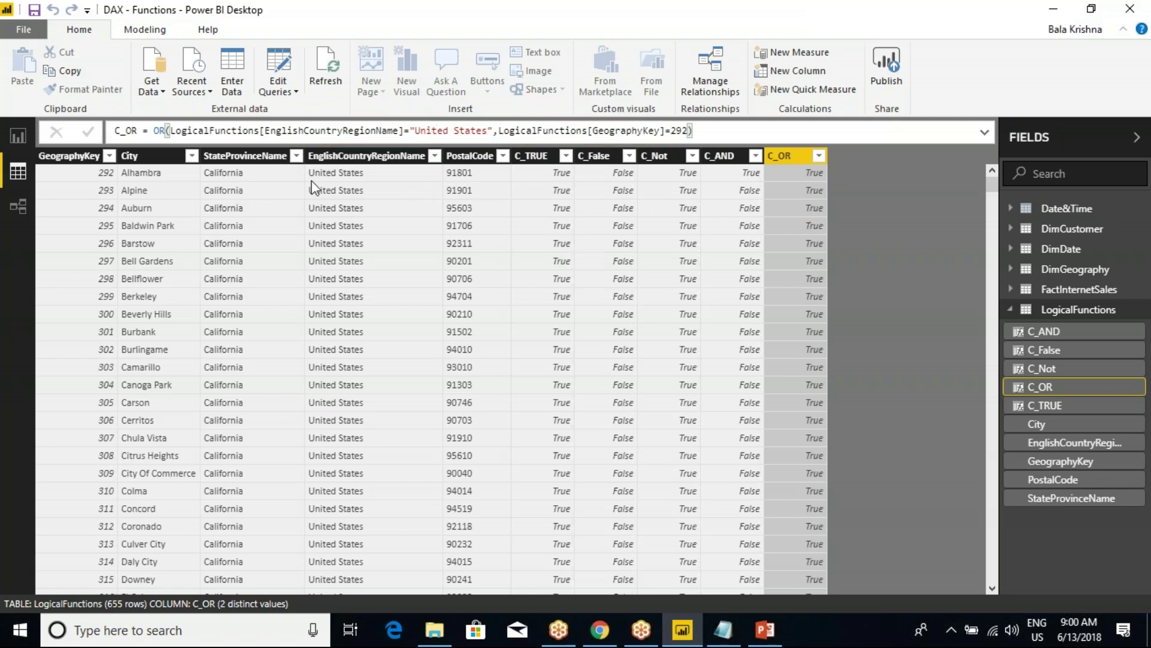
- Mark the United States values and the Australia rows' C_OR results against both OR conditions, and box the C_TRUE to C_OR columns
{"action": "left_click_drag", "start_coordinate": [340, 174], "coordinate": [319, 460]}
{"action": "key", "text": "Escape"}
{"action": "left_click_drag", "start_coordinate": [988, 184], "coordinate": [806, 299]}
{"action": "mouse_move", "coordinate": [759, 261]}
{"action": "left_mouse_down"}
{"action": "mouse_move", "coordinate": [850, 320]}
{"action": "mouse_move", "coordinate": [633, 259]}
{"action": "mouse_move", "coordinate": [347, 249]}
{"action": "mouse_move", "coordinate": [293, 261]}
{"action": "mouse_move", "coordinate": [378, 260]}
{"action": "left_mouse_up"}
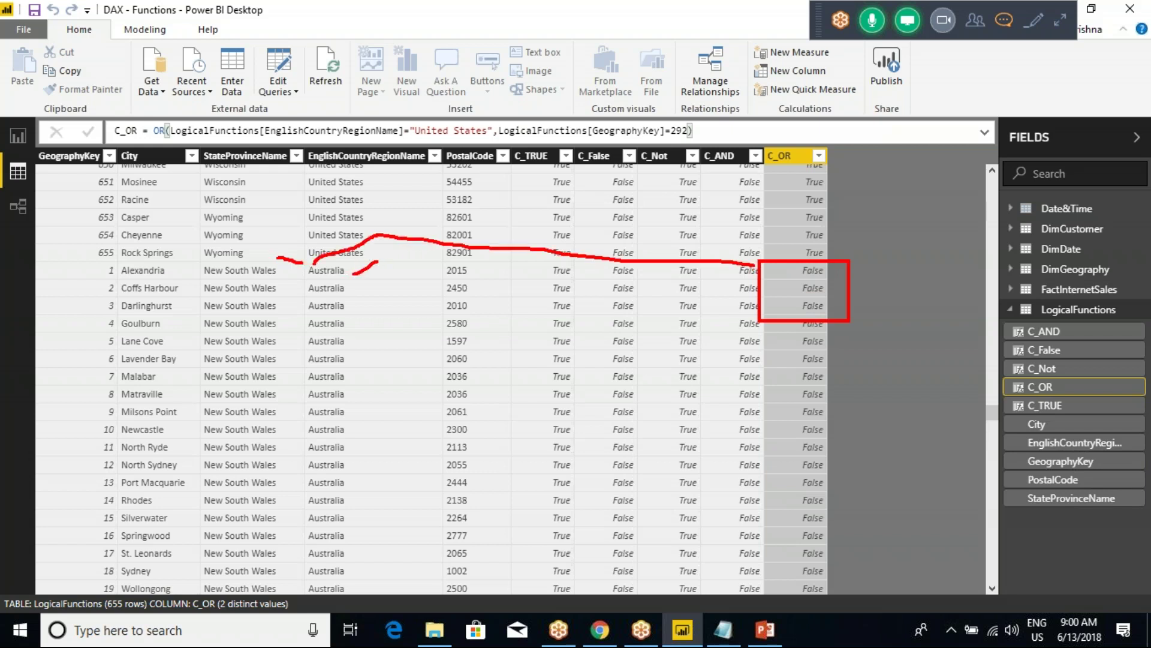
{"action": "mouse_move", "coordinate": [436, 80]}
{"action": "left_mouse_down"}
{"action": "mouse_move", "coordinate": [432, 119]}
{"action": "mouse_move", "coordinate": [449, 115]}
{"action": "left_mouse_up"}
{"action": "left_click_drag", "start_coordinate": [670, 93], "coordinate": [686, 130]}
{"action": "mouse_move", "coordinate": [75, 273]}
{"action": "left_mouse_down"}
{"action": "mouse_move", "coordinate": [113, 263]}
{"action": "mouse_move", "coordinate": [74, 264]}
{"action": "left_mouse_up"}
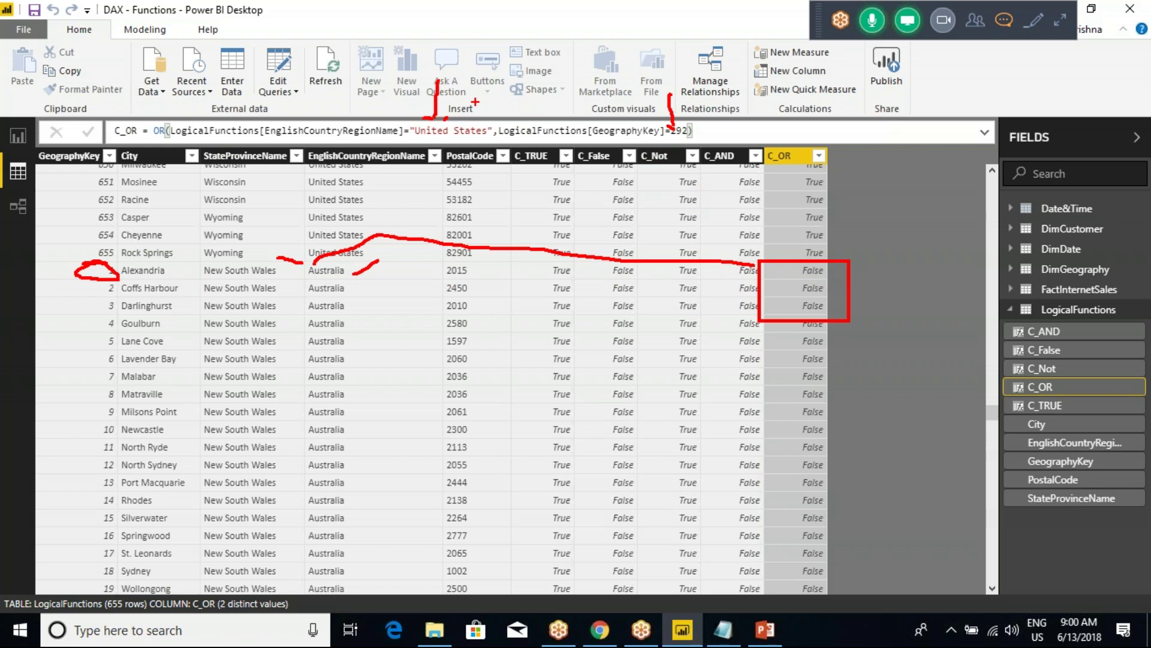
{"action": "key", "text": "Escape"}
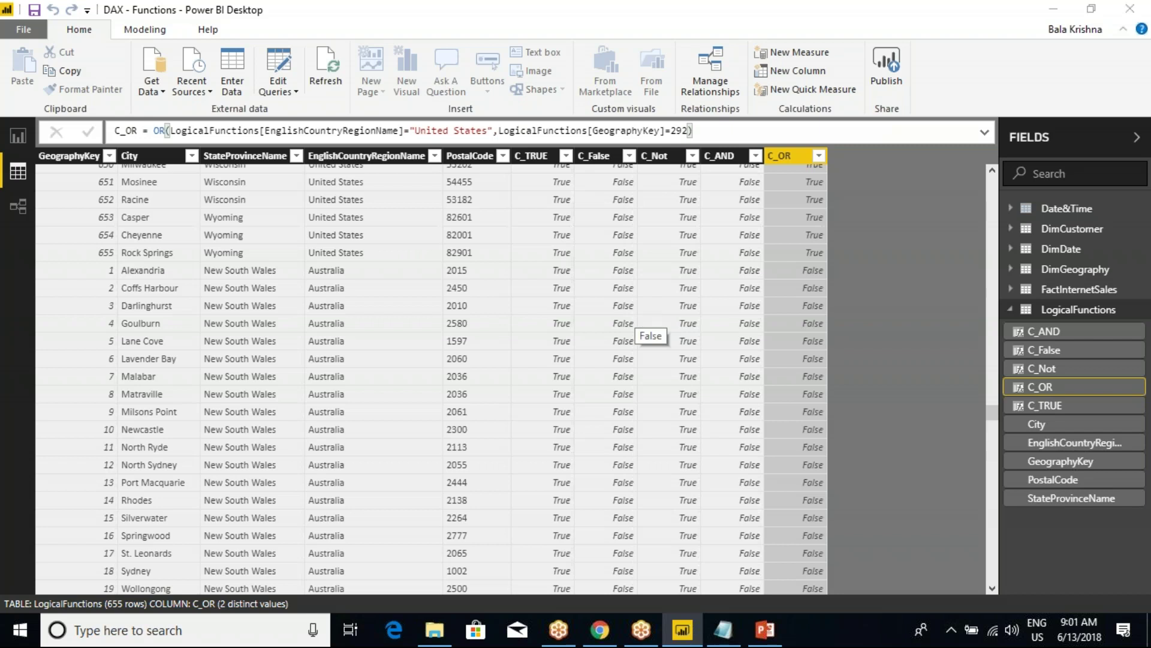
{"action": "mouse_move", "coordinate": [501, 133]}
{"action": "left_mouse_down"}
{"action": "mouse_move", "coordinate": [771, 373]}
{"action": "mouse_move", "coordinate": [863, 491]}
{"action": "mouse_move", "coordinate": [857, 509]}
{"action": "left_mouse_up"}
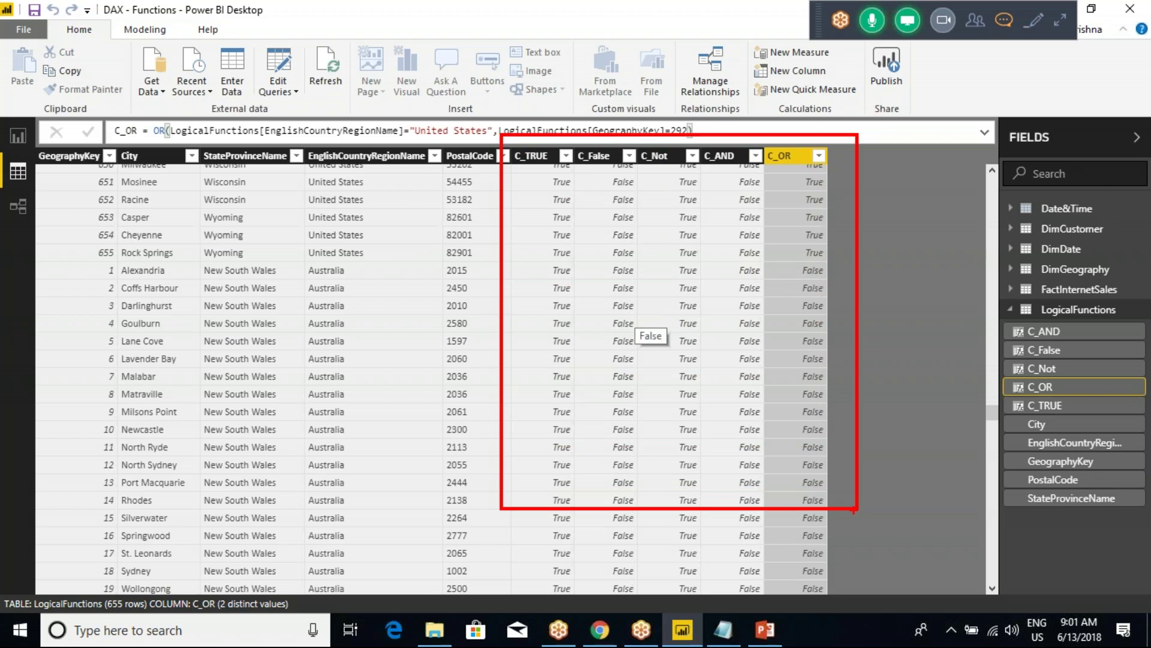
- Switch to PowerPoint, colour the TRUE, FALSE, NOT, AND and OR Function entries red, and select the IF, IFERROR and SWITCH entries
{"action": "key", "text": "alt+Tab"}
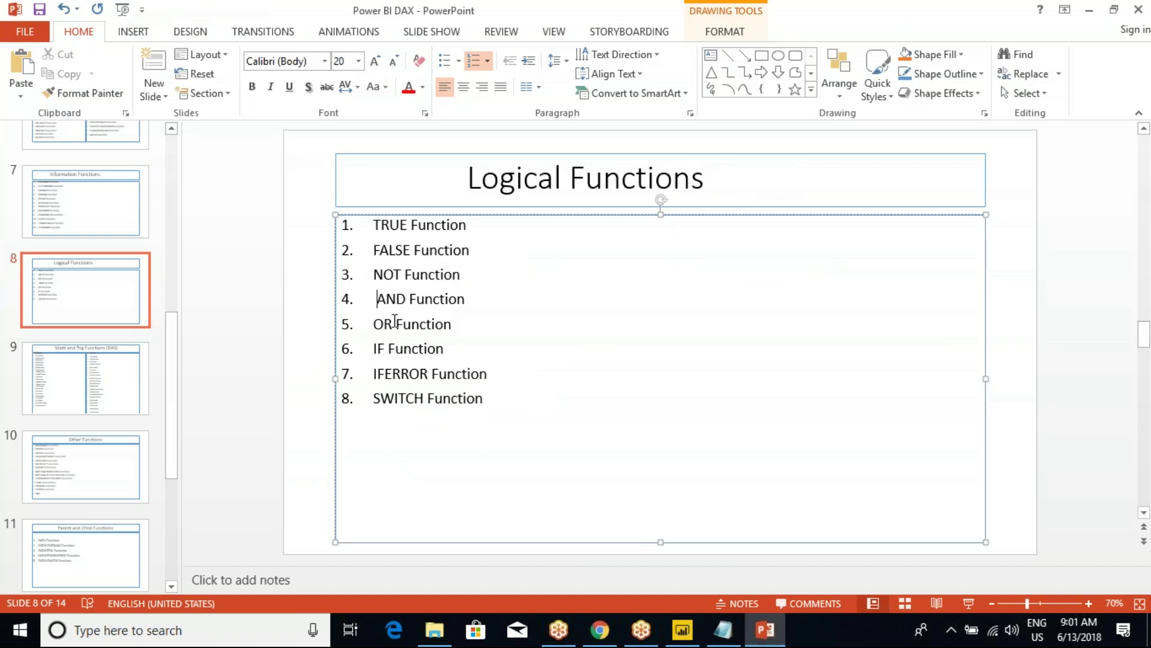
{"action": "left_click_drag", "start_coordinate": [454, 325], "coordinate": [379, 225]}
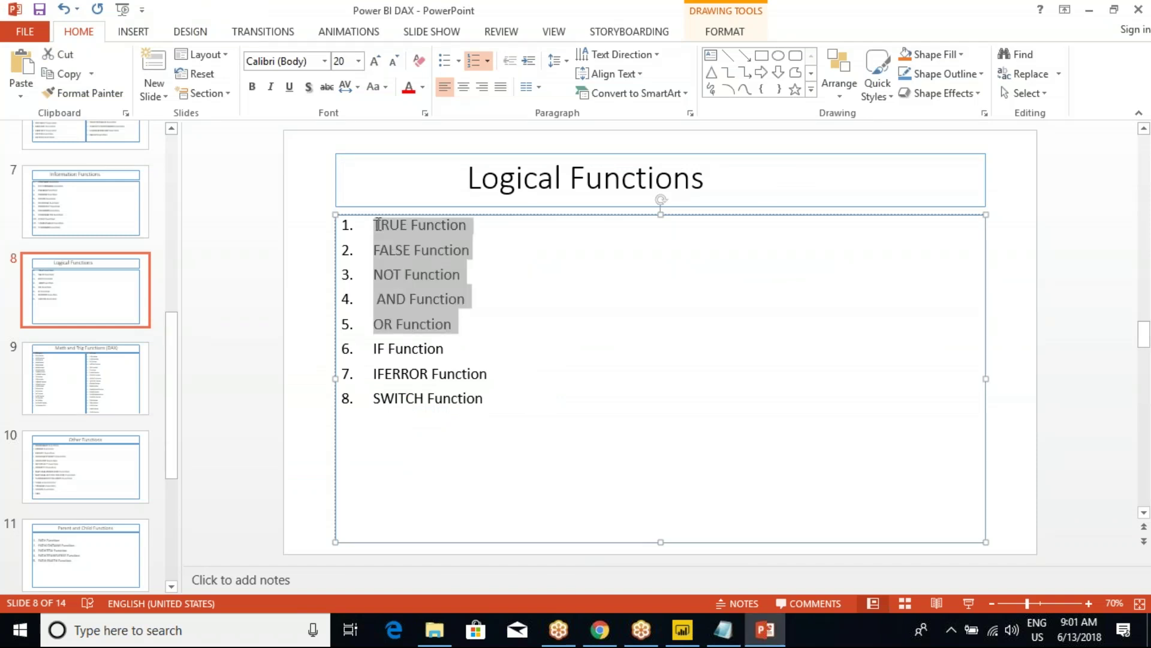
{"action": "left_click", "coordinate": [409, 87]}
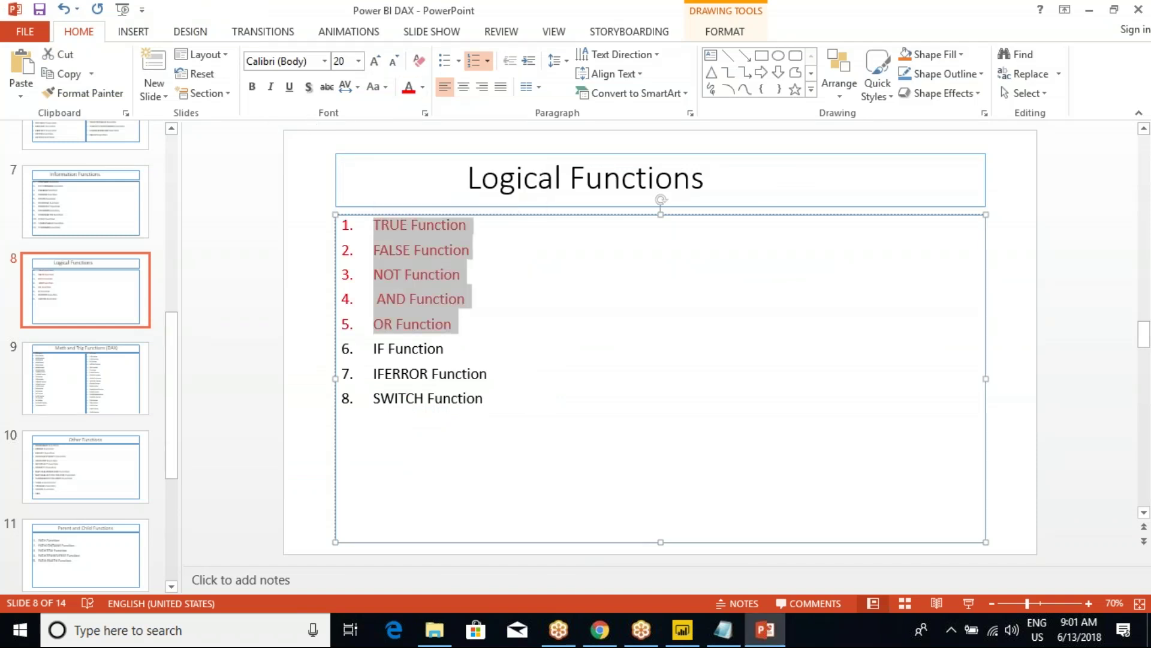
{"action": "left_click", "coordinate": [503, 280]}
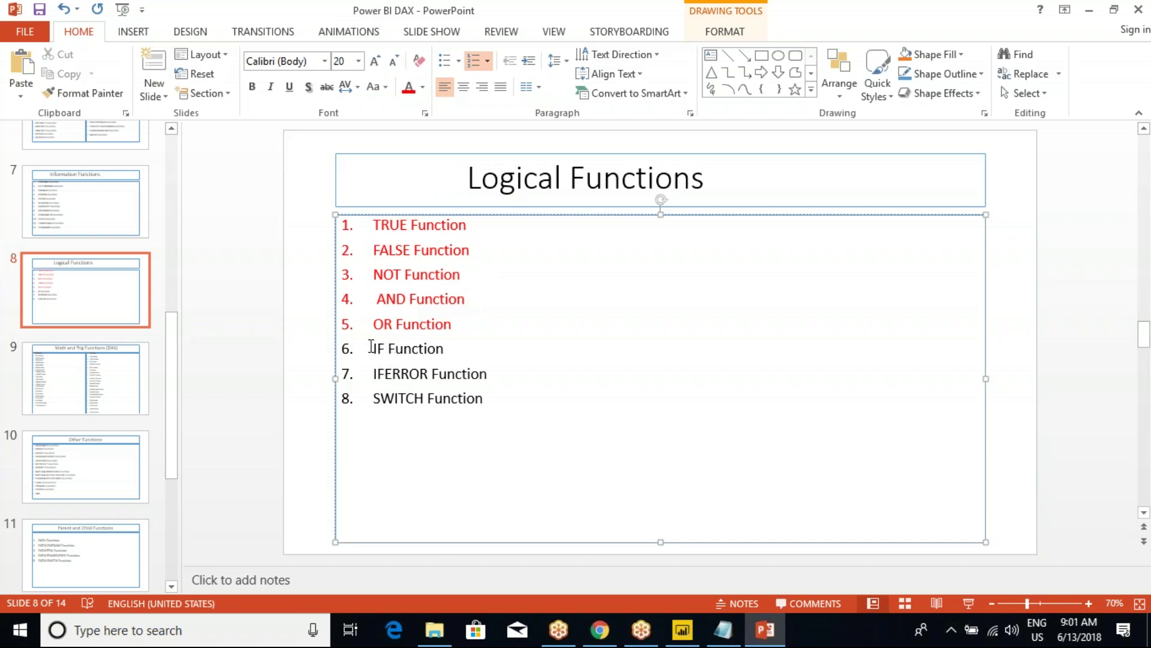
{"action": "left_click_drag", "start_coordinate": [374, 348], "coordinate": [481, 403]}
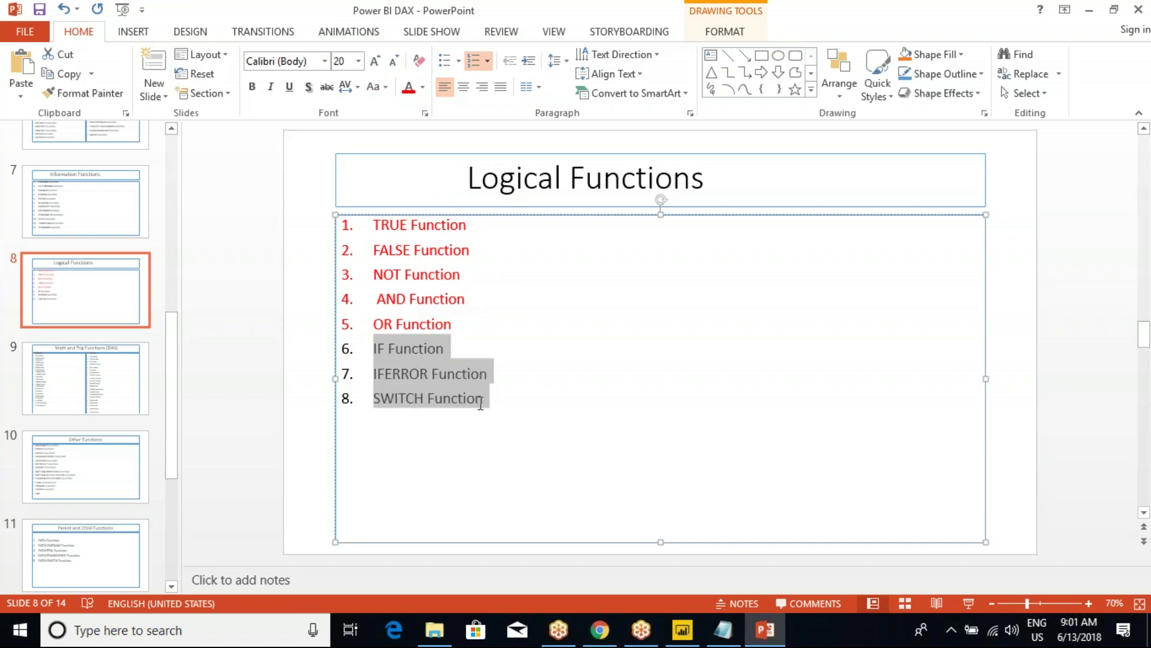